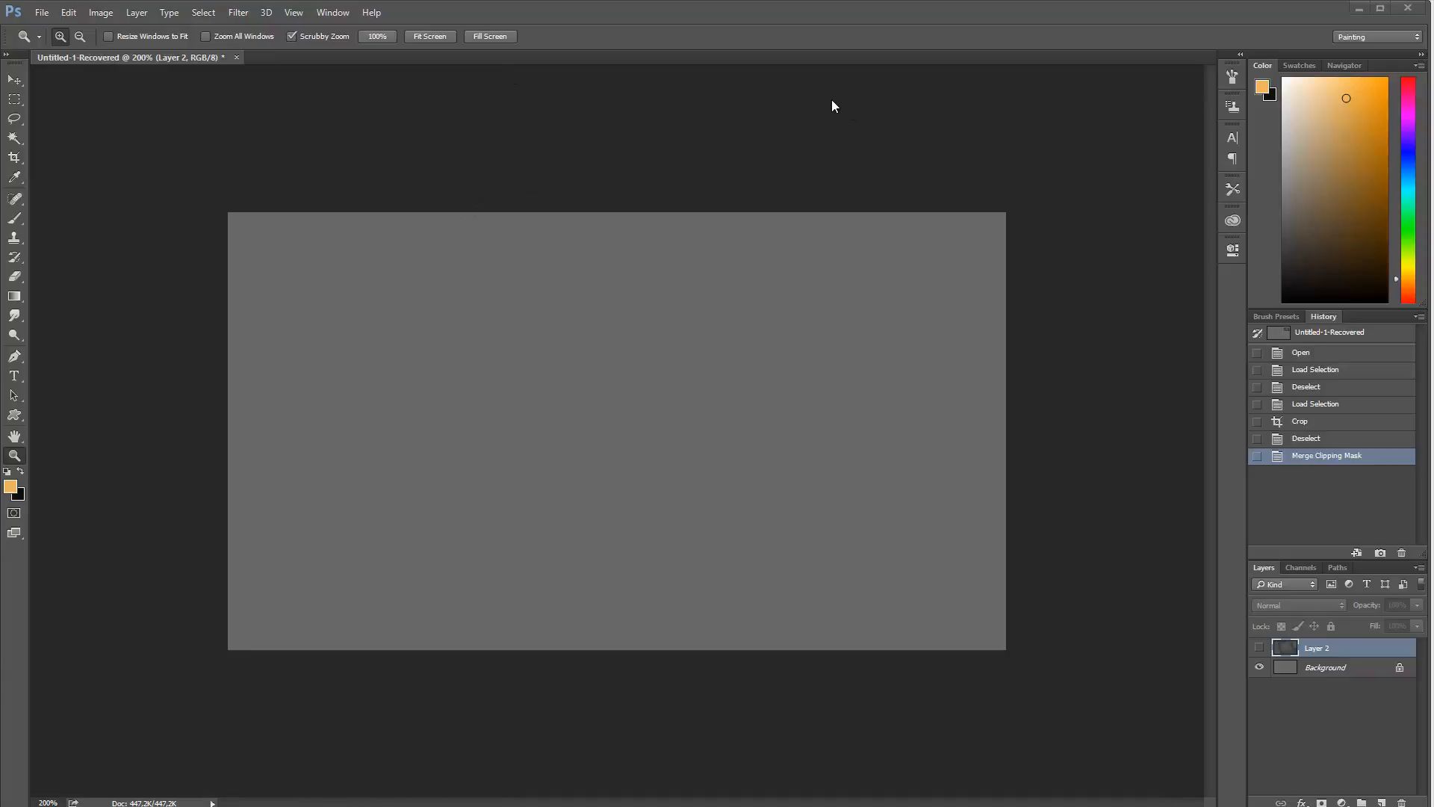
Step: With Layer 2 made visible, add a new empty layer above it and choose bright red as the painting colour
left_click(1259, 648)
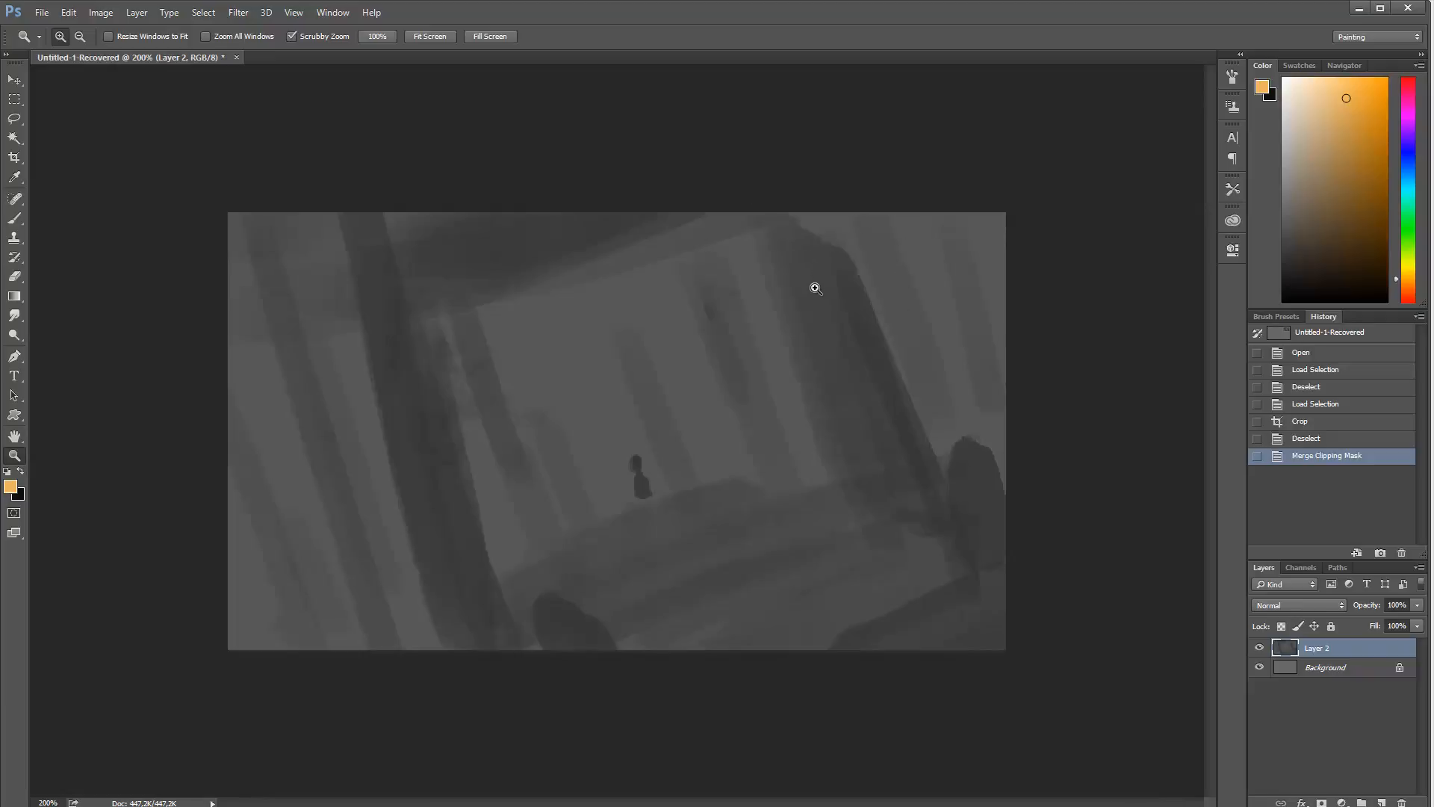
left_click(1383, 802)
left_click(1407, 96)
left_click(1386, 77)
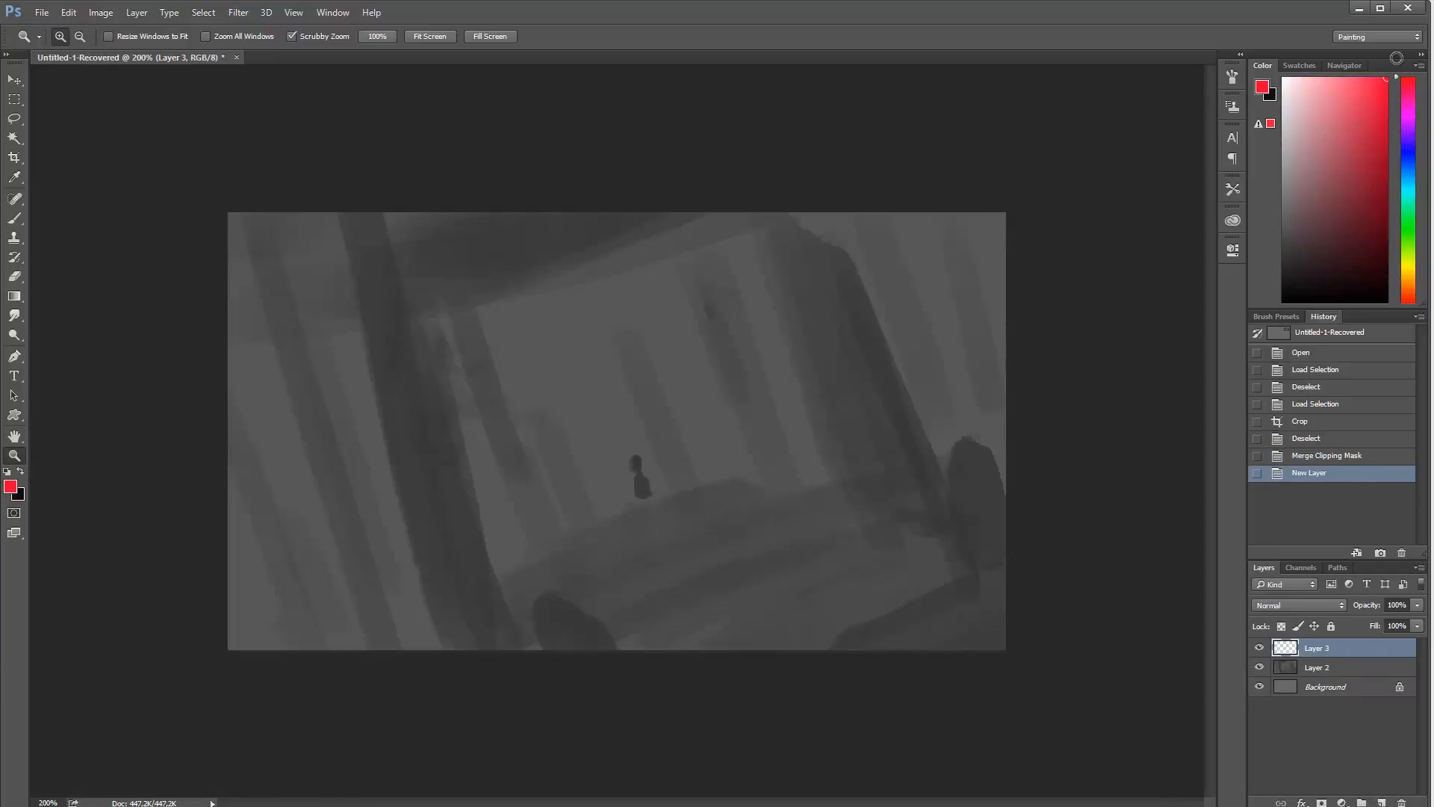
Step: Set up the Brush tool with a small tip of about 7 px for annotating the sketch
key("b")
right_click(691, 342)
left_click(759, 374)
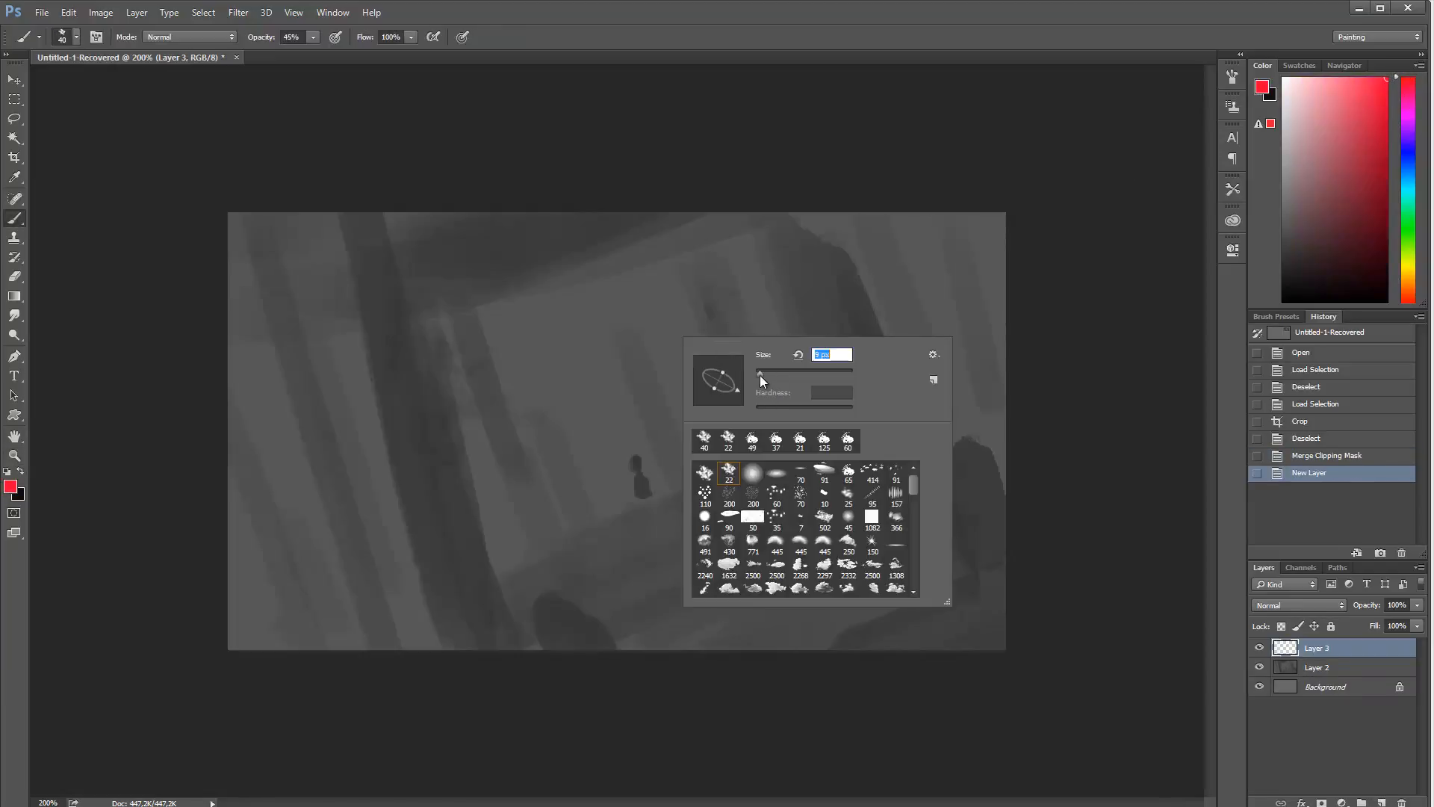
left_click(632, 379)
right_click(725, 353)
left_click_drag(790, 384, 751, 428)
left_click(672, 419)
right_click(680, 401)
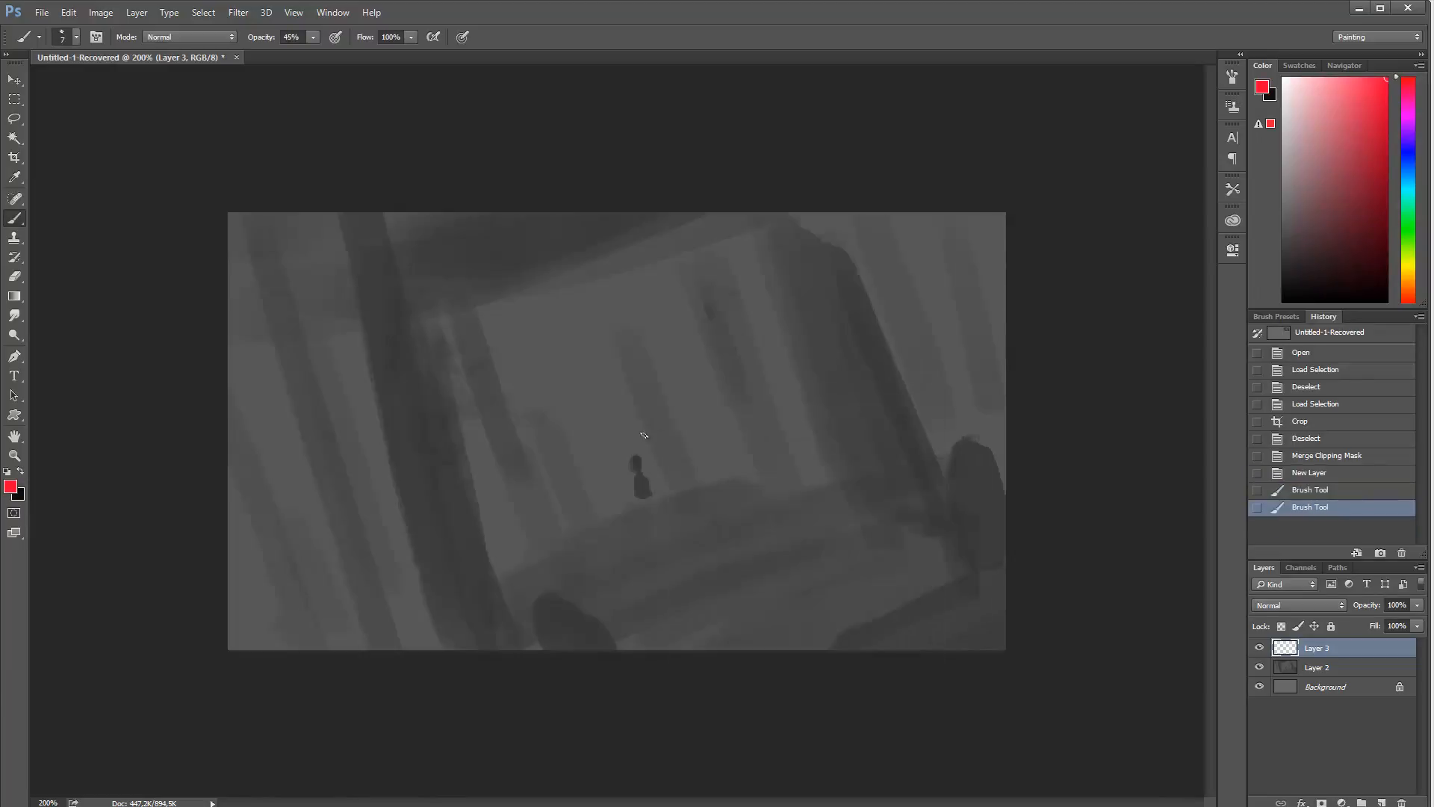
Step: Mark the small seated figure with a red arrow and a surrounding ellipse, using a 4 px brush at 100% opacity
mouse_move(640, 386)
left_mouse_down()
mouse_move(639, 432)
mouse_move(617, 446)
left_mouse_up()
key("0")
key("bracketleft")
key("bracketleft")
key("bracketleft")
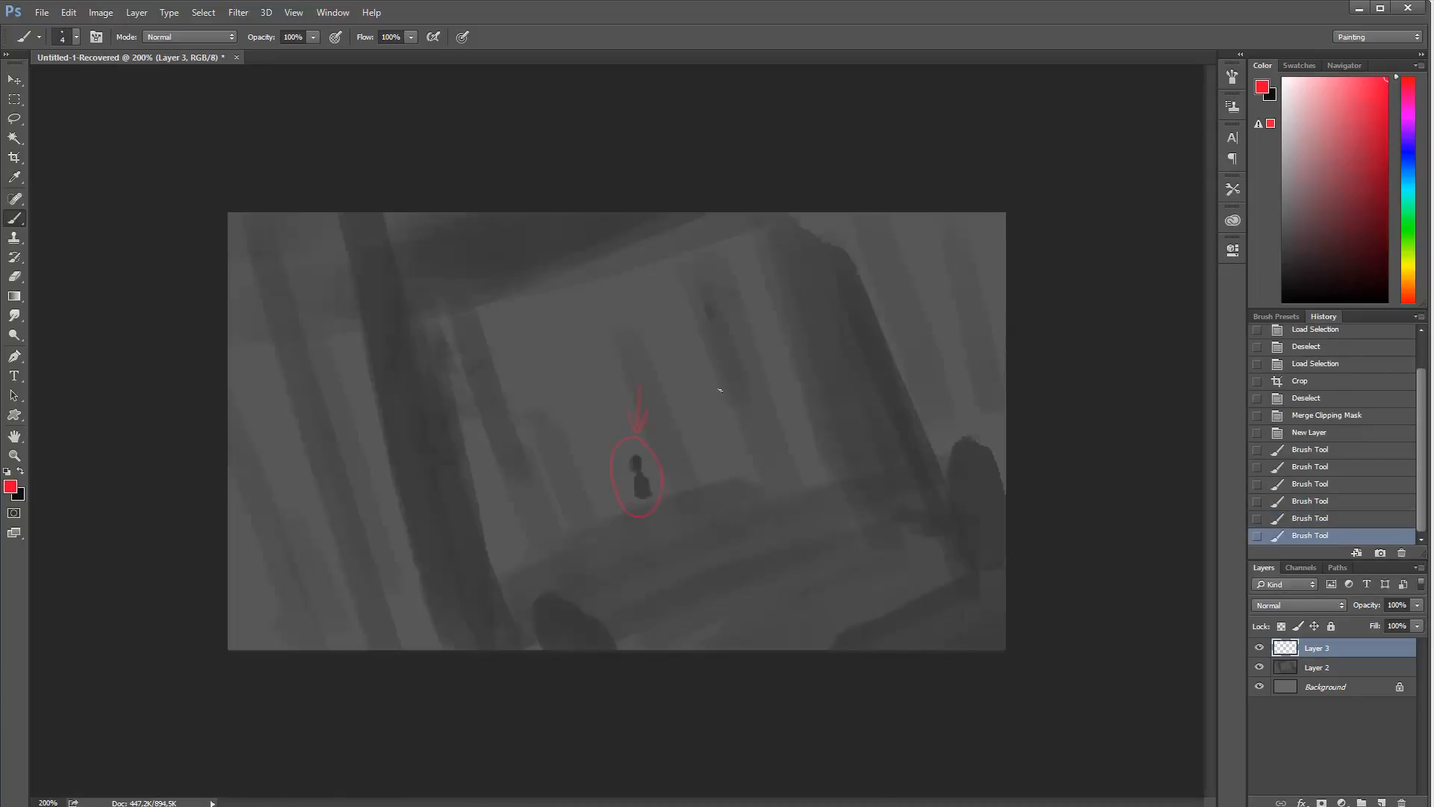
Step: Undo the ellipse and arrowhead strokes around the small figure
key("ctrl+alt+z")
key("ctrl+alt+z")
key("ctrl+alt+z")
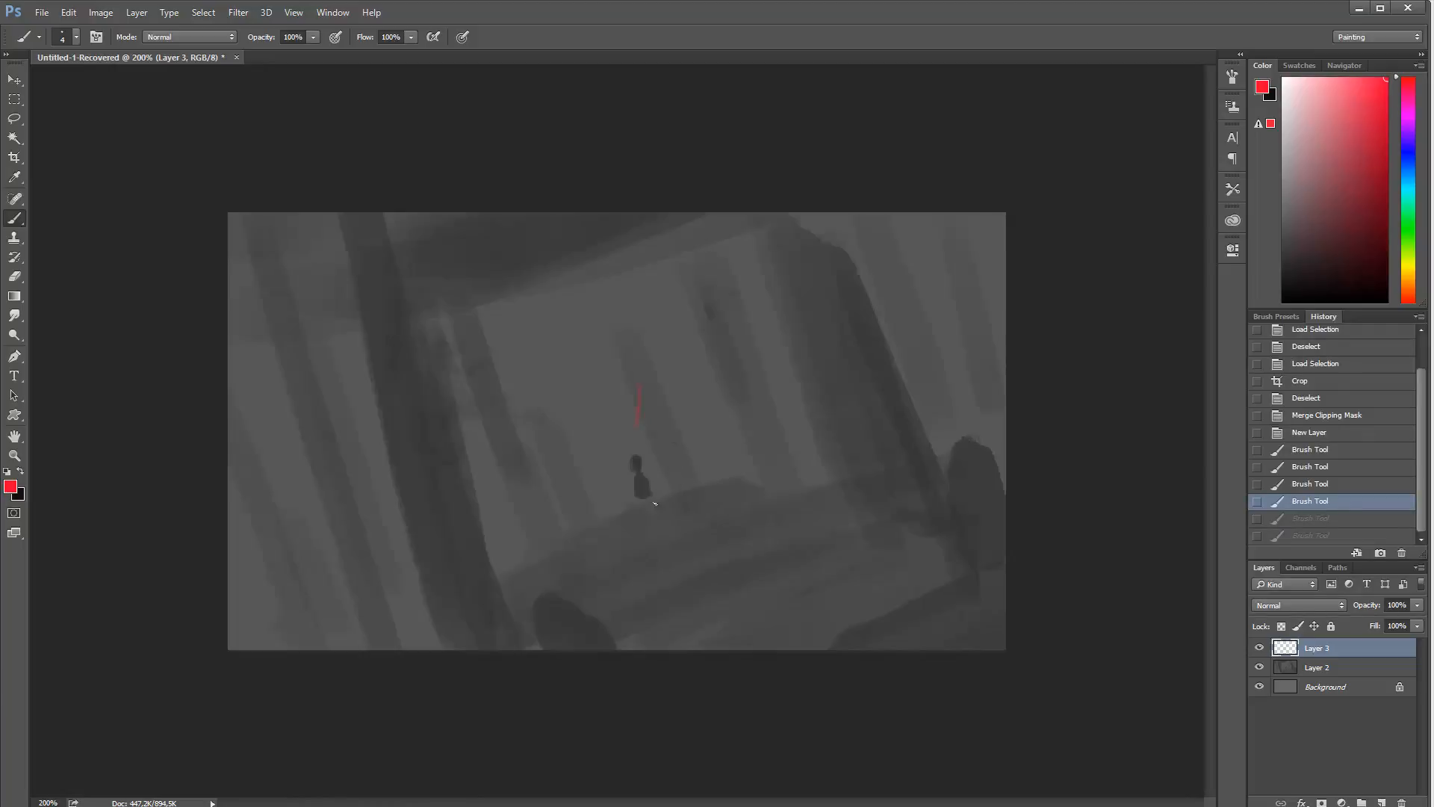
Step: Mark the ground with a short red stroke and outline the large leaning trunks with long red ellipses
left_click_drag(757, 541, 796, 564)
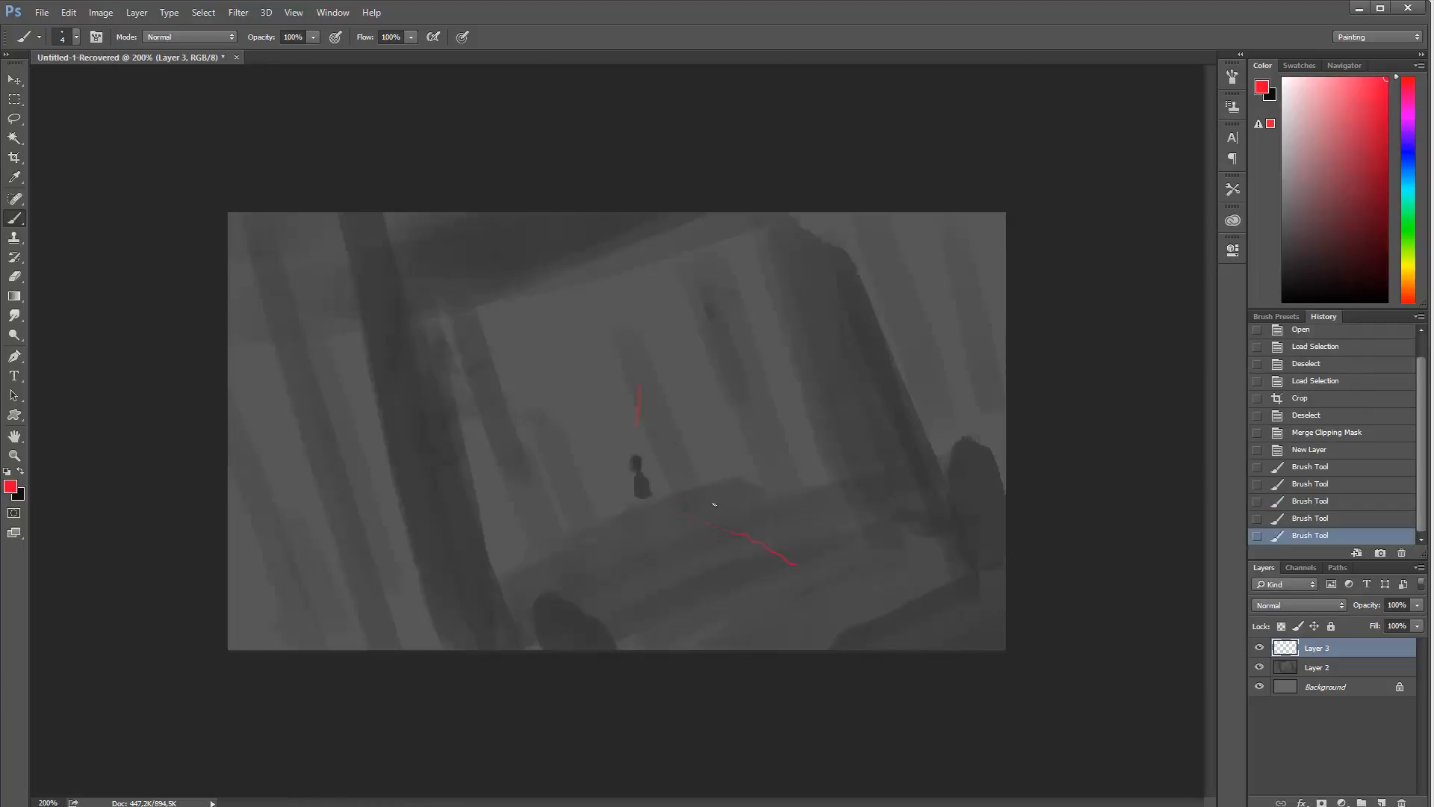
key("ctrl+alt+z")
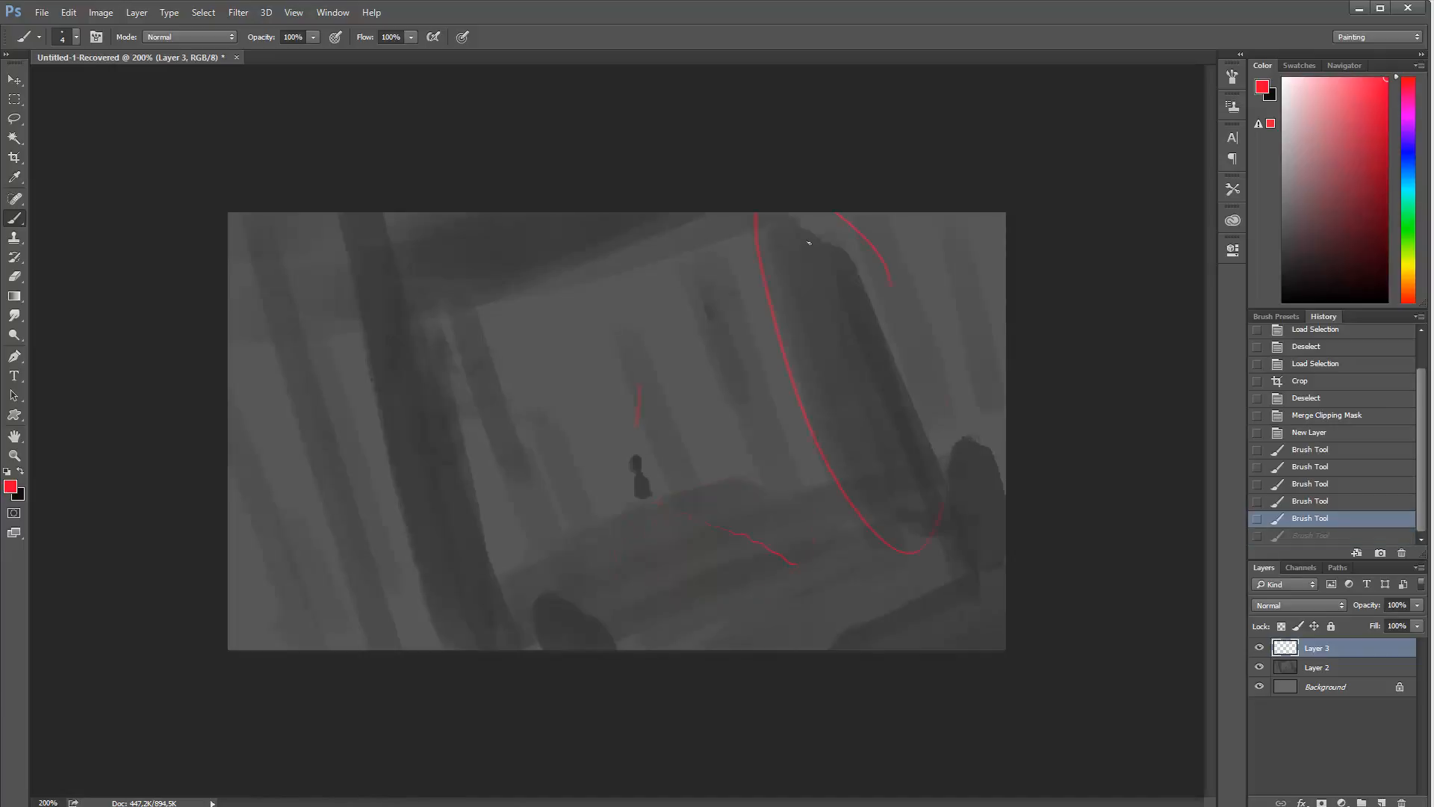
key("ctrl+shift+z")
left_click_drag(262, 233, 258, 647)
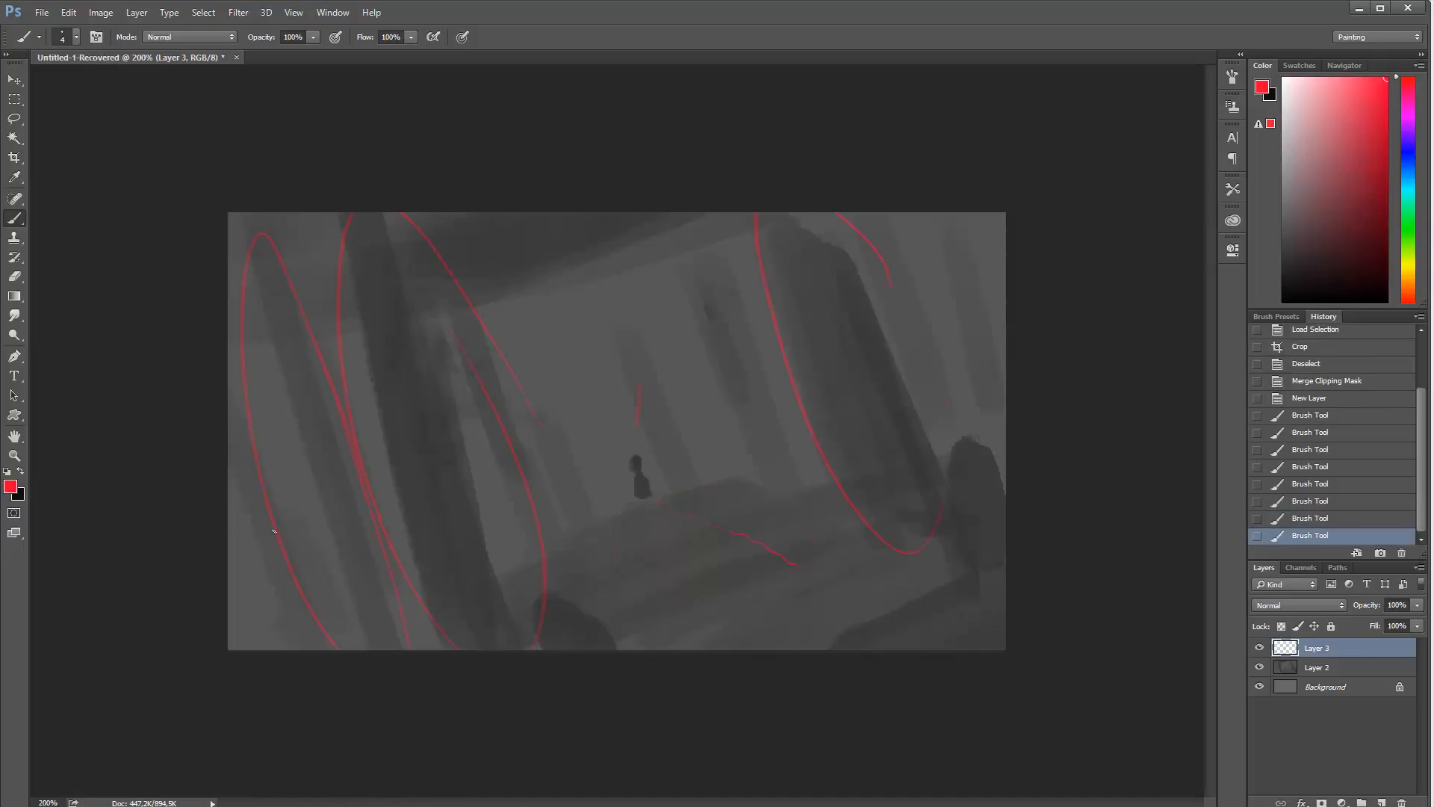
left_click_drag(235, 448, 321, 646)
left_click_drag(228, 556, 261, 649)
Step: Undo the red ellipses over the trunks and the stroke on the ground
key("ctrl+alt+z")
key("ctrl+alt+z")
key("ctrl+alt+z")
key("ctrl+alt+z")
key("ctrl+alt+z")
key("ctrl+alt+z")
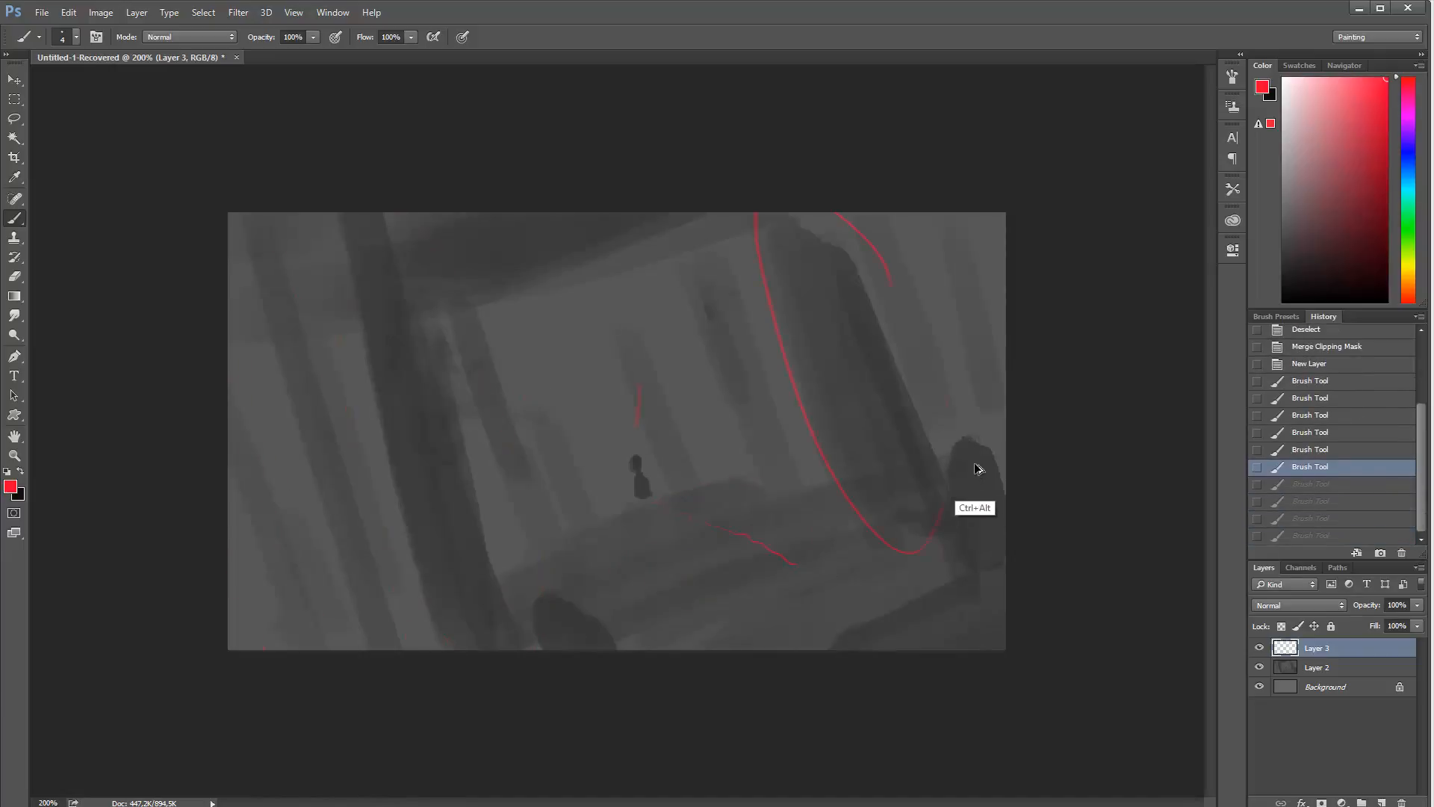
key("ctrl+alt+z")
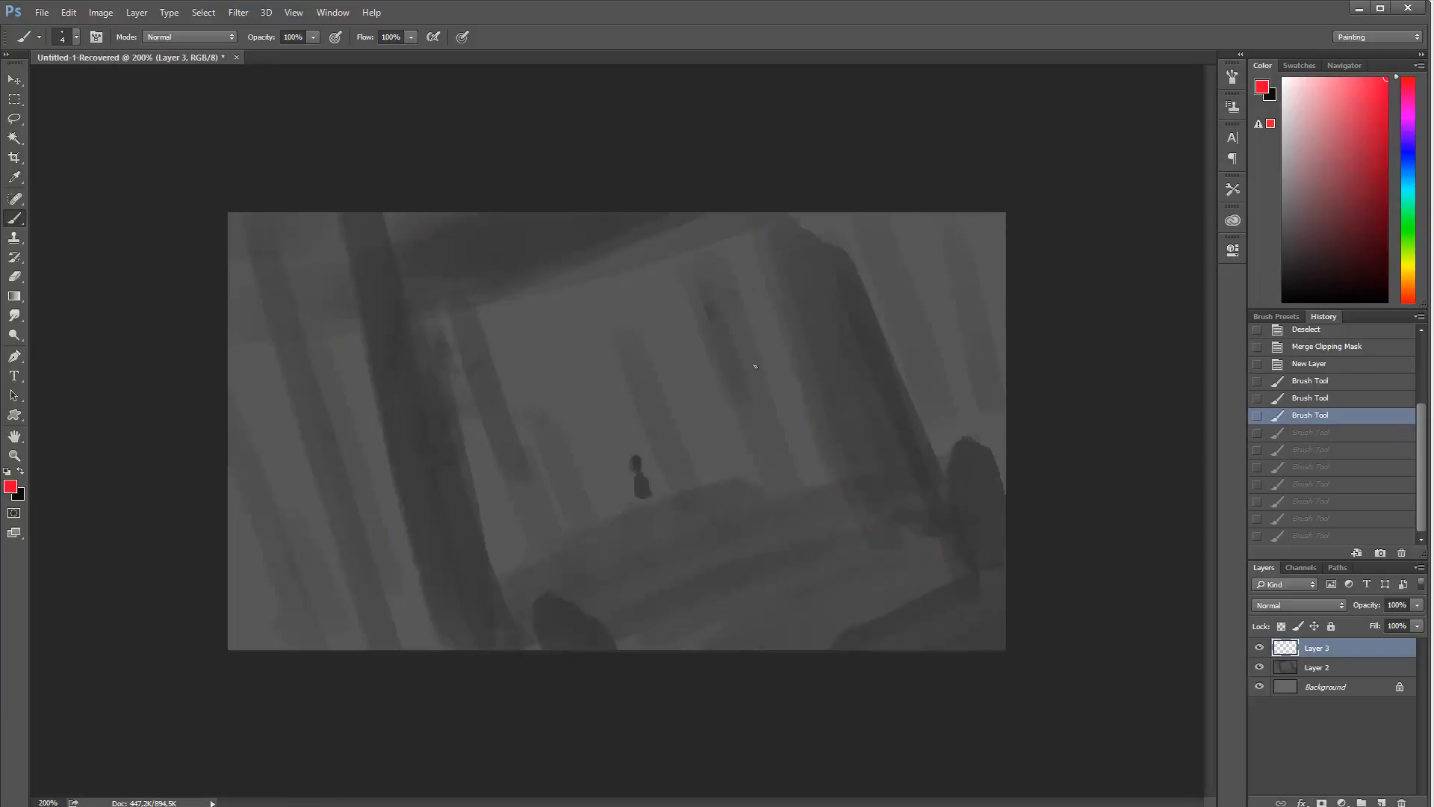
Step: Try tilted red guide lines across the canvas, through the small figure and over the foreground, undoing each attempt
left_click_drag(916, 173, 823, 550)
key("ctrl+alt+z")
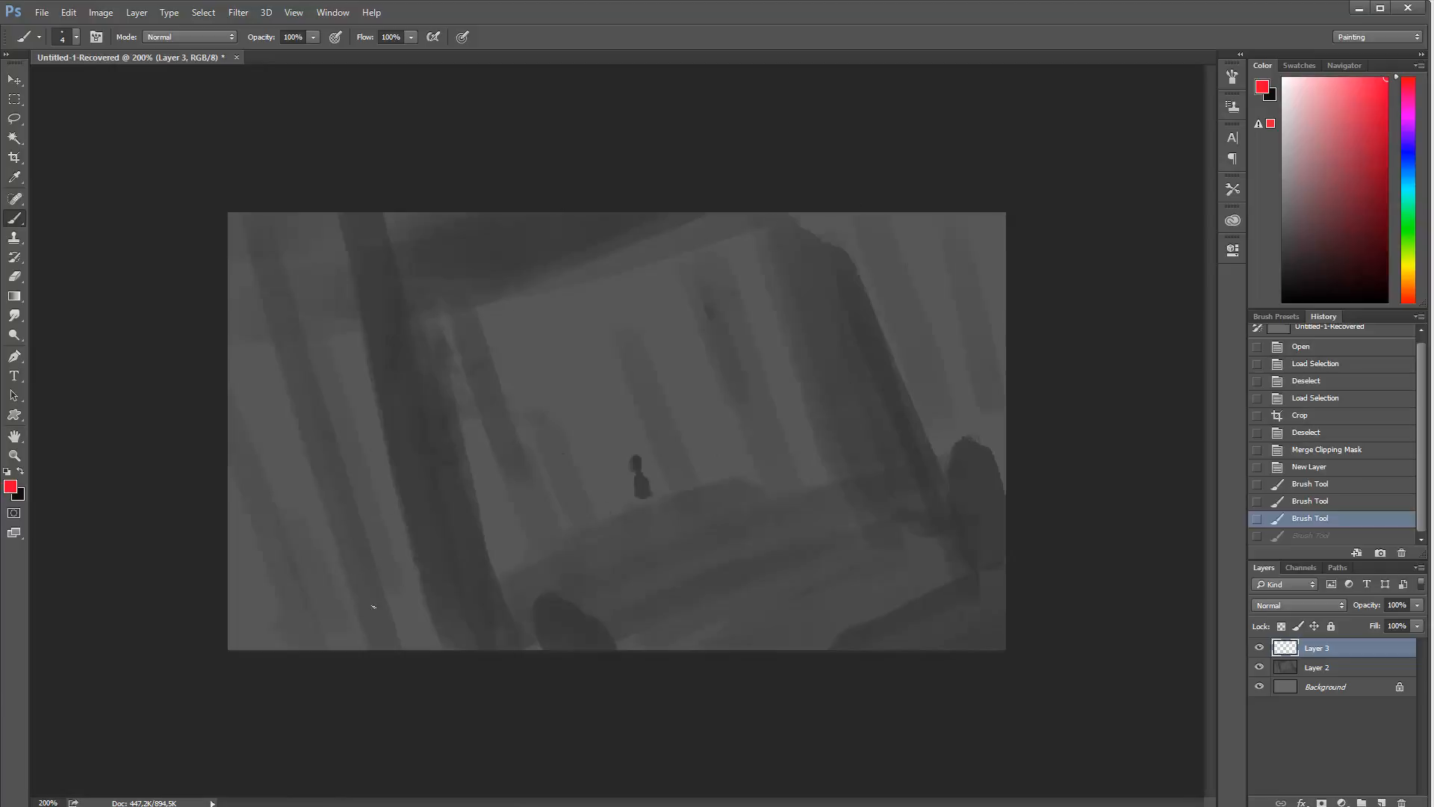
key("ctrl+z")
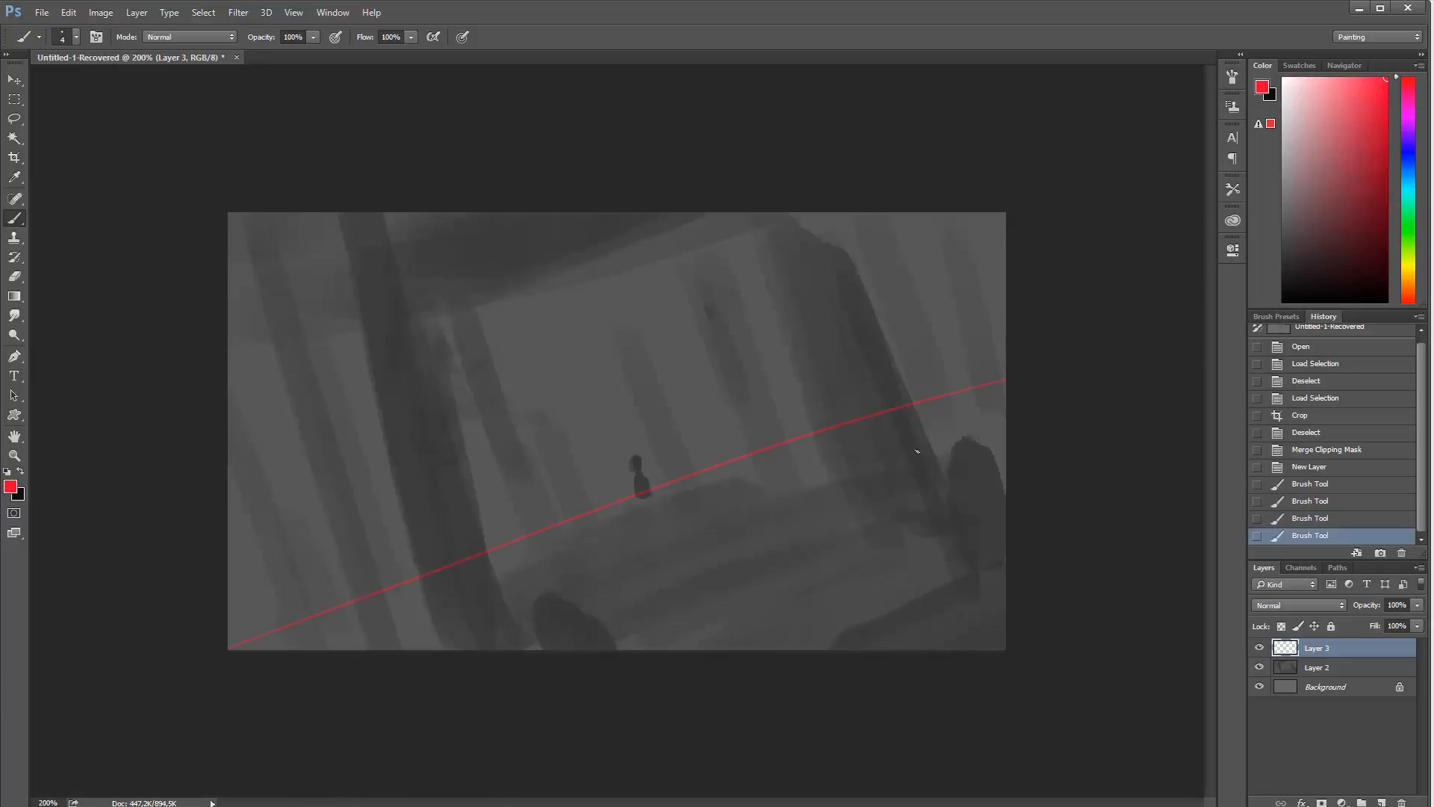
key("ctrl+z")
key("ctrl+z")
key("ctrl+z")
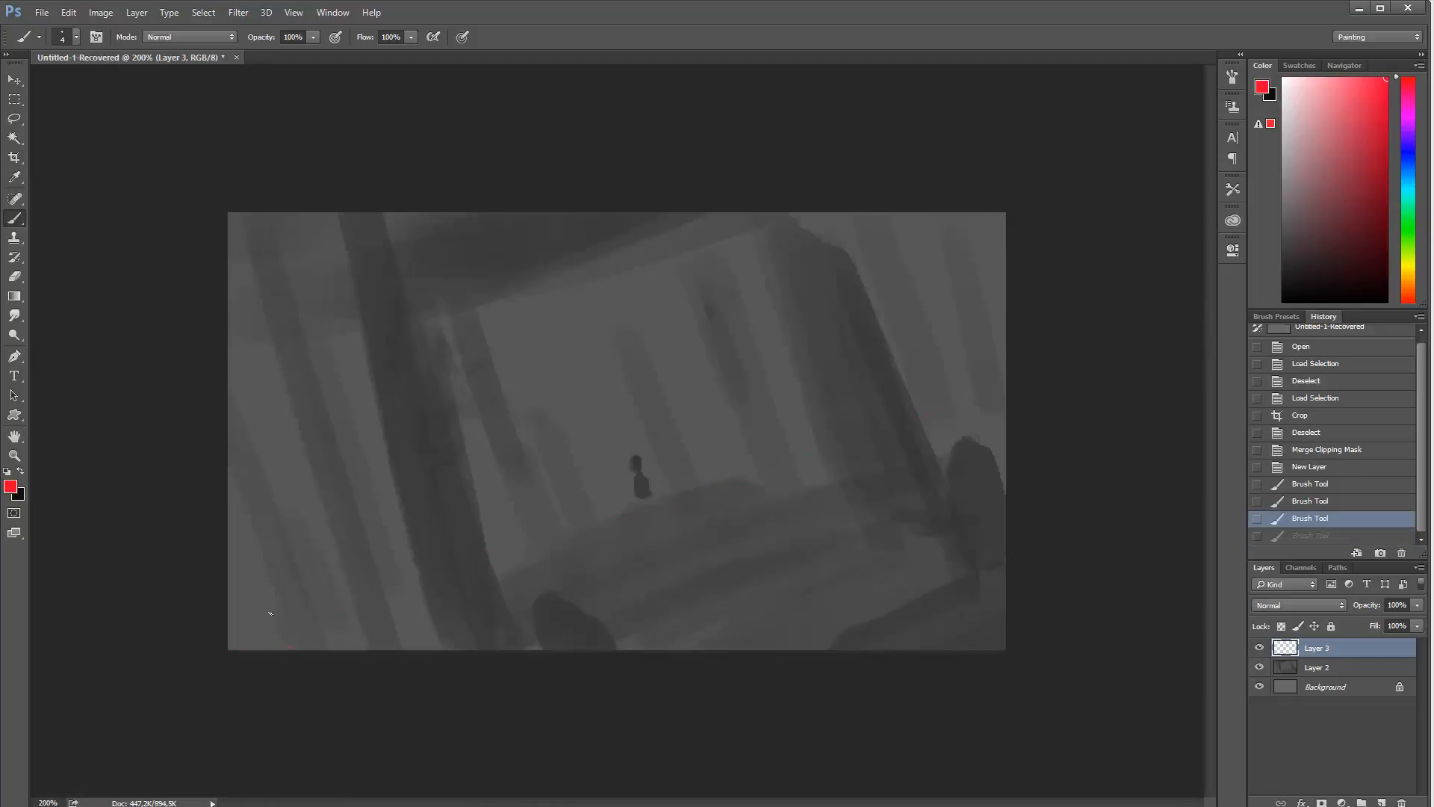
key("ctrl+z")
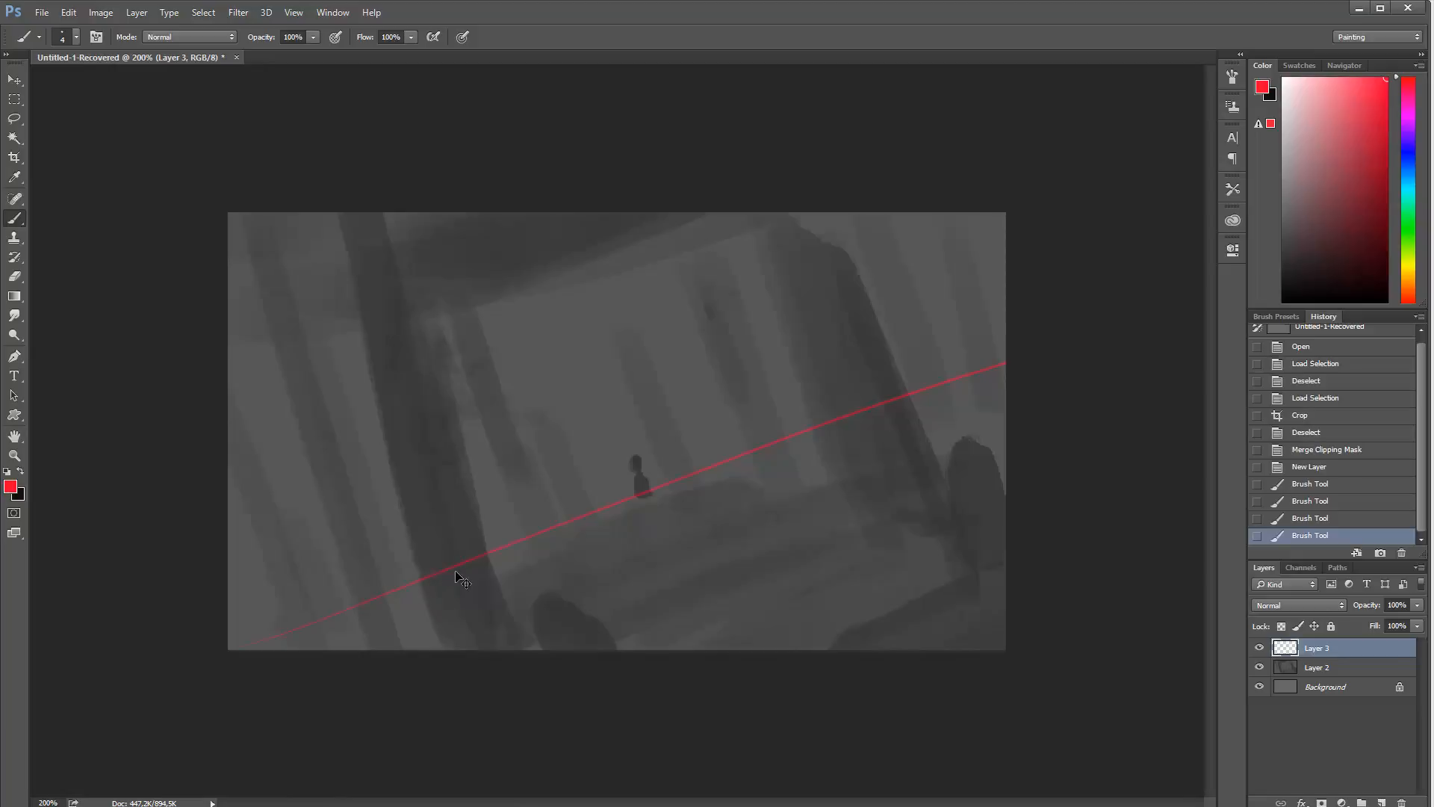
key("ctrl+z")
key("ctrl+z")
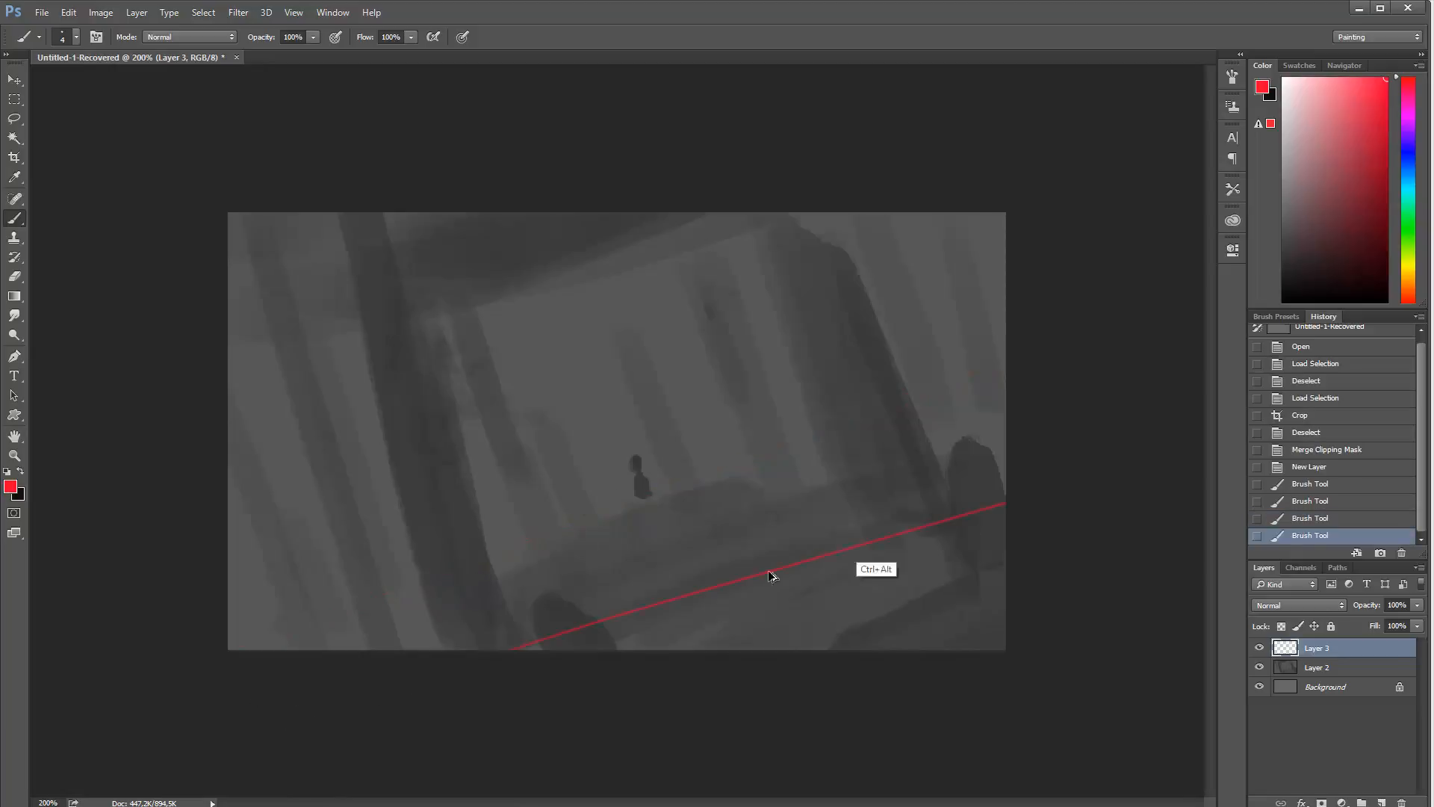
key("ctrl+z")
key("ctrl+z")
Step: Draw red perspective lines fanning out from a point beside the foreground rock on the tilted ground line to the canvas edges
left_click(599, 636)
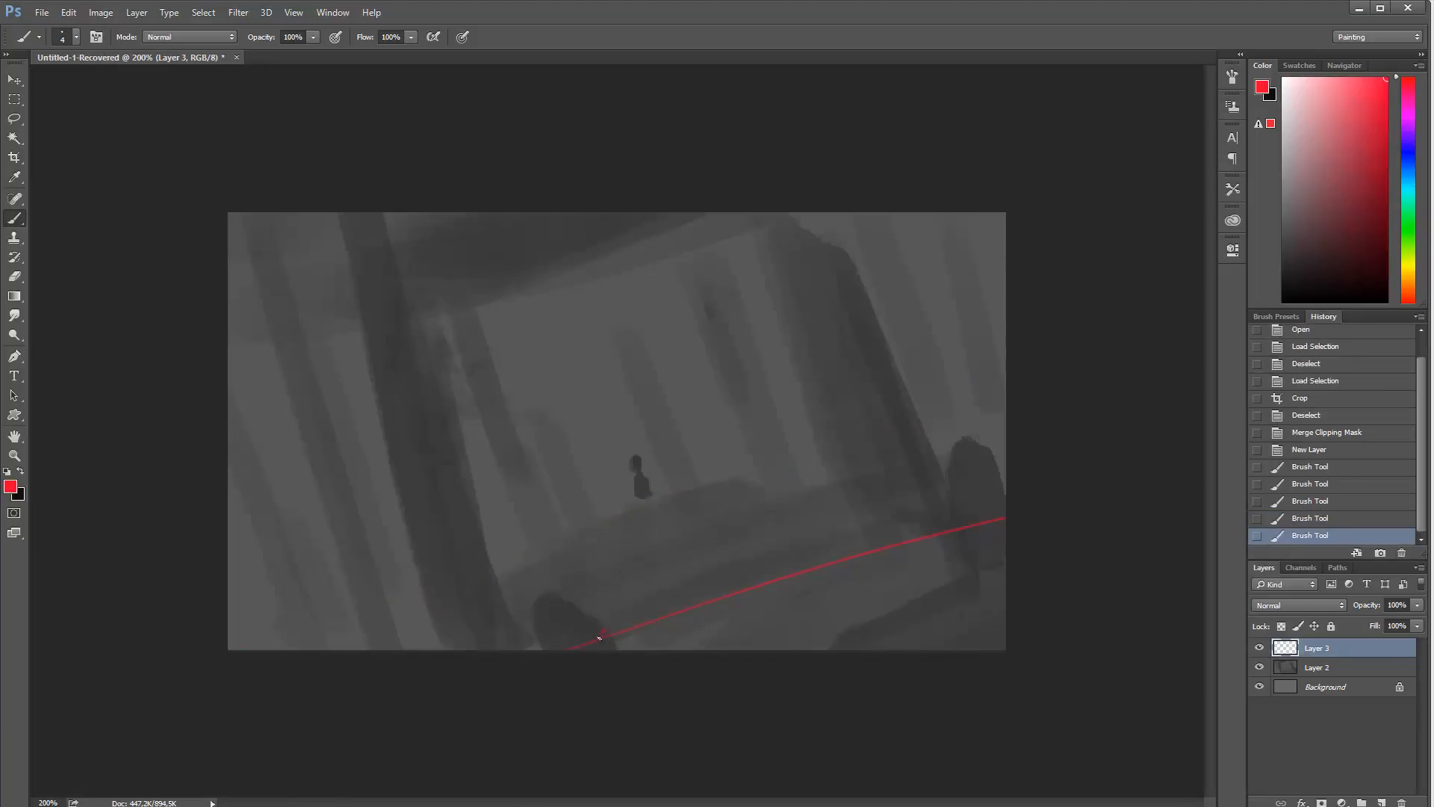
left_click(798, 215, "shift")
left_click_drag(602, 634, 479, 216)
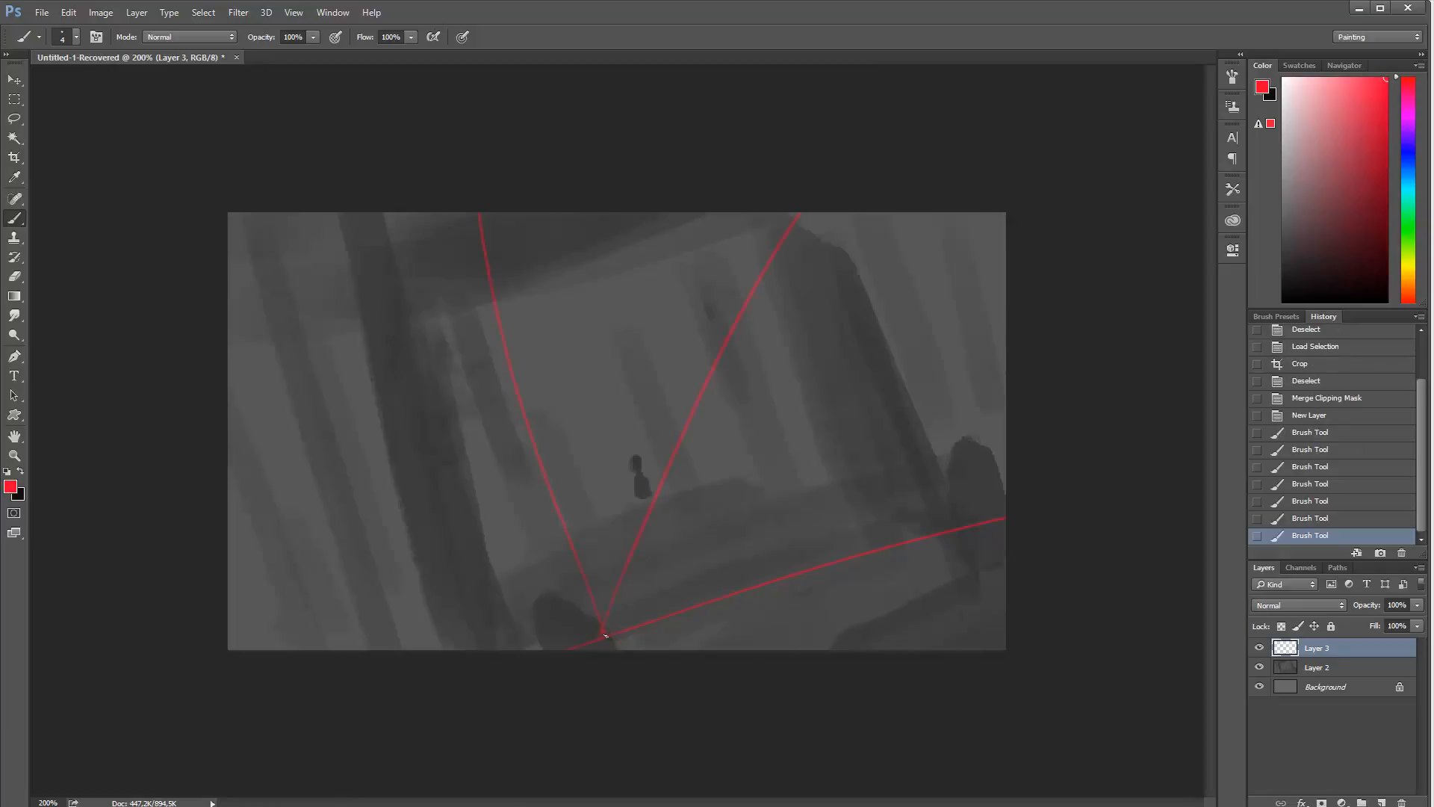
left_click(241, 215, "shift")
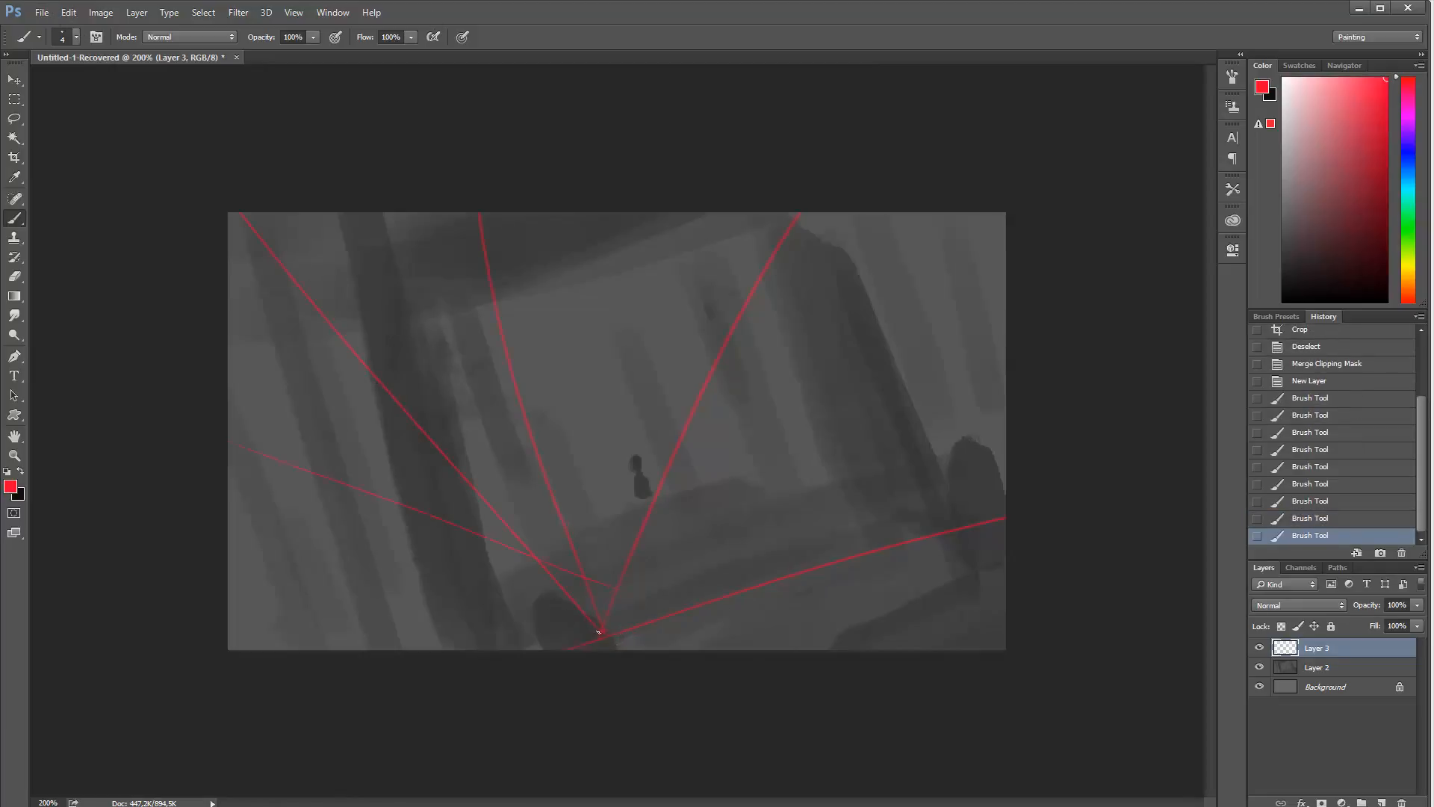
key("ctrl+z")
left_click_drag(602, 634, 228, 472)
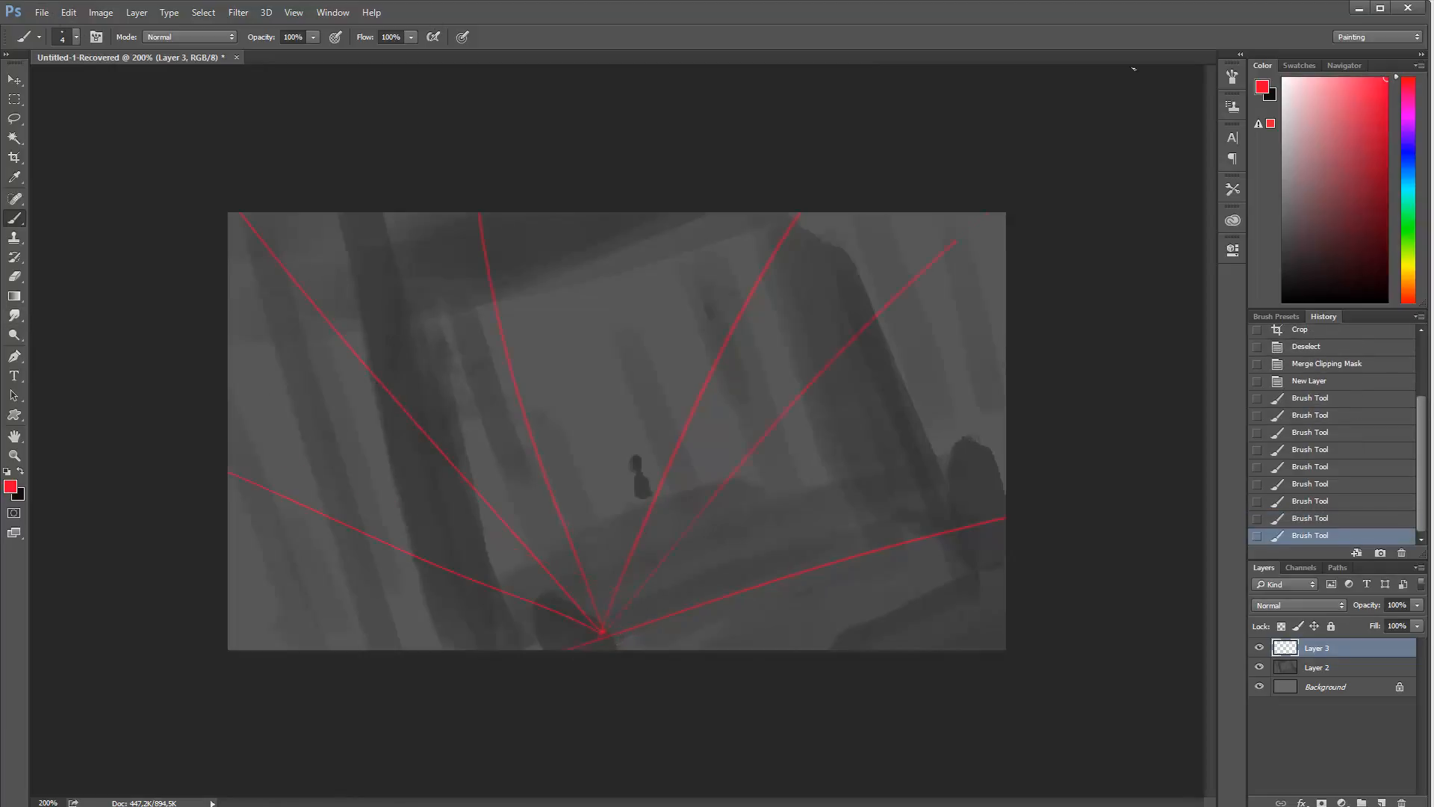
left_click_drag(988, 214, 956, 241)
Step: Draw parallel slanted red lines following the leaning trunks across the sketch, and hide the annotation layer
left_click_drag(723, 216, 821, 635)
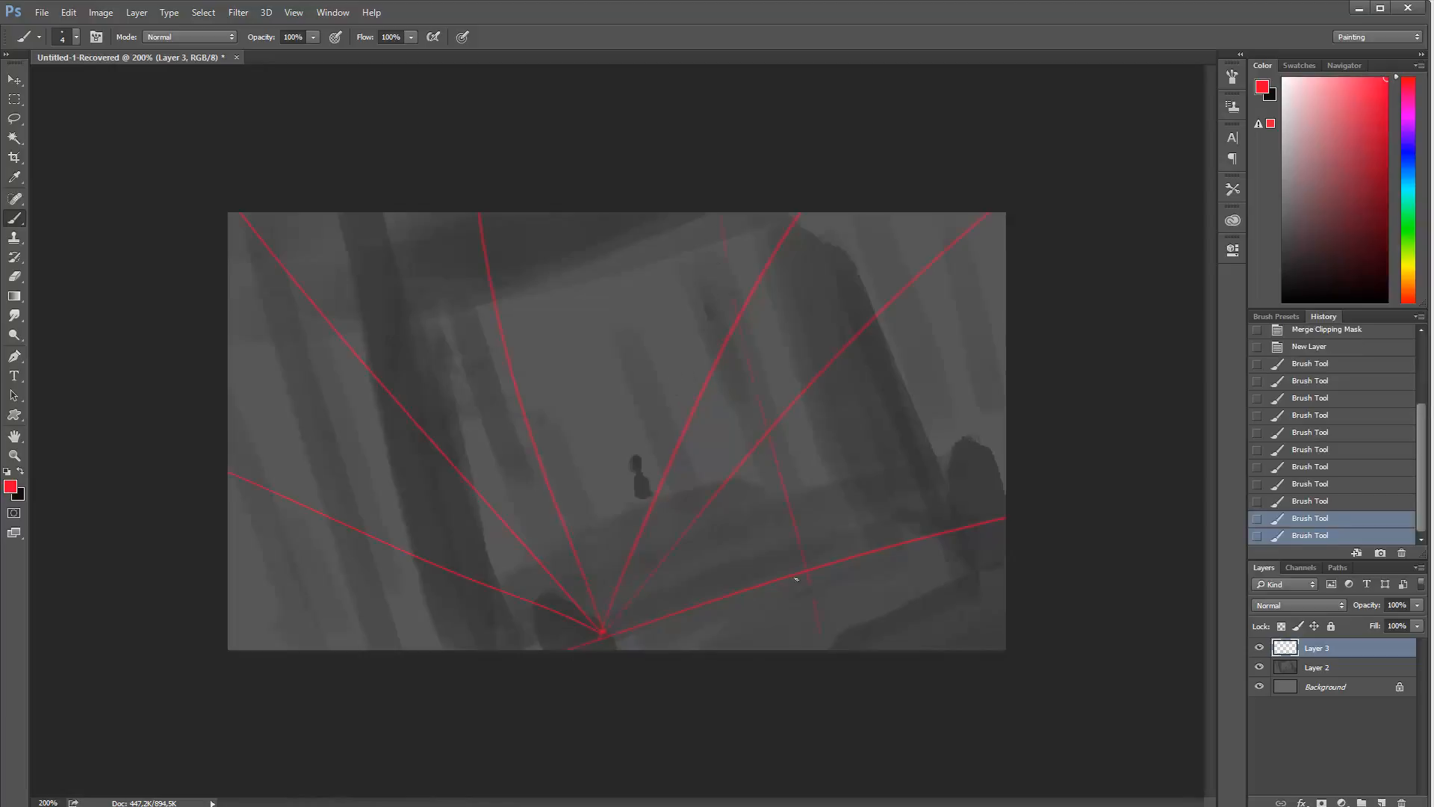
left_click_drag(775, 217, 884, 597)
left_click_drag(584, 227, 699, 599)
left_click_drag(463, 219, 559, 554)
left_click_drag(371, 373, 435, 559)
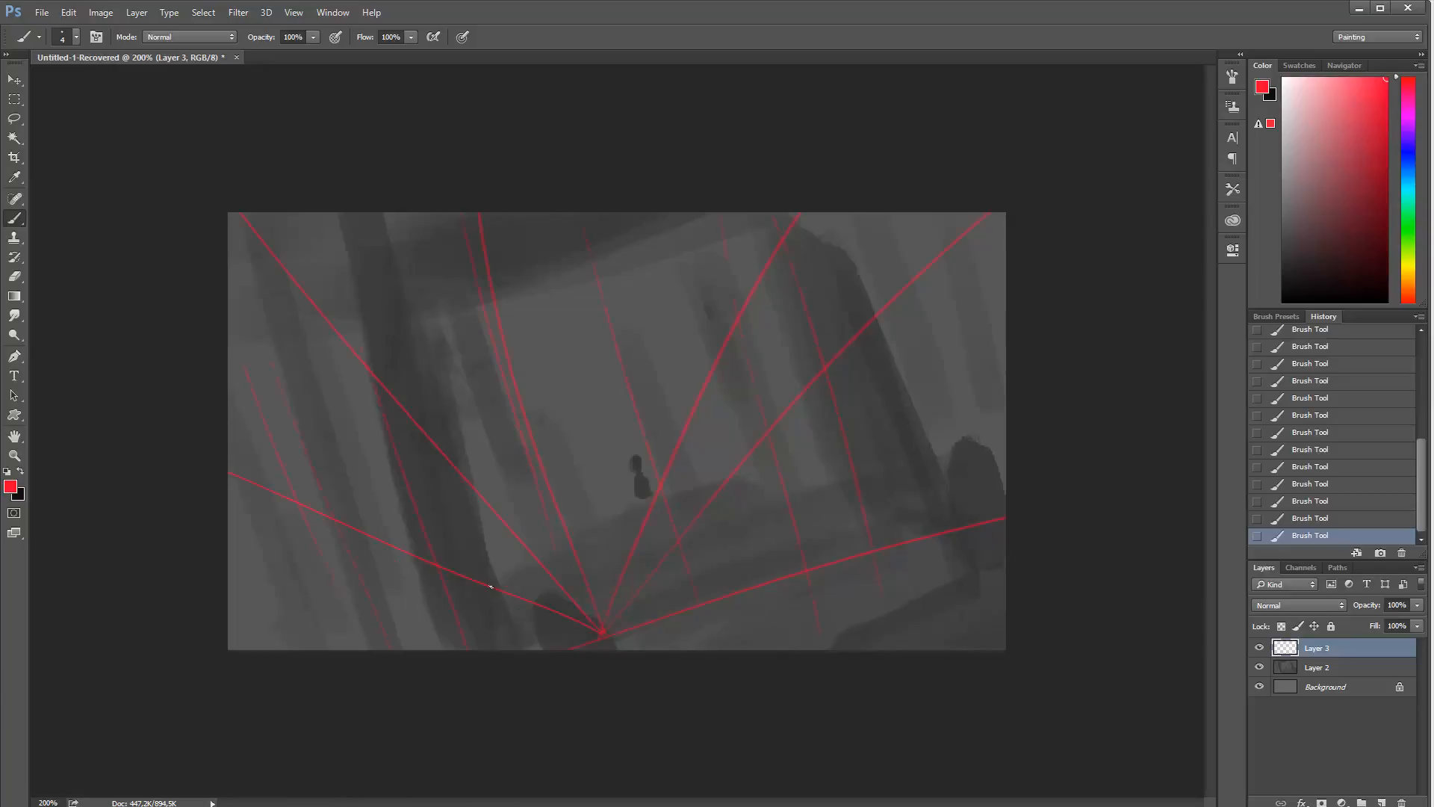
left_click(1259, 648)
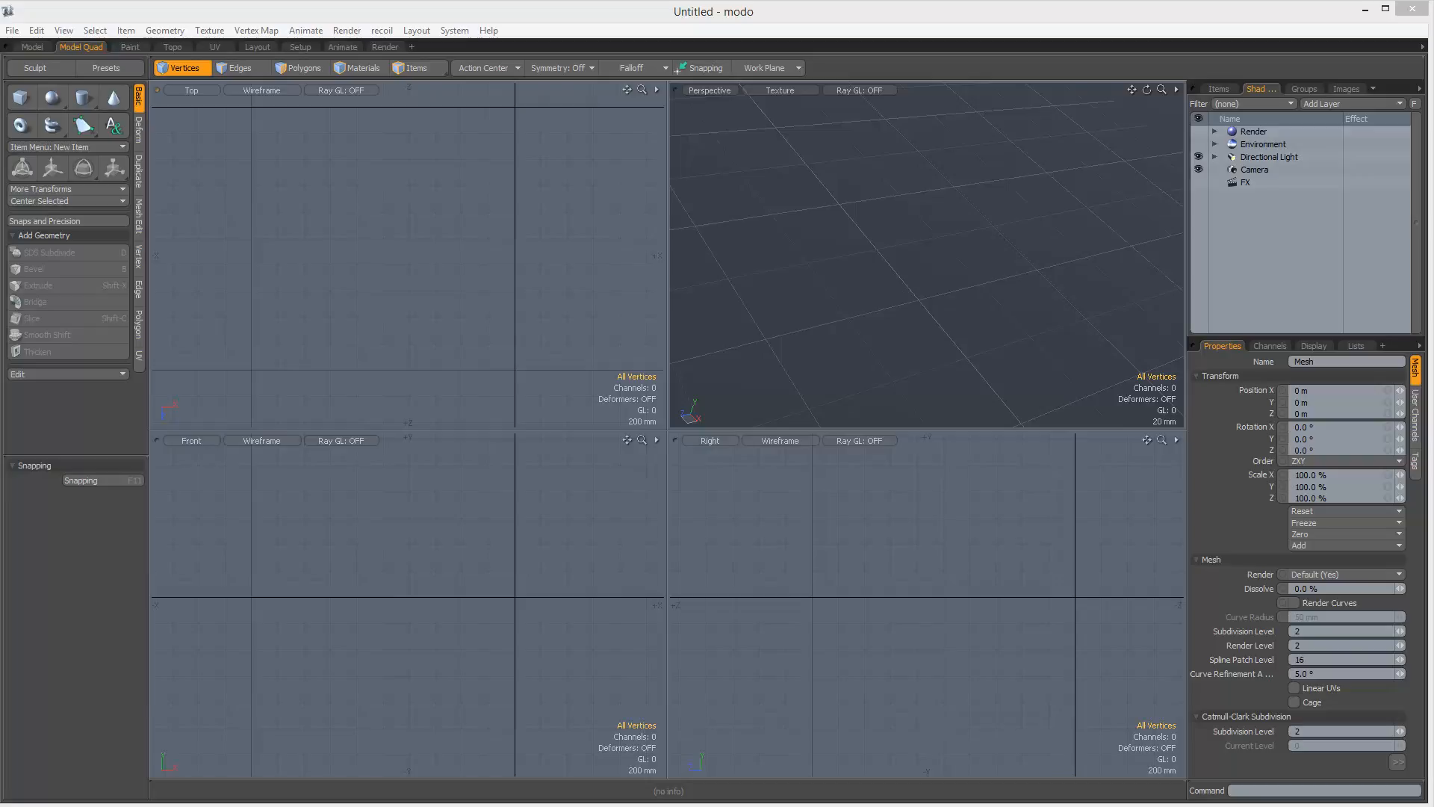
Step: Switch to the web browser and search for sketchup
left_click_drag(1433, 24, 495, 32)
double_click(495, 33)
type("s")
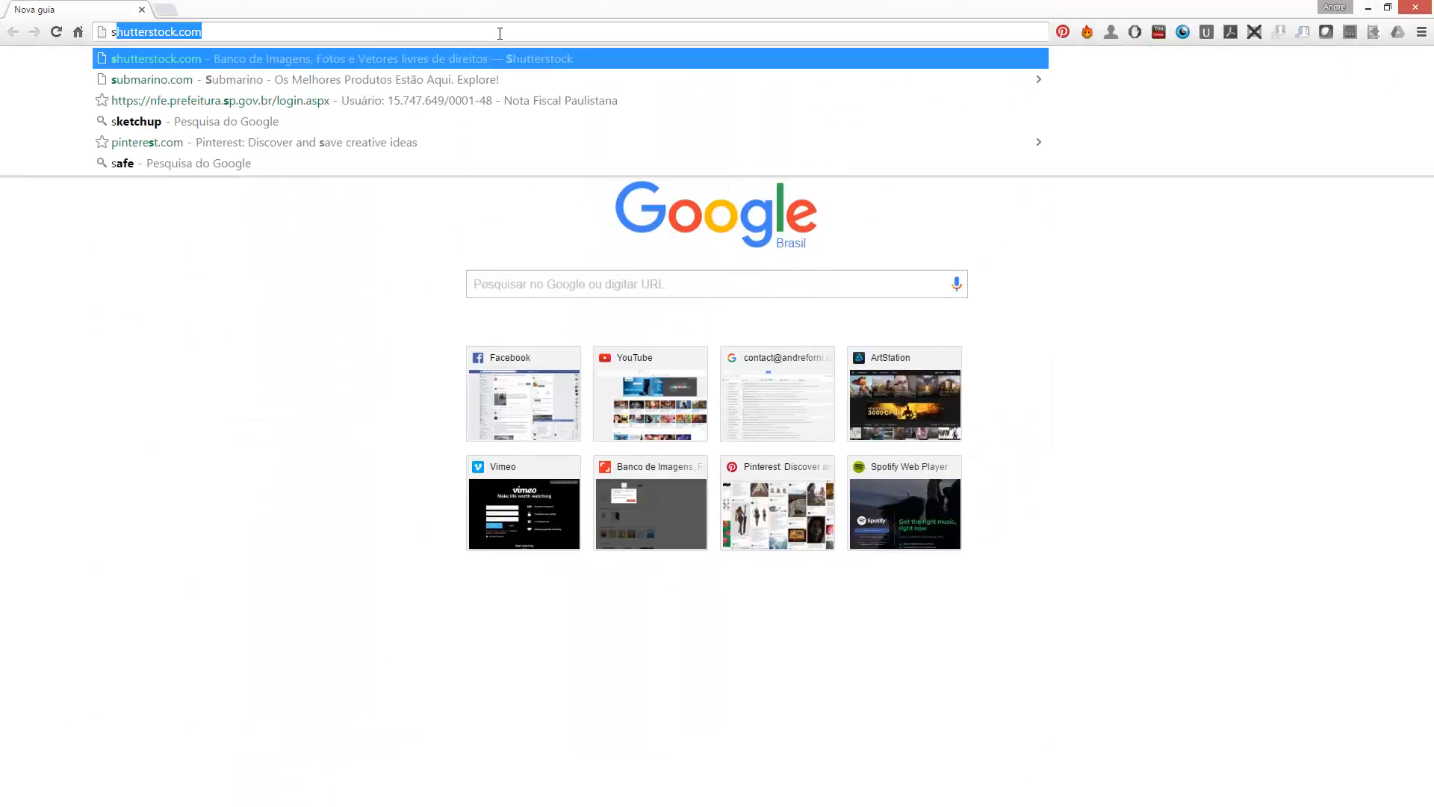
type("ketchup")
key("Return")
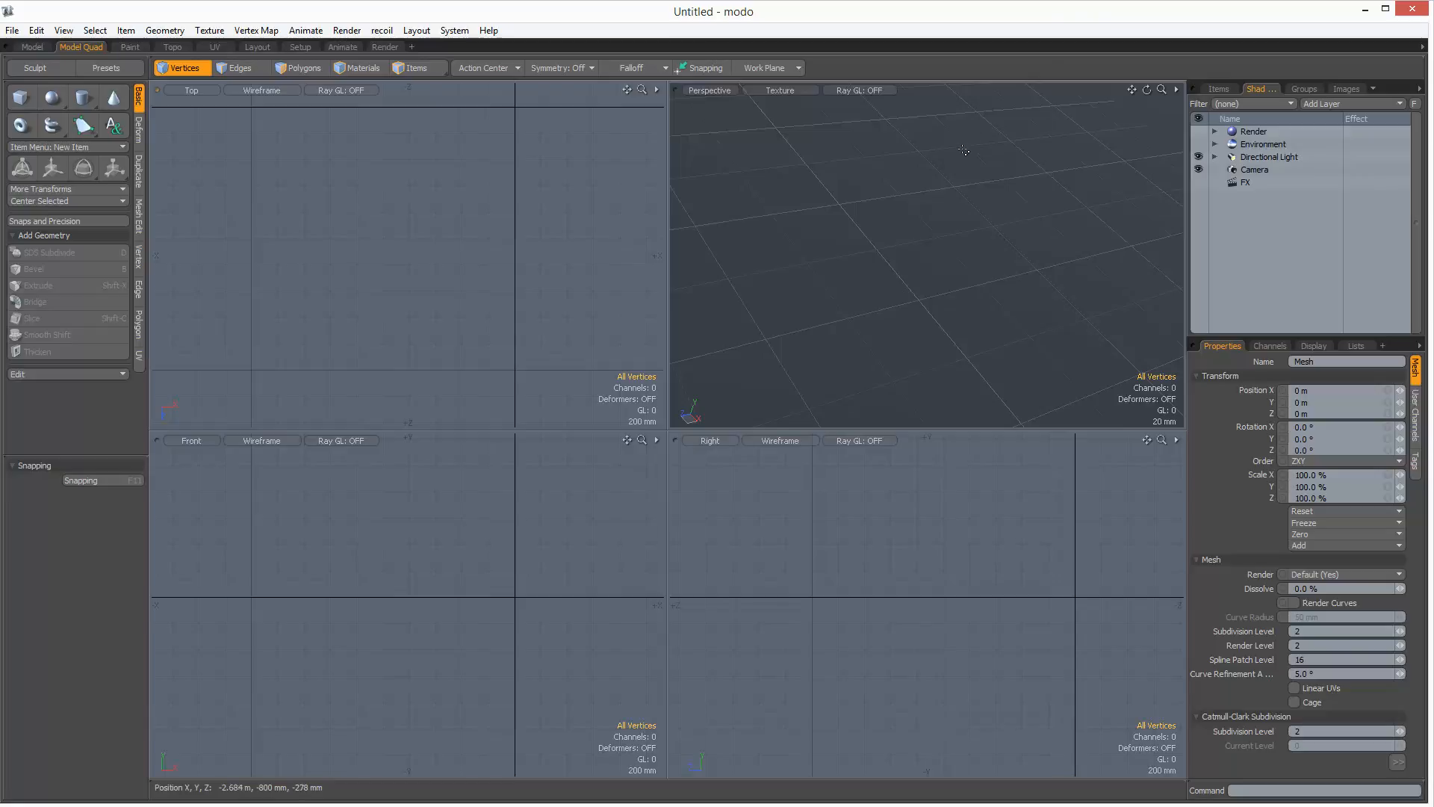
Step: Switch to modo and create a cube primitive about 2.67 m by 2.83 m and 0.6 m high on the ground plane
key("a")
left_click_drag(956, 225, 1035, 196, "alt")
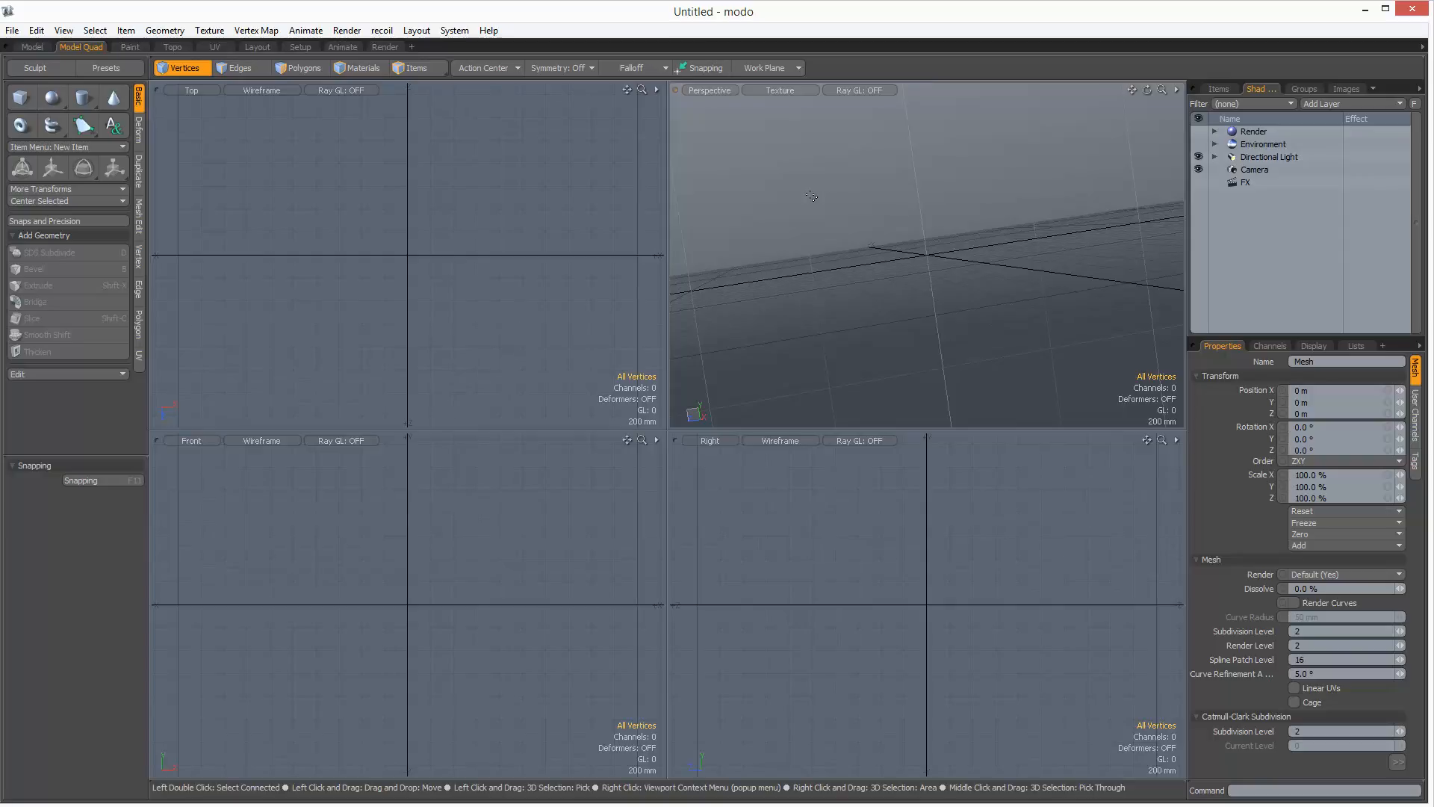
key("alt")
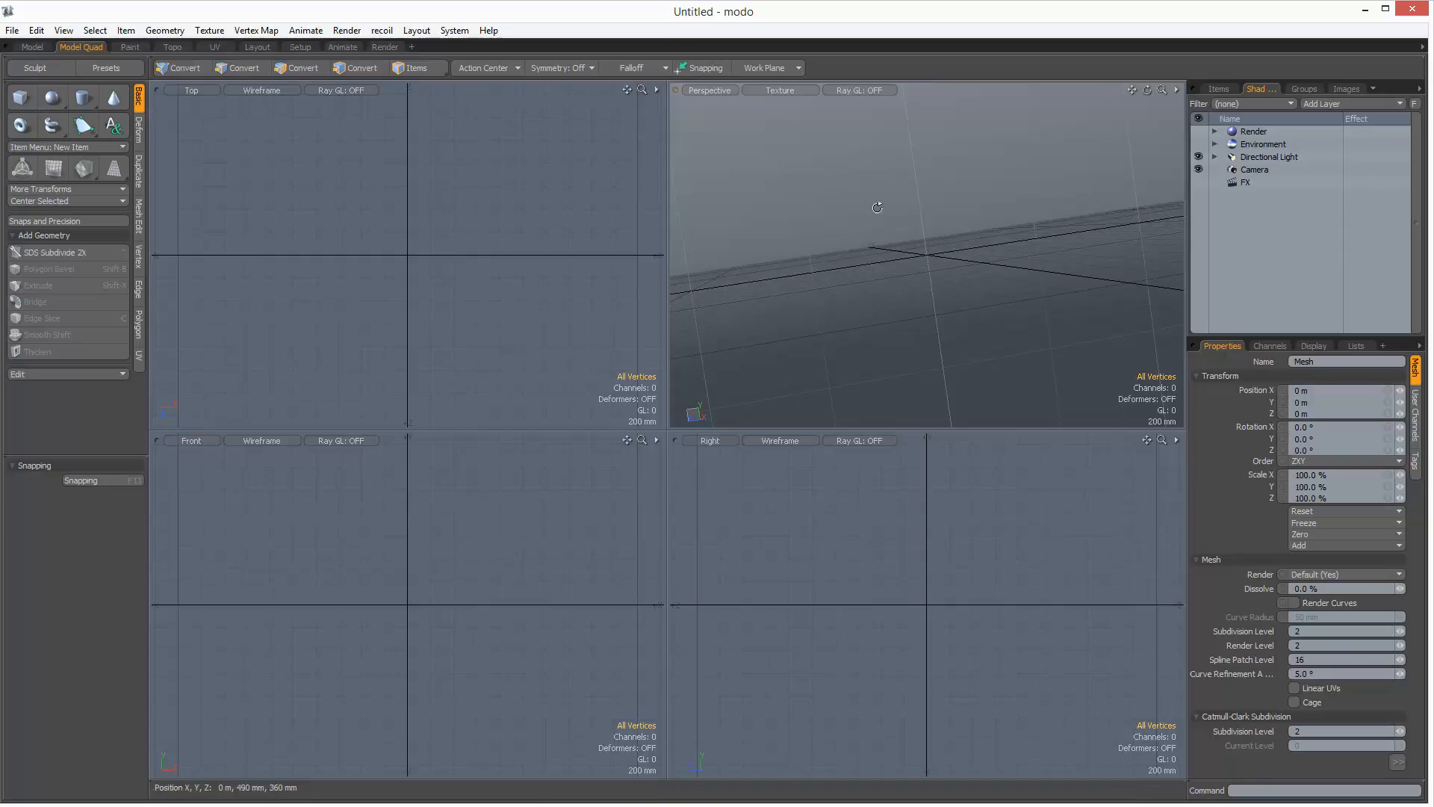
left_click_drag(877, 207, 983, 192)
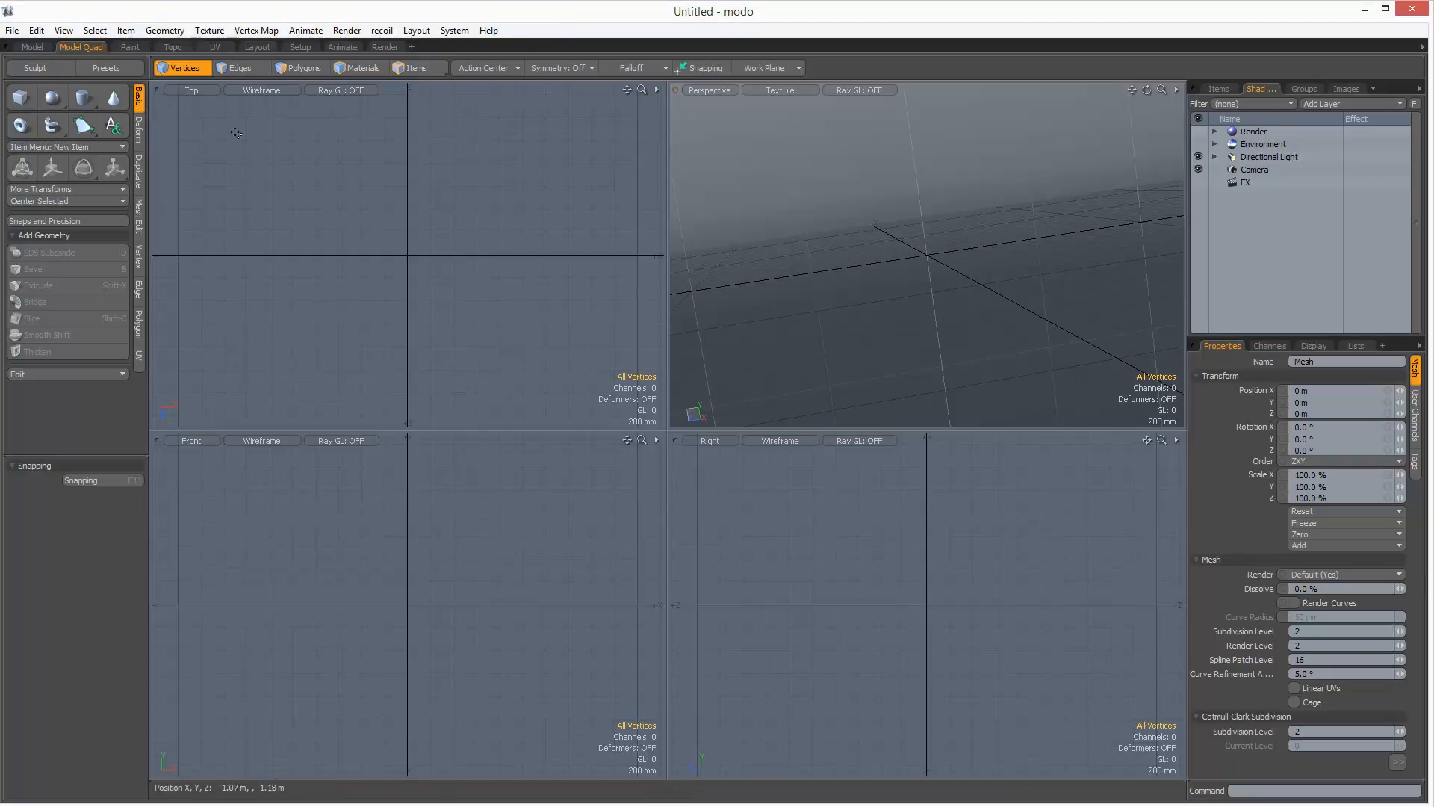
left_click(20, 98)
left_click_drag(254, 101, 559, 427)
left_click_drag(410, 605, 409, 536)
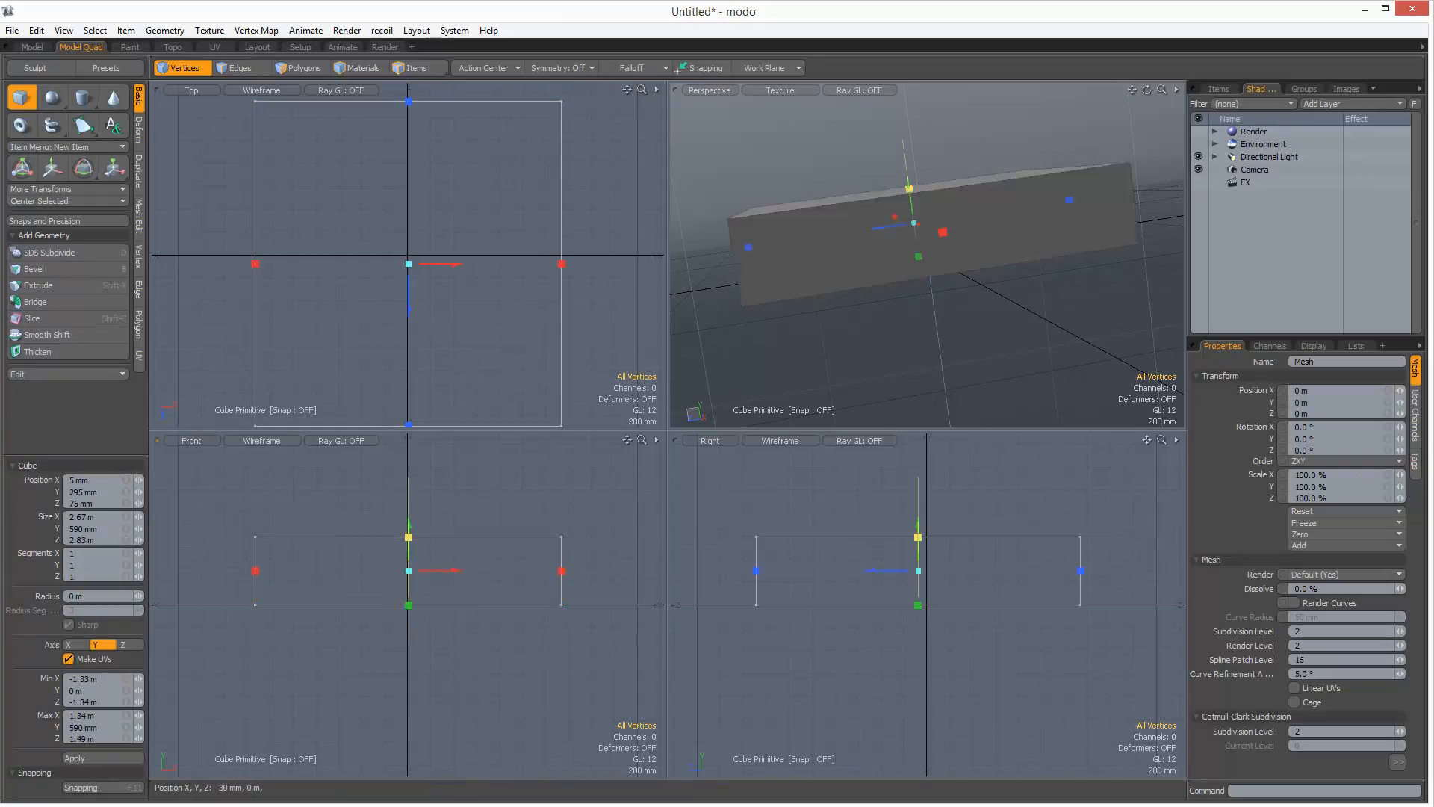
Step: Stretch the cube in the front view to about 56 m along X and about 18.11 m in height
scroll(446, 674, "down", 10)
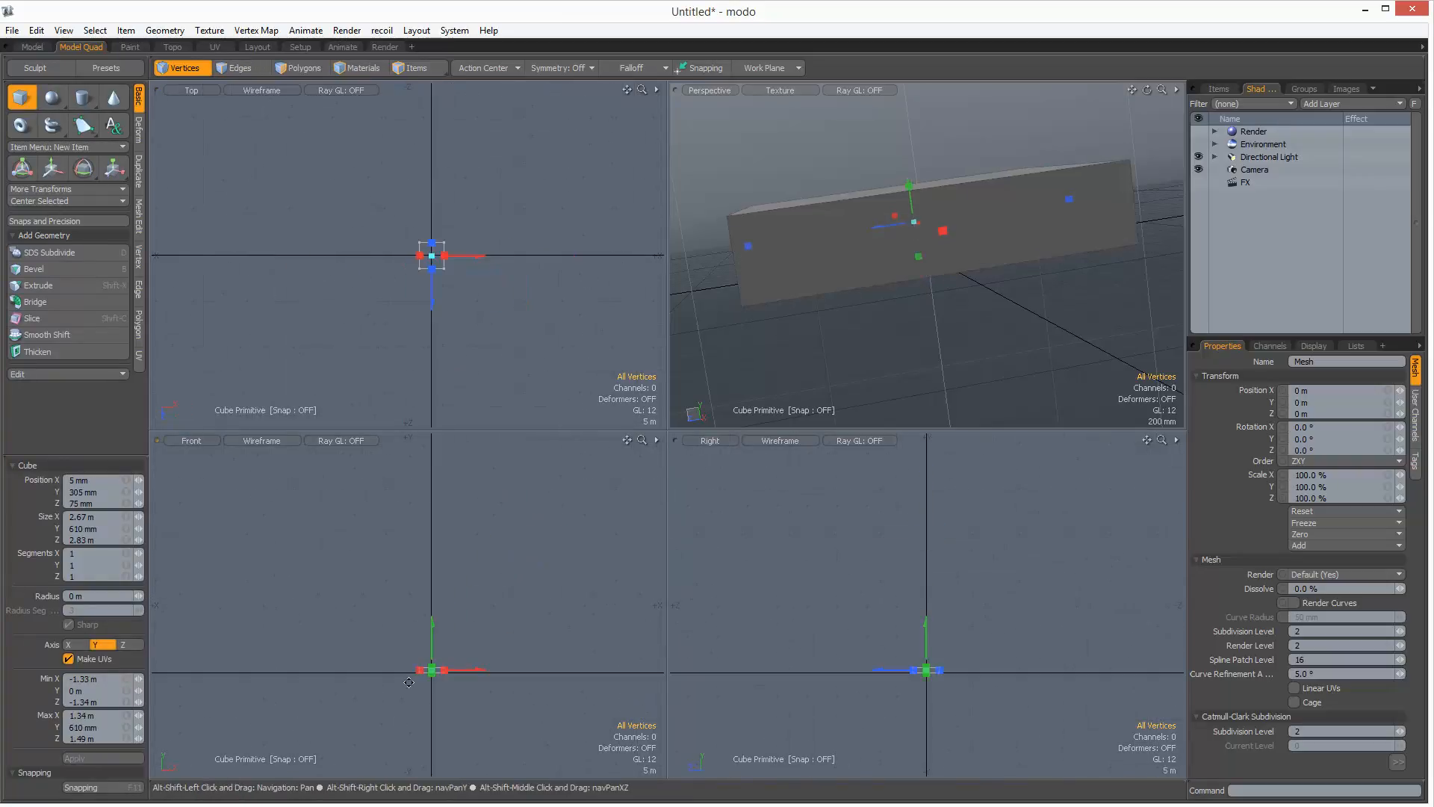
left_click_drag(446, 672, 614, 671)
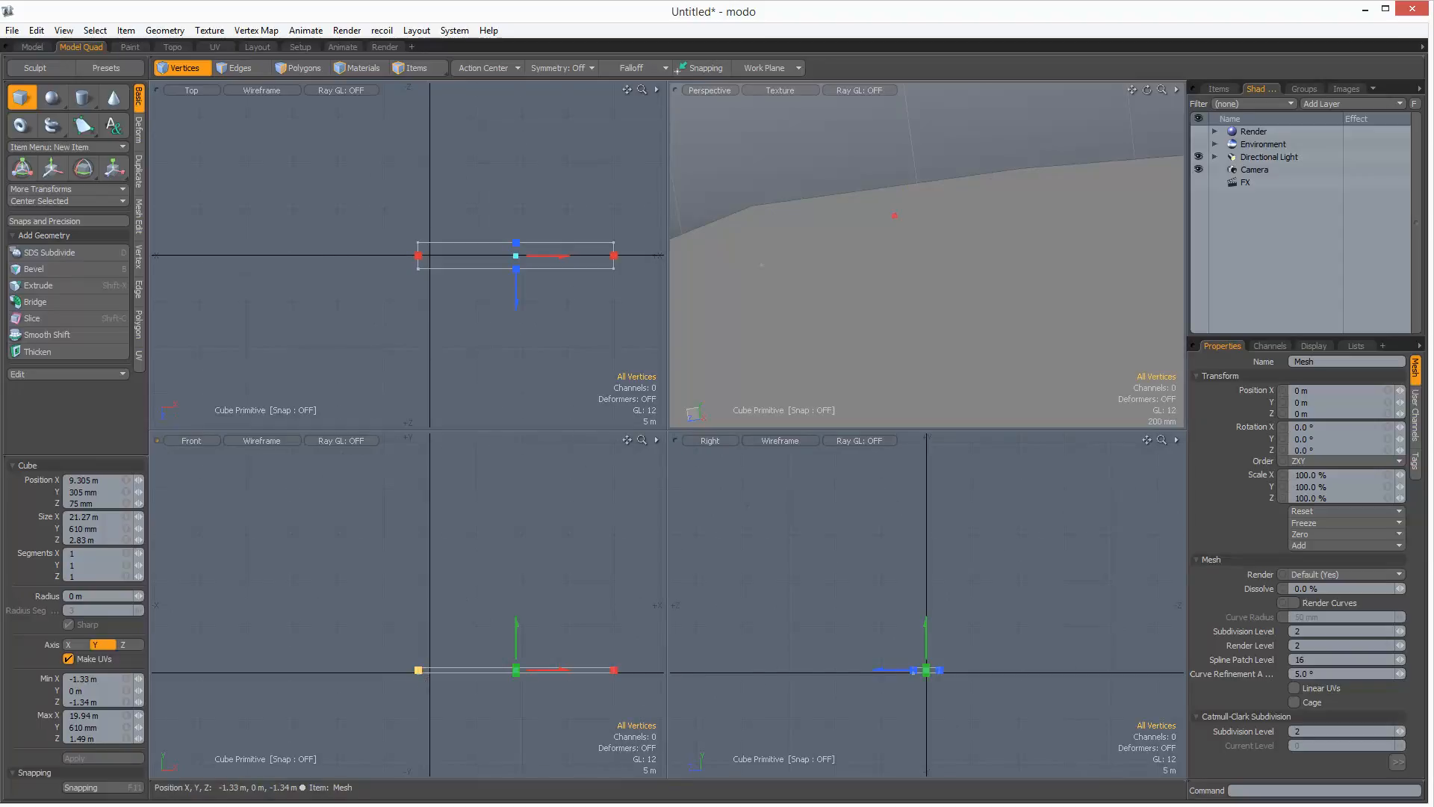
left_click_drag(417, 670, 158, 670)
left_click_drag(387, 670, 391, 505)
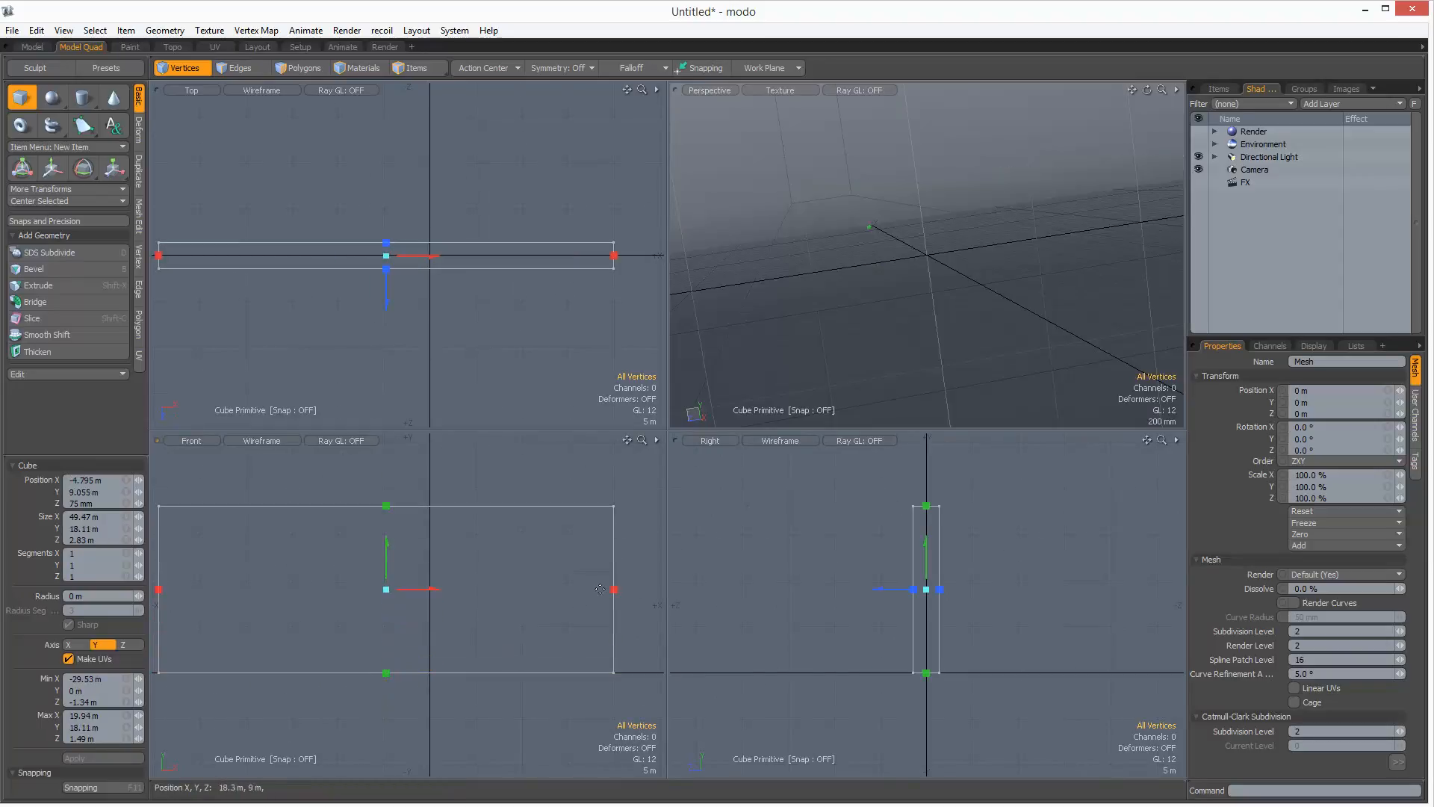
left_click_drag(614, 590, 673, 590)
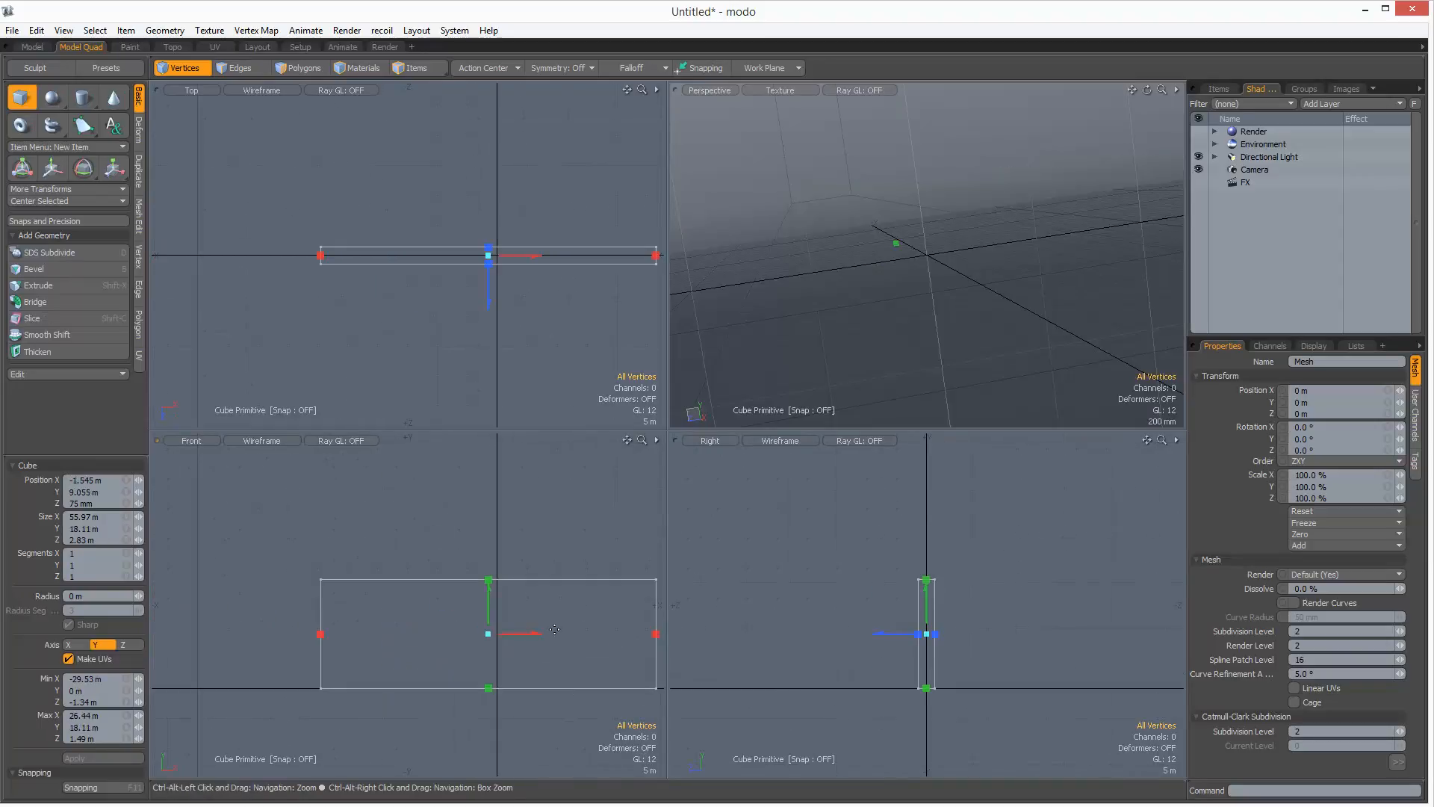
Step: Lower the top of the stretched cube to a height of about 5.11 m
scroll(590, 657, "down", 2)
left_click_drag(582, 652, 543, 620)
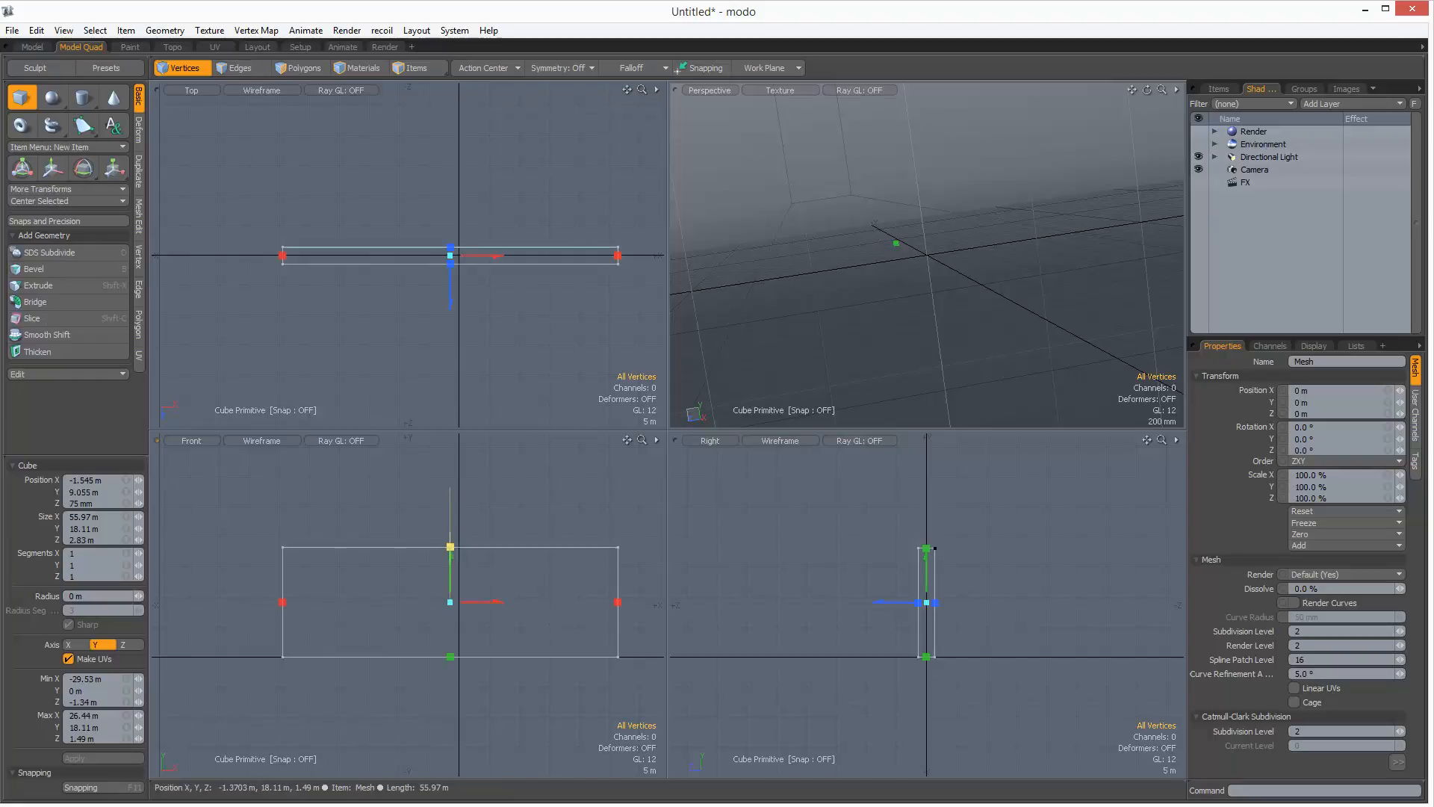
left_click_drag(451, 551, 451, 626)
scroll(460, 631, "up", 3)
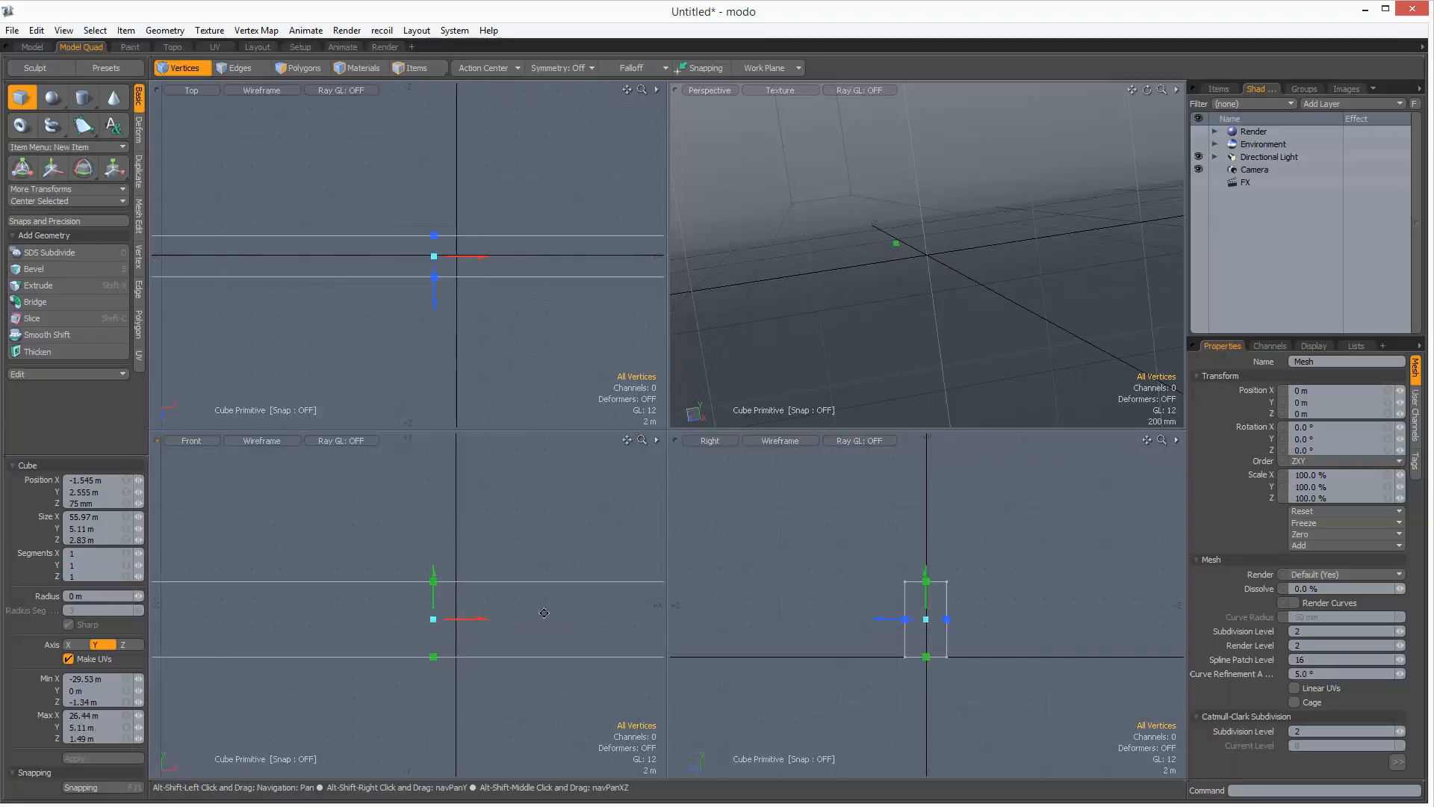
Step: Lower the stretched cube to about 4.01 m high and shorten it to about 32.37 m along X
left_click_drag(595, 620, 491, 595, "alt+shift")
mouse_move(329, 554)
left_mouse_down()
mouse_move(329, 595)
mouse_move(330, 572)
left_mouse_up()
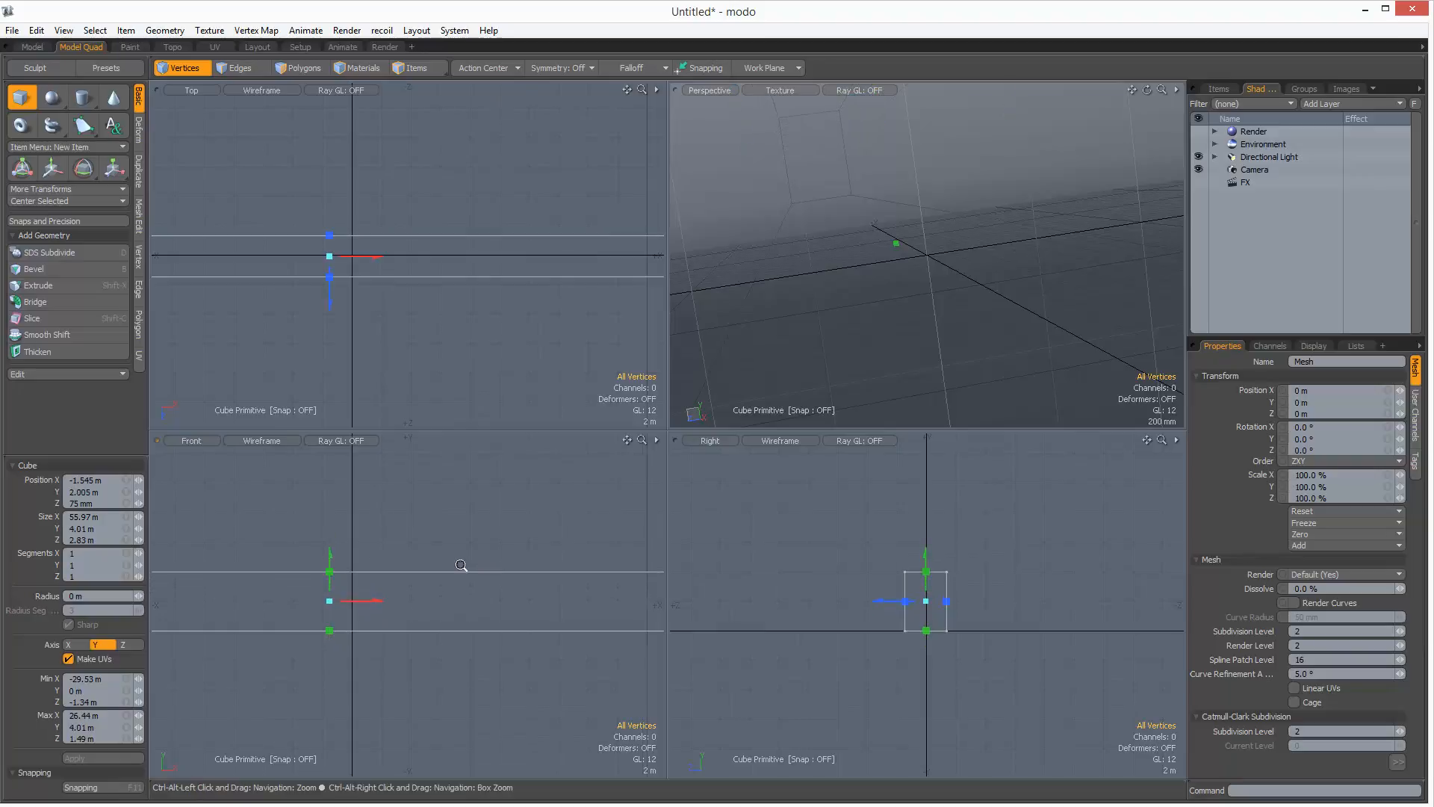
scroll(492, 565, "down", 3)
left_click_drag(562, 581, 415, 579)
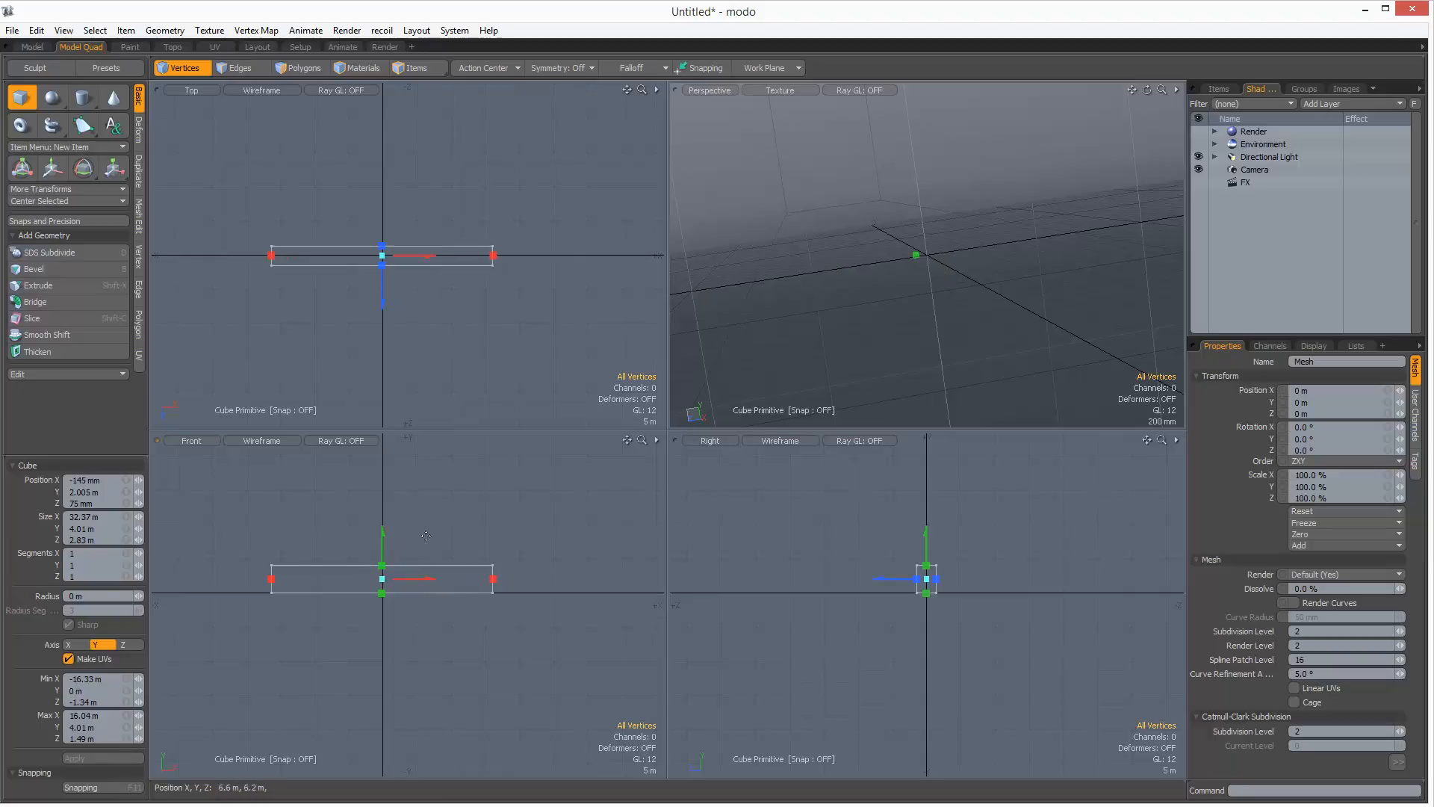
Step: Extend the cube to about 33.83 m along Z and view it in the single-viewport layout
left_click_drag(936, 579, 1032, 579)
key("q")
key("a")
left_click_drag(906, 298, 888, 267)
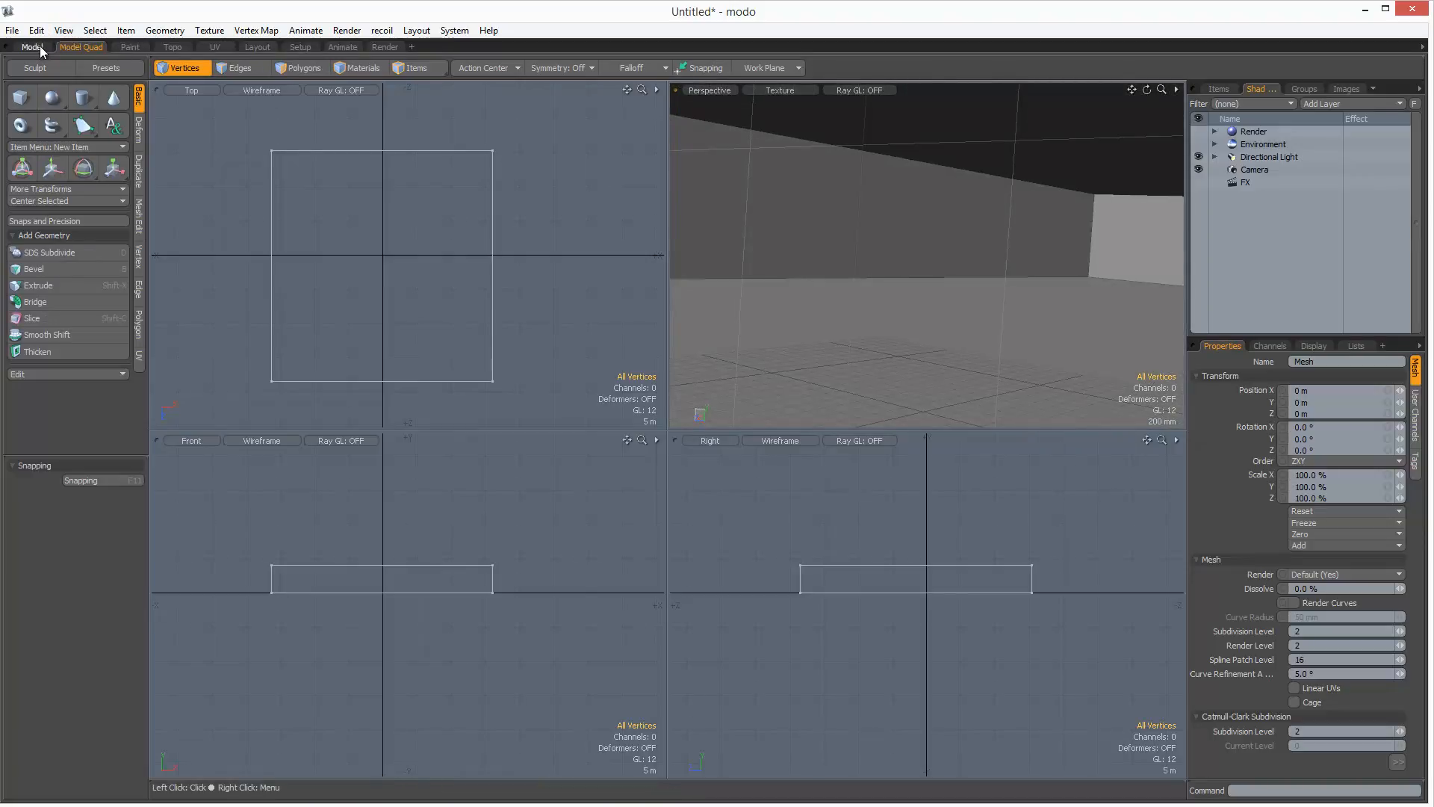
left_click(34, 46)
left_click_drag(830, 215, 889, 388)
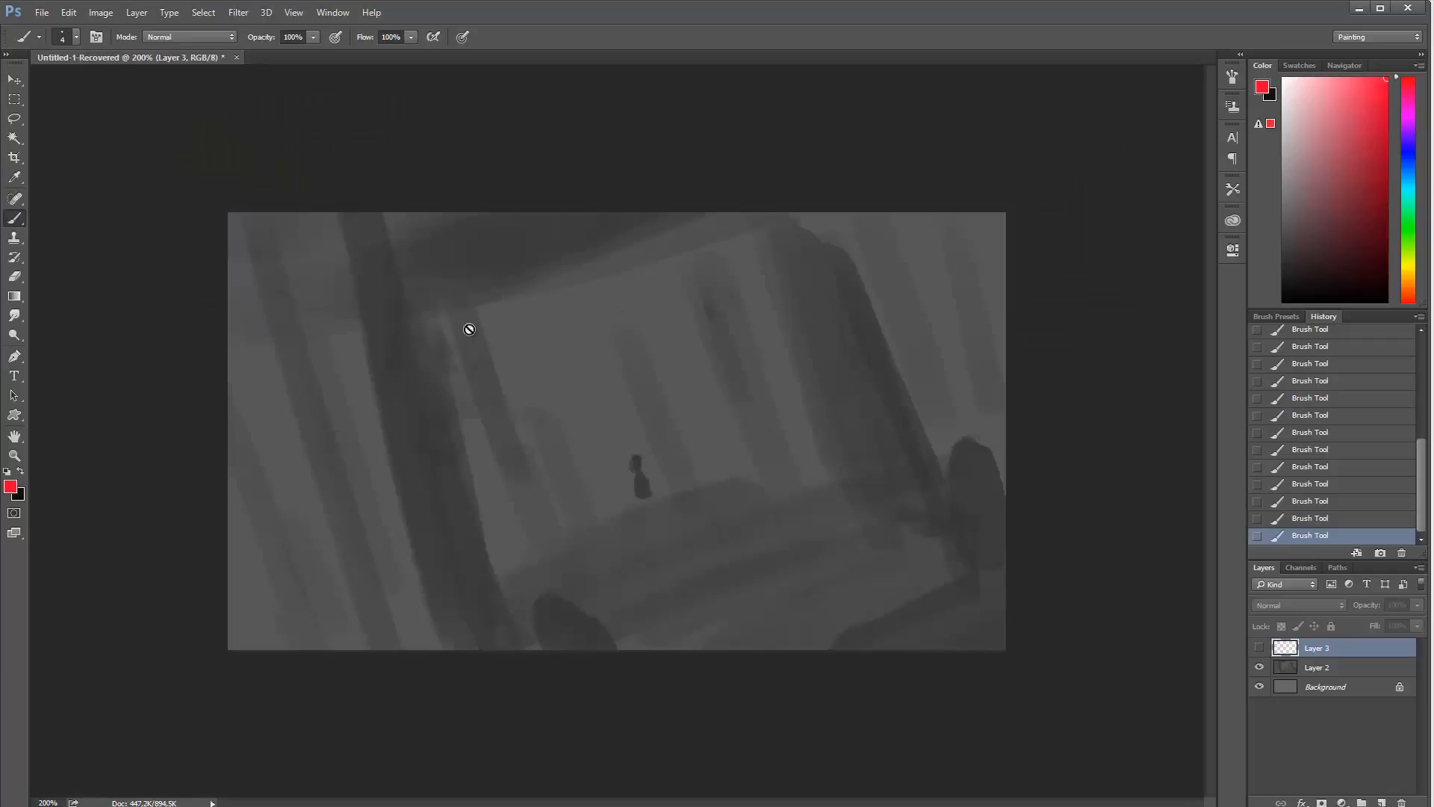
Step: Switch to Photoshop and sketch red perspective lines for the wall and floor edges on a new layer, then hide that layer
left_click(1381, 803)
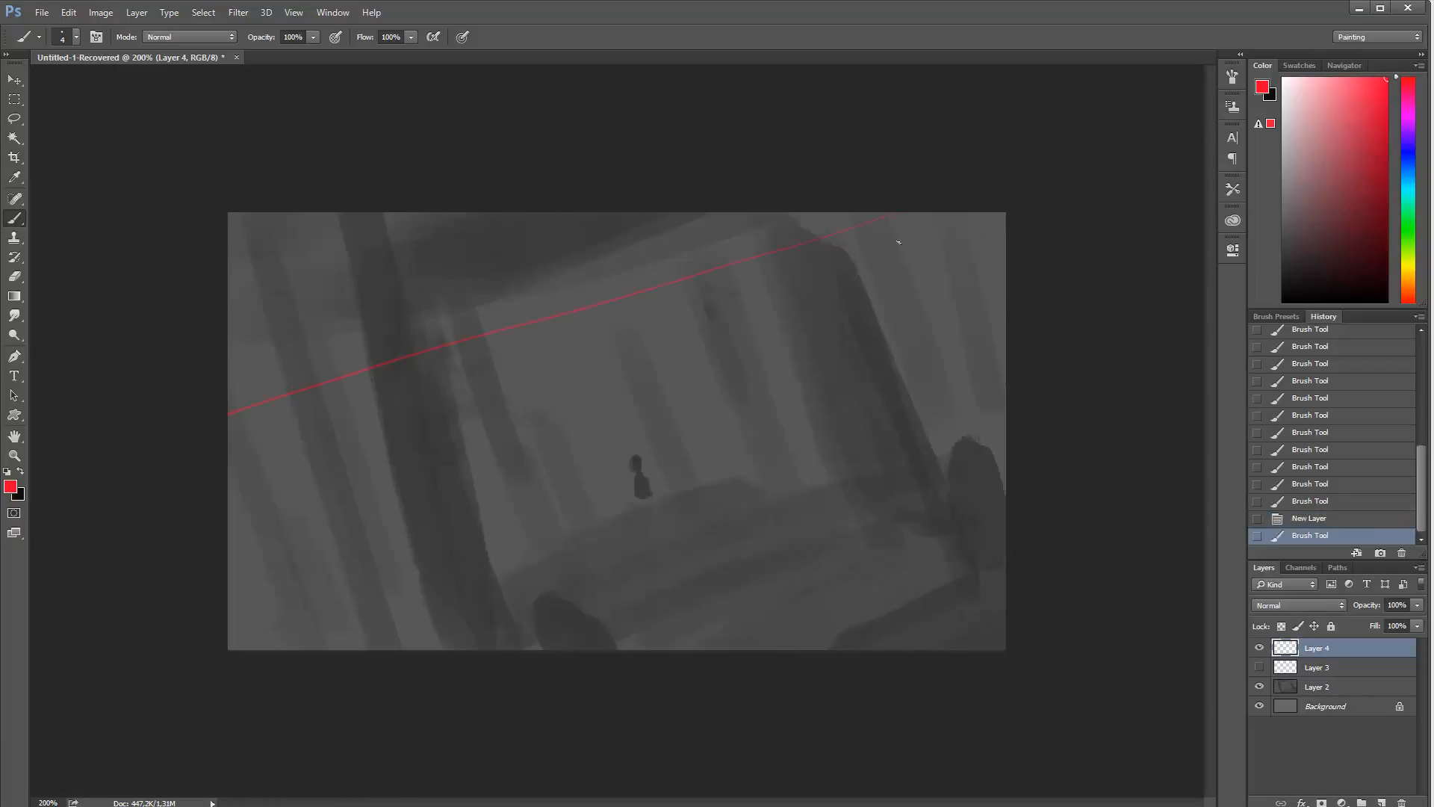
left_click(936, 440, "shift")
left_click(1006, 412, "shift")
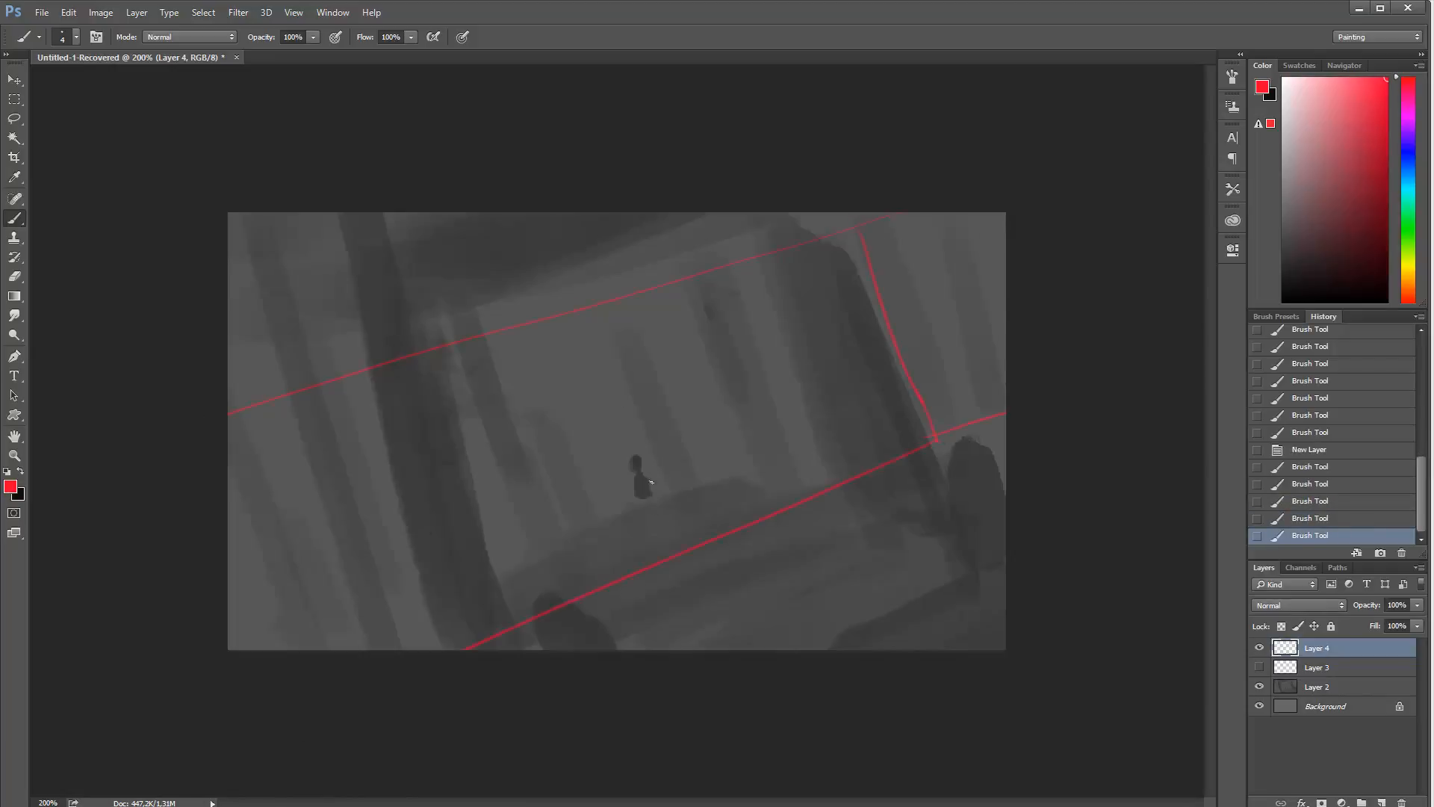
left_click(1261, 650)
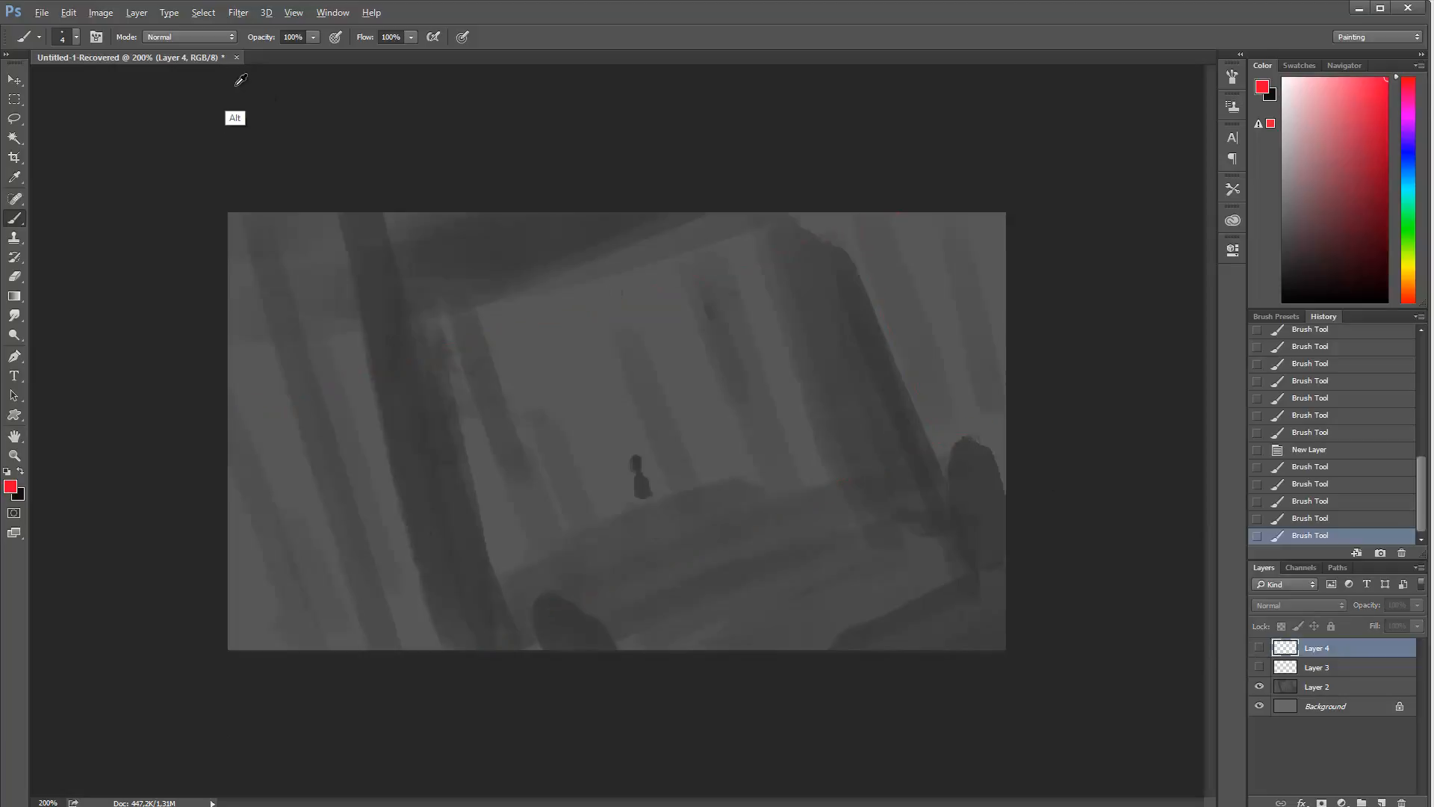
Step: Switch to modo and add a second mesh item to the scene
key("alt+Tab")
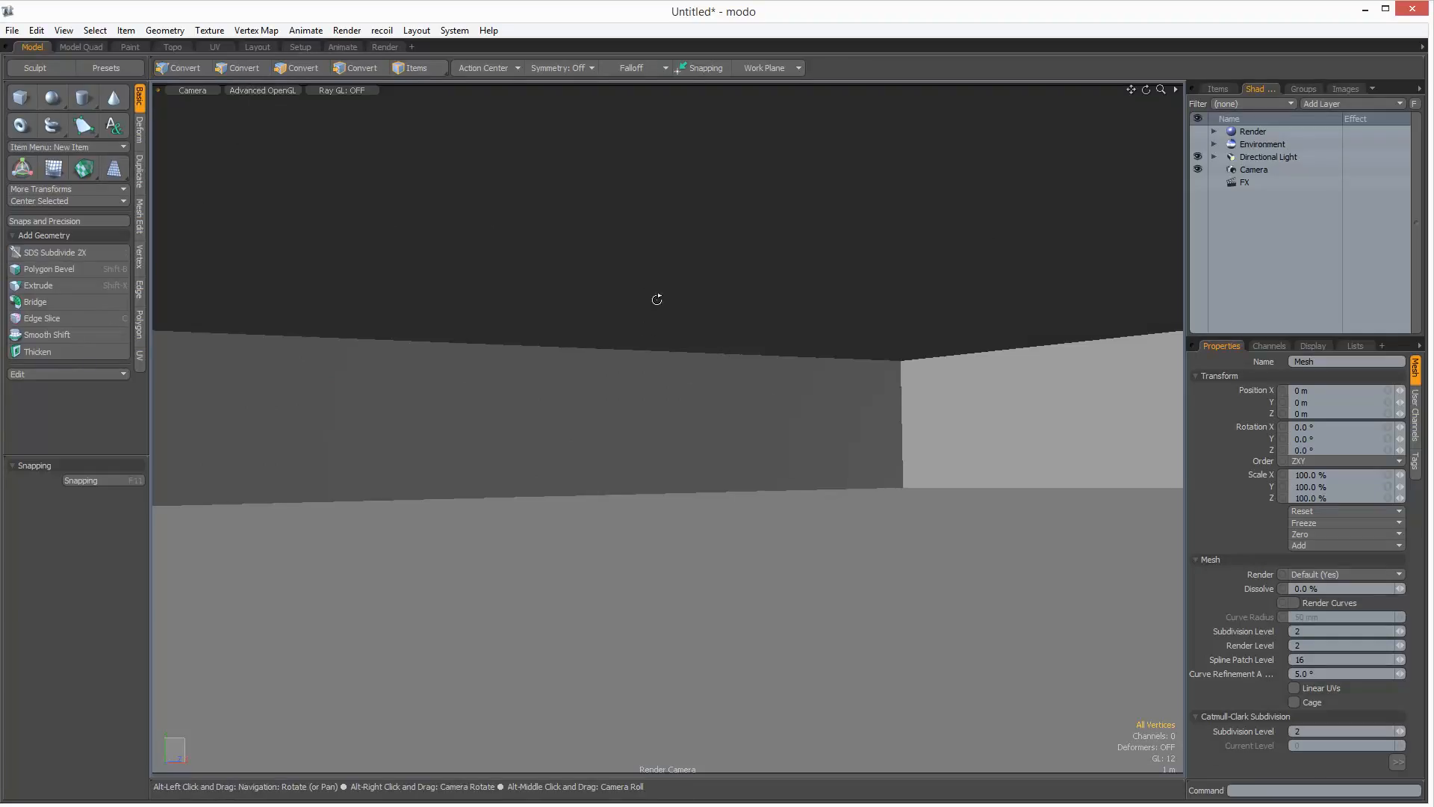
left_click_drag(656, 299, 756, 411)
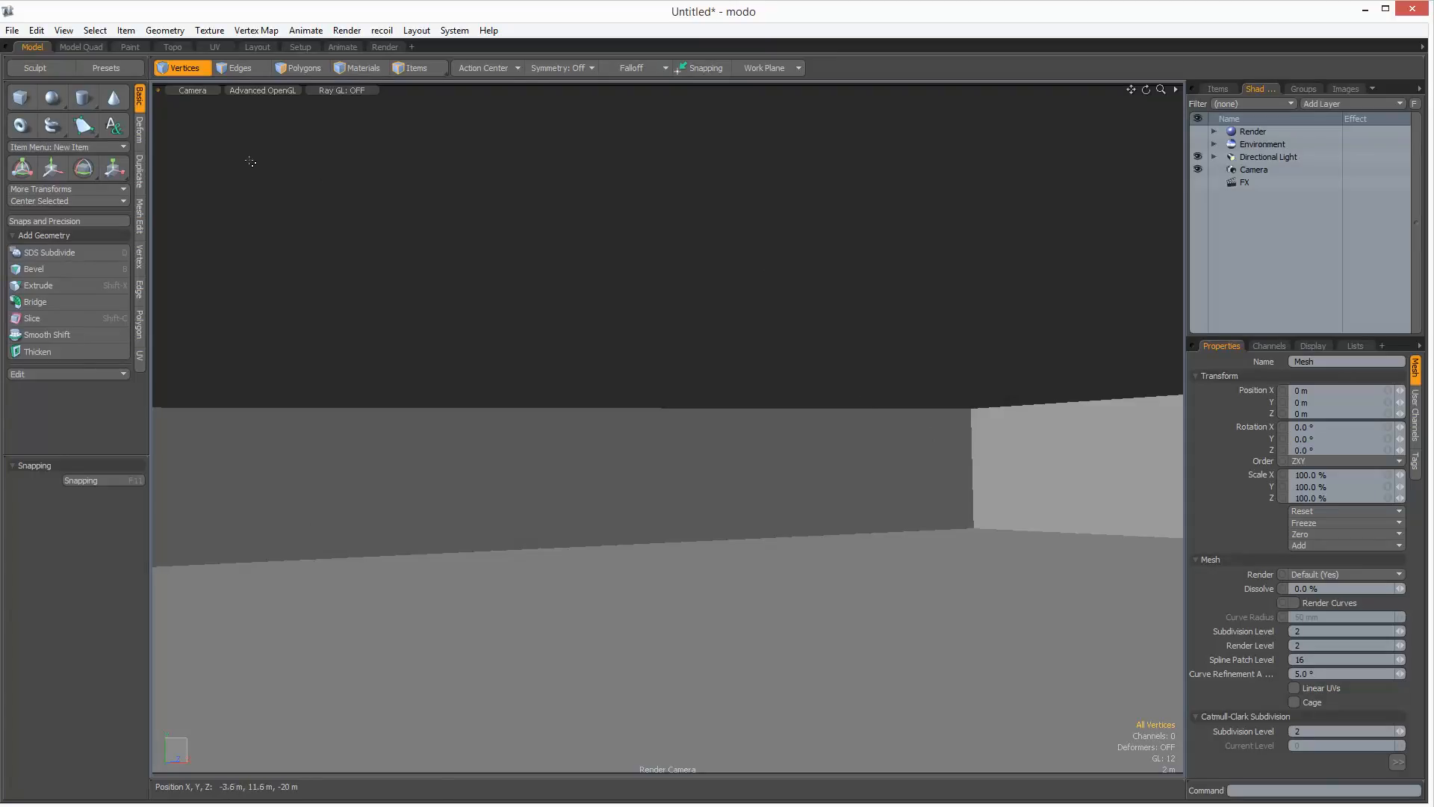
left_click(1222, 89)
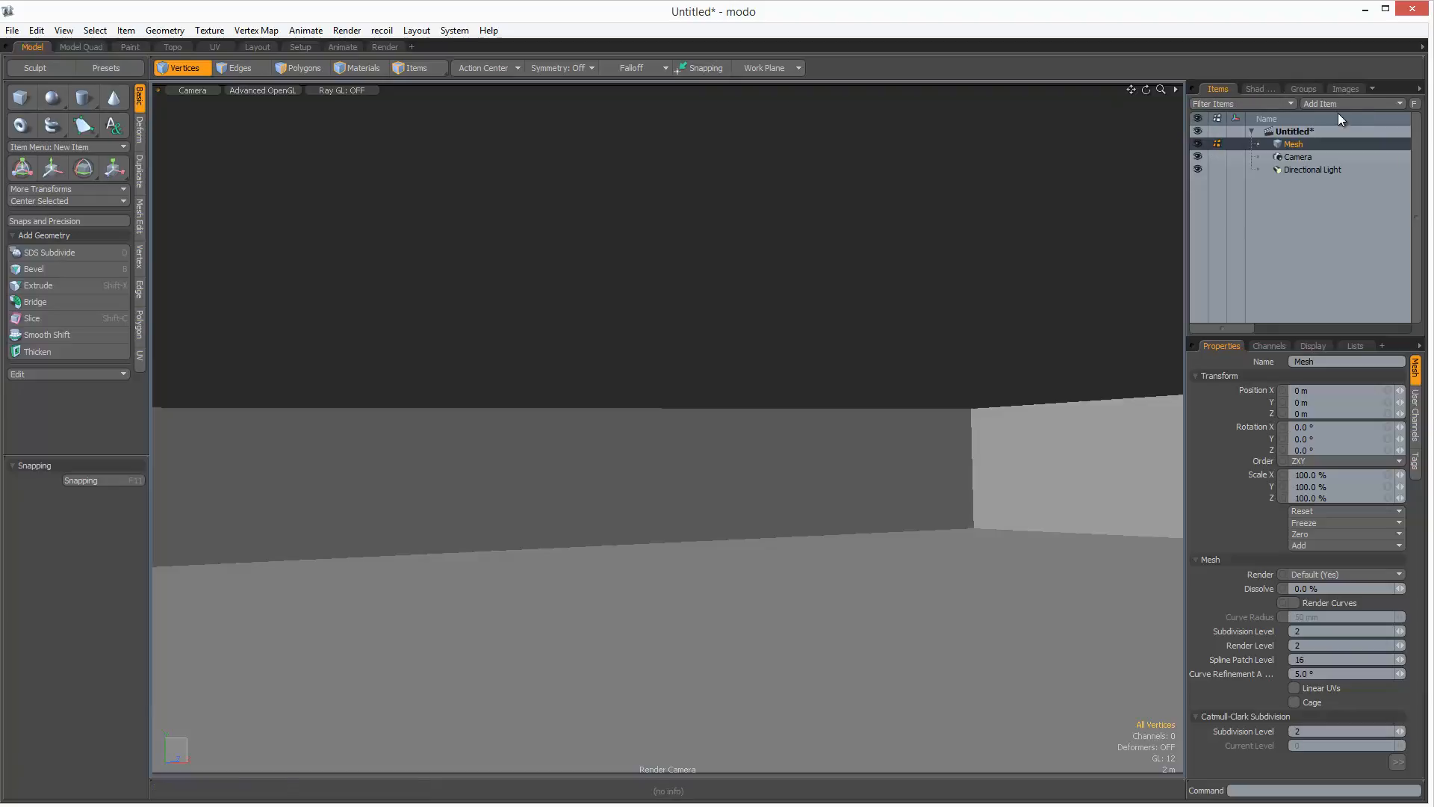
left_click(1352, 104)
left_click(1346, 139)
key("a")
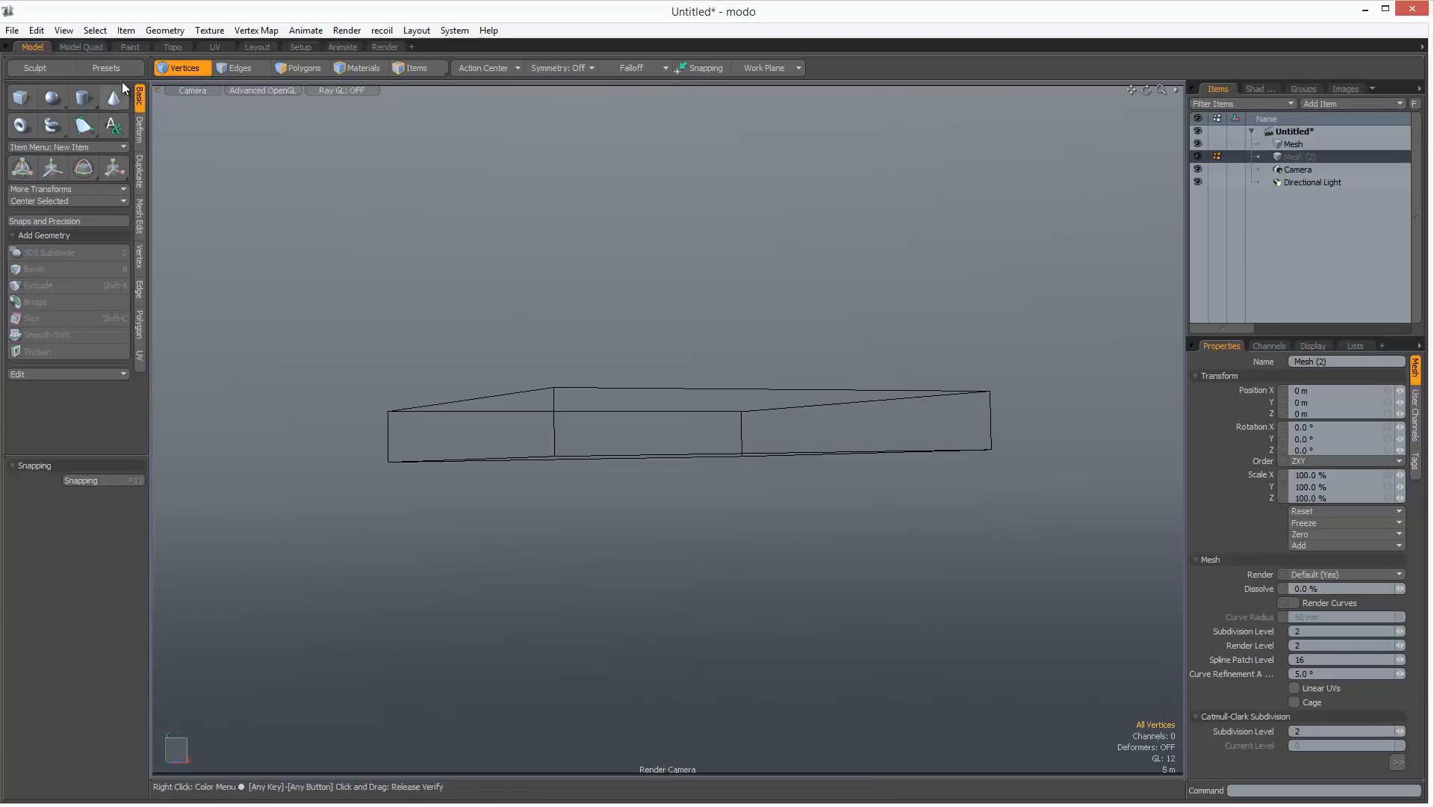
Step: Hide the room mesh in the four-view layout and set the Cylinder primitive to 8 sides and 1 segment
left_click(81, 47)
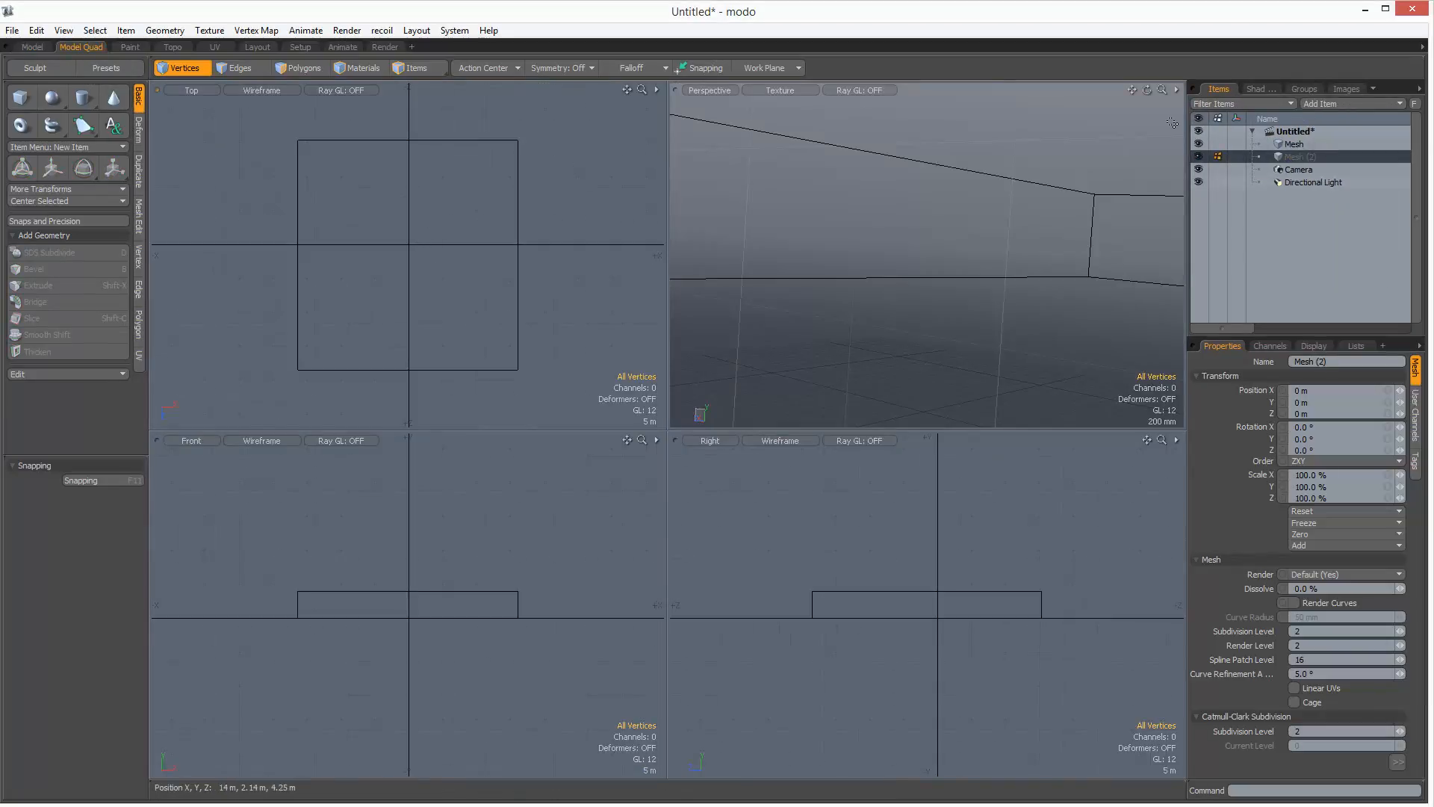
left_click(1199, 143)
left_click(83, 97)
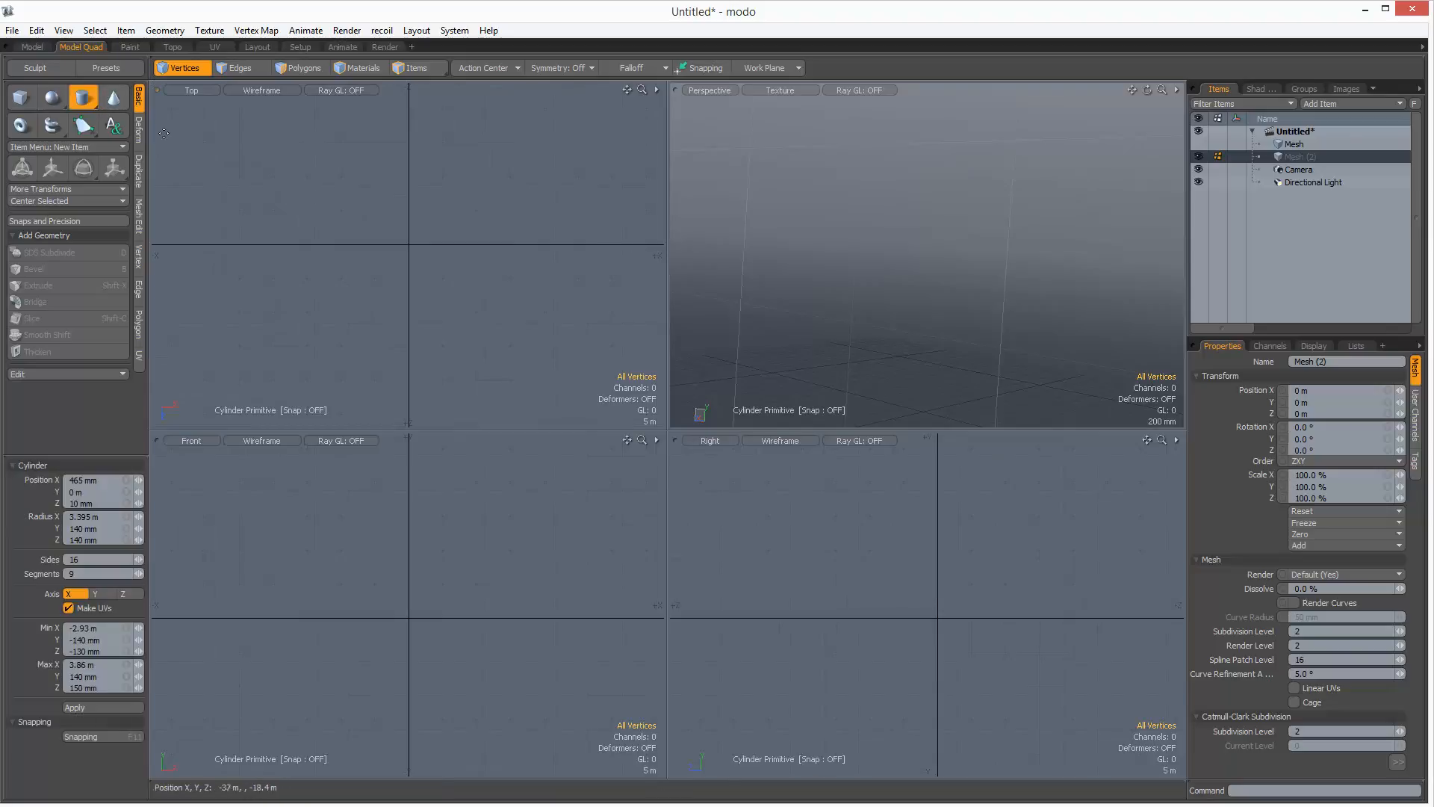
scroll(448, 247, "up", 5)
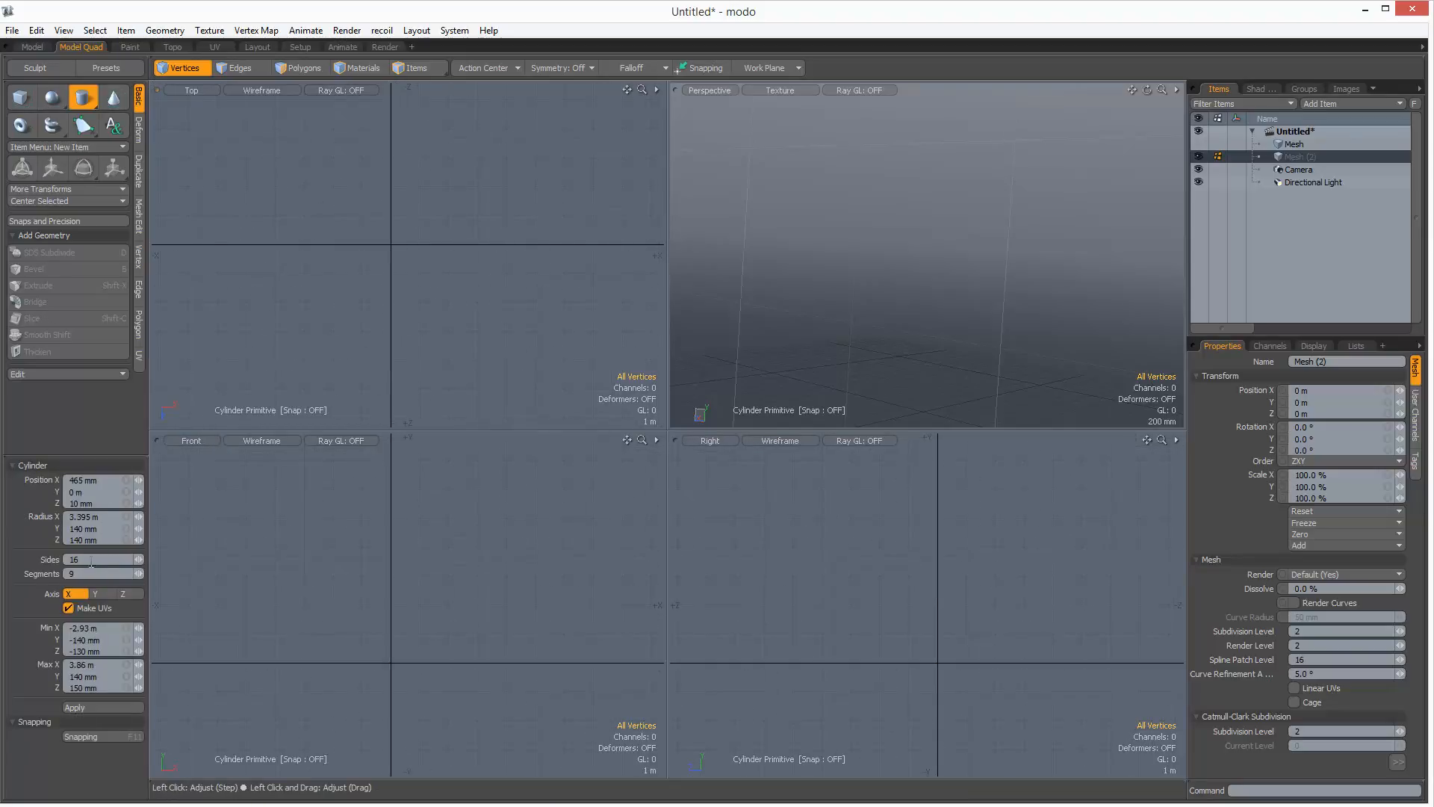
left_click_drag(27, 562, 1, 581)
left_click_drag(72, 573, 12, 577)
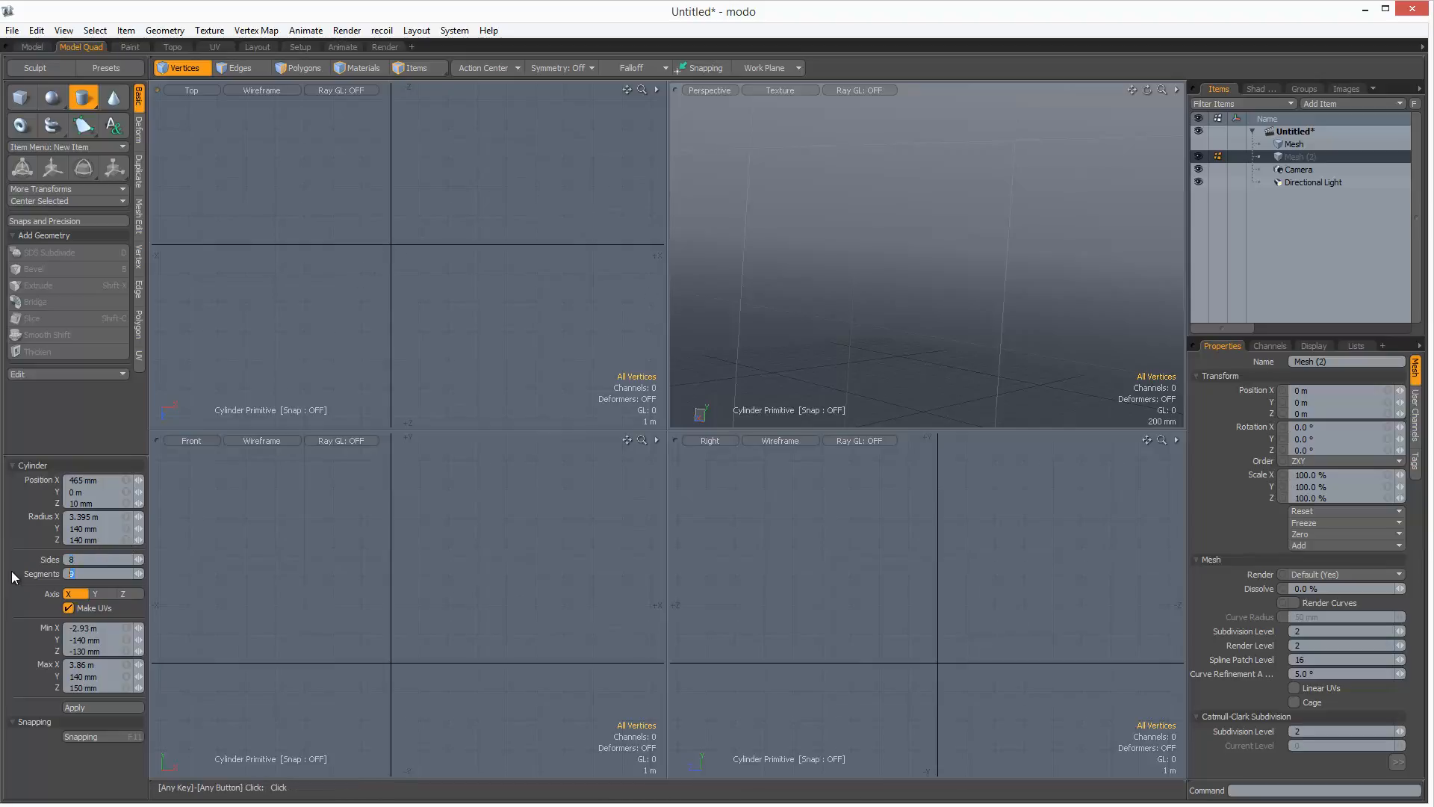
Step: Create an upright cylinder of about 1.75 m radius at the origin and flatten it into a low base on the ground
left_click(394, 244)
left_click_drag(394, 245, 414, 246)
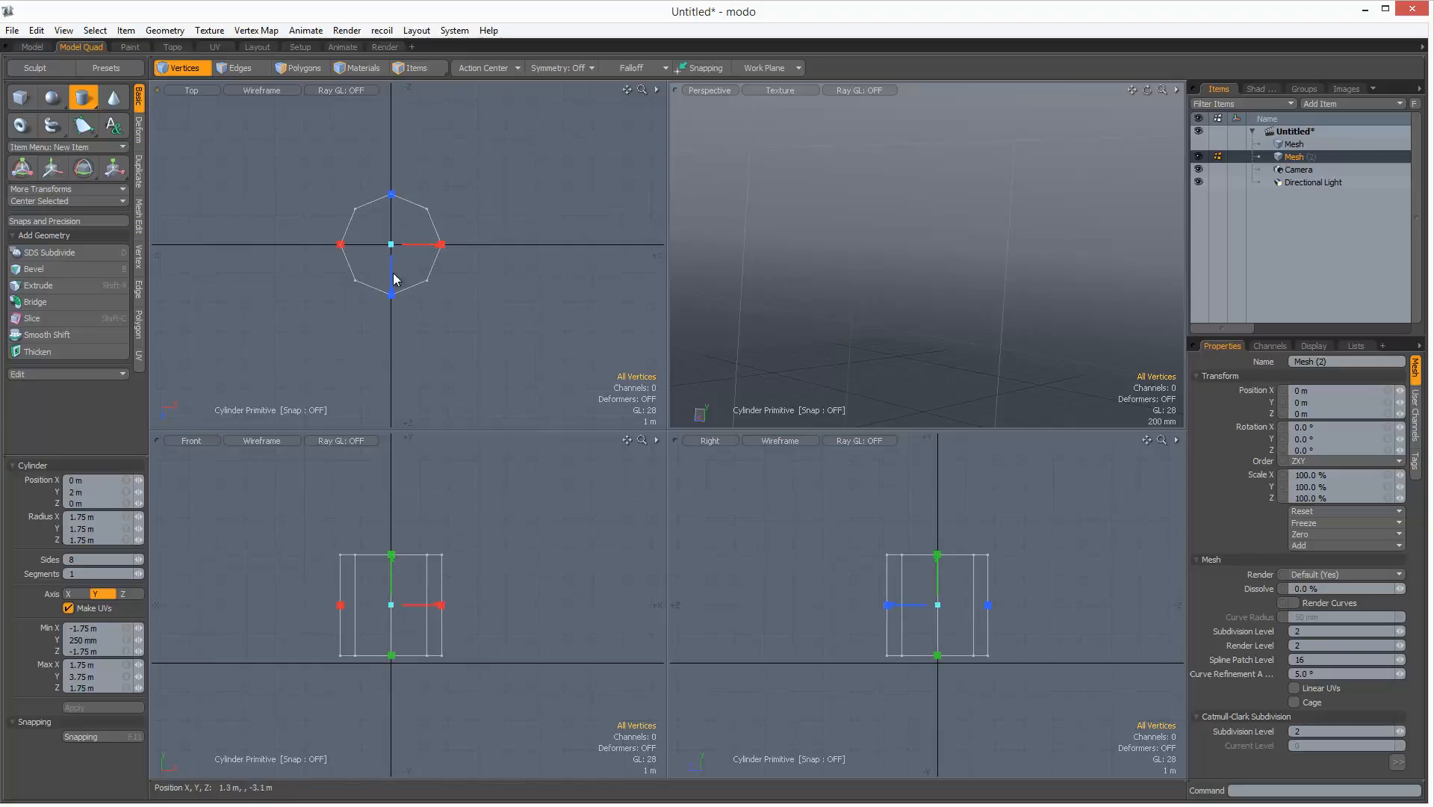
mouse_move(392, 555)
left_mouse_down()
mouse_move(391, 639)
mouse_move(394, 620)
mouse_move(329, 657)
mouse_move(463, 642)
left_mouse_up()
Step: Bevel the base's top face outward and shift it up about 0.9 m to form a wider second tier
key("space")
key("space")
key("space")
key("b")
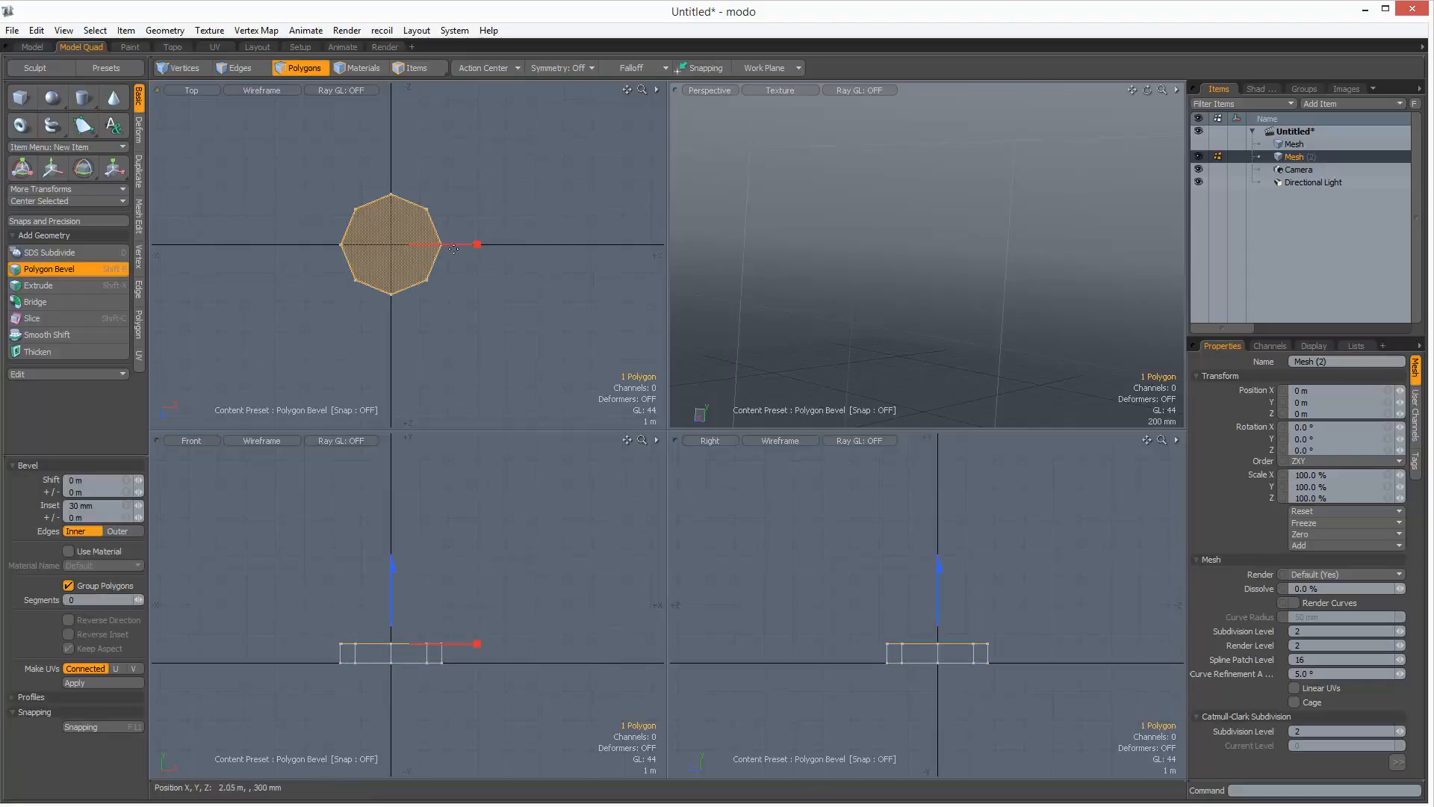
left_click_drag(476, 245, 511, 239)
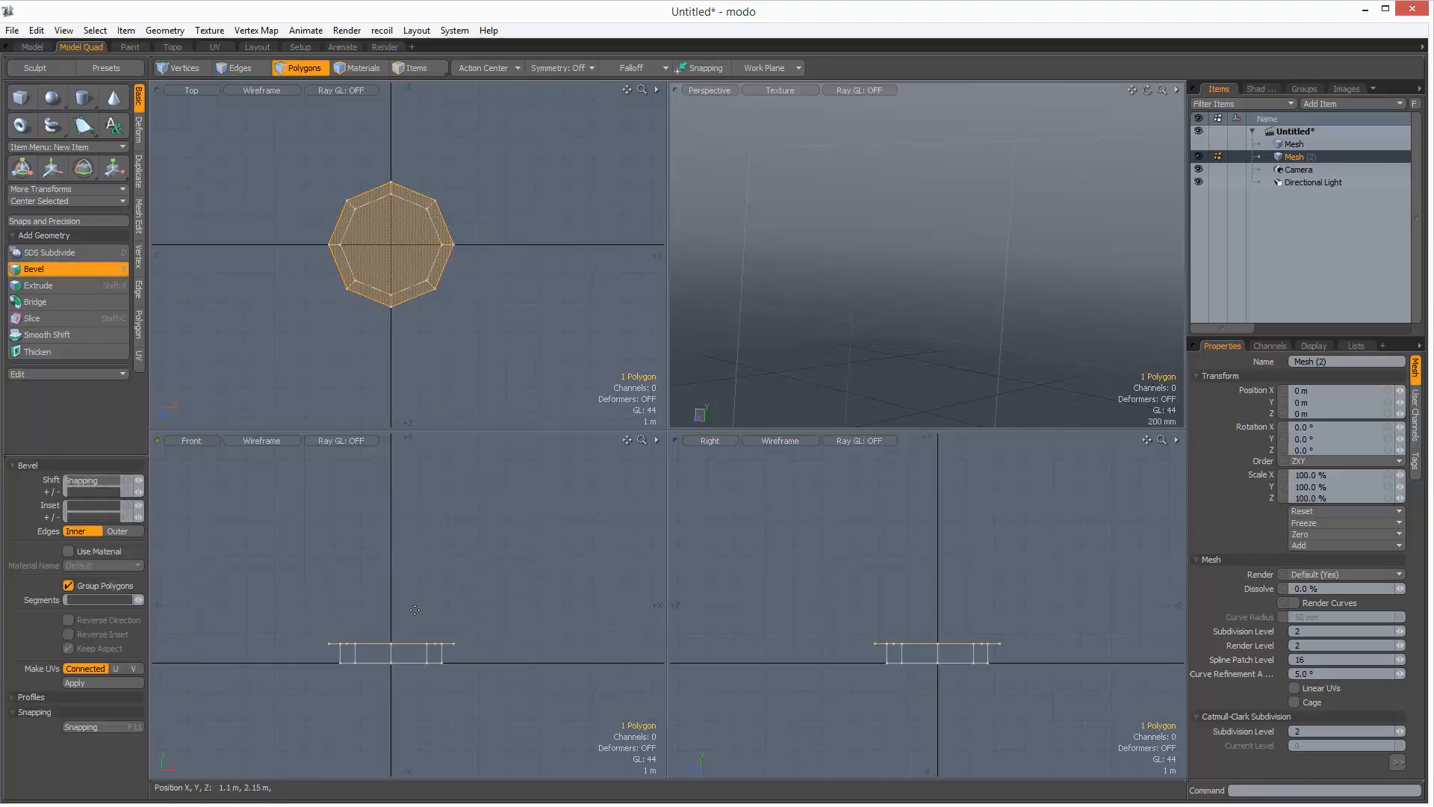
left_click_drag(391, 624, 392, 587)
key("space")
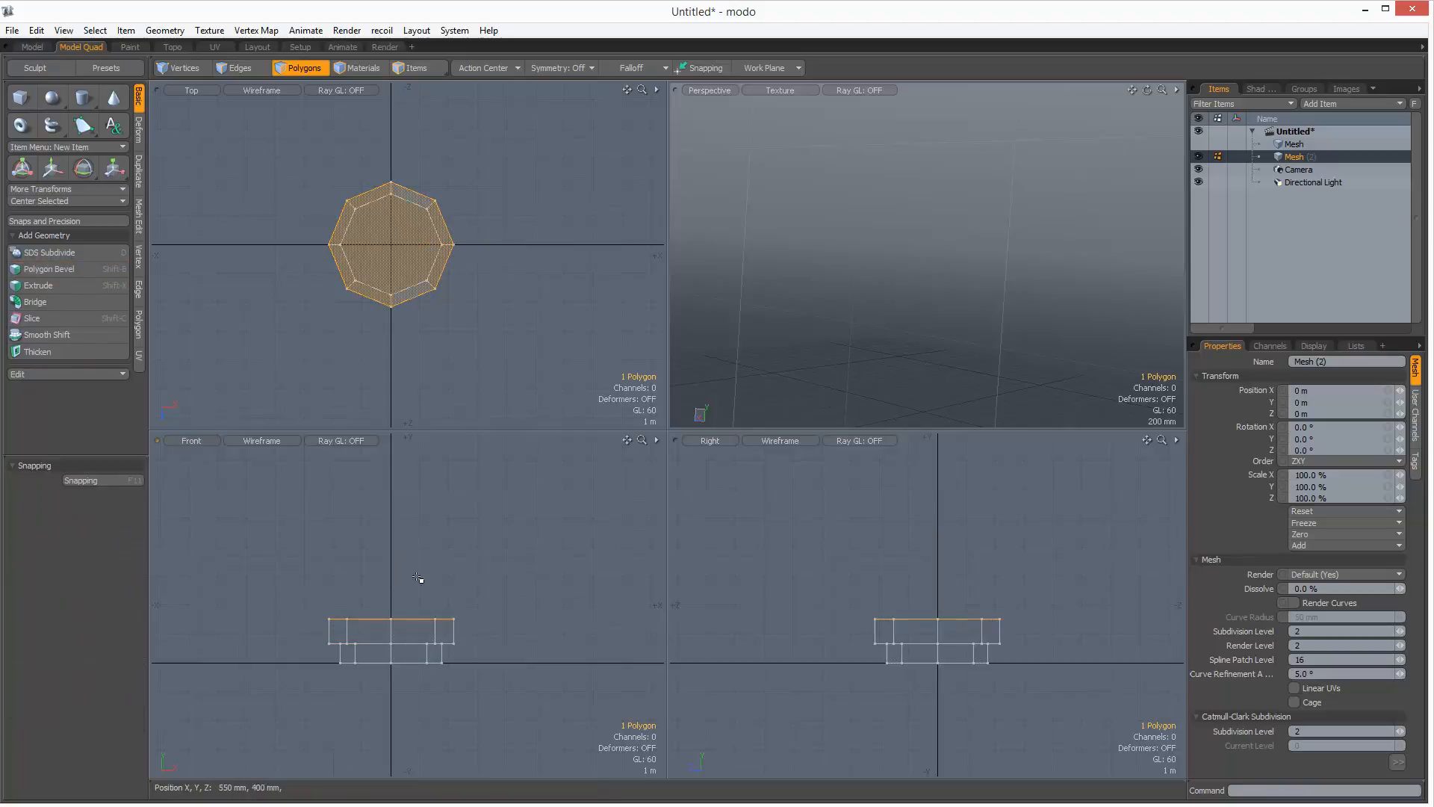
Step: Inset the top face by about 350 mm and raise it about 0.95 m to form a narrower third tier
left_click_drag(397, 649, 395, 682, "alt+shift")
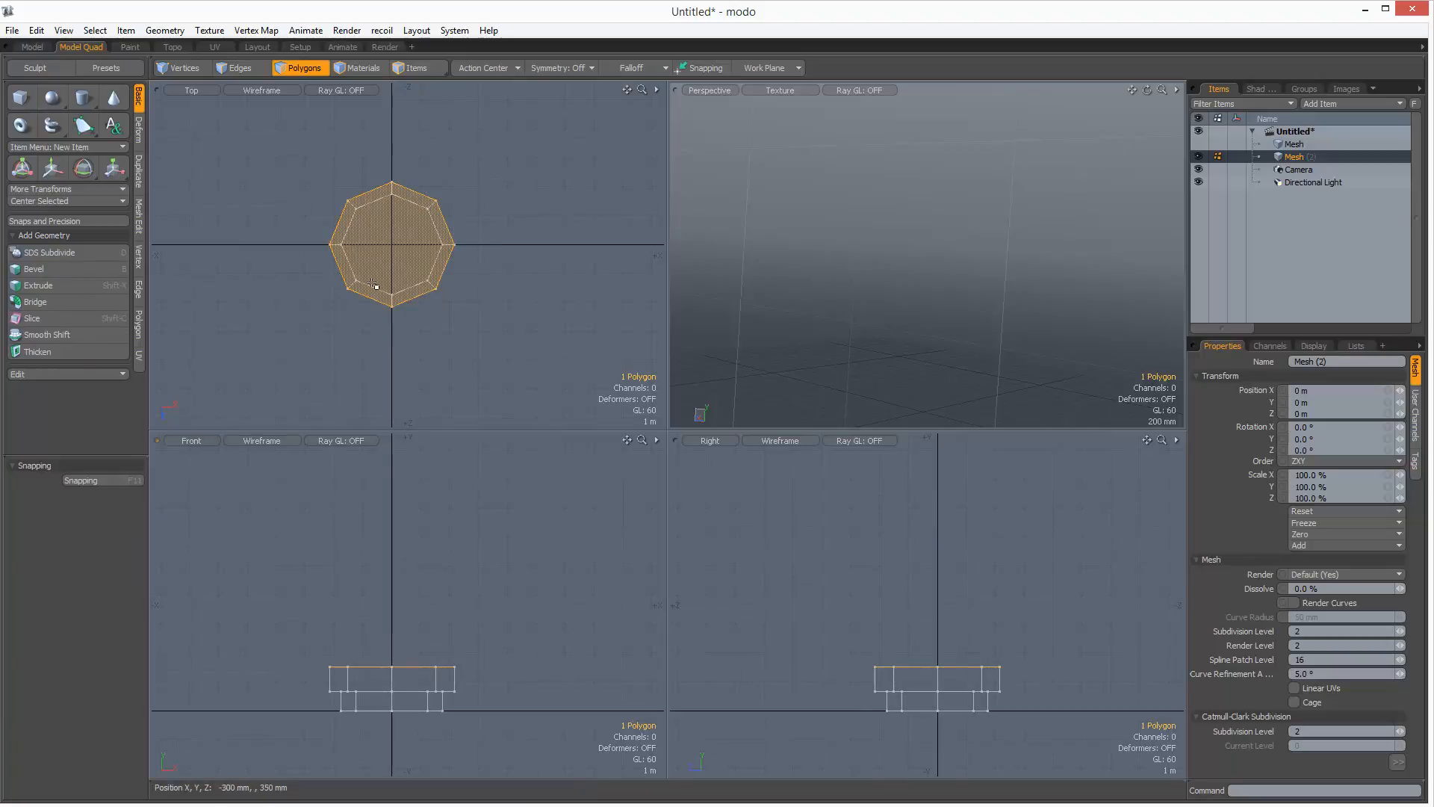
key("b")
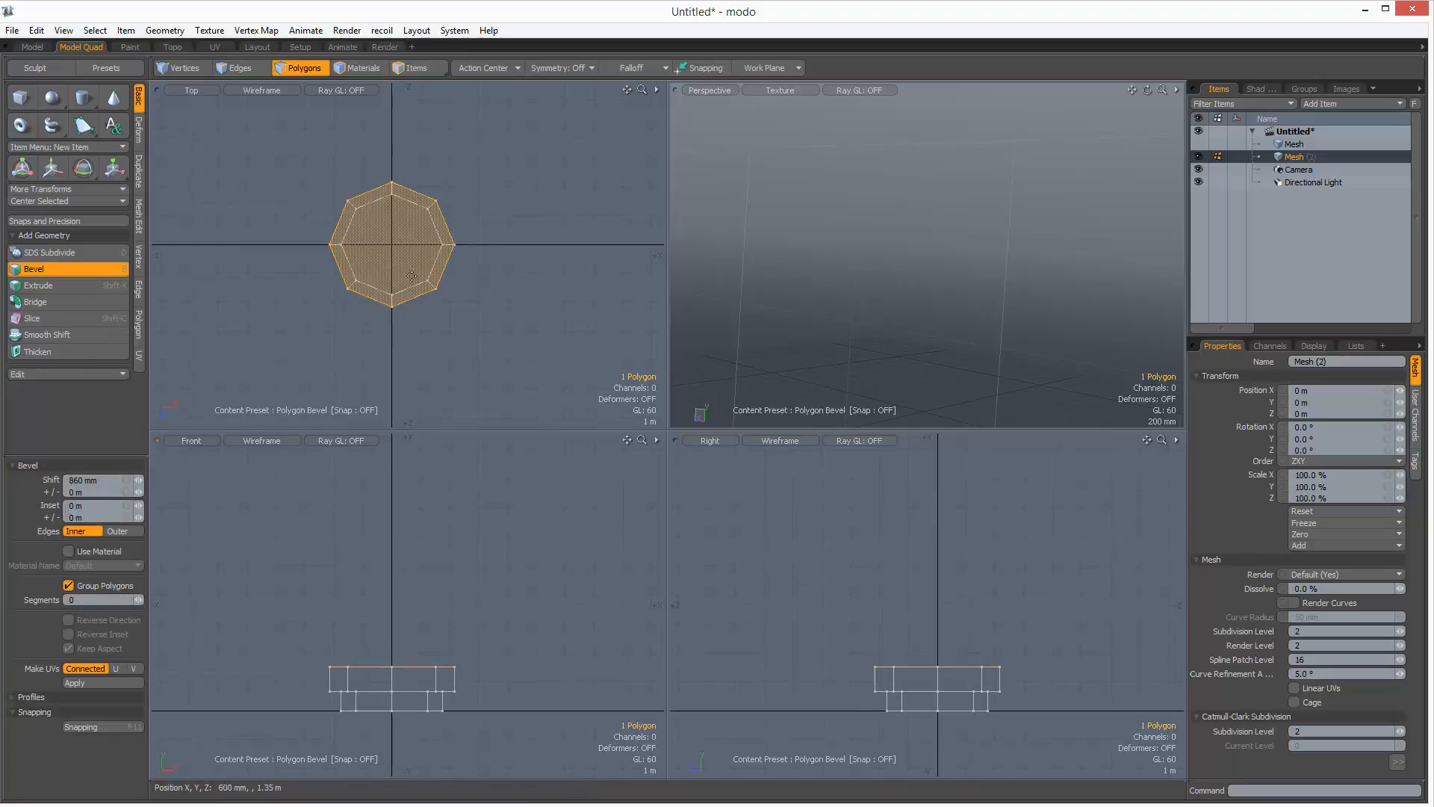
left_click_drag(478, 244, 455, 244)
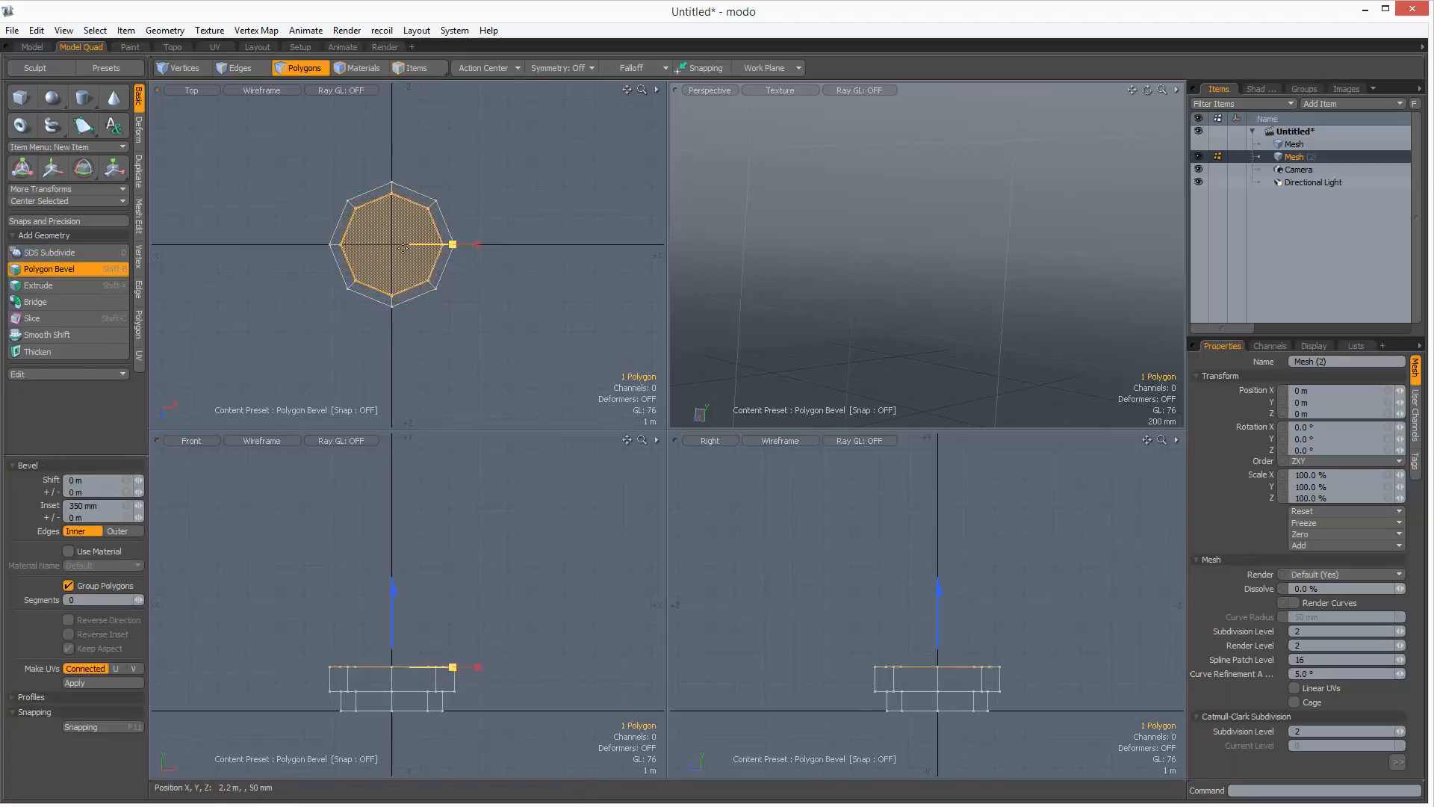
key("w")
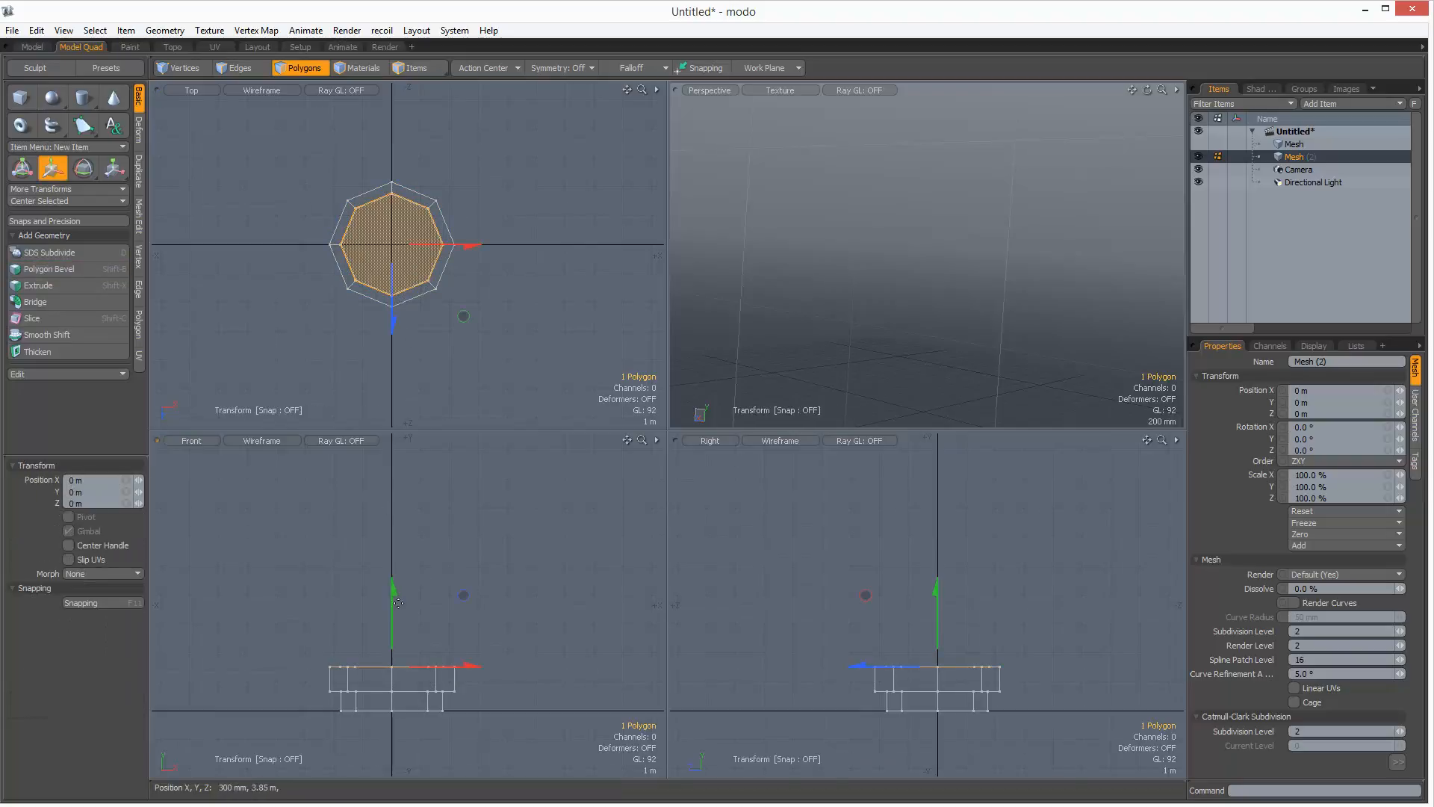
left_click_drag(394, 589, 392, 553)
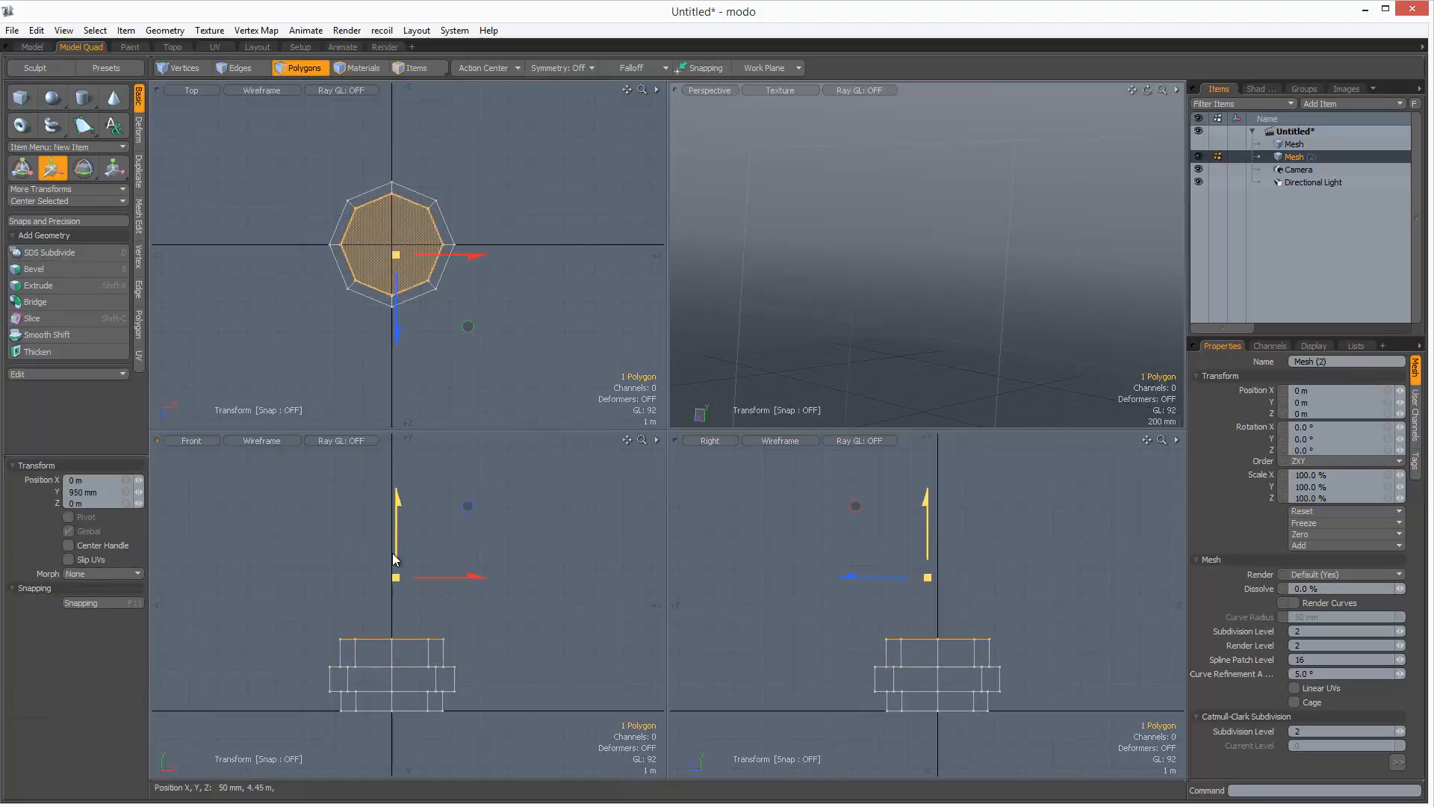
Step: Inset the third tier's top face by about 90 mm and raise it to form the fourth tier
key("b")
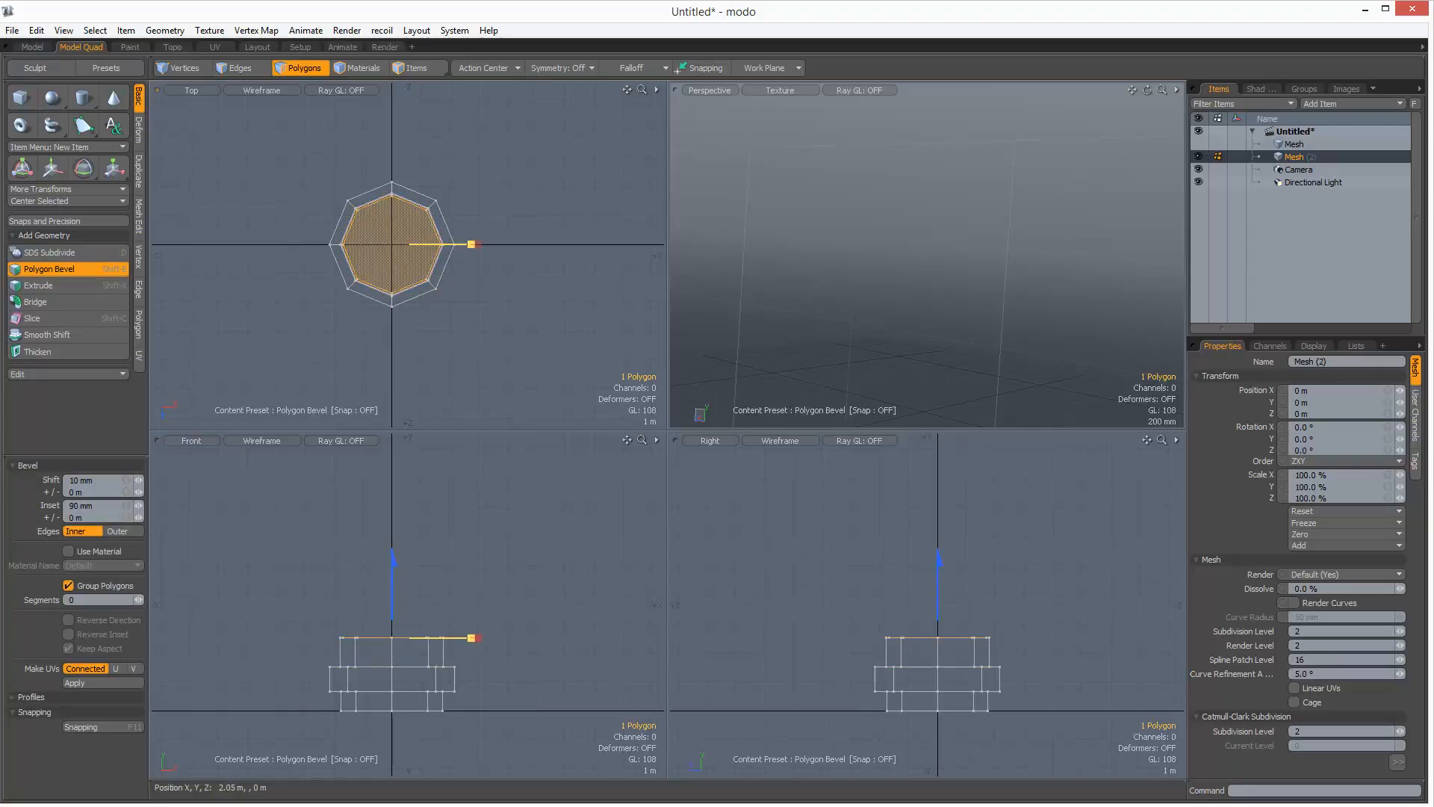
key("space")
key("b")
key("w")
left_click_drag(394, 574, 395, 538)
key("b")
key("w")
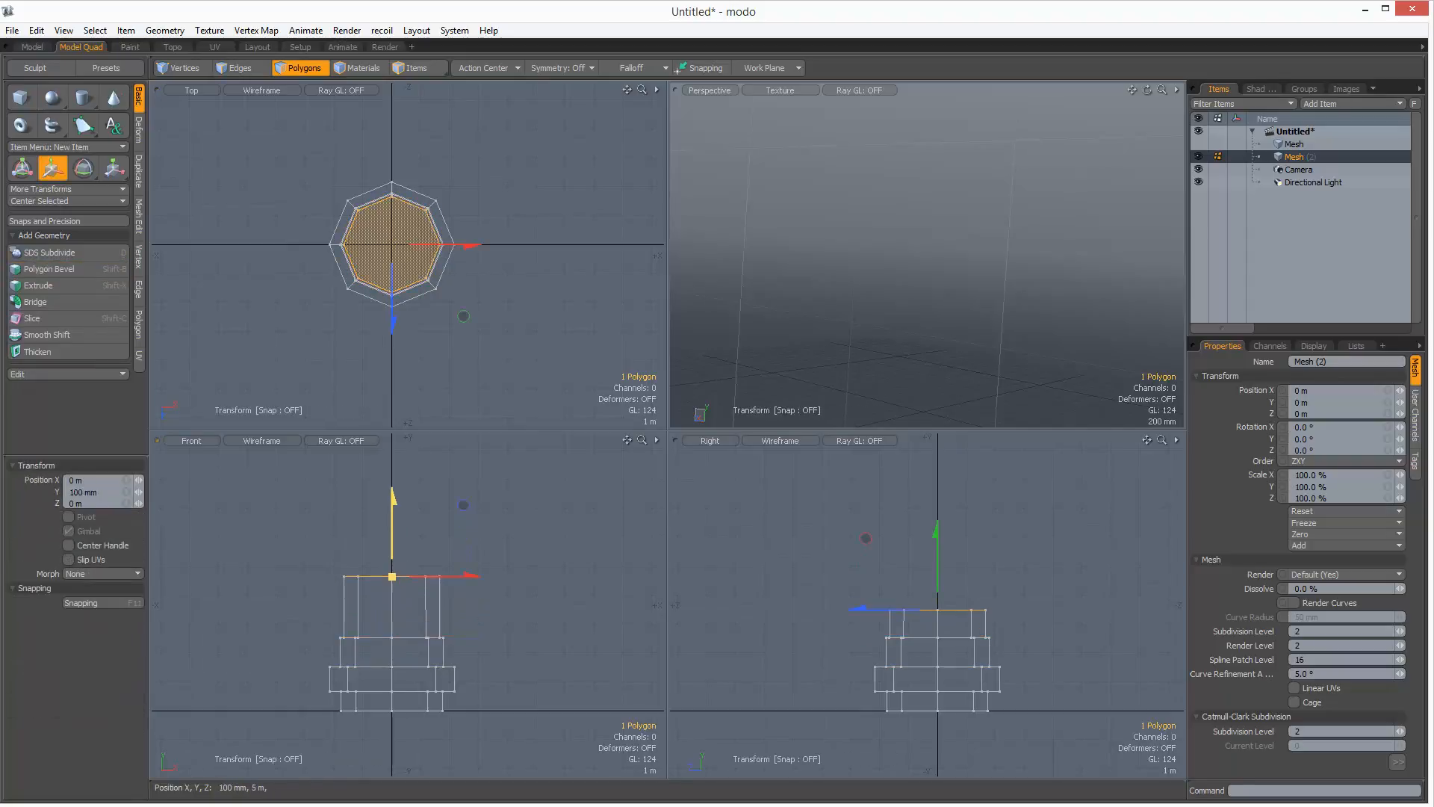
Step: Inset the fourth tier's top face by about 250 mm and raise it into a tall shaft section
key("b")
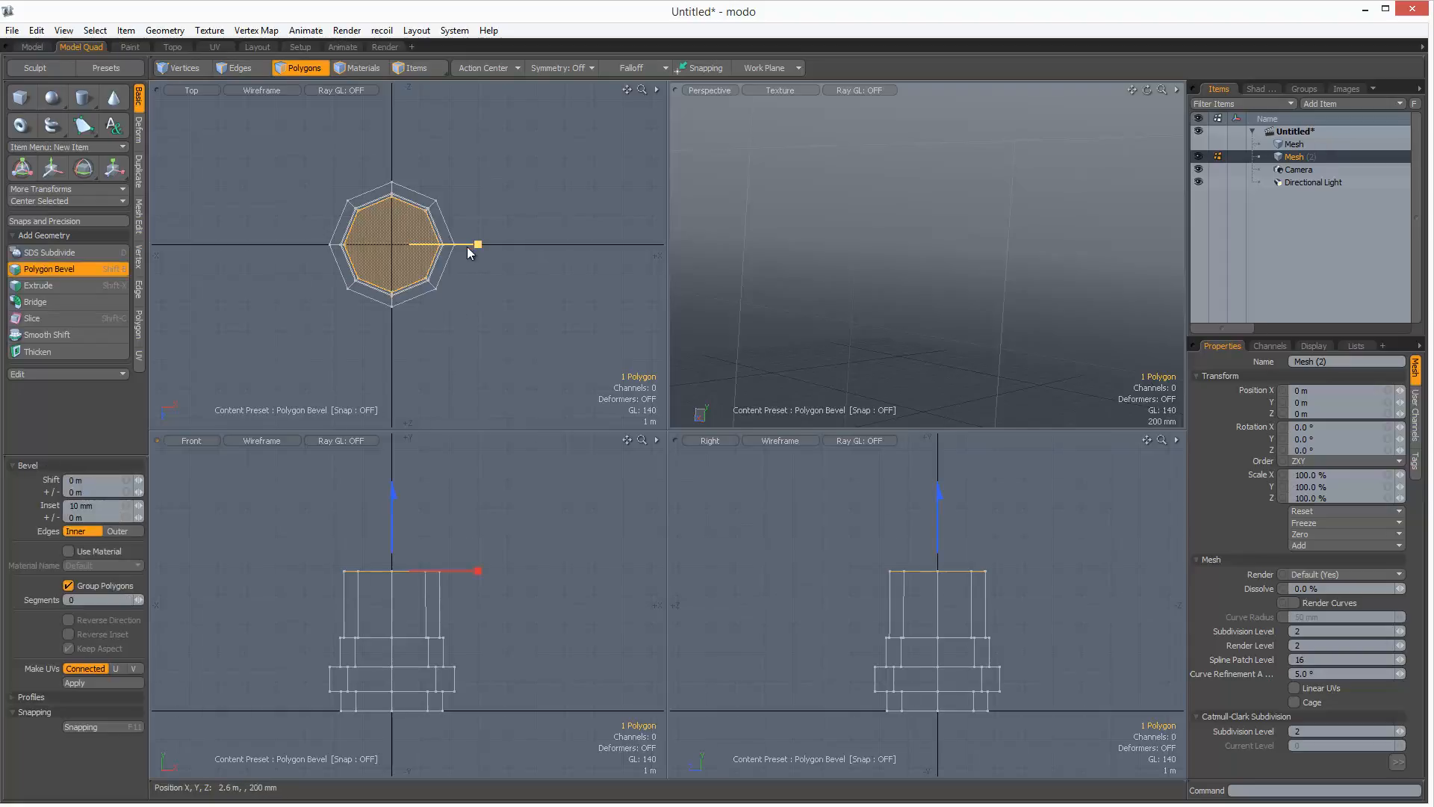
left_click_drag(469, 252, 458, 251)
key("space")
key("b")
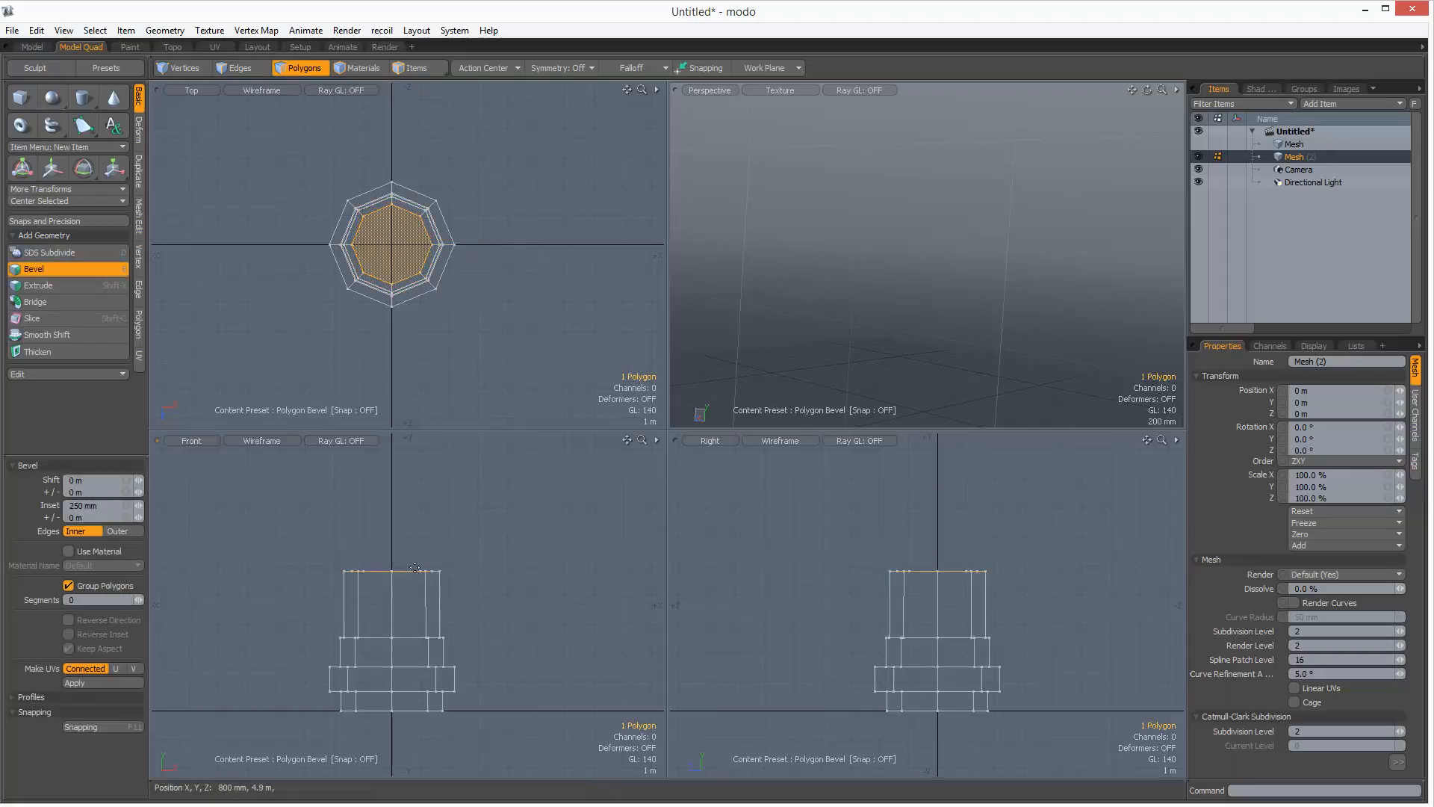
left_click(411, 568)
mouse_move(394, 515)
left_mouse_down()
mouse_move(394, 356)
mouse_move(425, 583)
mouse_move(400, 497)
left_mouse_up()
key("space")
Step: Inset the shaft's top face by about 160 mm and raise it into a thinner upper section
key("b")
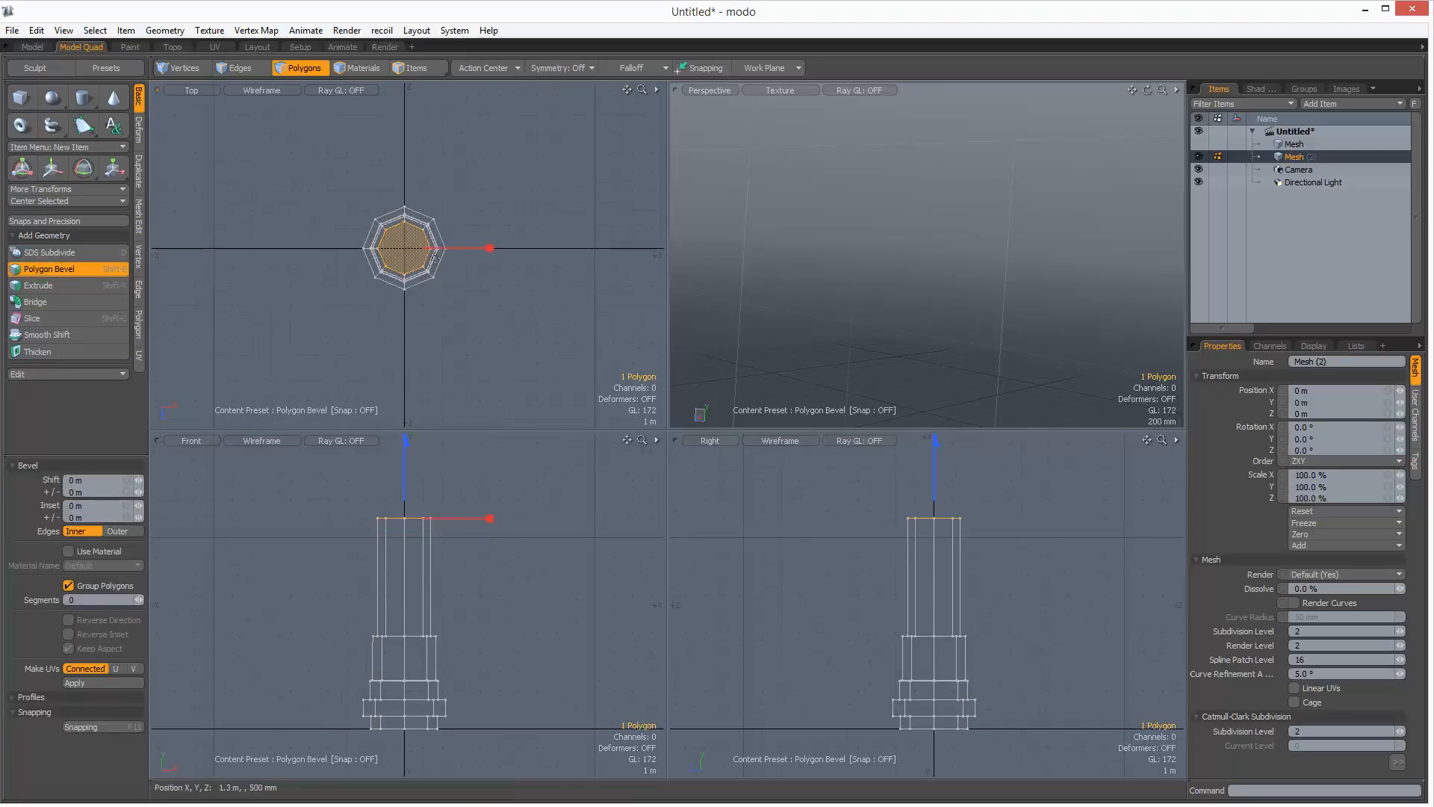
left_click_drag(435, 258, 478, 248)
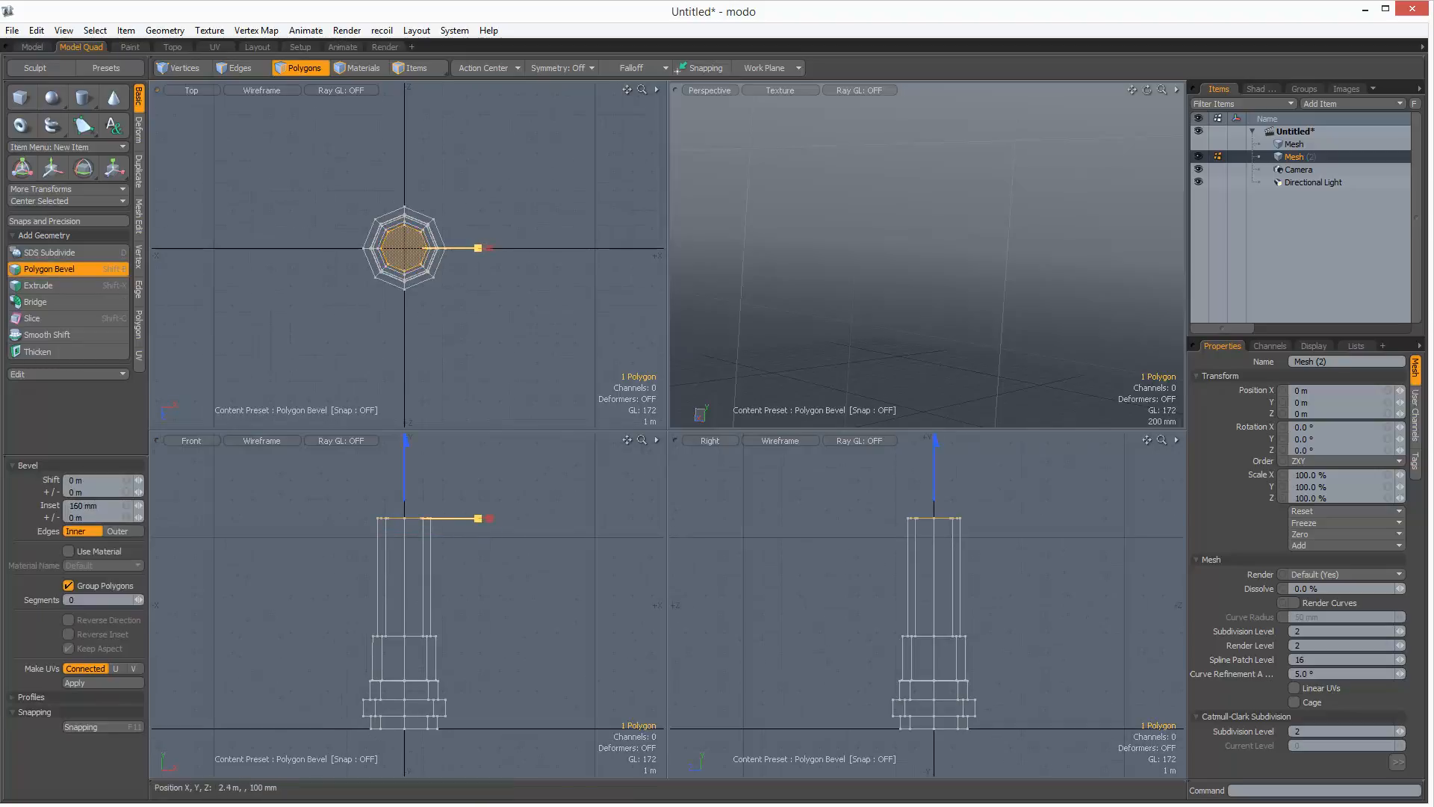
left_click(425, 282, "shift")
mouse_move(406, 481)
left_mouse_down()
mouse_move(406, 553)
mouse_move(407, 493)
left_mouse_up()
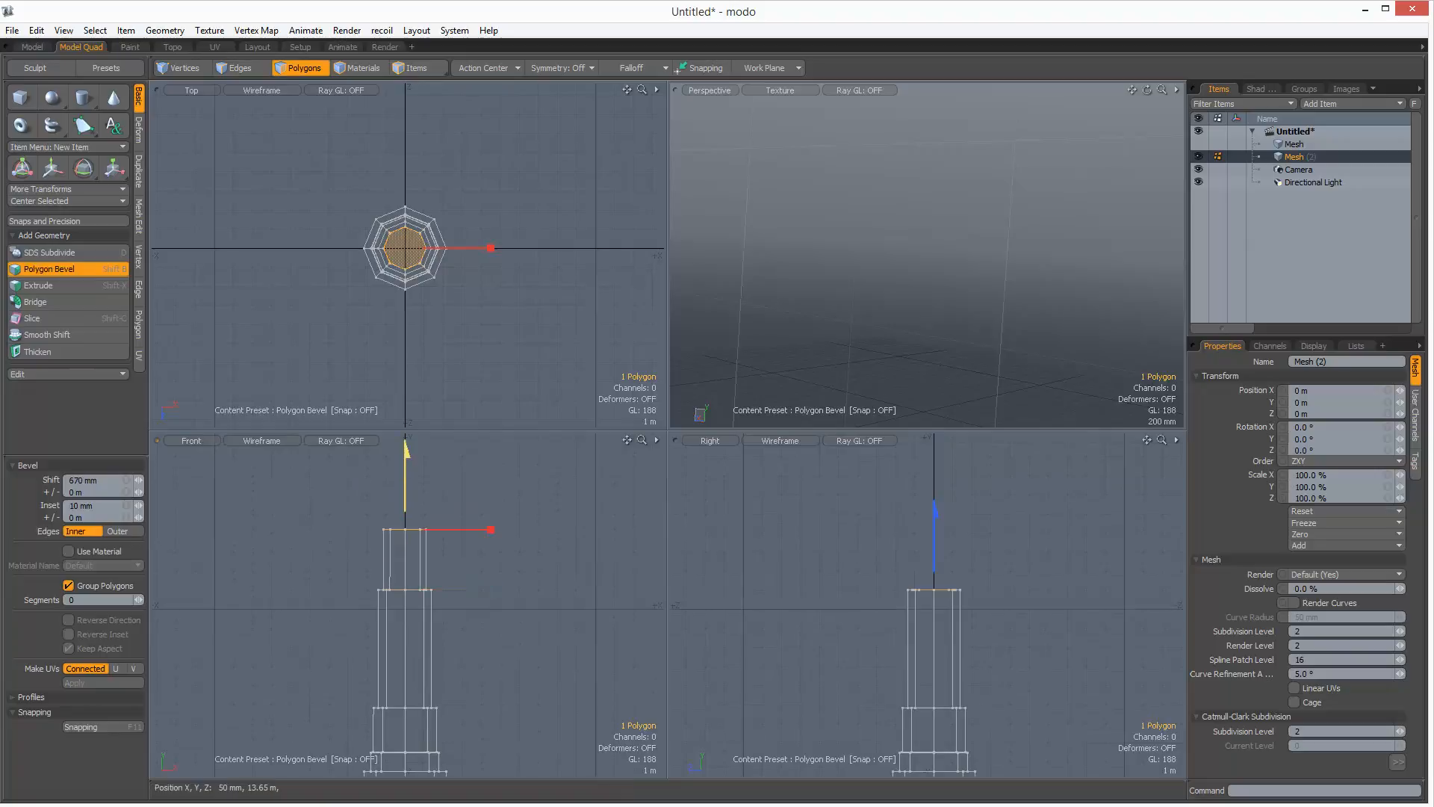
left_click_drag(934, 516, 935, 449)
Step: Try to inset the upper section's top face by about 140 mm for another tier
left_click(420, 436, "shift")
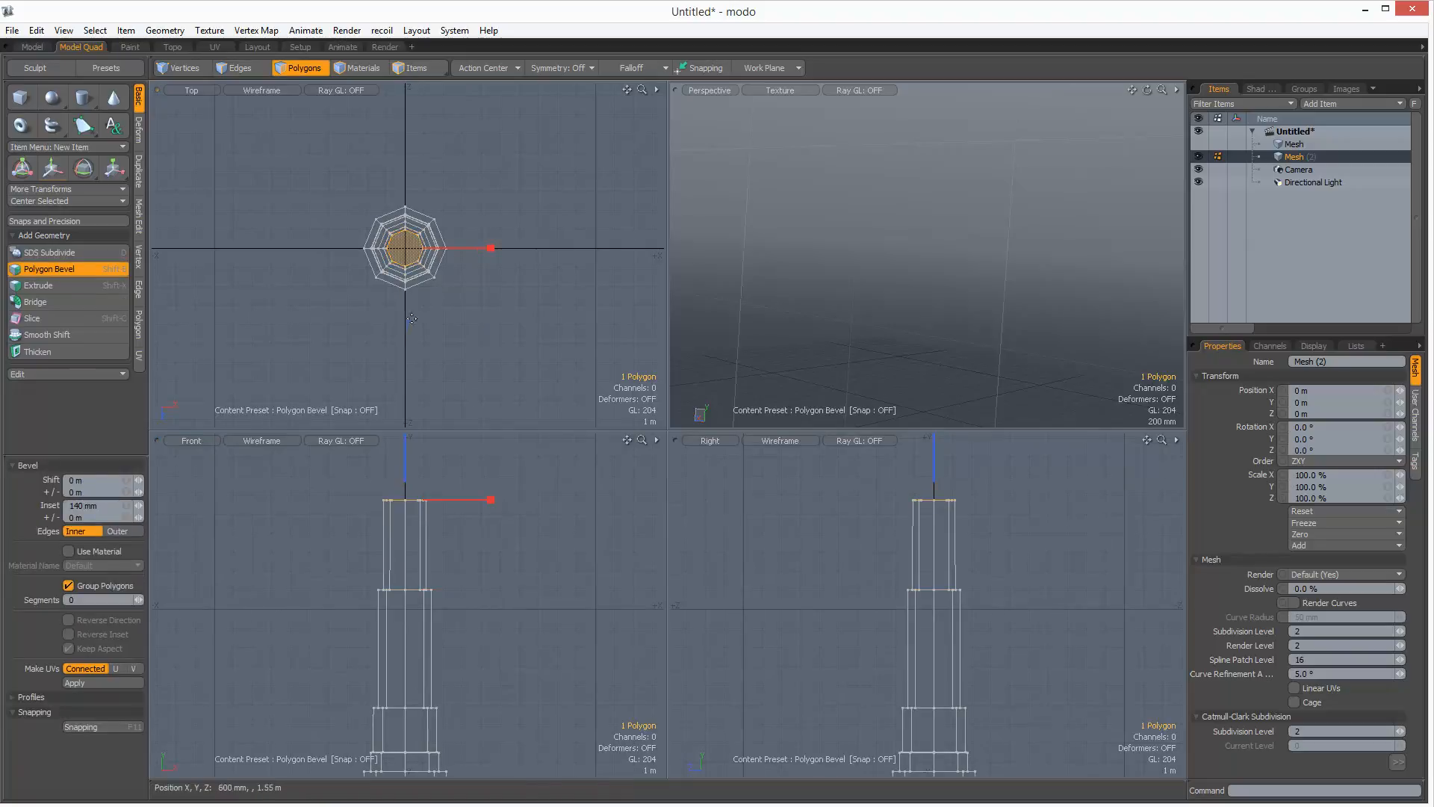
key("w")
left_click_drag(422, 526, 405, 411)
key("shift+b")
left_click_drag(463, 512, 446, 504)
key("space")
Step: Move the top face of the upper section up to lengthen the column, and clear the polygon selection
key("w")
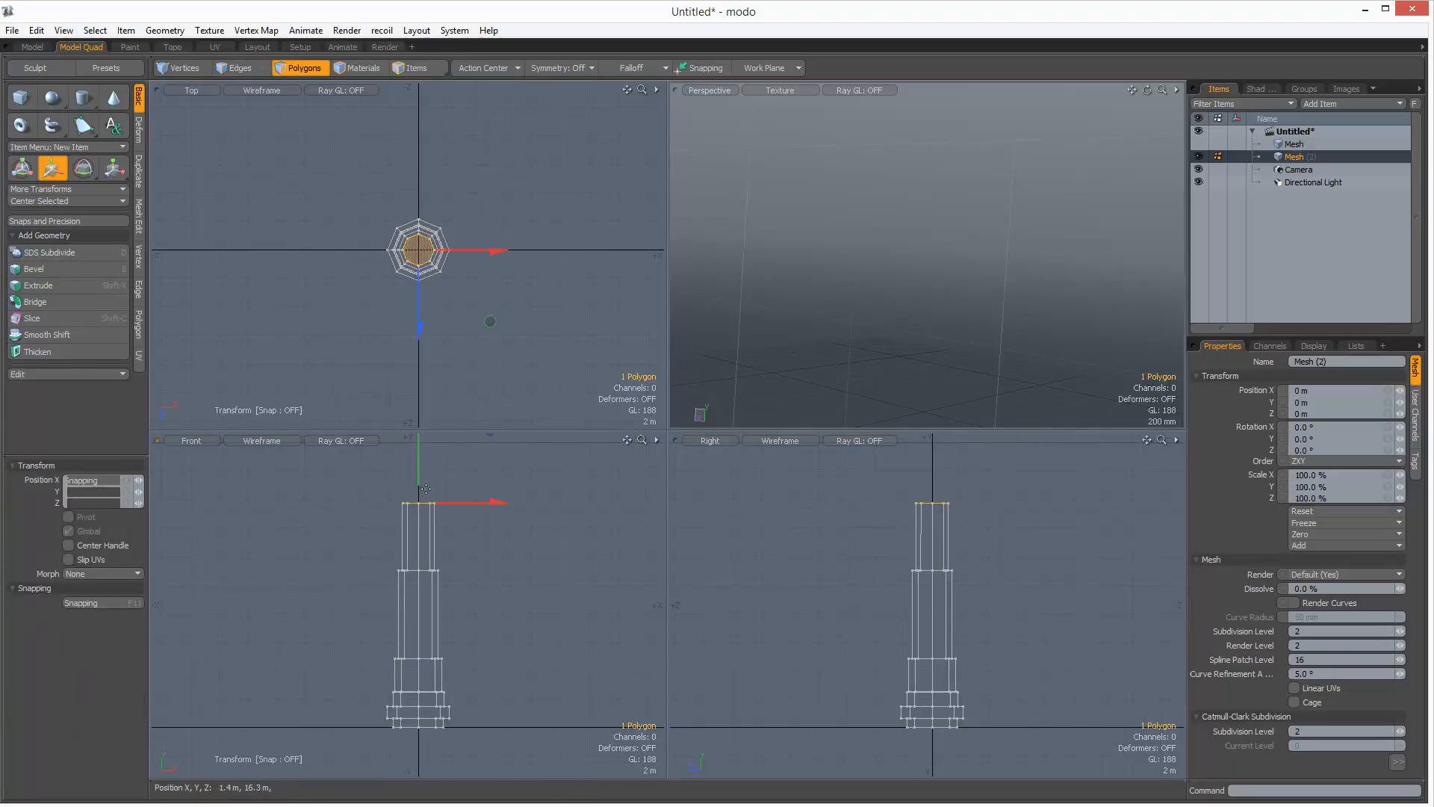
left_click_drag(427, 470, 427, 357)
key("space")
left_click(458, 499)
scroll(448, 486, "down", 2)
left_click_drag(410, 448, 407, 538)
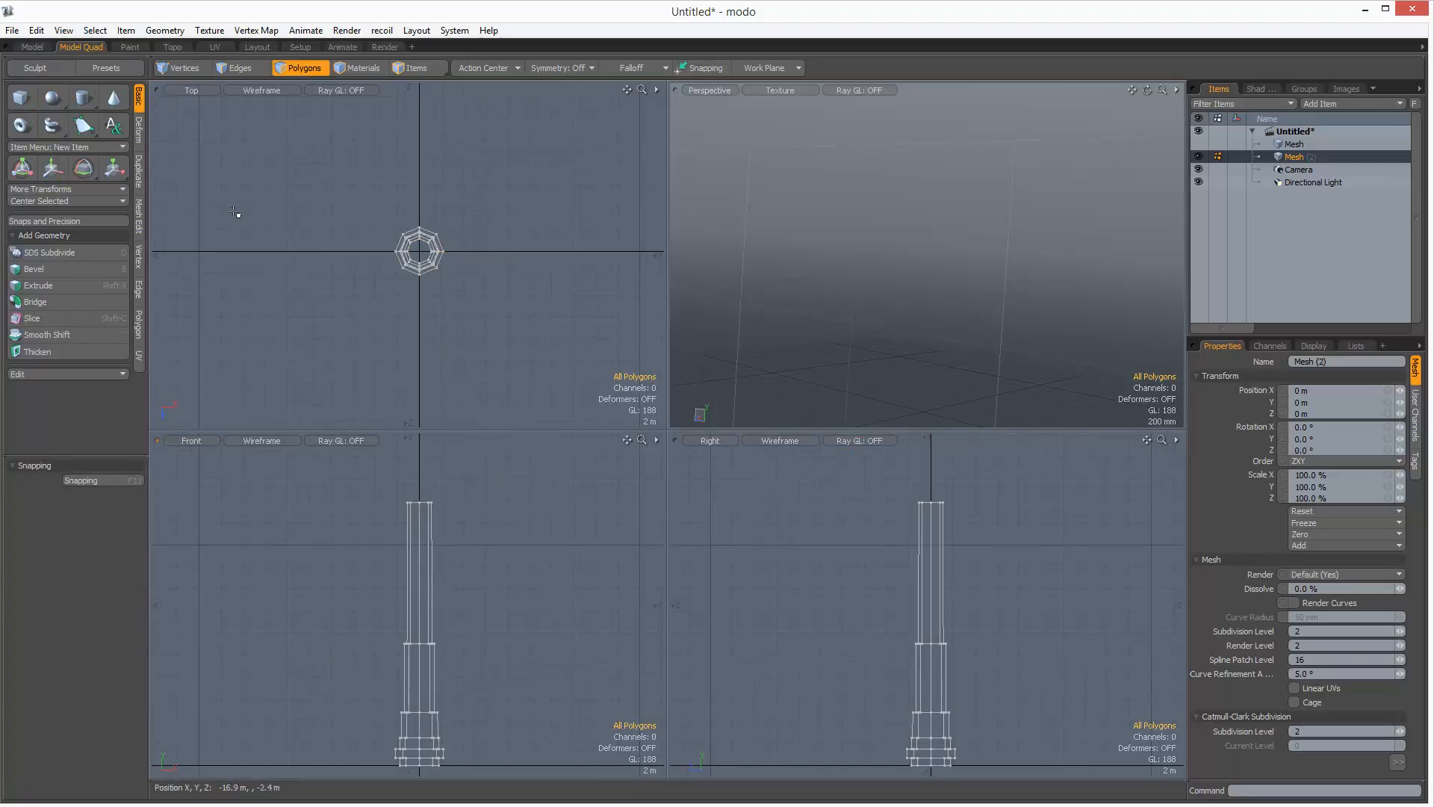
Step: Create a box beam about 1.05 m wide, 1.4 m high and 6.85 m long, centred across the column's top
left_click(21, 98)
scroll(416, 247, "up", 4)
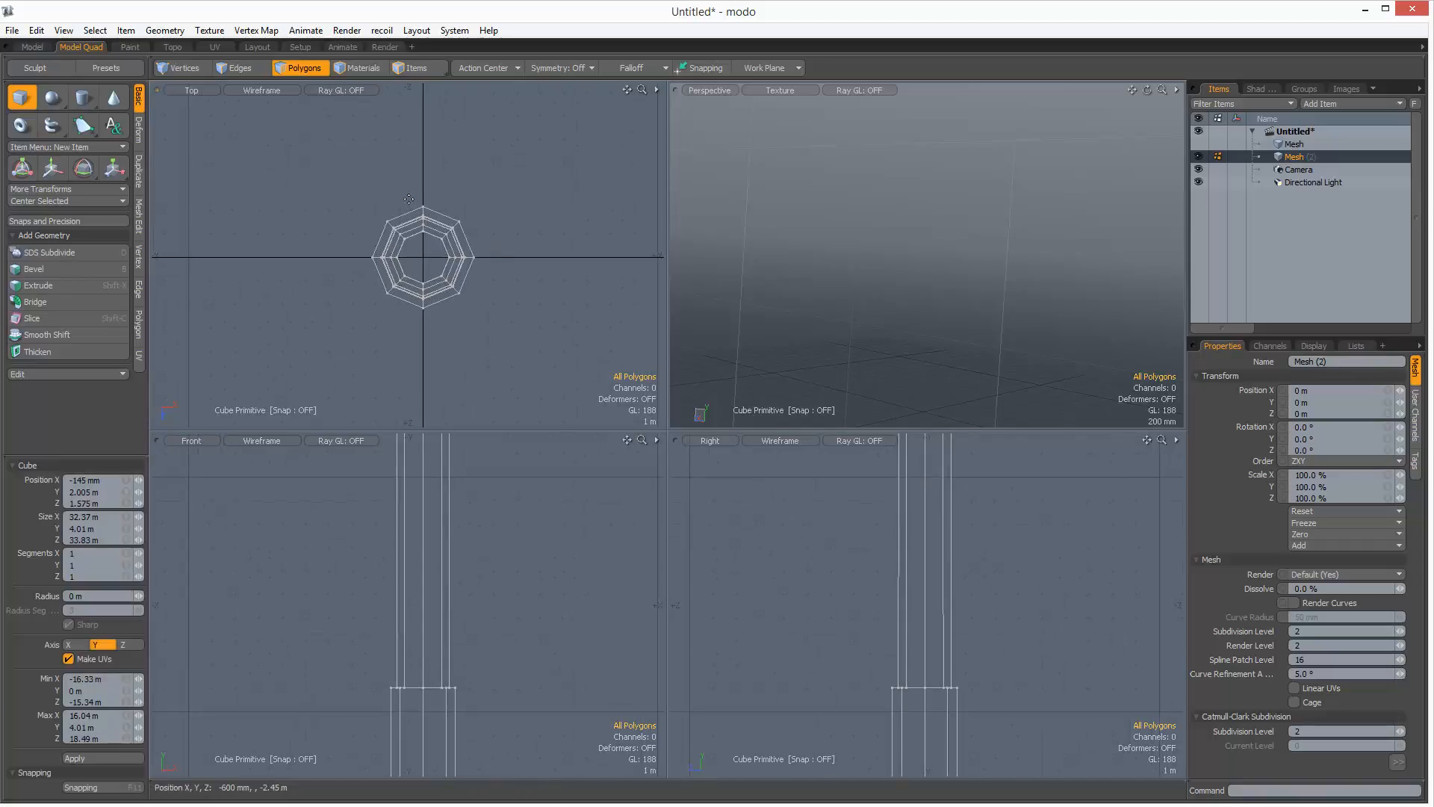
left_click_drag(410, 176, 435, 337)
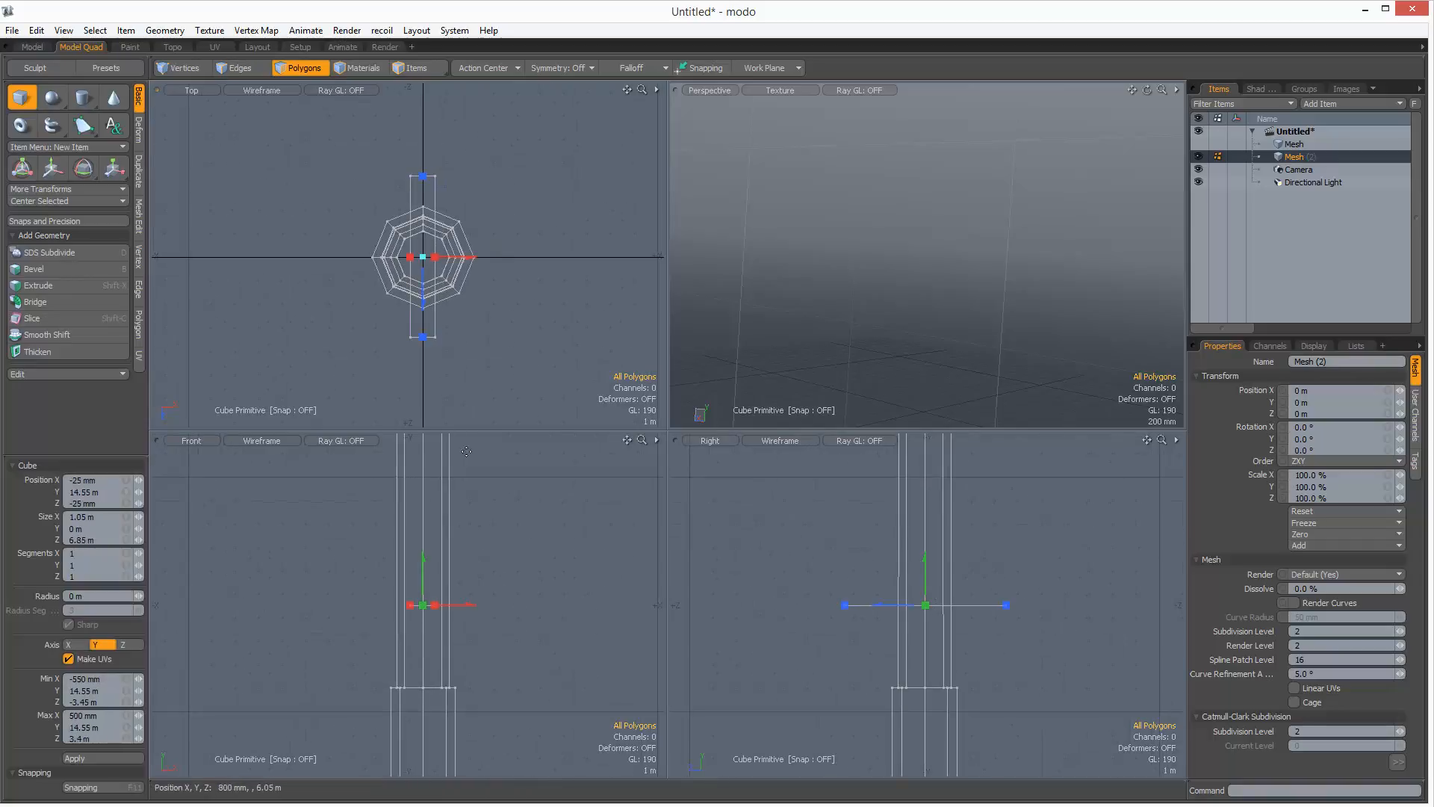
left_click_drag(459, 517, 458, 637)
left_click_drag(426, 711, 424, 454)
key("space")
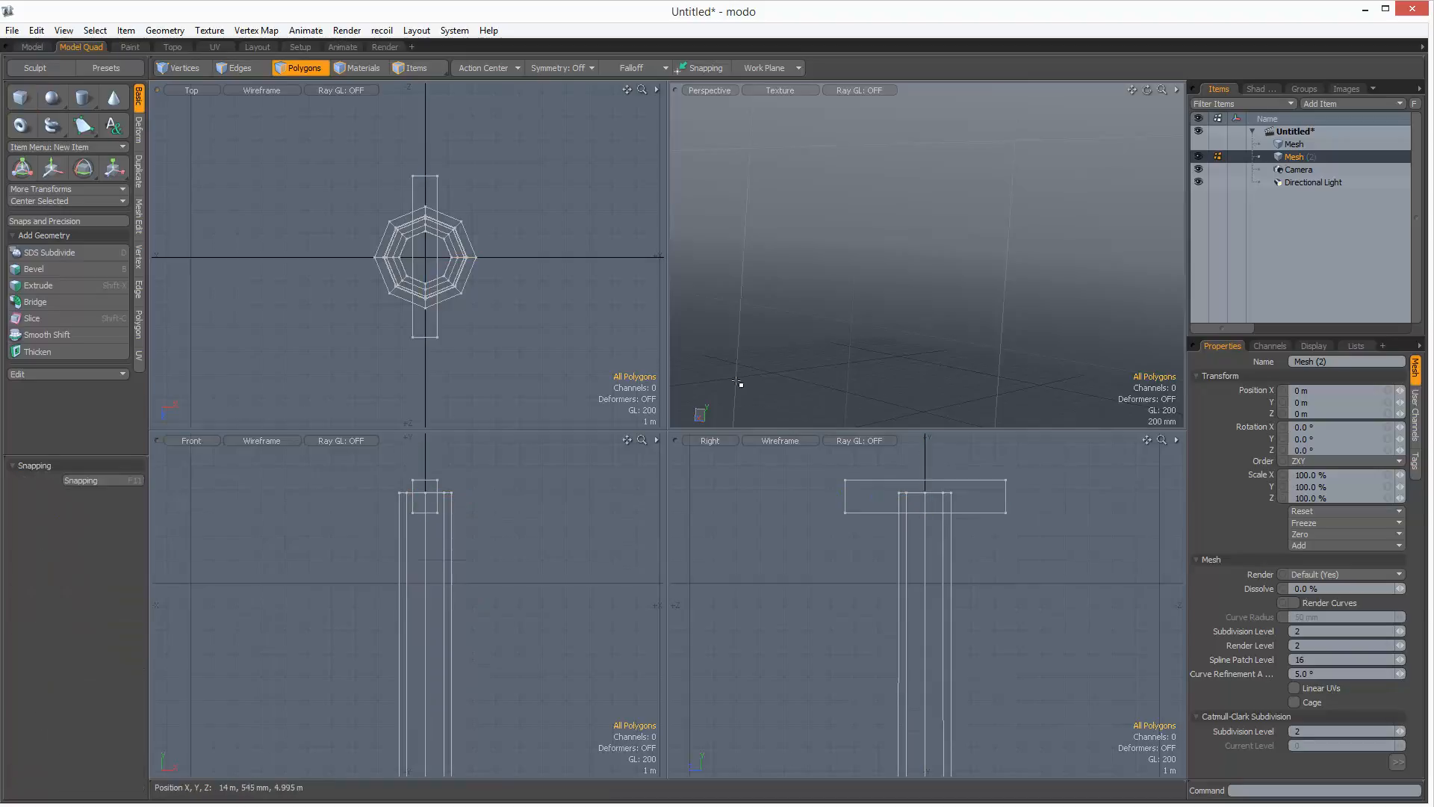
Step: Duplicate the beam and rotate the copy 90° about the vertical axis to form a cross on the column
double_click(442, 206)
key("e")
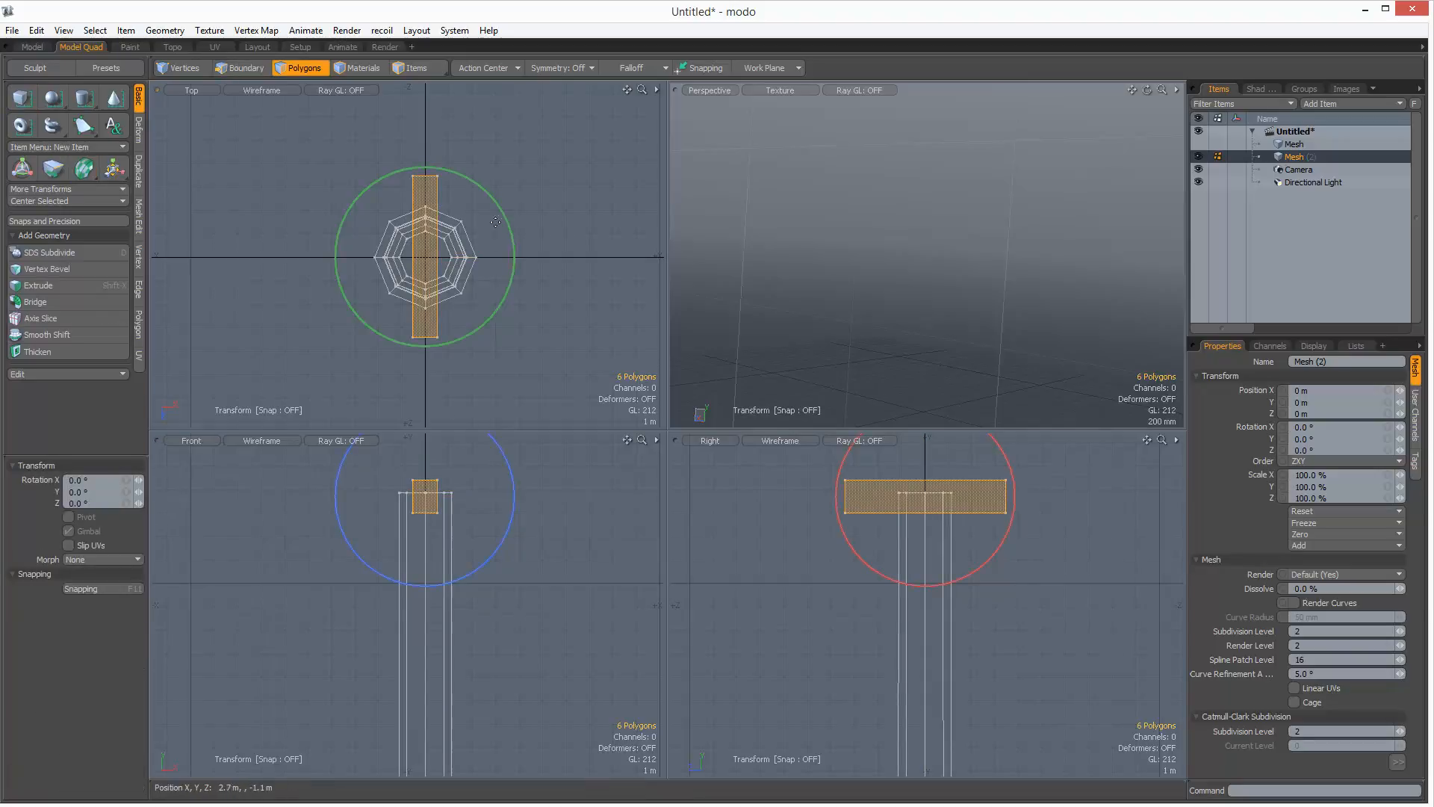
left_click_drag(484, 221, 491, 331)
key("space")
left_click(550, 320)
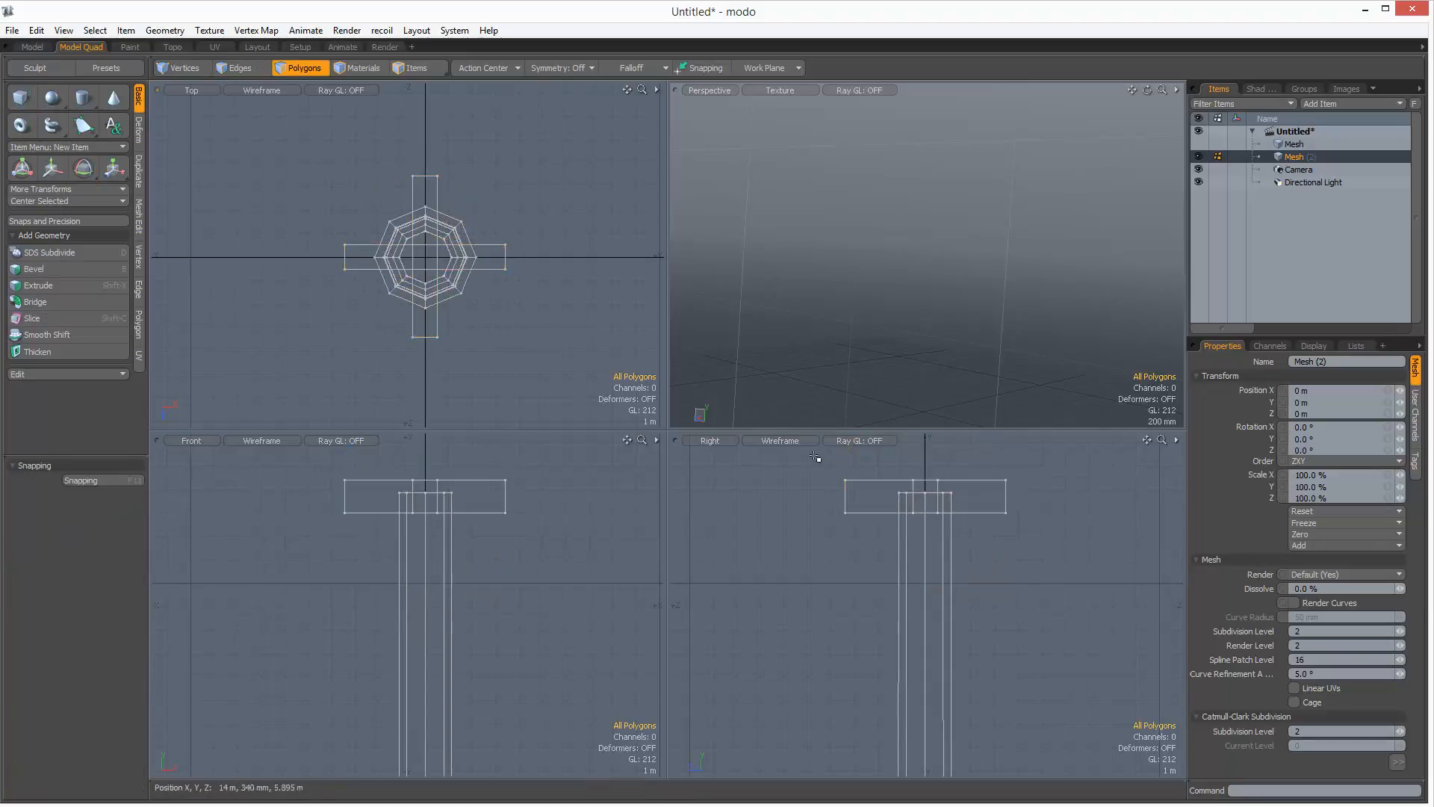
Step: Add one Loop Slice at 50% across the middle of each of the two crossing beams
double_click(873, 508)
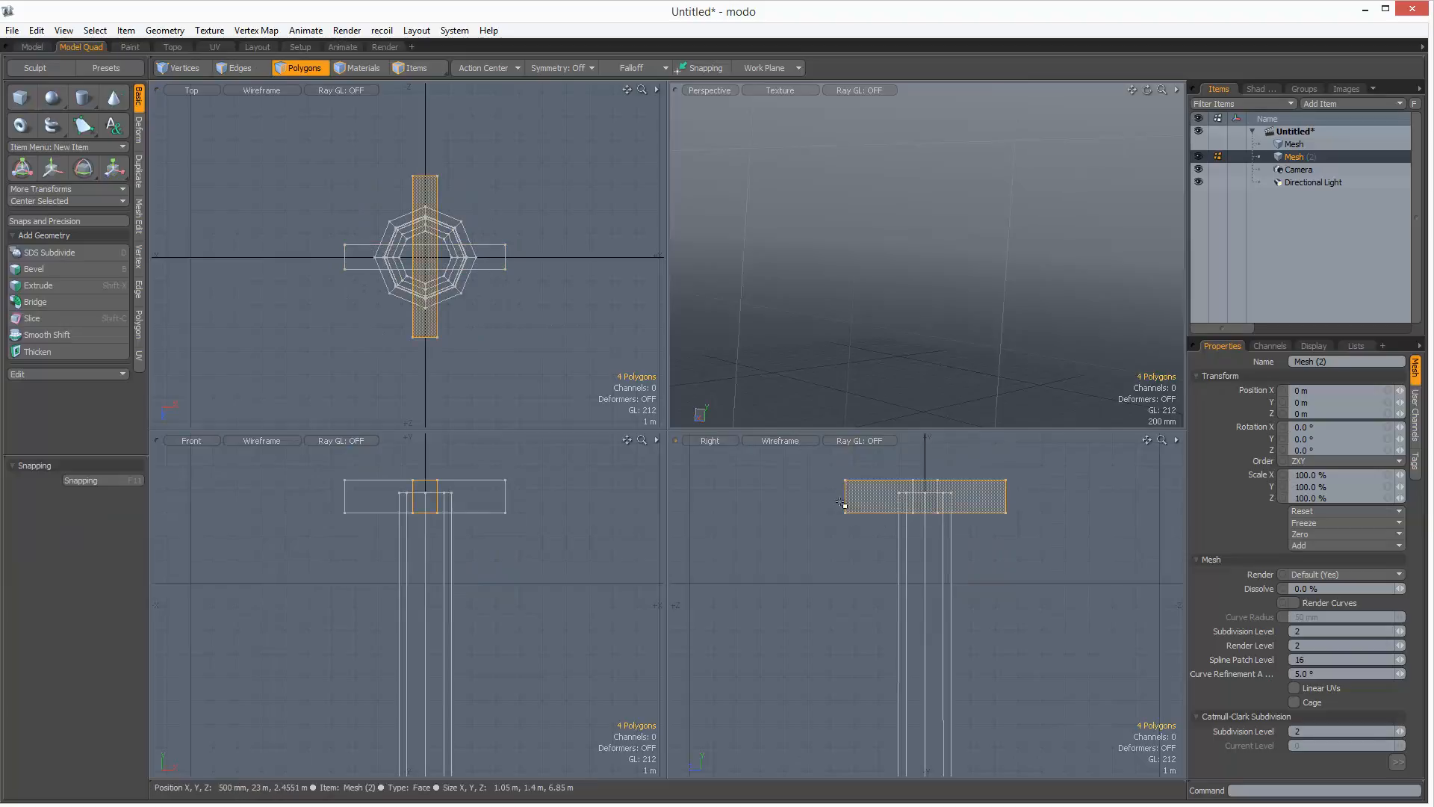
key("alt+c")
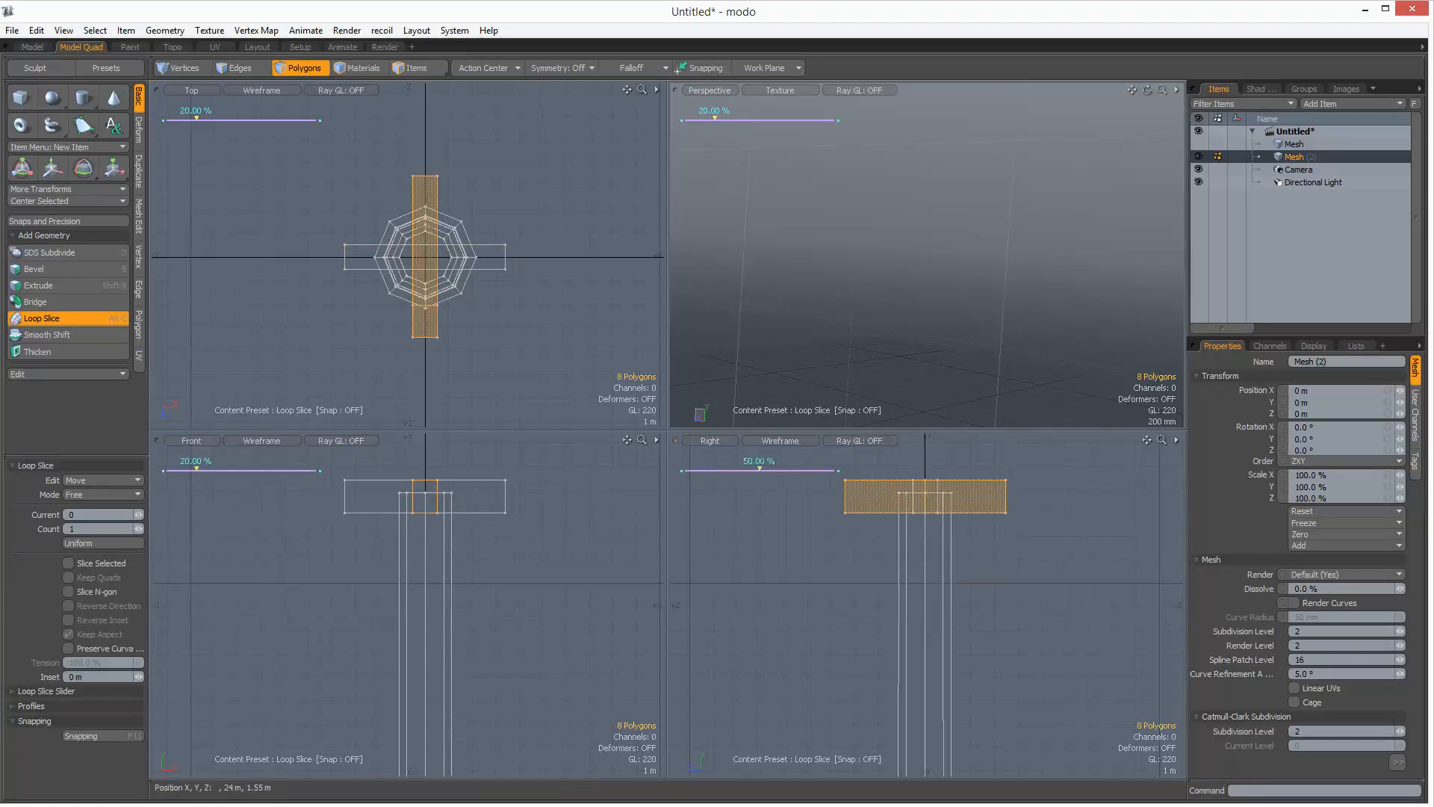
key("space")
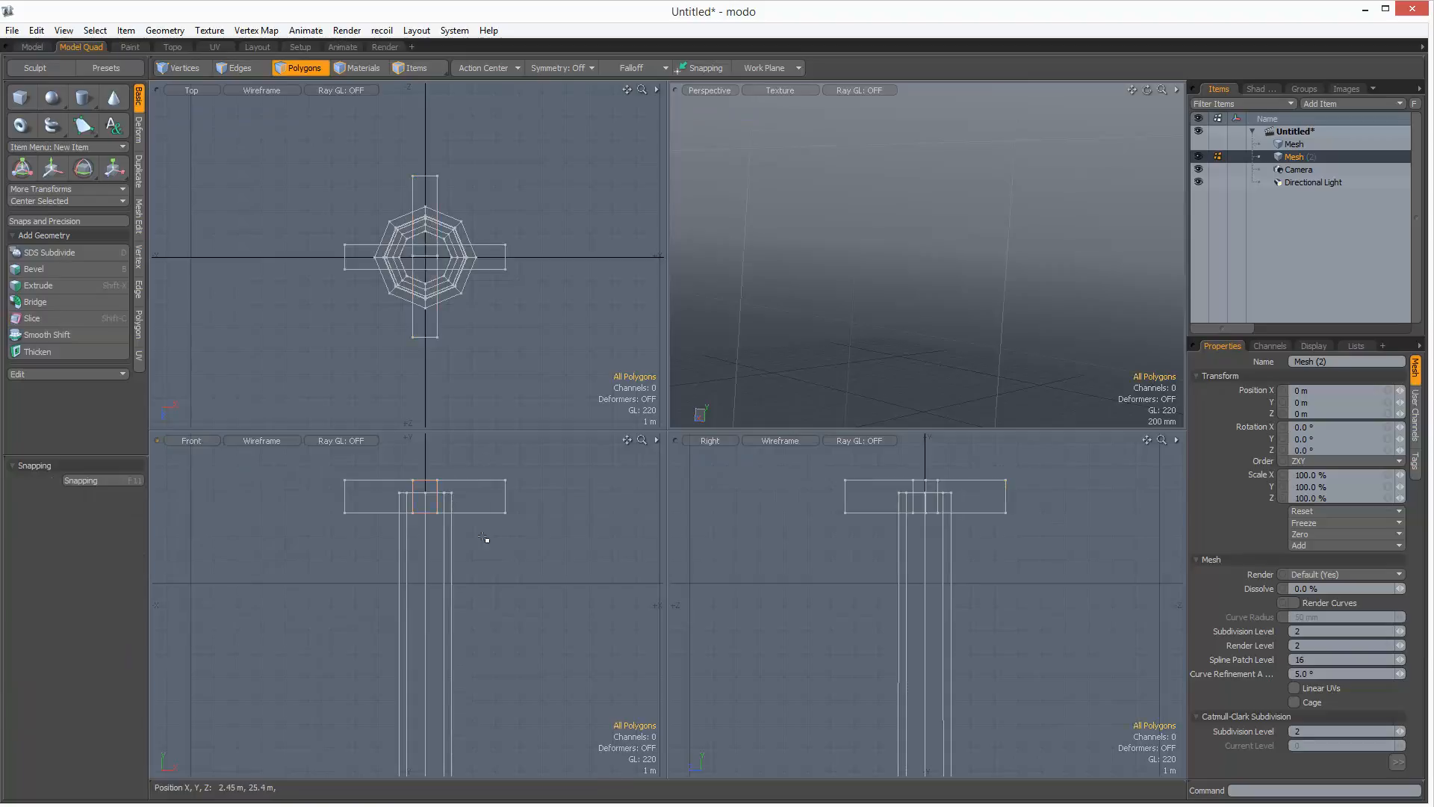
double_click(493, 501)
key("alt+c")
key("space")
Step: Select the lower end vertices of both beams and raise them so the four arms taper outward
key("1")
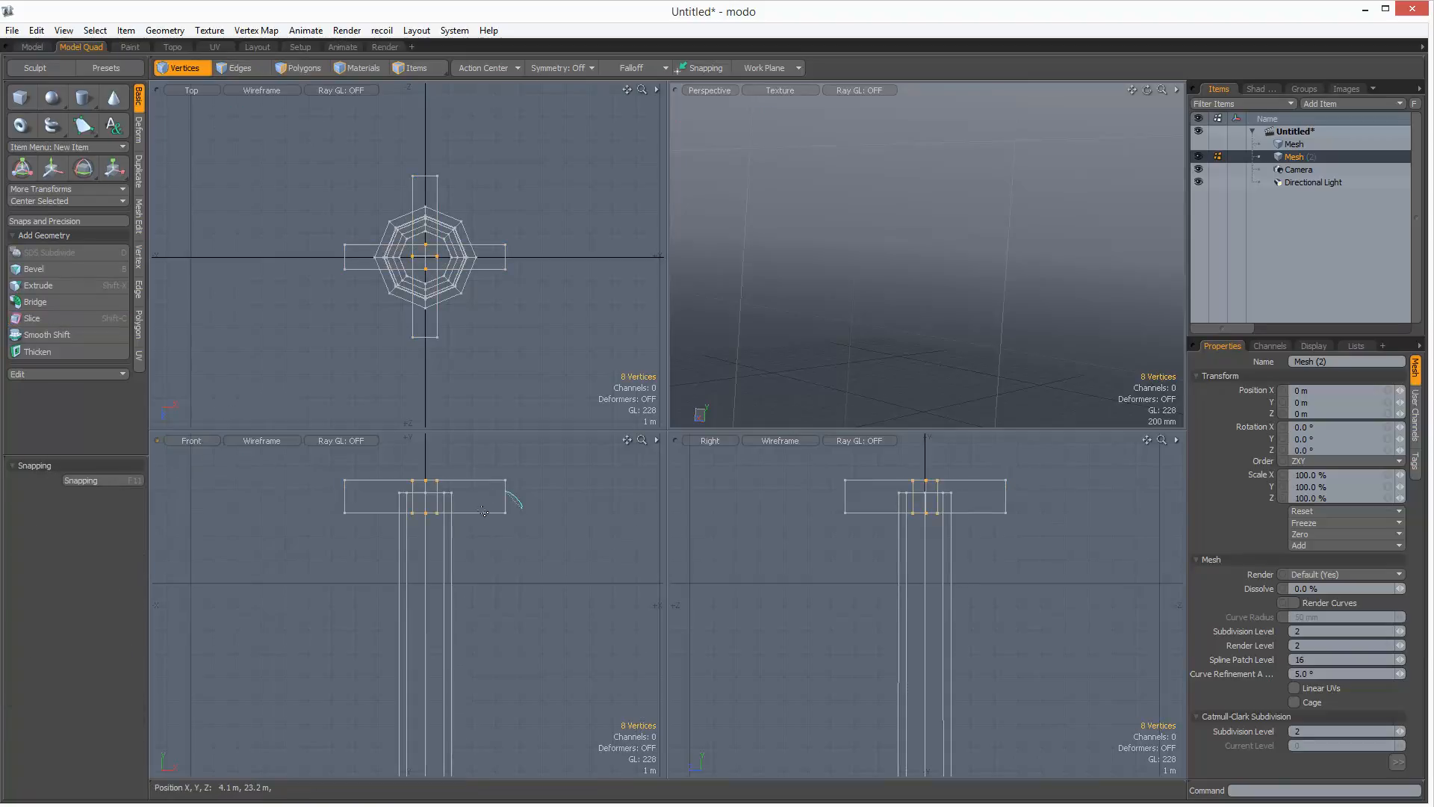
left_click_drag(352, 534, 362, 554)
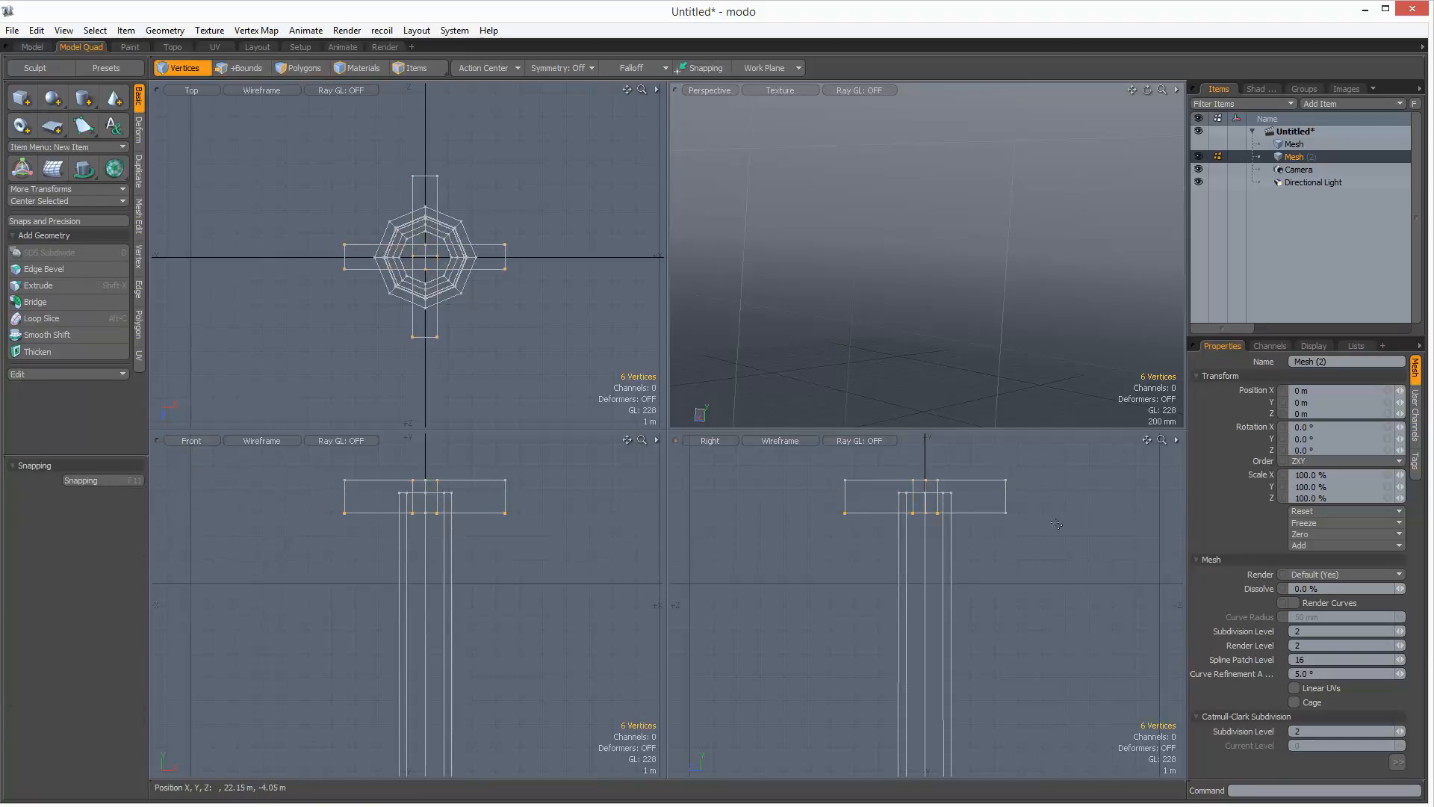
left_click_drag(1019, 548, 1004, 543)
key("w")
left_click_drag(490, 324, 496, 328)
key("space")
left_click(480, 320)
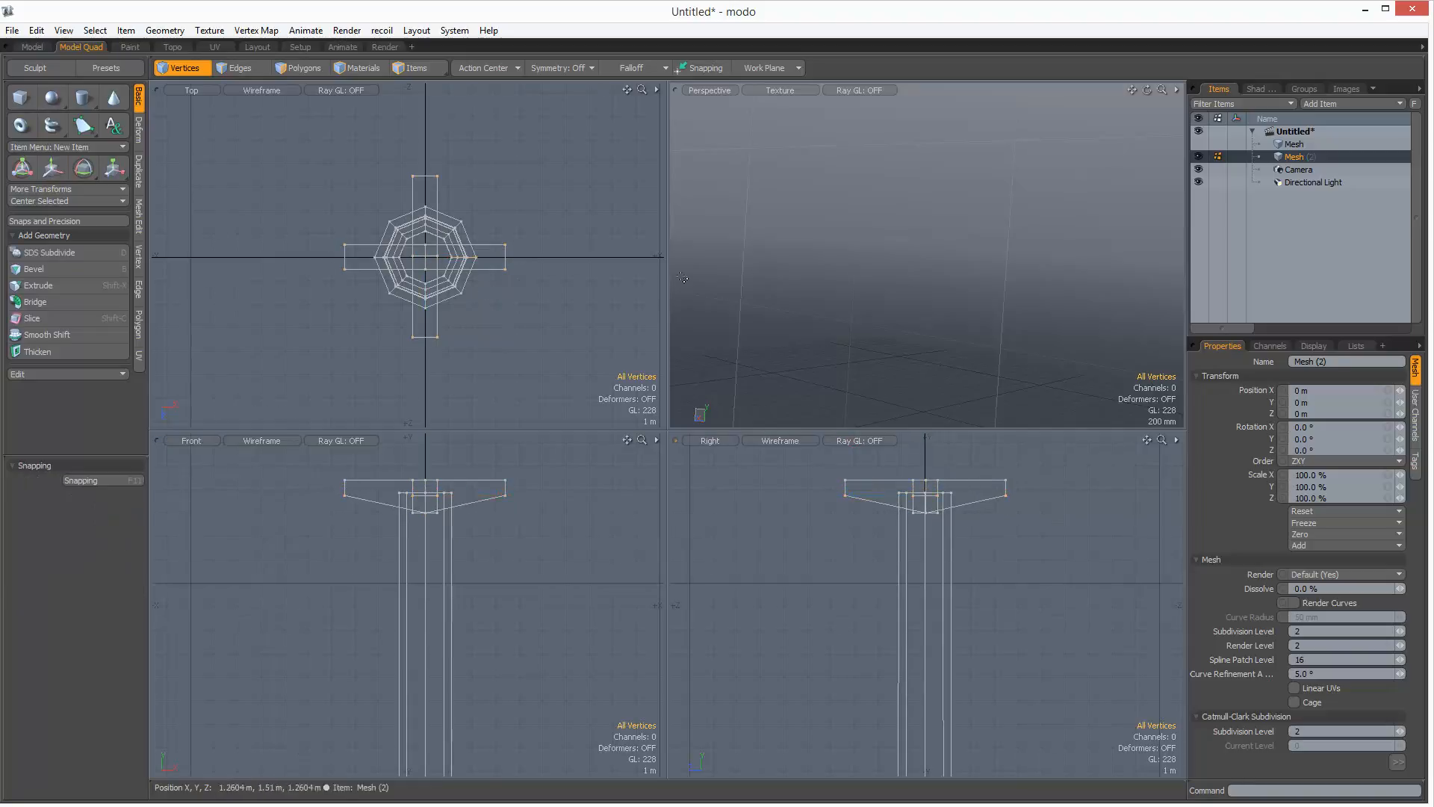
Step: Examine the whole column and its tapered cross arms from several angles in the single shaded view
key("a")
key("a")
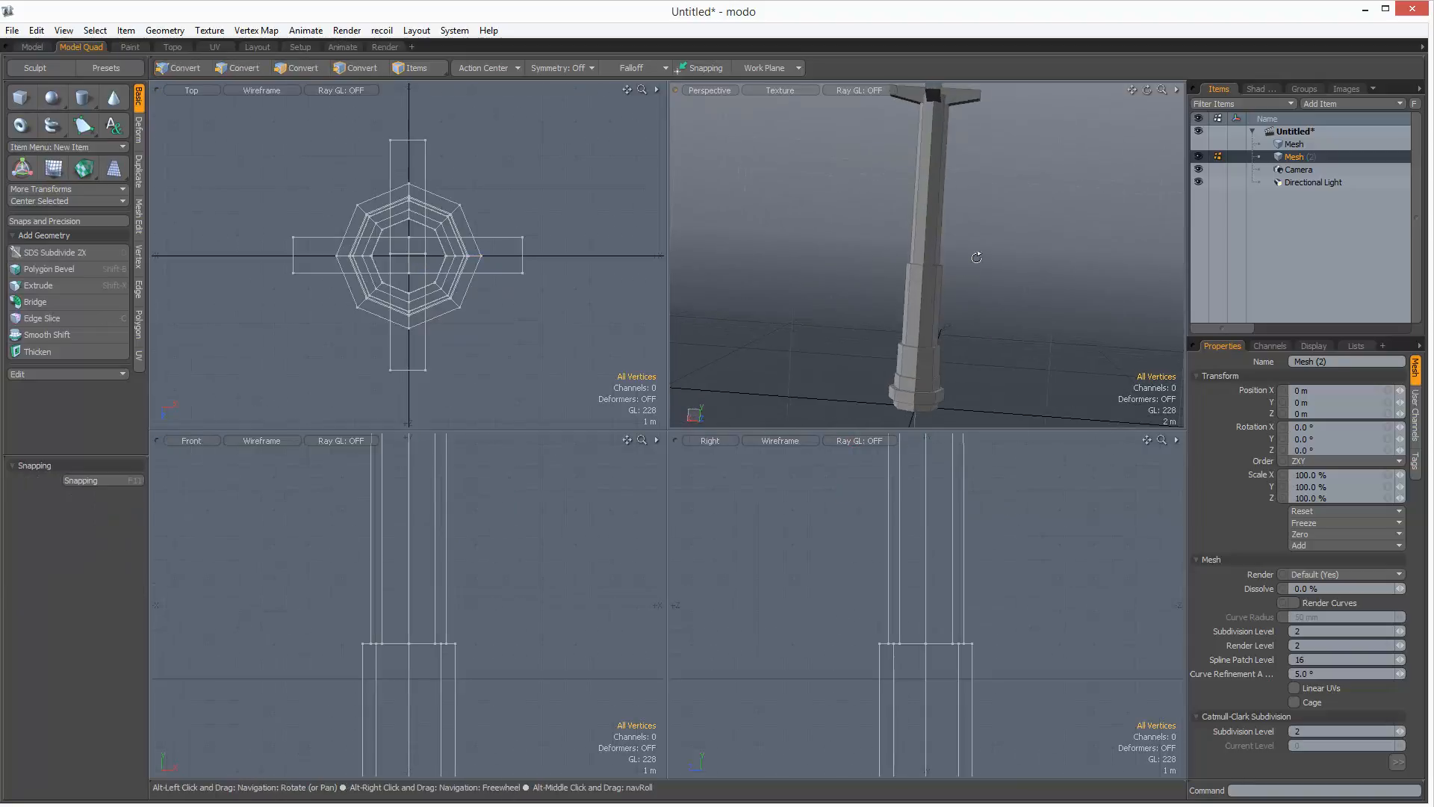
left_click(33, 47)
key("a")
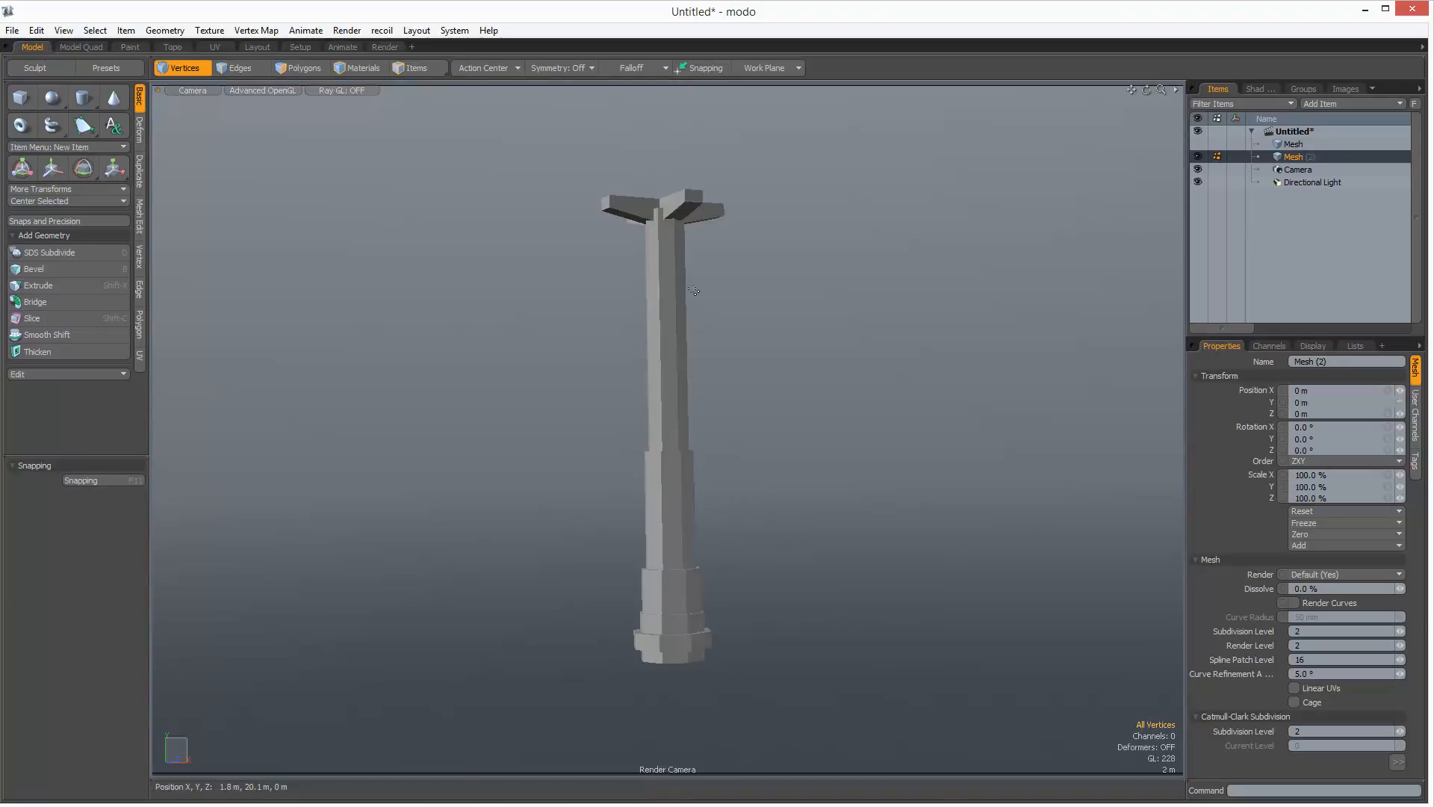
left_click_drag(689, 416, 684, 210)
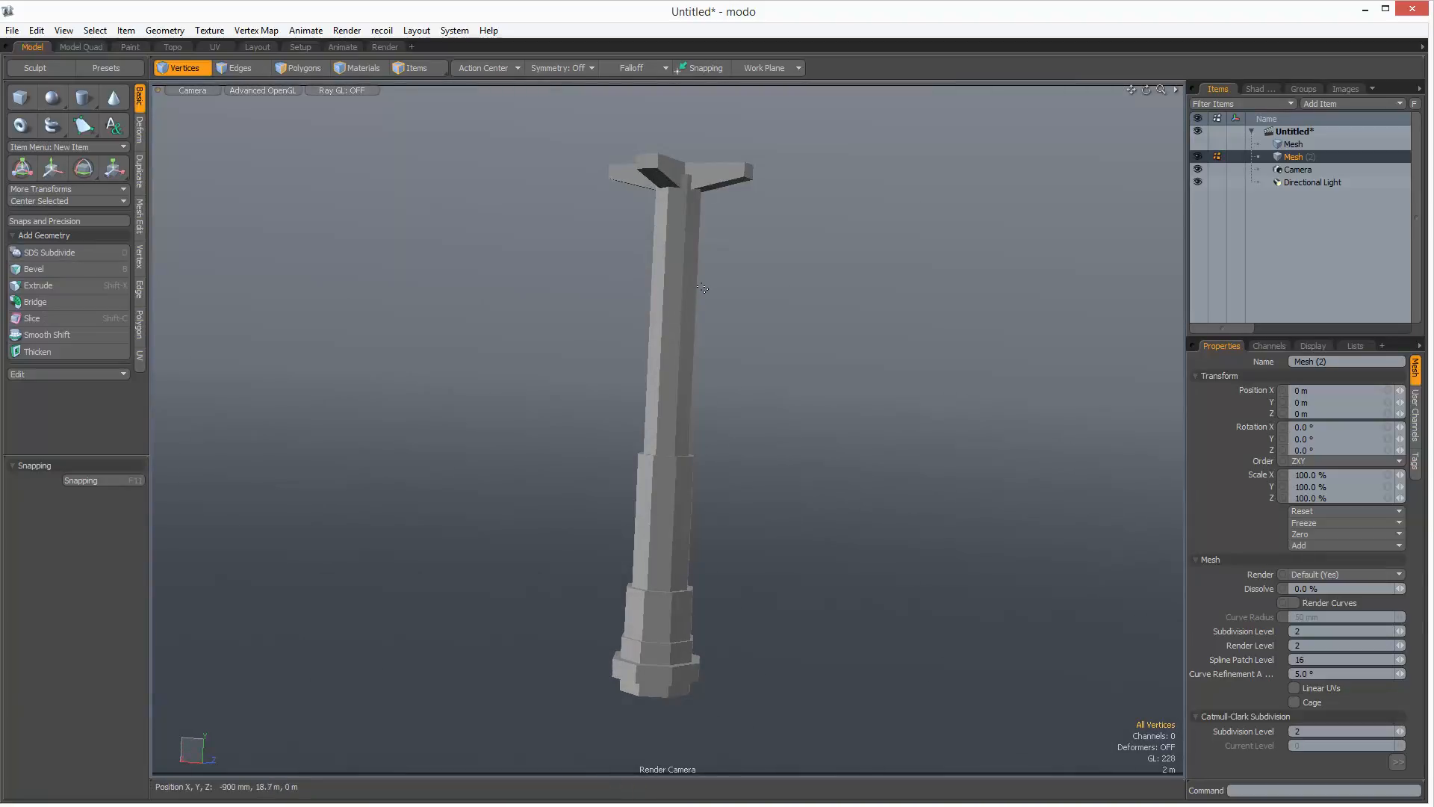
left_click_drag(695, 196, 568, 224)
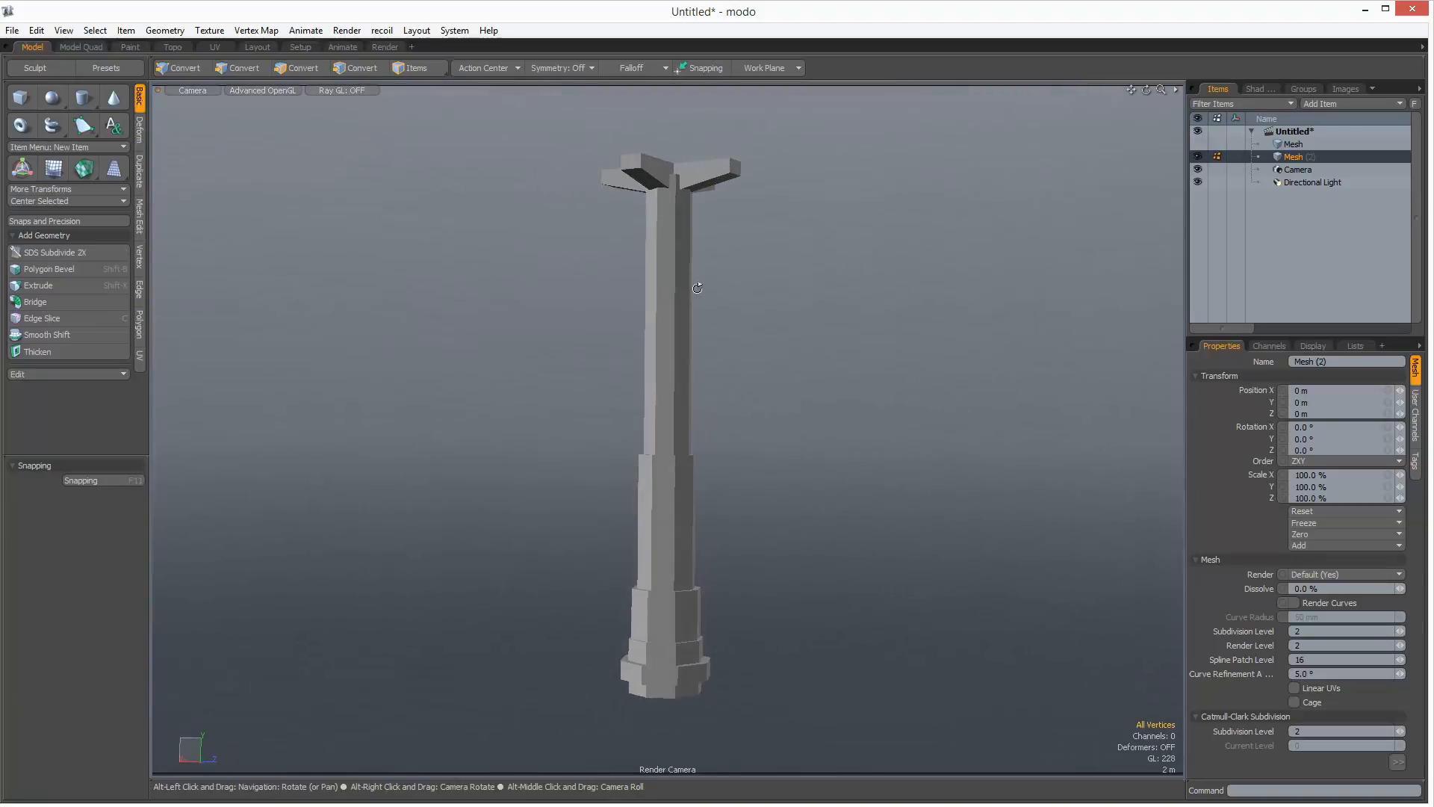
left_click(81, 46)
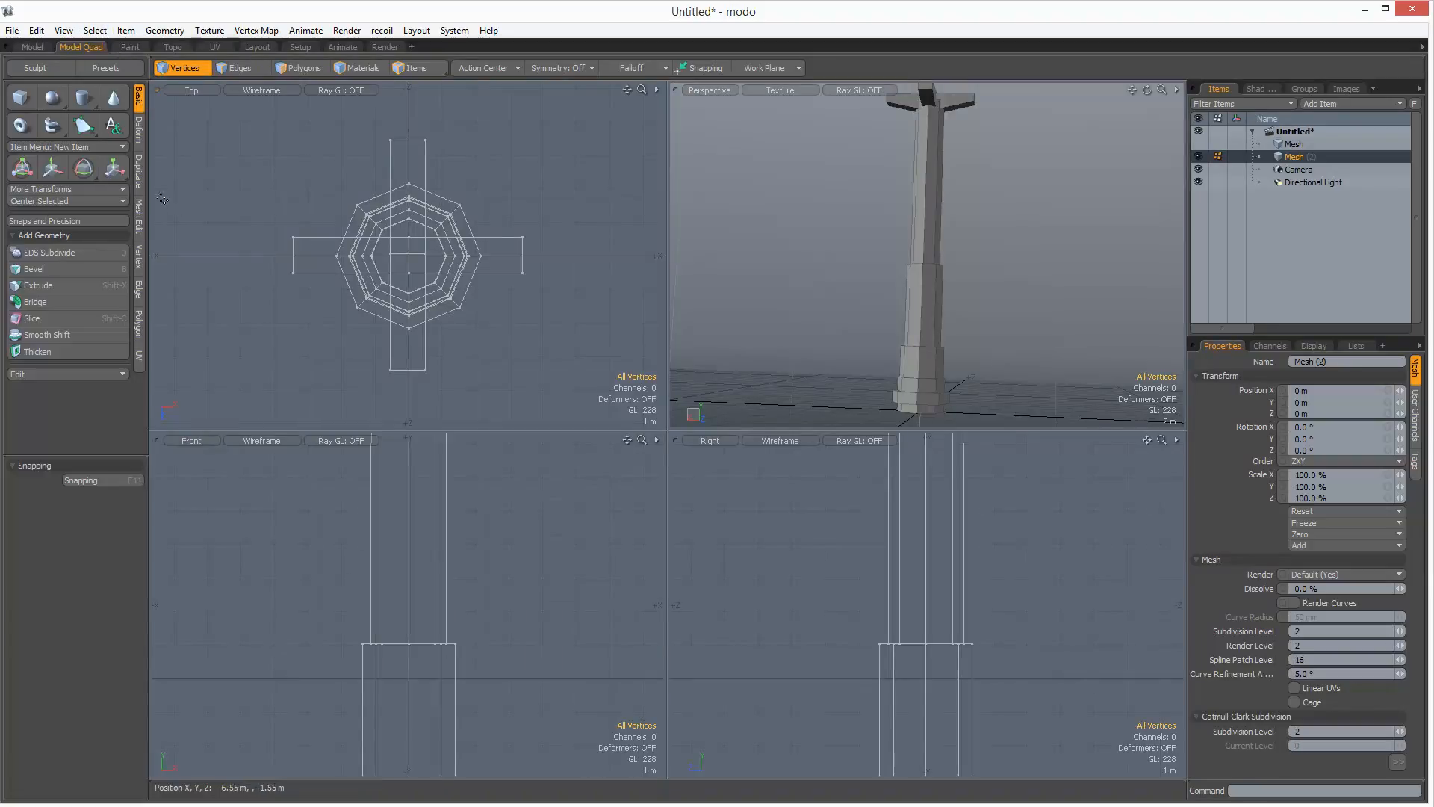
Step: Create an 8-sided vertical cylinder of about 1.25 m radius and 2.5 m height, centred around the column's shaft
key("2")
left_click(85, 99)
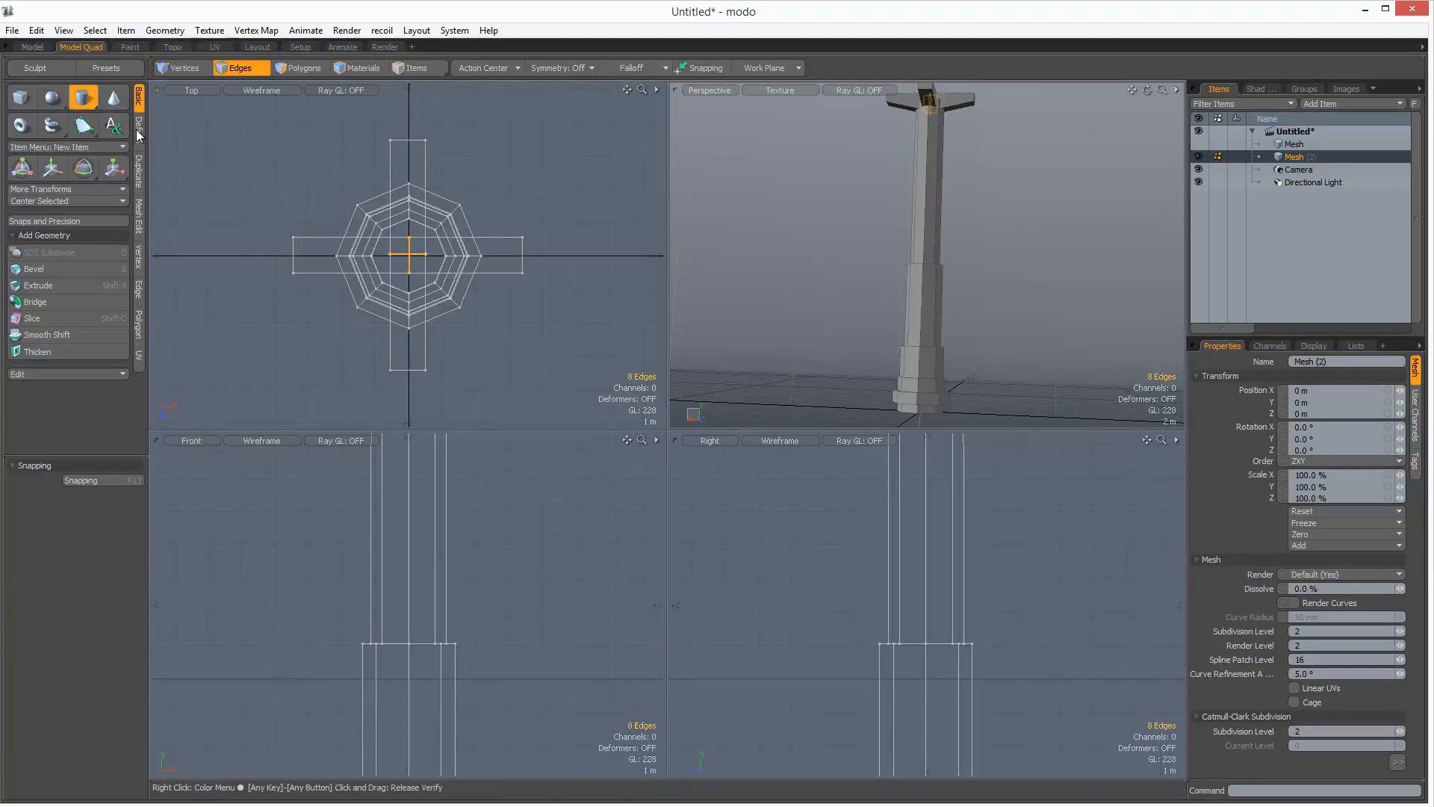
key("space")
left_click(85, 99)
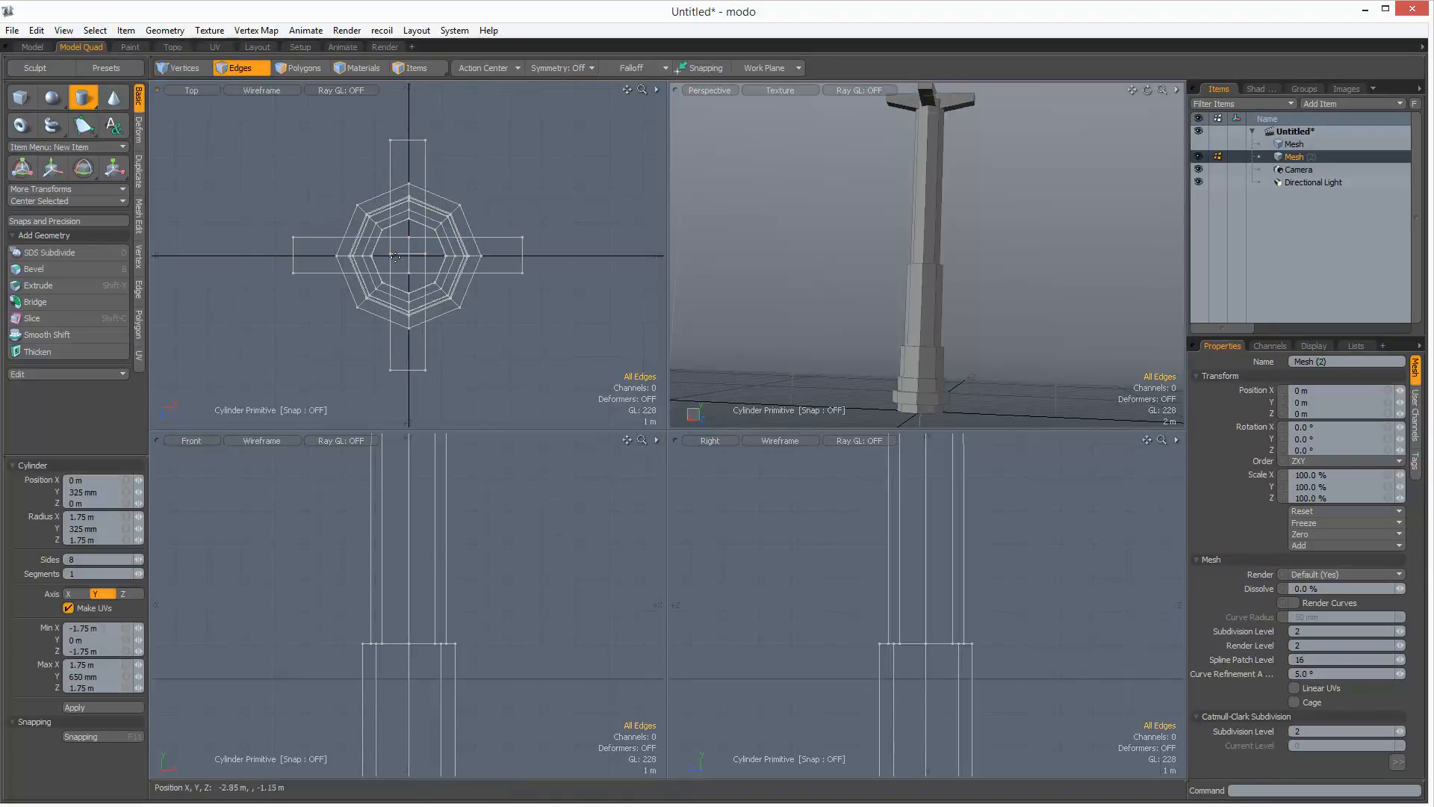
left_click_drag(409, 254, 451, 262)
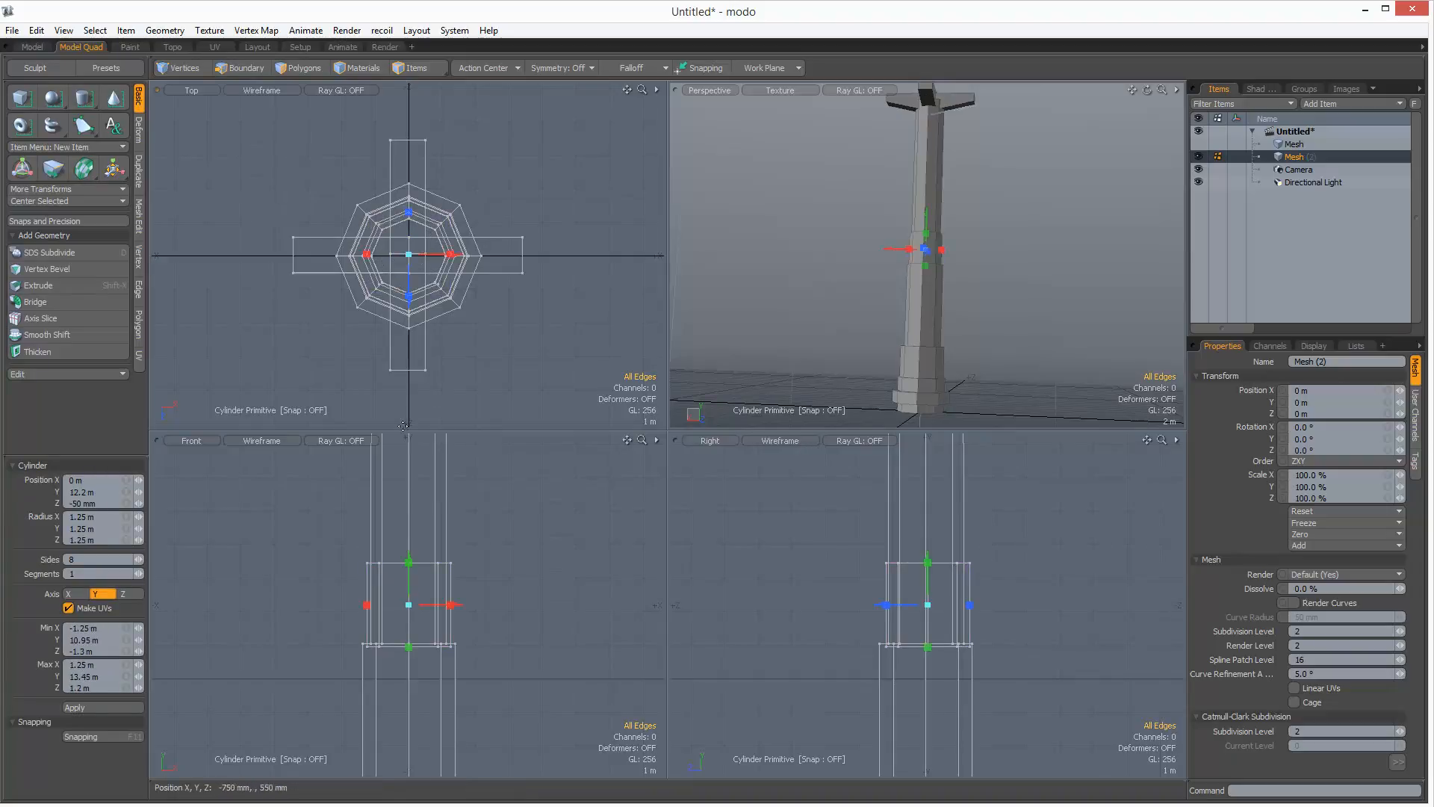
left_click_drag(410, 589, 441, 428)
scroll(441, 447, "down", 3)
left_click_drag(440, 448, 447, 676)
key("space")
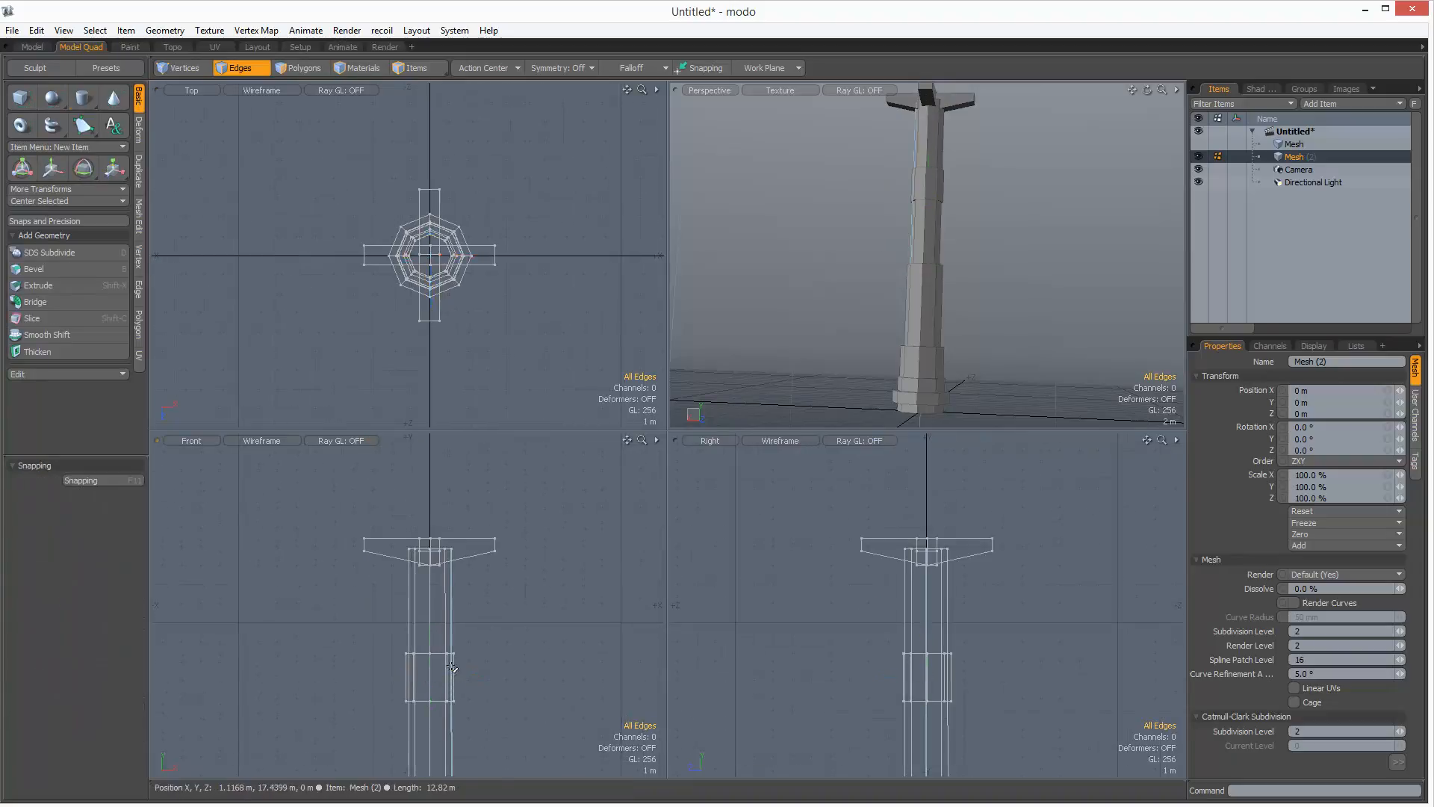
Step: Select all polygons of the new cylinder and move it up around the cross arms at the column's top
key("space")
key("space")
double_click(440, 656)
key("w")
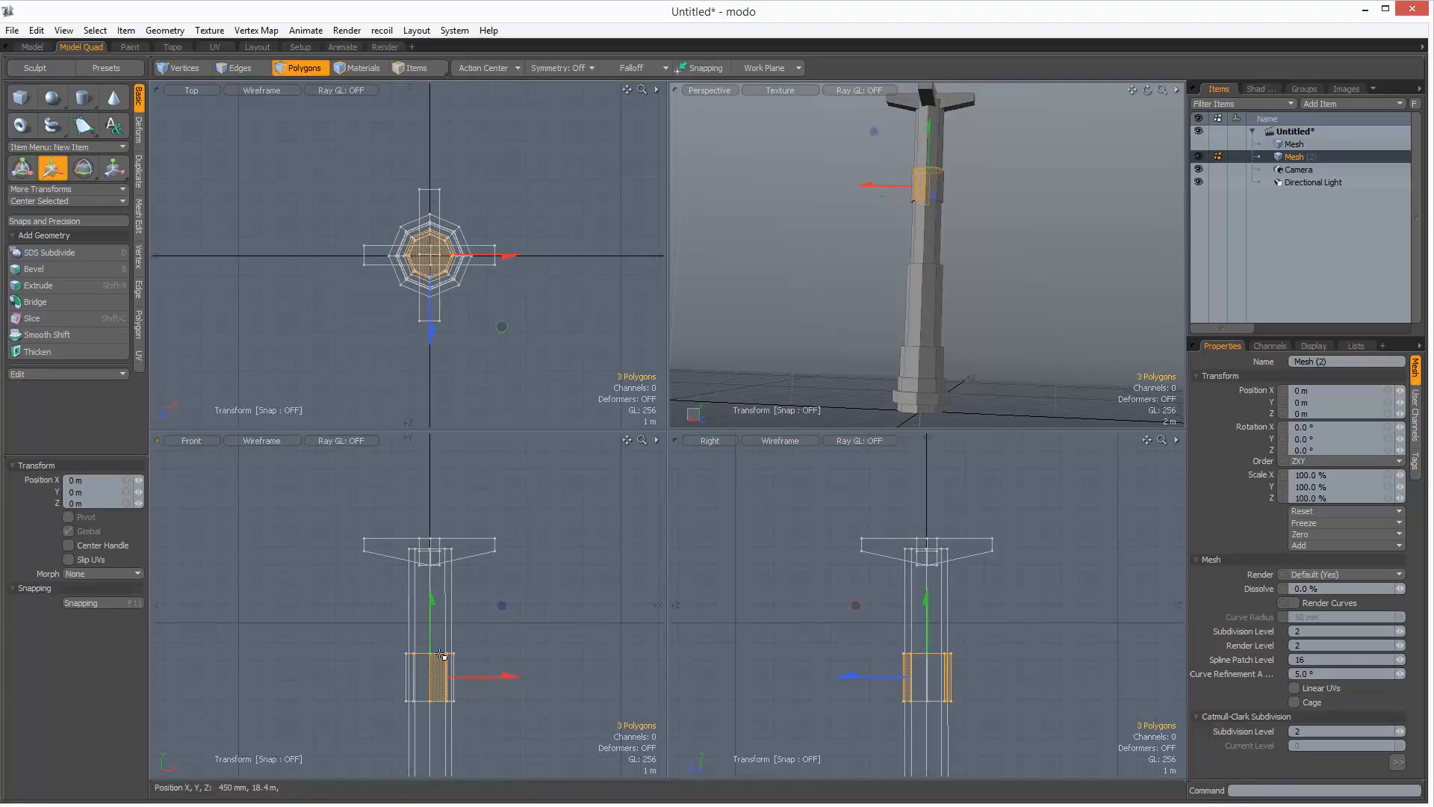
key("space")
key("space")
key("space")
key("space")
double_click(442, 657)
key("w")
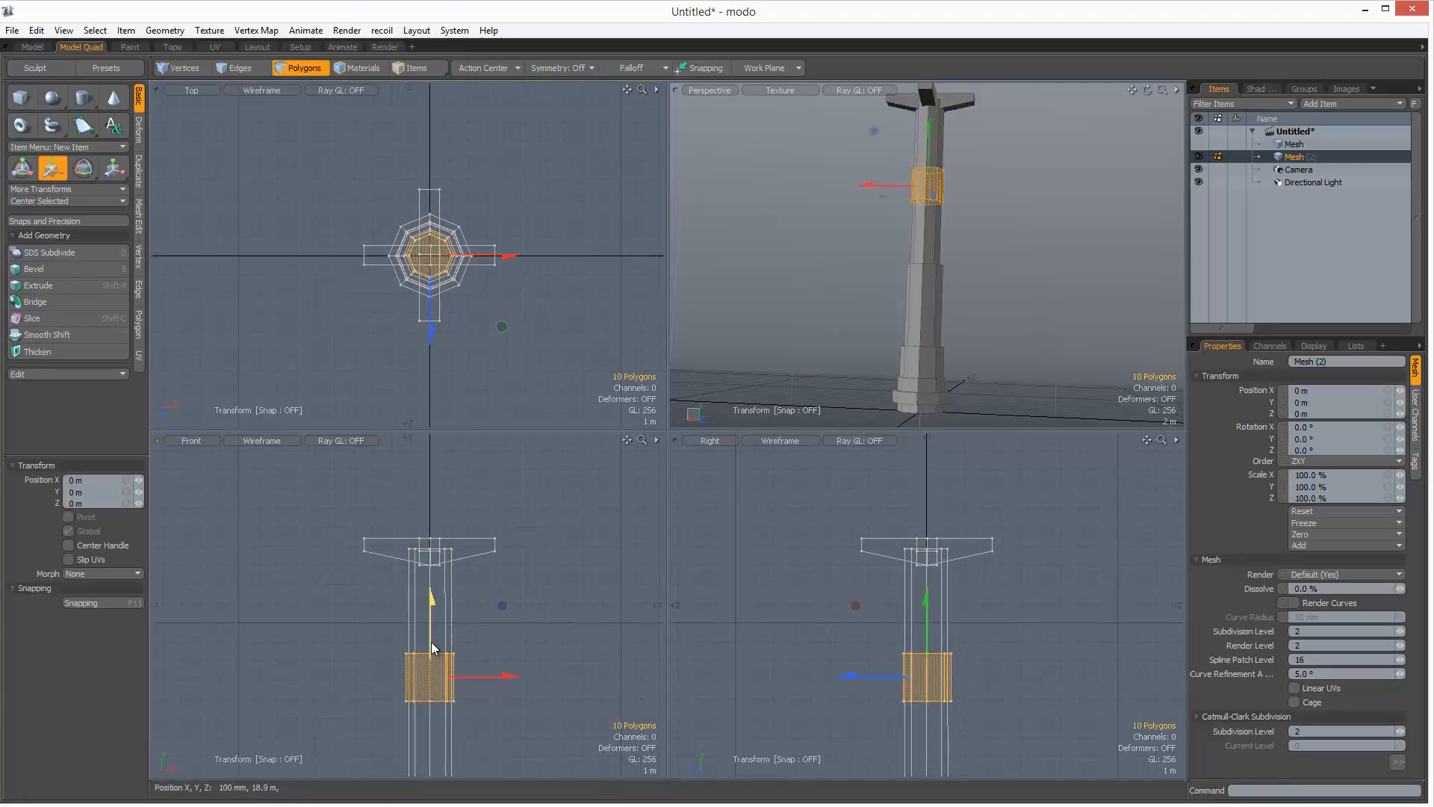
left_click_drag(431, 623, 435, 494)
Step: Scale the cylinder horizontally to roughly double its width, forming a capital around the arms, and clear the selection
key("r")
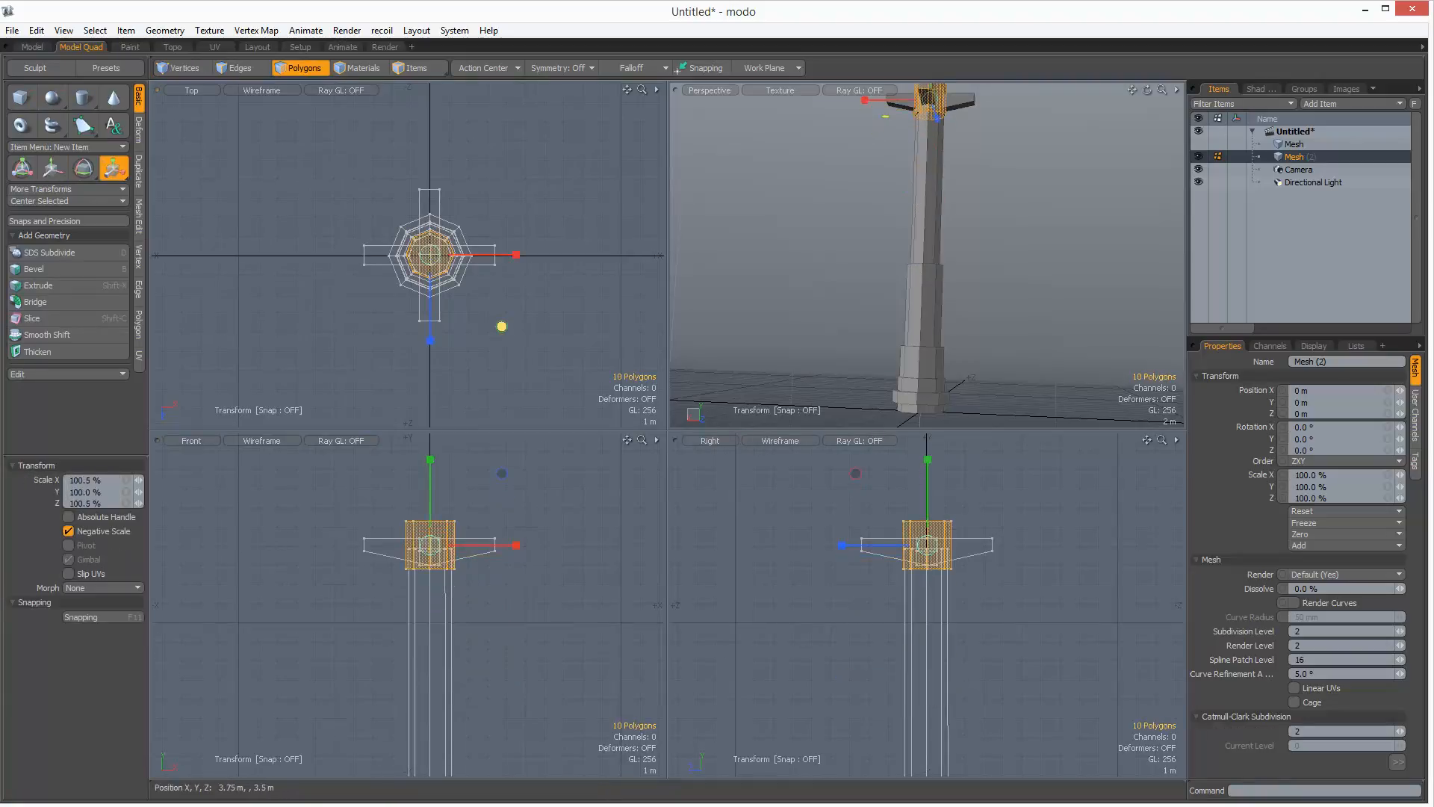
left_click_drag(502, 327, 827, 268)
key("space")
left_click(887, 139)
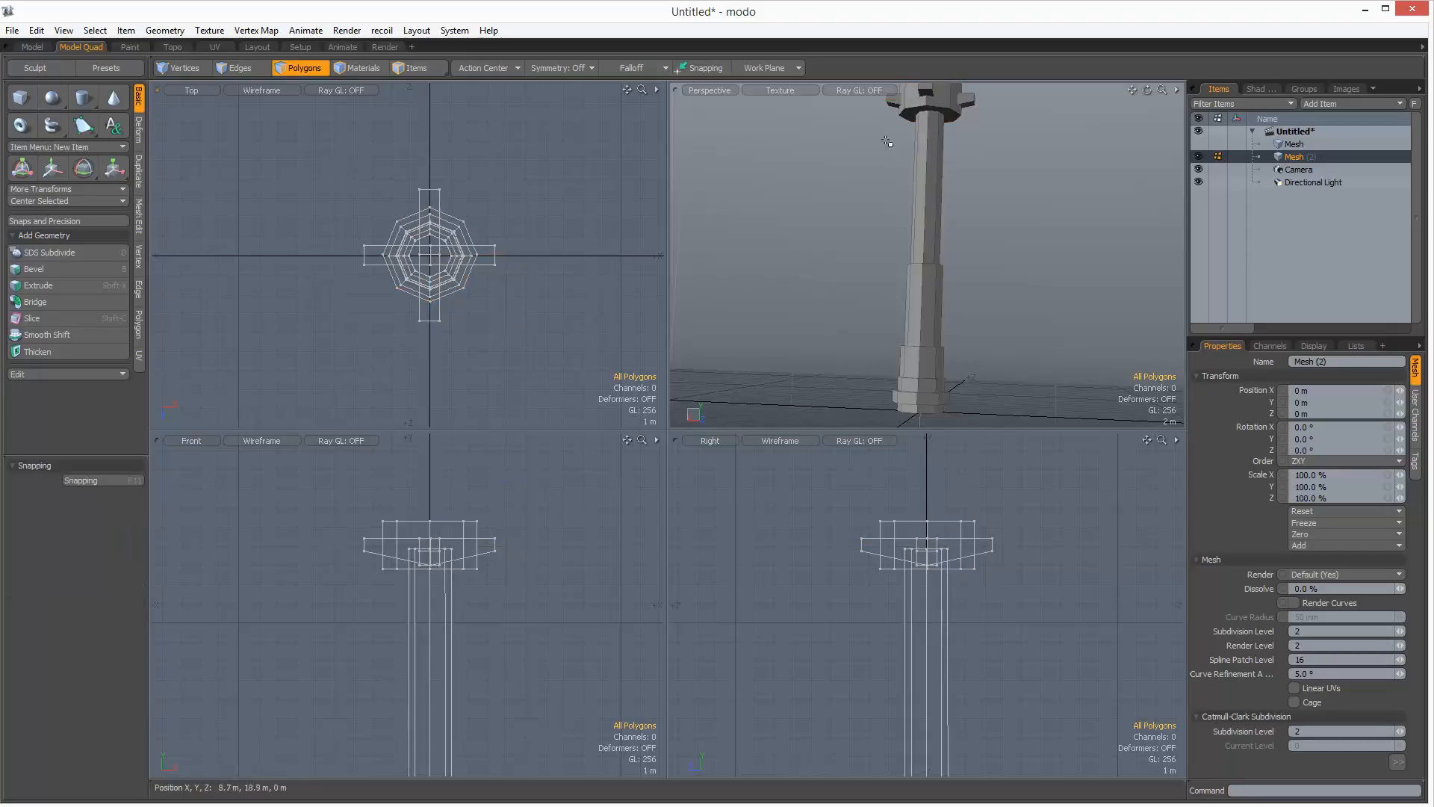
Step: Select all of the column's polygons and show the room mesh in the background for size comparison
left_click_drag(887, 139, 889, 201)
left_click_drag(839, 266, 826, 263)
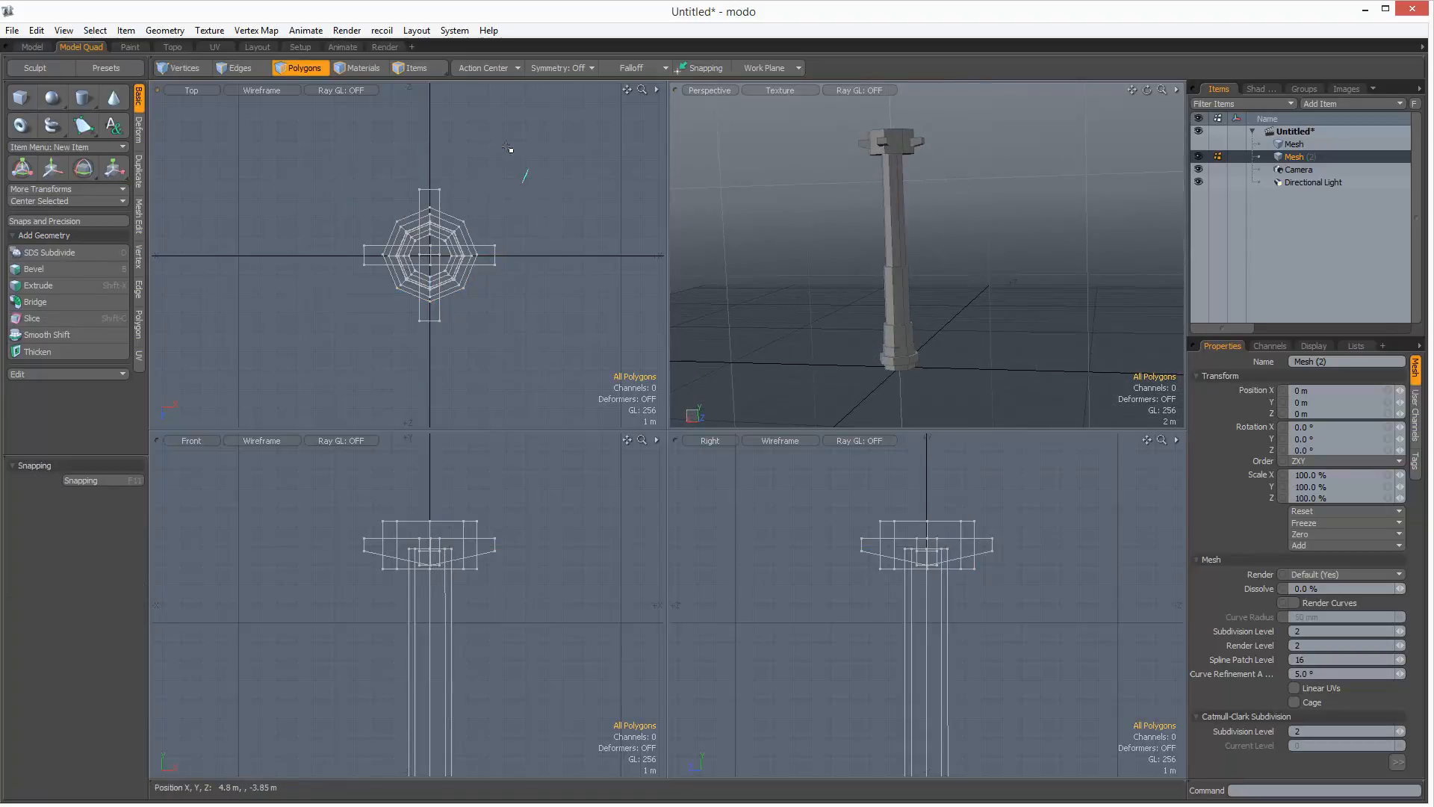
left_click_drag(507, 148, 314, 269)
left_click(1199, 144)
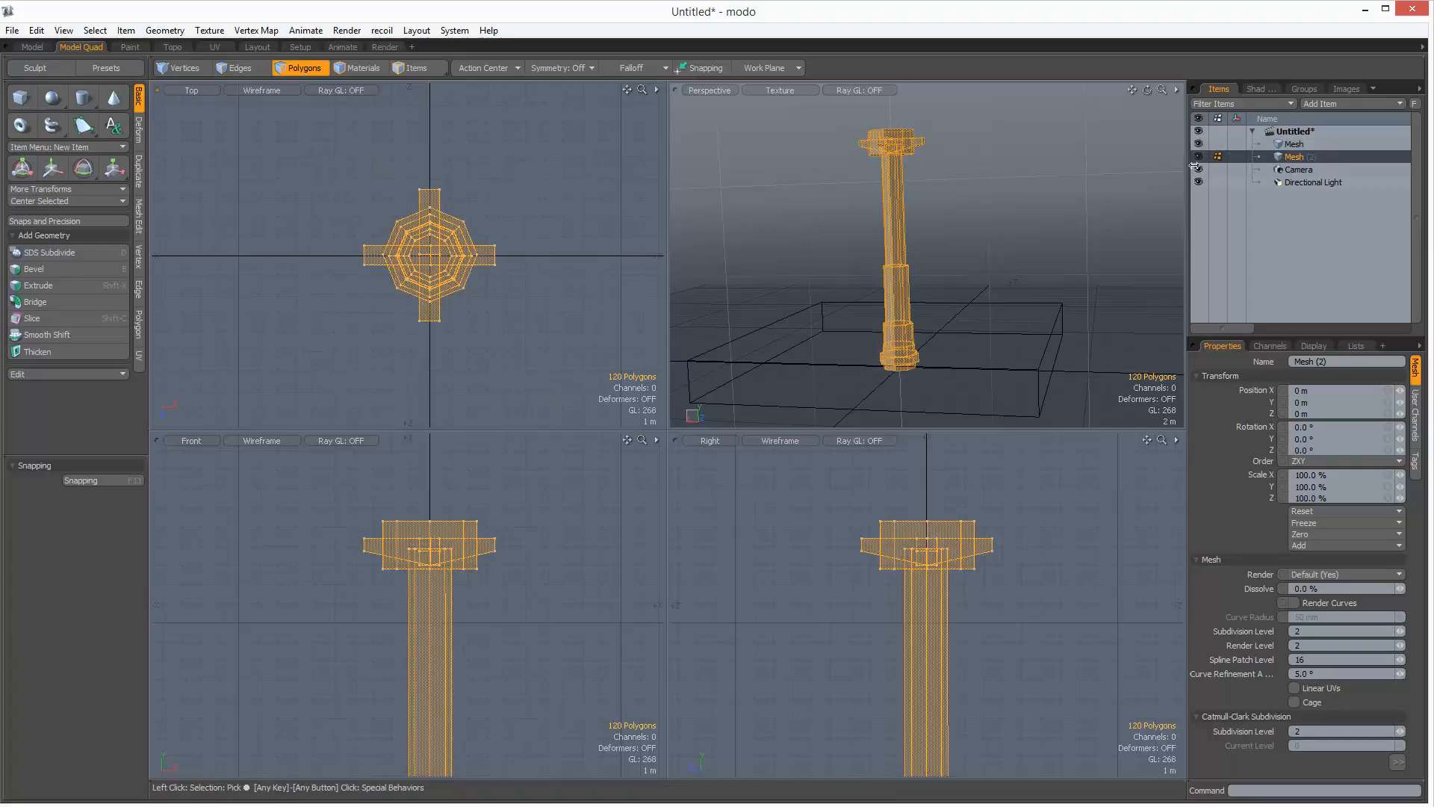
left_click_drag(965, 284, 969, 238)
key("a")
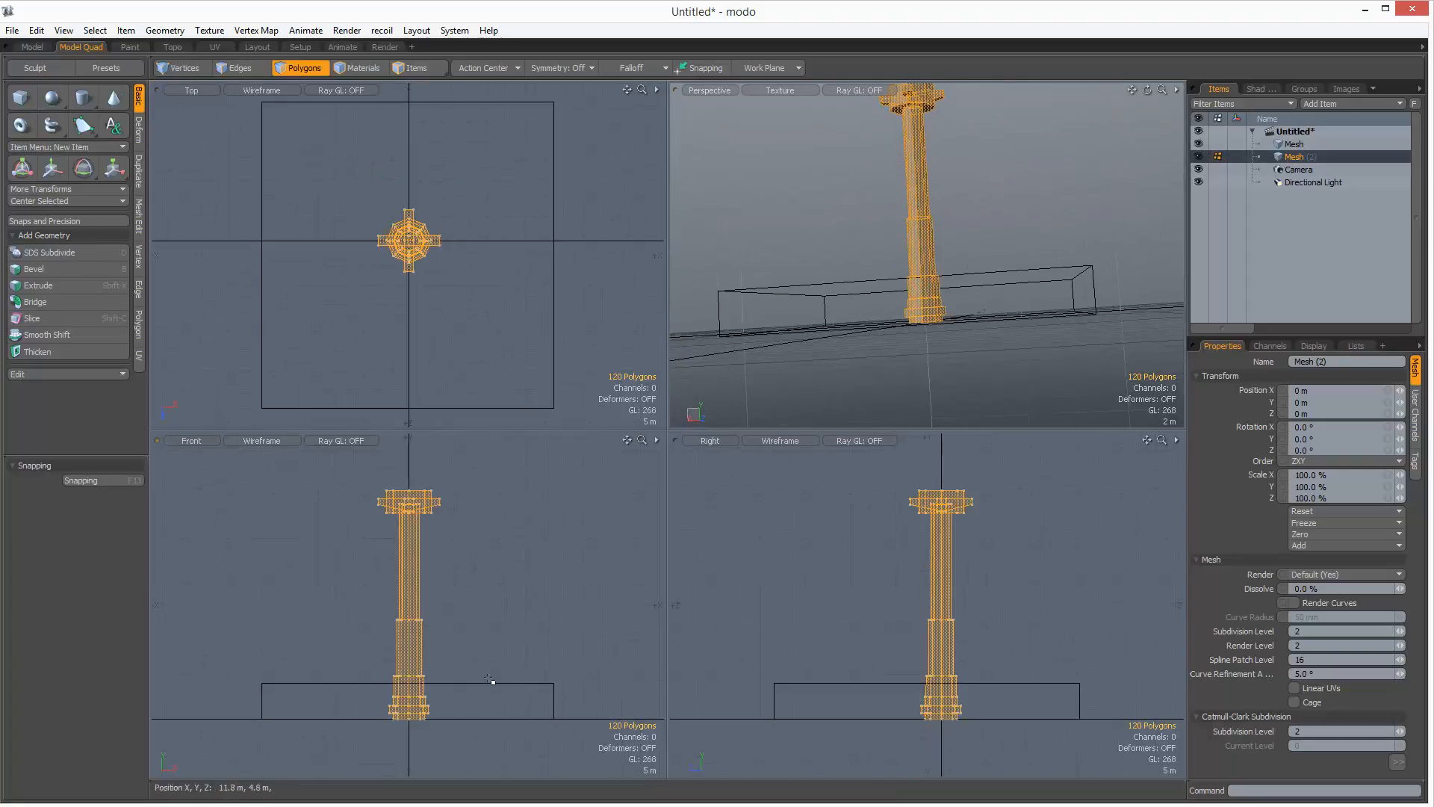
Step: Scale the whole column uniformly to about 16.5% from its base so it fits the room's height
key("y")
scroll(419, 710, "up", 5)
left_click_drag(419, 710, 349, 703)
scroll(397, 665, "up", 4)
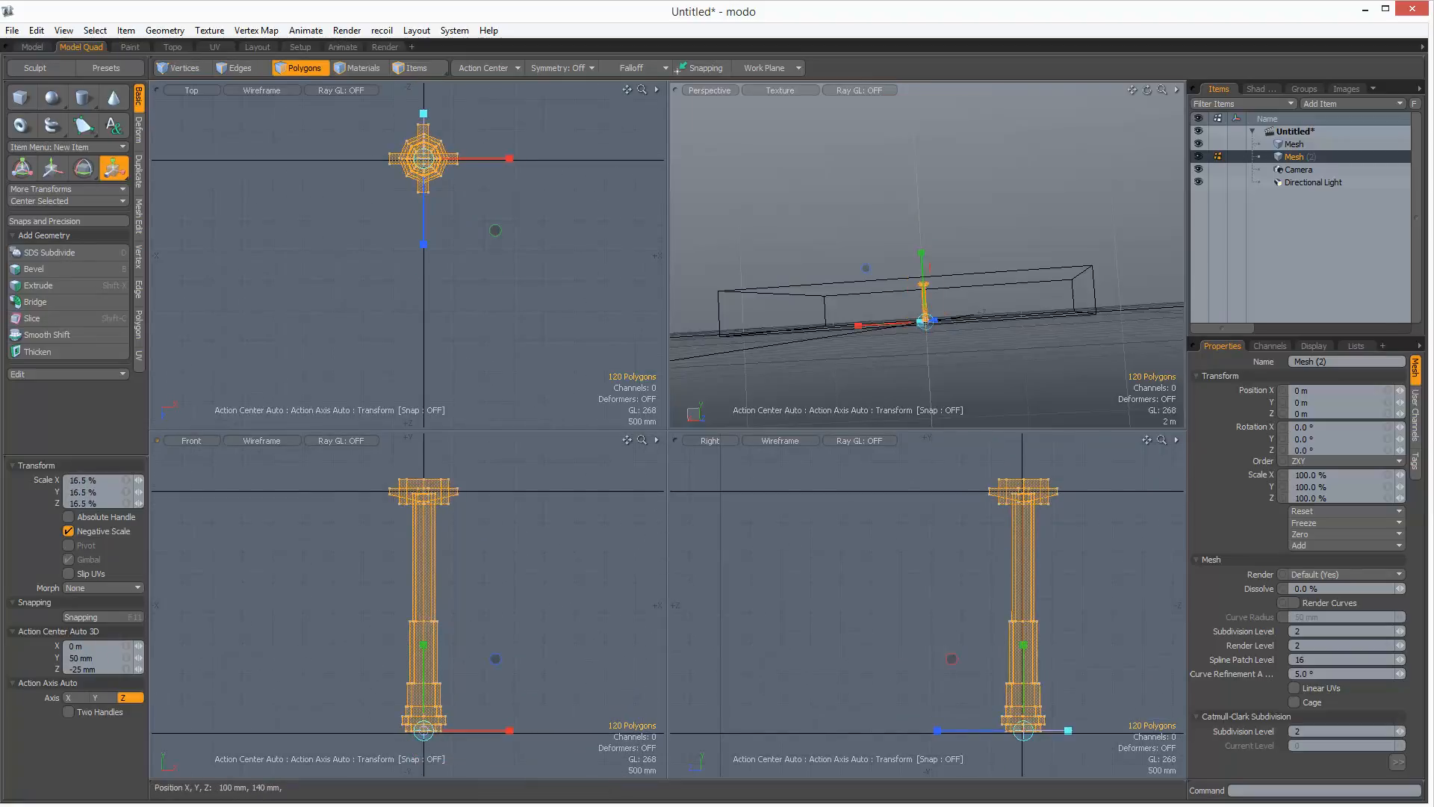
key("q")
Step: Move the scaled column down until its base rests on the room's floor, and clear the polygon selection
scroll(441, 699, "up", 2)
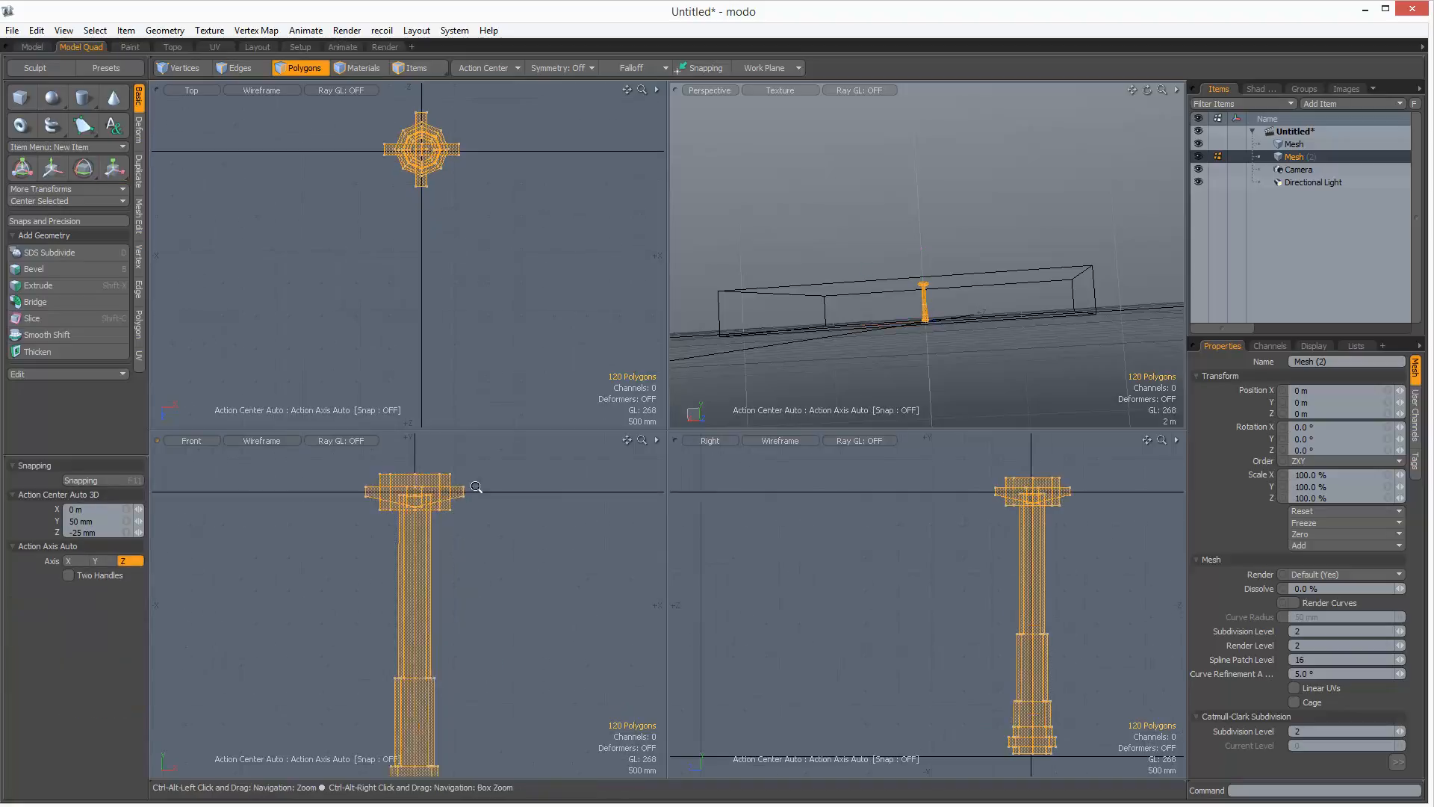
key("w")
scroll(437, 686, "up", 4)
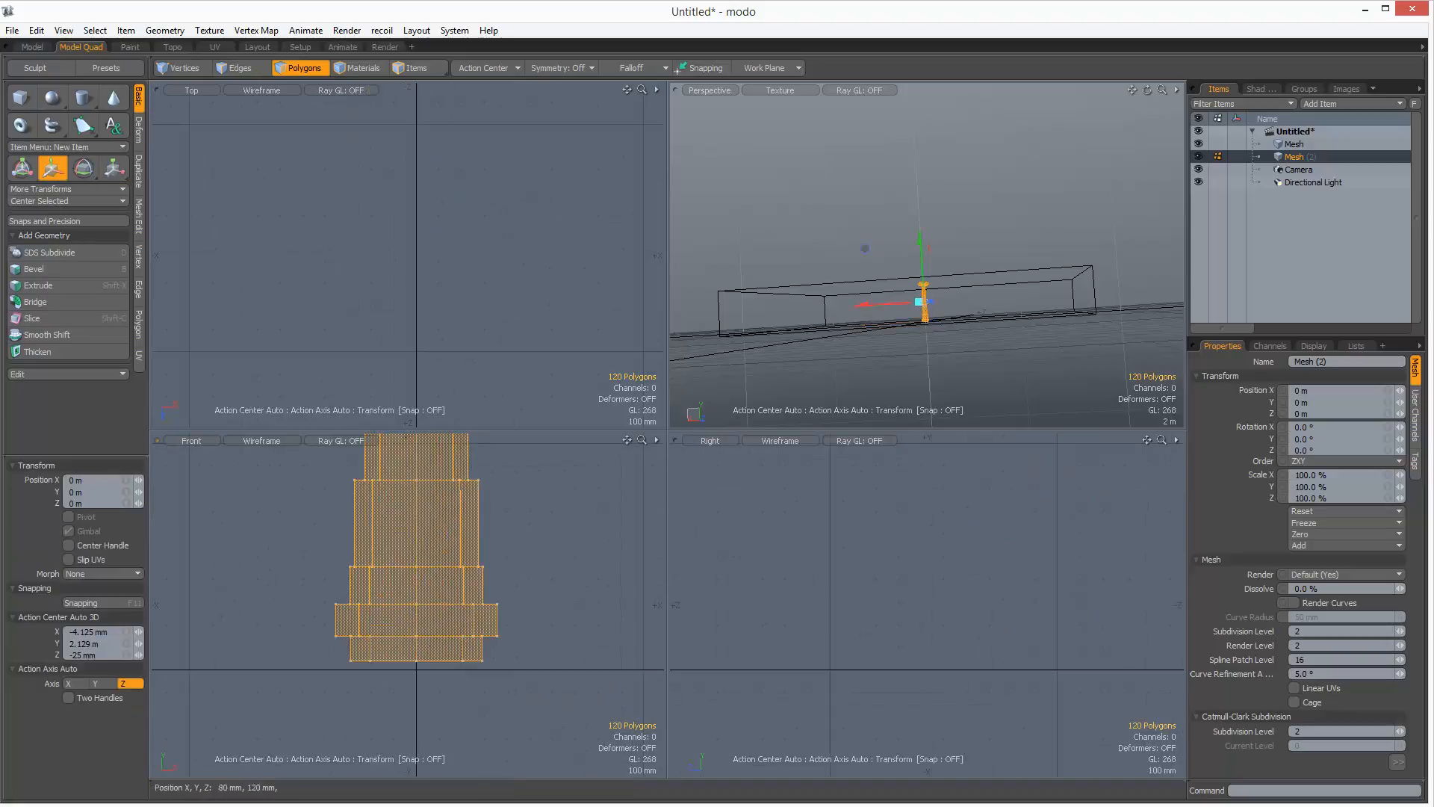
left_click_drag(436, 612, 434, 643)
key("q")
scroll(434, 644, "down", 5)
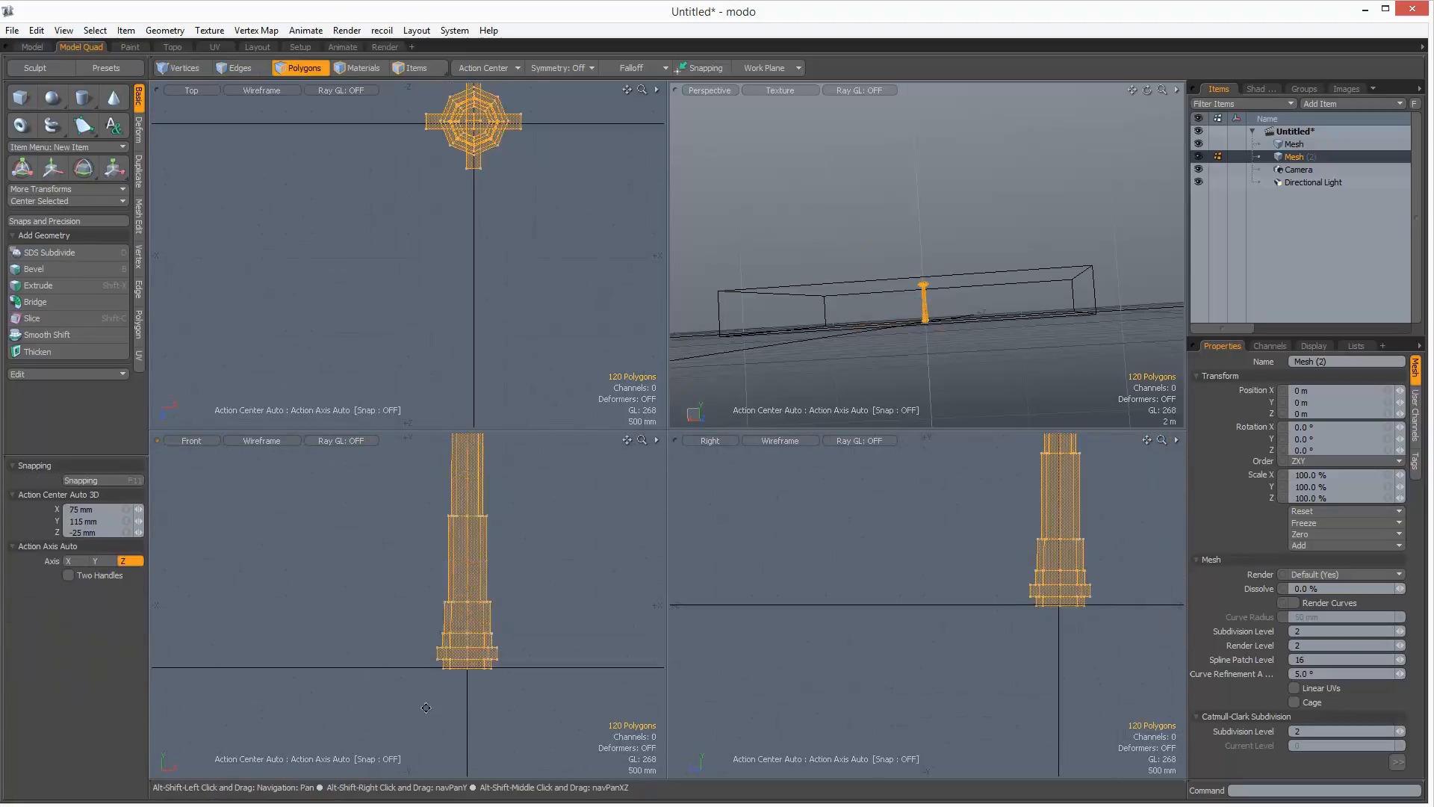
scroll(504, 509, "up", 2)
scroll(508, 543, "down", 1)
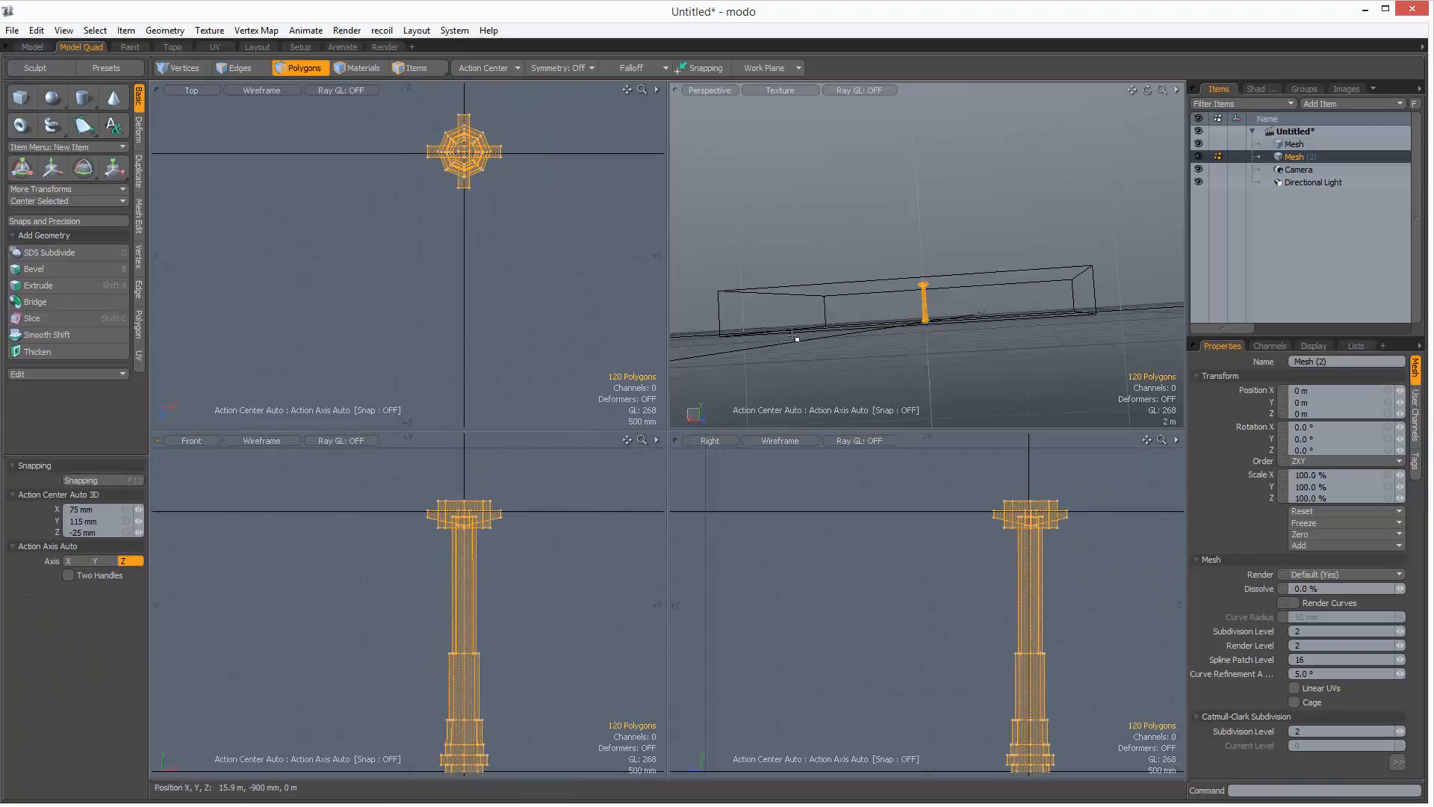
left_click(609, 197)
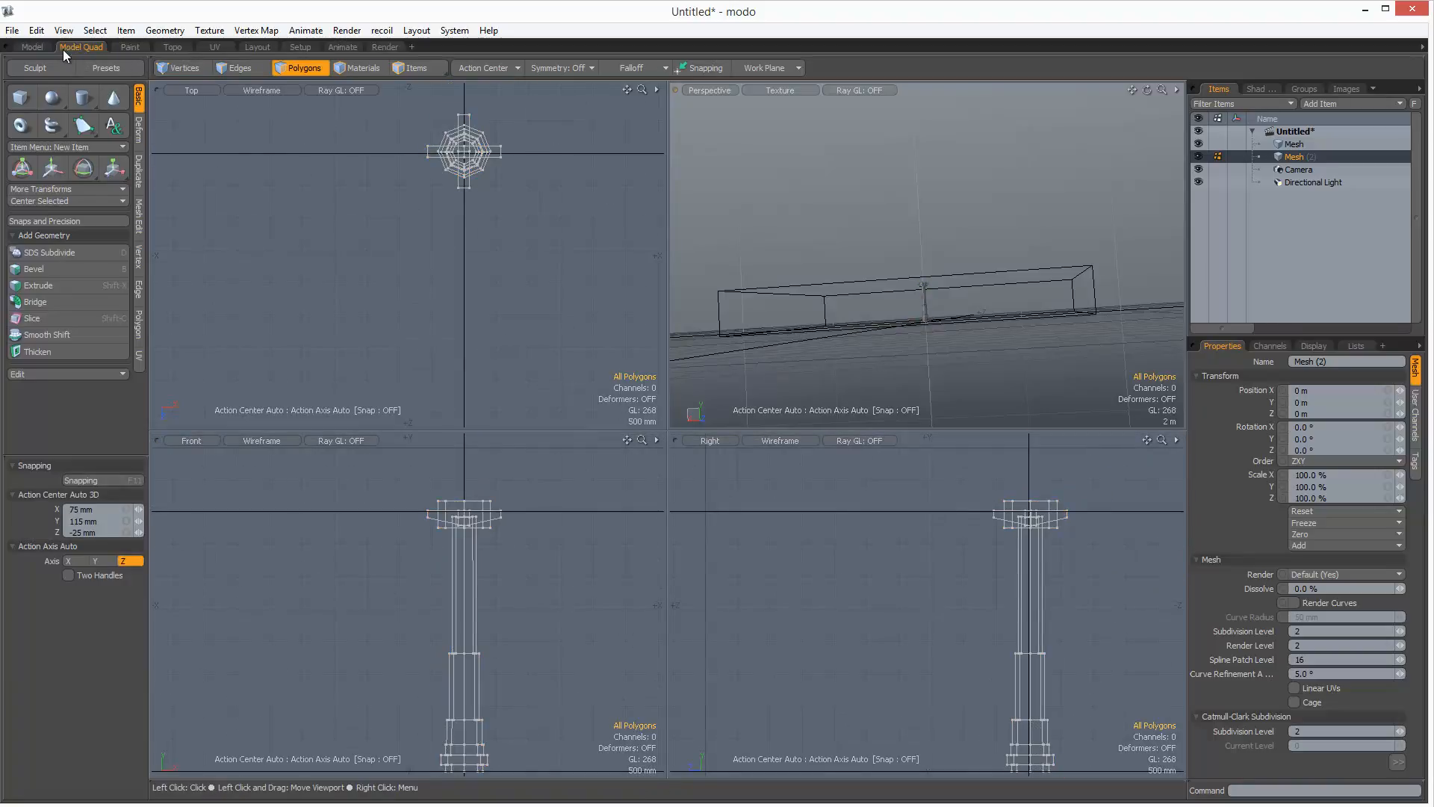
Step: Activate the room and column meshes together and inspect the column inside the room in the single camera view
left_click(32, 46)
left_click(1294, 143, "ctrl")
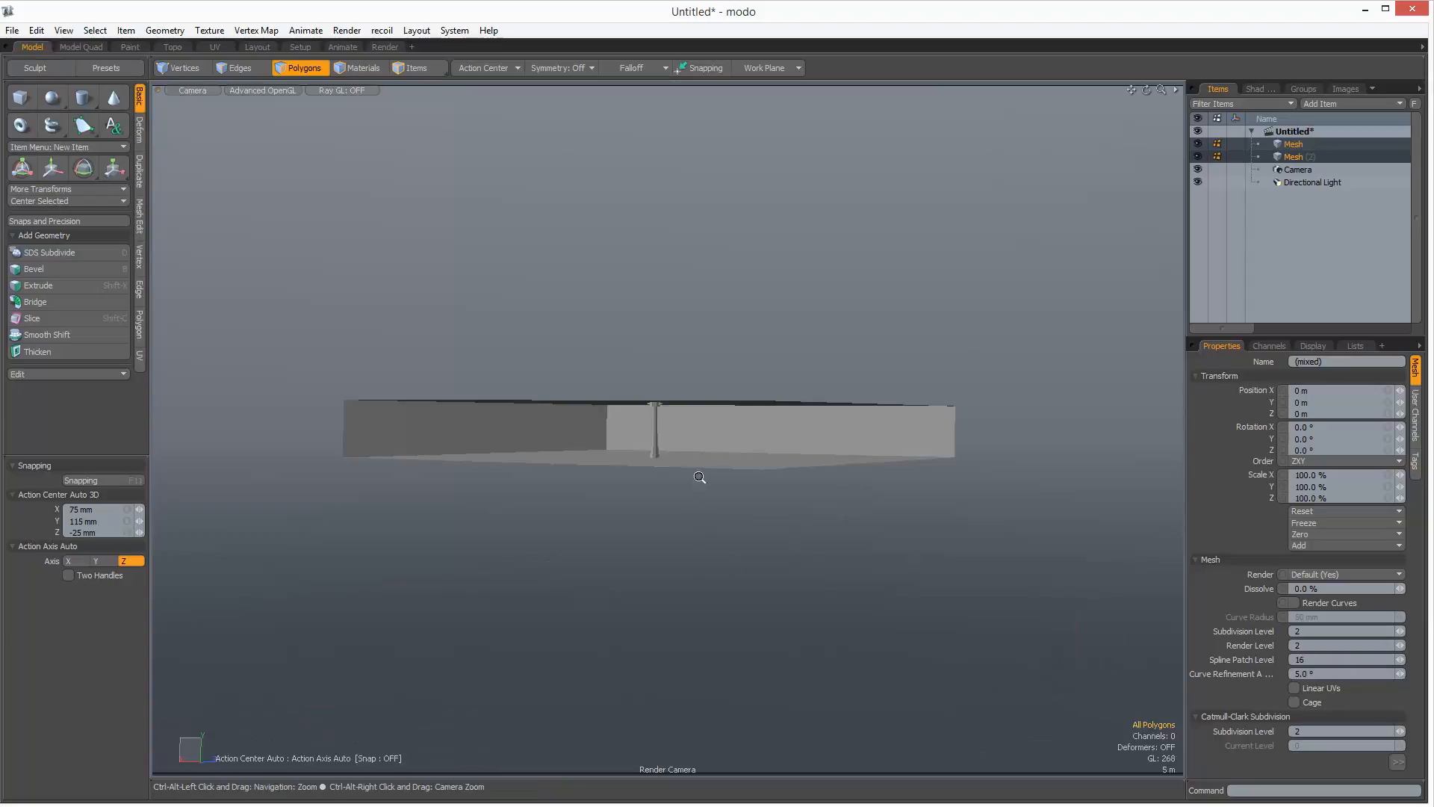
left_click_drag(700, 477, 606, 431)
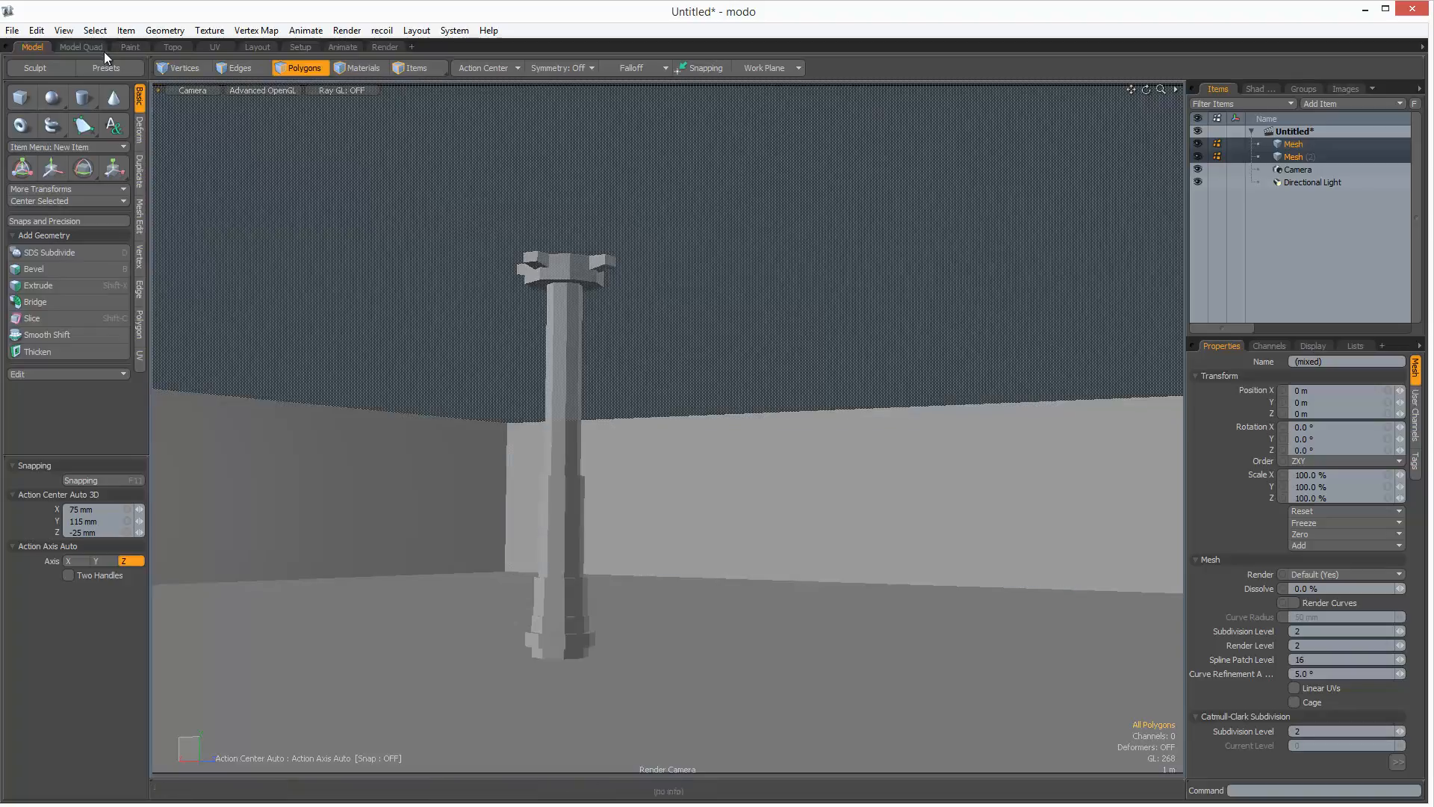
Step: Switch to the four-view layout and move the selected column along Z, away from the room's centre towards one end
left_click(83, 47)
left_click_drag(436, 252, 381, 243)
scroll(514, 217, "down", 4)
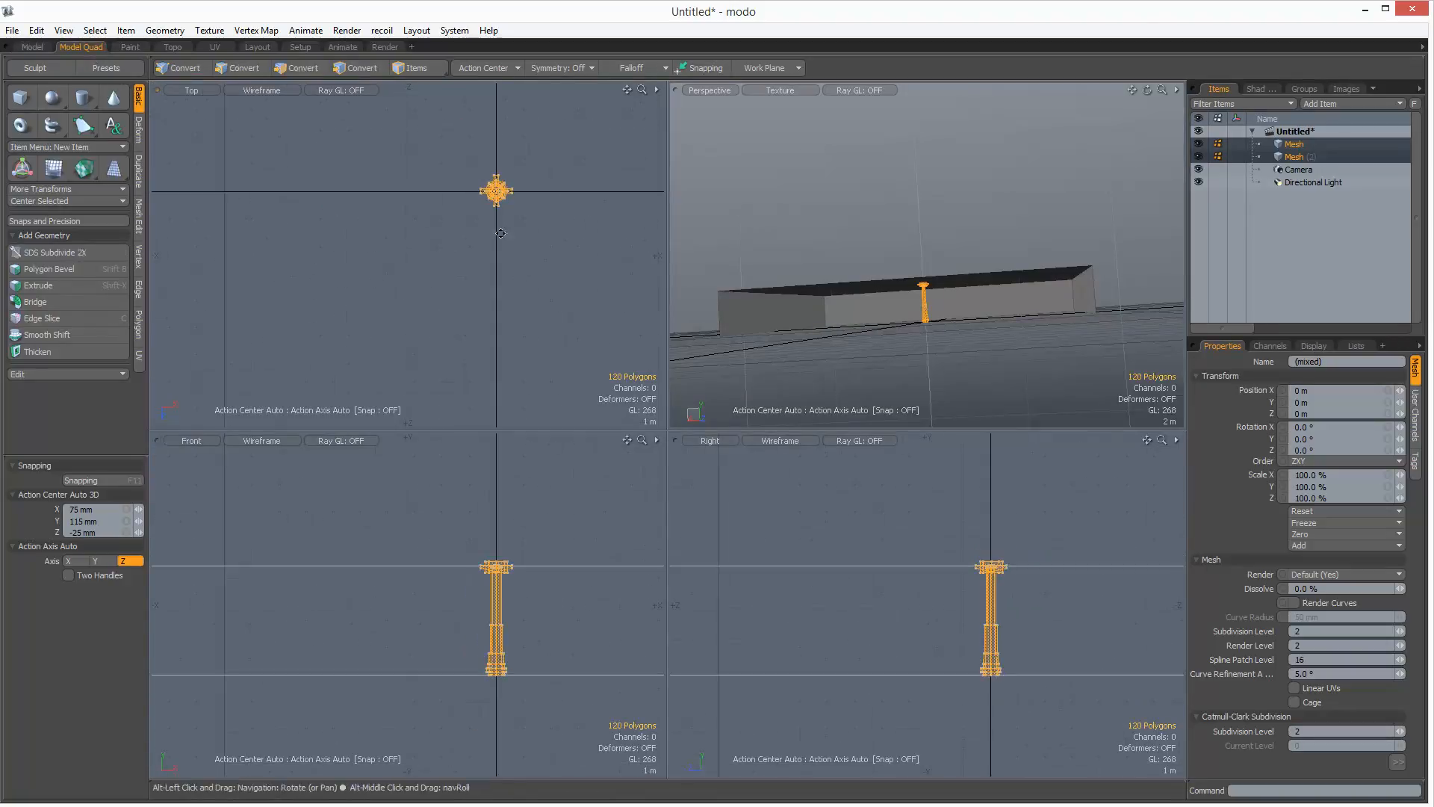
key("w")
mouse_move(514, 217)
left_mouse_down()
mouse_move(472, 257)
mouse_move(476, 347)
left_mouse_up()
scroll(484, 297, "down", 3)
key("space")
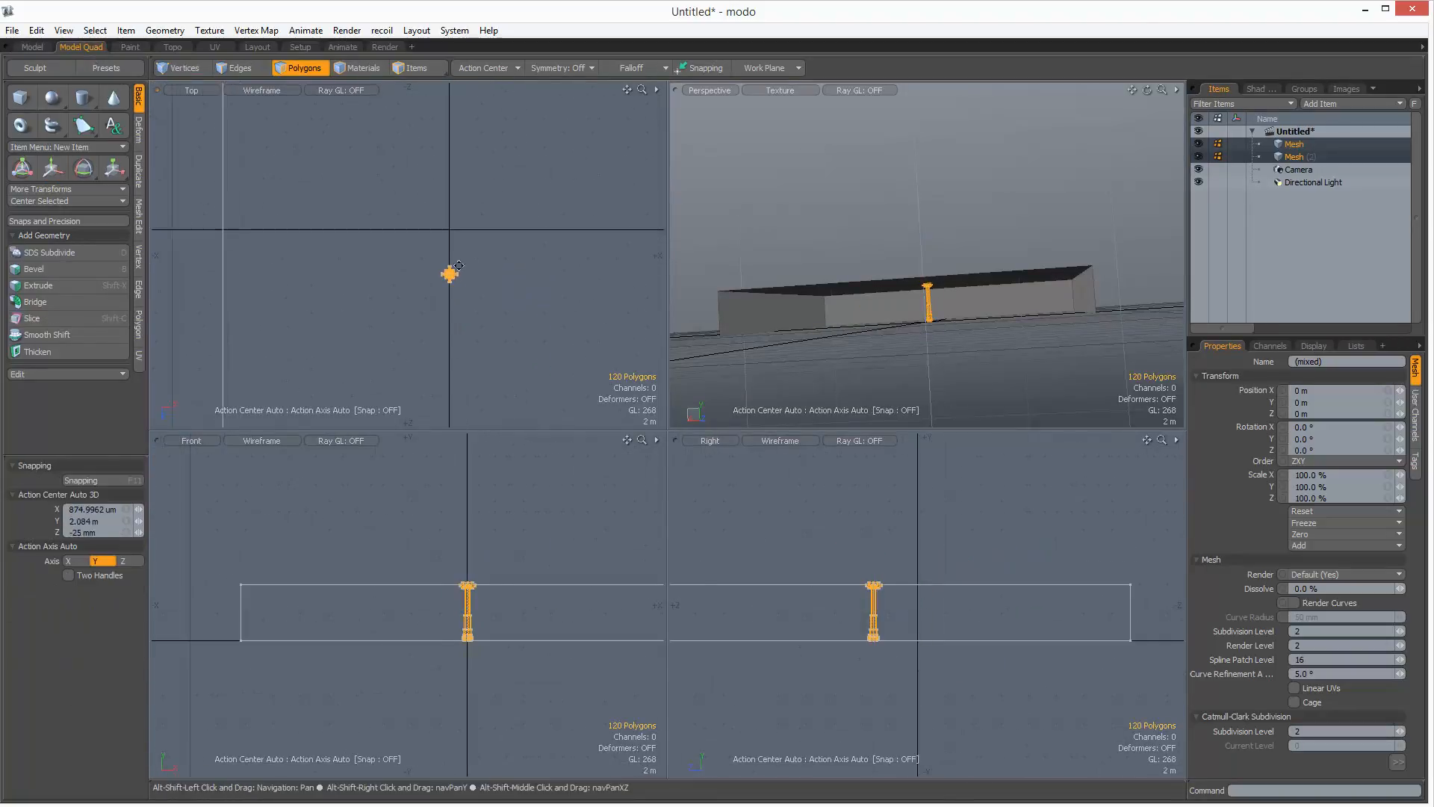
Step: Clone the column three times in a straight row along Z, with an offset of -5.5 m
left_click(138, 172)
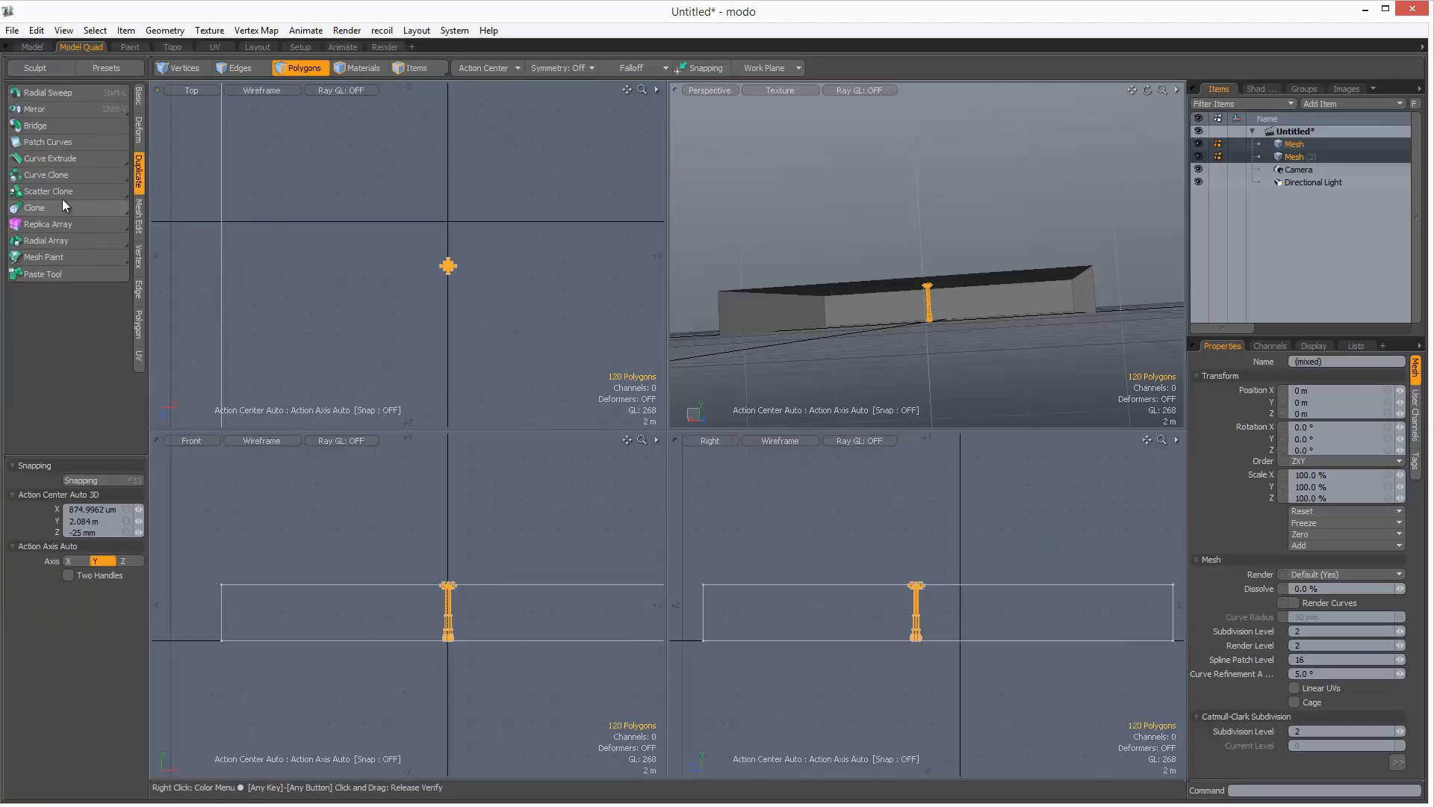
left_click(34, 207)
left_click(474, 272)
key("space")
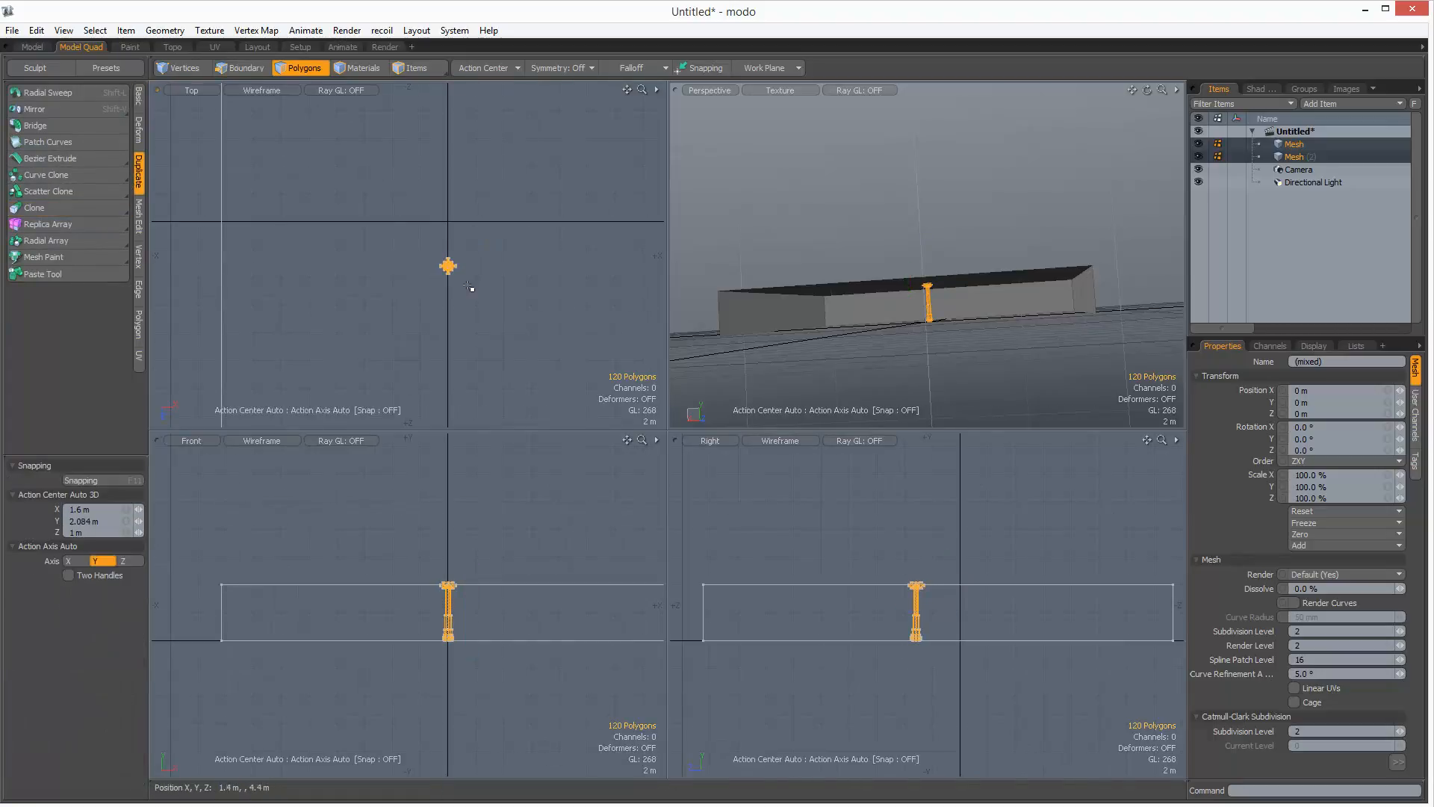
left_click(60, 208)
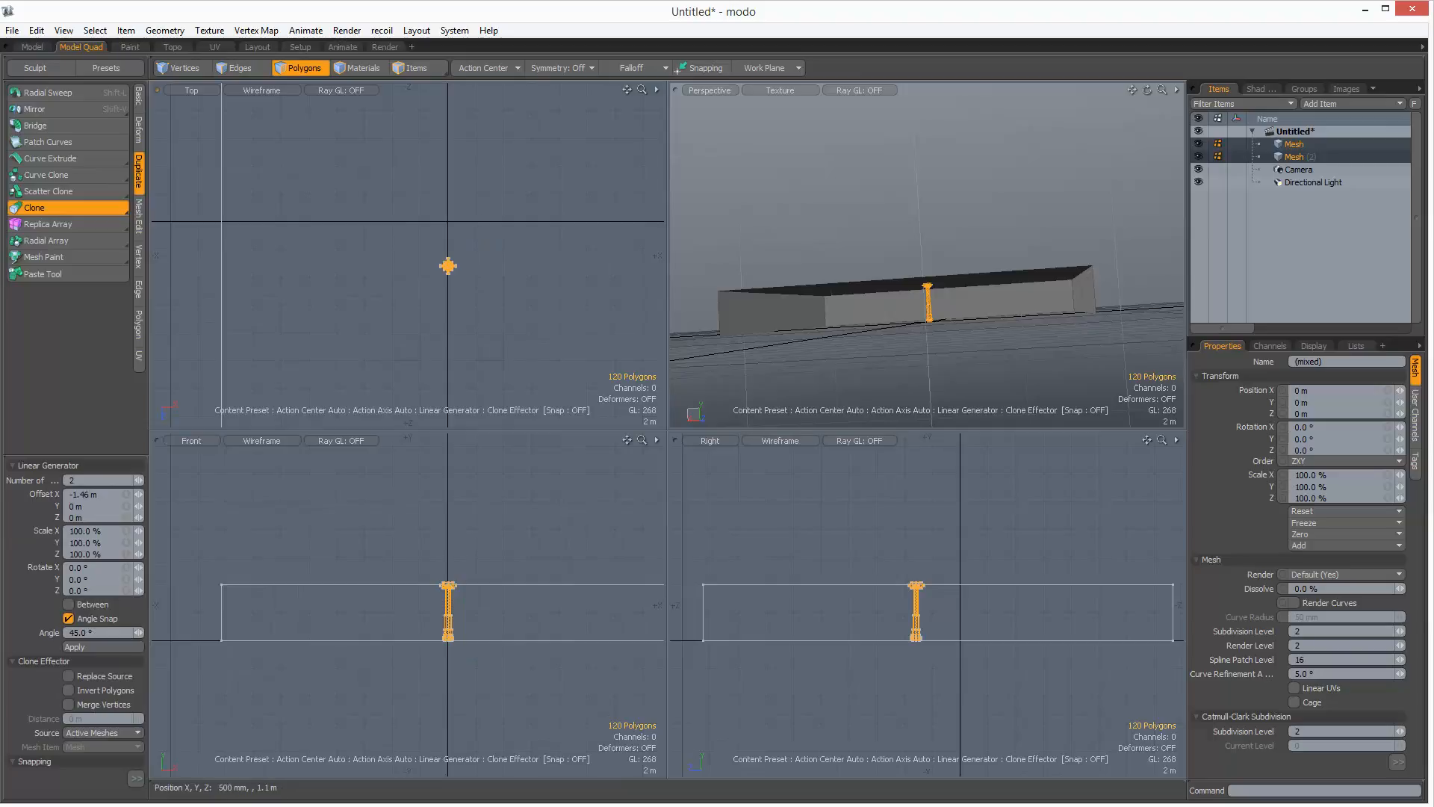
left_click_drag(457, 237, 456, 166)
scroll(455, 270, "down", 2)
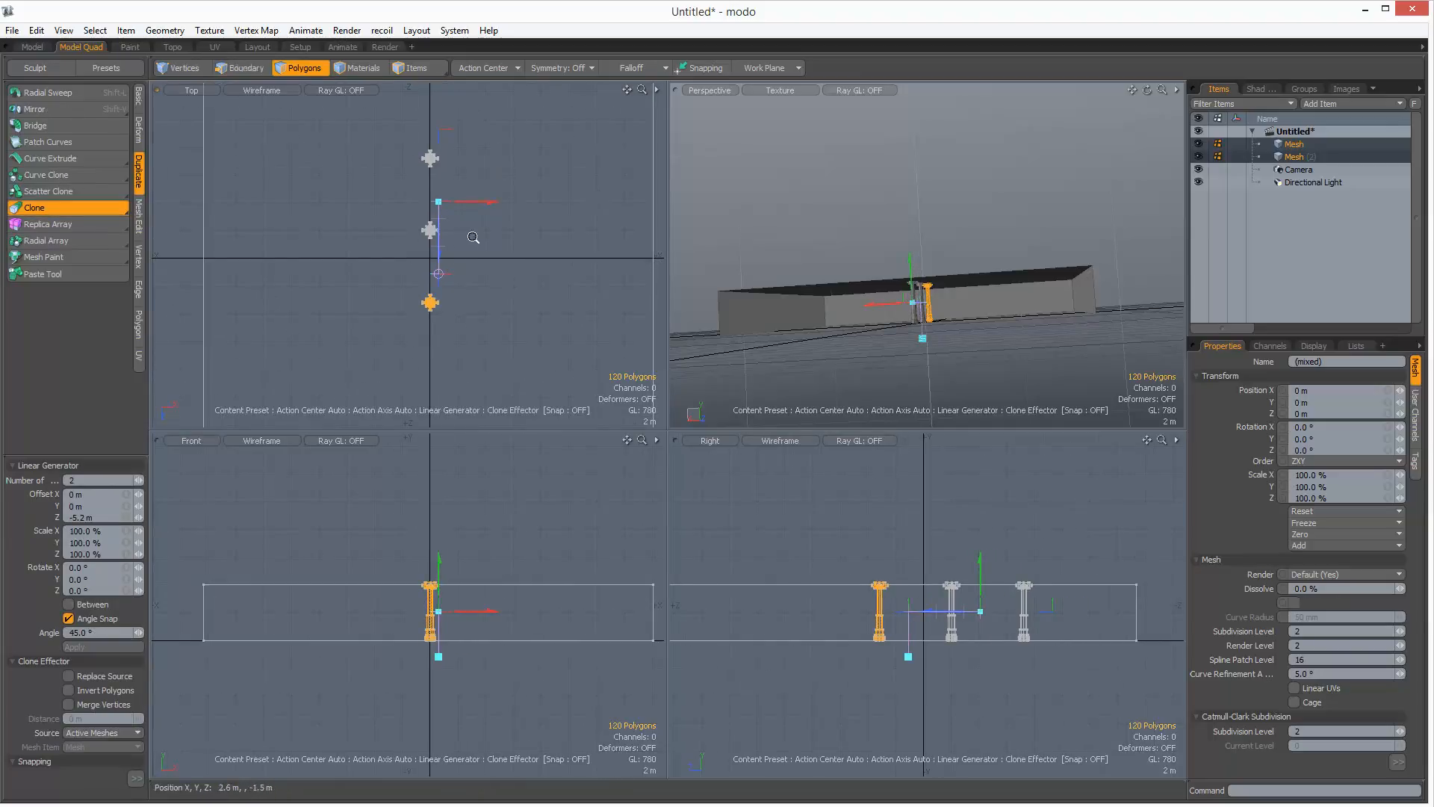
left_click_drag(440, 284, 442, 329)
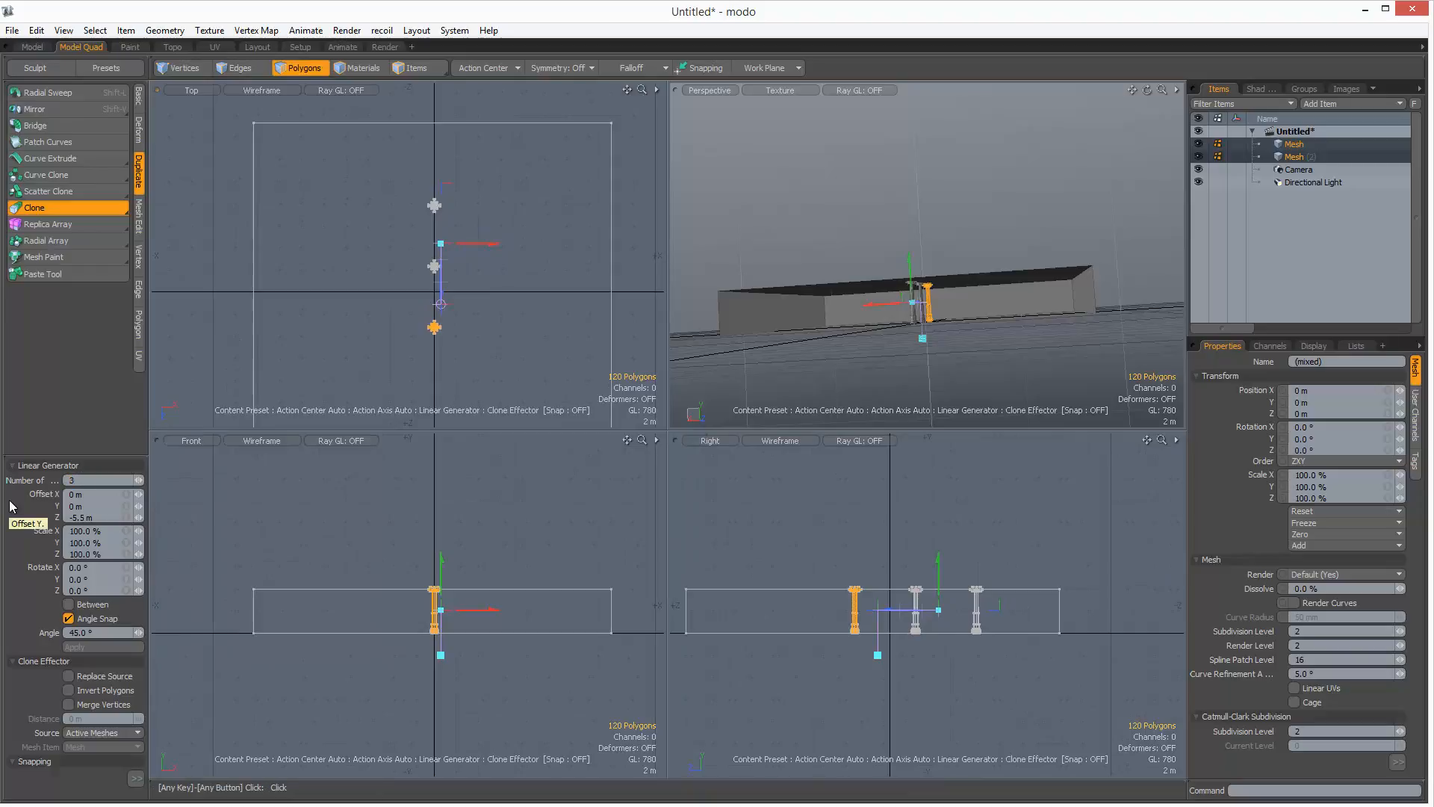
key("space")
Step: Select all four columns and move the row to X of about -6.6 m, roughly centred along the room's depth
right_click(496, 160)
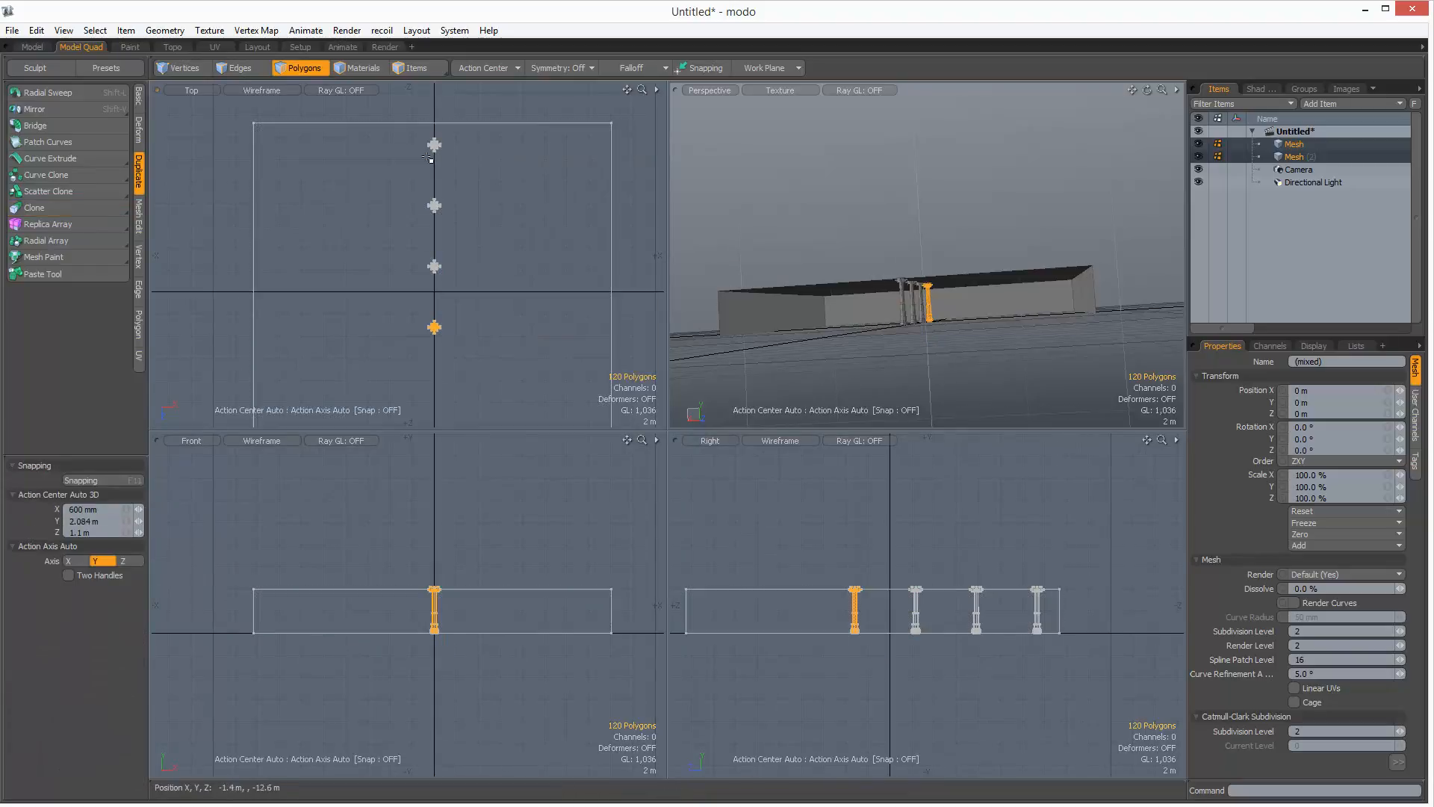
left_click_drag(392, 309, 392, 287)
key("w")
scroll(479, 291, "down", 1)
mouse_move(479, 292)
left_mouse_down()
mouse_move(478, 247)
mouse_move(463, 318)
left_mouse_up()
key("space")
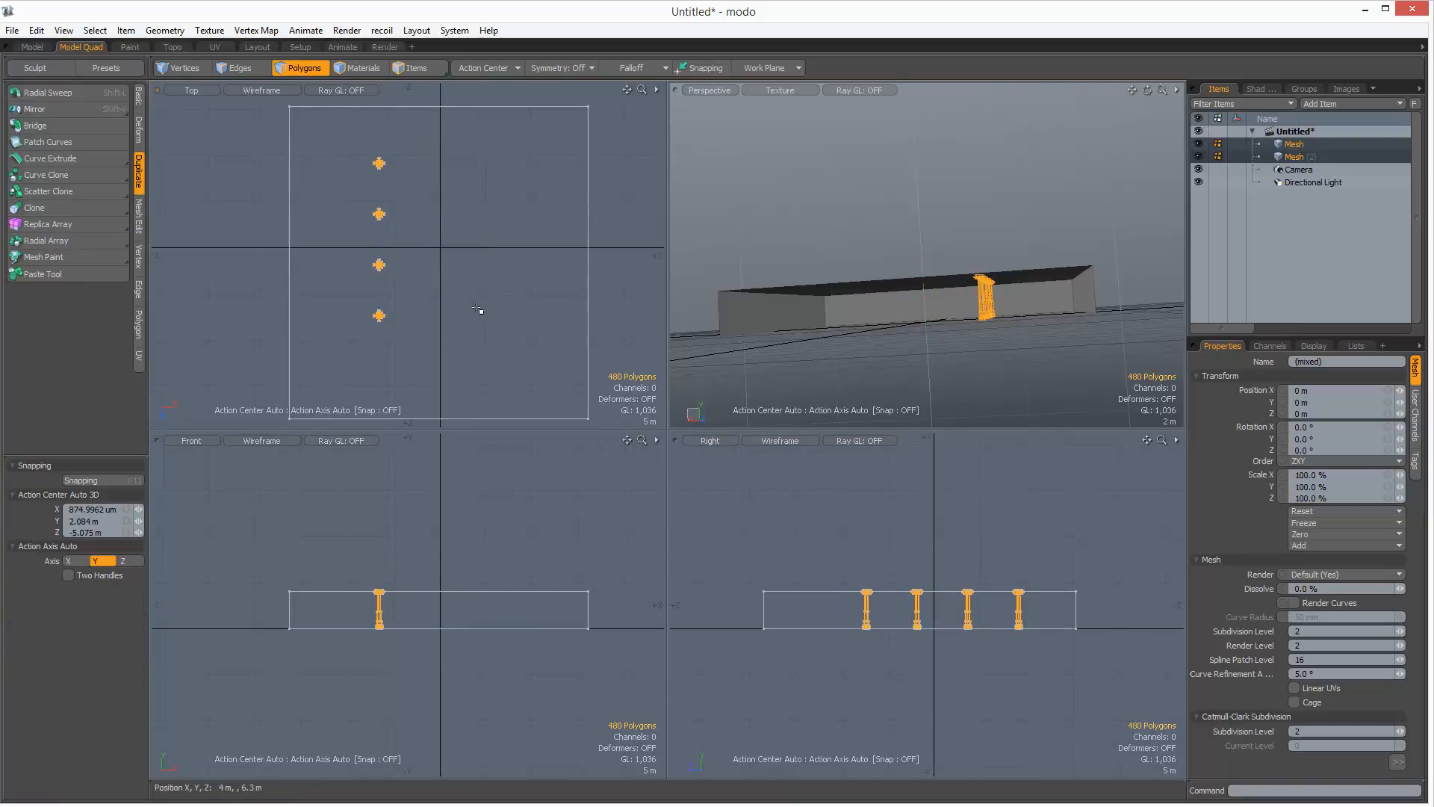
Step: Duplicate the row of four columns, place the copy on the opposite side of the central axis, and clear the selection
key("y")
left_click_drag(432, 240, 538, 264)
key("space")
left_click(523, 307)
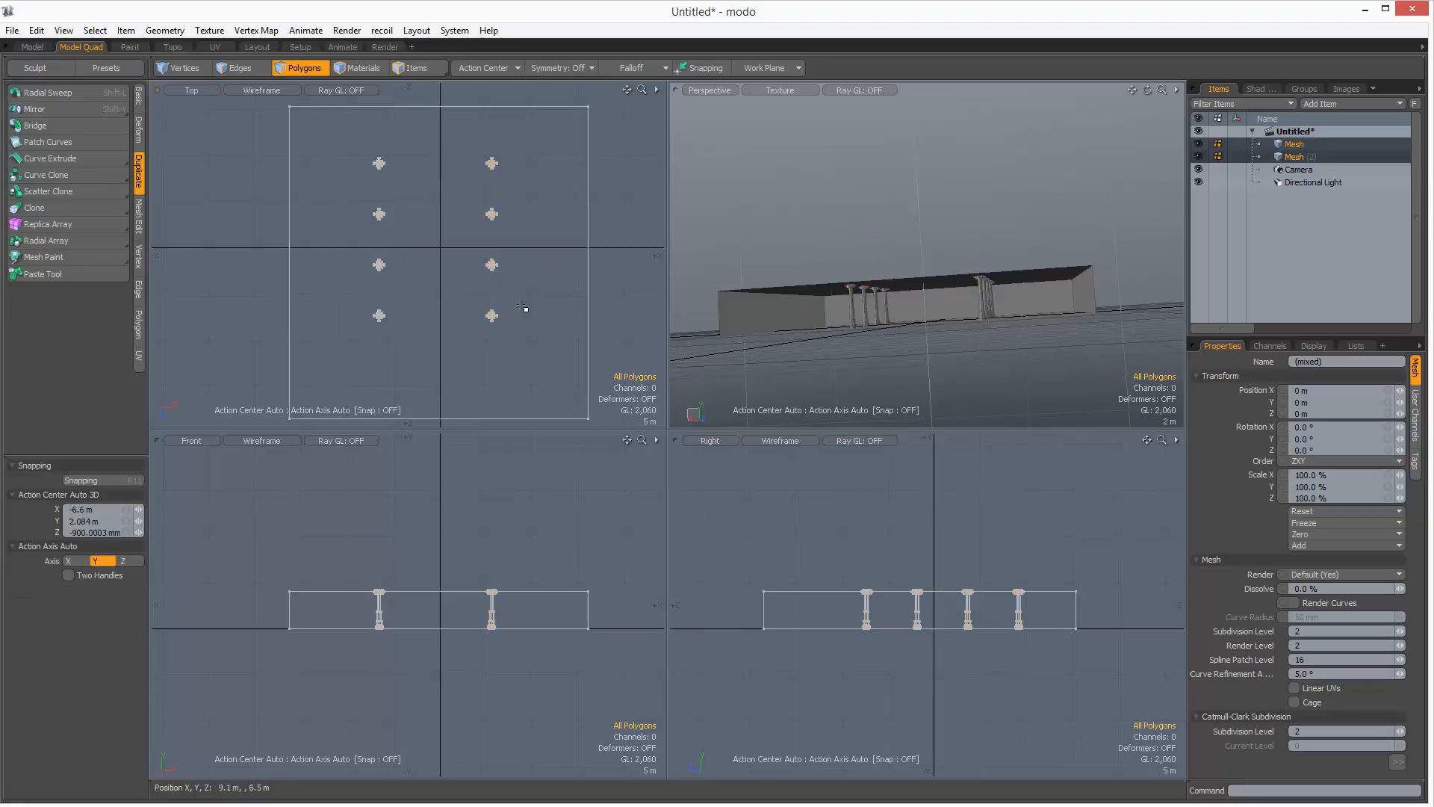
Step: Draw a cylinder with a radius of about 4.1 m at the centre of the room between the two column rows
left_click(458, 267)
key("a")
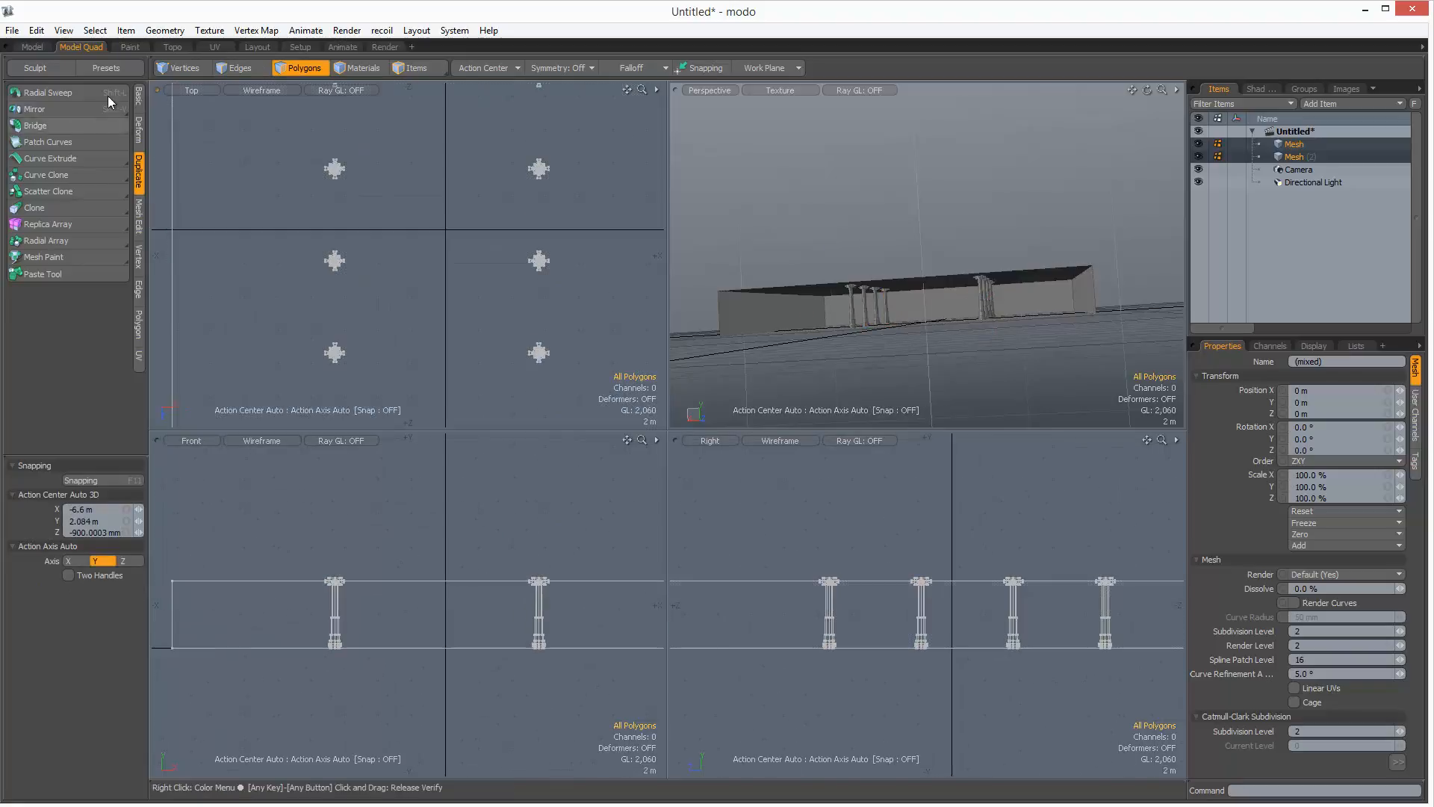
key("alt+Tab")
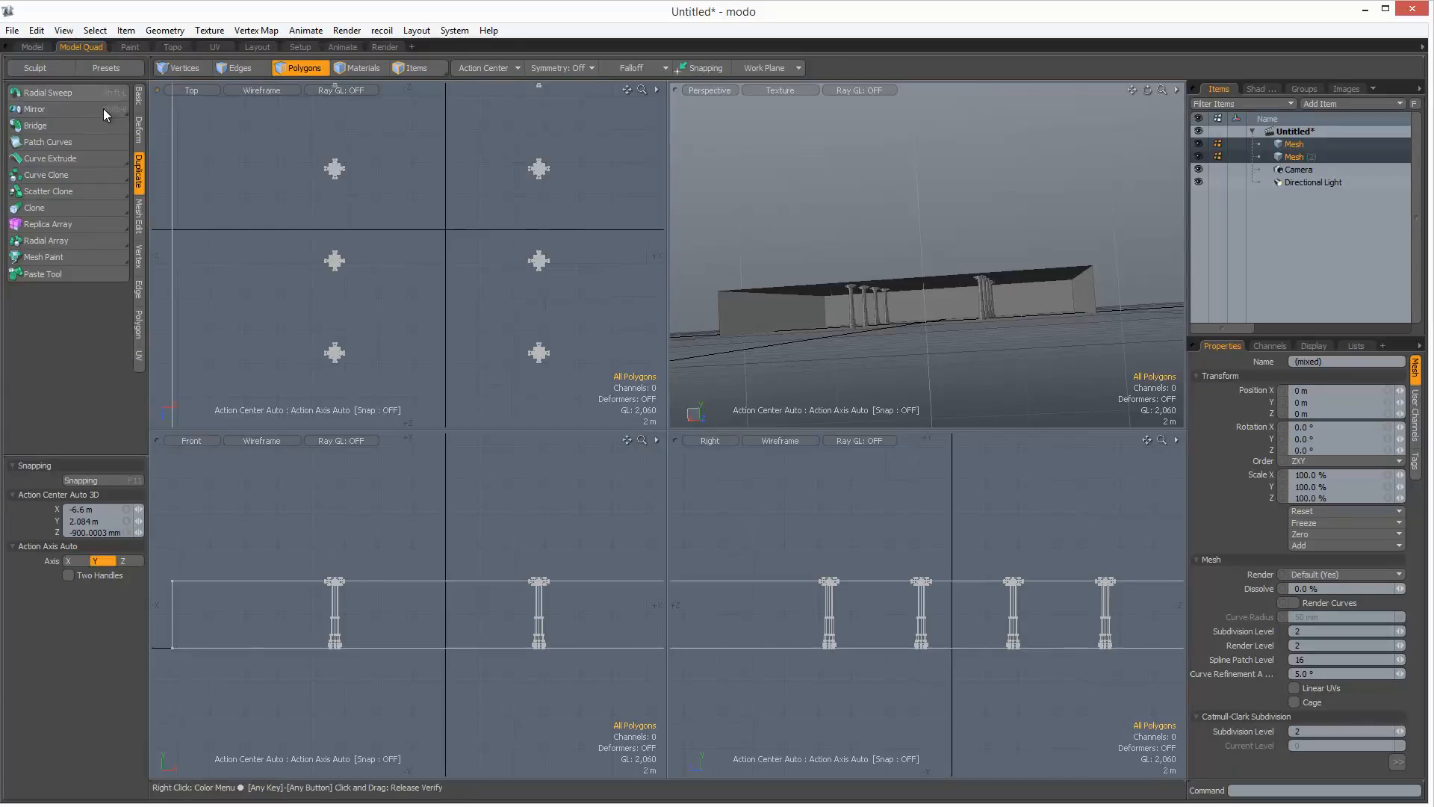
left_click(139, 104)
left_click(83, 101)
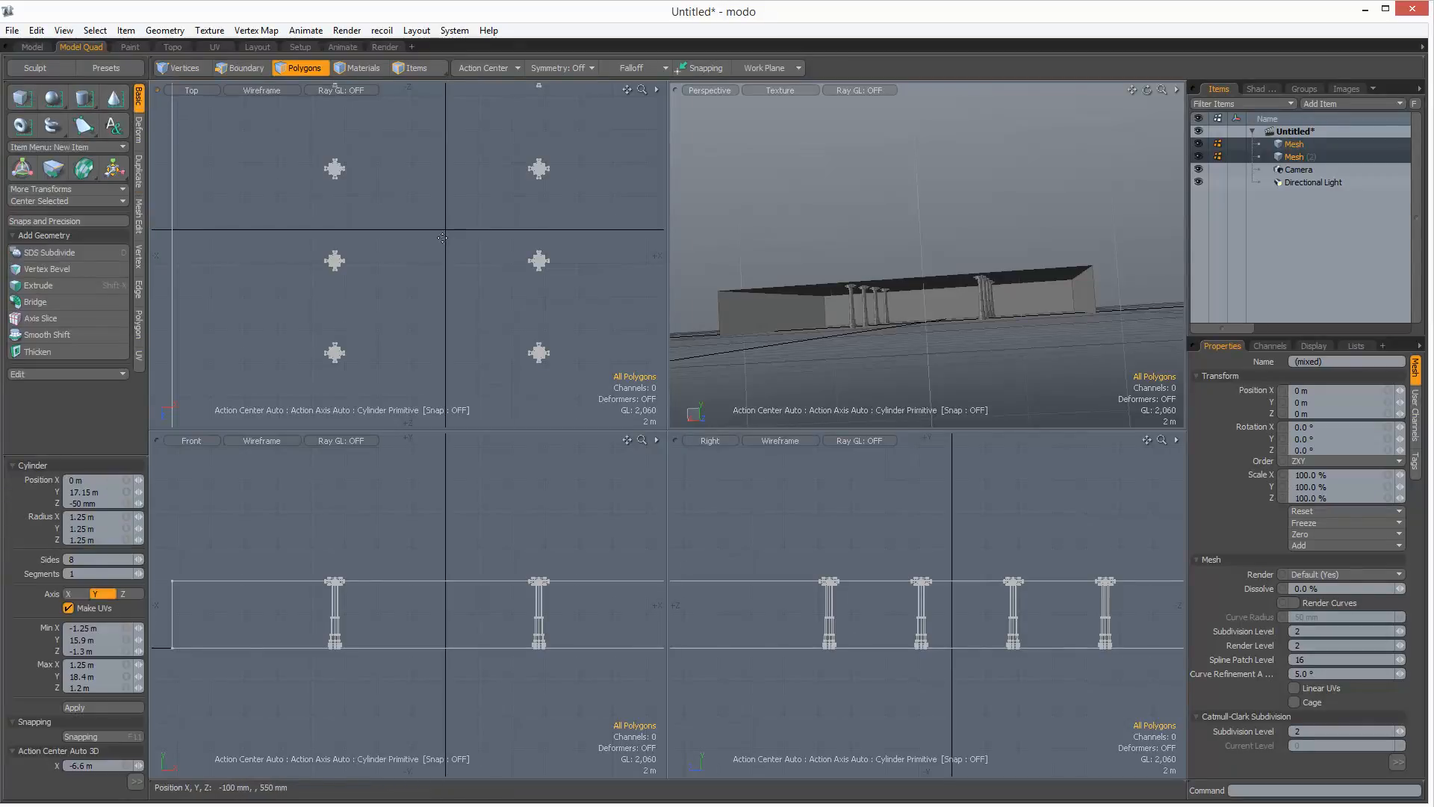
left_click_drag(445, 235, 514, 236)
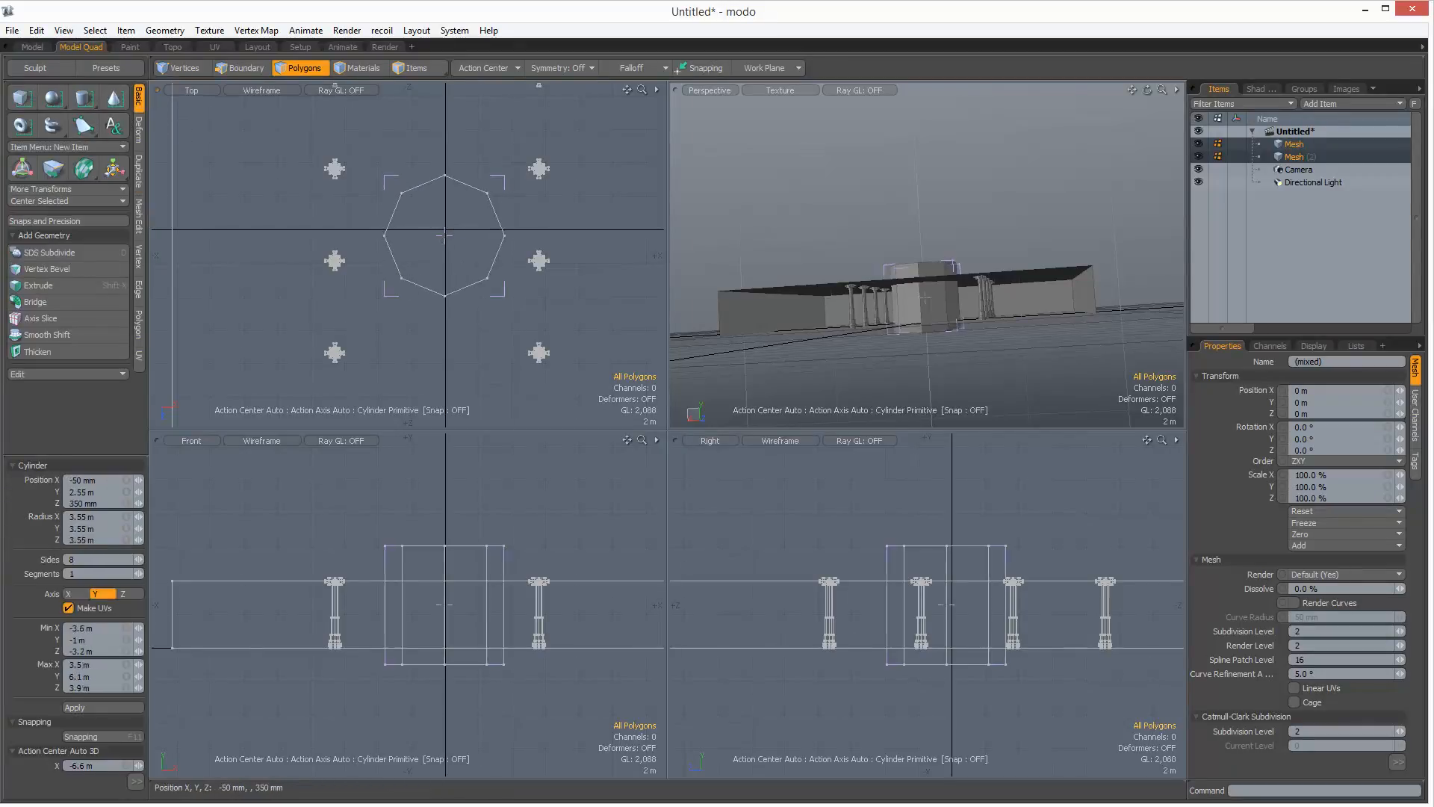
Step: Set the cylinder's sides to 20 and lower its top to 250 mm, forming a flat disc at floor level
left_click(94, 559)
type("12")
key("Return")
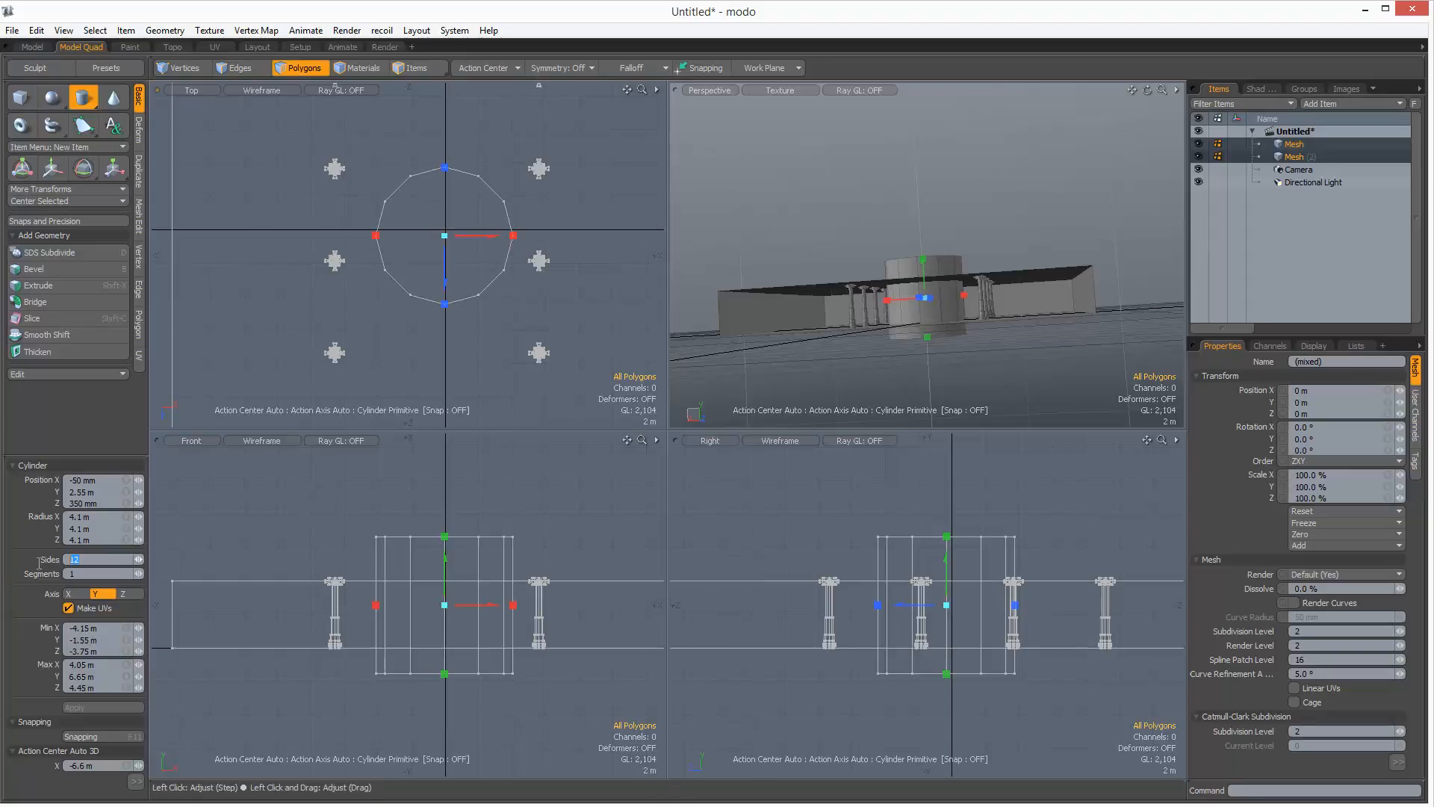
key("Return")
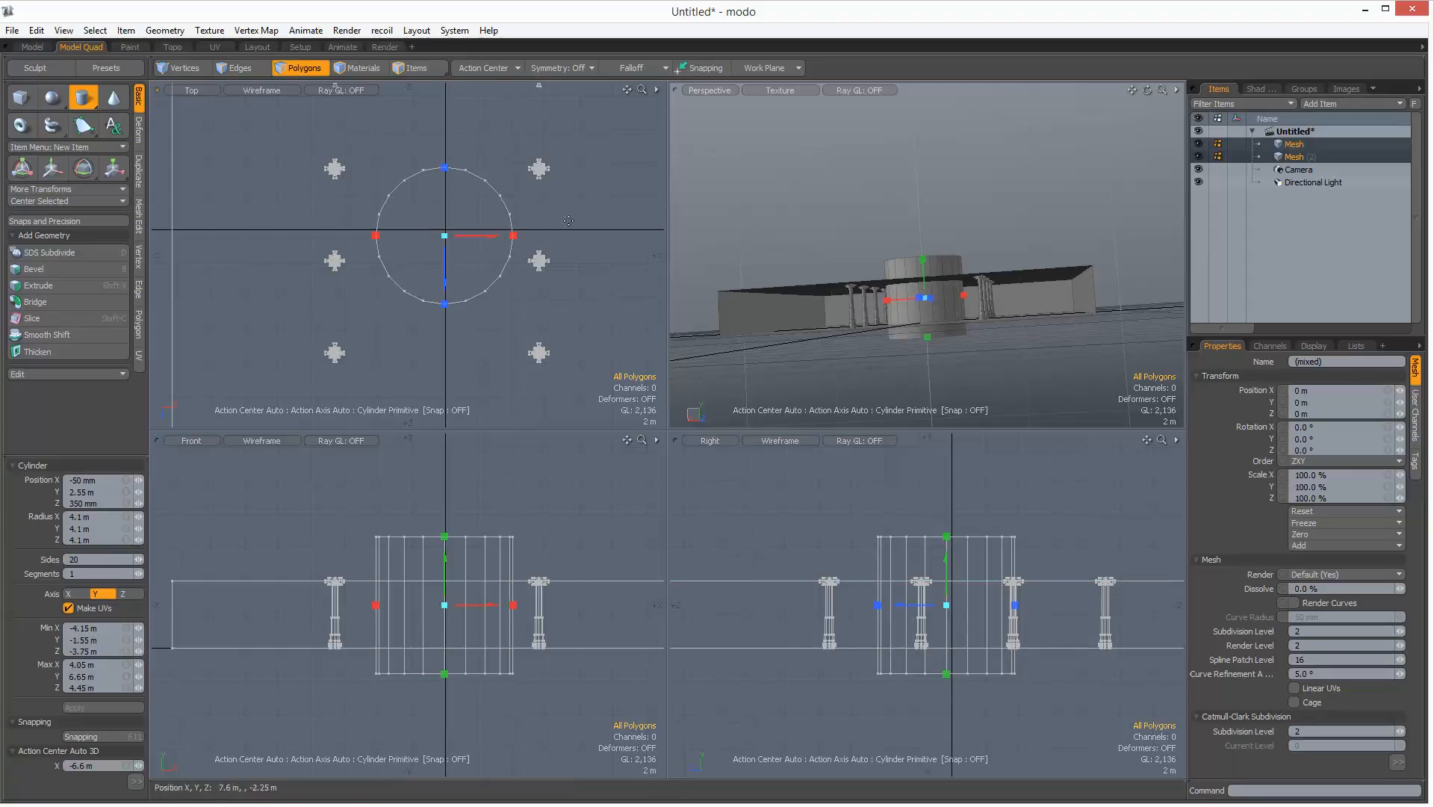
left_click_drag(445, 536, 445, 652)
key("q")
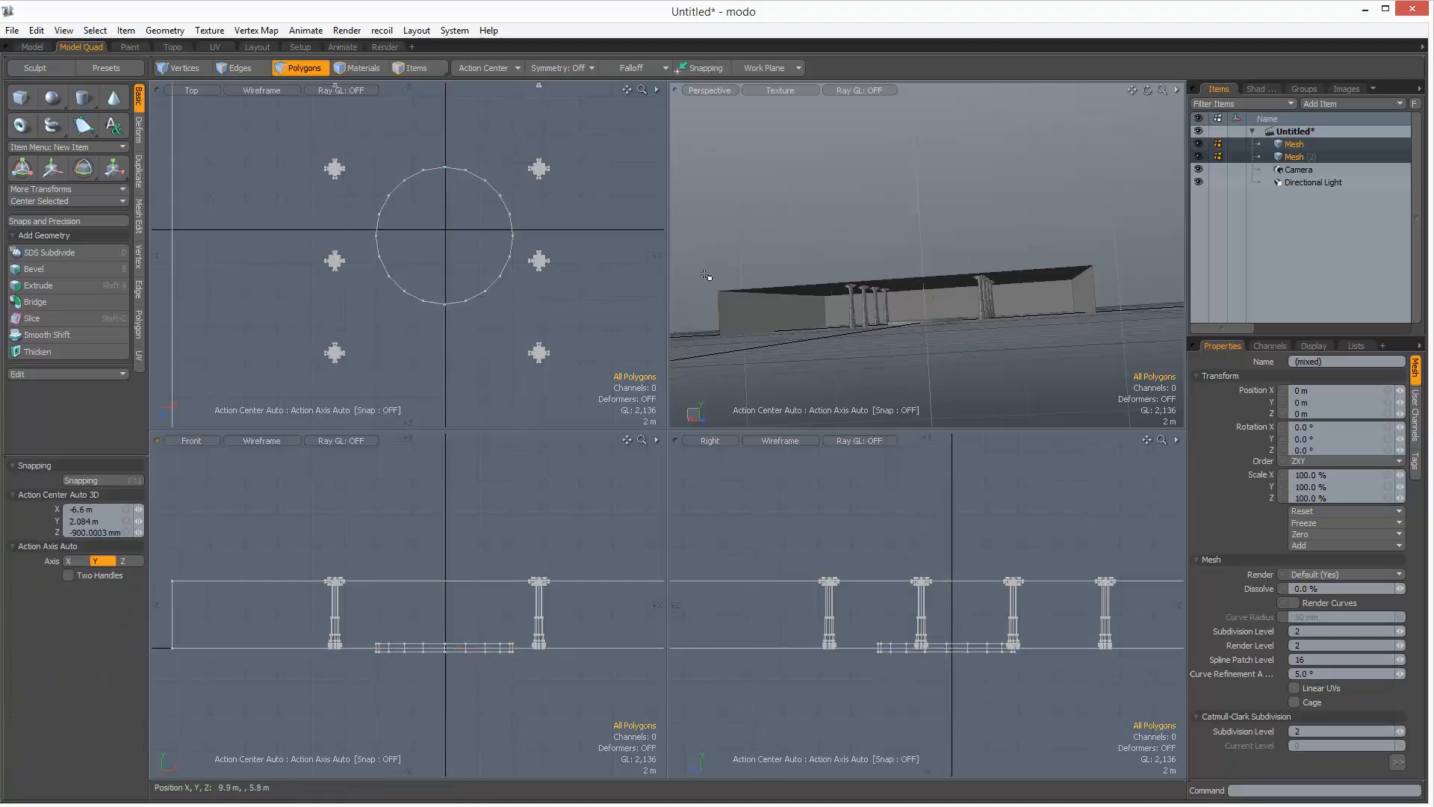
Step: Select the disc's top face, inset it slightly with Polygon Bevel and raise it to form the first upper step
left_click_drag(807, 295, 954, 333)
left_click(954, 333)
key("w")
key("shift+a")
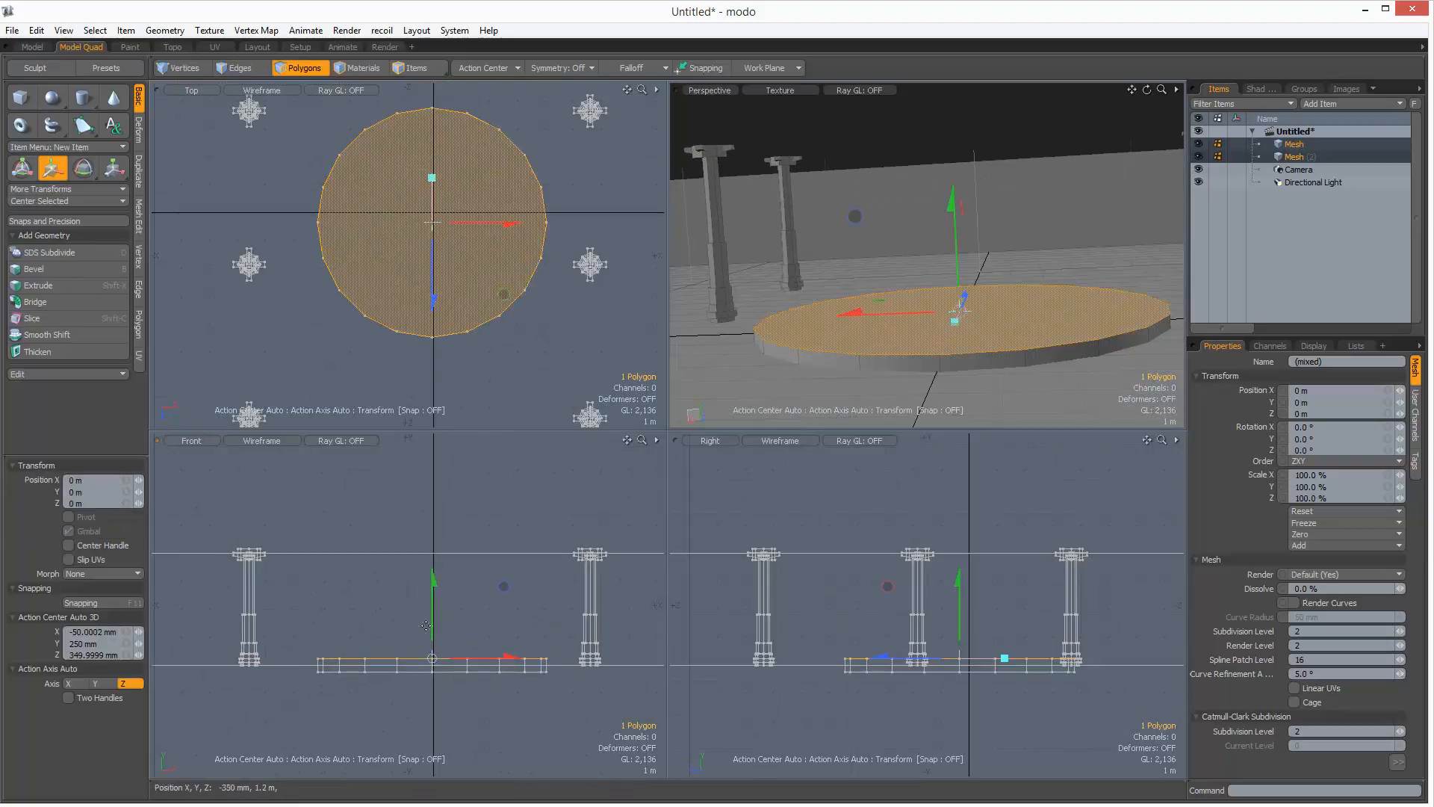
key("b")
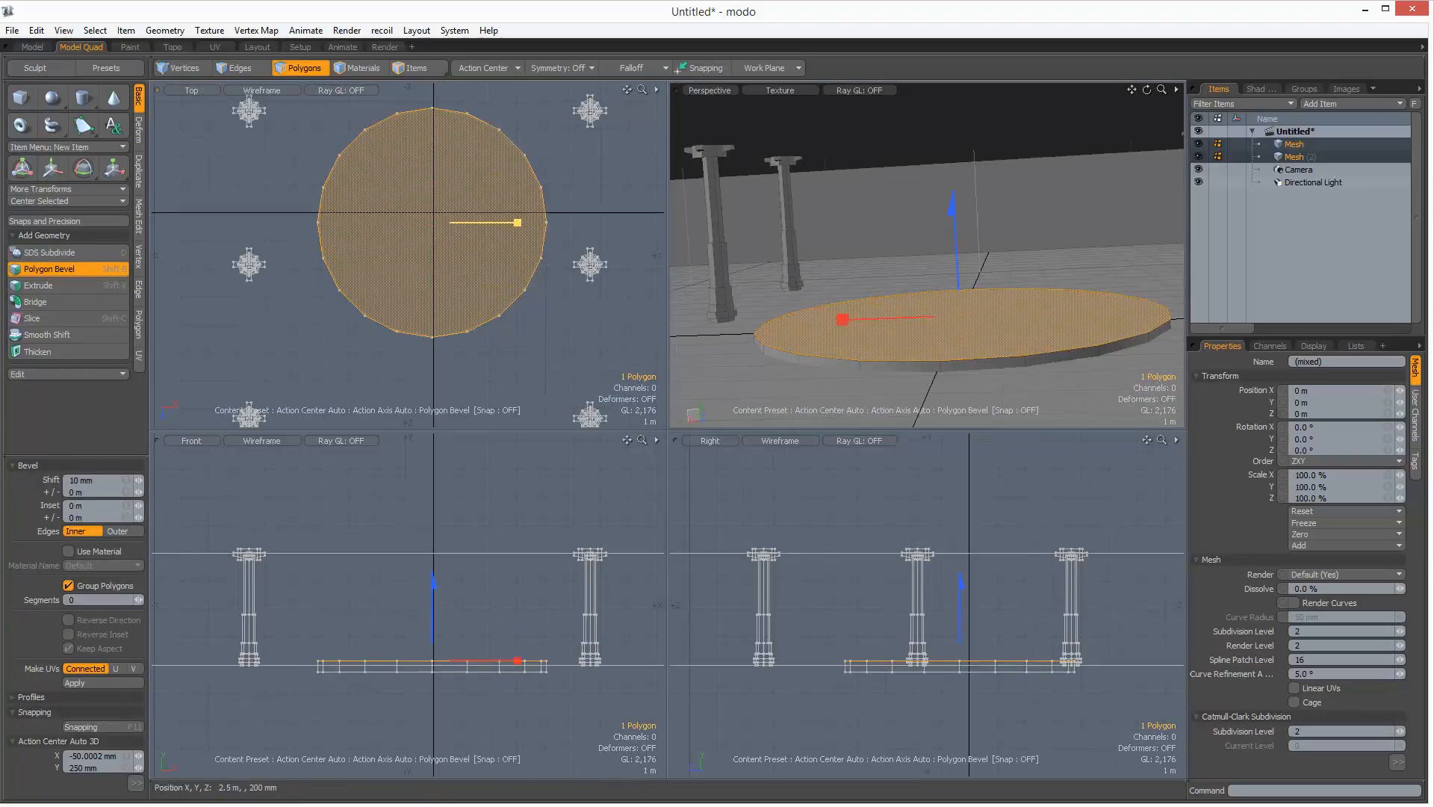
left_click_drag(518, 222, 497, 221)
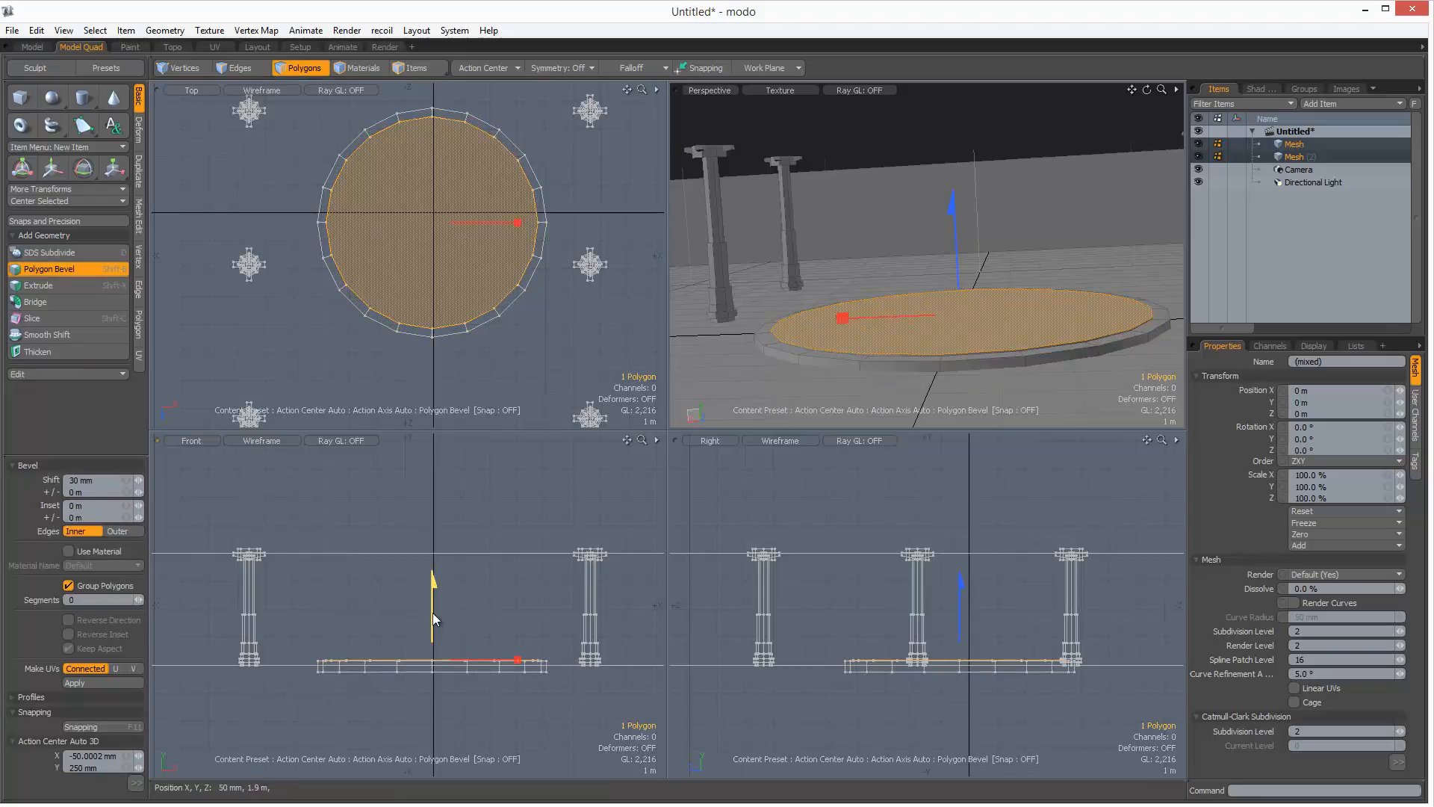
left_click_drag(436, 602, 435, 605)
key("ctrl+z")
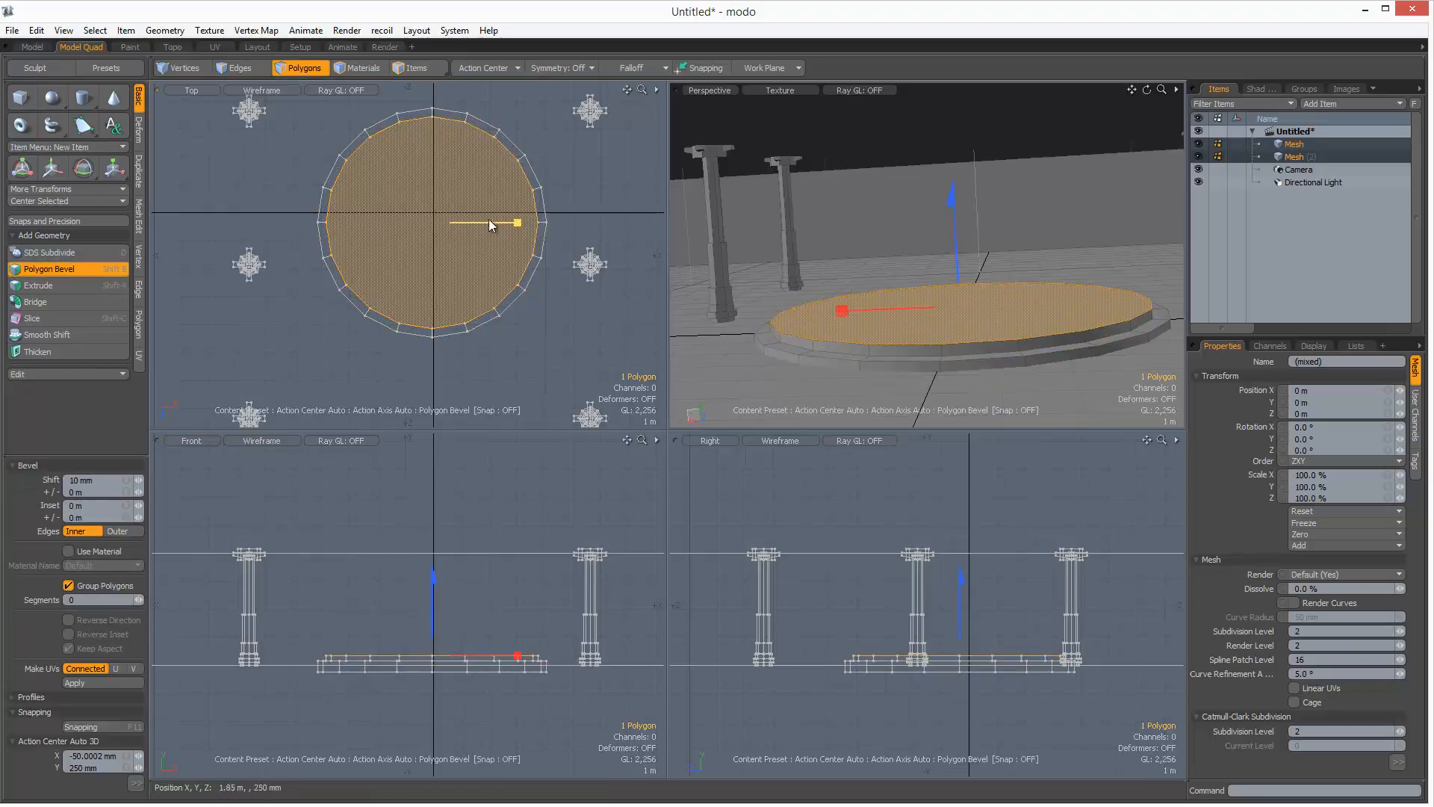
Step: Inset the top face another 290 mm and raise it 150 mm to add the next step
left_click_drag(496, 222, 496, 223)
key("space")
key("b")
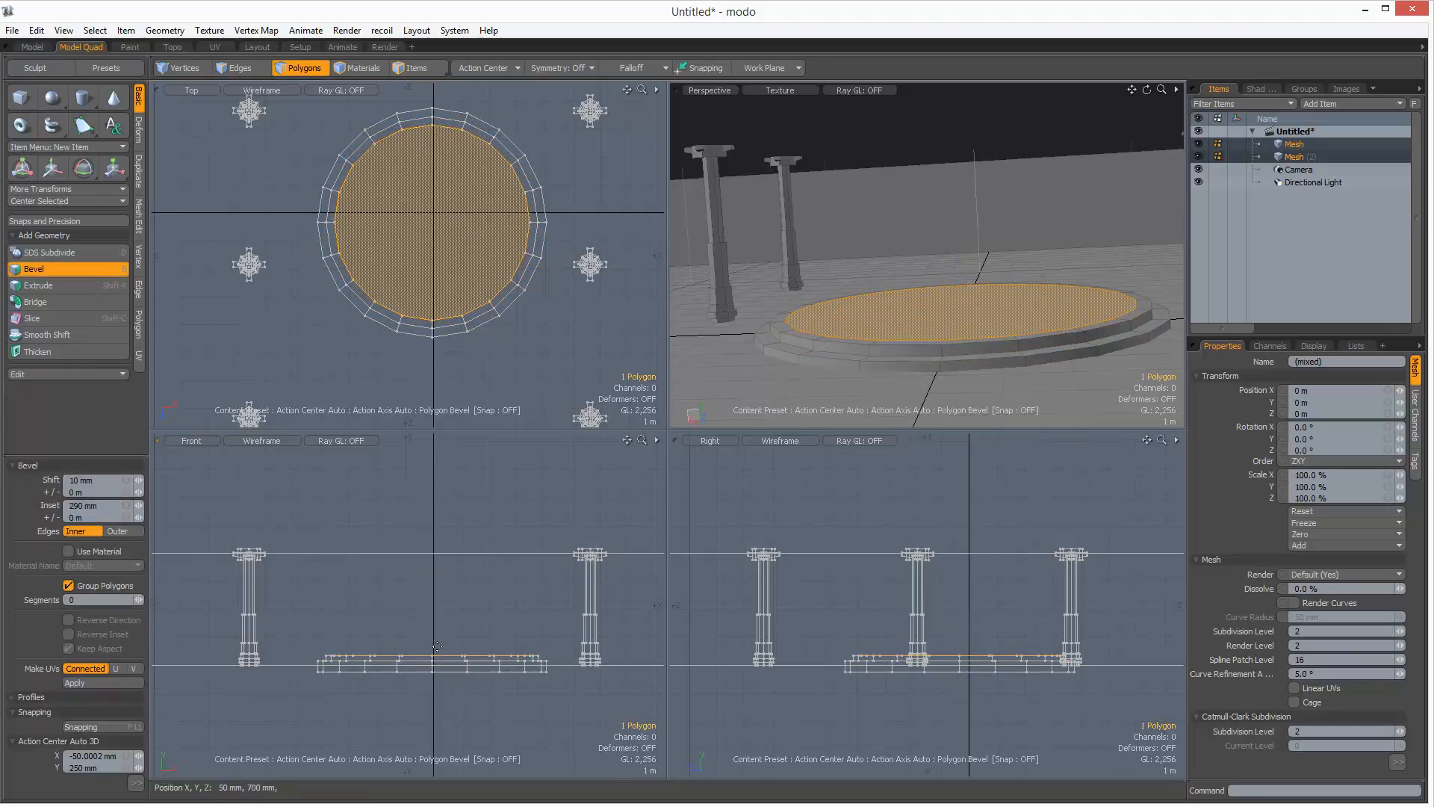
left_click_drag(433, 631, 436, 625)
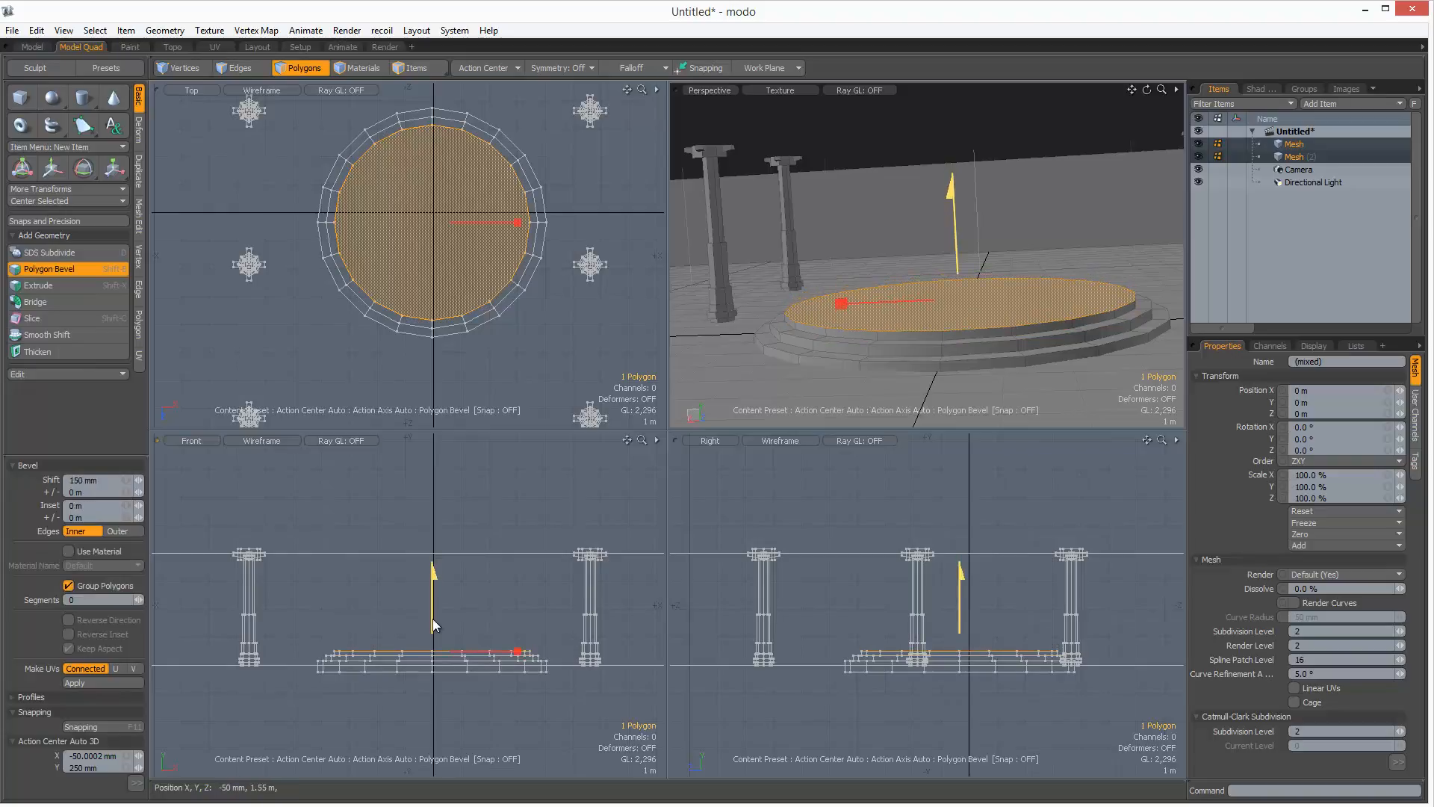
key("space")
Step: Bevel the top face inward and upward once more, matching the previous steps, to add the uppermost tier
key("b")
left_click_drag(499, 222, 482, 223)
key("space")
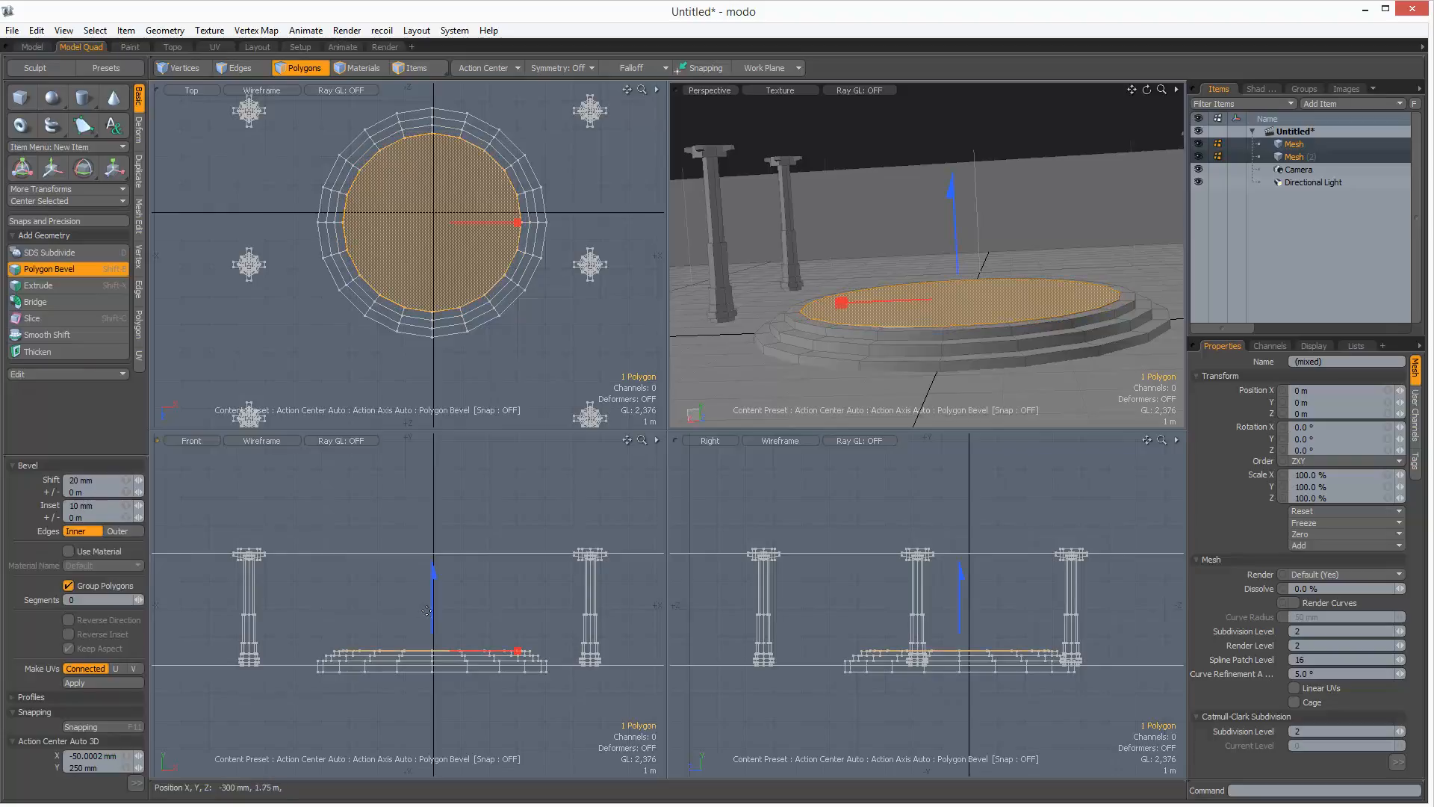
key("space")
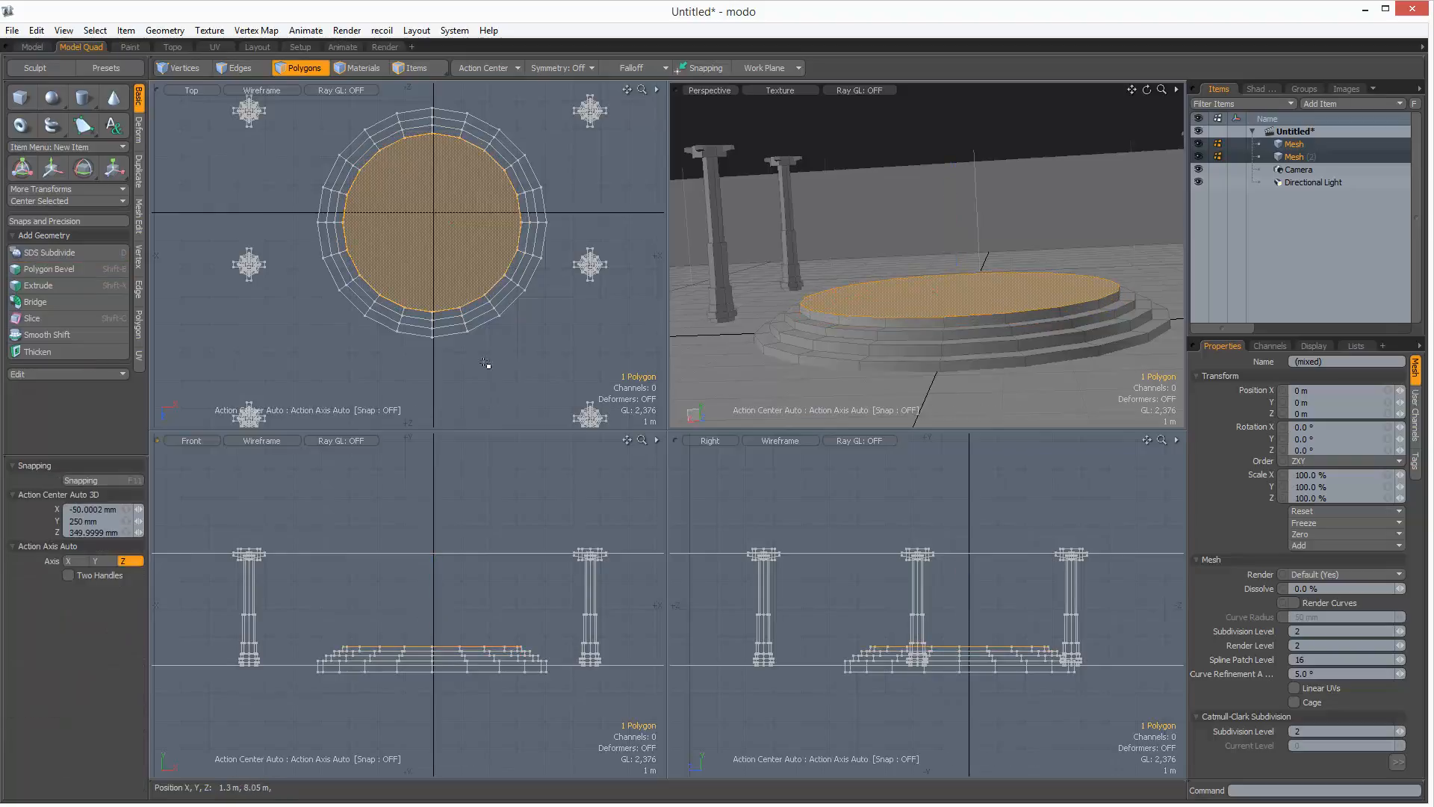
Step: Inset the platform's top face by 200 mm without raising it, and clear the polygon selection
key("shift+b")
left_click_drag(841, 295, 856, 294)
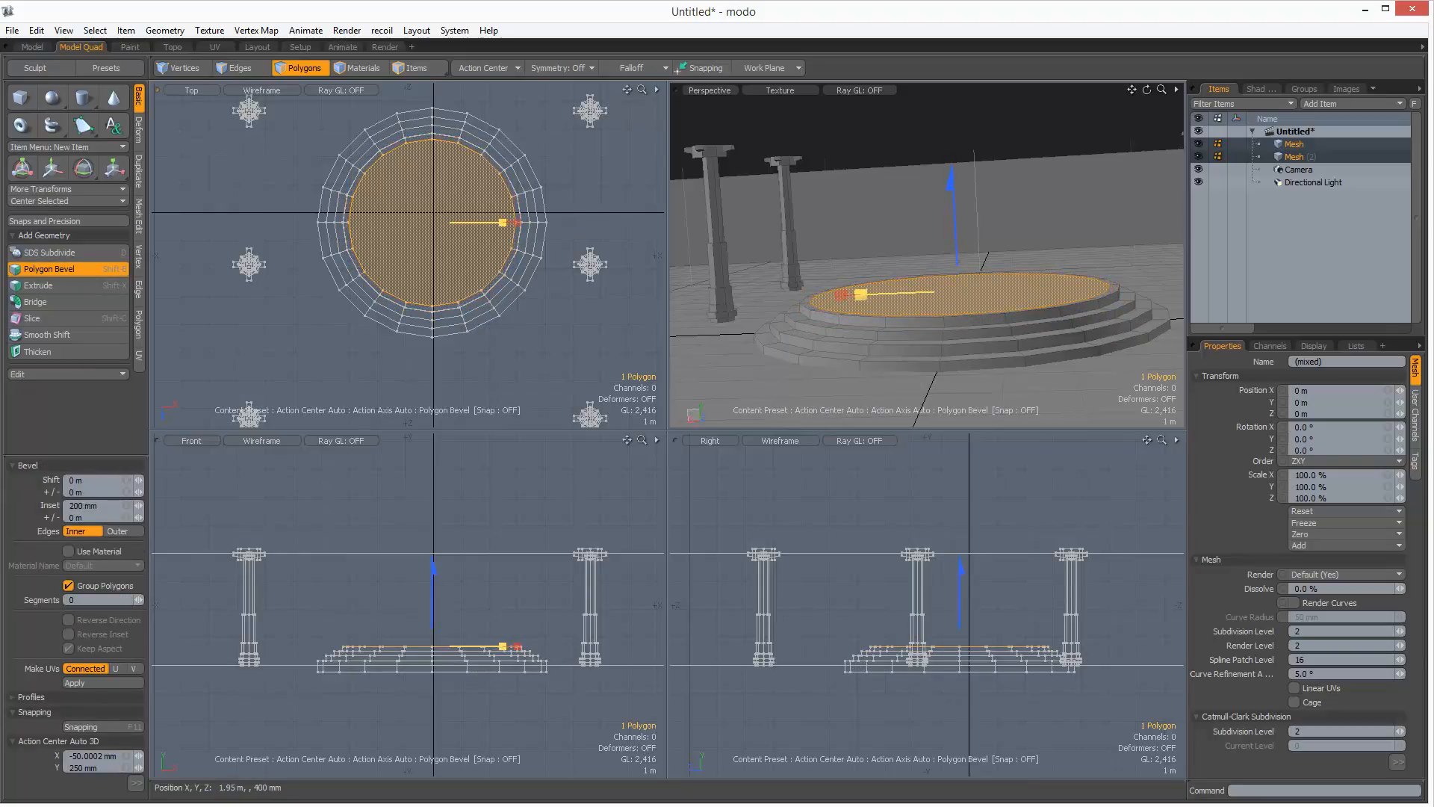
key("space")
left_click(523, 130)
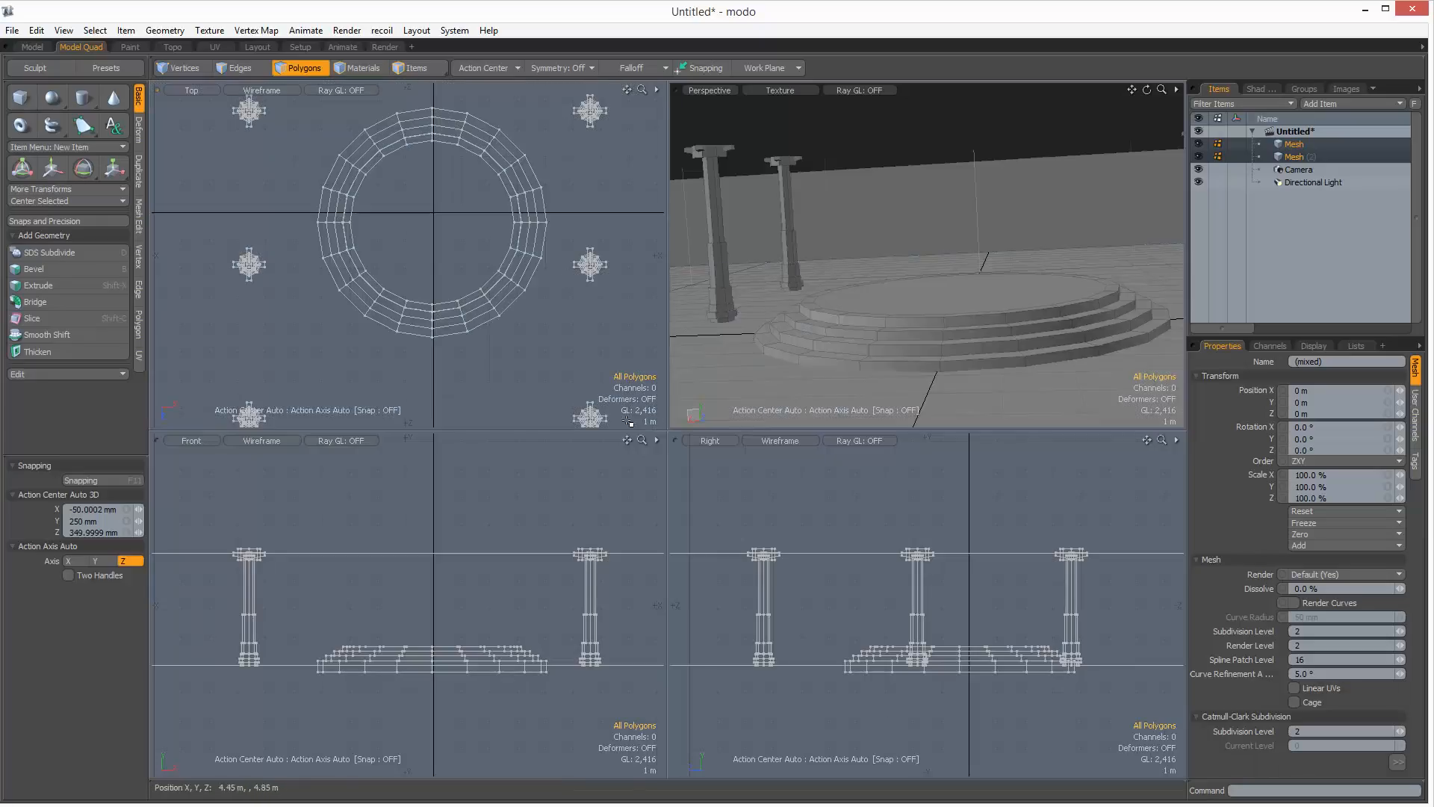
Step: Duplicate the whole stepped platform in place and scale the copy horizontally to about 60%
left_click_drag(832, 234, 657, 261)
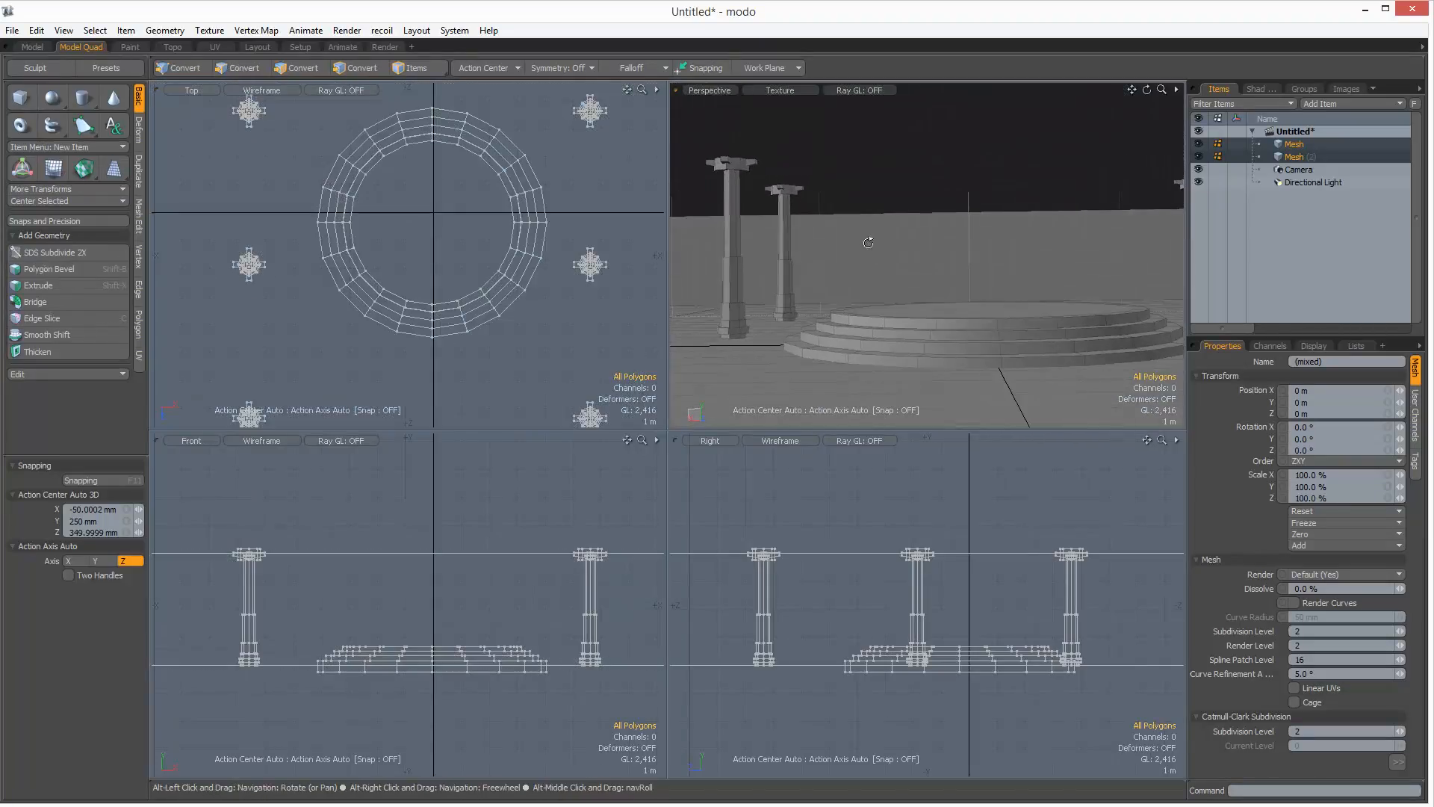
double_click(507, 239)
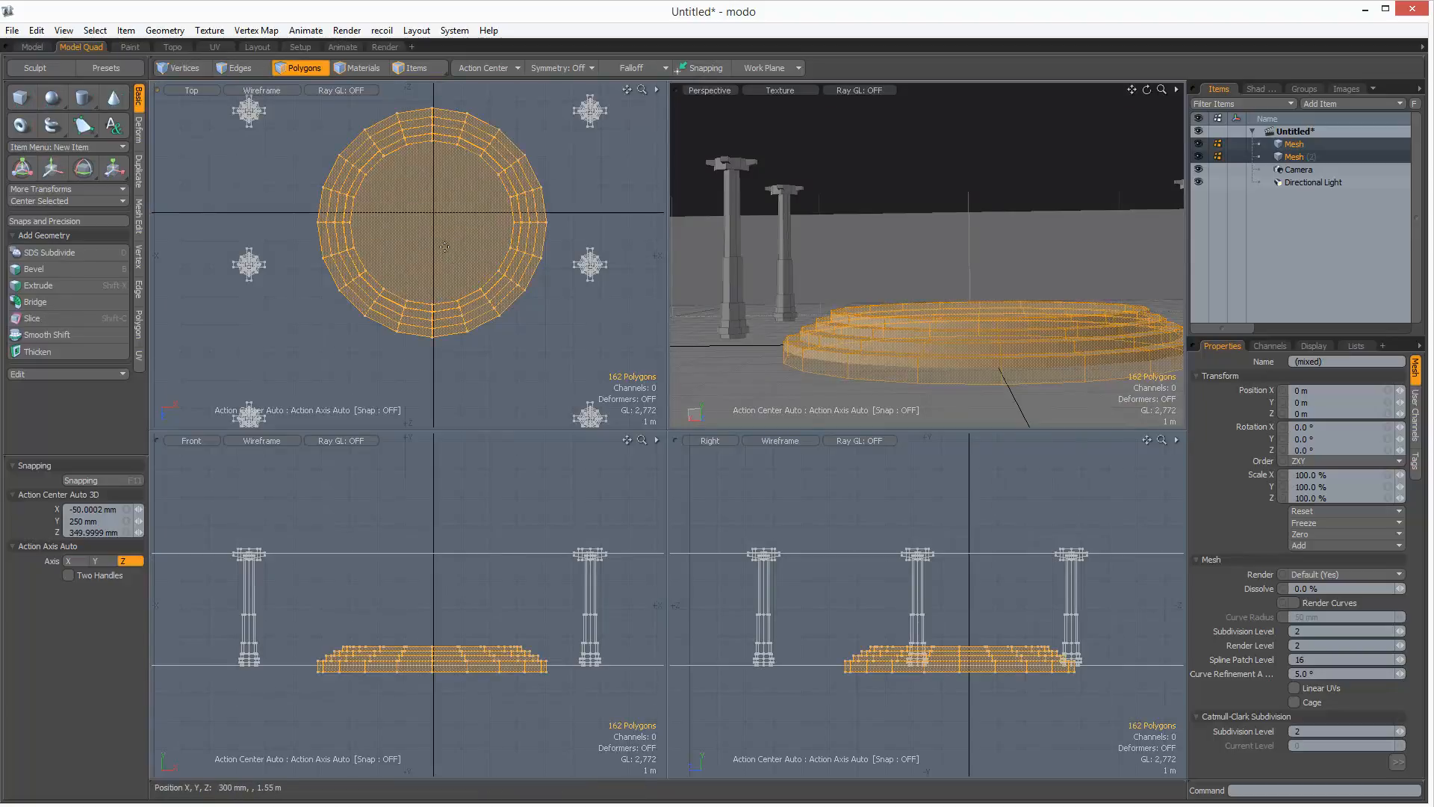
key("r")
left_click_drag(446, 233, 382, 254)
Step: Raise the smaller platform copy onto the base platform, and lower it slightly so its bottom sinks into the top tier
key("w")
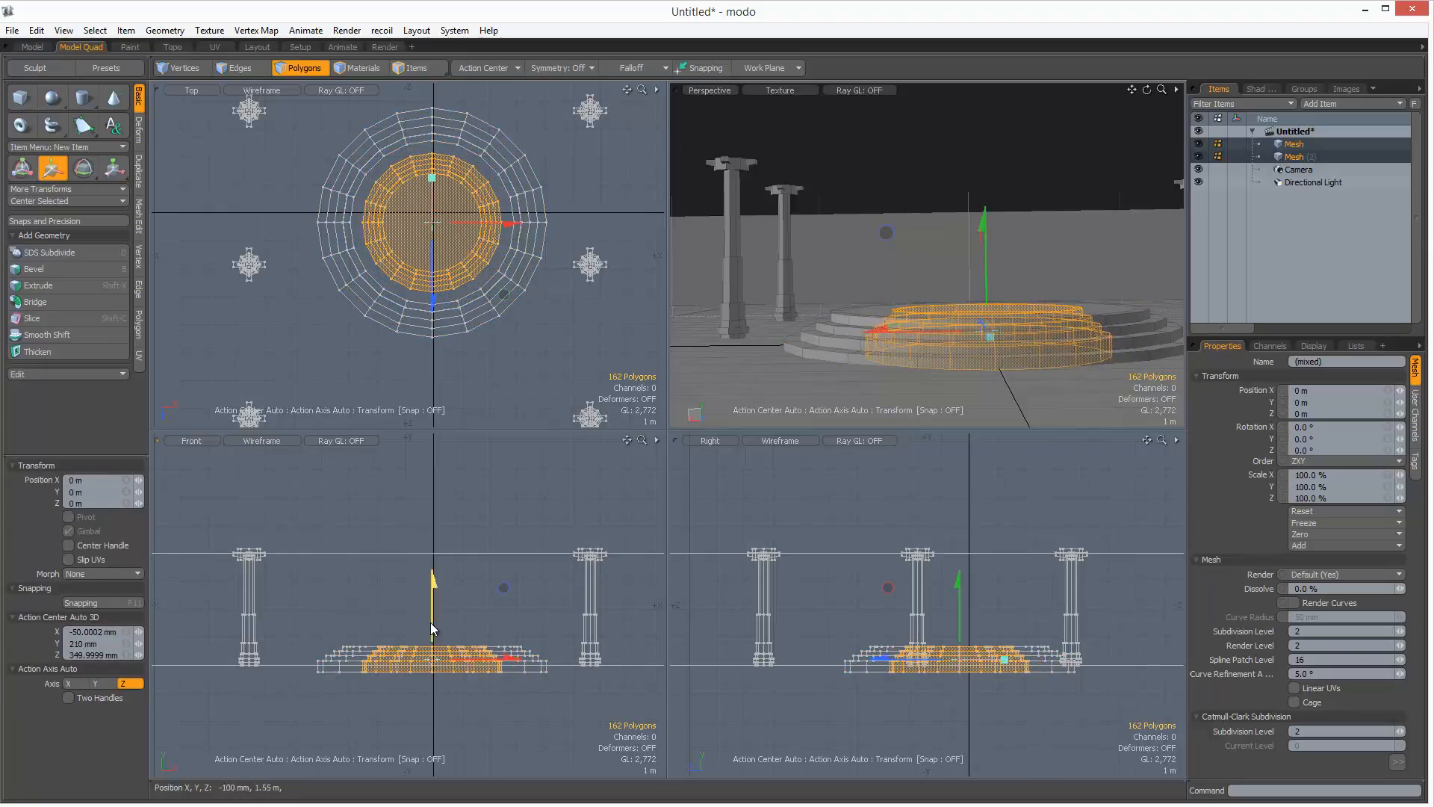
left_click_drag(433, 590, 434, 565)
key("space")
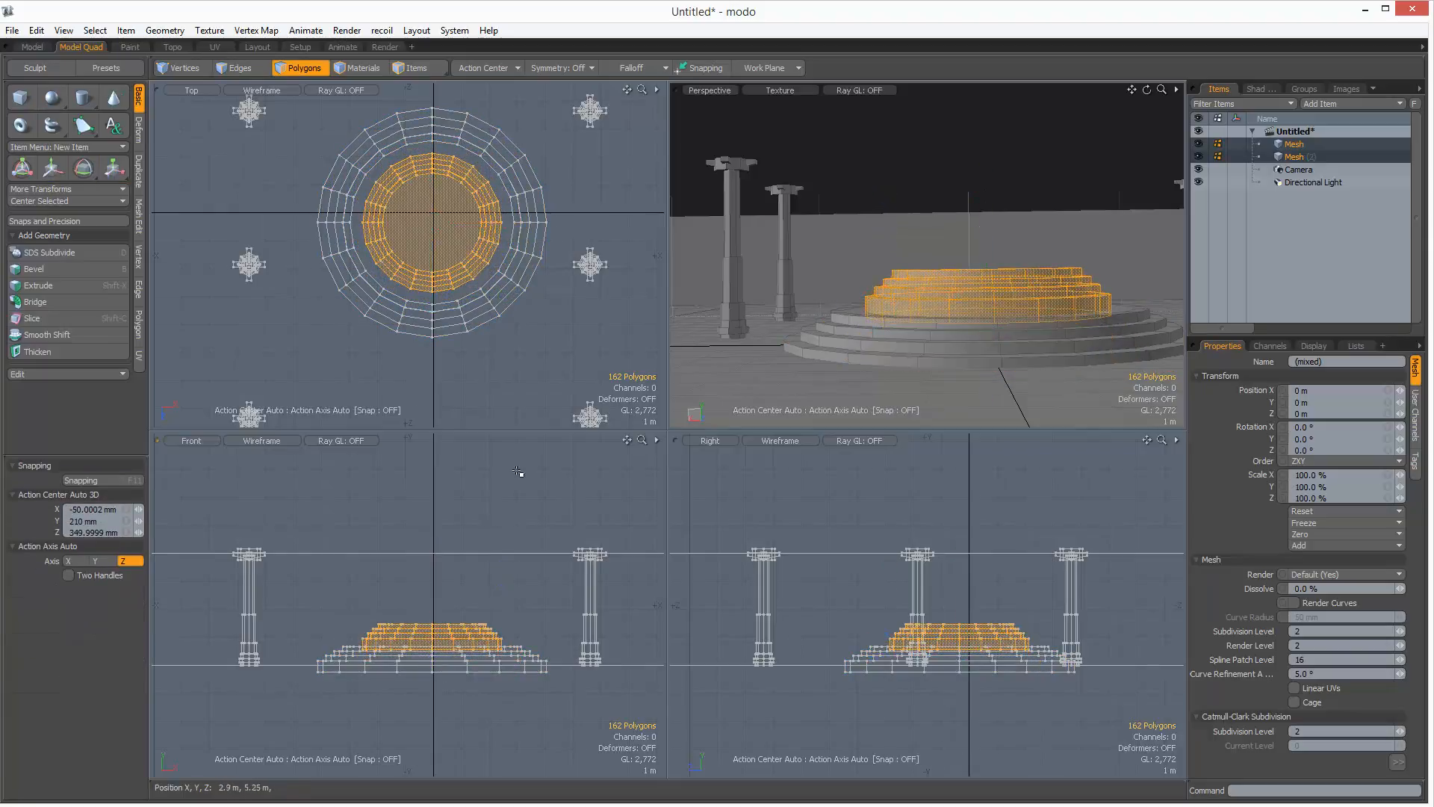
key("w")
key("shift+a")
left_click_drag(494, 564, 494, 585)
Step: Scale the upper platform horizontally to about 90%, clear the selection, and inspect the stacked platforms among the columns
key("r")
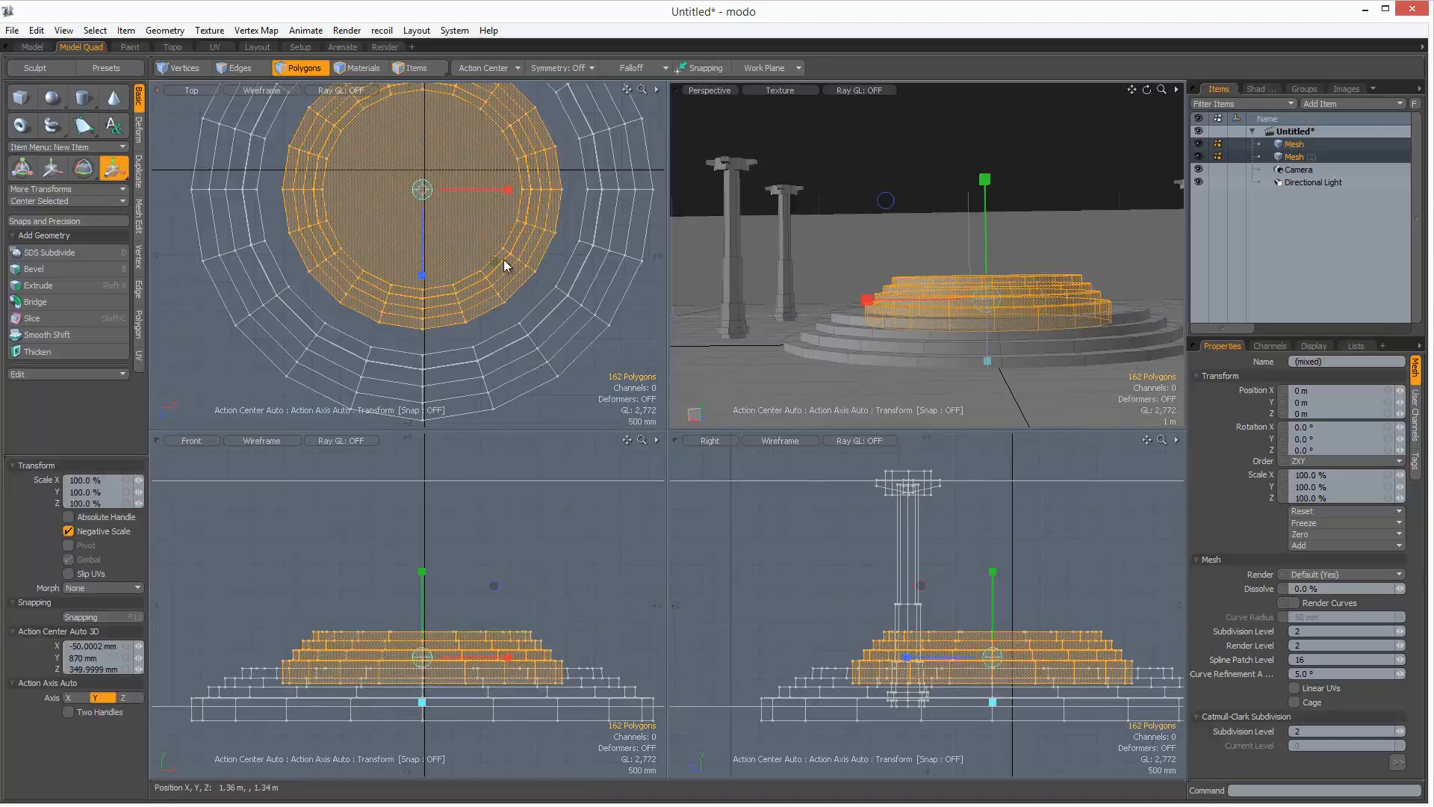
left_click_drag(504, 261, 492, 260)
key("space")
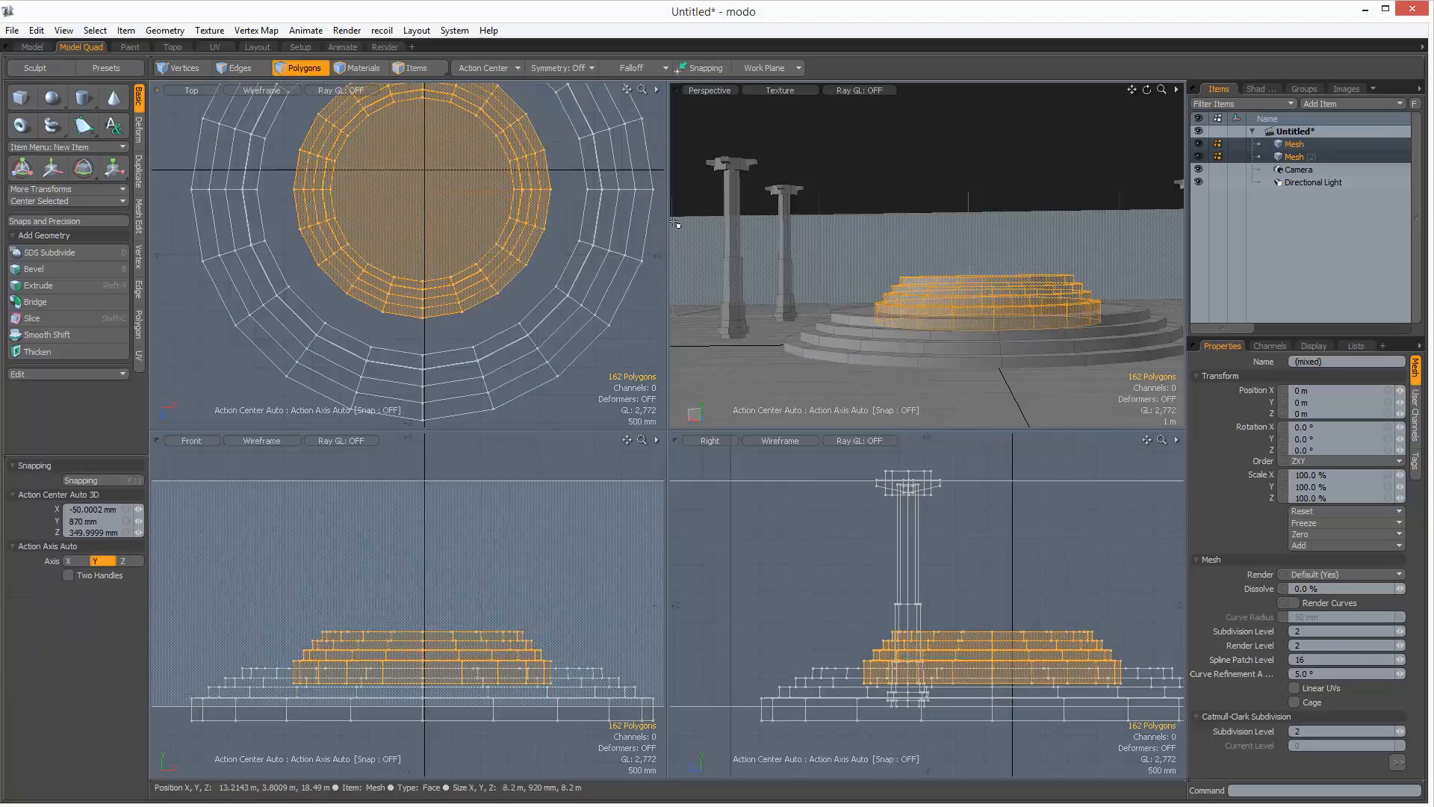
left_click(675, 224)
left_click_drag(1002, 272, 964, 314)
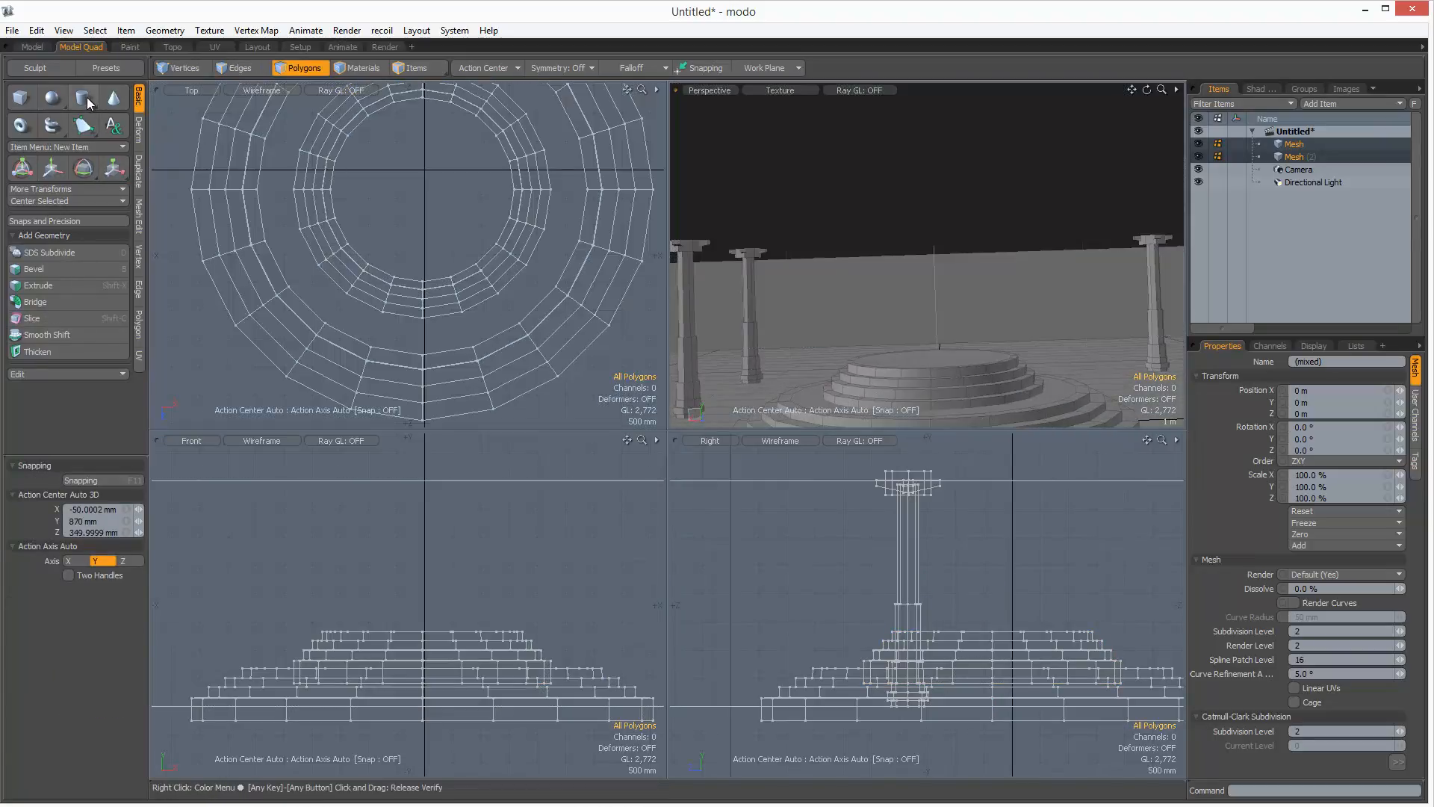
Step: Create a small eight-sided cylinder of about 260 mm radius at the platform's centre and lower it onto the top tier
left_click(87, 103)
left_click_drag(423, 188, 410, 180)
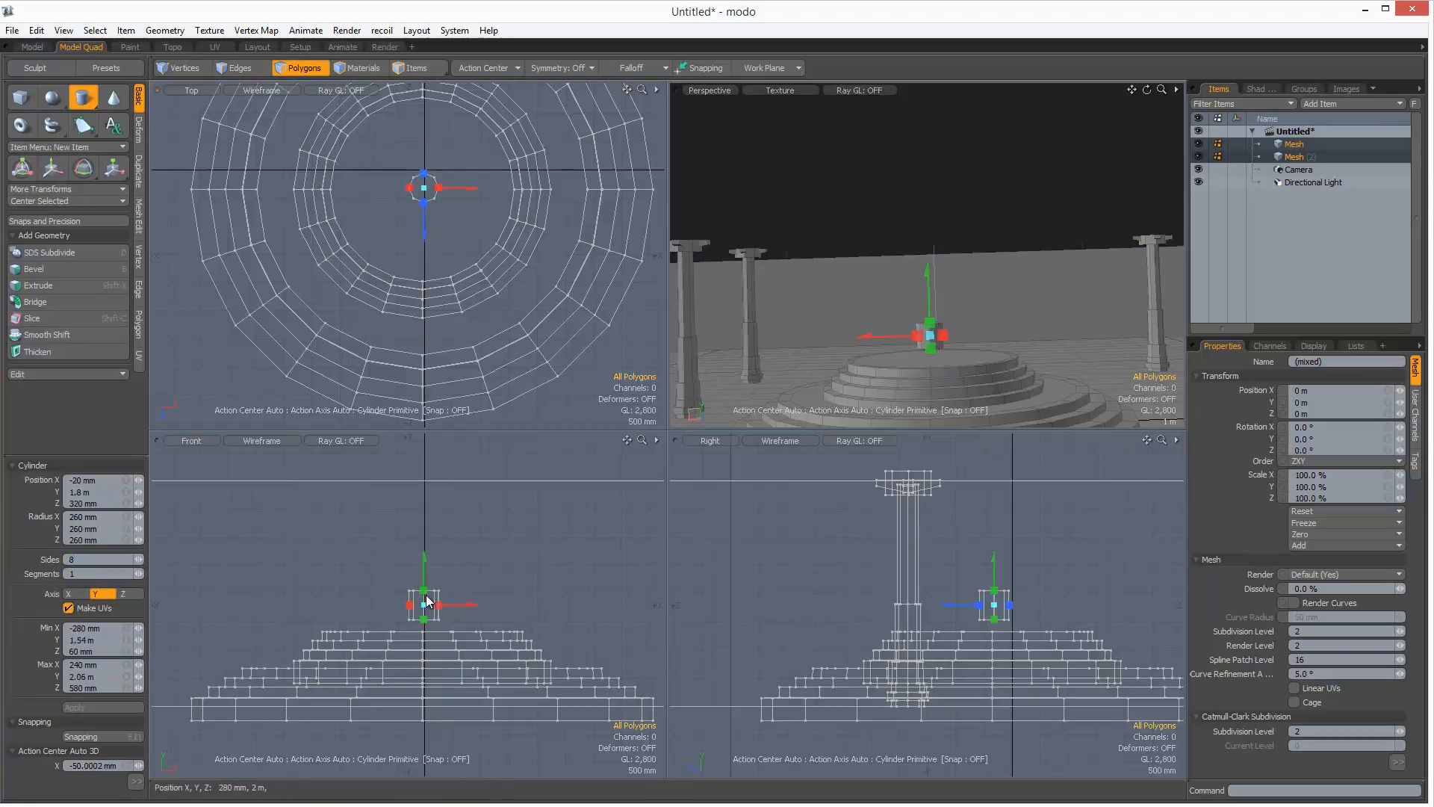
left_click_drag(994, 604, 994, 617)
key("space")
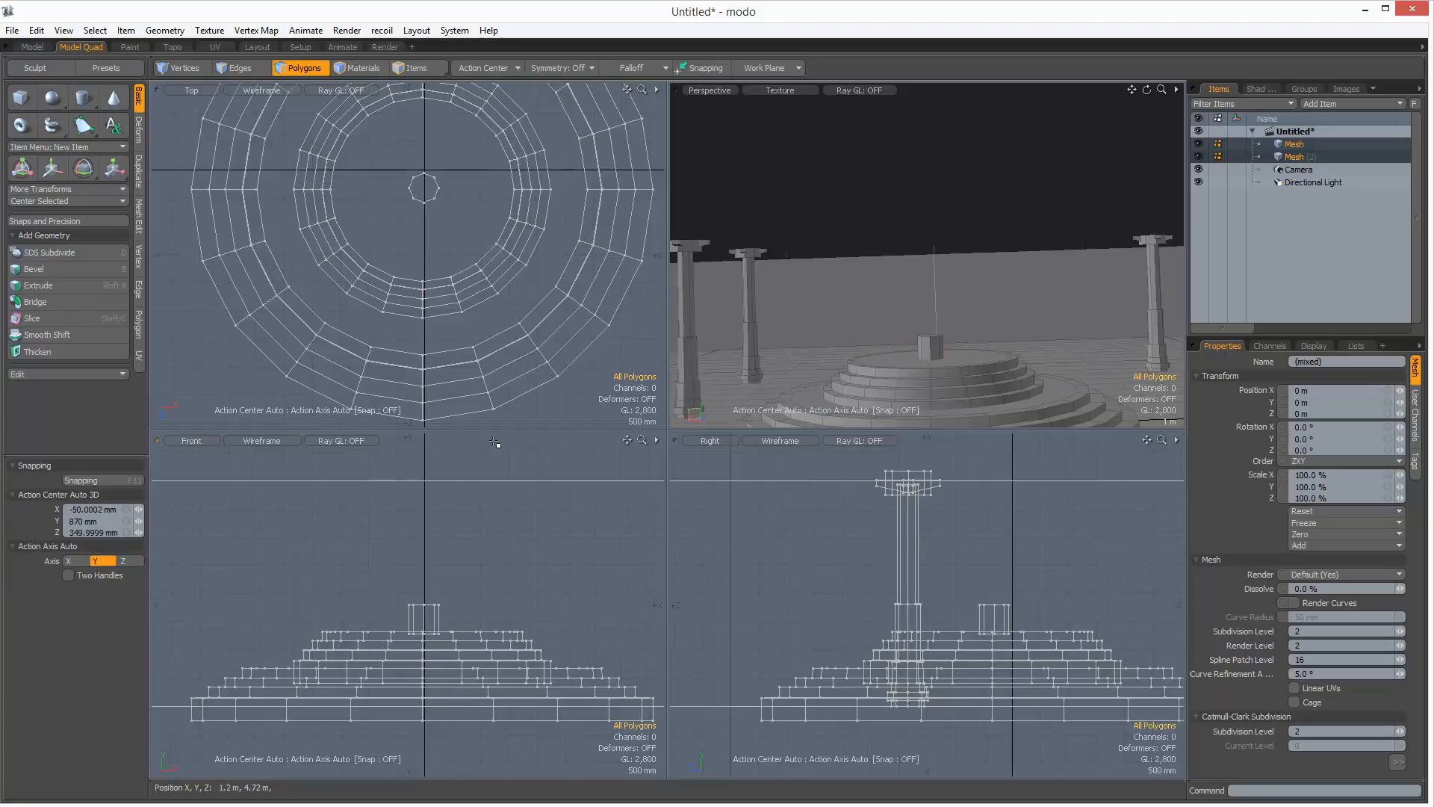
Step: Load the Man aXYZ design 01 preset from the Human meshes and raise the figure by about 1.3 m
left_click(260, 47)
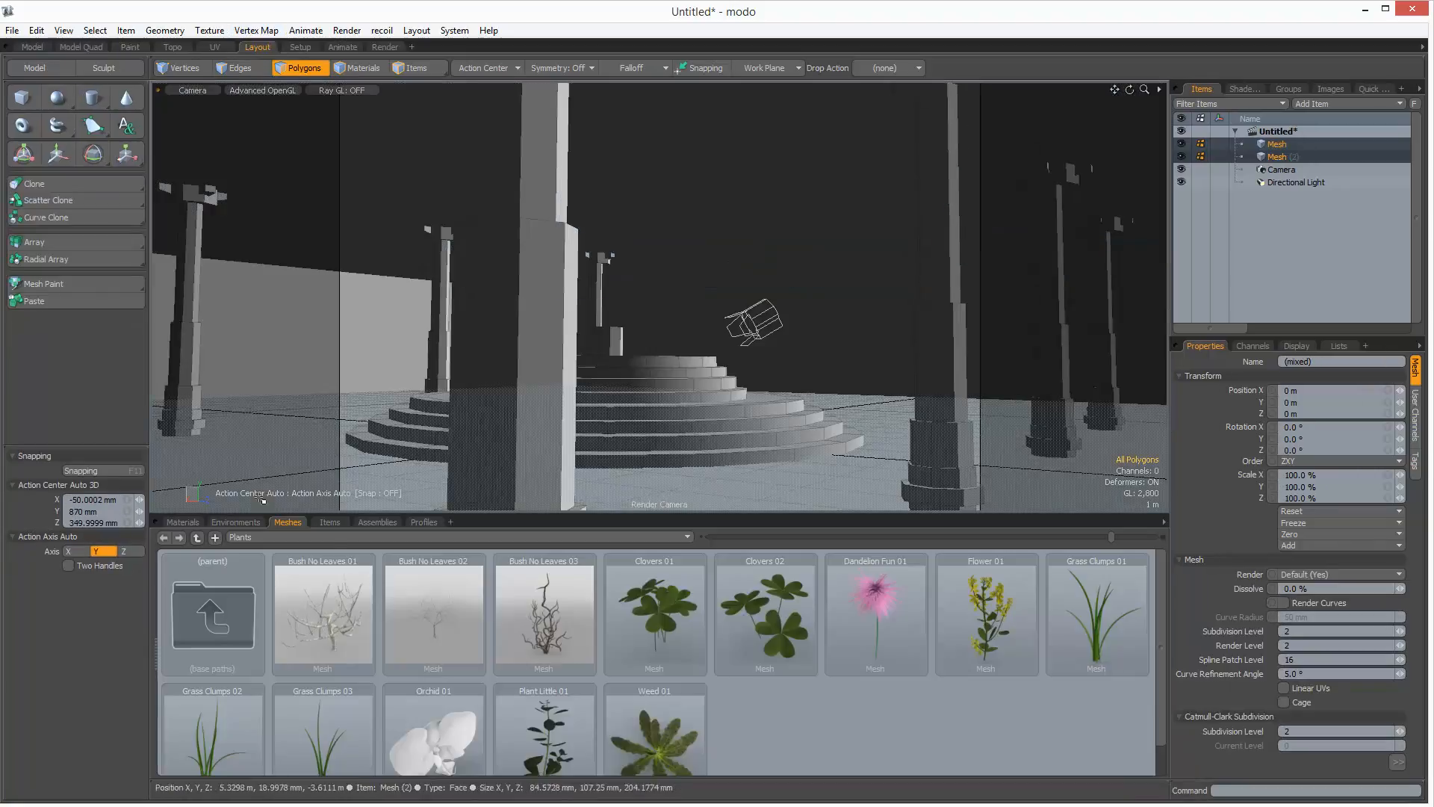
left_click(254, 536)
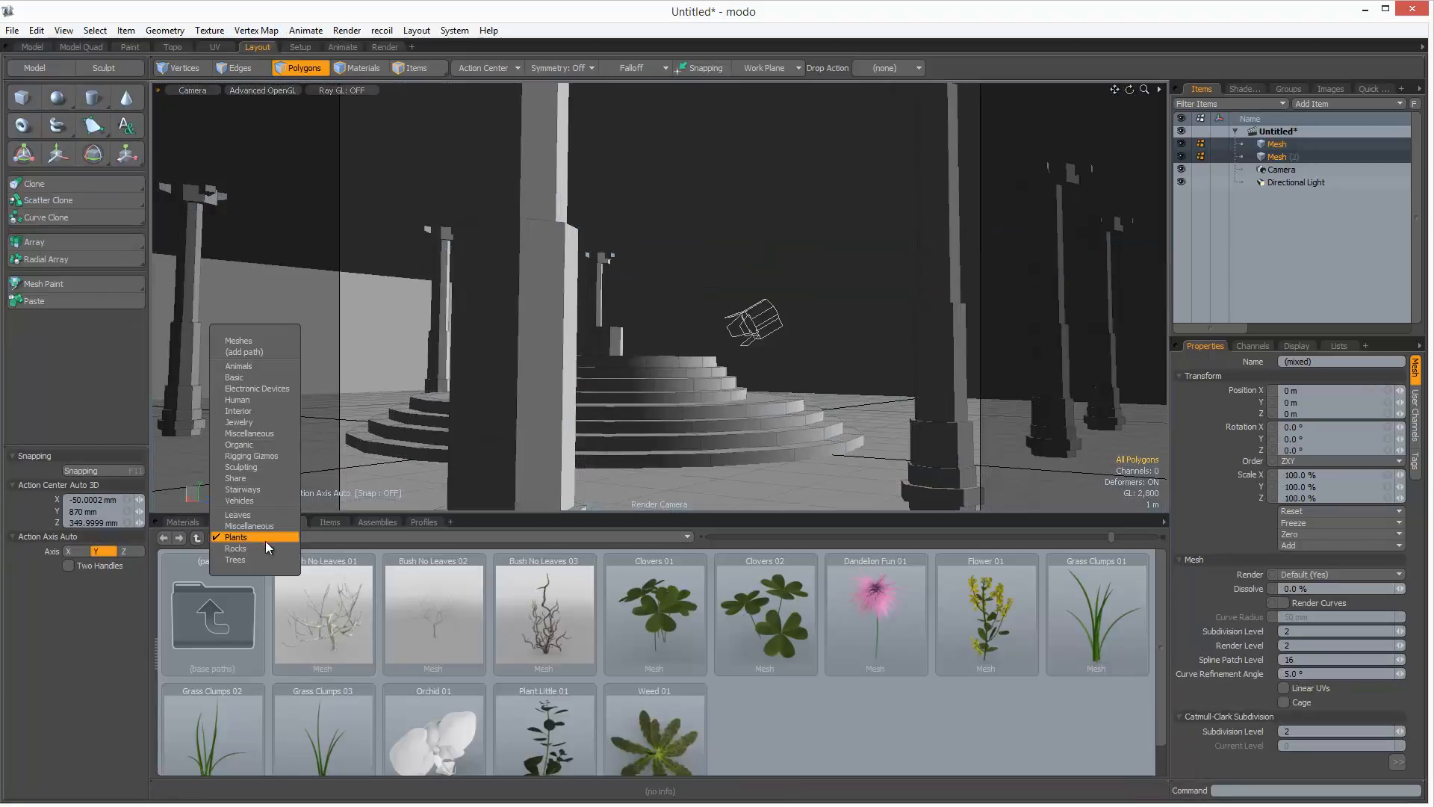
left_click(260, 406)
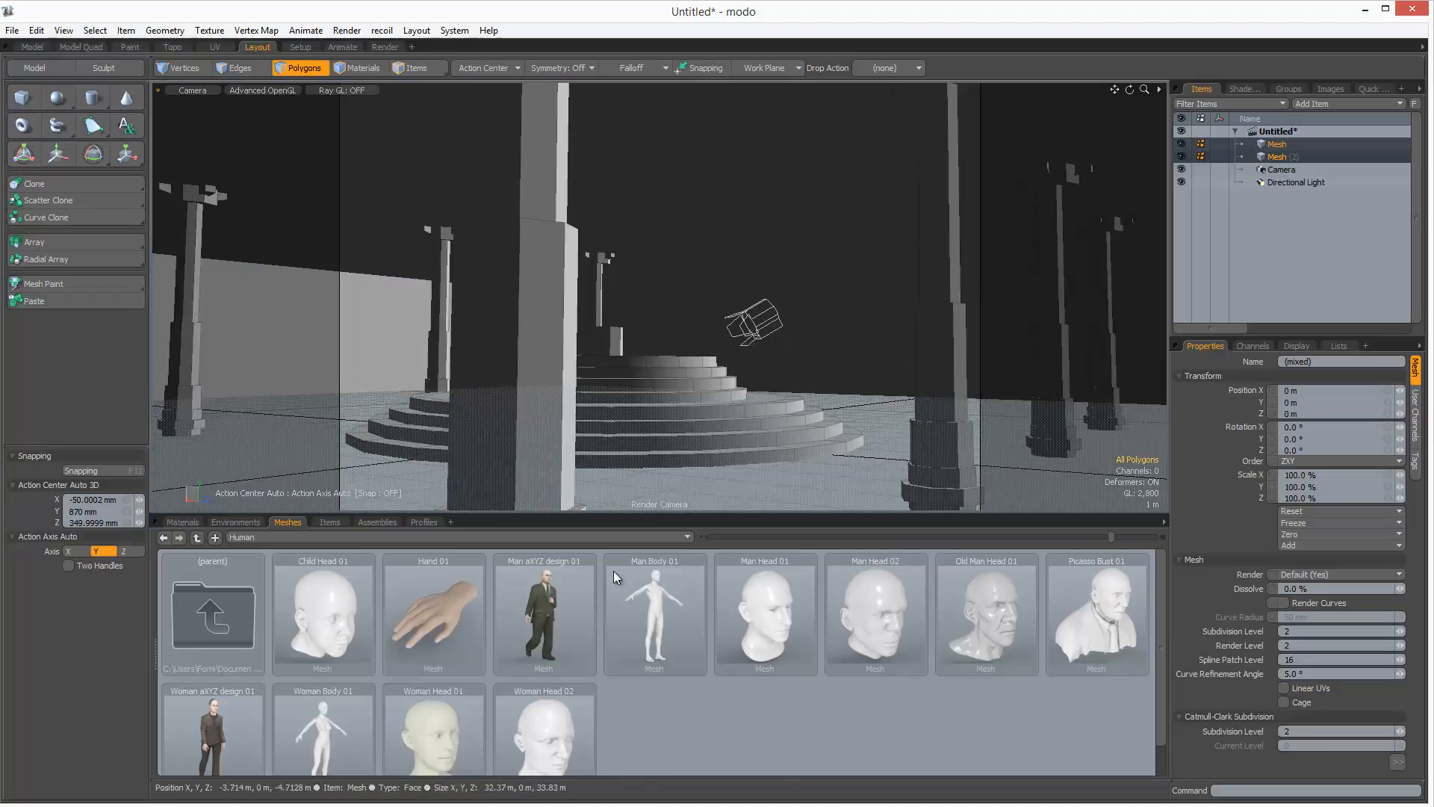
double_click(554, 608)
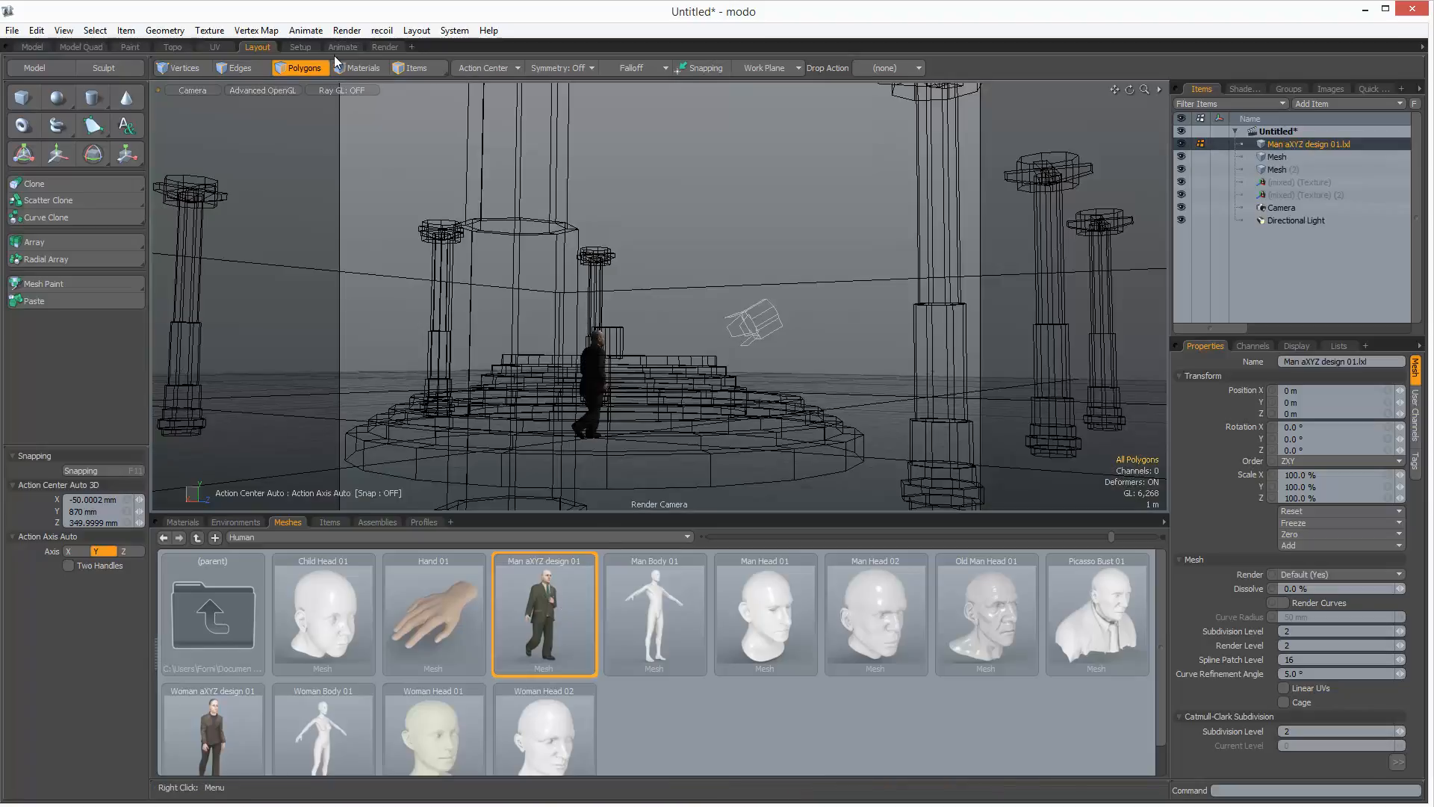
key("w")
left_click_drag(595, 331, 596, 257)
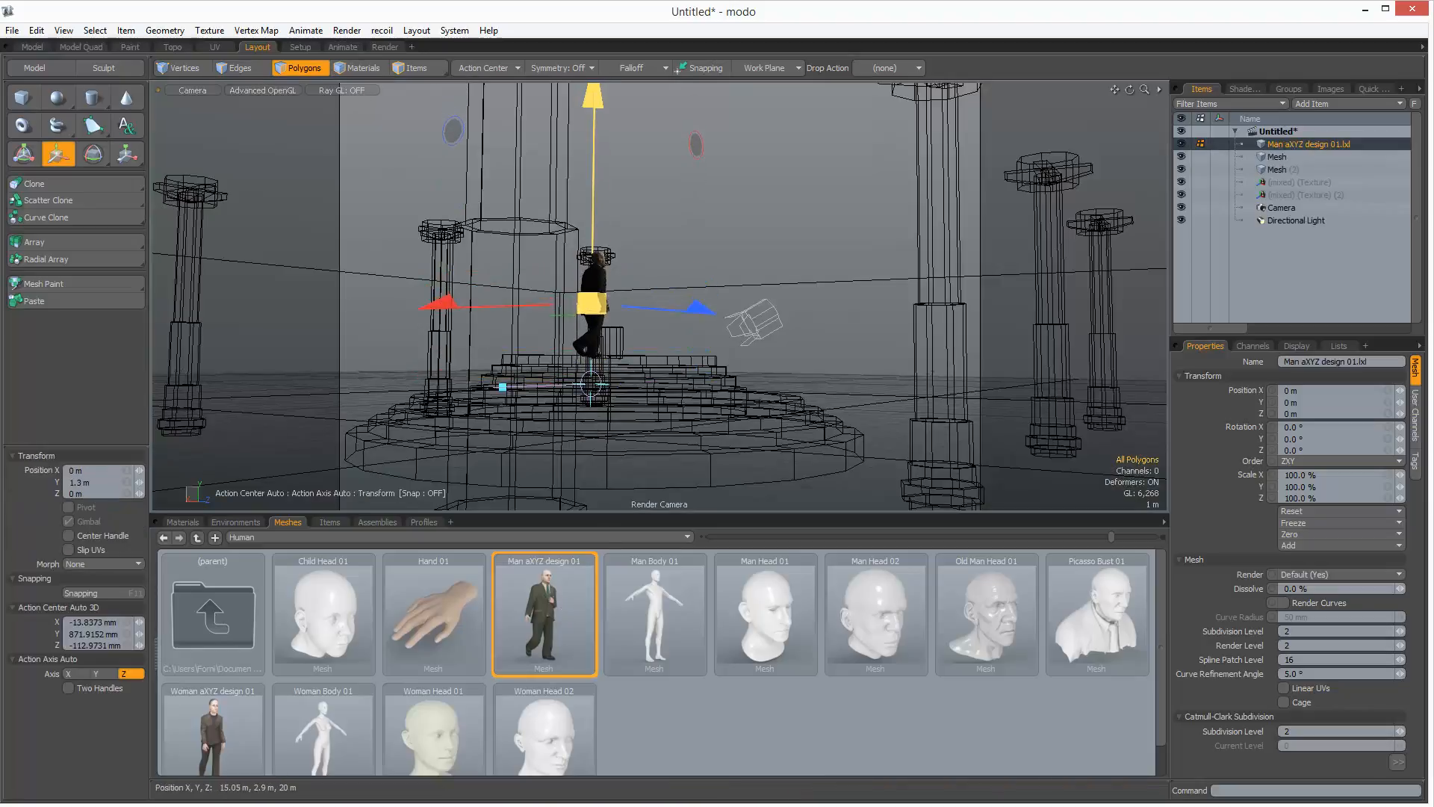
key("space")
Step: In a perspective view, shift the man clear of the central cylinder and stand him on the platform's top tier
left_click_drag(652, 331, 653, 309)
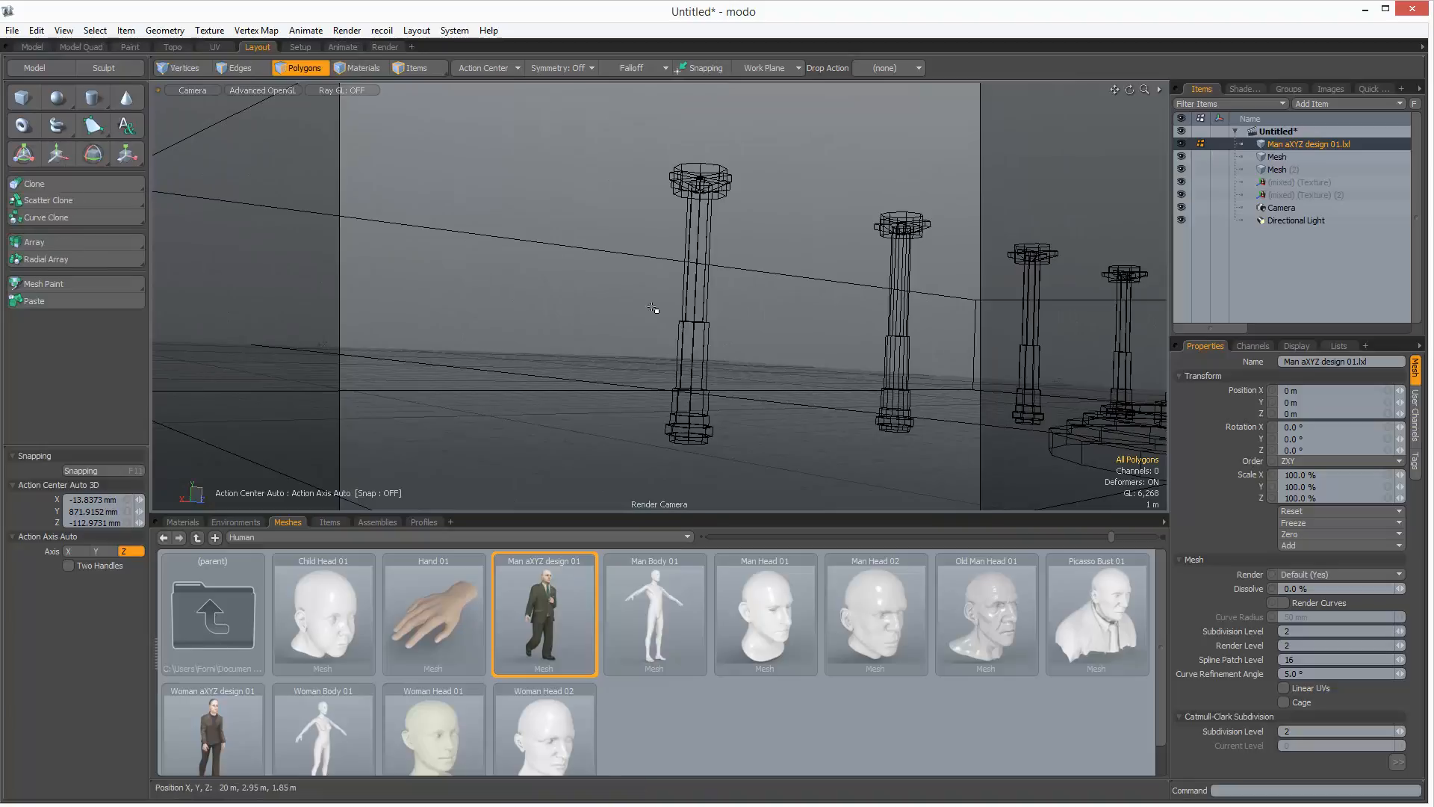
left_click(192, 90)
left_click(193, 12)
left_click_drag(683, 393, 665, 321)
key("3")
key("w")
key("q")
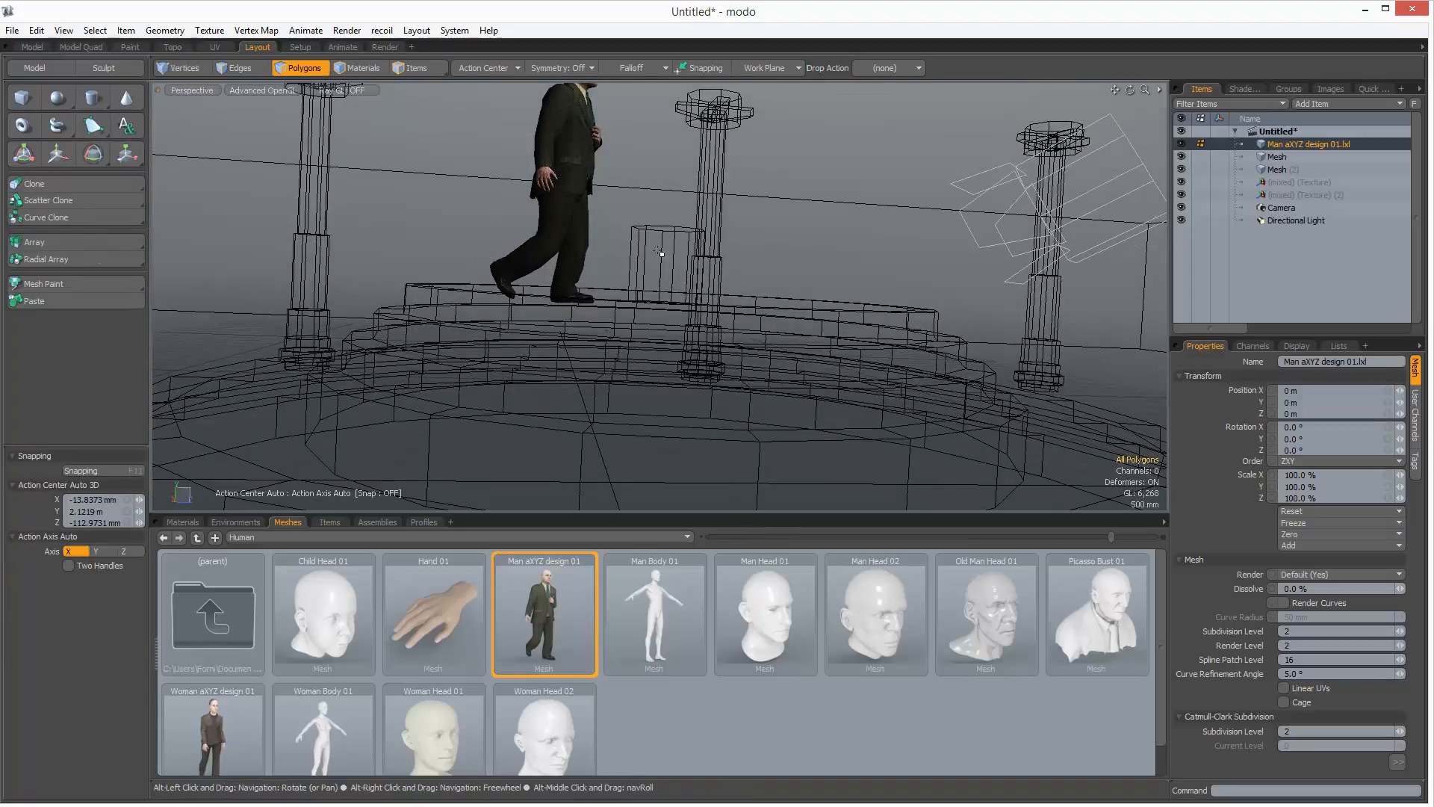
key("y")
left_click_drag(565, 179, 545, 182)
key("w")
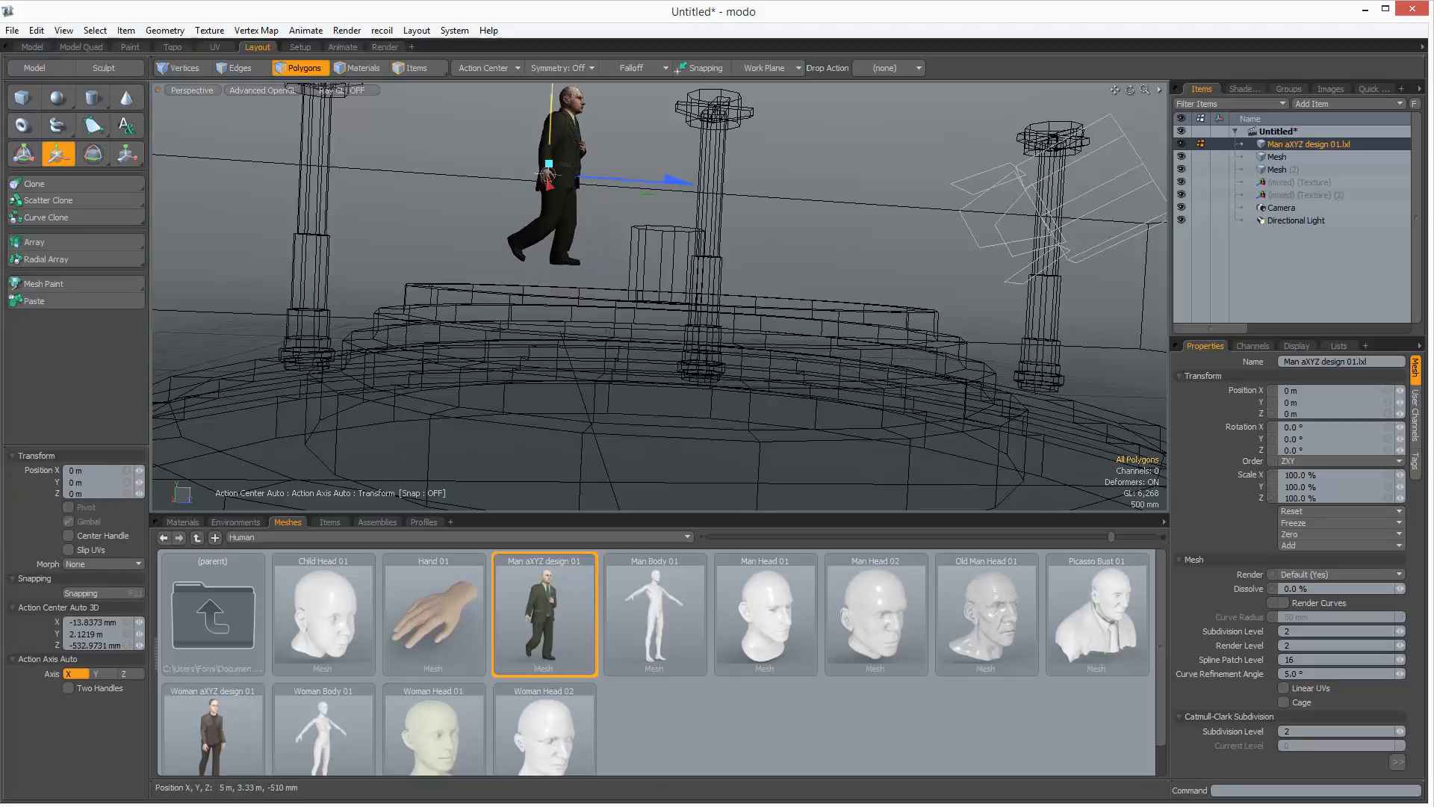
left_click_drag(547, 159, 759, 365)
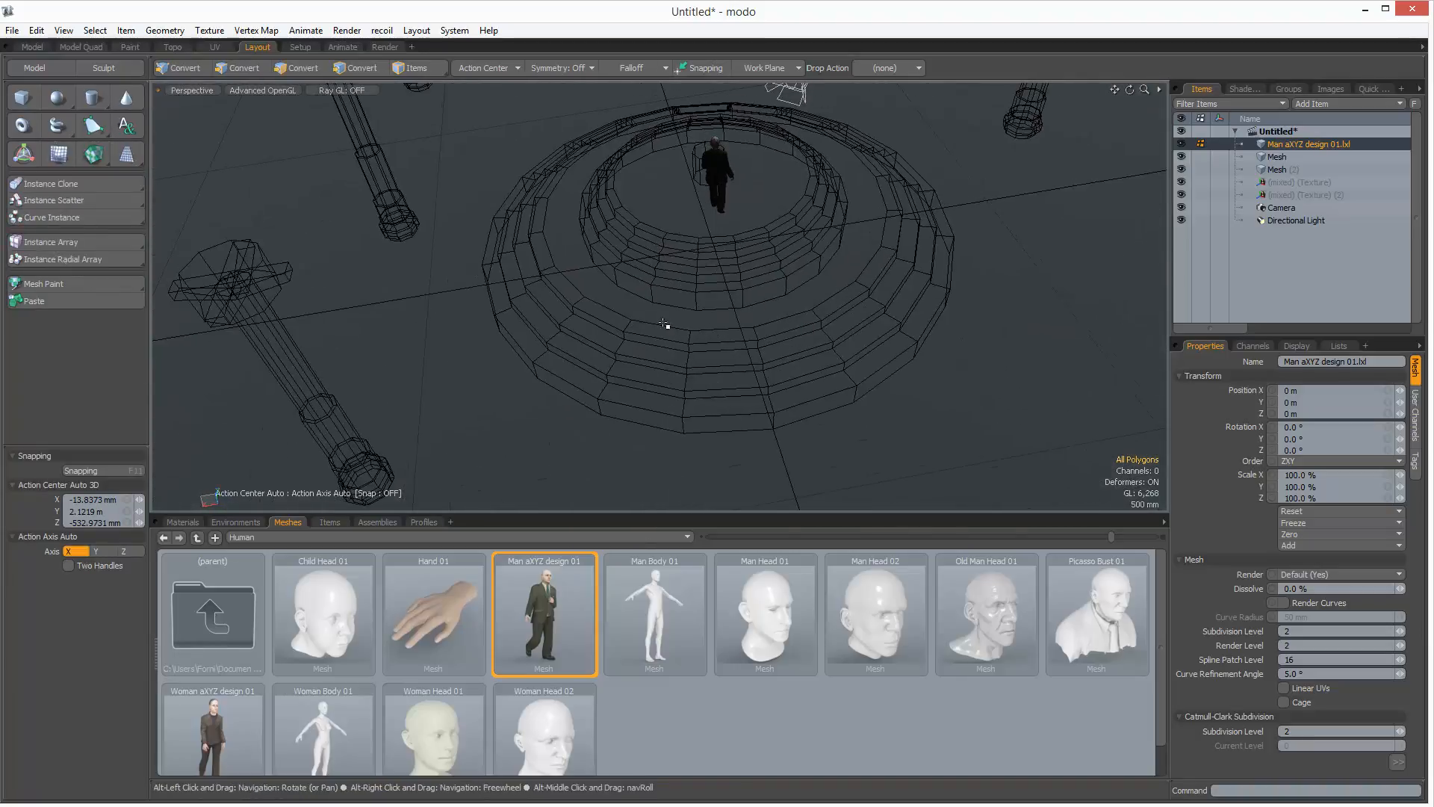
Step: Inspect the figure among the columns, return the viewport to the render camera, and bring the platform into its frame
scroll(683, 274, "down", 5)
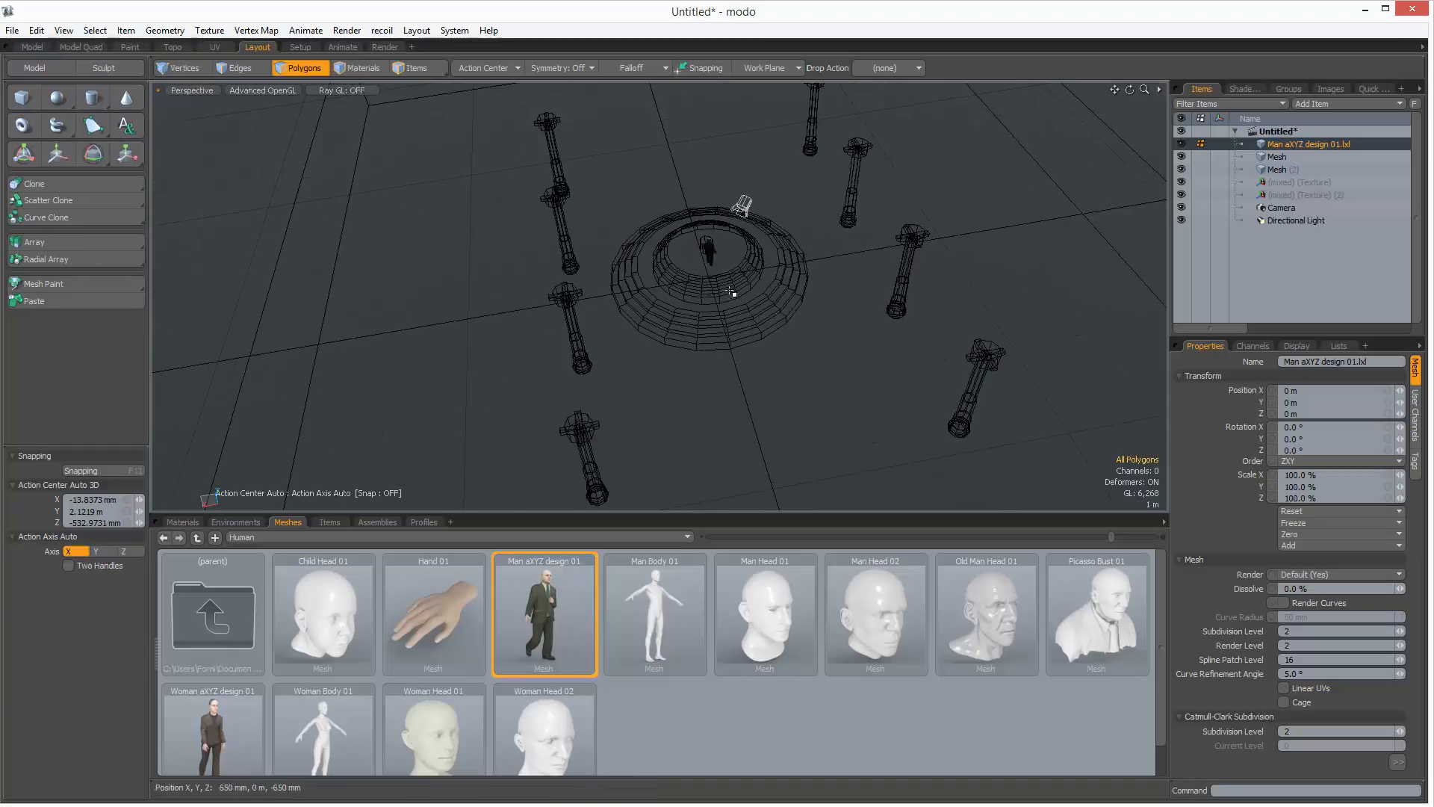
left_click_drag(733, 294, 780, 323)
left_click_drag(665, 292, 477, 133)
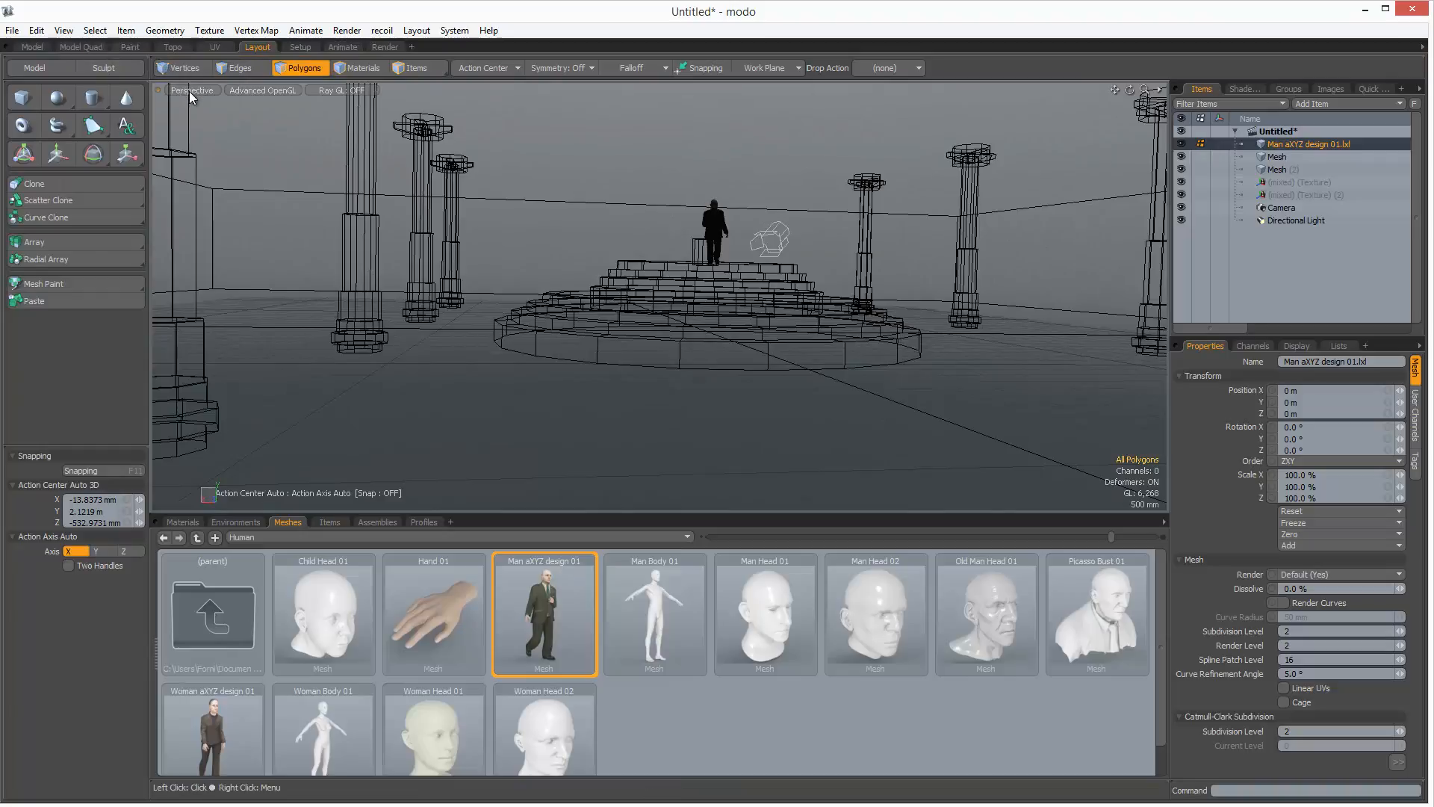
left_click(191, 97)
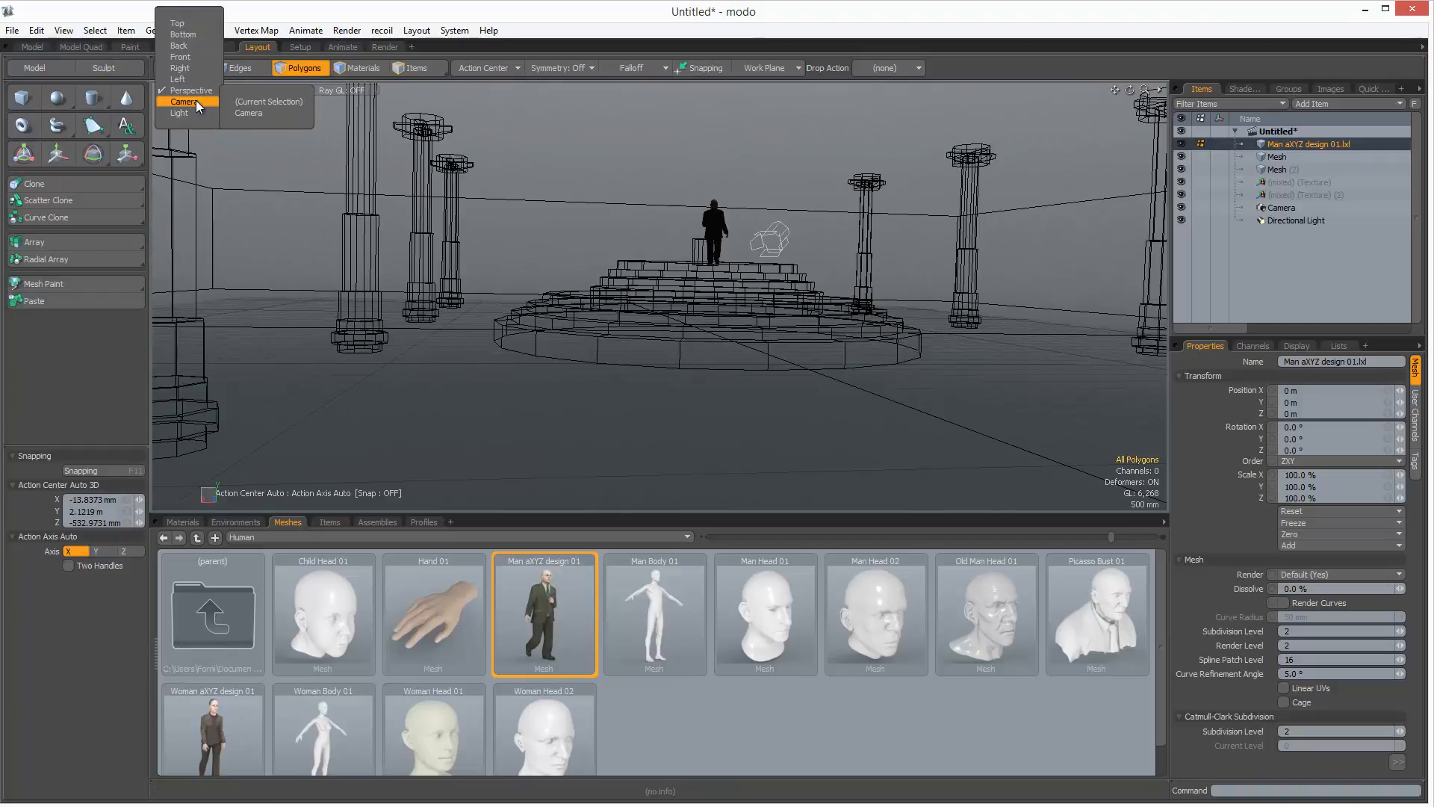
left_click(258, 105)
left_click_drag(779, 259, 947, 151)
key("3")
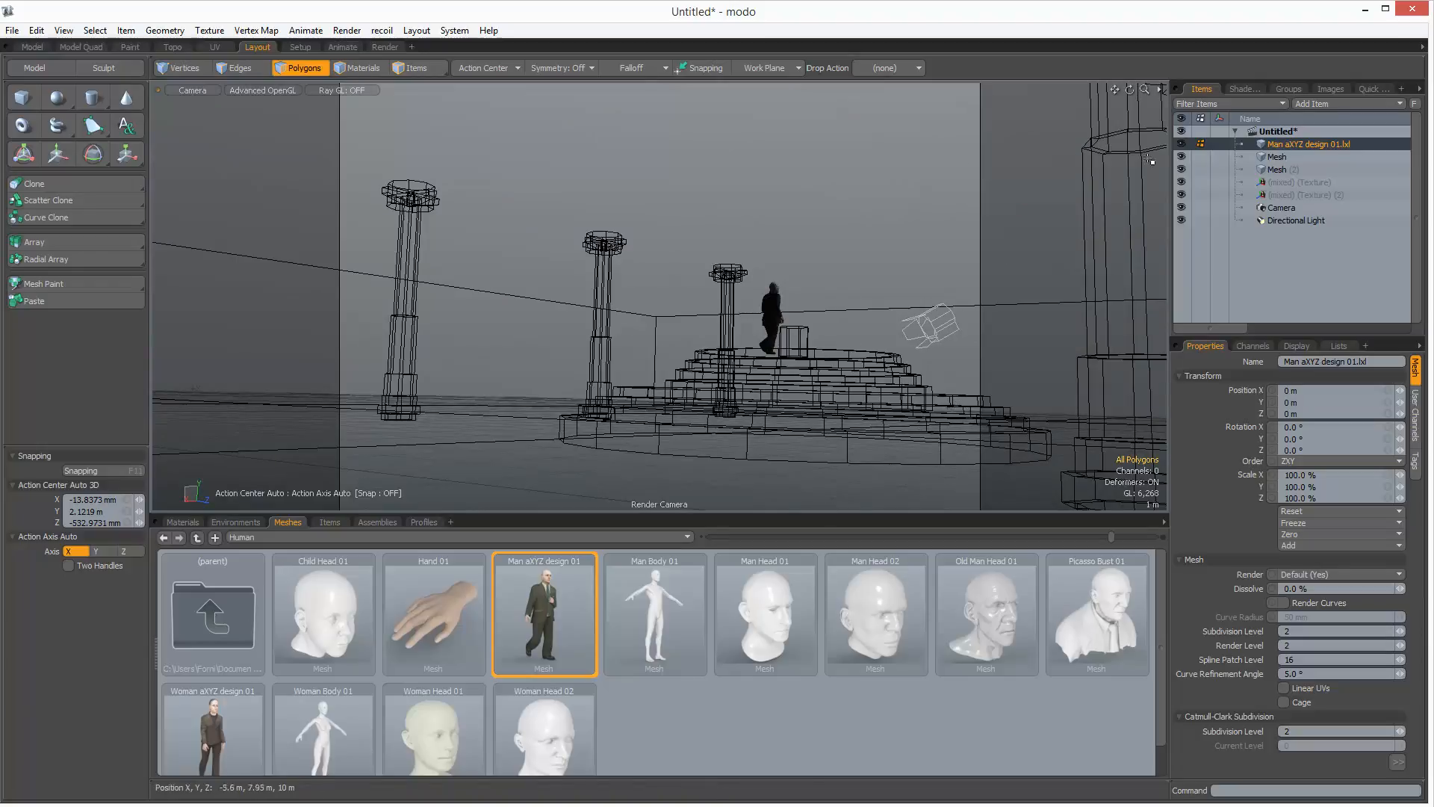
Step: Set the render frame size to 1920 by 1080 pixels and reorient the camera toward the platform
left_click(1246, 89)
left_click(1240, 131)
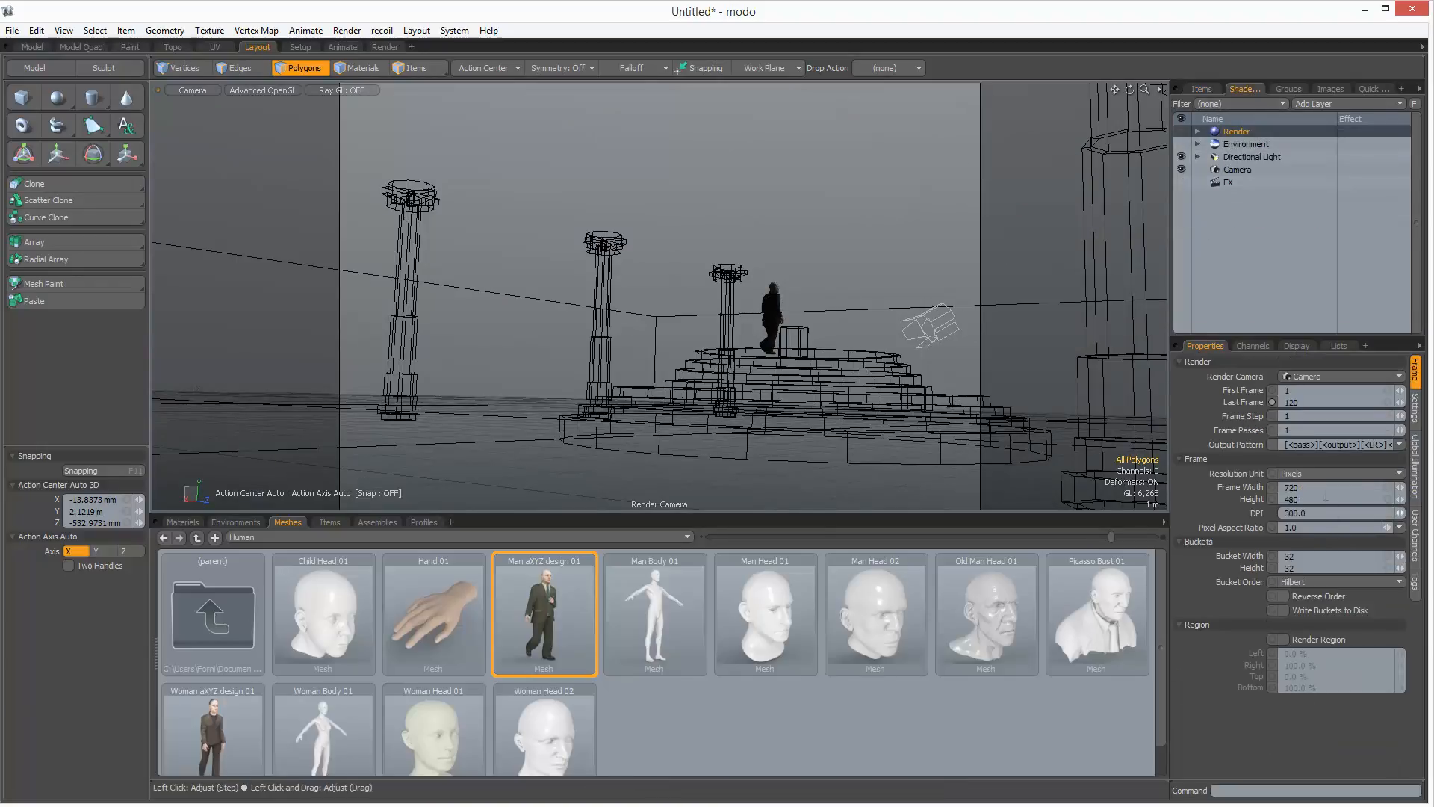
left_click(1312, 490)
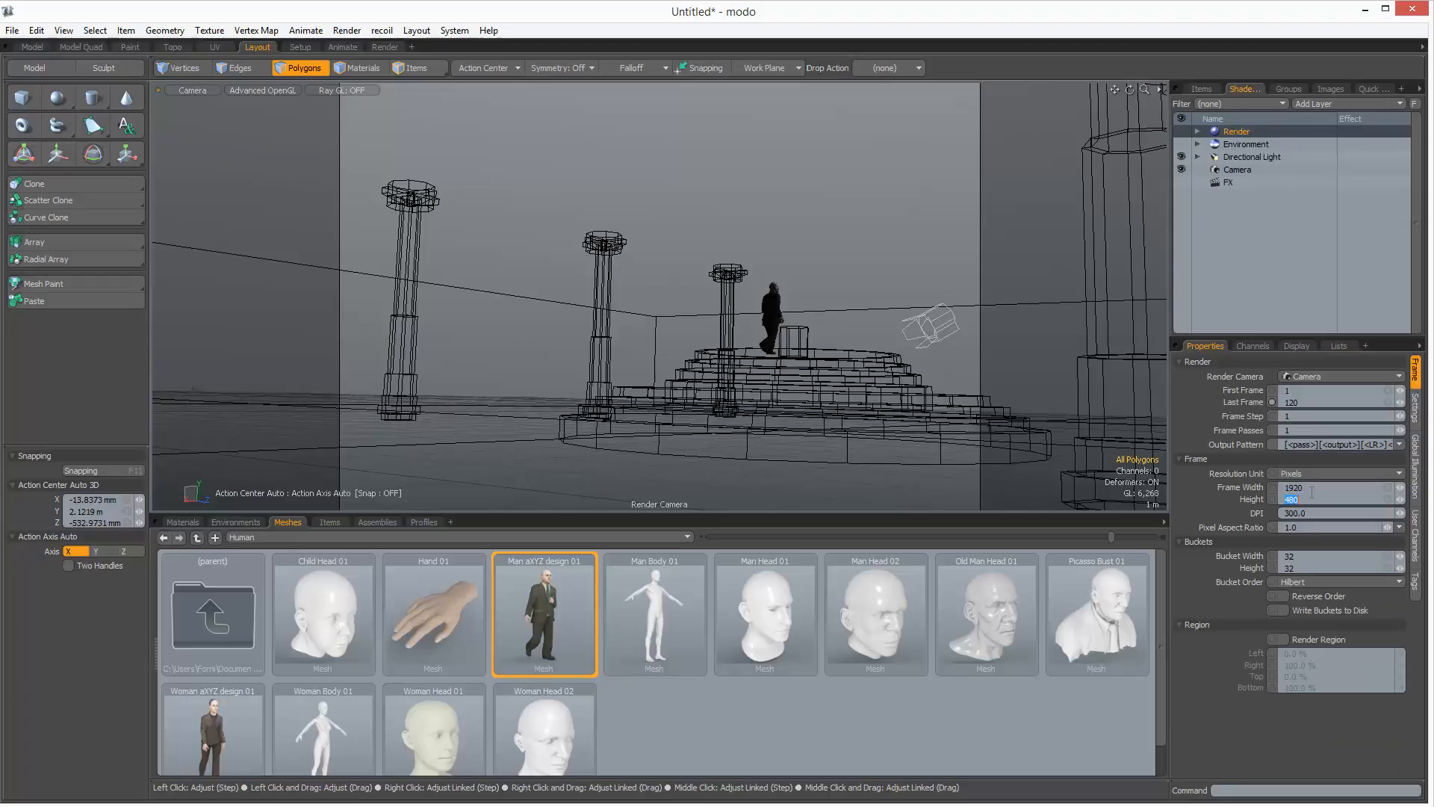
type("1080")
key("Return")
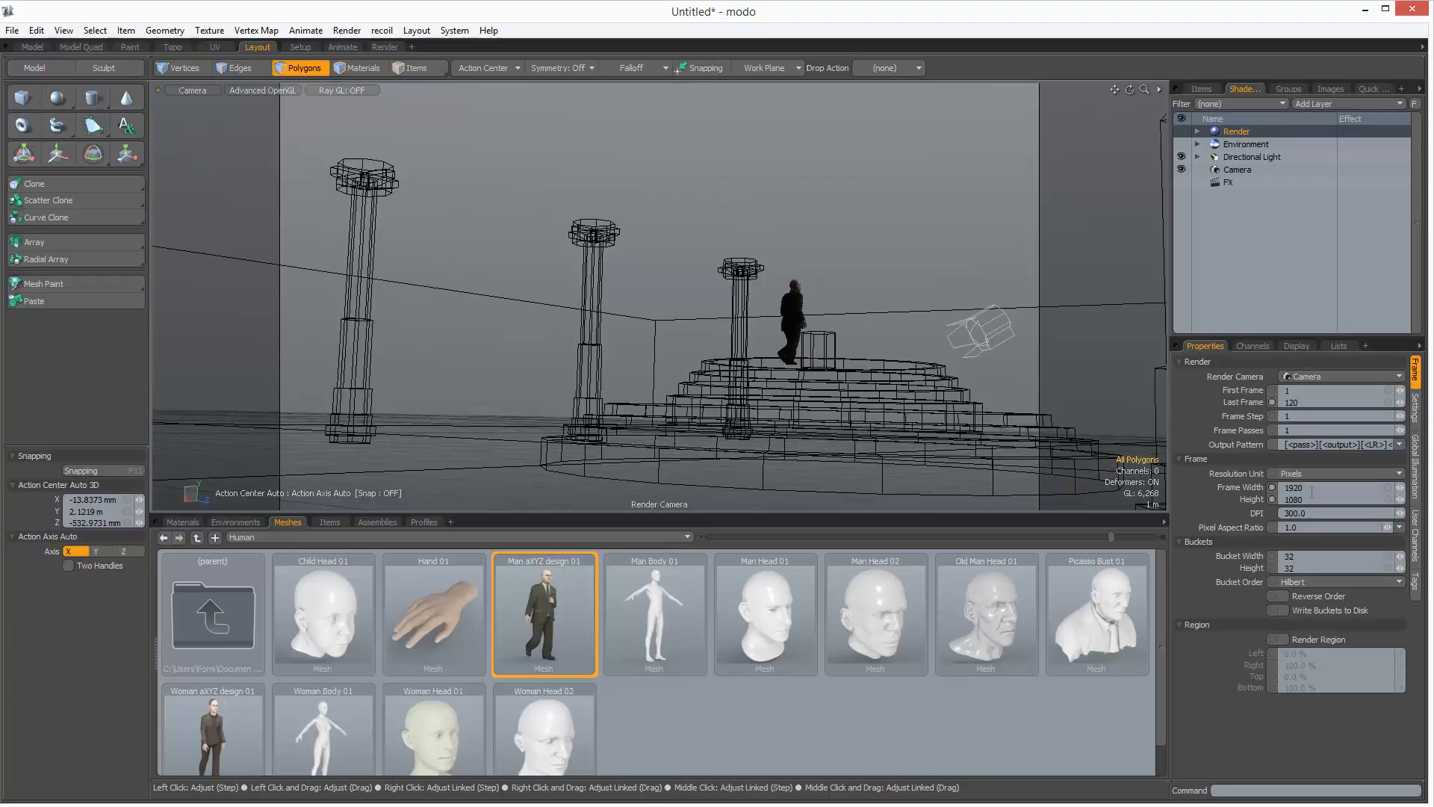
left_click_drag(808, 182, 709, 317, "alt")
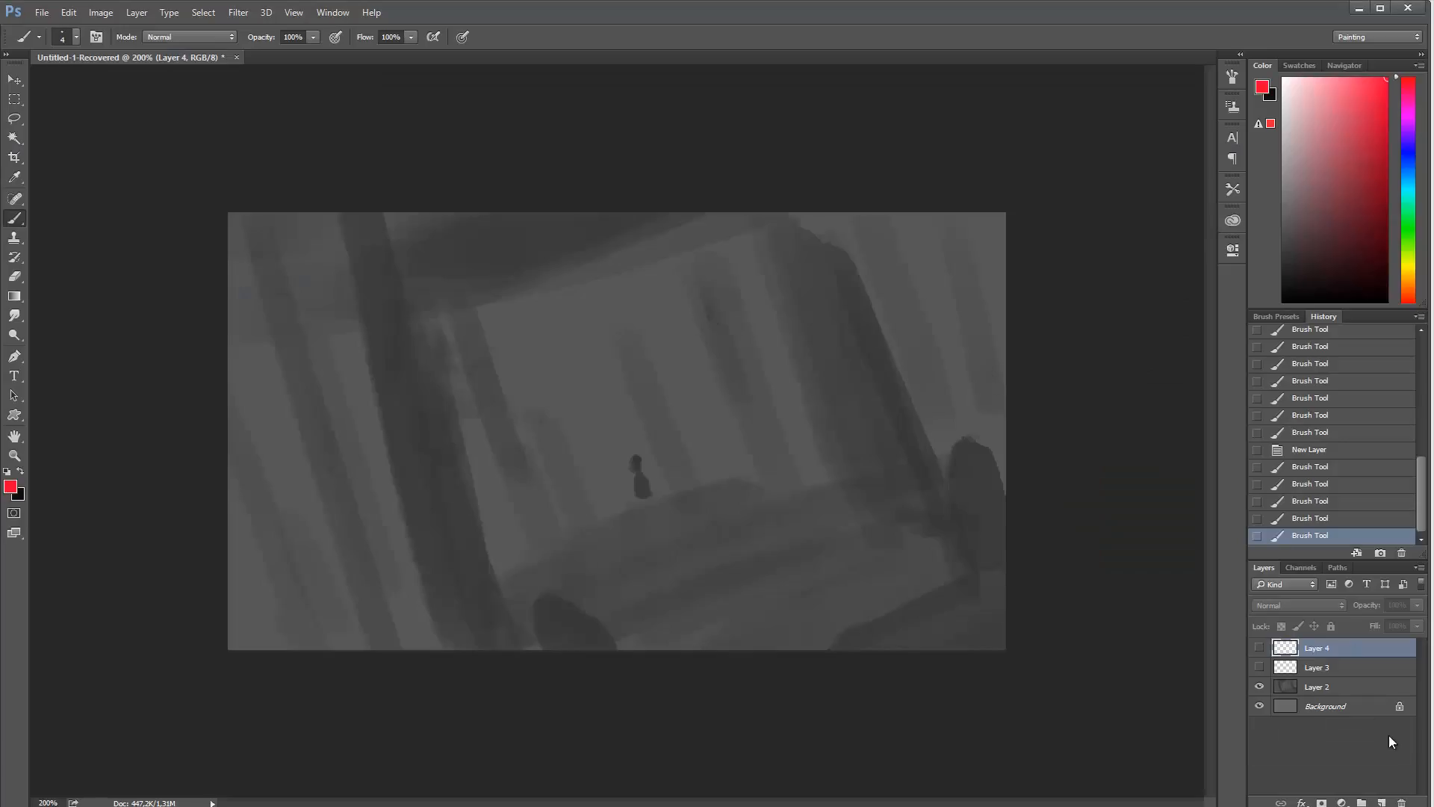
Step: Switch to Photoshop, add a new layer, try straight red lines along the sketch's tilted horizon, and undo the strokes
left_click(1384, 803)
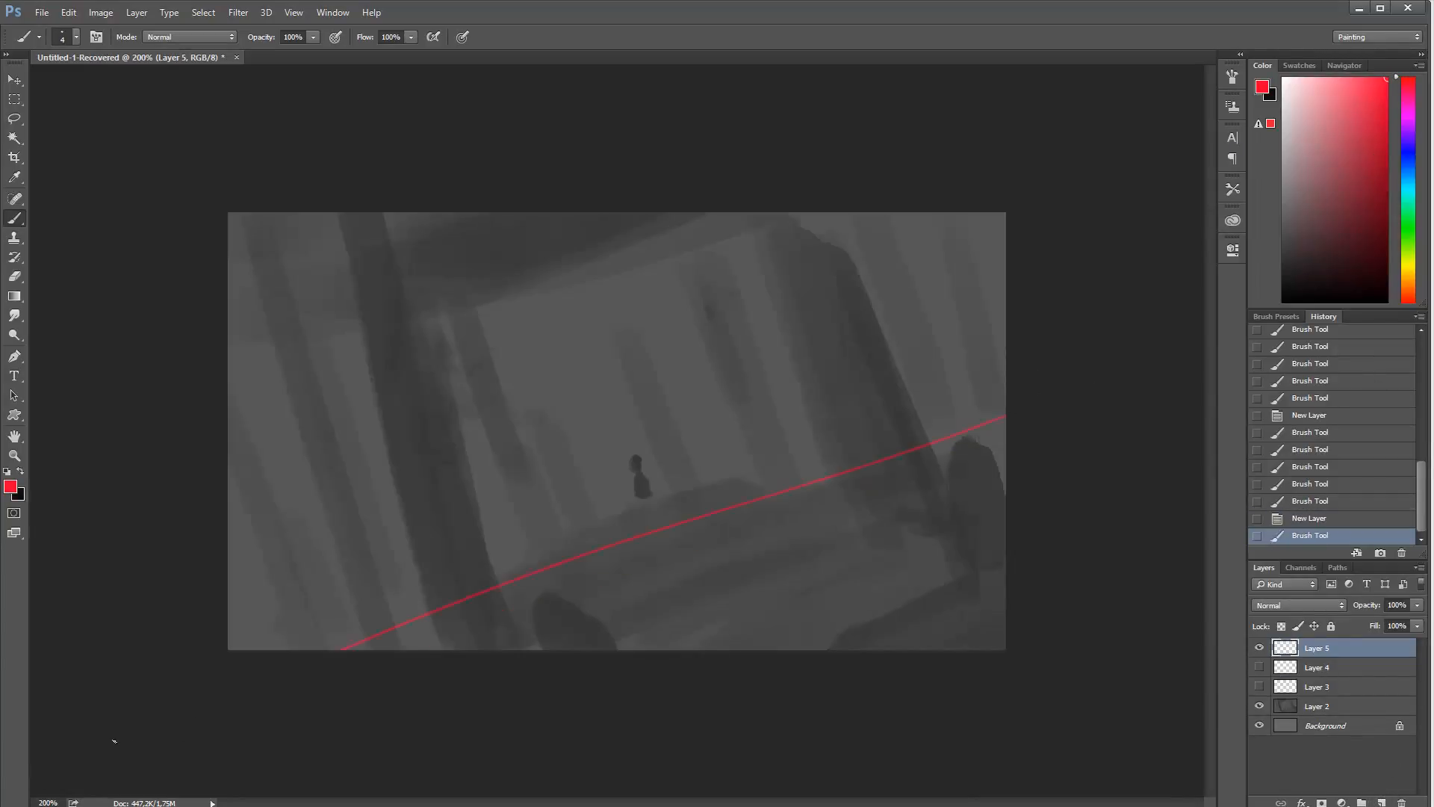
left_click(832, 486, "shift")
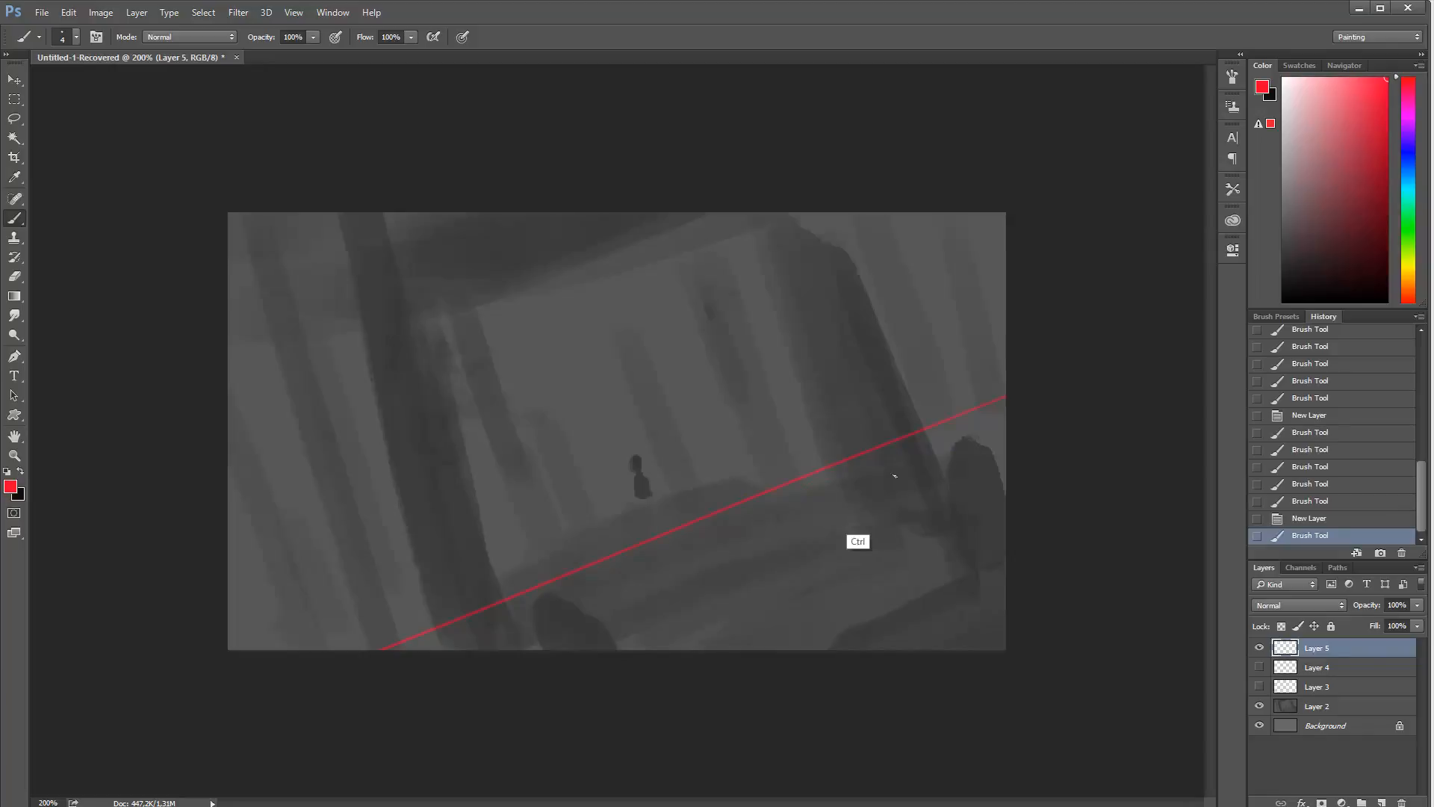
key("ctrl+z")
key("ctrl+alt+z")
key("ctrl+alt+z")
key("ctrl+alt+z")
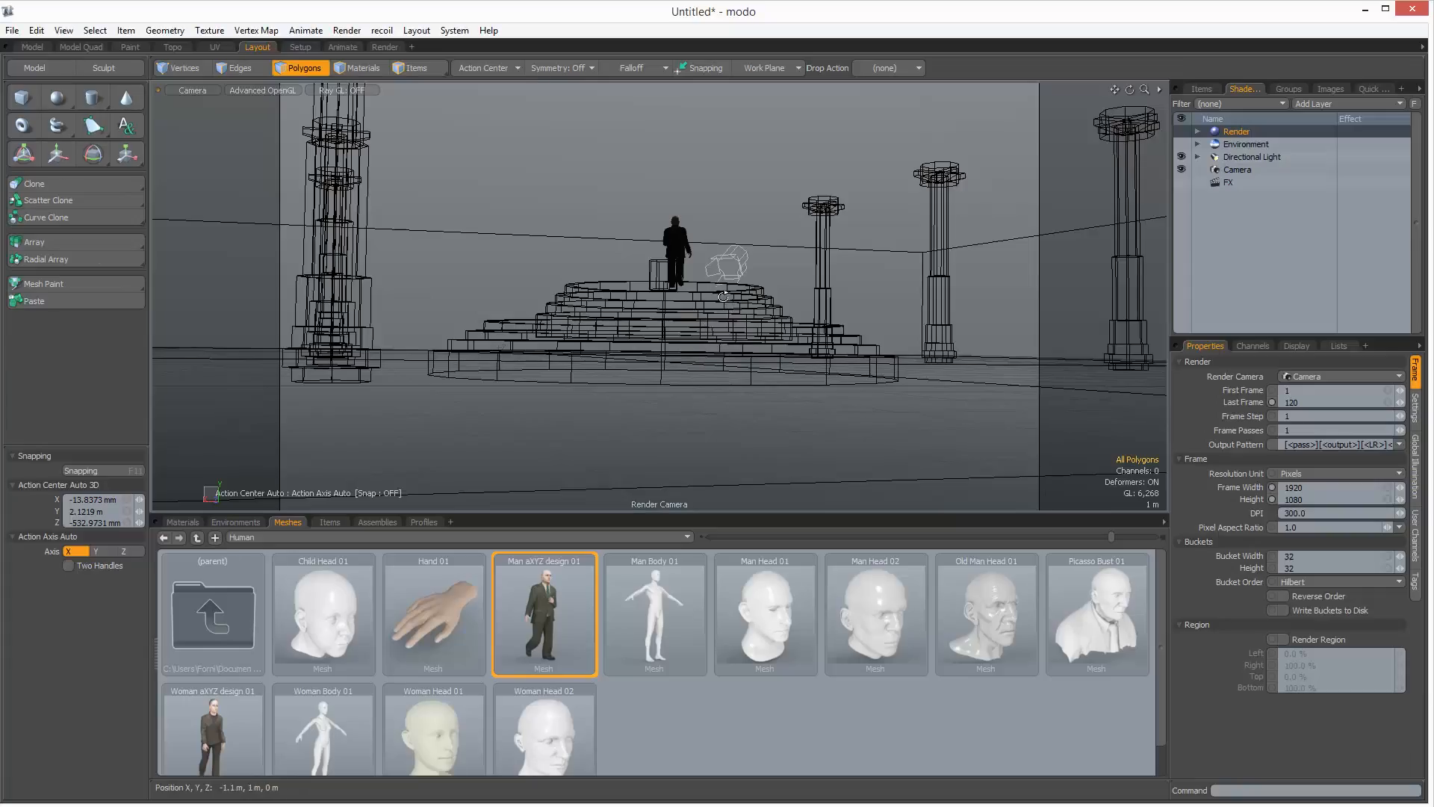
Step: Back in modo, adjust the camera's view of the platform and roll the camera to -17.5° around Z
mouse_move(730, 262)
left_mouse_down()
mouse_move(711, 289)
mouse_move(724, 278)
left_mouse_up()
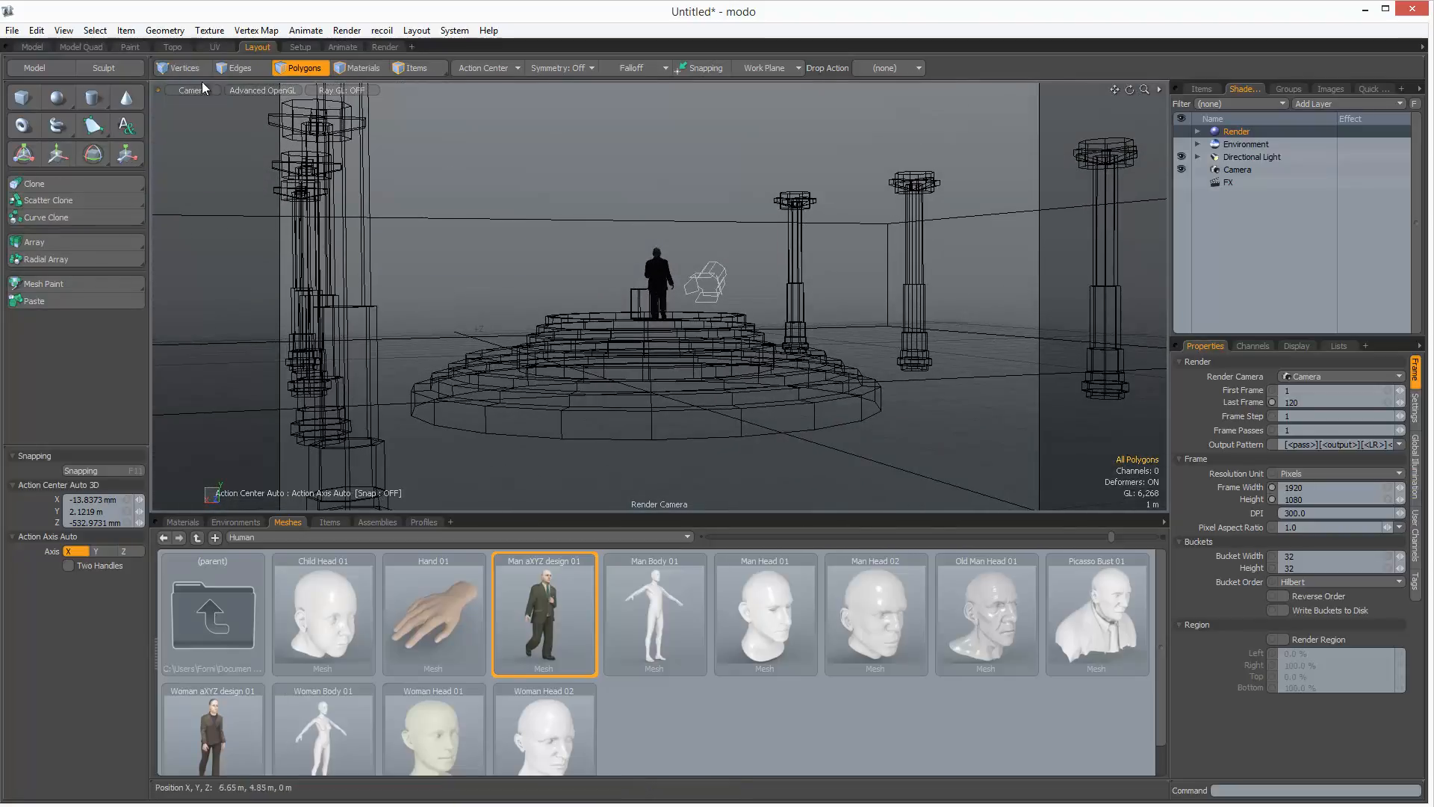
left_click(1239, 171)
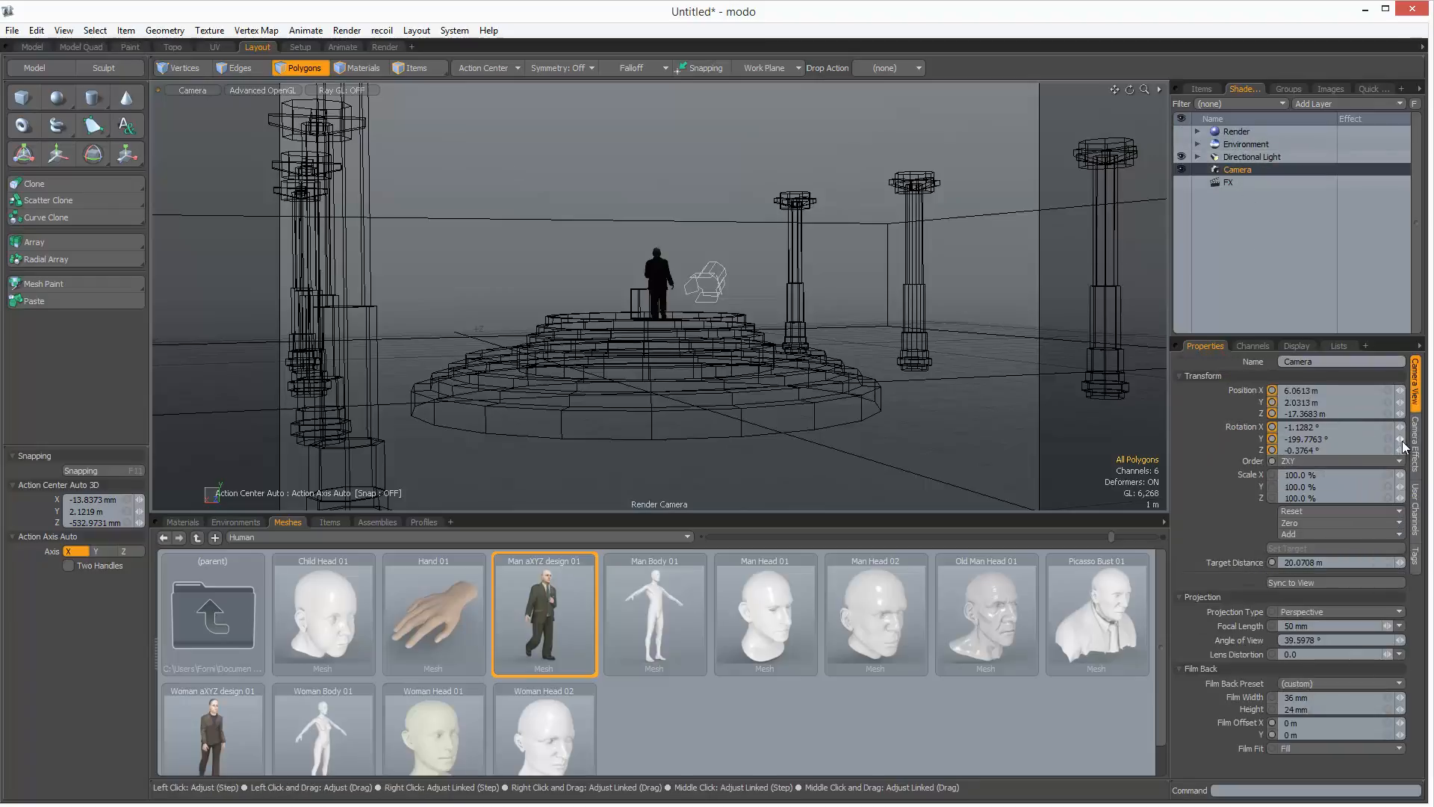
left_click_drag(1408, 452, 1367, 451)
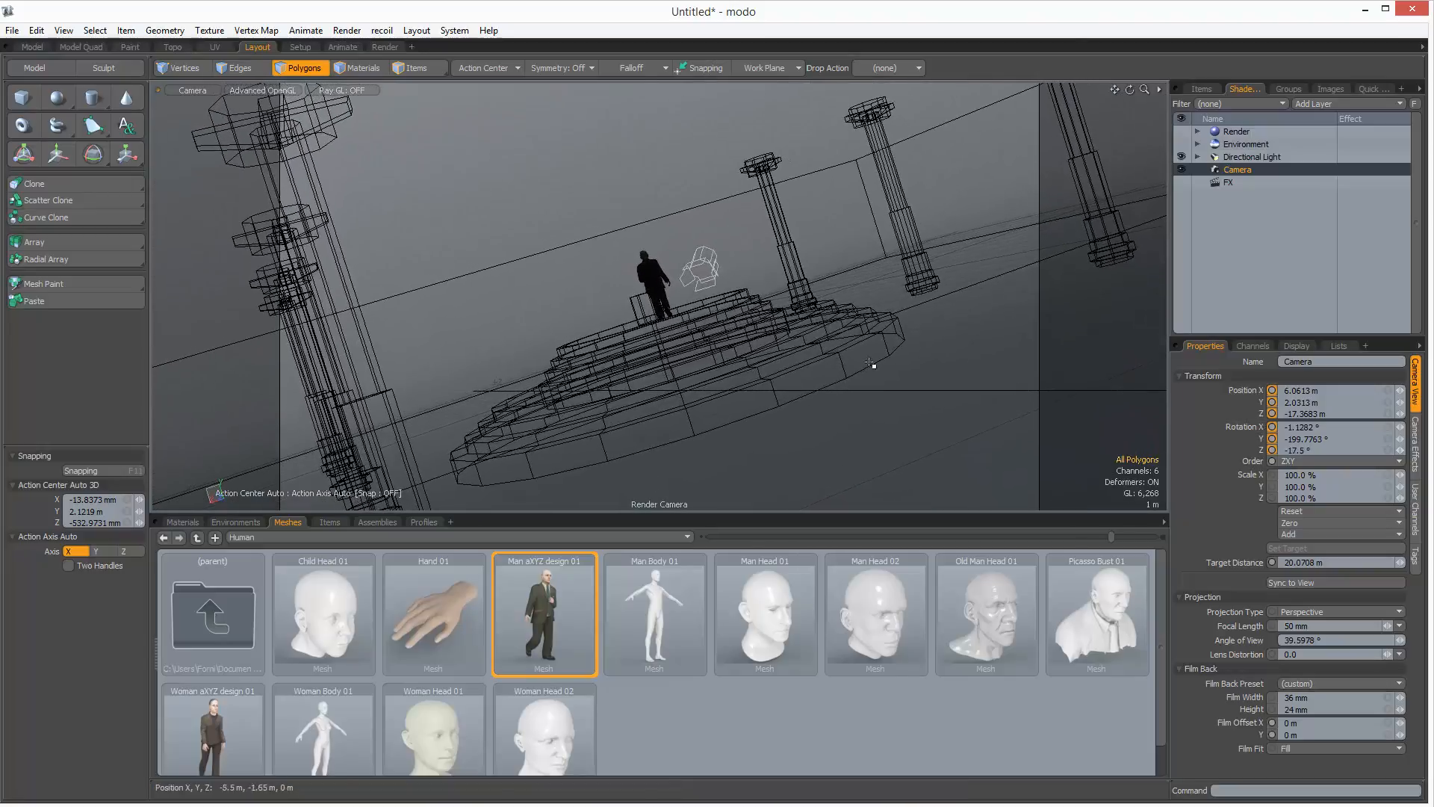
Step: Lower the camera to about 0.4 m and aim it slightly upward, comparing the framing with the Photoshop sketch
left_click_drag(685, 297, 699, 277)
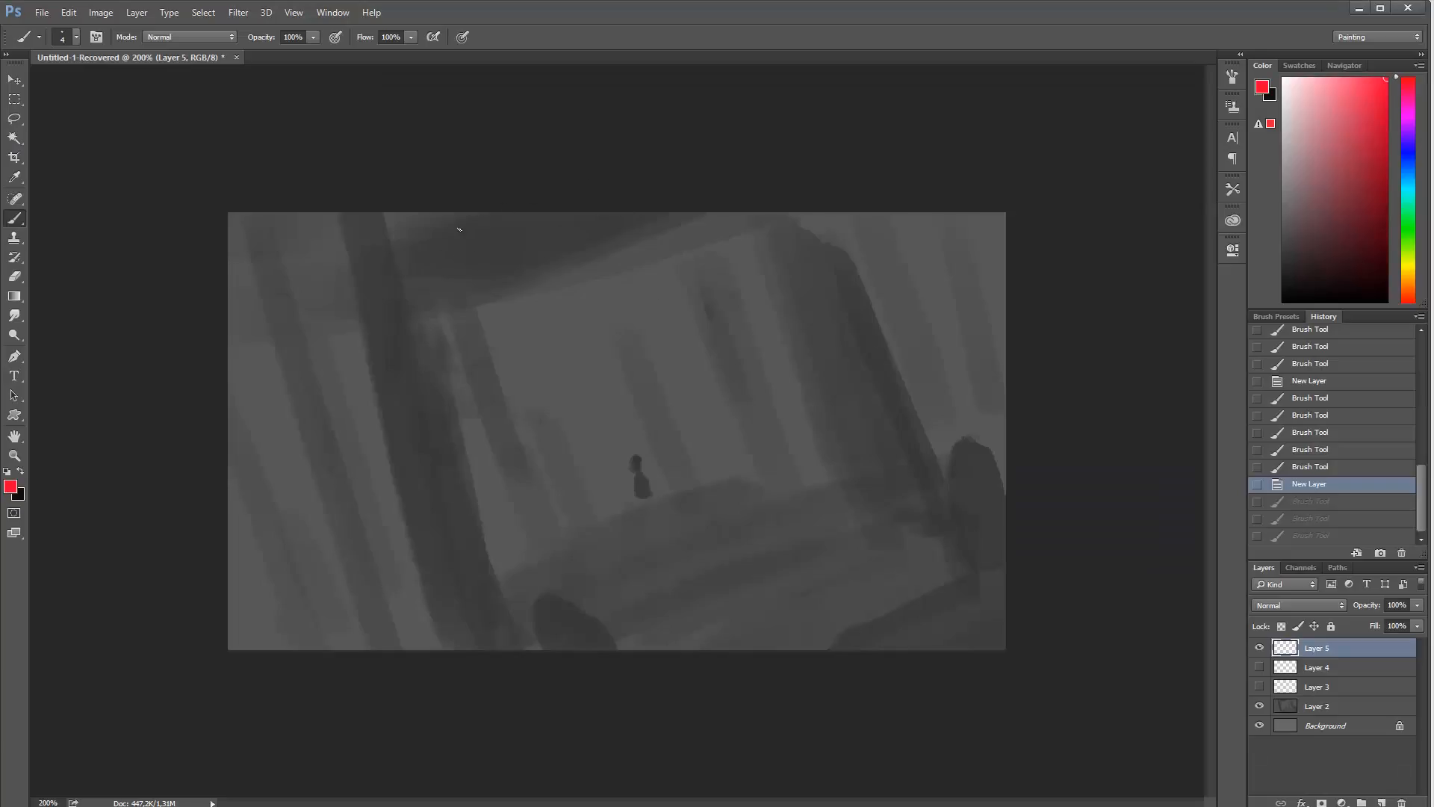
key("alt+Tab")
mouse_move(697, 368)
left_mouse_down()
mouse_move(718, 364)
mouse_move(668, 387)
left_mouse_up()
key("alt+Tab")
key("alt+Tab")
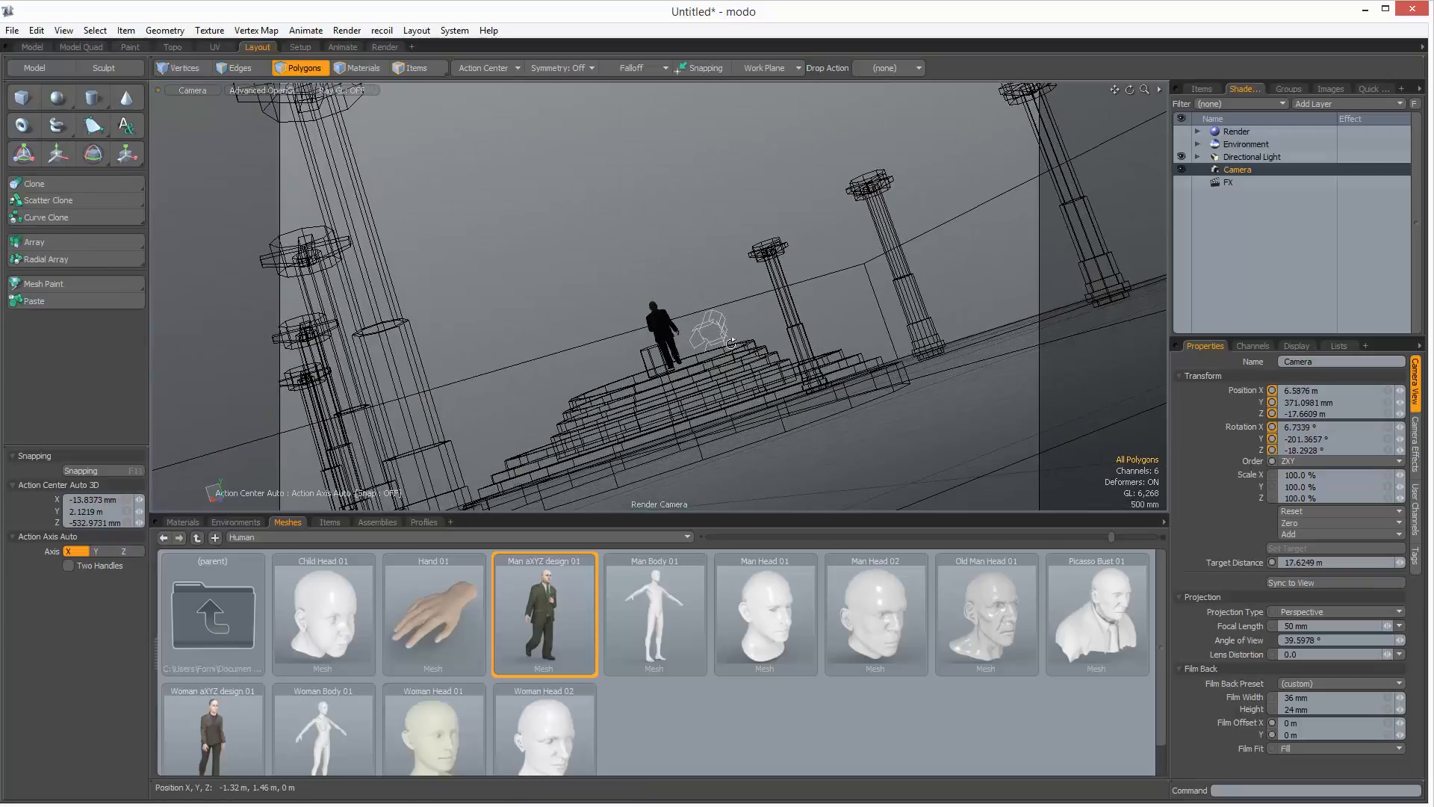
left_click_drag(731, 343, 735, 342)
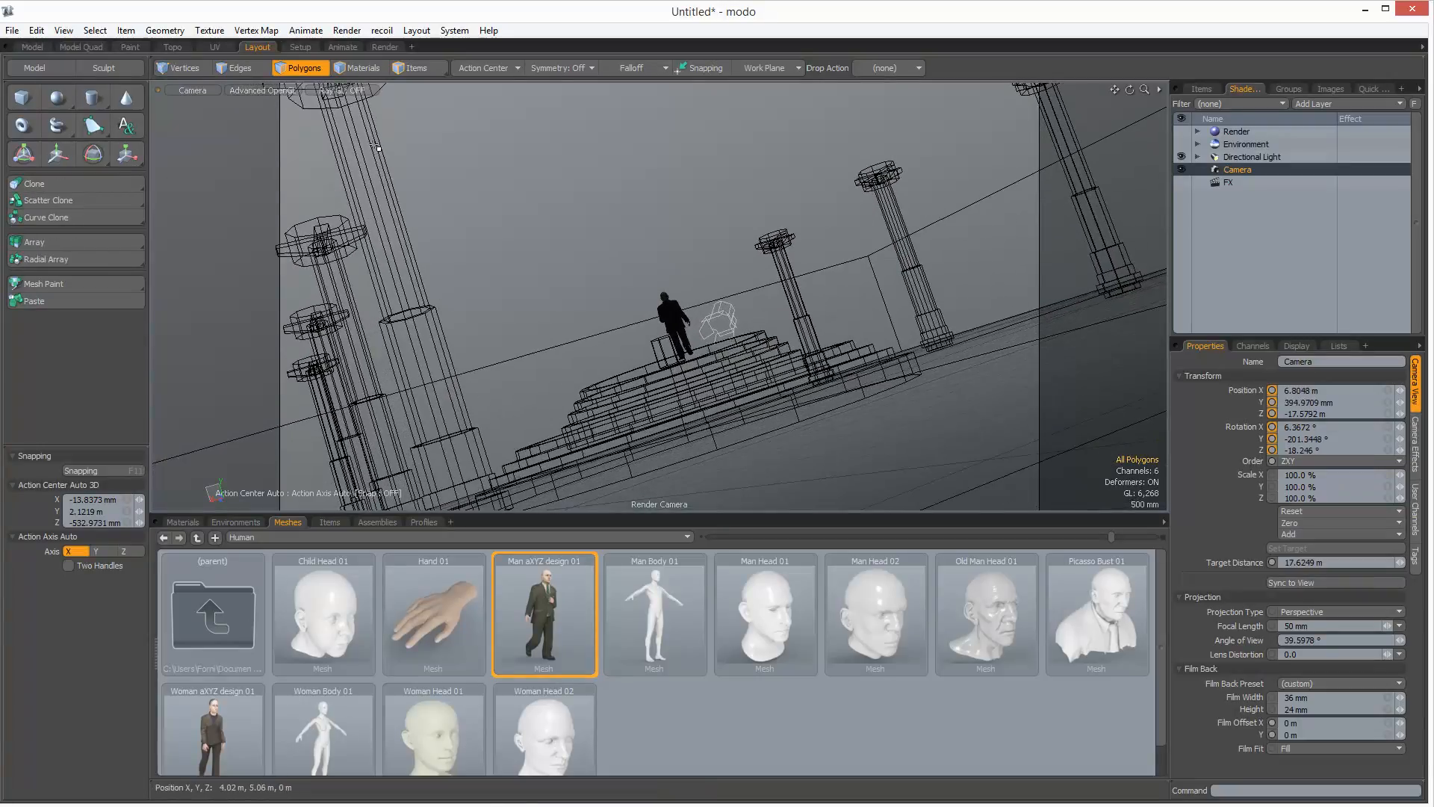
Step: Open the Model Quad layout, show the render camera in the perspective viewport, and check the sketch in Photoshop
left_click(96, 47)
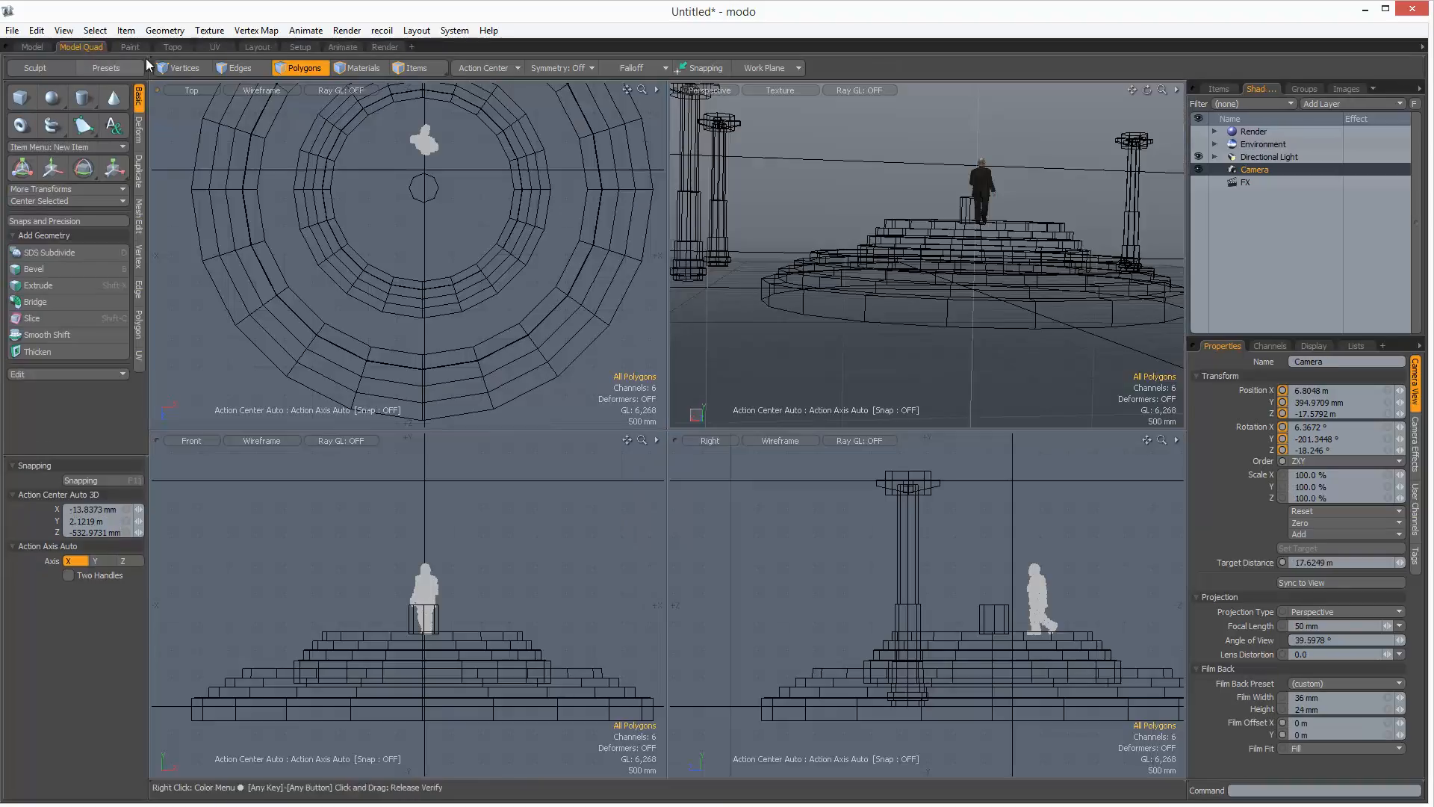
left_click(716, 91)
left_click(781, 110)
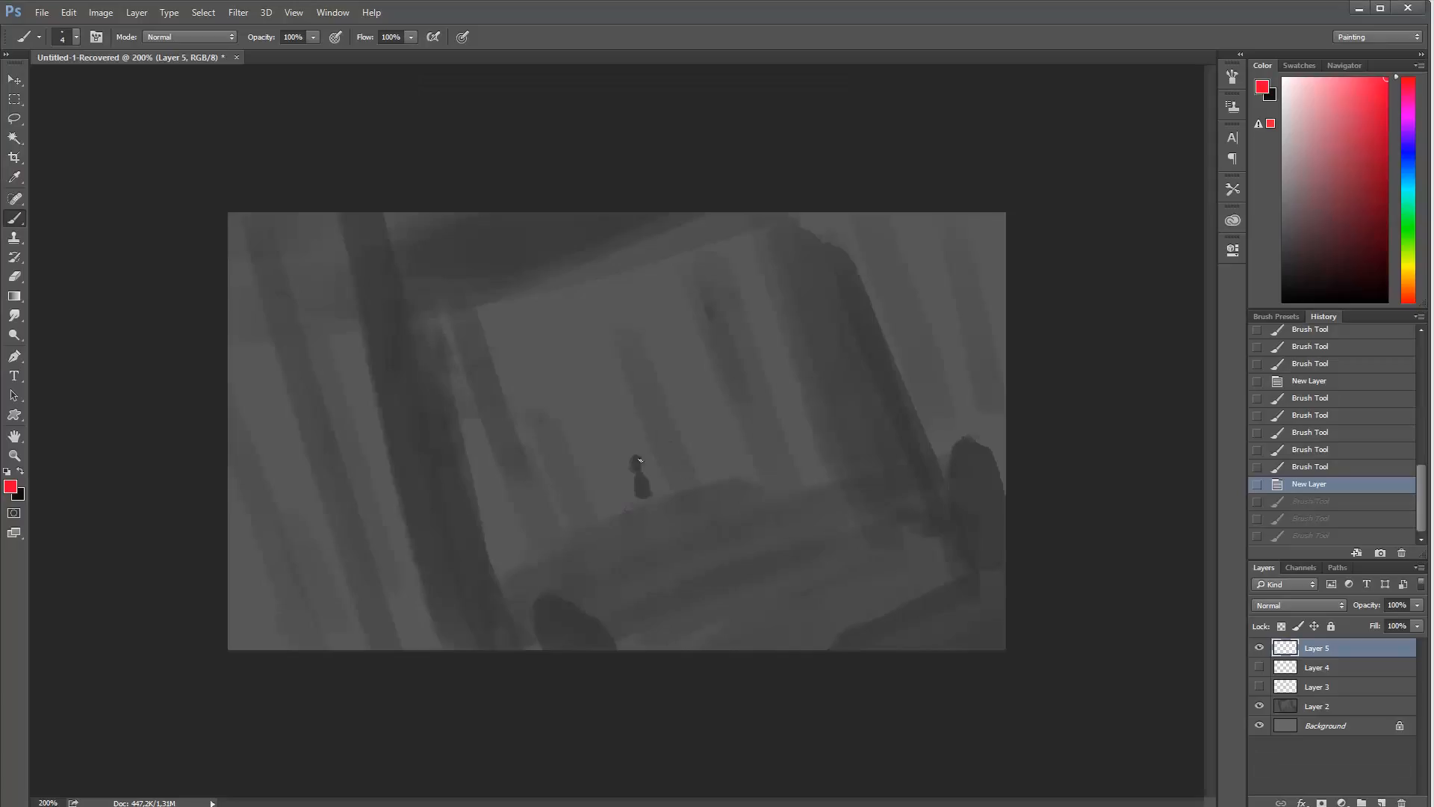
key("alt+Tab")
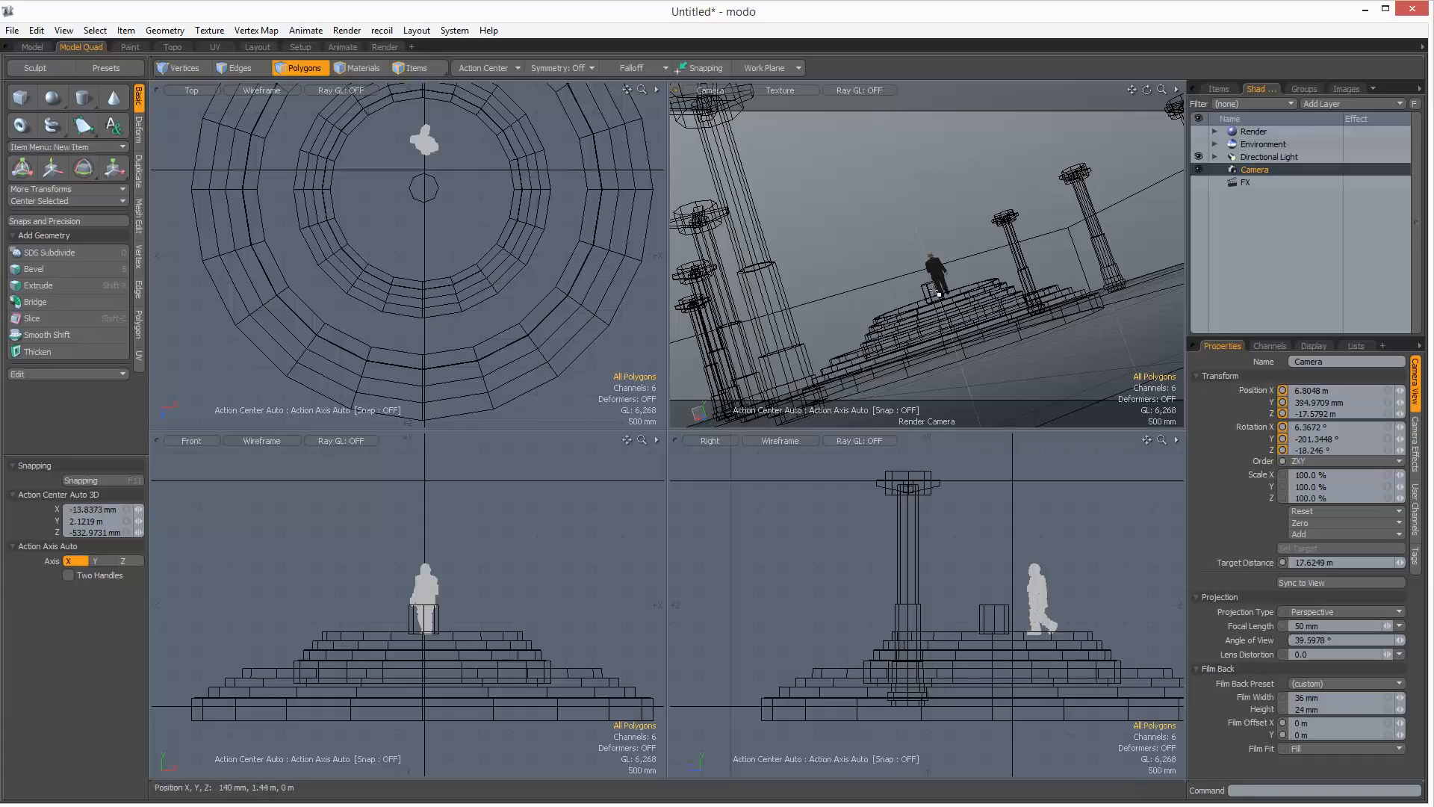
Step: Make the mesh with the columns and platform active, fit the views, and select the three columns on the negative X side
left_click(416, 68)
key("a")
left_click(320, 254)
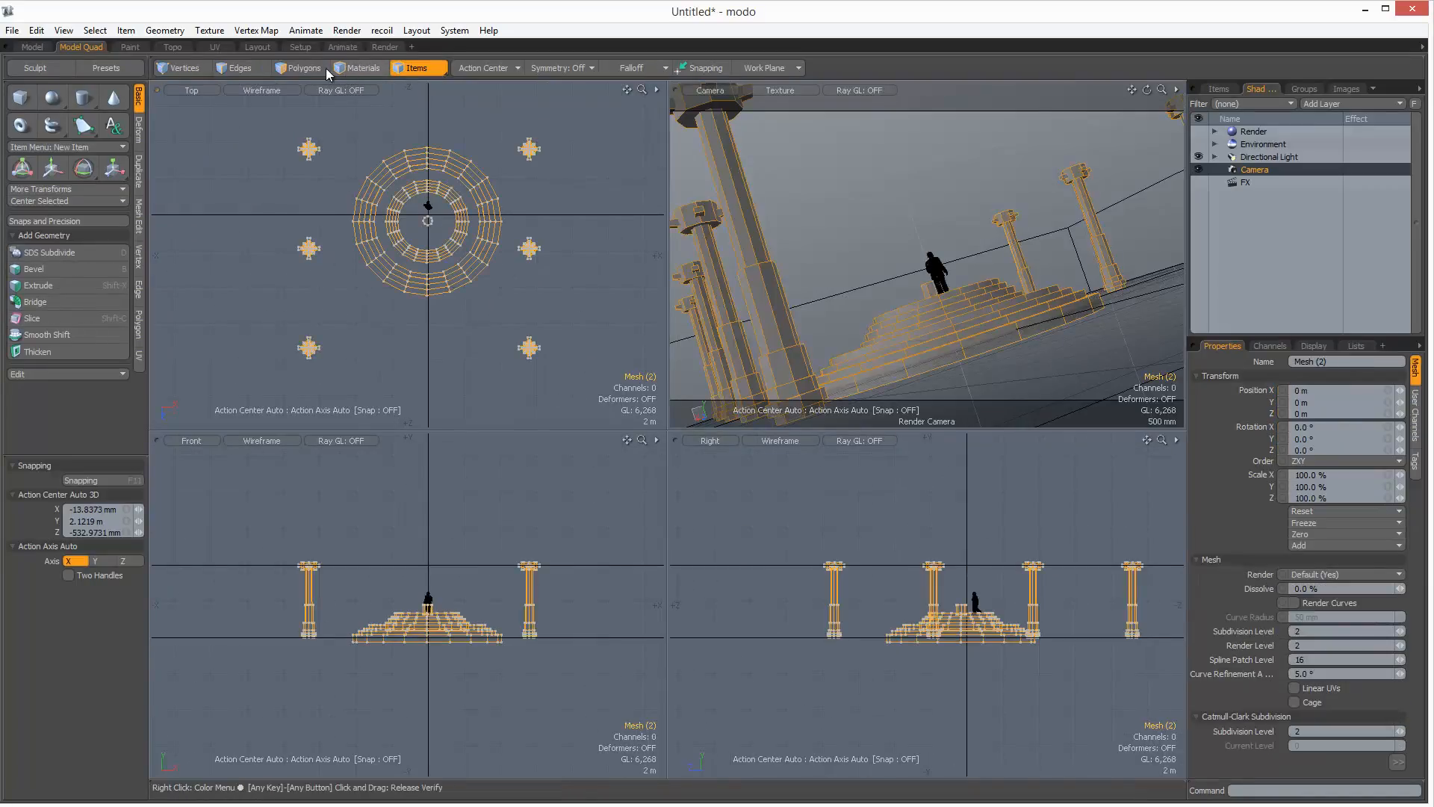
left_click(302, 68)
mouse_move(313, 120)
left_mouse_down()
mouse_move(346, 393)
mouse_move(320, 357)
left_mouse_up()
key("w")
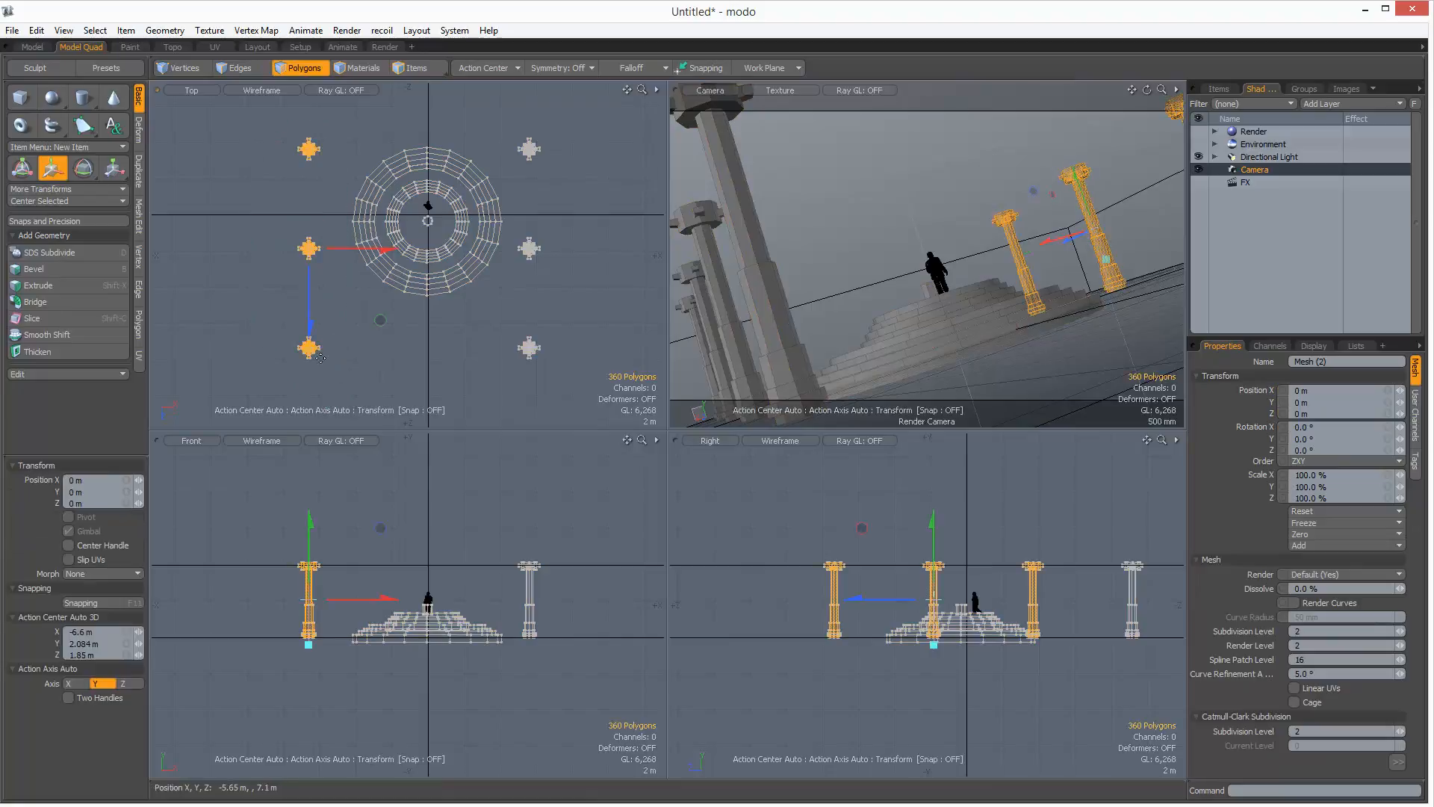
key("space")
Step: Select all four columns on the positive X side and move them together back along negative Z, slightly outward in X
mouse_move(508, 160)
left_mouse_down()
mouse_move(568, 138)
mouse_move(592, 235)
left_mouse_up()
key("w")
key("space")
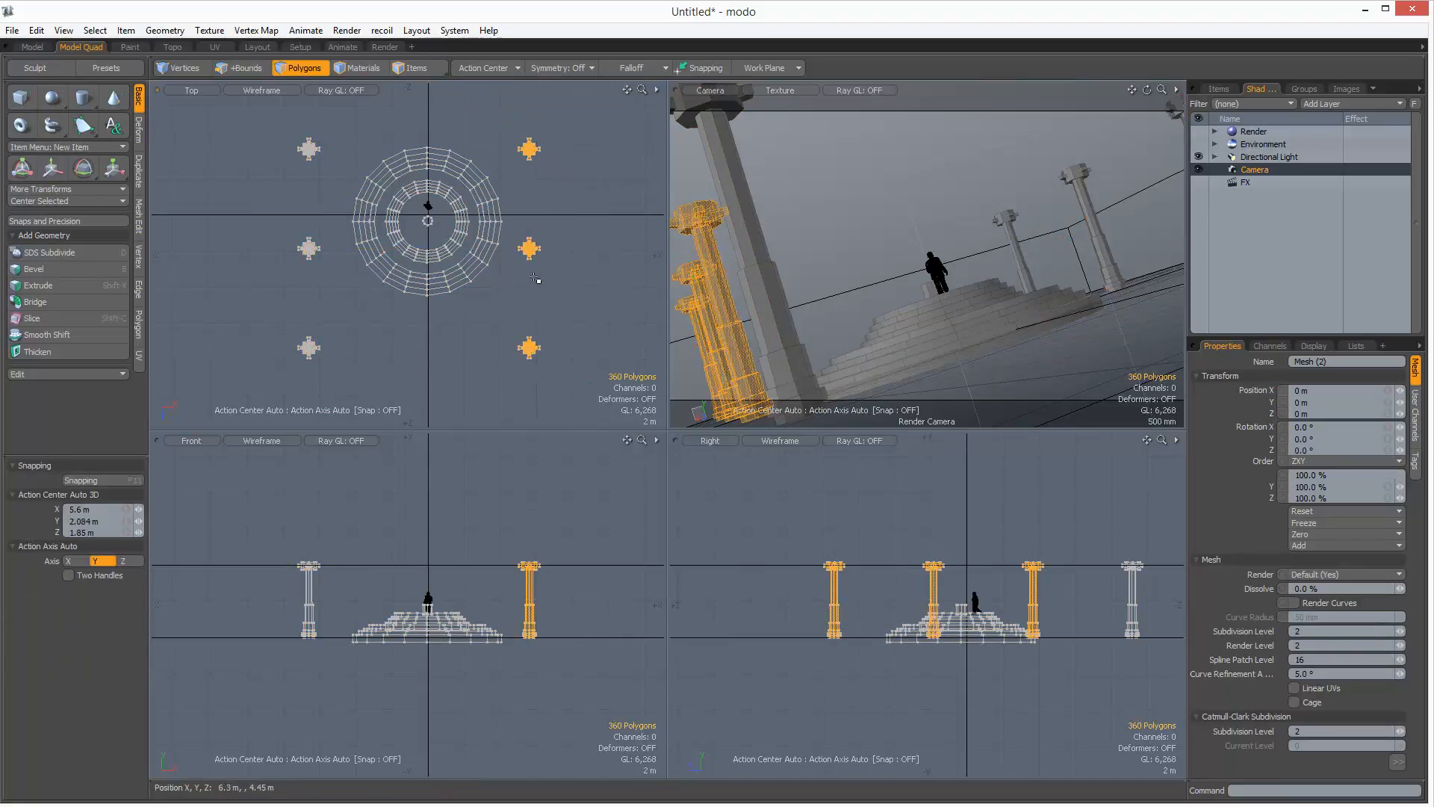
key("w")
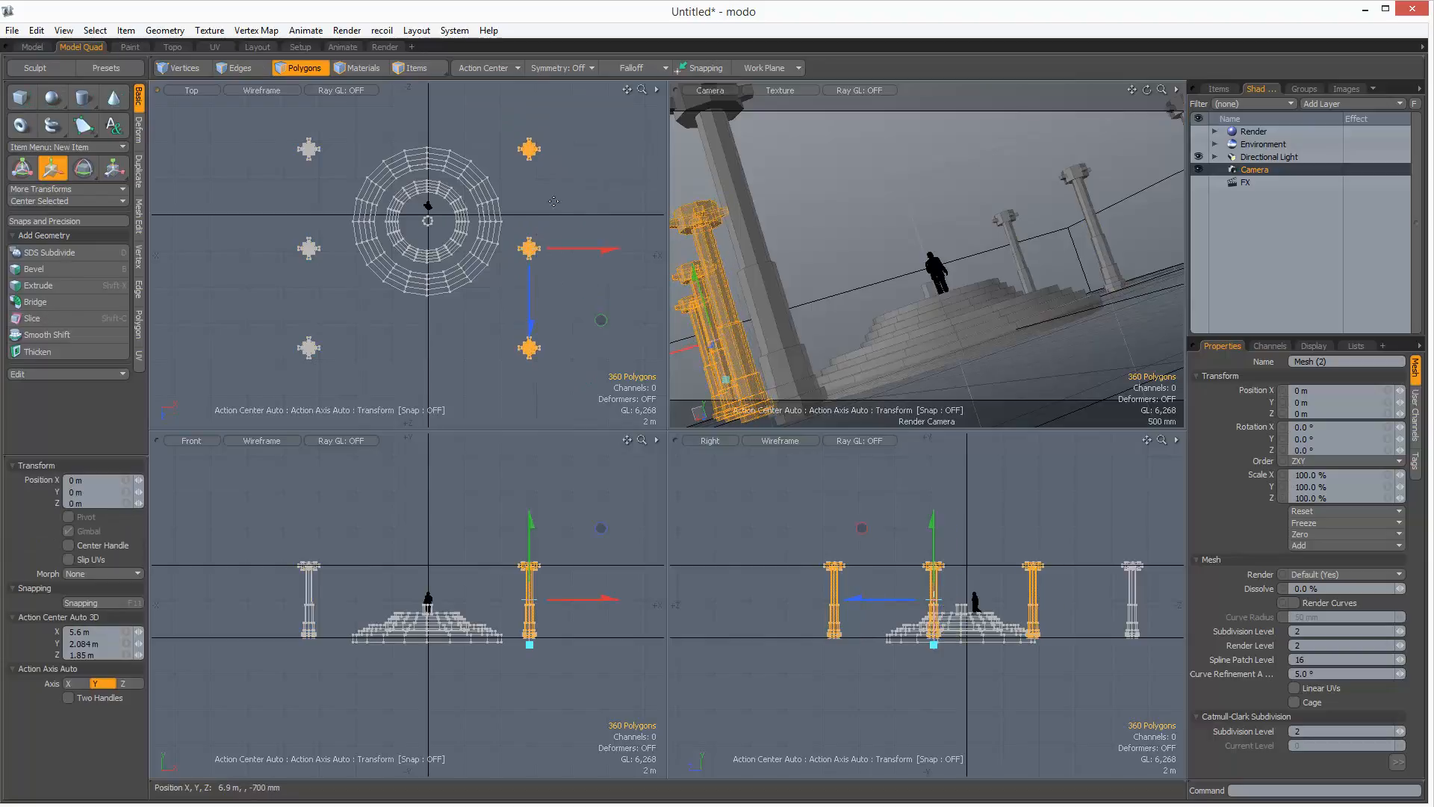
left_click_drag(558, 192, 561, 139)
key("space")
key("w")
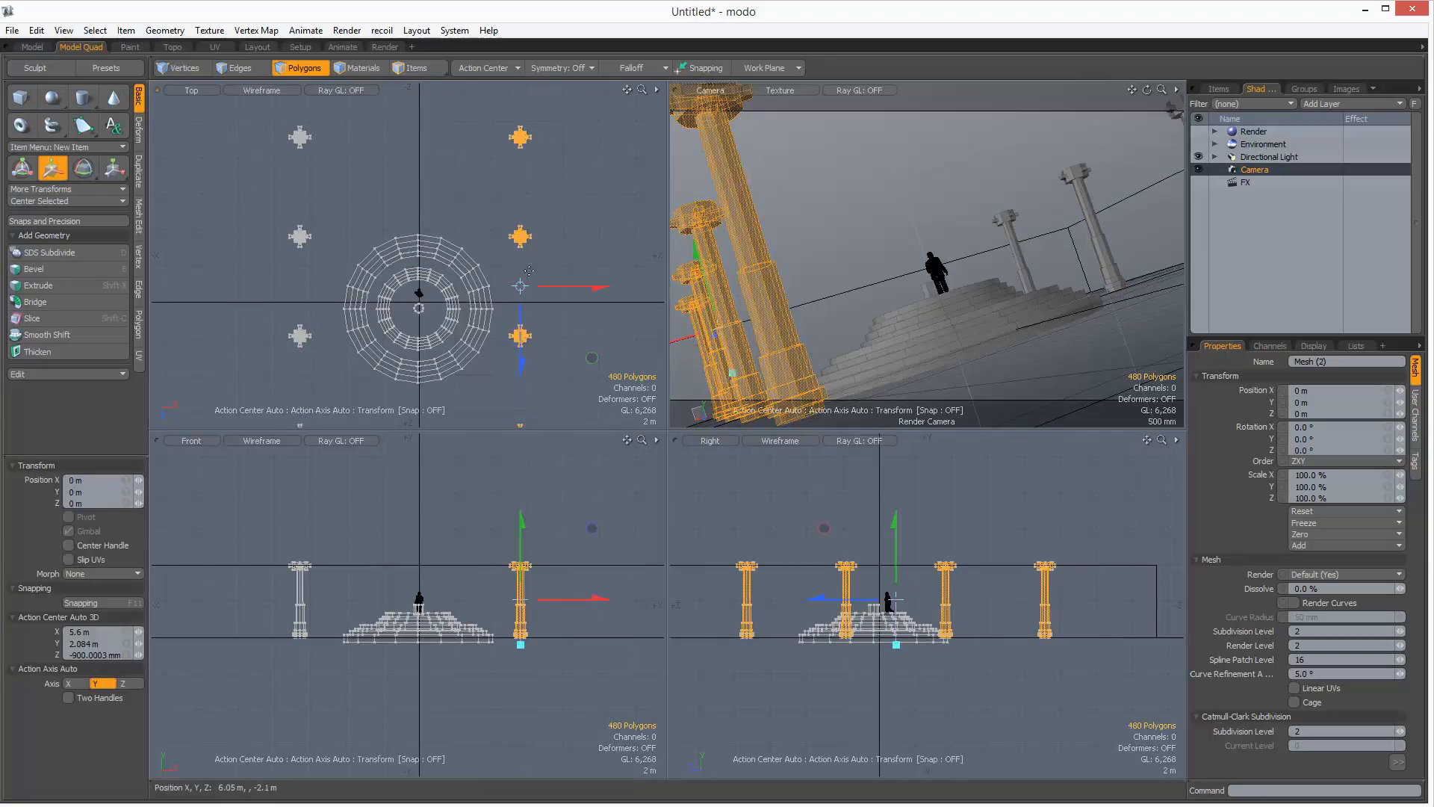
left_click_drag(526, 331, 587, 224)
key("space")
Step: Check the sketch in Photoshop, return to modo and shift the selected column row by 150 mm in X and -350 mm in Z
key("alt+Tab")
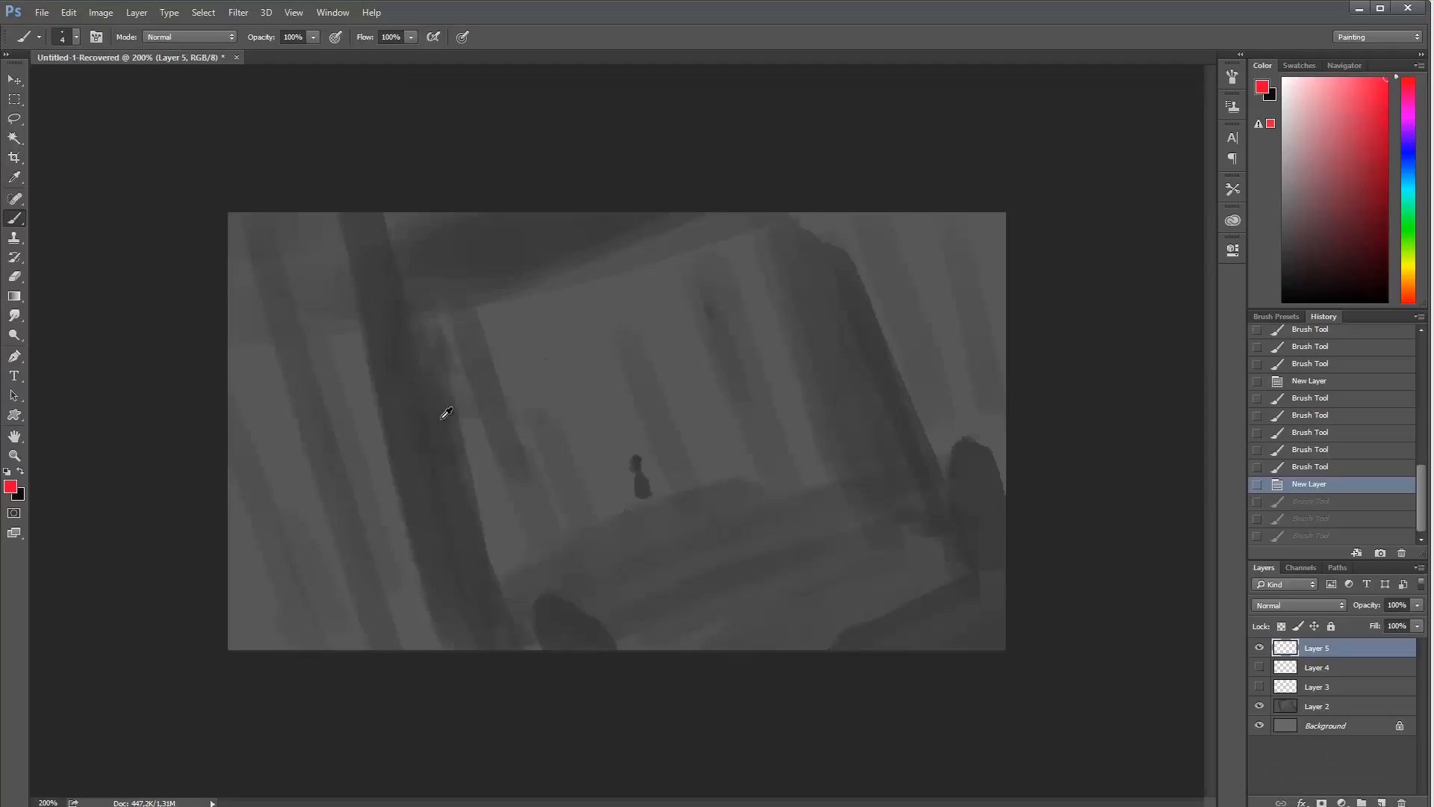
key("alt+Tab")
key("w")
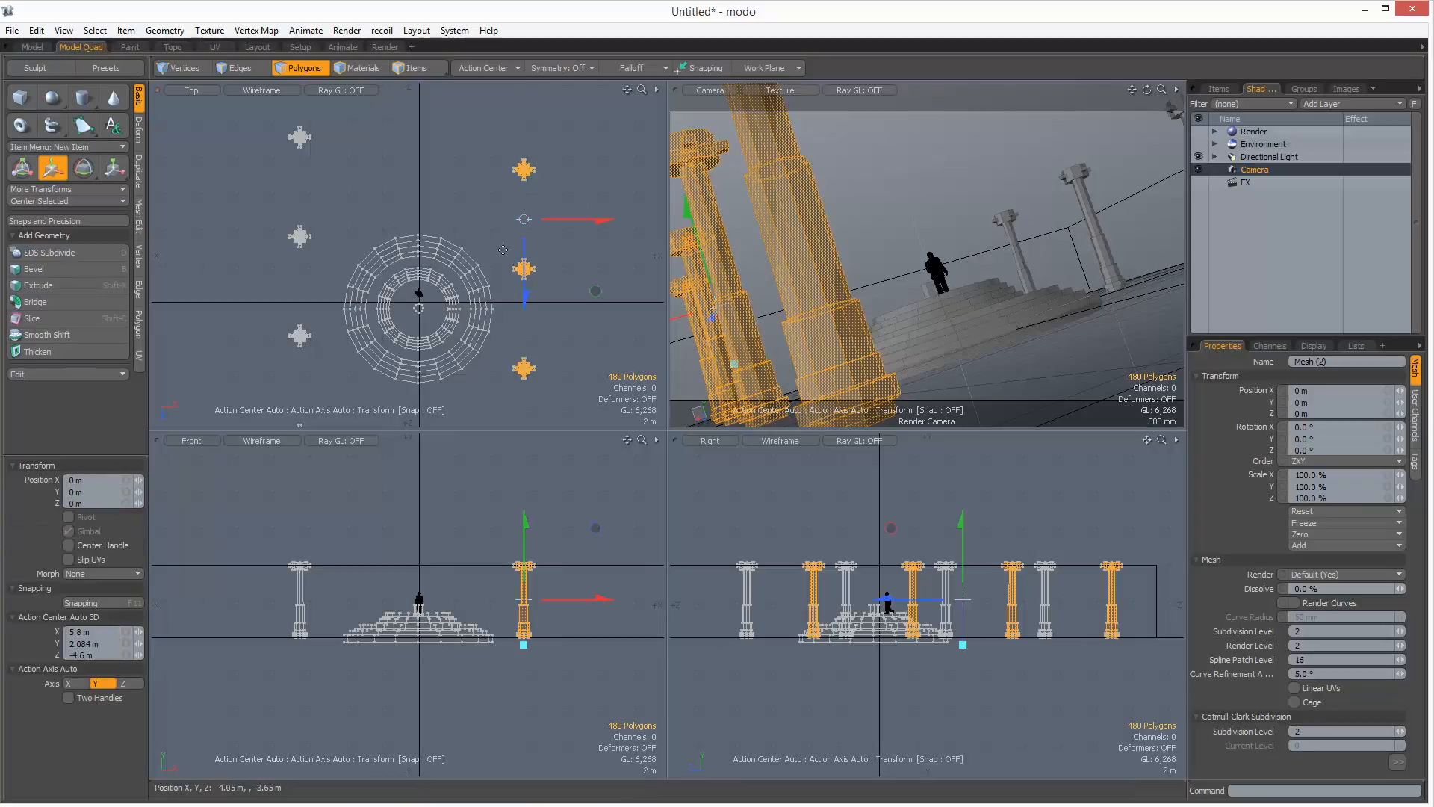
left_click_drag(570, 225, 540, 255)
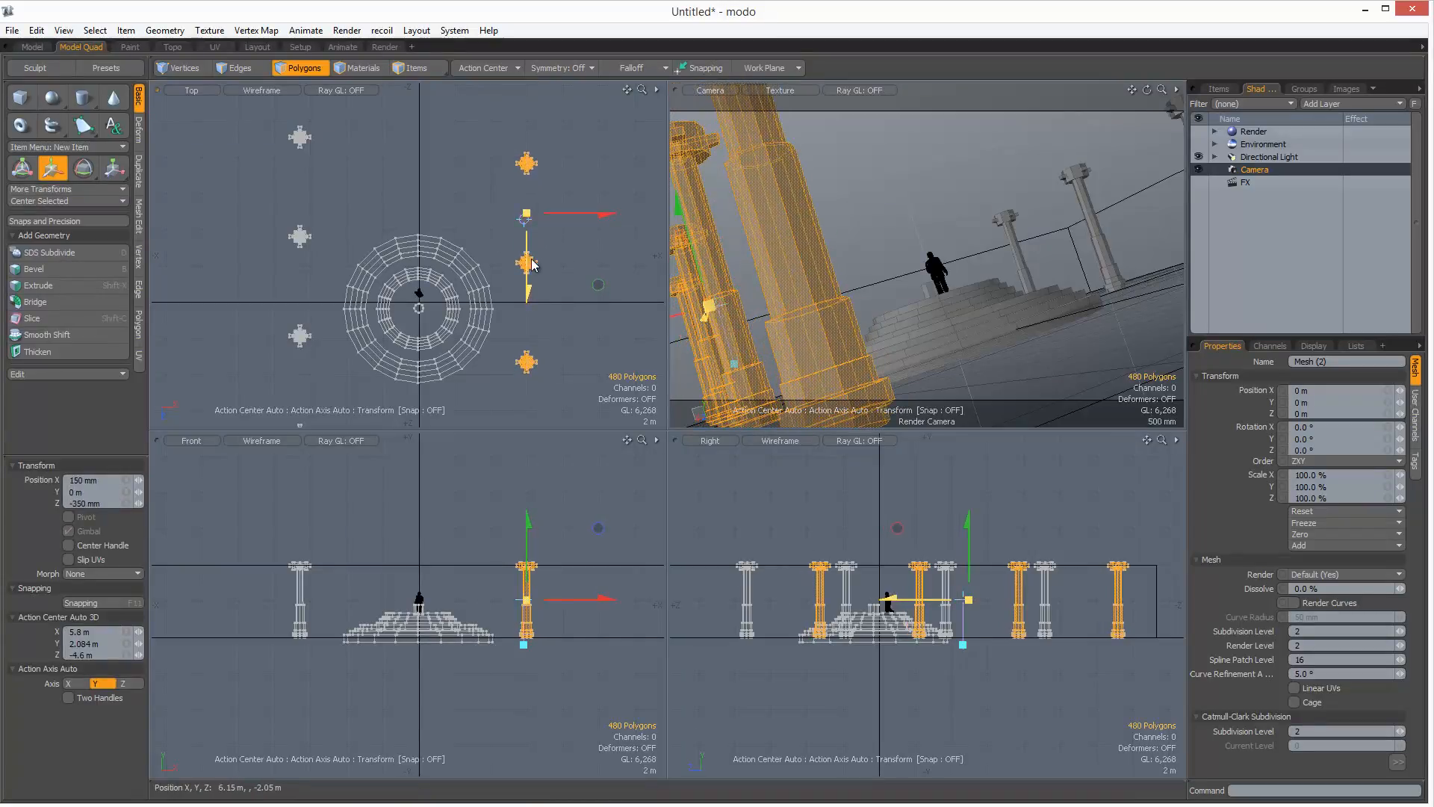
Step: Select the four columns on the negative X side, move them 1.2 m in X and 1.6 m in Z, and clear the selection
mouse_move(440, 226)
left_mouse_down()
mouse_move(284, 424)
mouse_move(355, 266)
left_mouse_up()
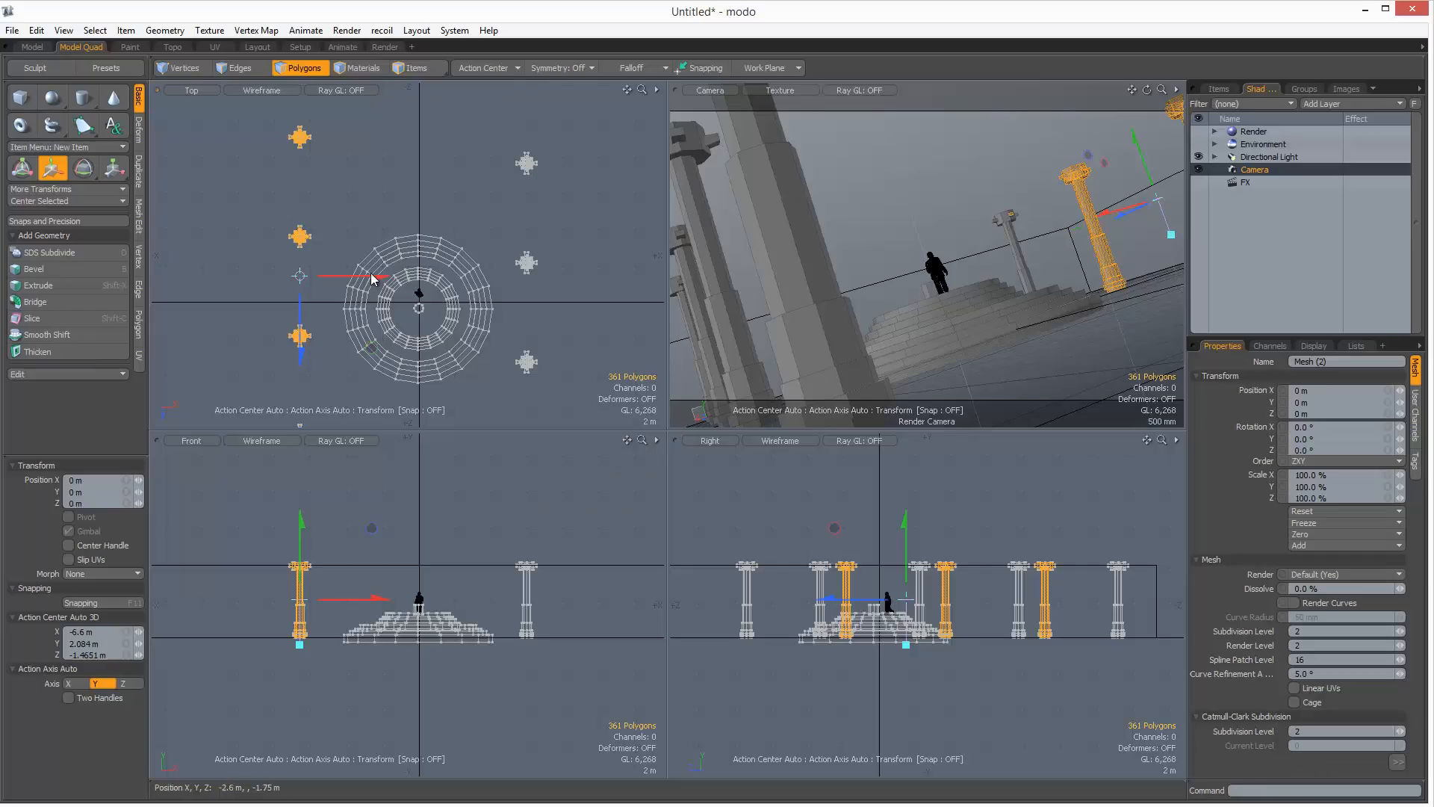
mouse_move(374, 279)
left_mouse_down()
mouse_move(403, 279)
mouse_move(373, 279)
left_mouse_up()
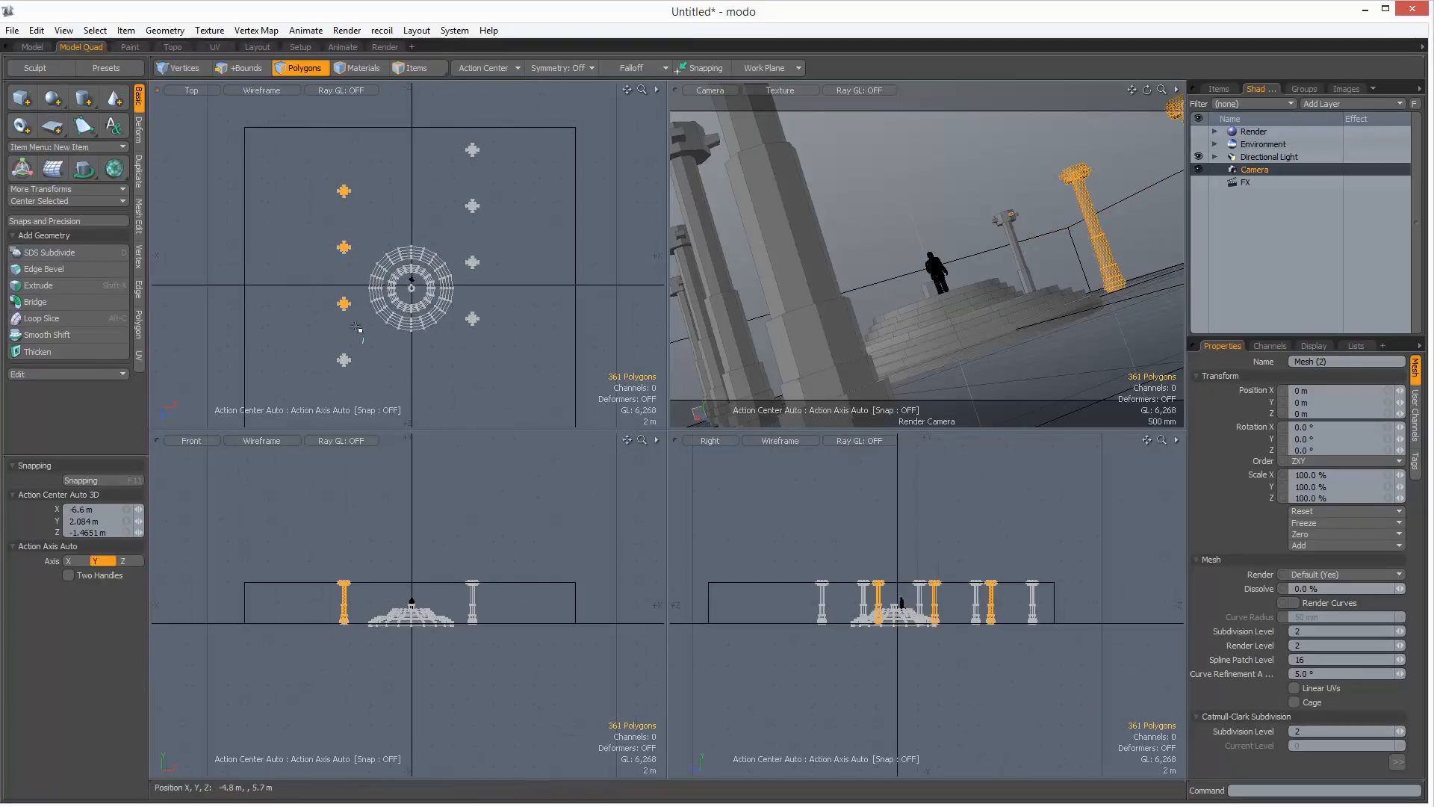
left_click_drag(344, 305, 392, 304)
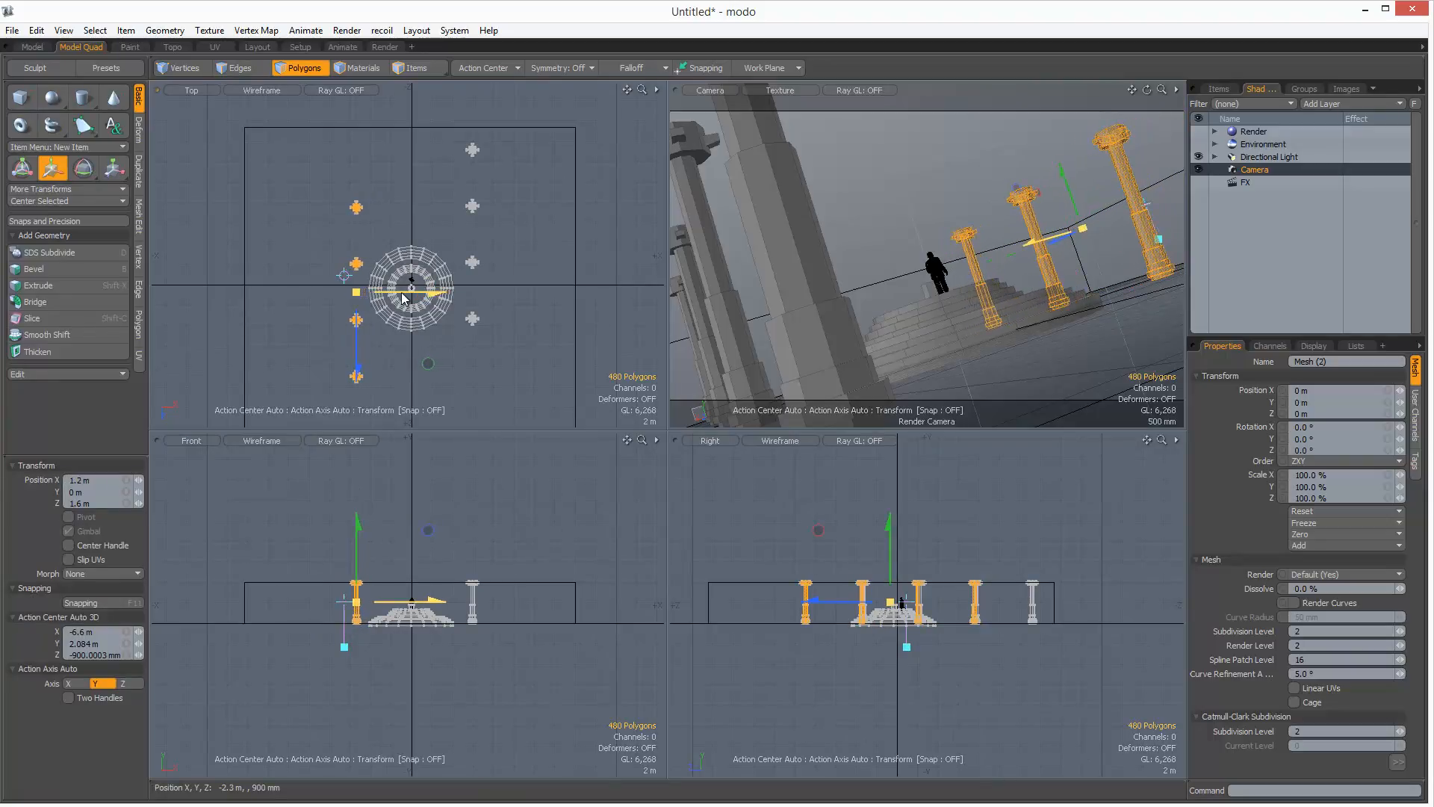
key("q")
left_click(901, 173)
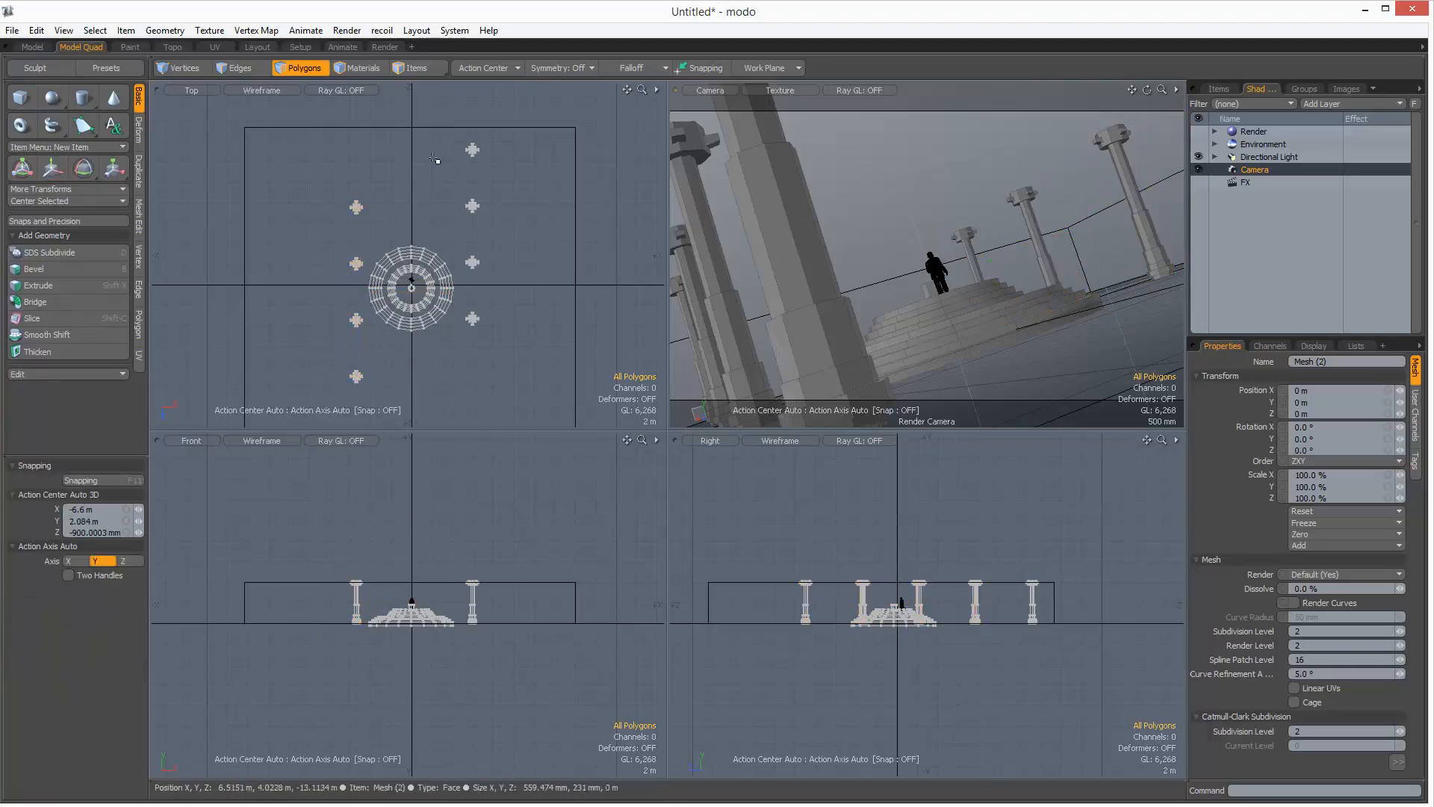
mouse_move(438, 159)
left_mouse_down()
mouse_move(351, 247)
mouse_move(410, 212)
mouse_move(467, 216)
mouse_move(442, 234)
mouse_move(440, 192)
mouse_move(458, 183)
mouse_move(446, 236)
left_mouse_up()
key("w")
key("q")
left_click(635, 228)
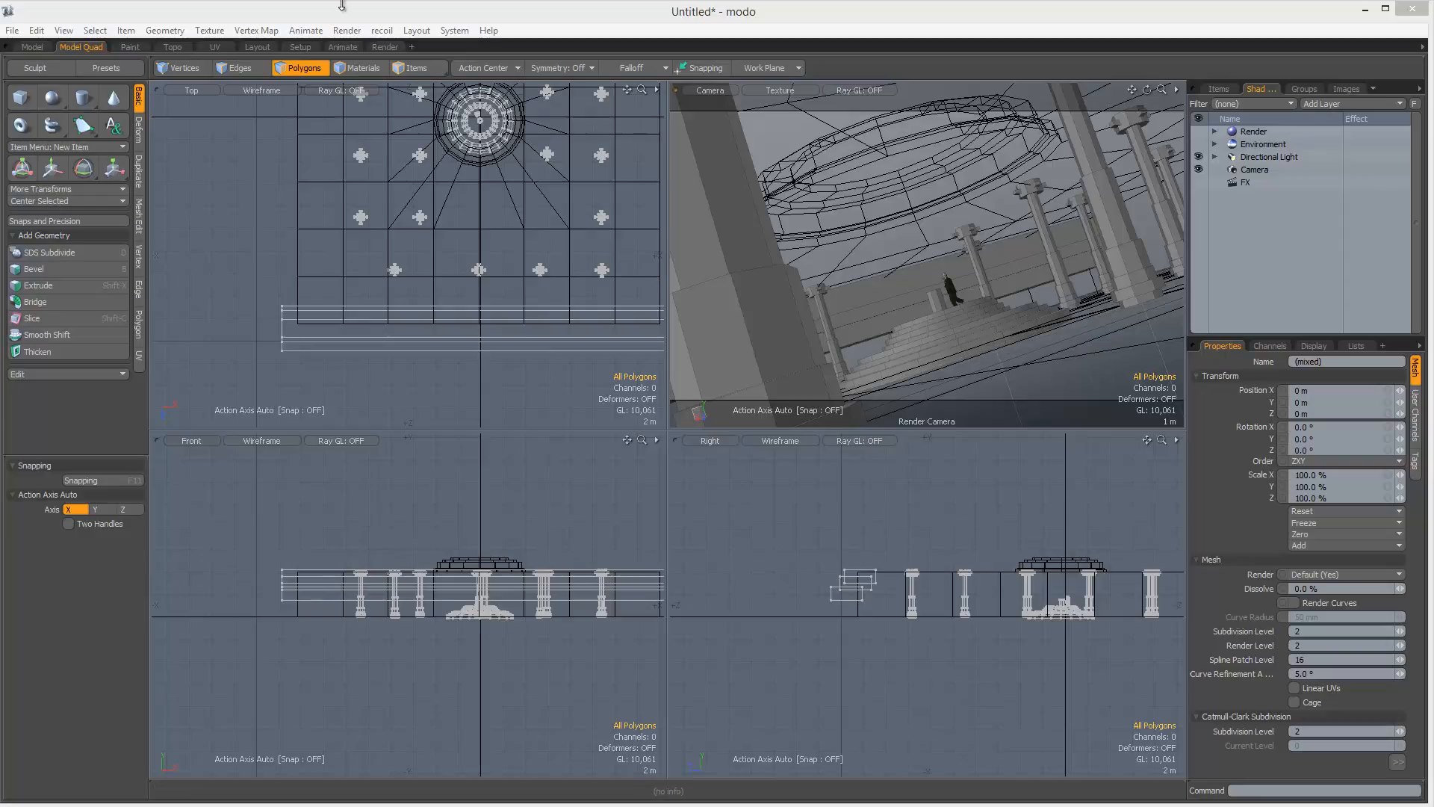
Step: Make the room mesh the active item and select one polygon of its wall behind the platform
left_click(416, 68)
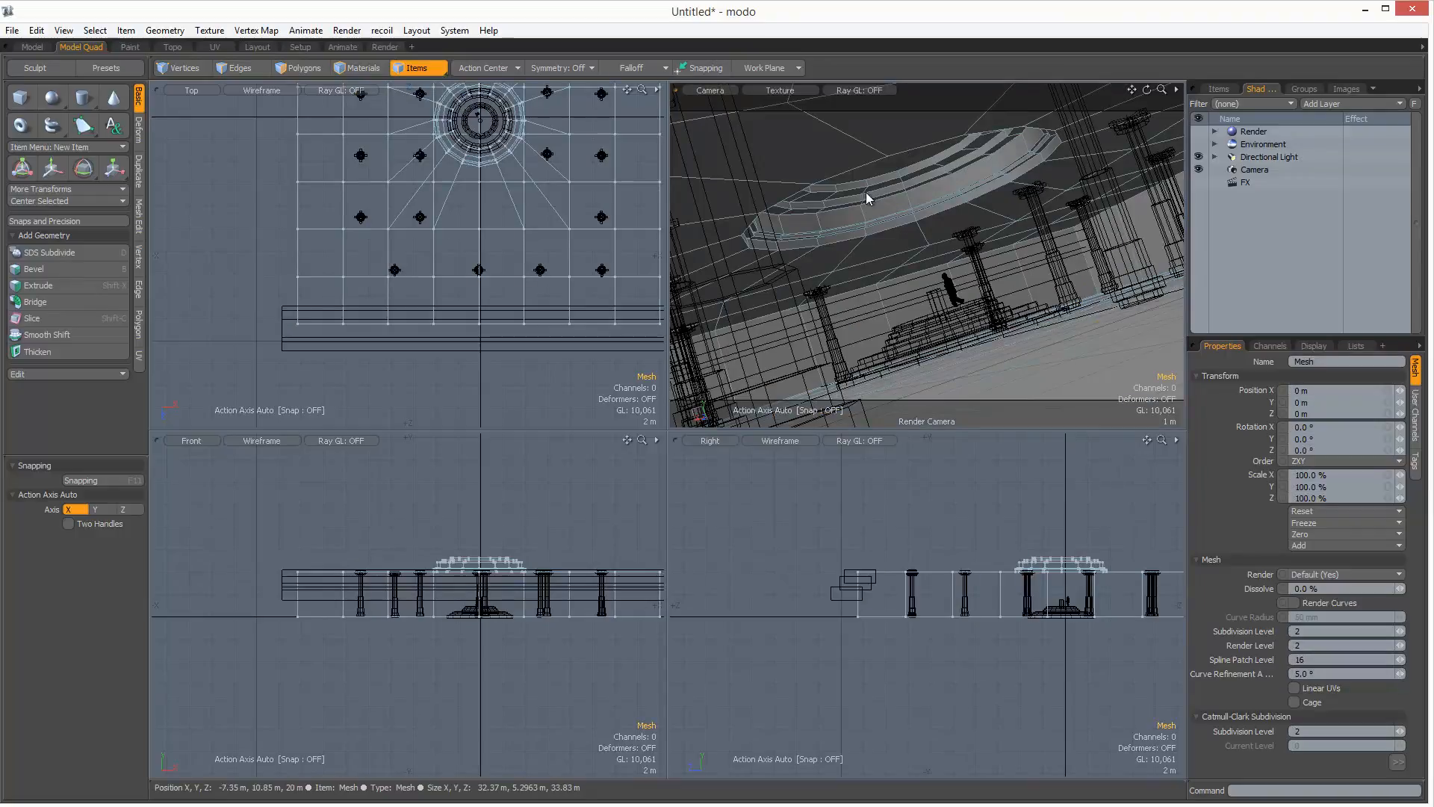
left_click(304, 68)
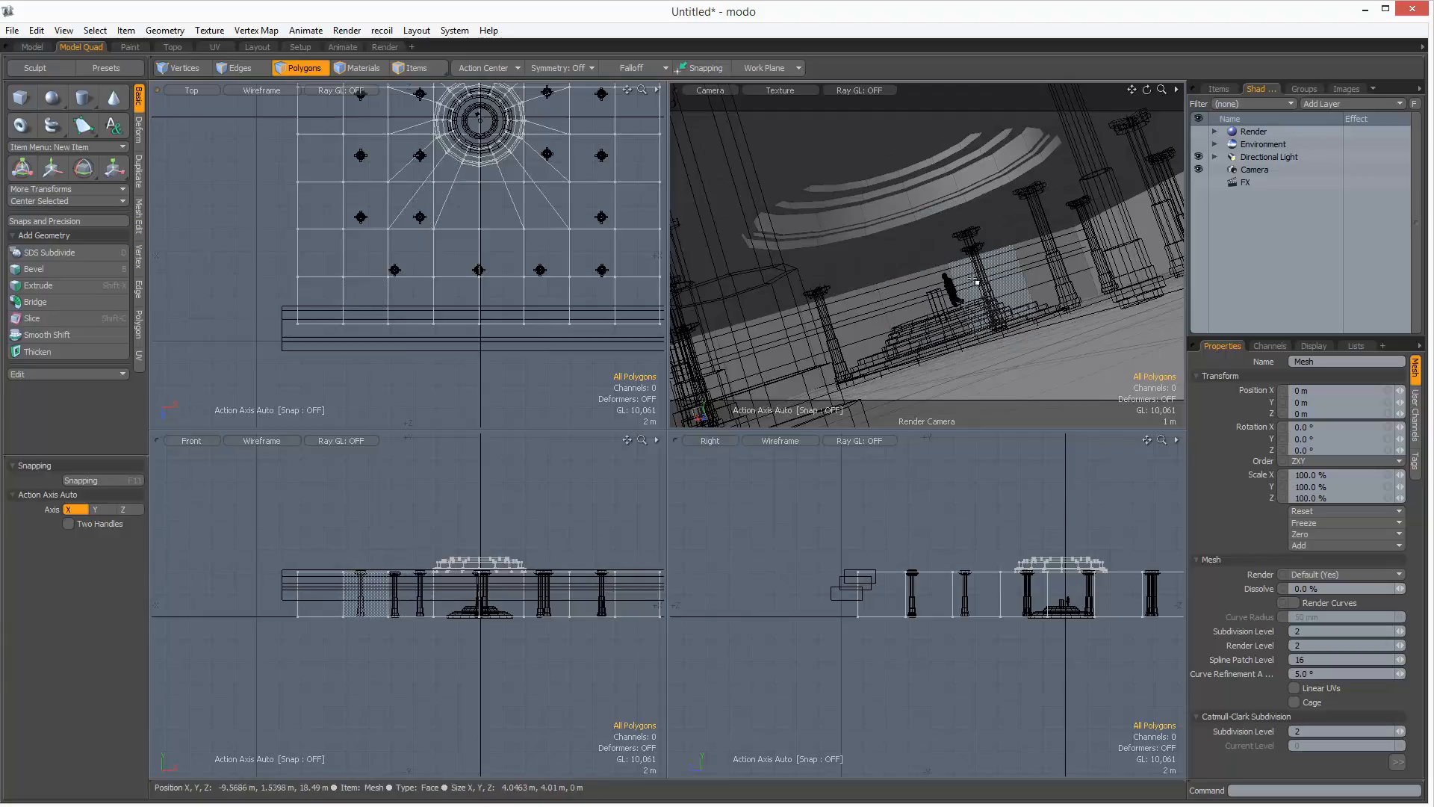
left_click(919, 303)
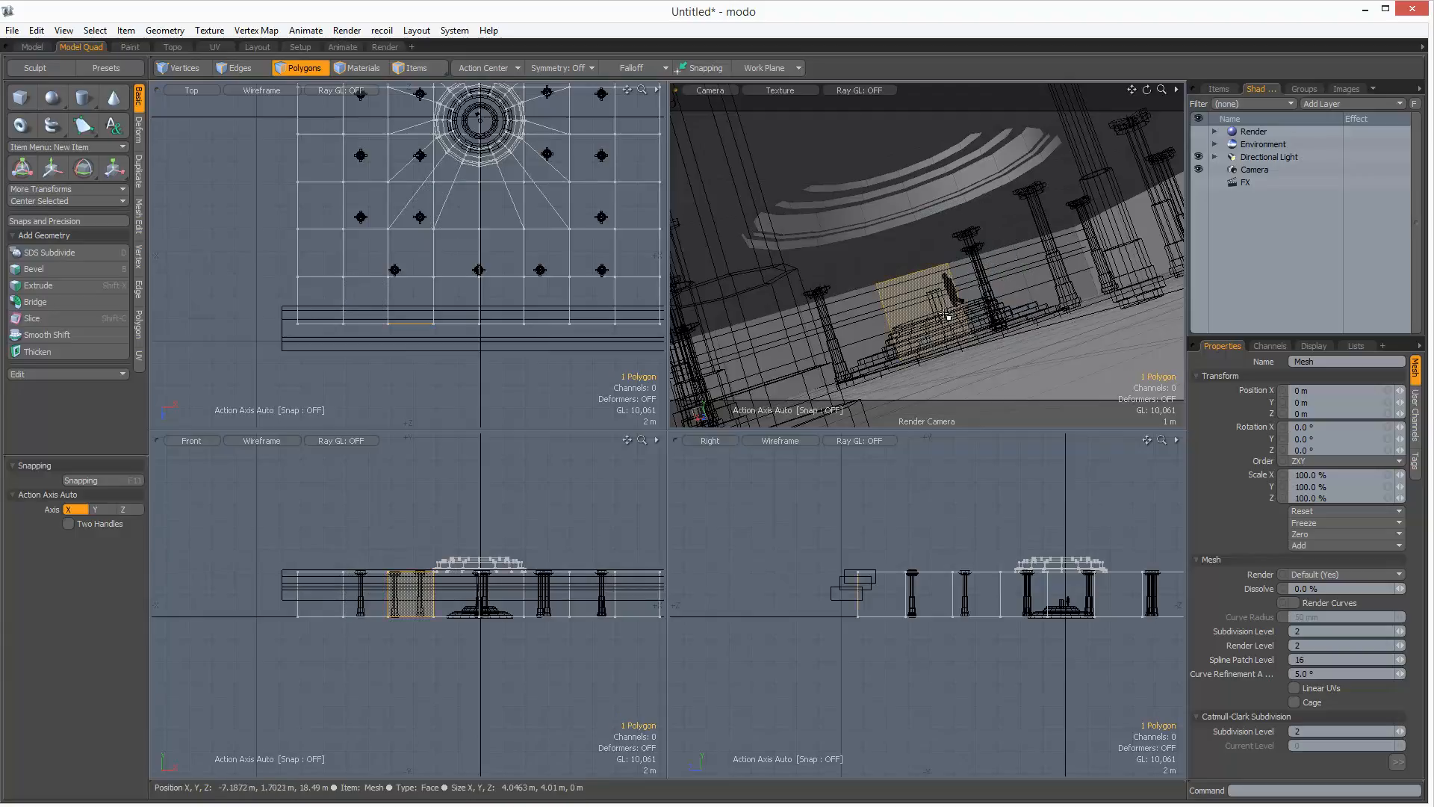
Step: Select the room, column and figure meshes together as items and return to polygon editing
left_click(430, 69)
left_click(899, 359)
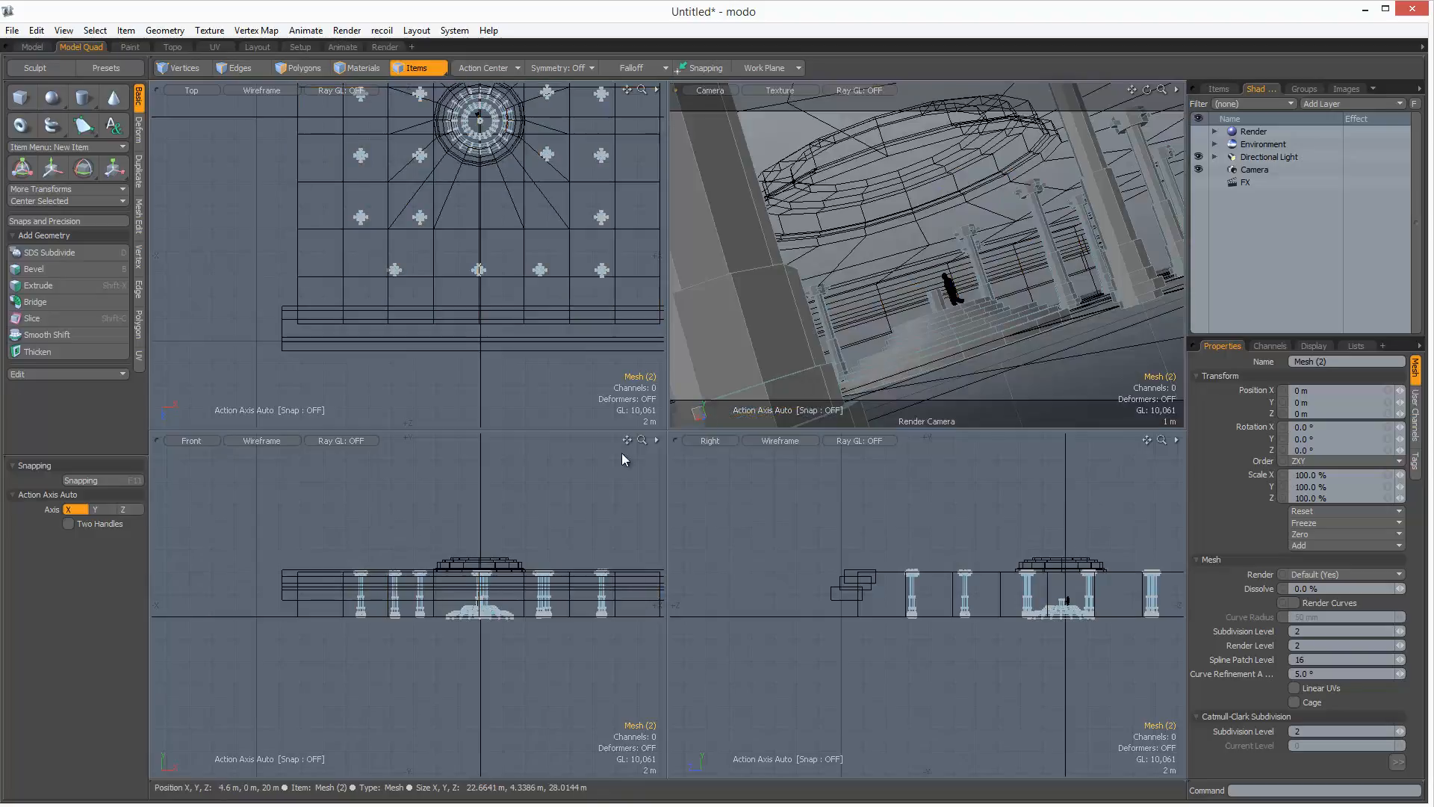
left_click(764, 644)
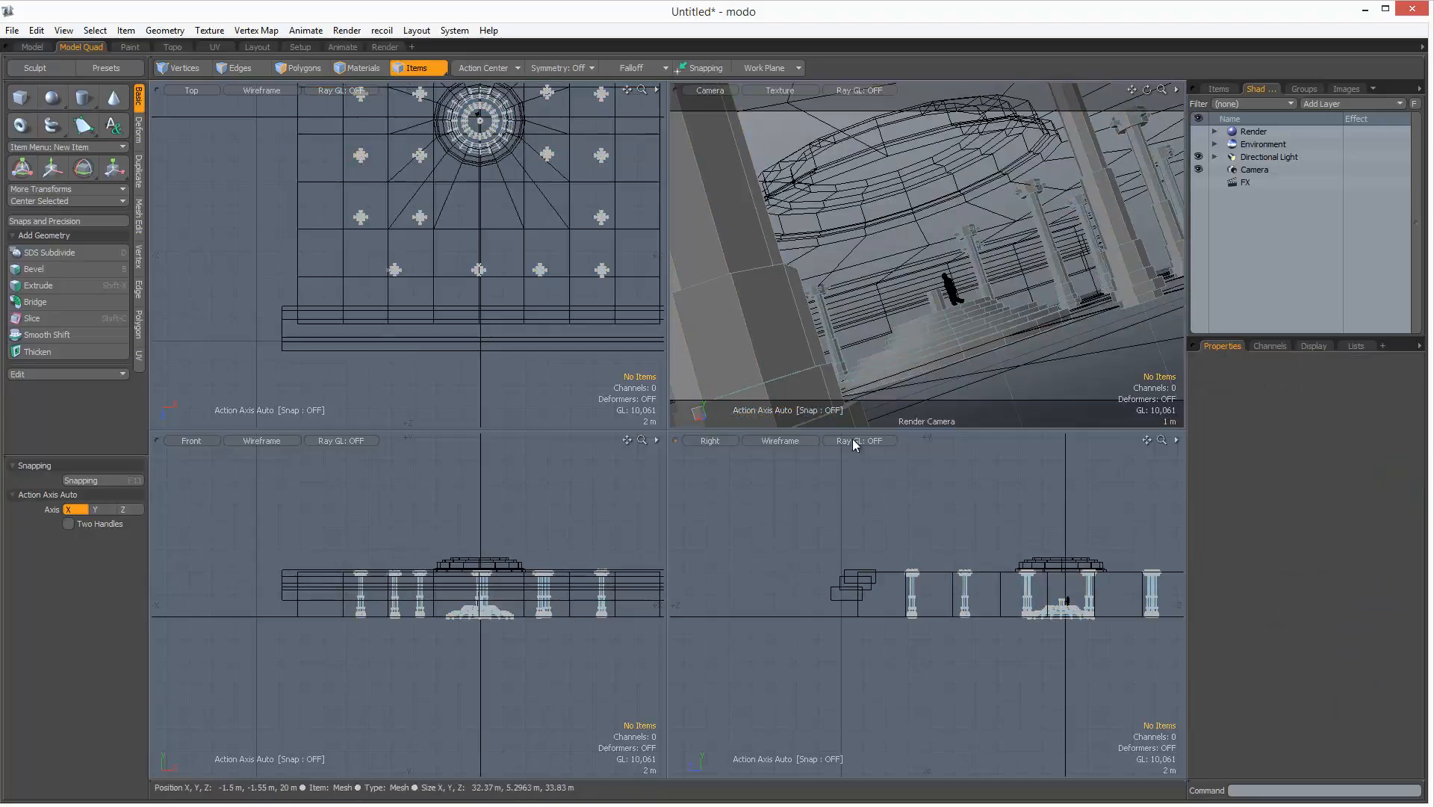
left_click(940, 282)
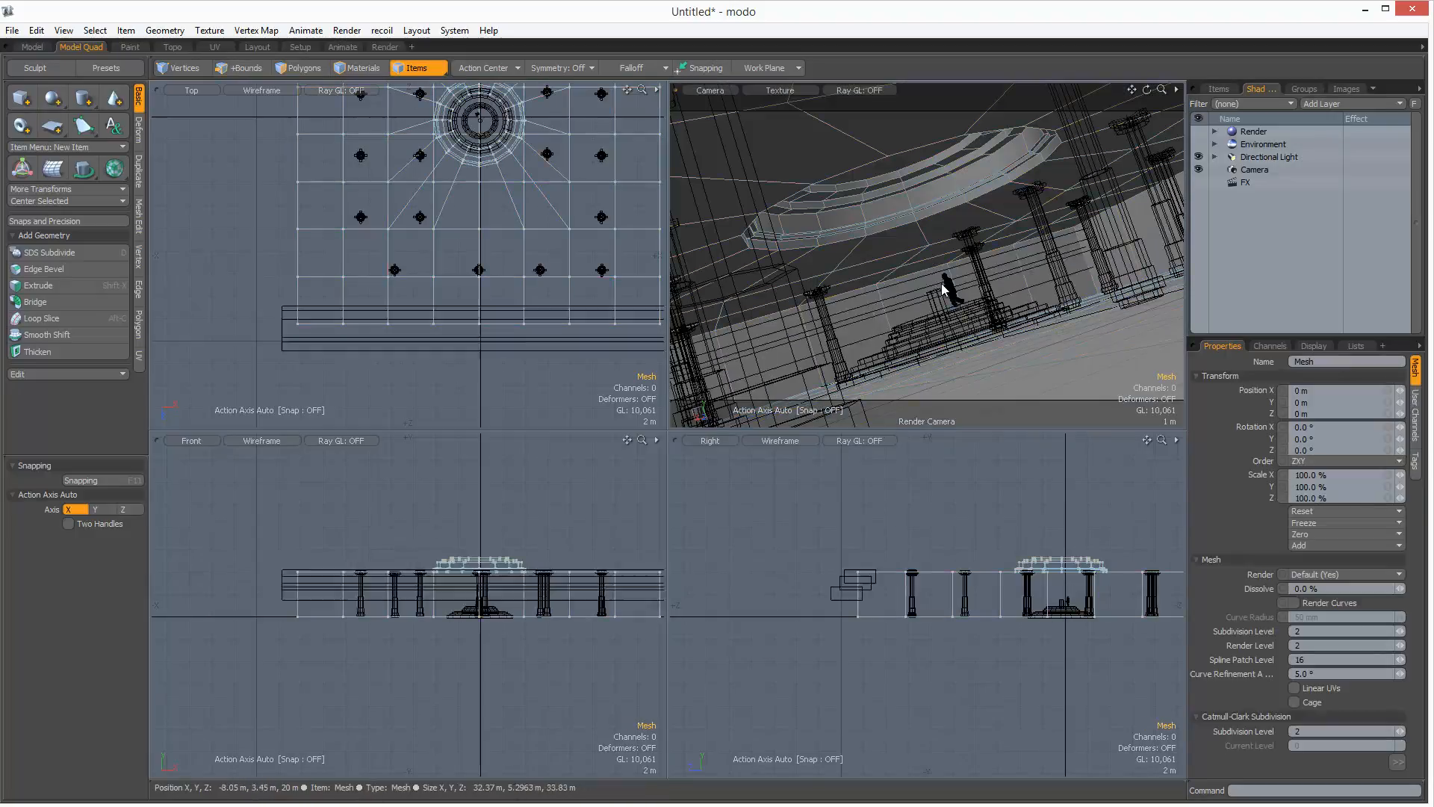
left_click(943, 284, "shift")
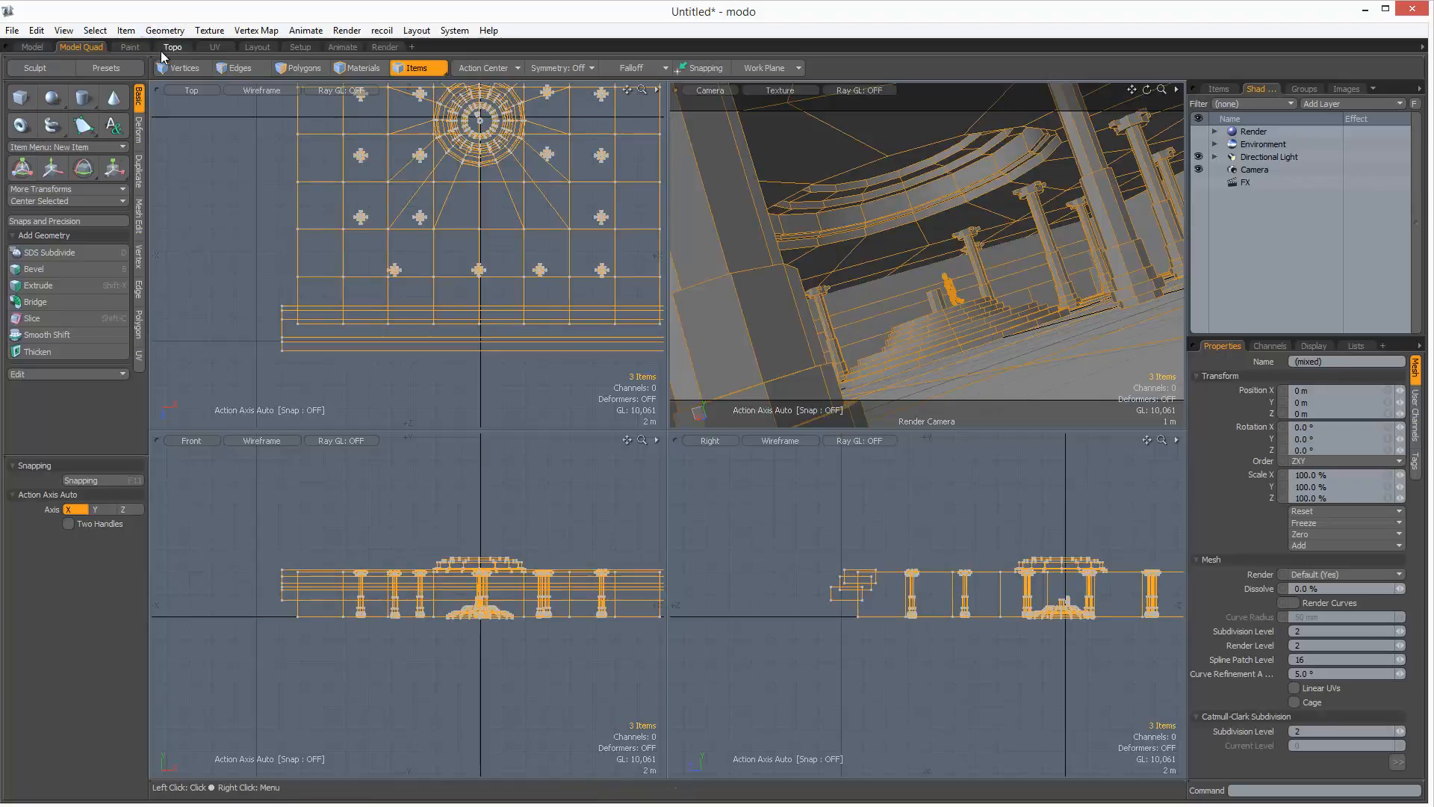
left_click(278, 68)
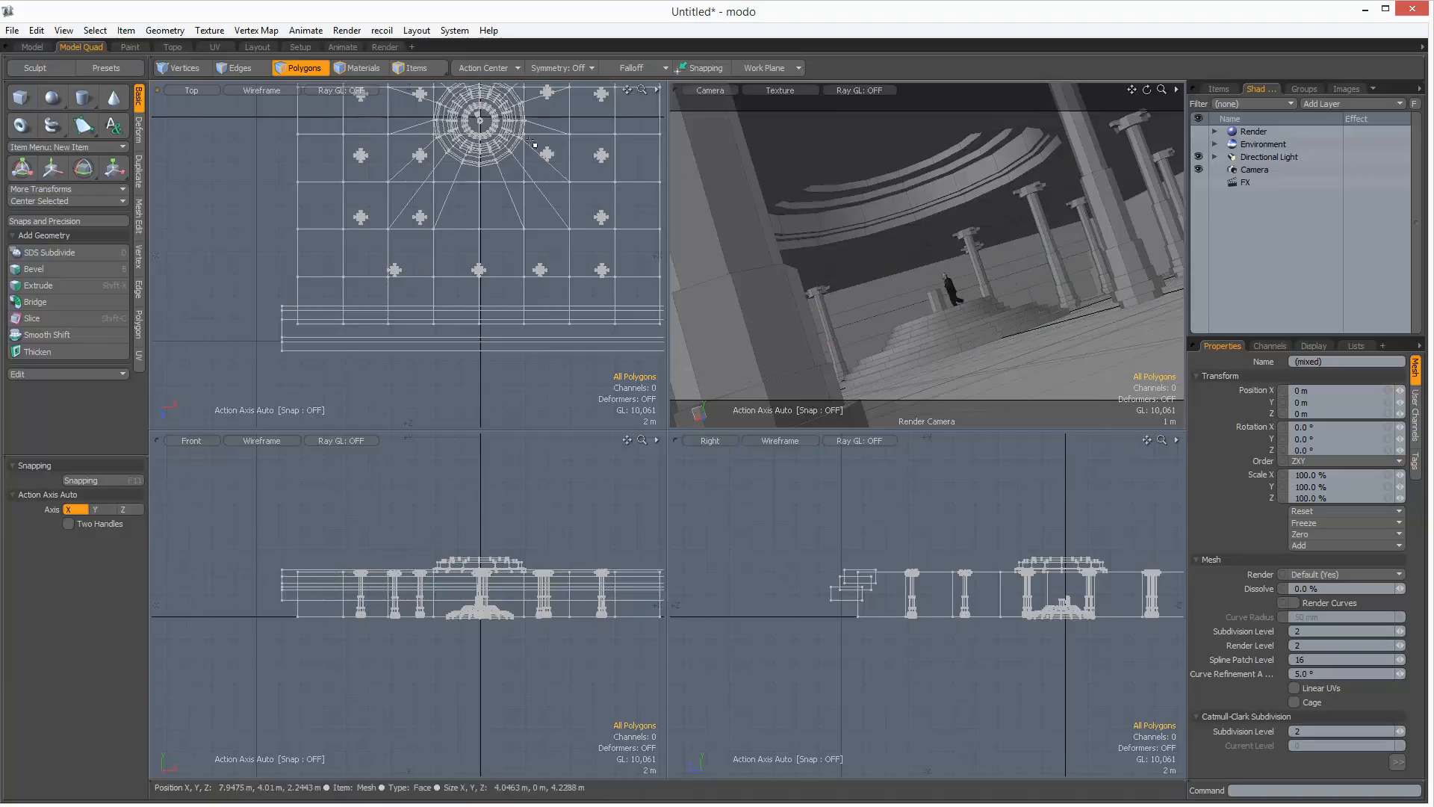
Step: Select the single column behind the platform in the top view and move it toward positive X and farther back along negative Z
scroll(492, 143, "down", 3)
scroll(491, 144, "up", 5)
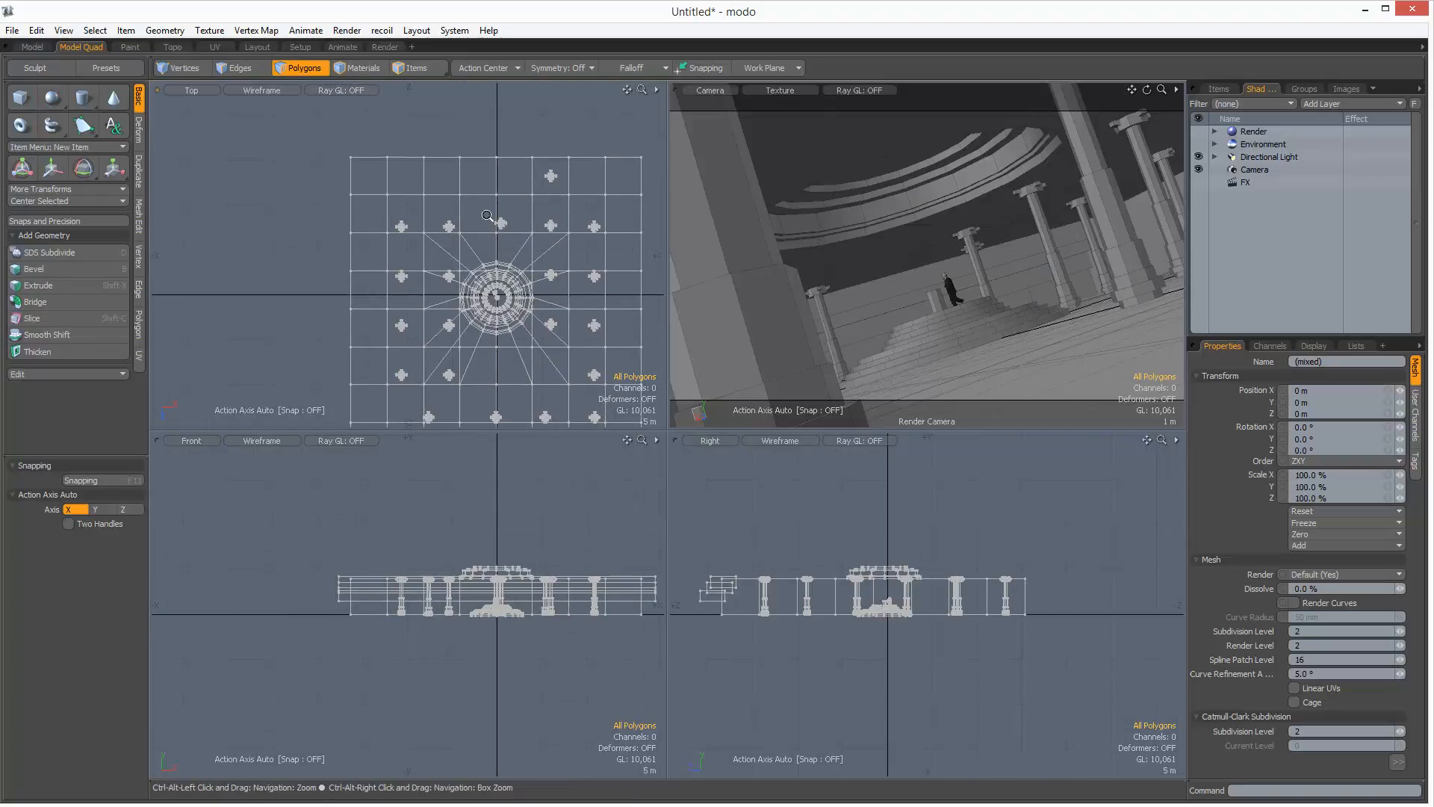
left_click(549, 245)
left_click_drag(582, 268, 540, 218)
key("w")
key("q")
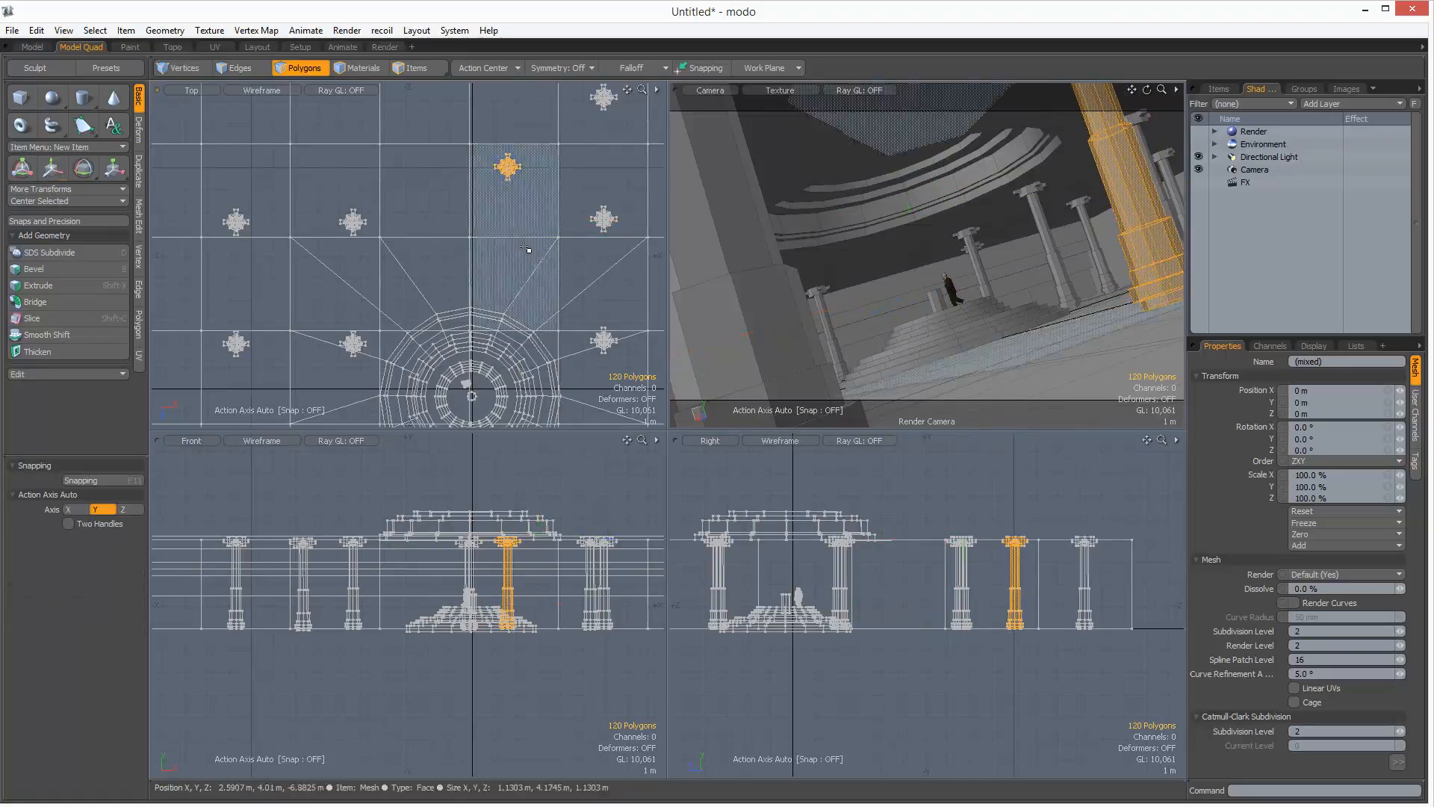
key("Escape")
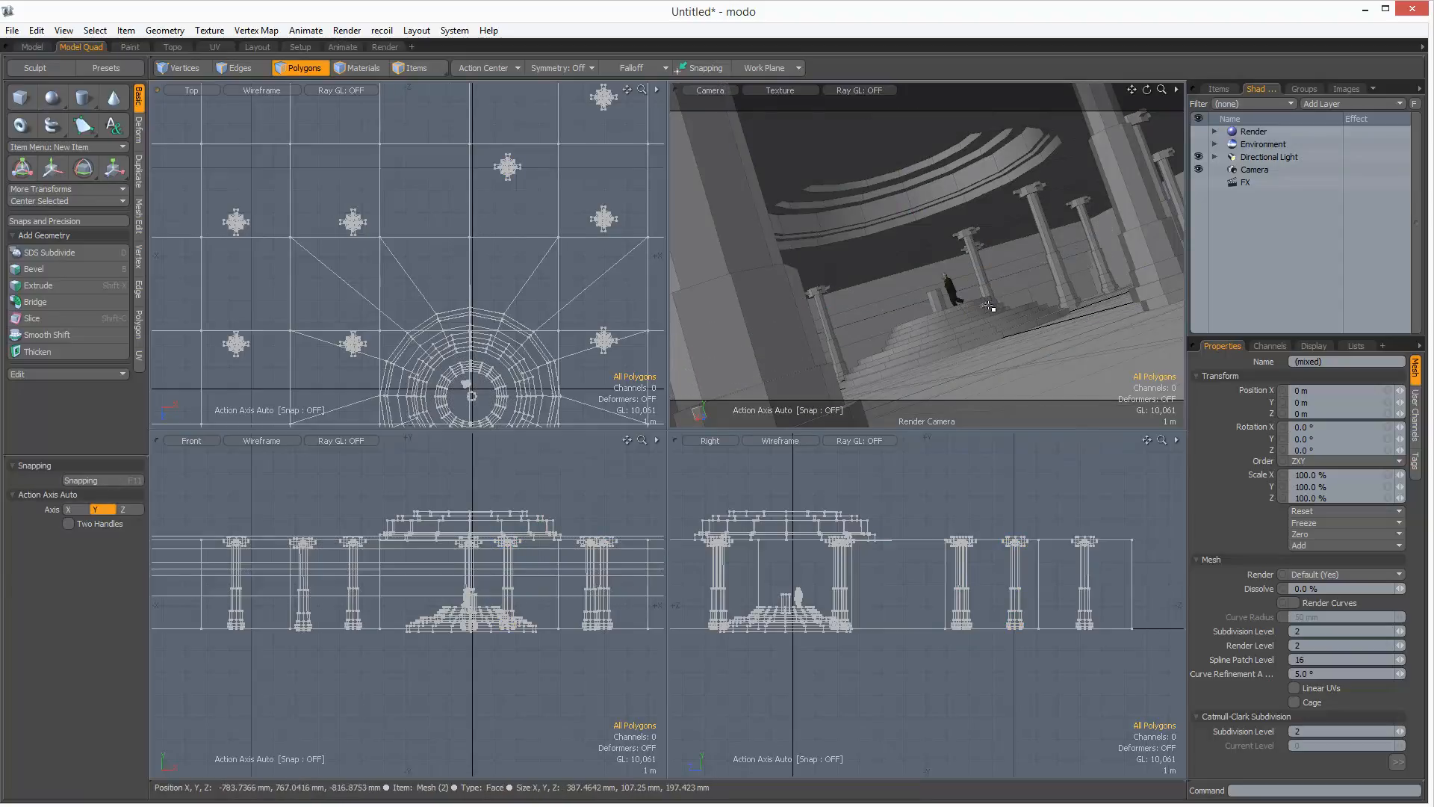
Step: Try to delete the polygon capping the dome and check the hall's lighting in the render preview
left_click(916, 160)
key("Delete")
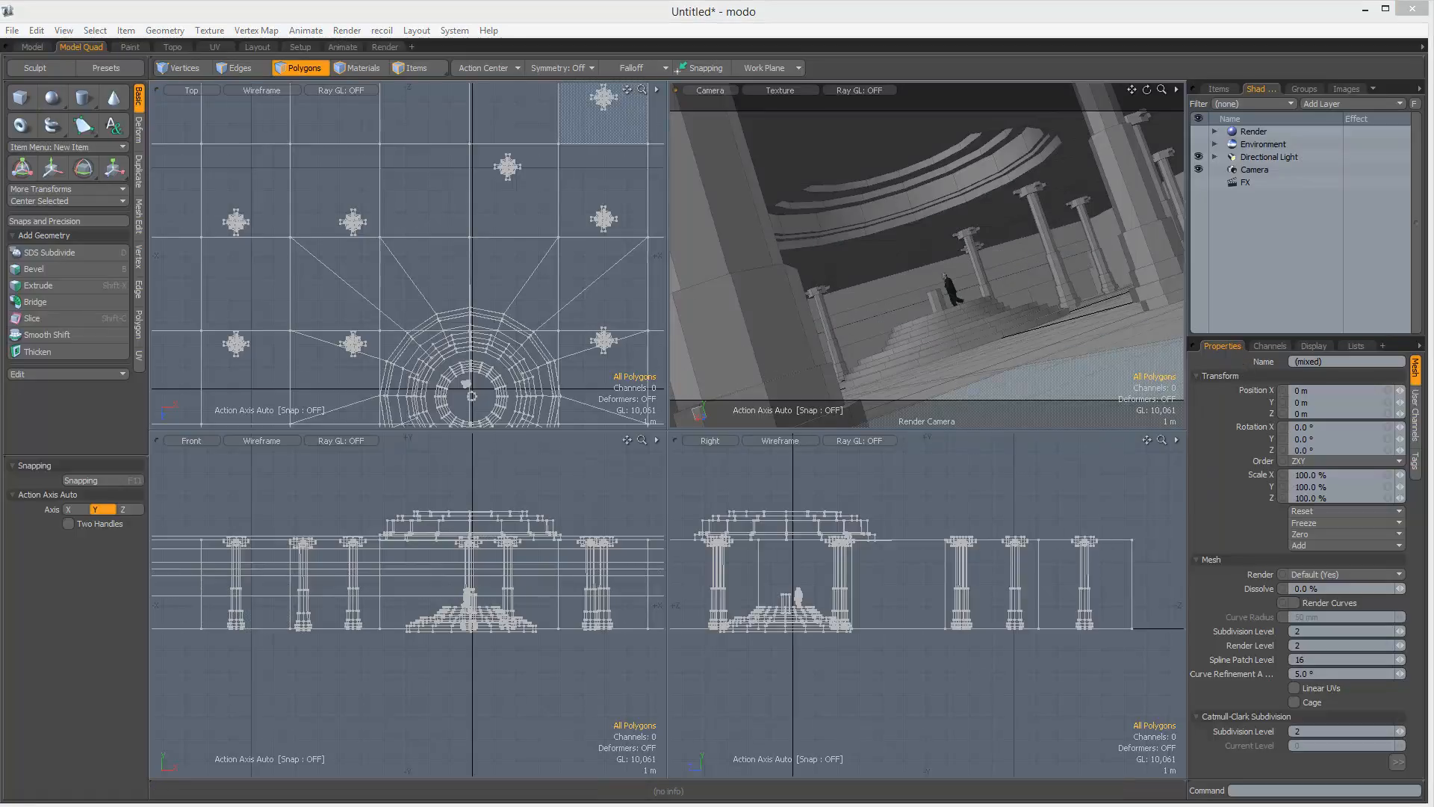
key("F8")
left_click_drag(680, 133, 551, 115)
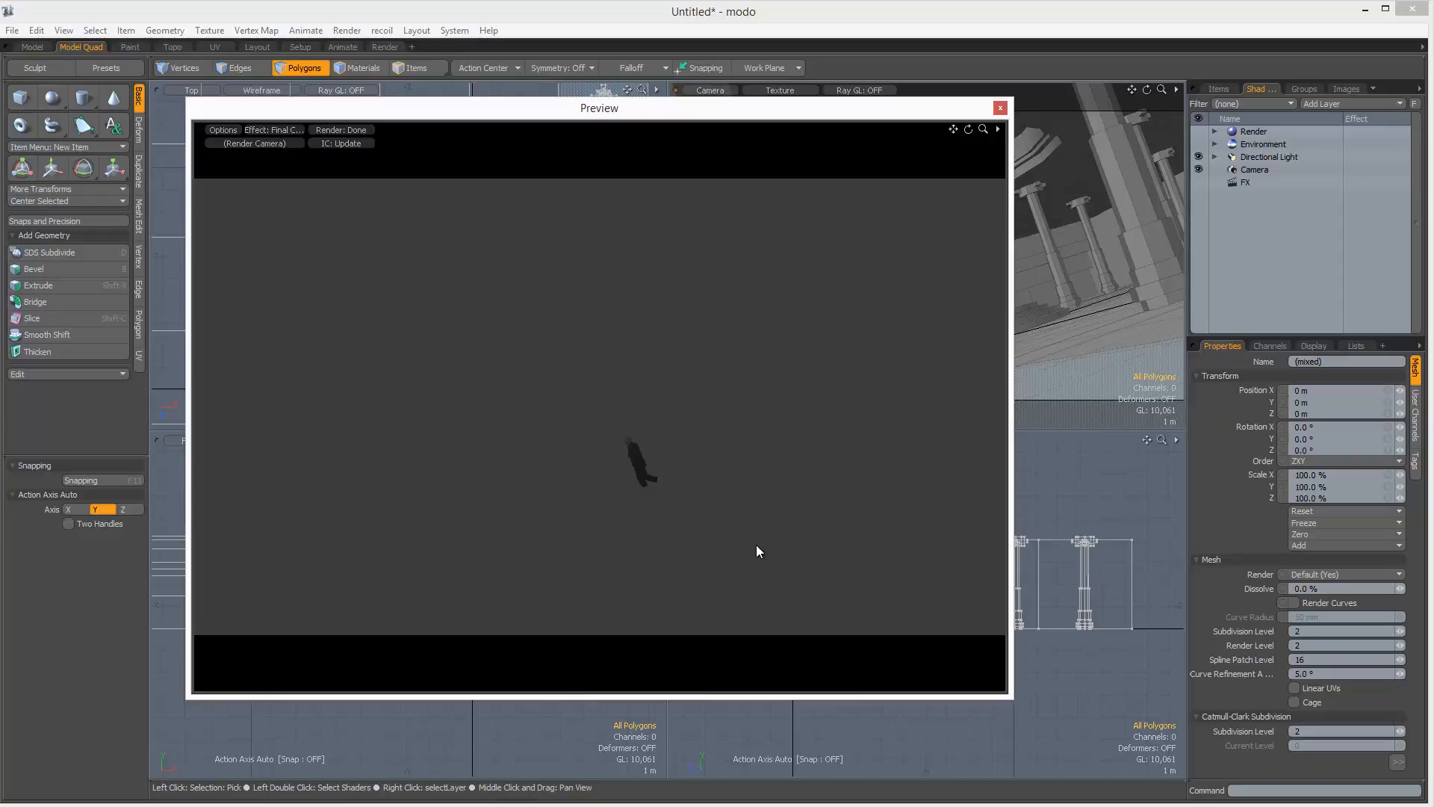
left_click(1000, 107)
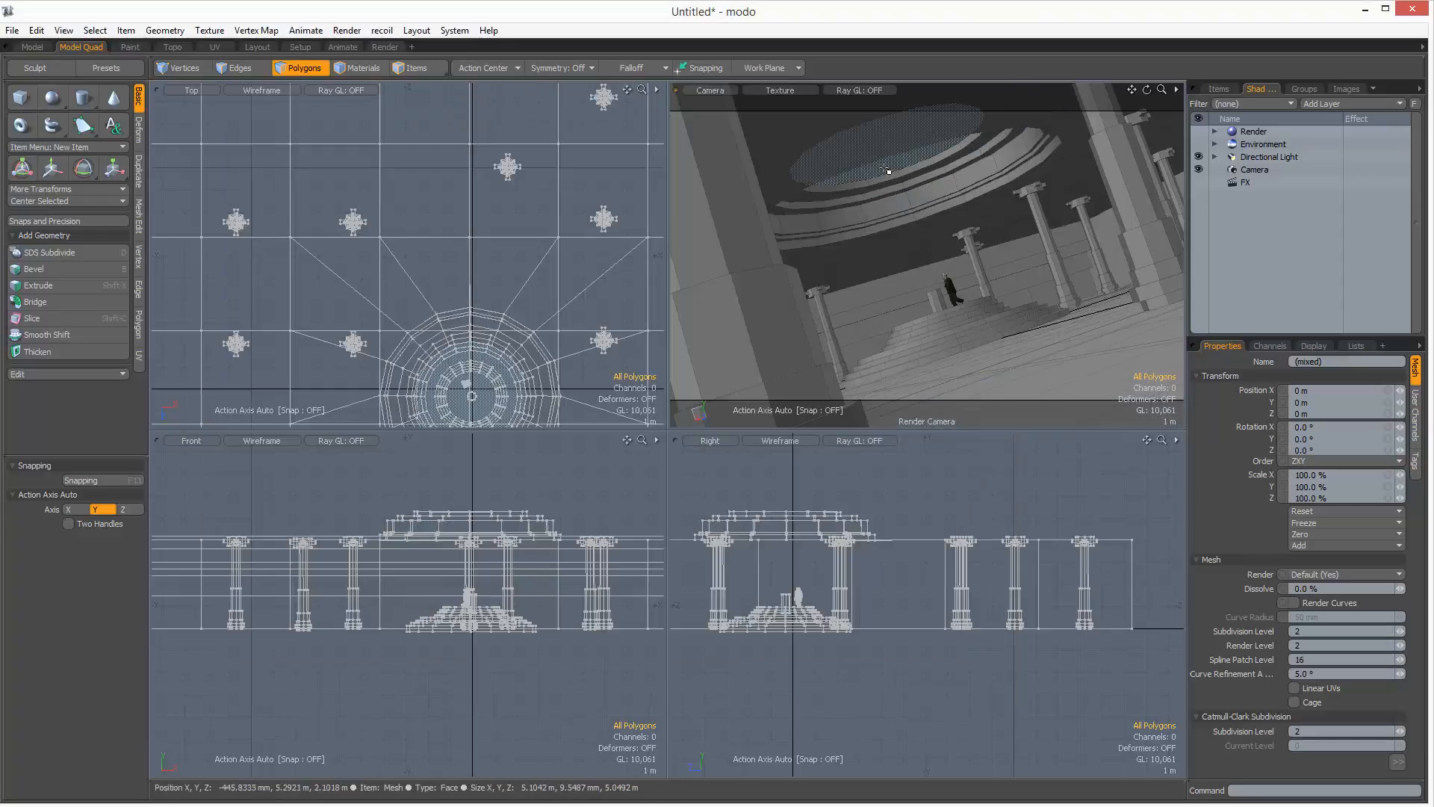
Step: Inset the dome's cap polygon 1.09 m with Polygon Bevel and delete the inner polygon to make a smaller skylight
left_click(881, 176)
key("b")
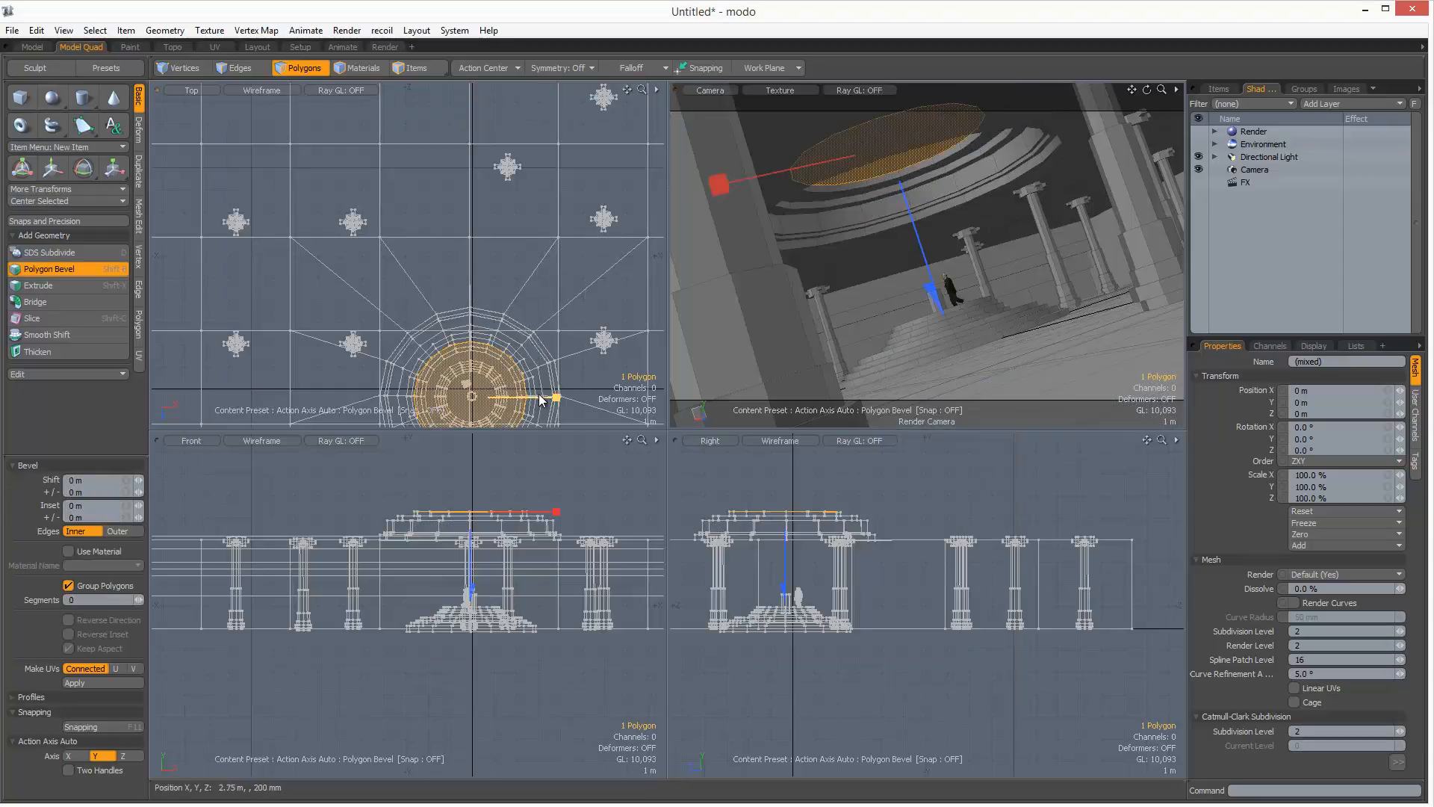
left_click_drag(543, 400, 477, 397)
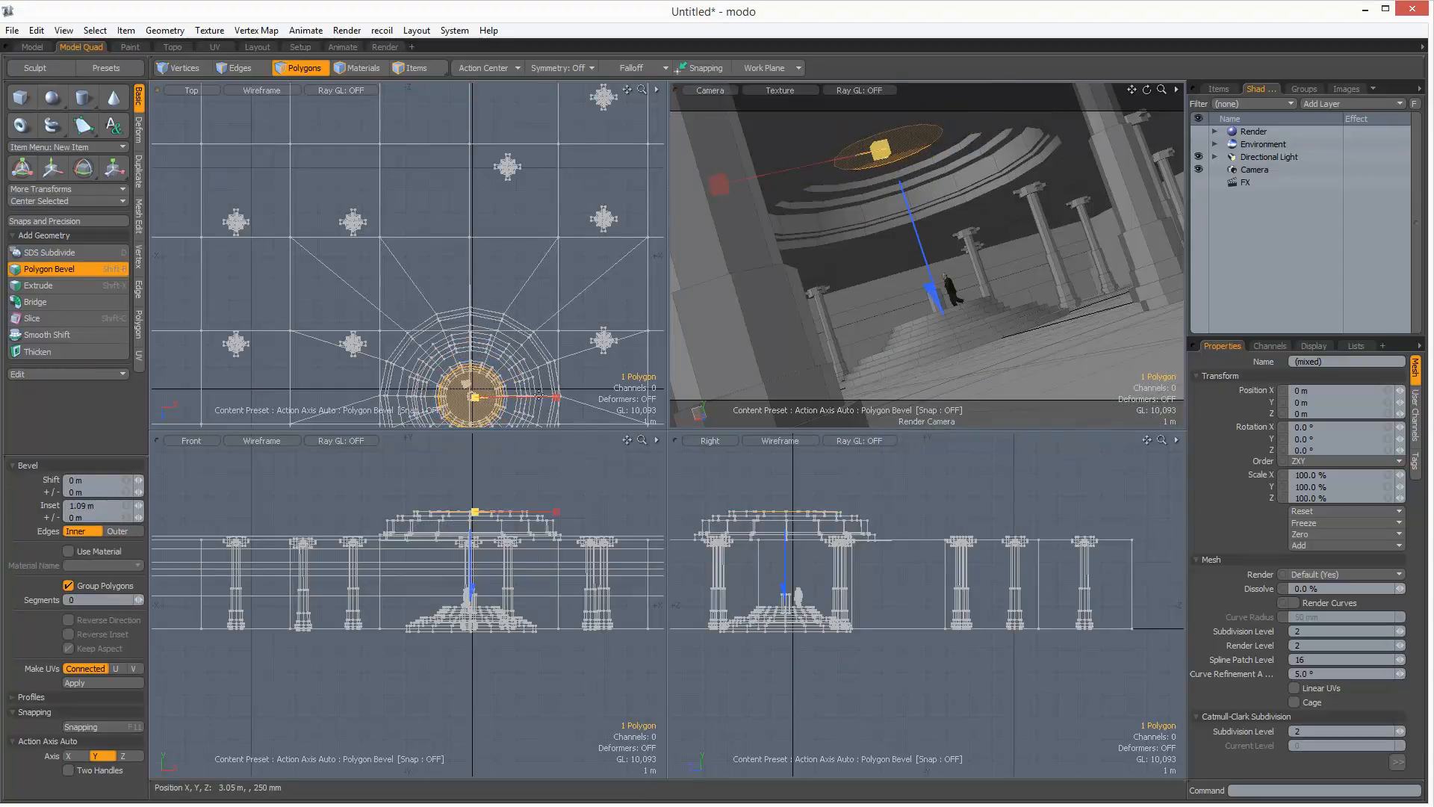
key("space")
left_click(391, 136)
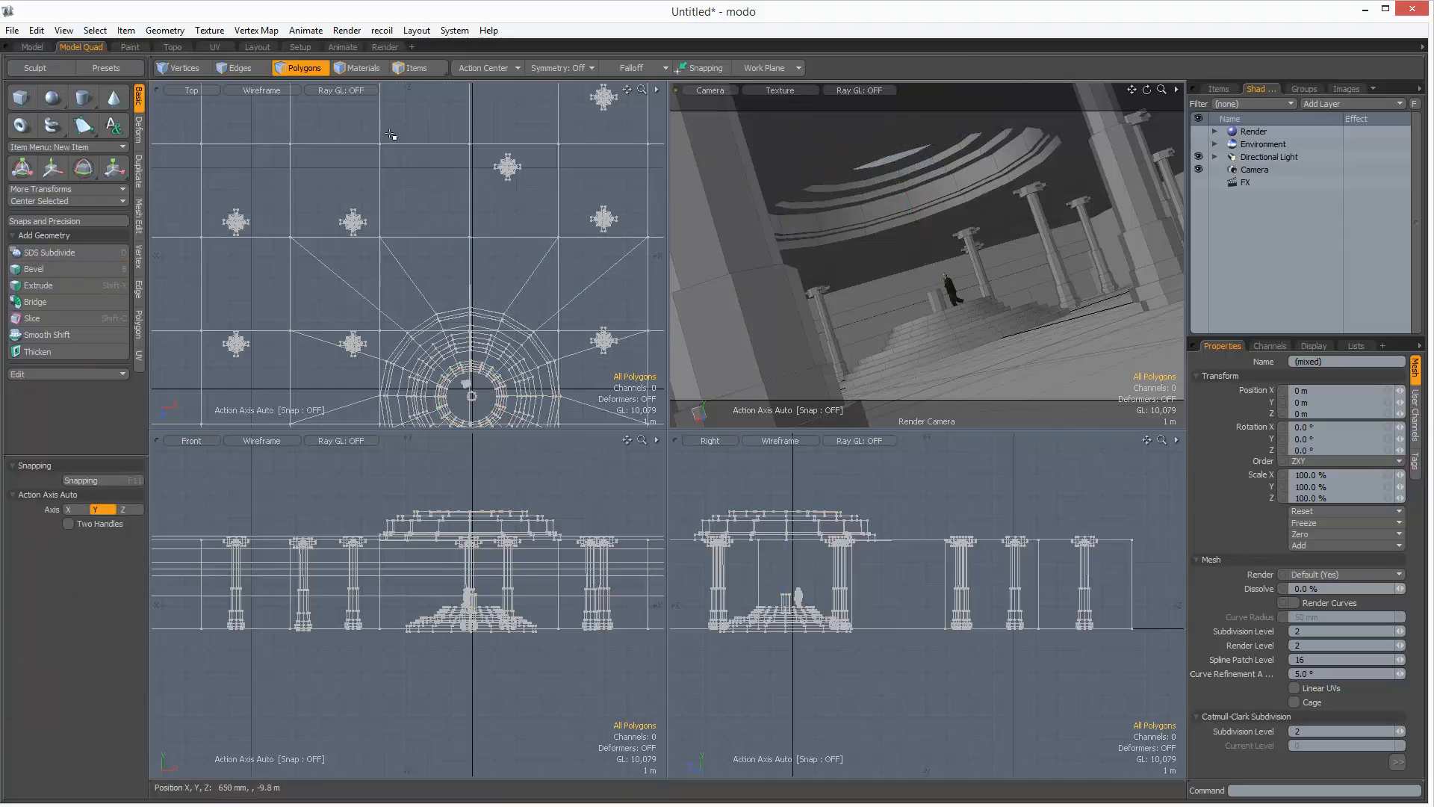
Step: Look through the Directional Light and aim it steeply down through the dome opening onto the figure and platform
left_click(719, 105)
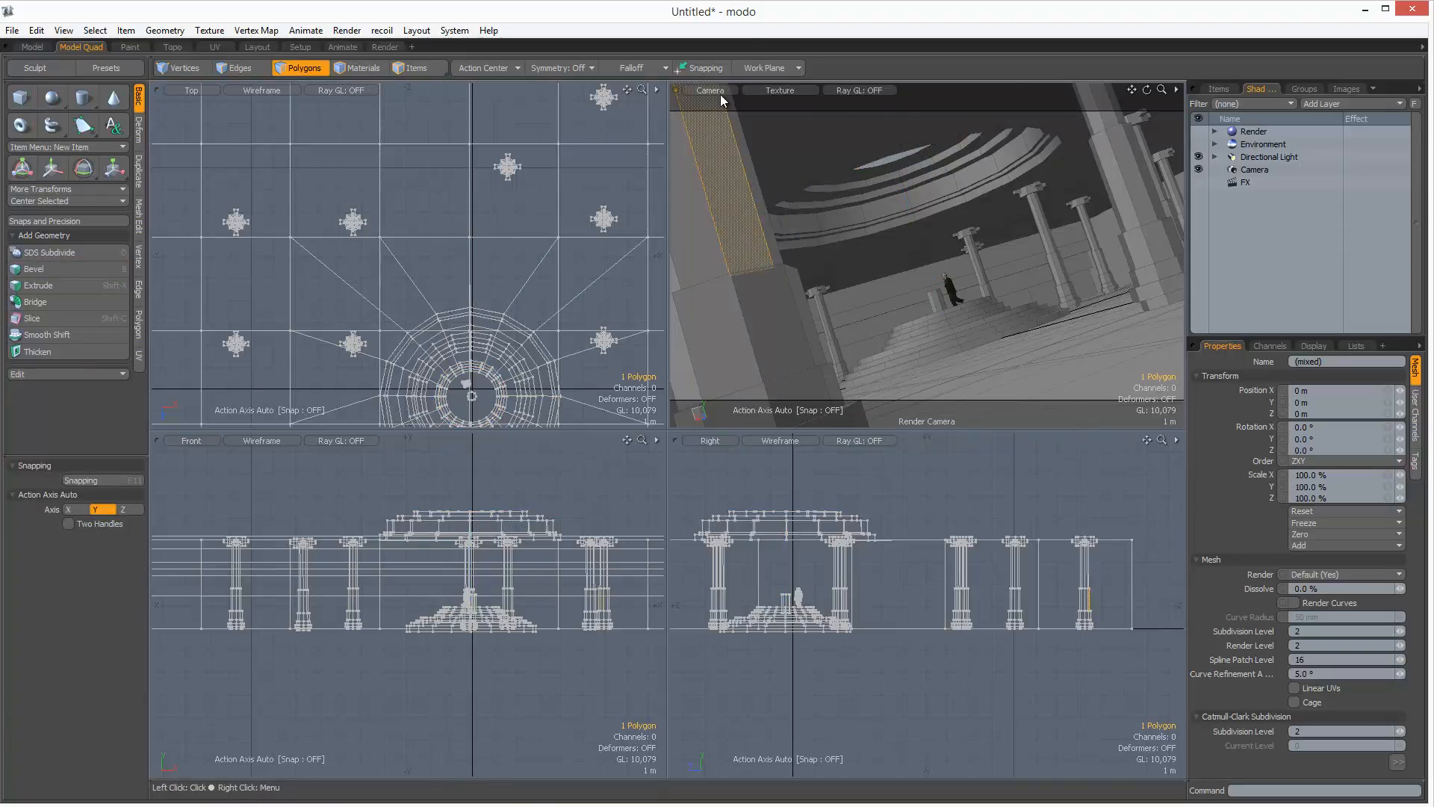
left_click(720, 95)
mouse_move(724, 106)
left_click(794, 118)
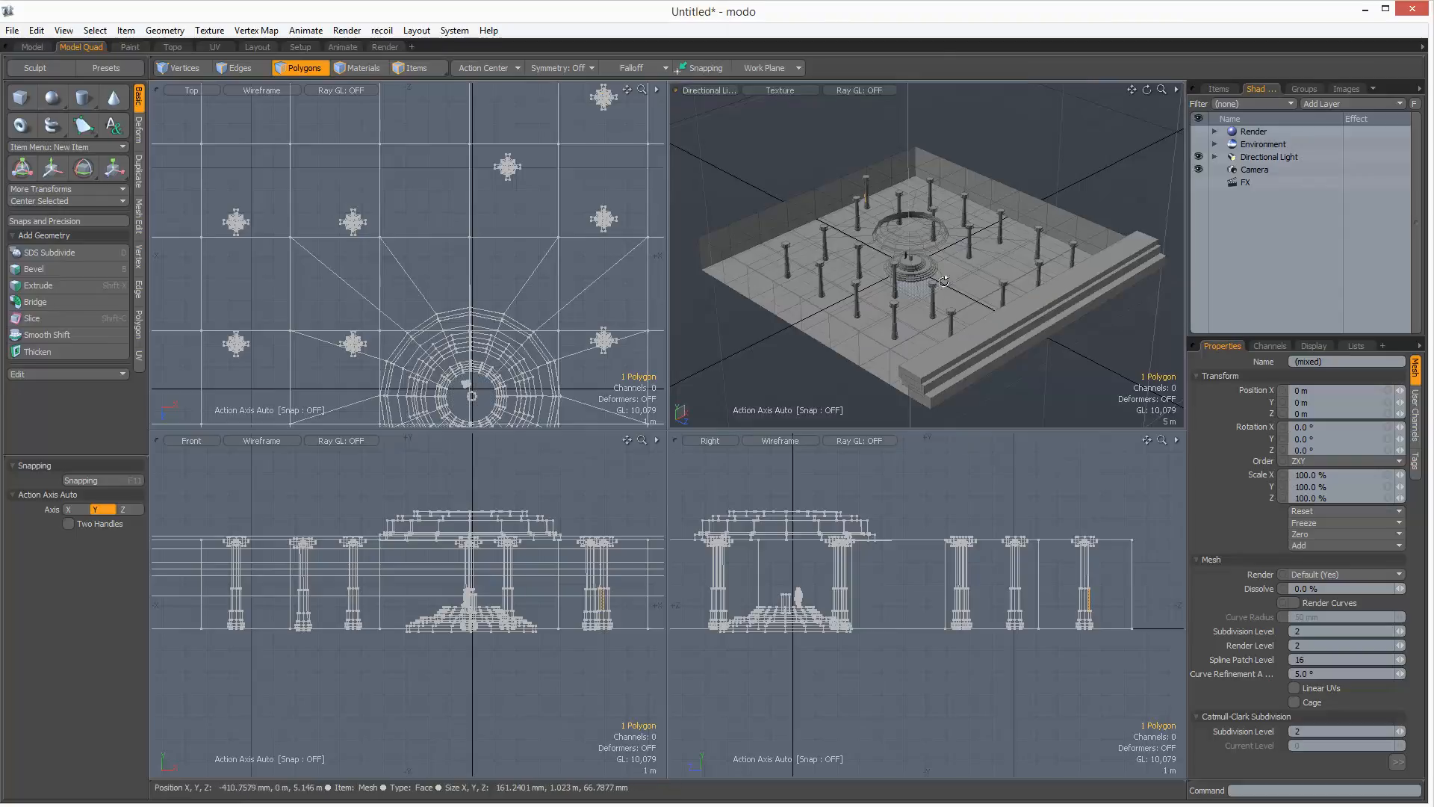
scroll(926, 265, "up", 8)
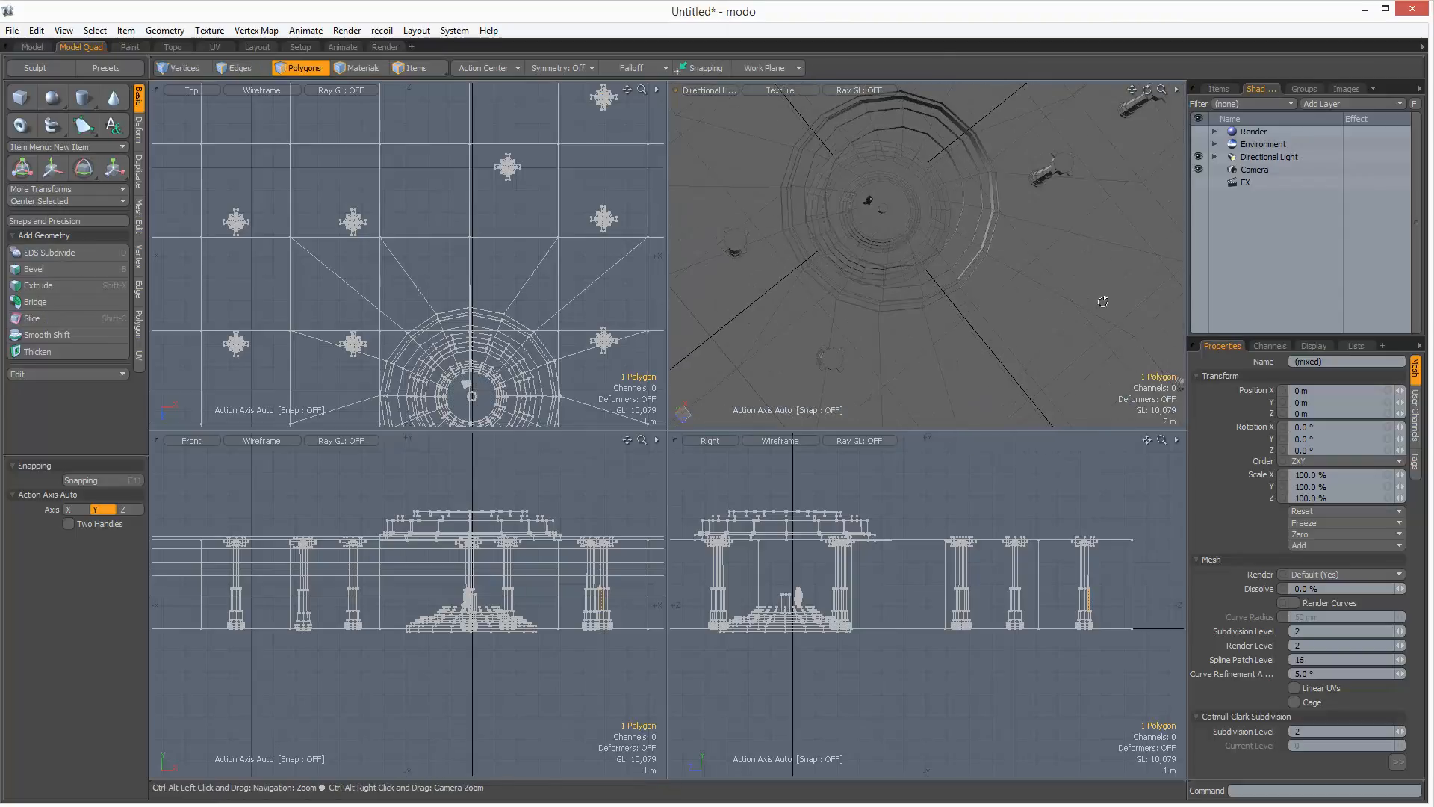
left_click_drag(896, 267, 876, 200)
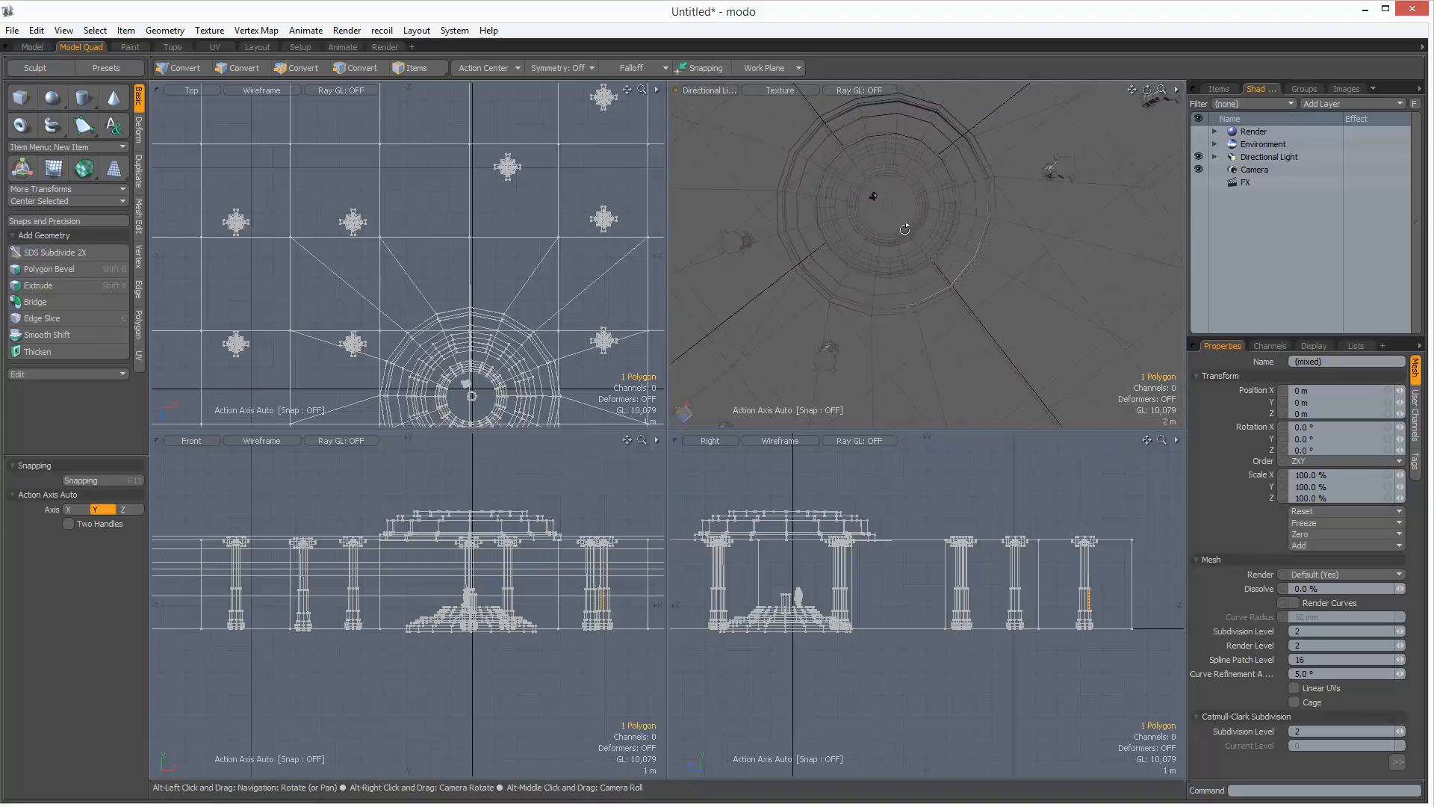
left_click_drag(869, 220, 925, 251)
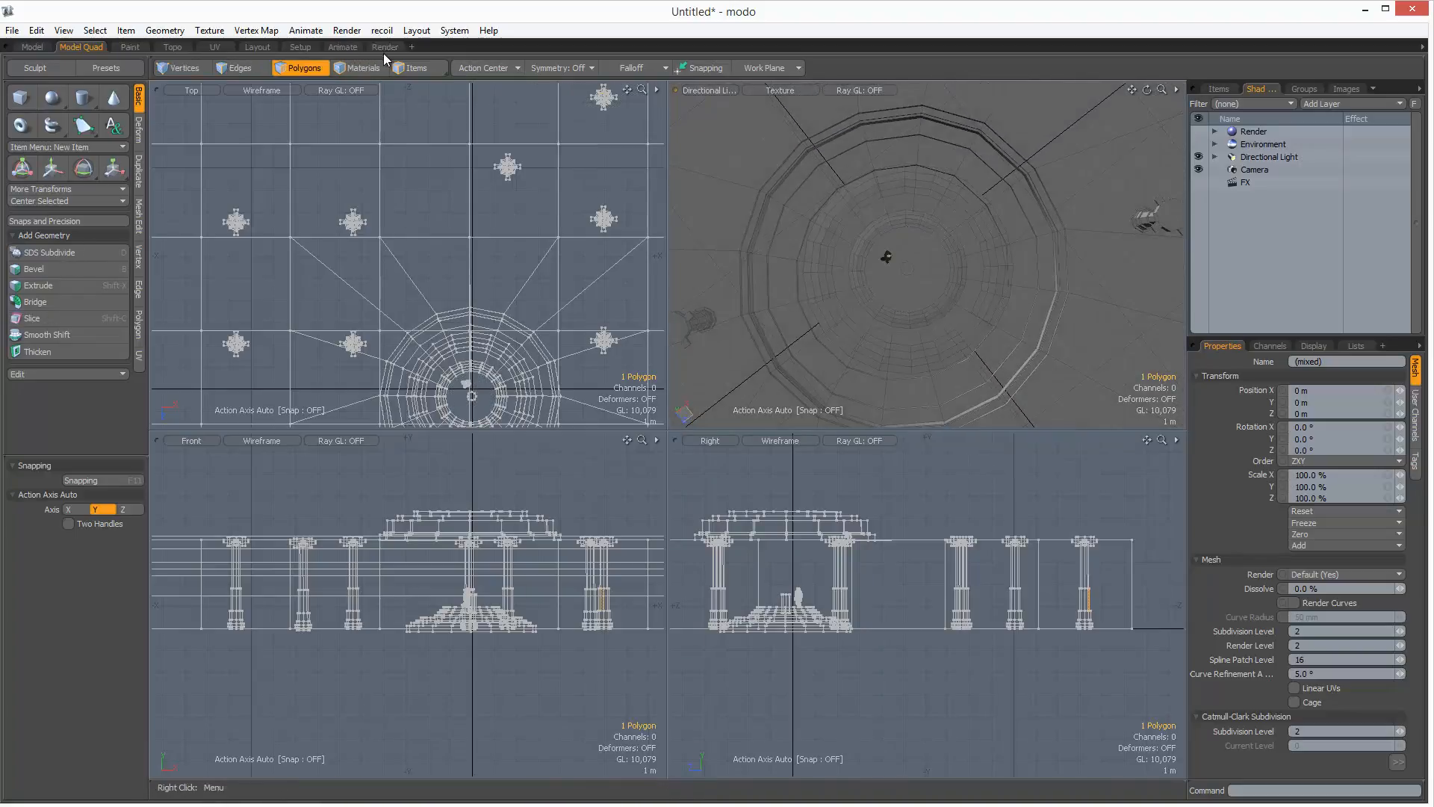
Step: Enable indirect illumination in the Render item's global illumination settings and check the hall's lighting in the render preview
key("F9")
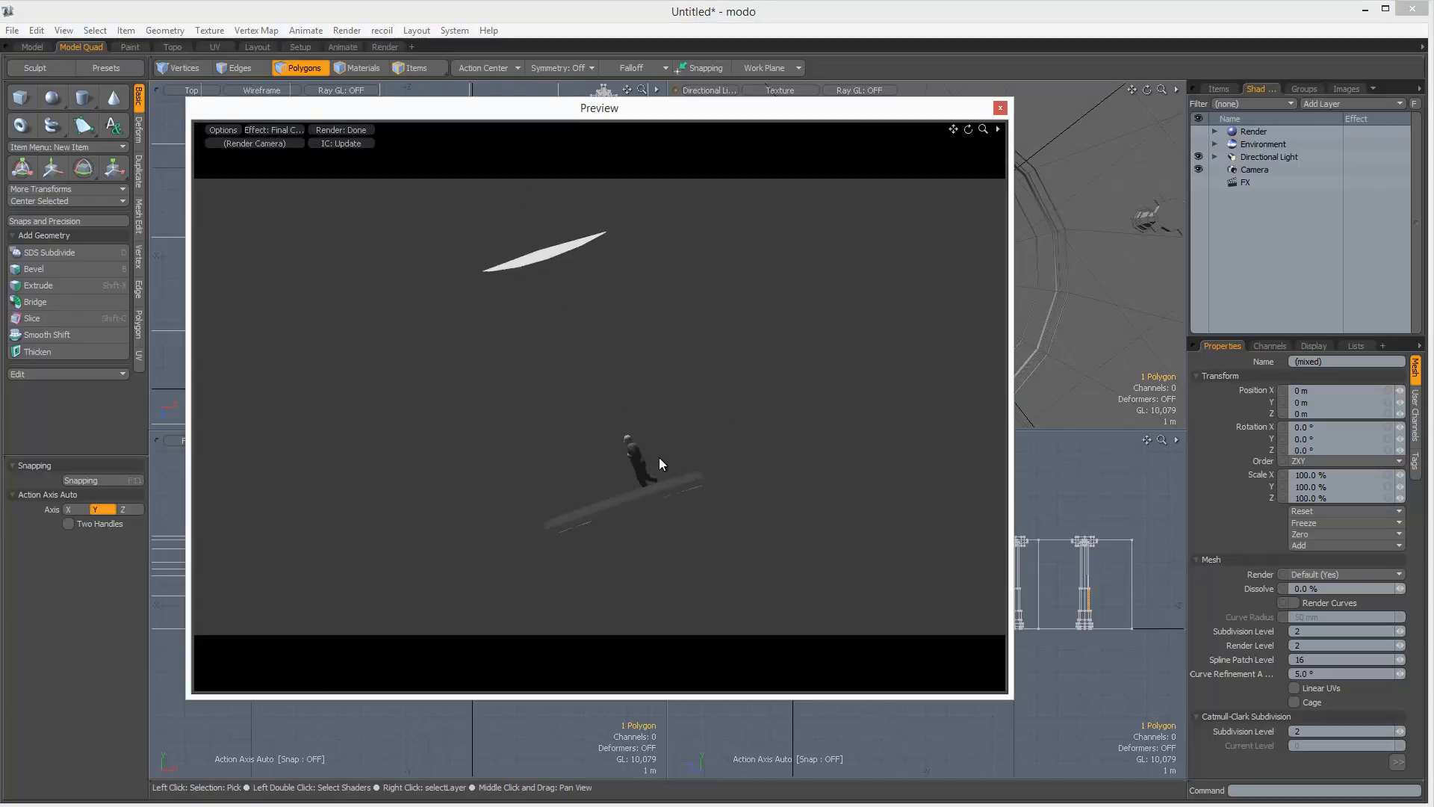
left_click(1256, 131)
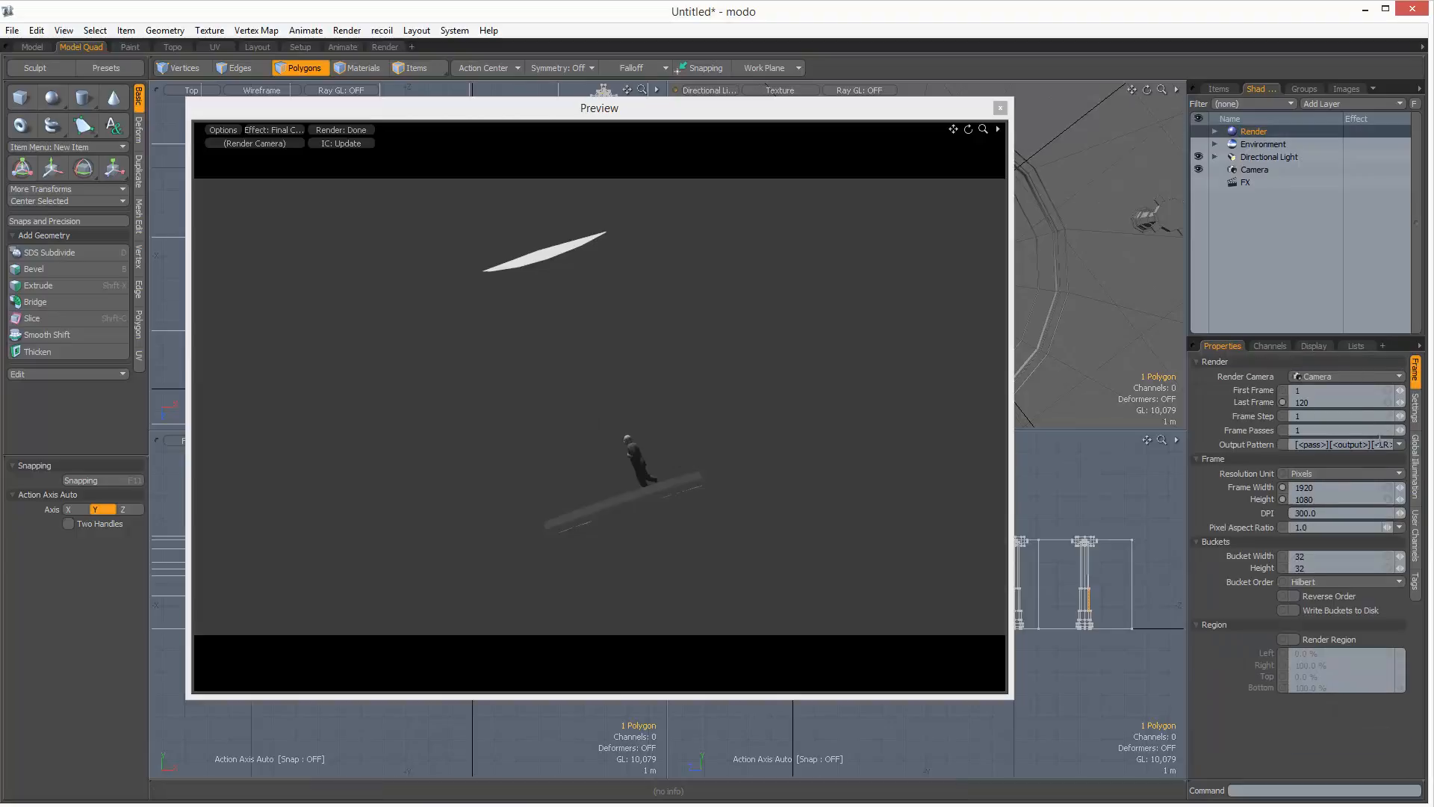
left_click(1414, 459)
left_click(1295, 420)
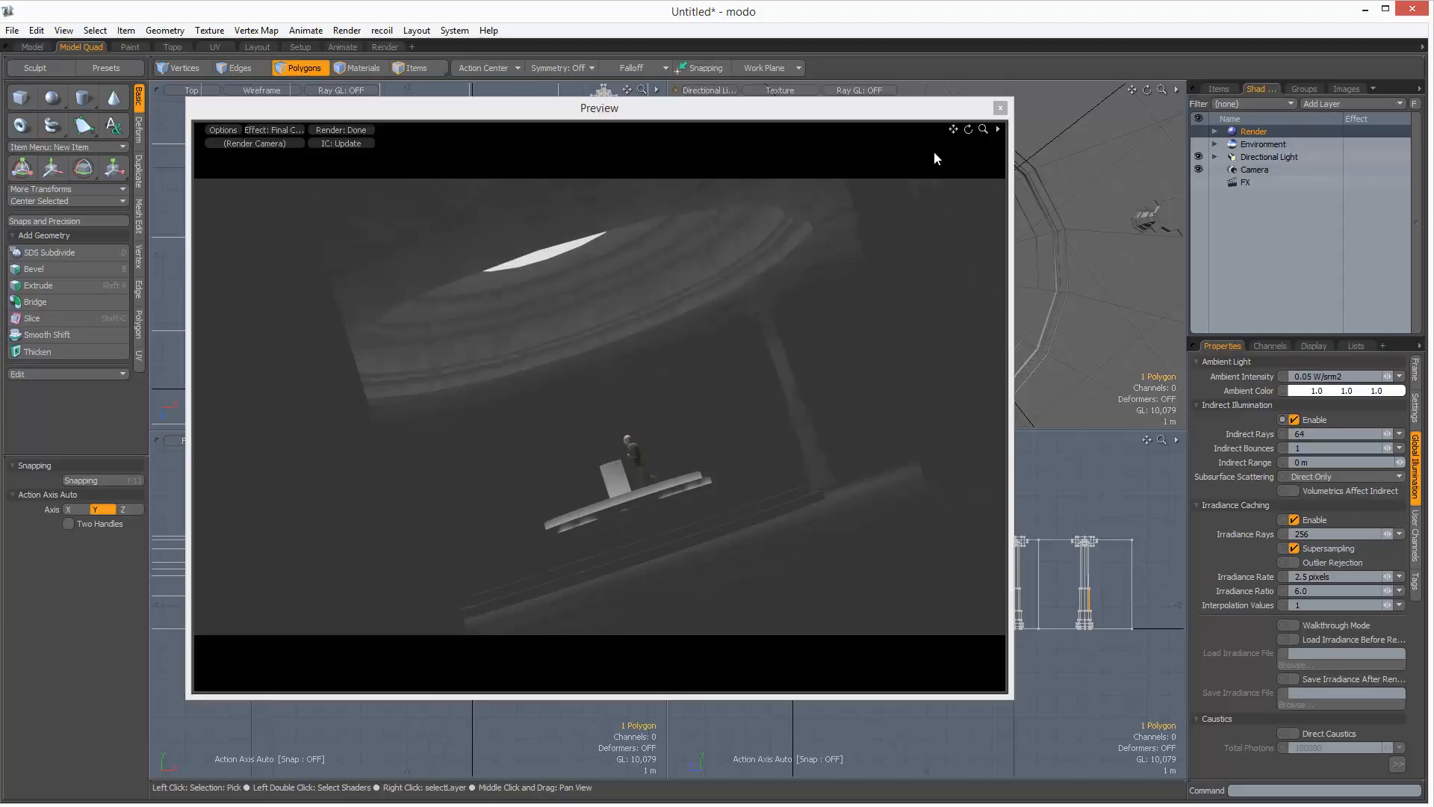
left_click(1001, 108)
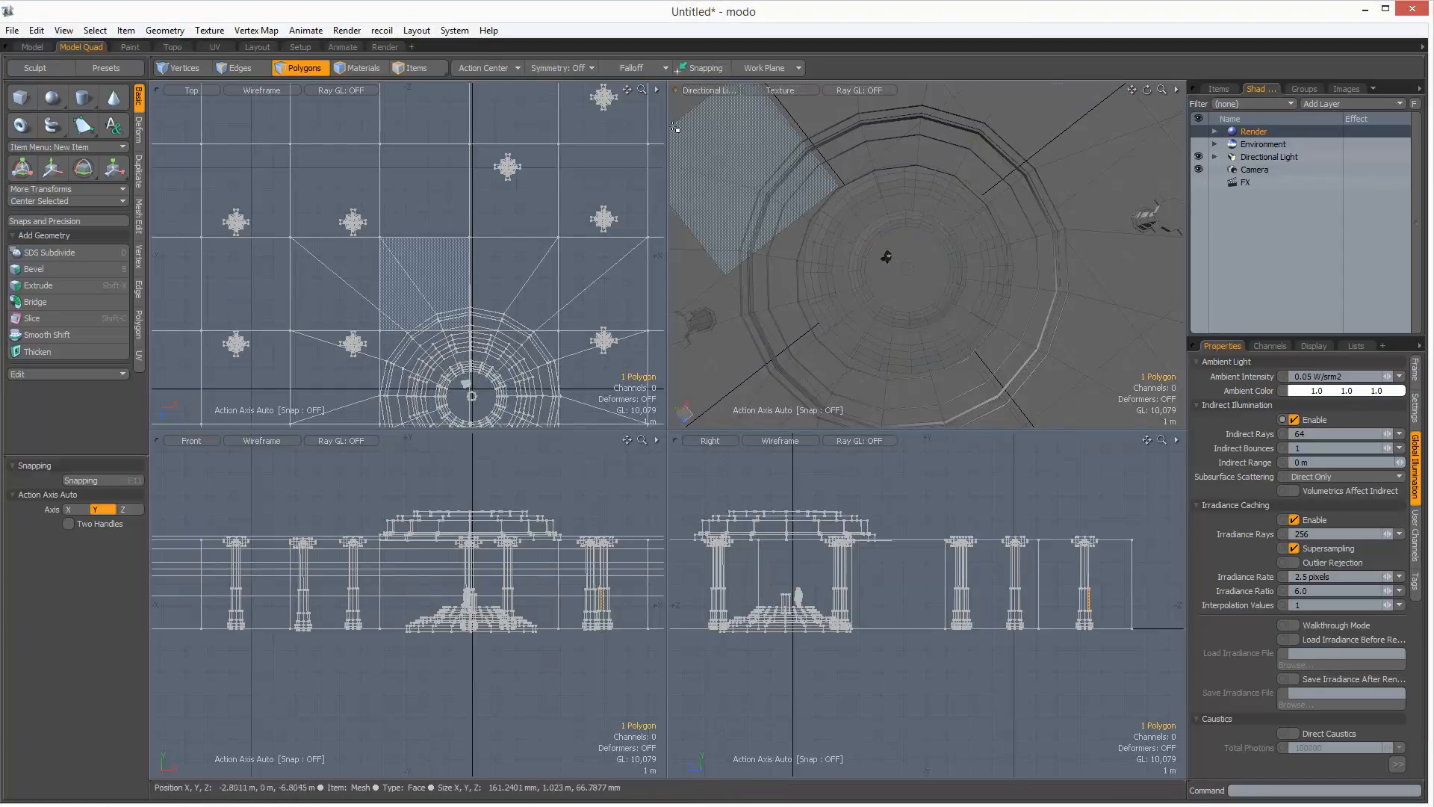
Step: Switch the Directional Light viewport back to Perspective and frame the figure on the platform up close
left_click(706, 90)
left_click(707, 77)
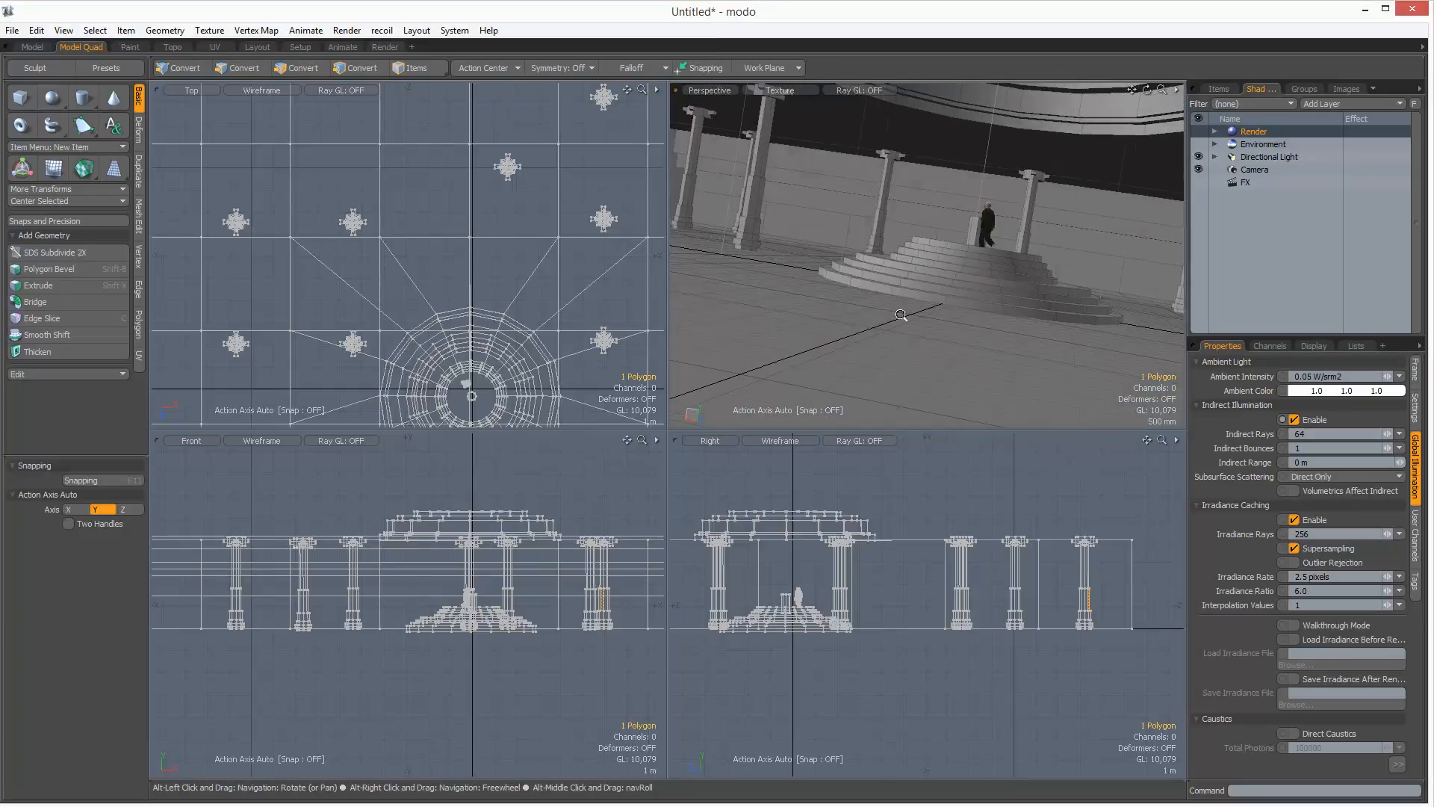
left_click_drag(902, 315, 810, 364)
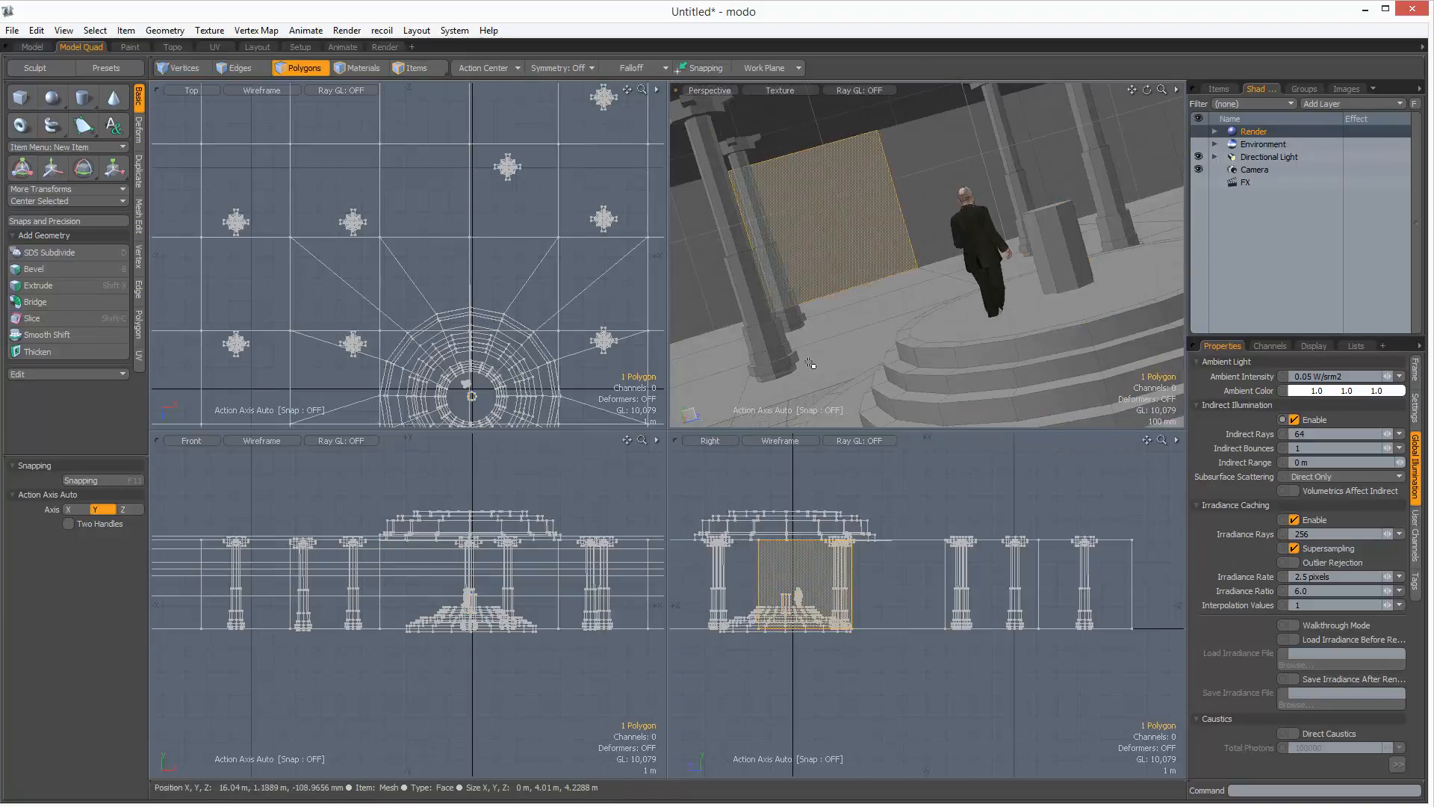
scroll(913, 449, "down", 2)
Step: Set Indirect Bounces to 2 and check the brightened hall in the render preview
left_click(1328, 449)
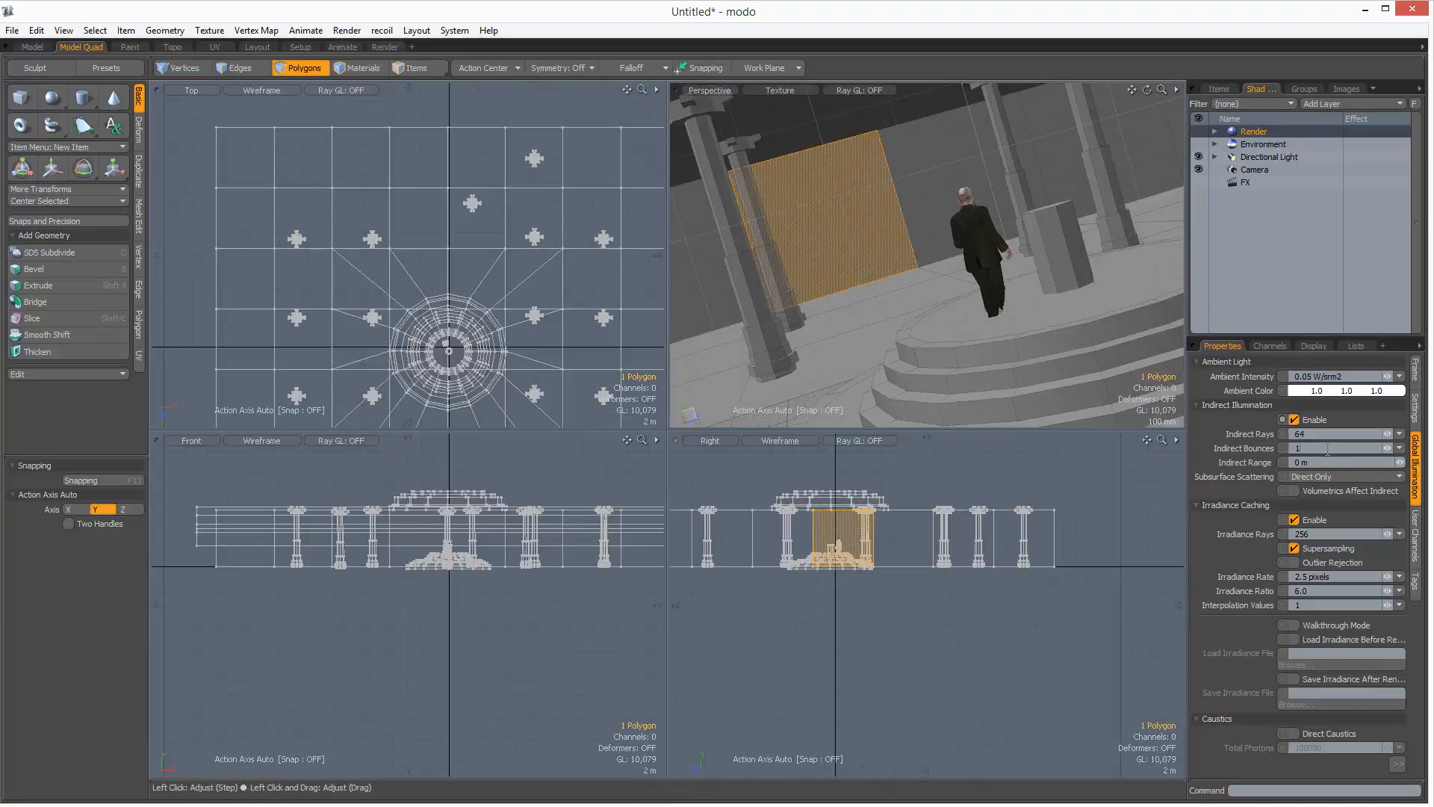
key("F8")
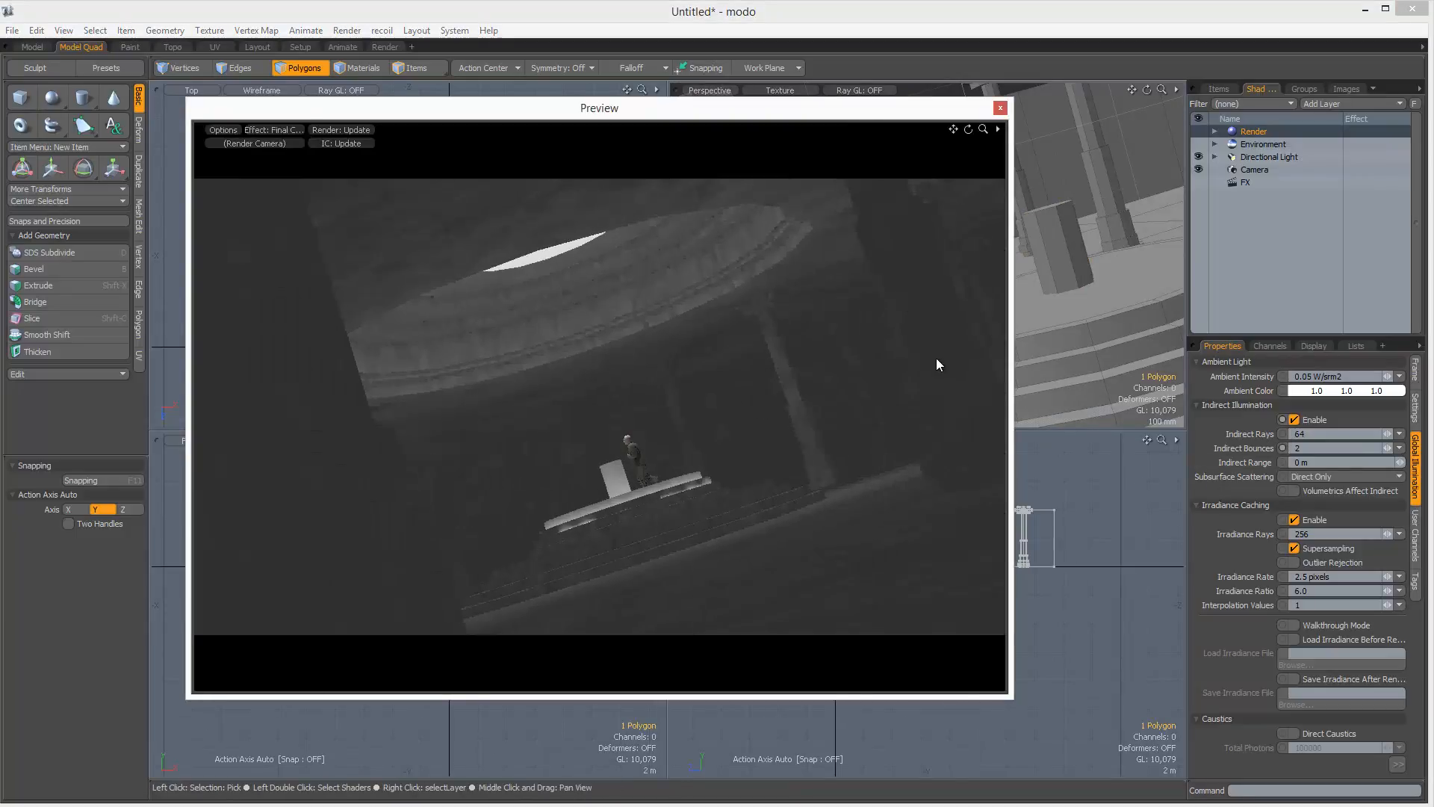
left_click(1001, 108)
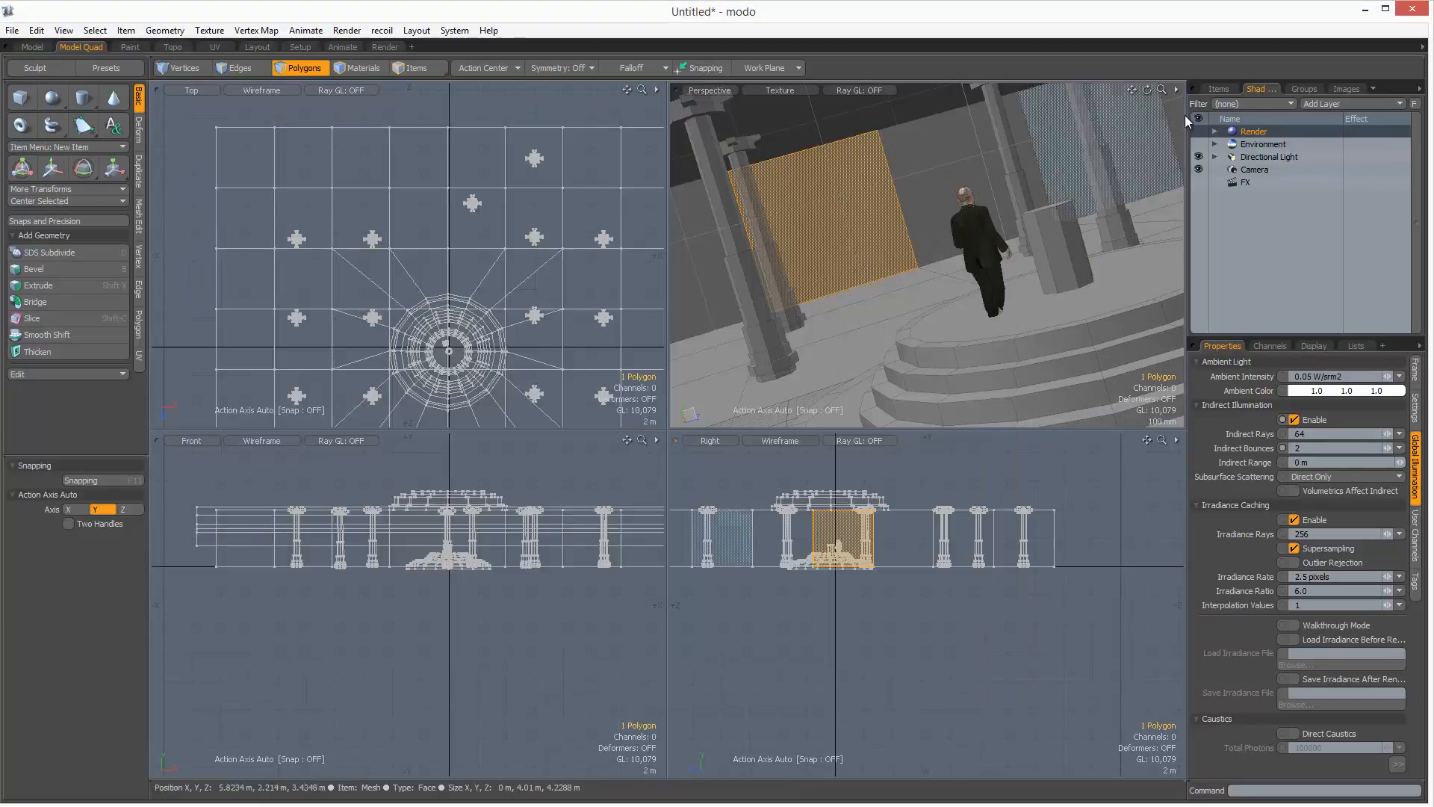
Step: Duplicate the Final Color Output and set the copy's effect to Ambient Occlusion
left_click(1216, 131)
left_click(1262, 157)
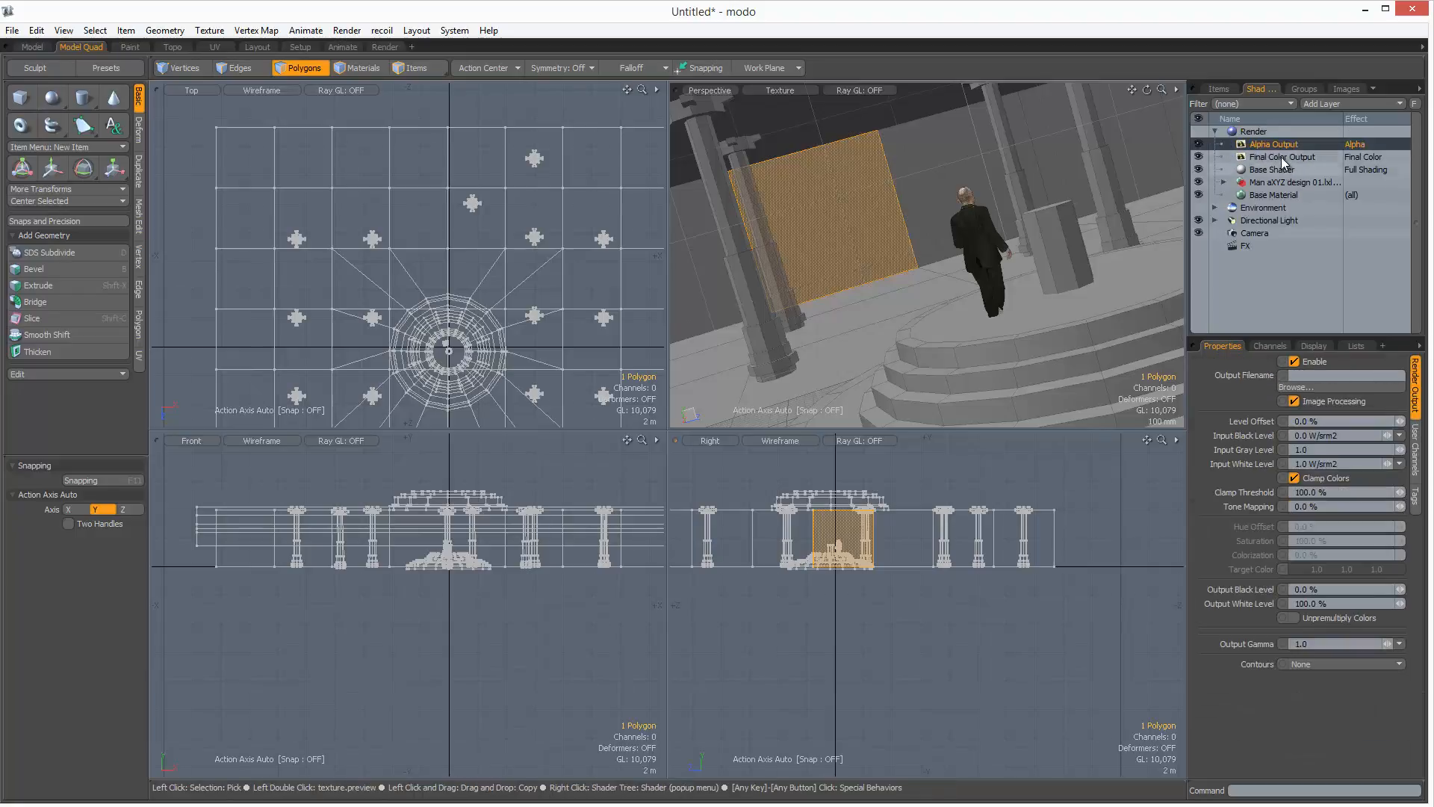
right_click(1262, 157)
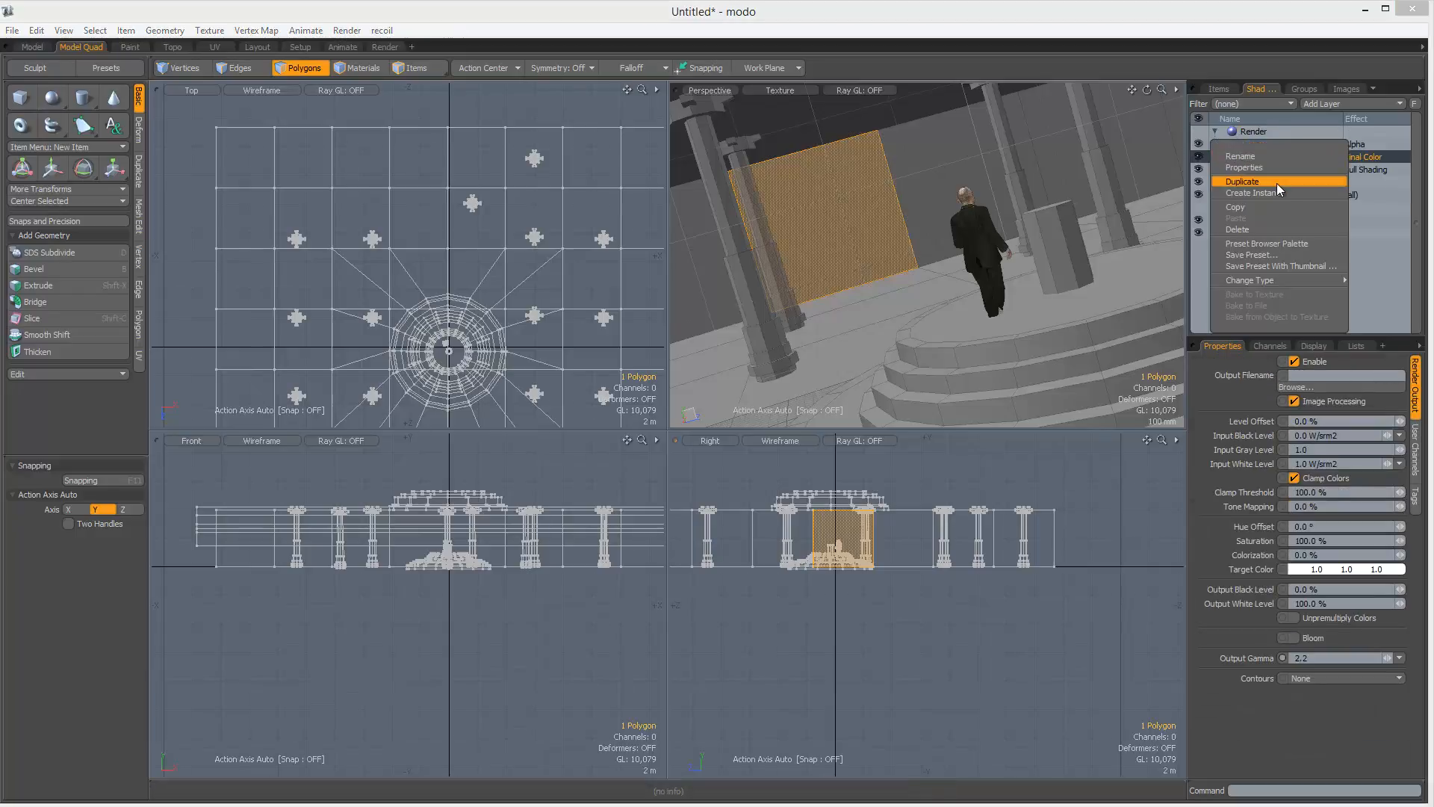
left_click(1285, 181)
left_click(1358, 158)
left_click(1341, 181)
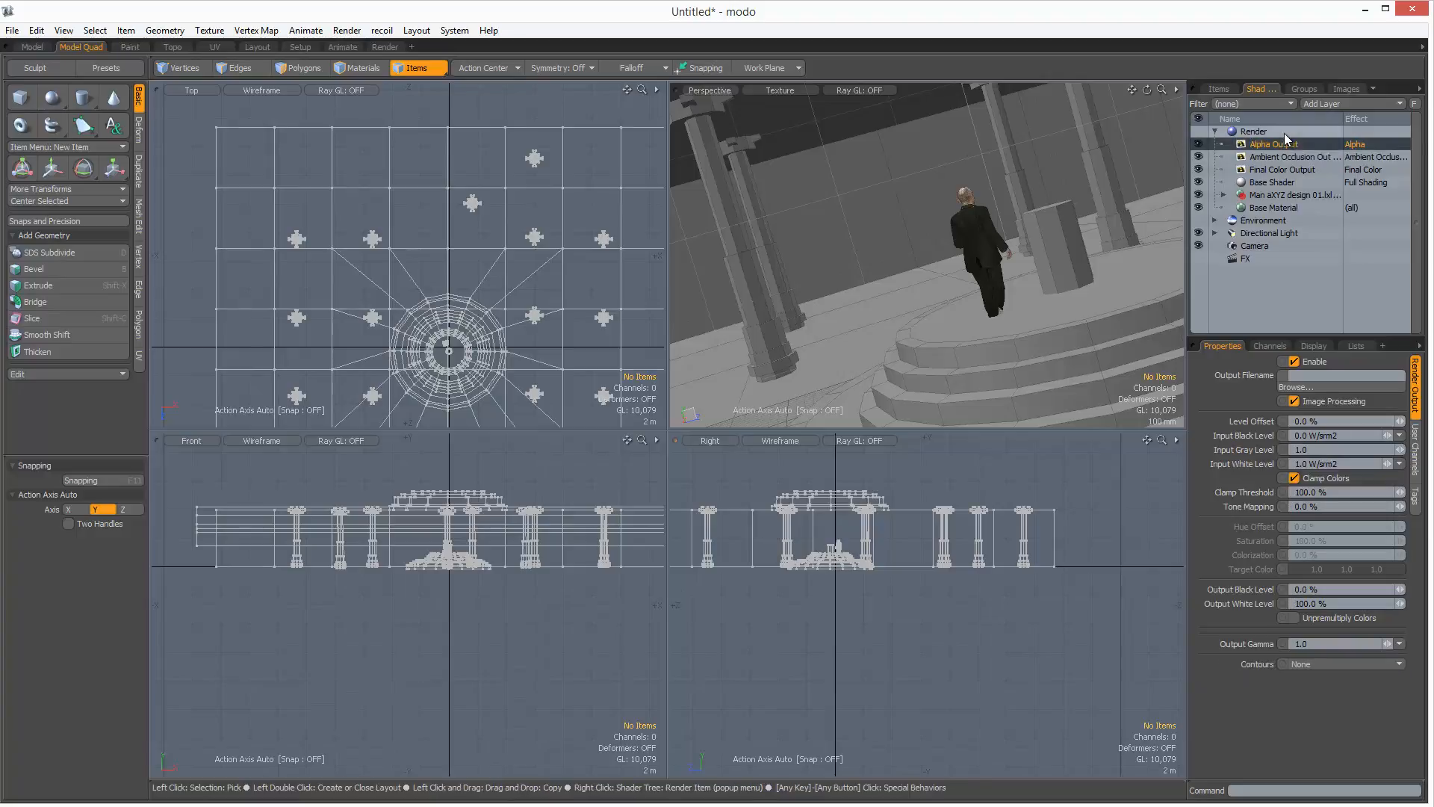
Step: Render the full frame from the scene camera with all render outputs
left_click(1254, 131)
left_click(346, 31)
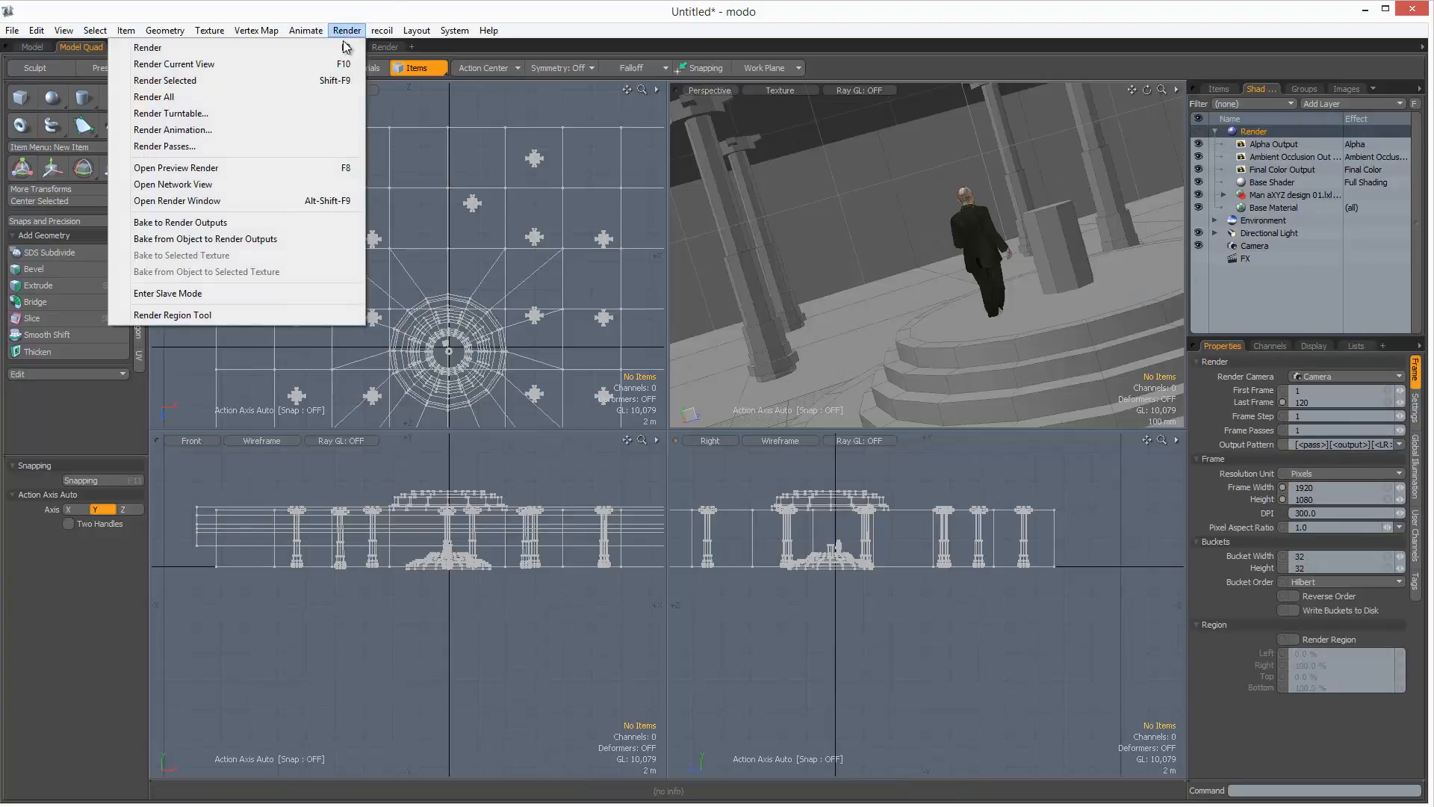
key("Escape")
key("F9")
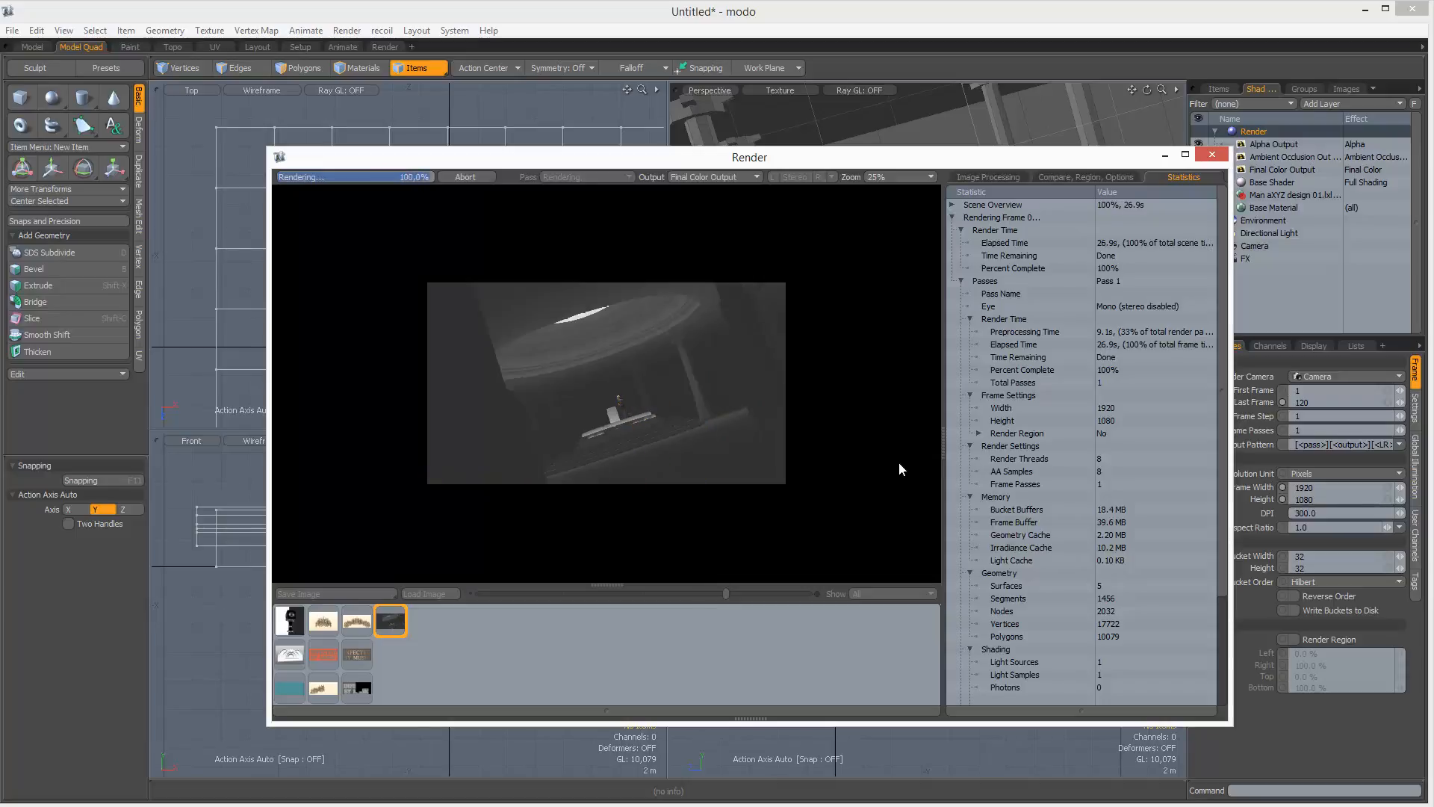
Step: Save the finished render to the desktop as a layered PSD named Video_render
left_click(336, 602)
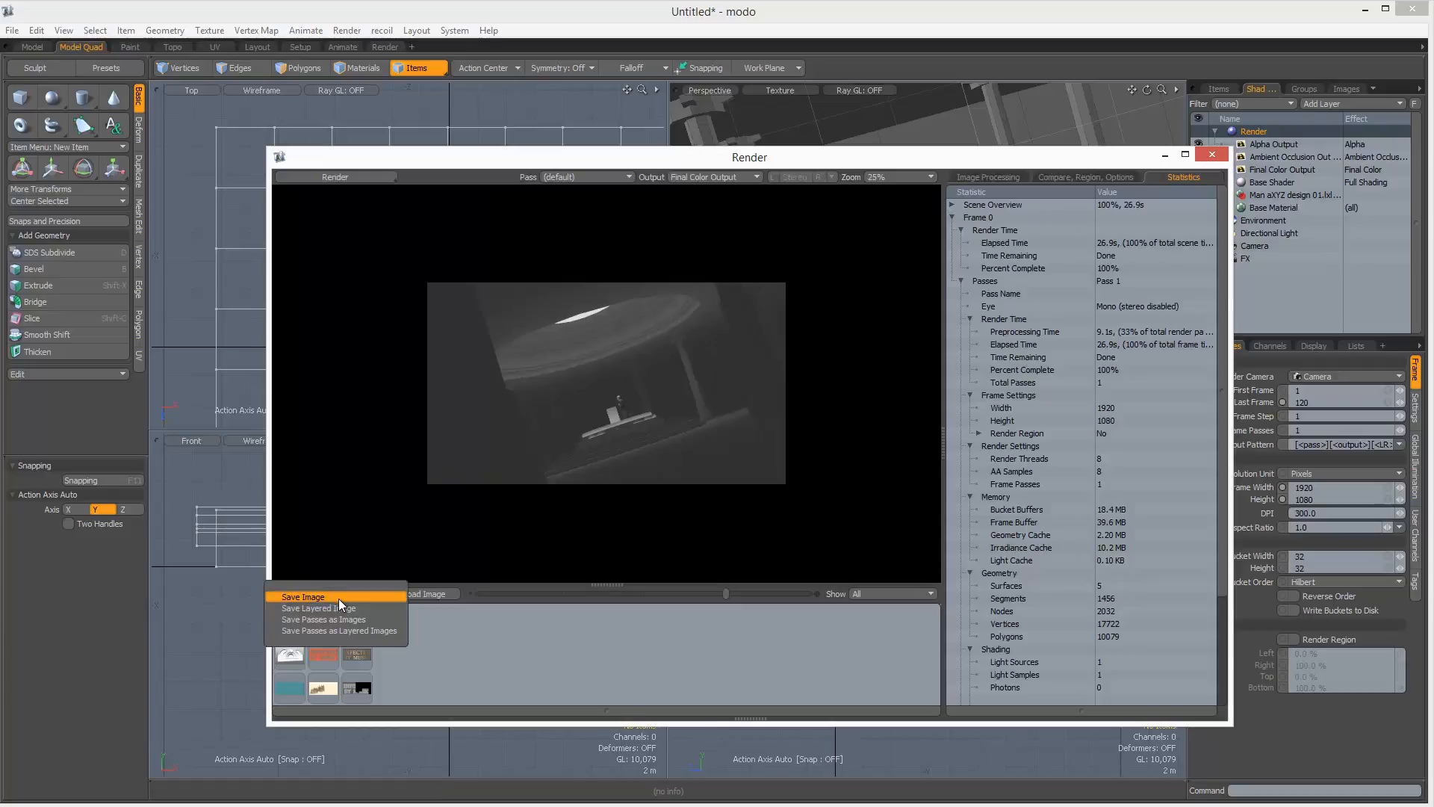
left_click(340, 613)
scroll(352, 335, "up", 2)
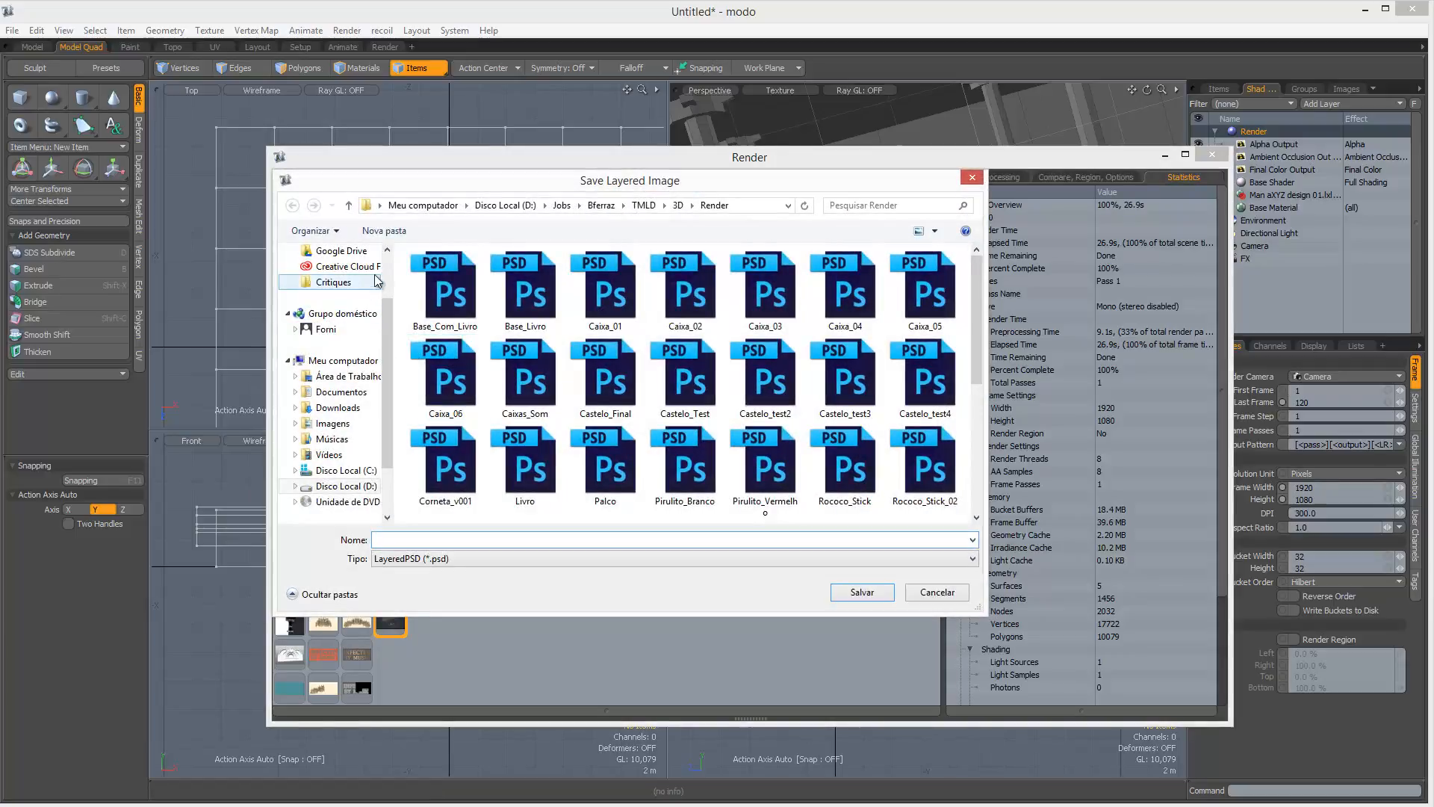
left_click(366, 274)
left_click(479, 539)
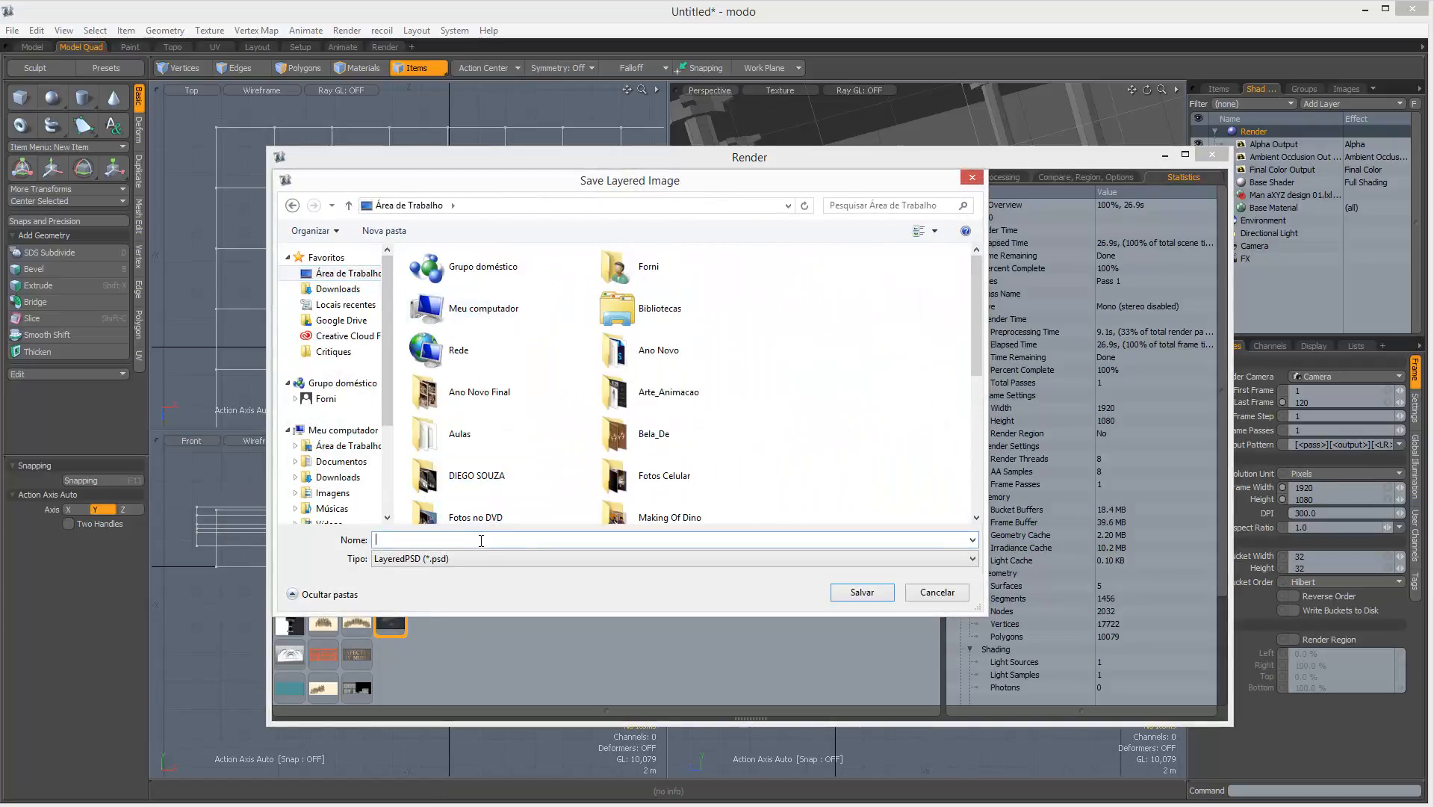
type("a")
key("BackSpace")
type("Video_render")
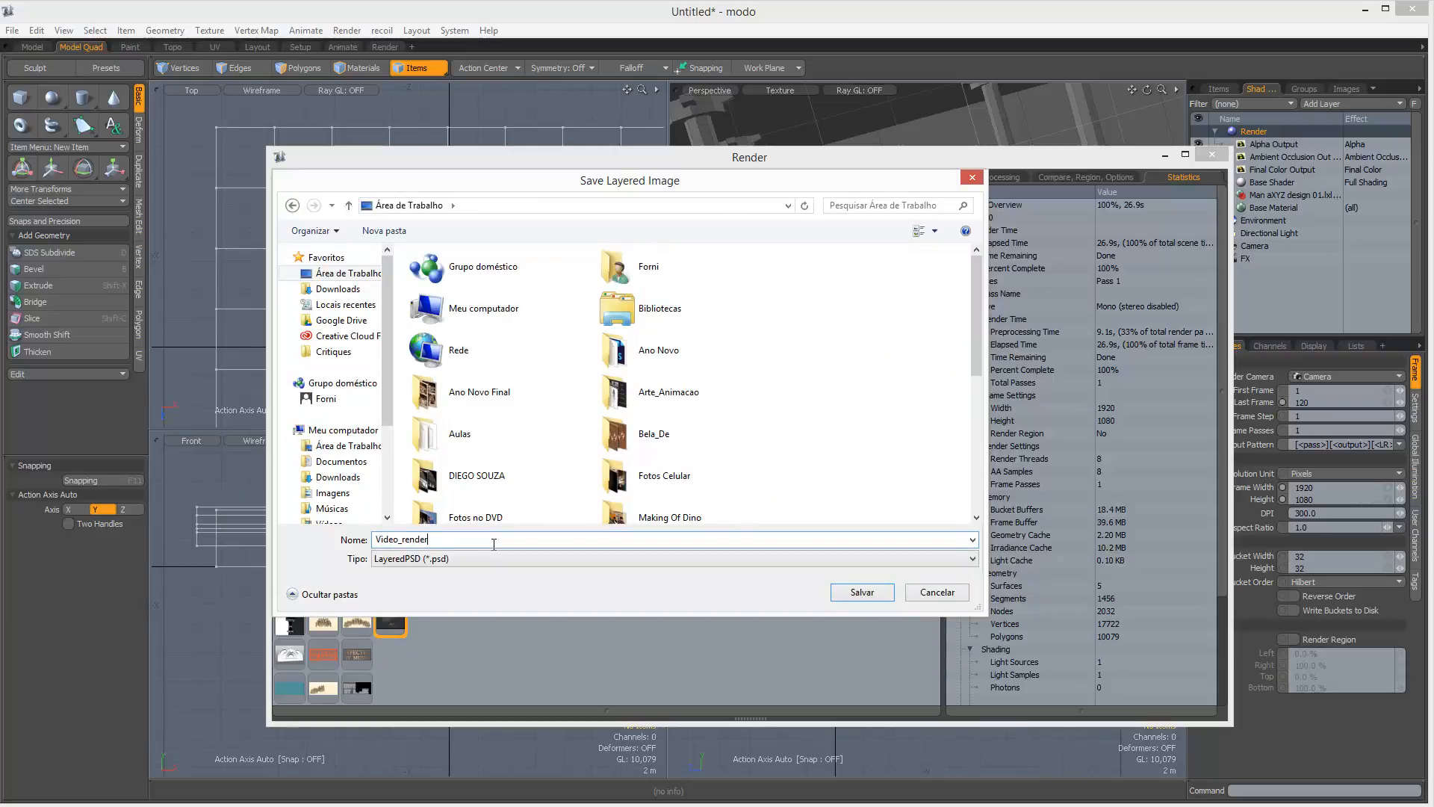
key("Return")
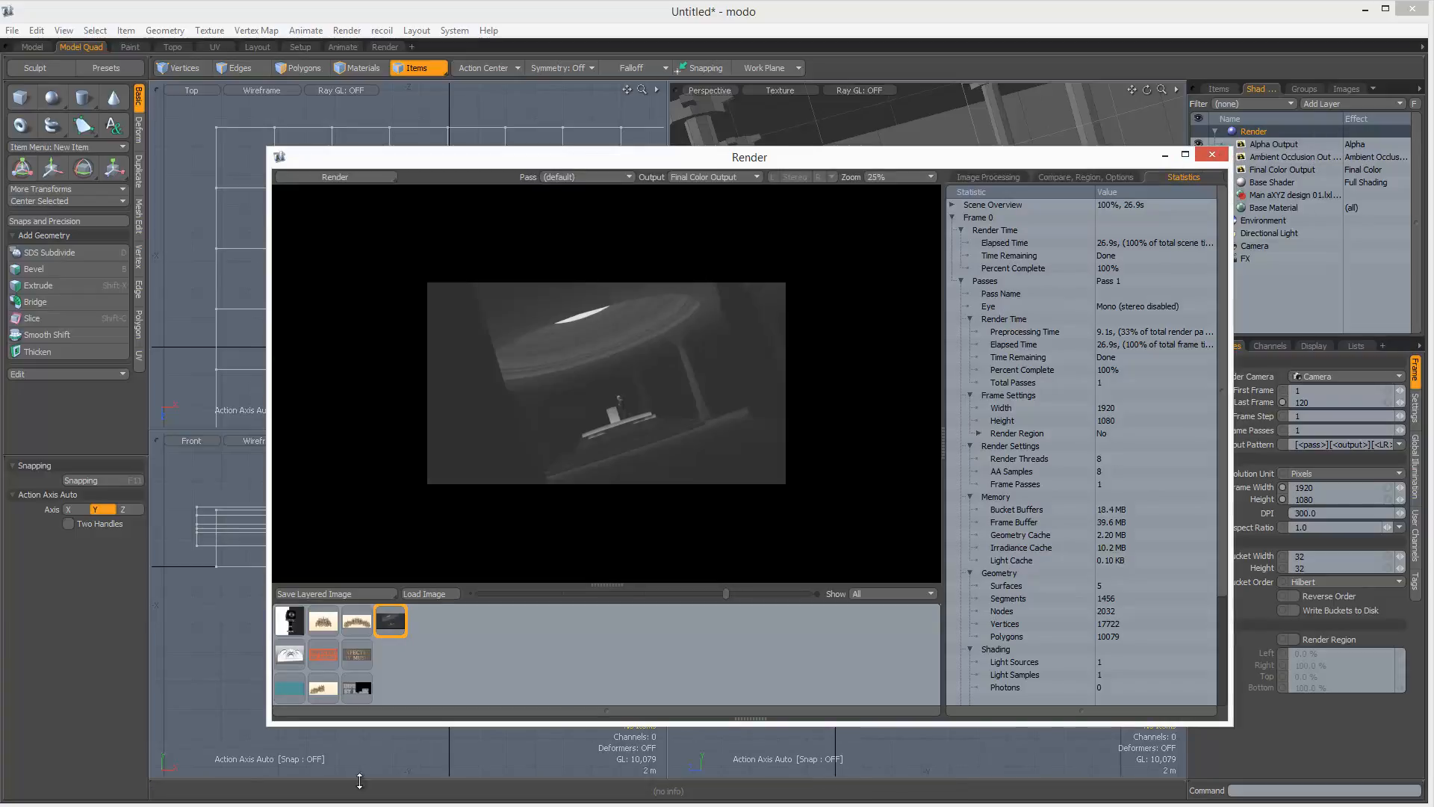
Step: Switch to Photoshop and open the Video_render PSD from the desktop
key("alt+Tab")
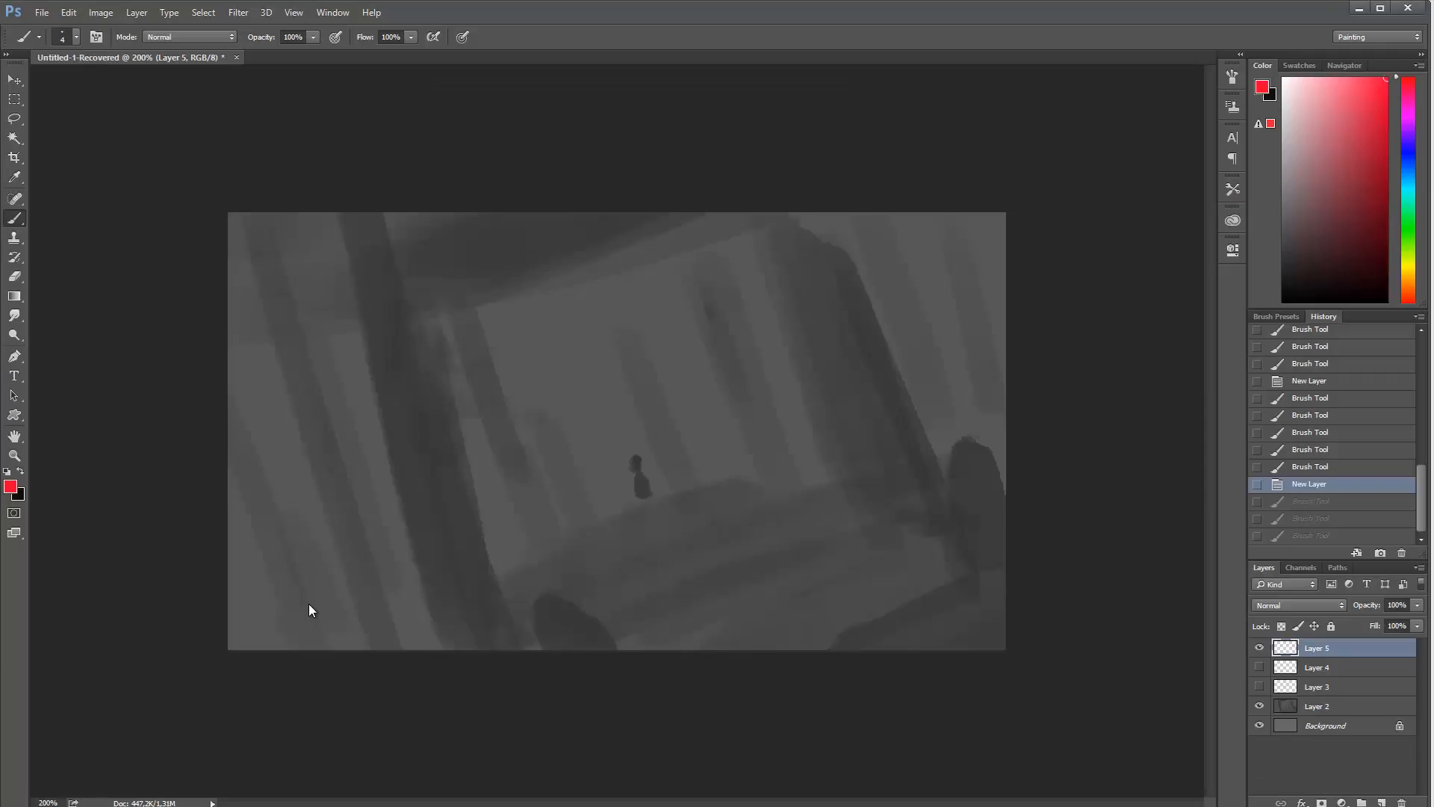
key("ctrl+o")
left_click(71, 104)
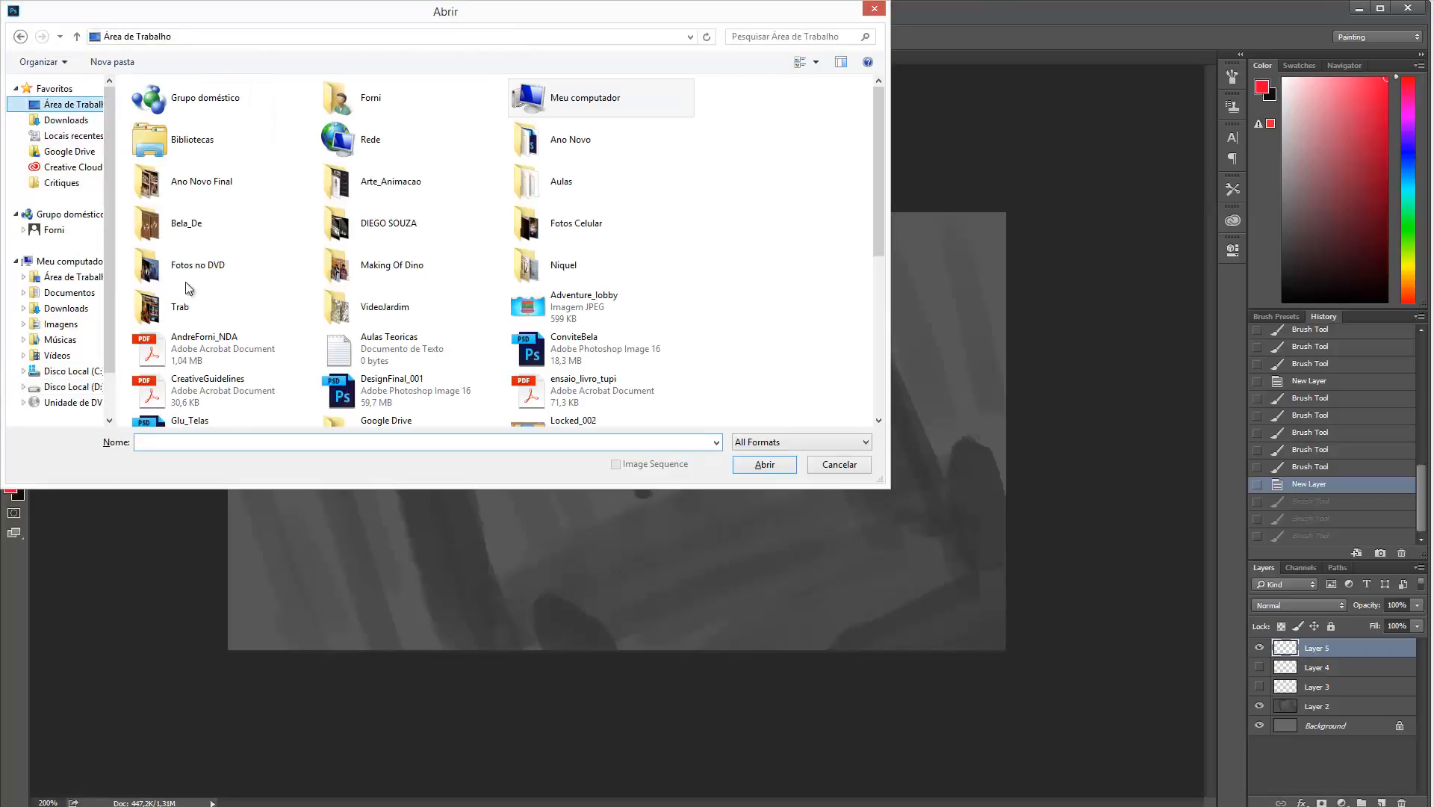
scroll(410, 293, "down", 5)
left_click(570, 326)
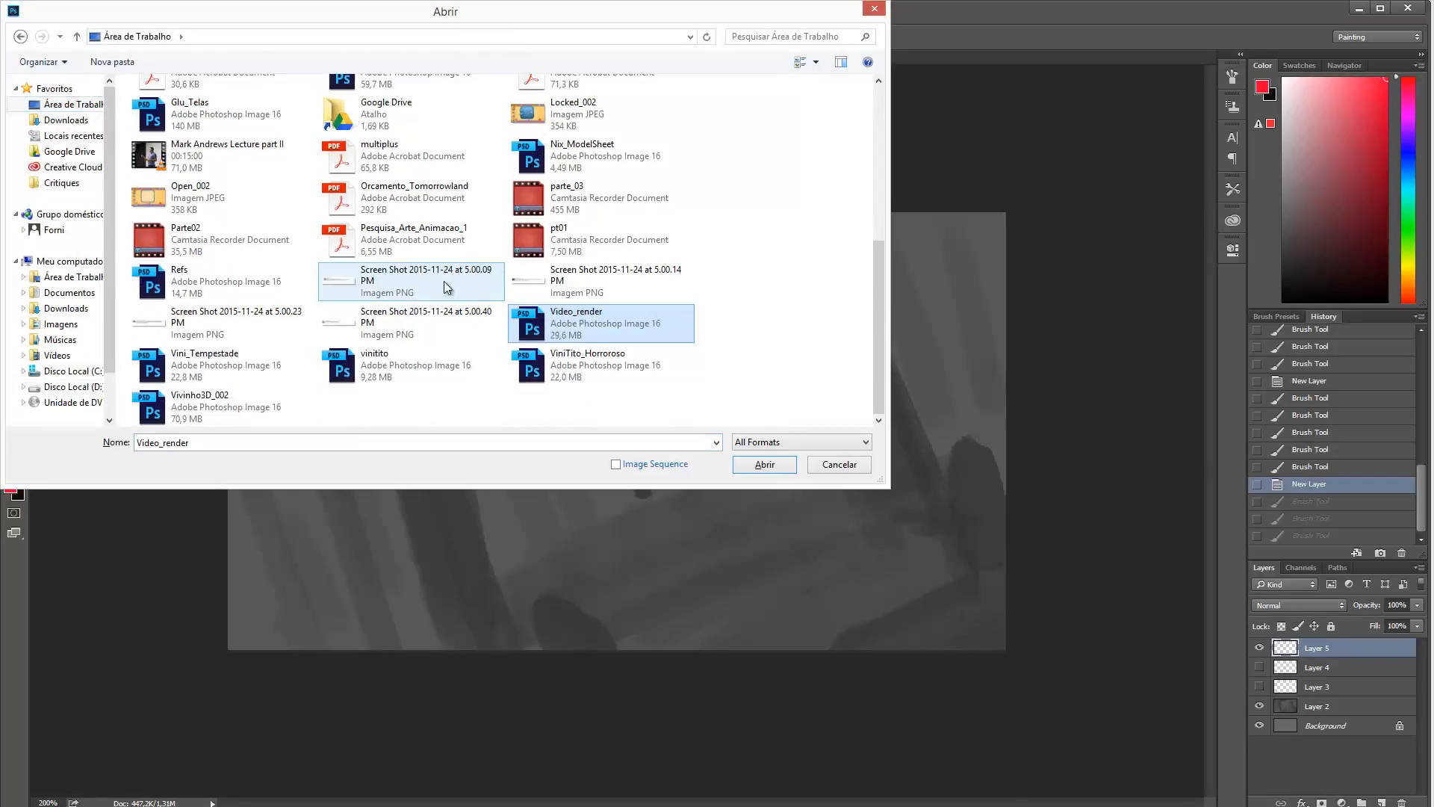
double_click(570, 326)
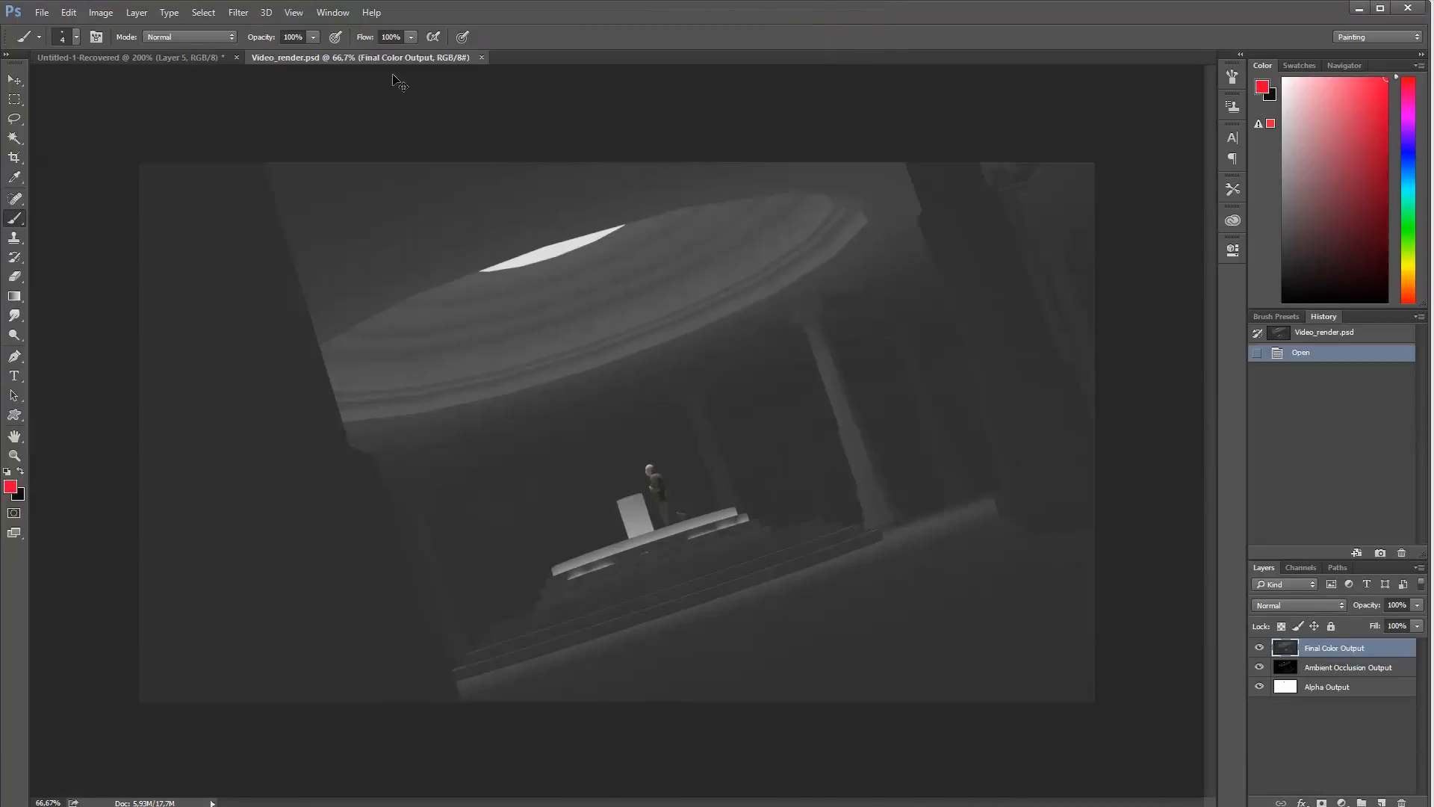
Step: Copy the whole Final Color Output image into the sketch document and scale it down to fill the canvas
key("ctrl+a")
left_click(198, 55)
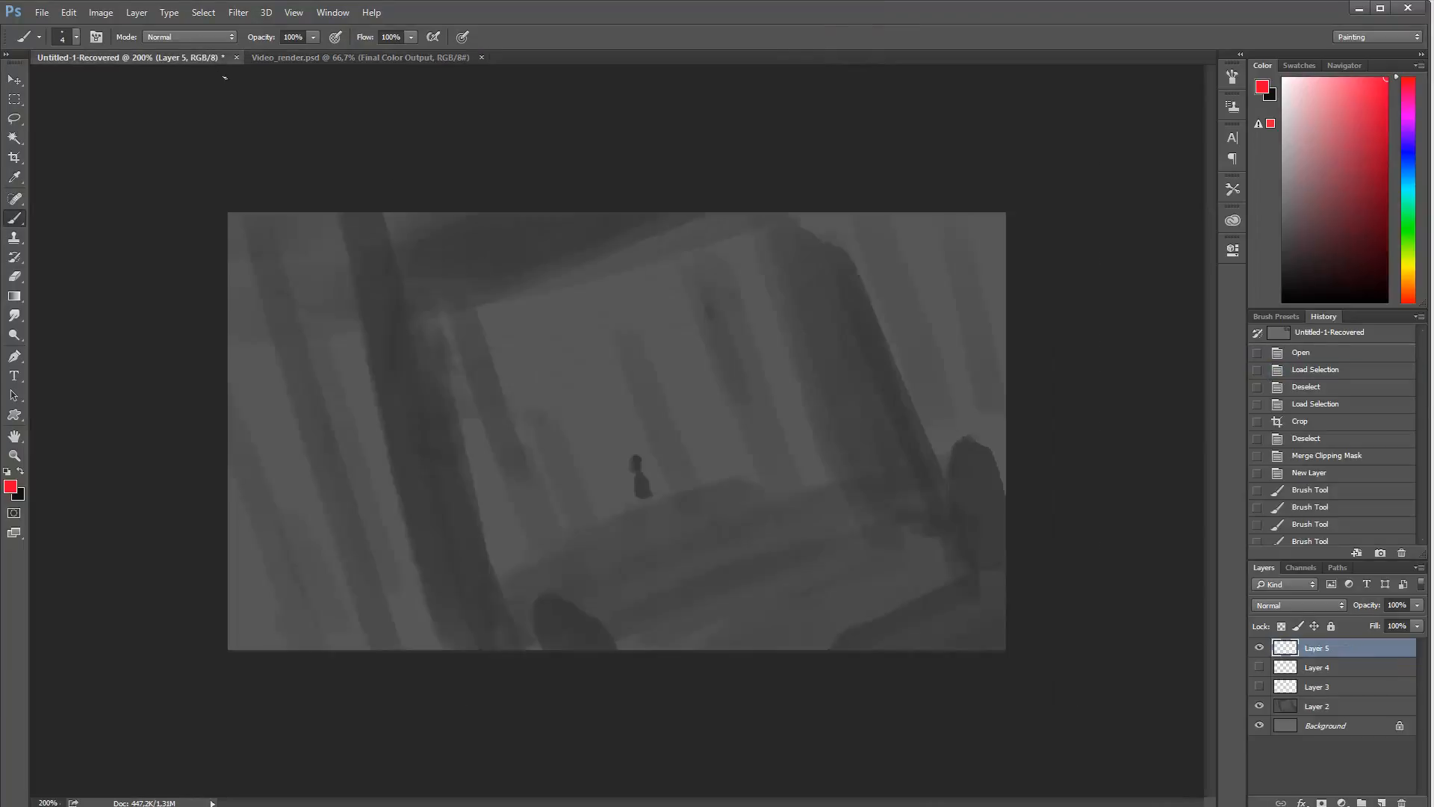
key("ctrl+v")
key("ctrl+t")
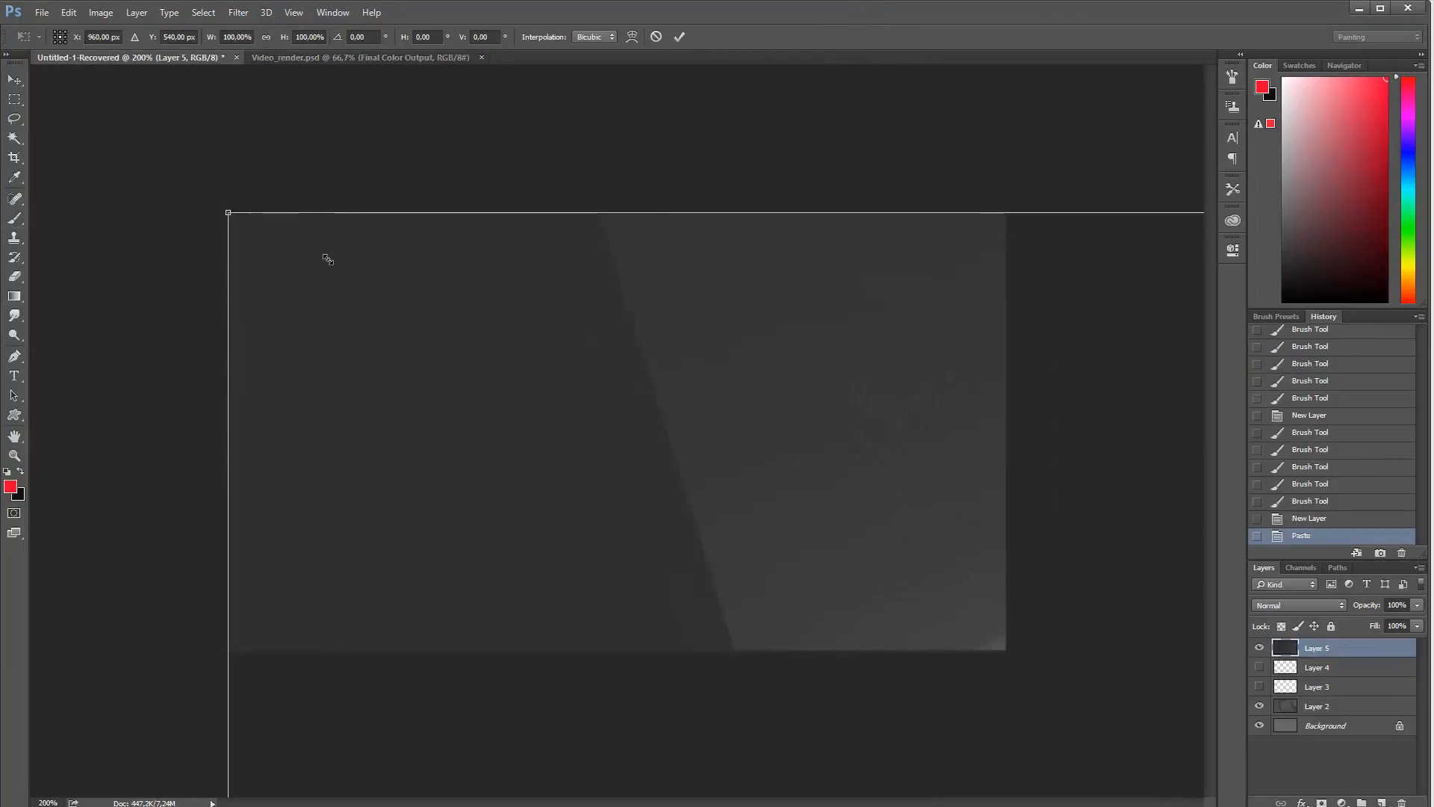
left_click_drag(228, 212, 373, 330)
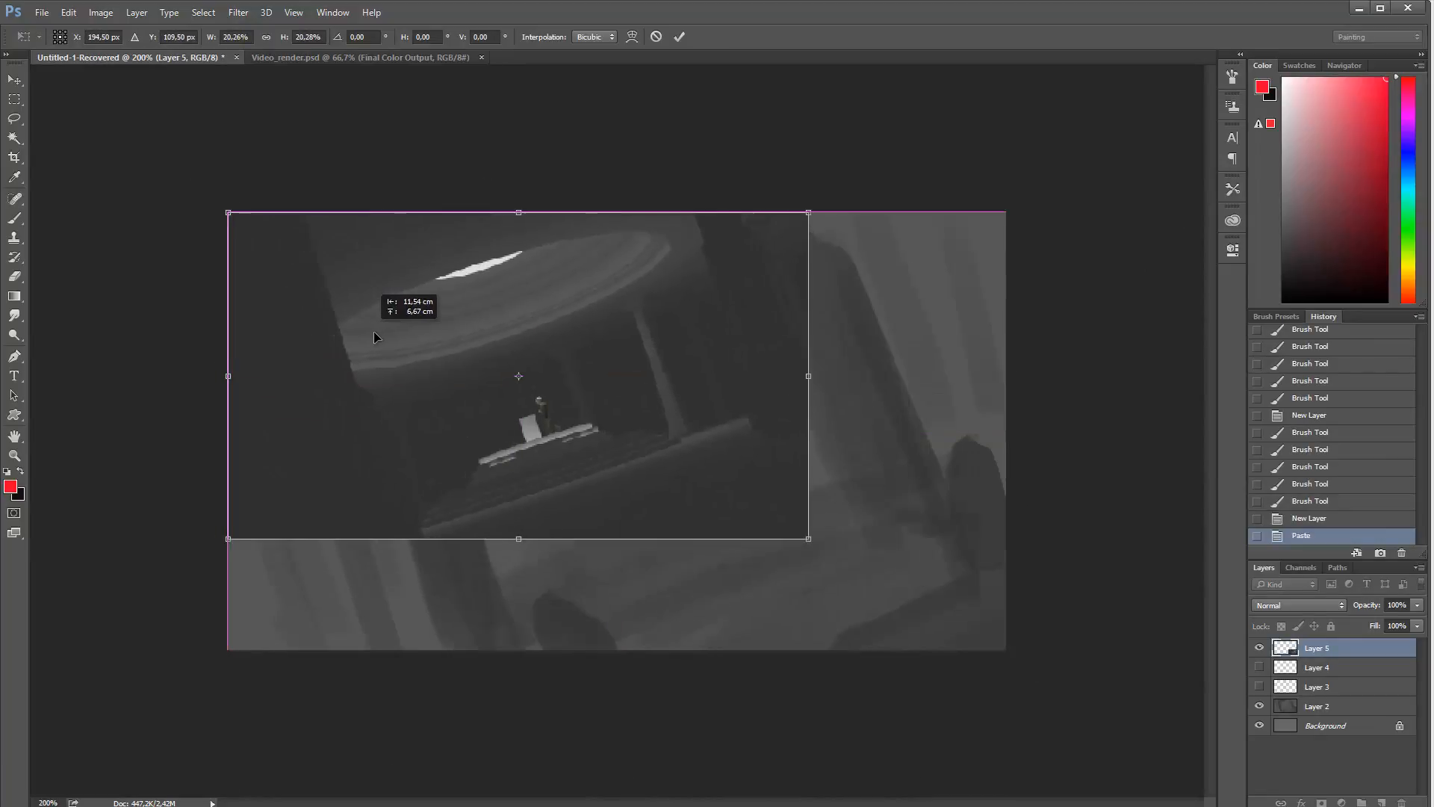
left_click_drag(852, 566, 1024, 620)
key("Return")
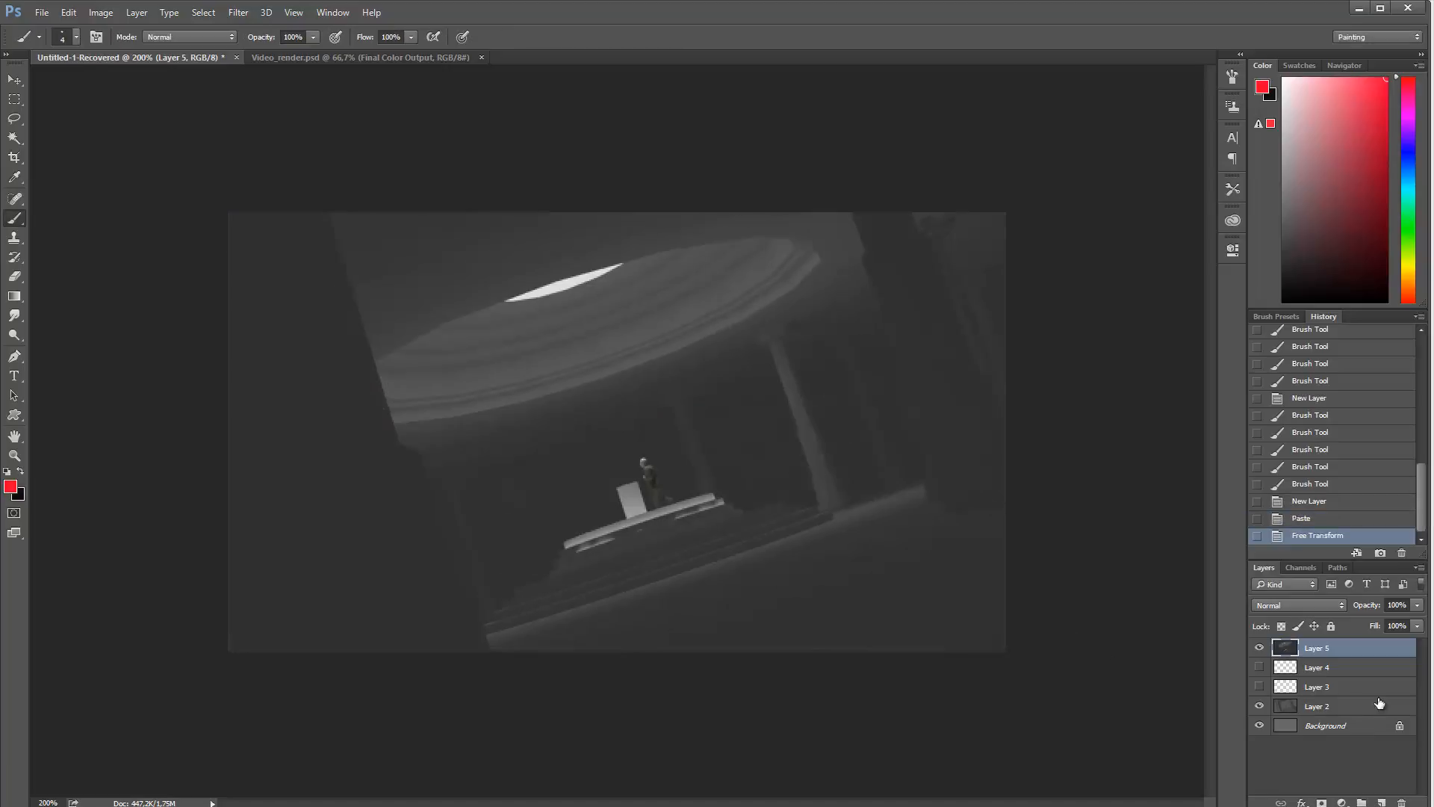
Step: Compare the pasted render on Layer 5 with the original sketch by toggling the layer's visibility
left_click(1259, 648)
left_click(1258, 650)
left_click(1259, 650)
left_click(1258, 650)
Step: Clear the selection in Video_render.psd and examine the Ambient Occlusion and Alpha outputs beneath the Final Color Output
left_click(333, 58)
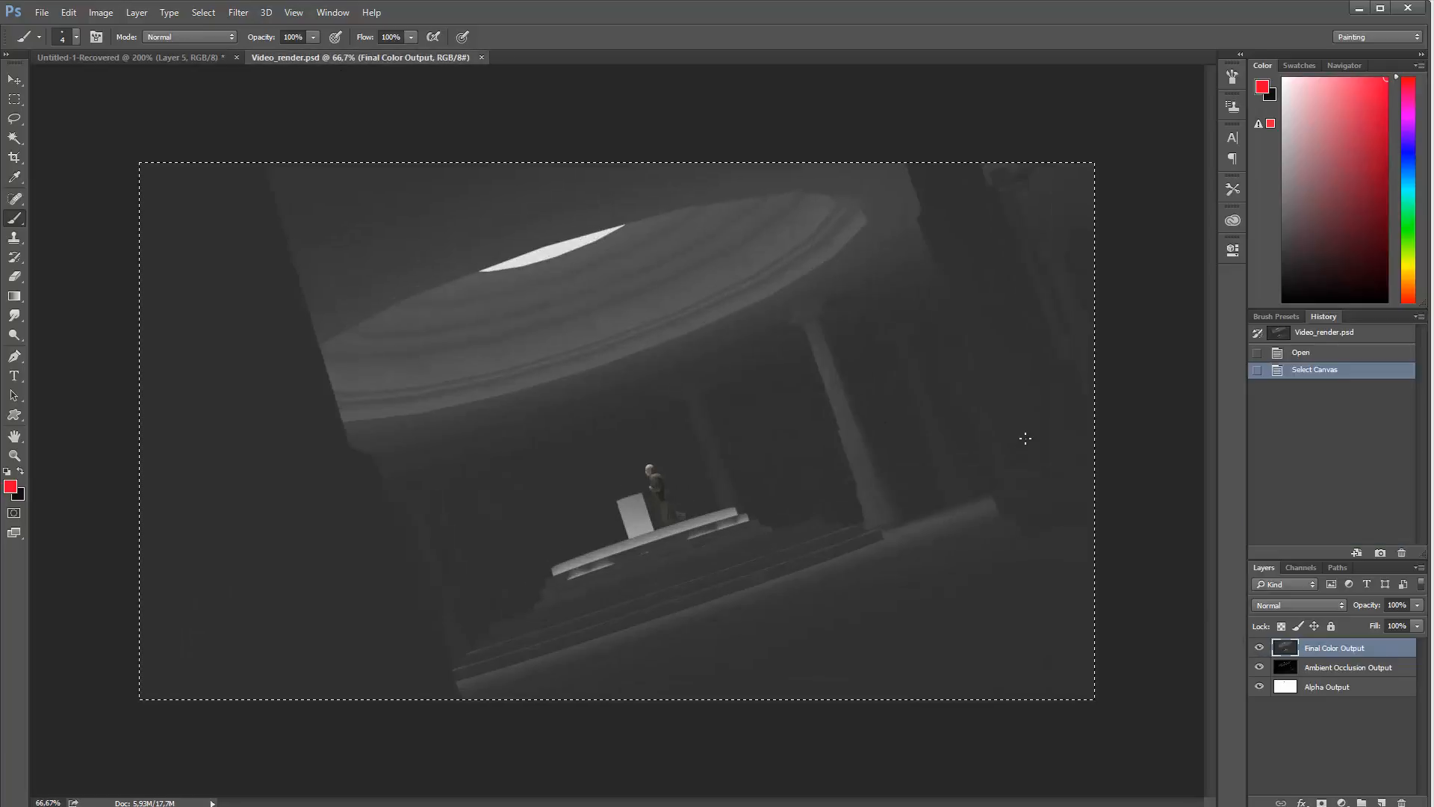
key("ctrl+d")
left_click(1260, 649)
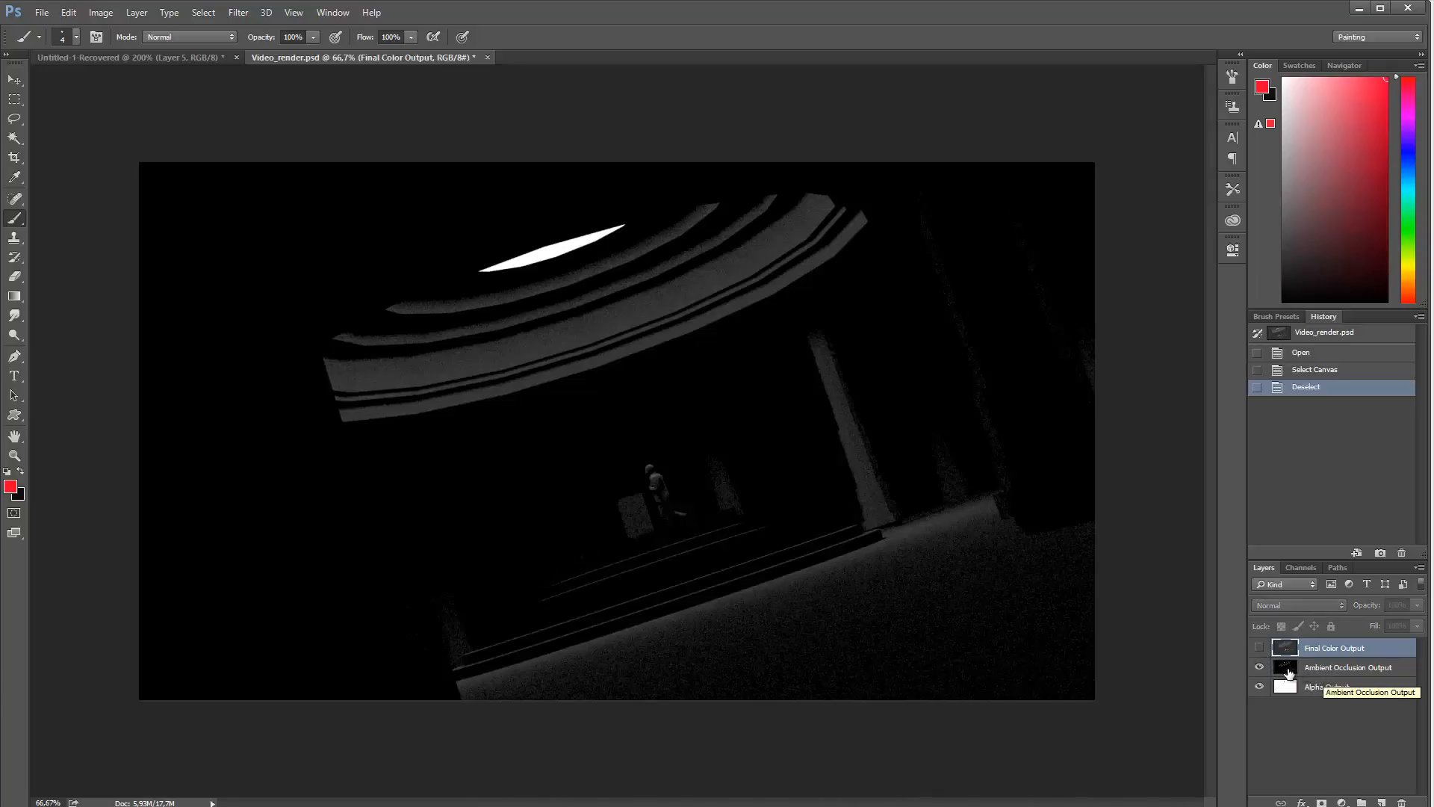
left_click(1260, 667)
left_click(1259, 667)
left_click(1260, 648)
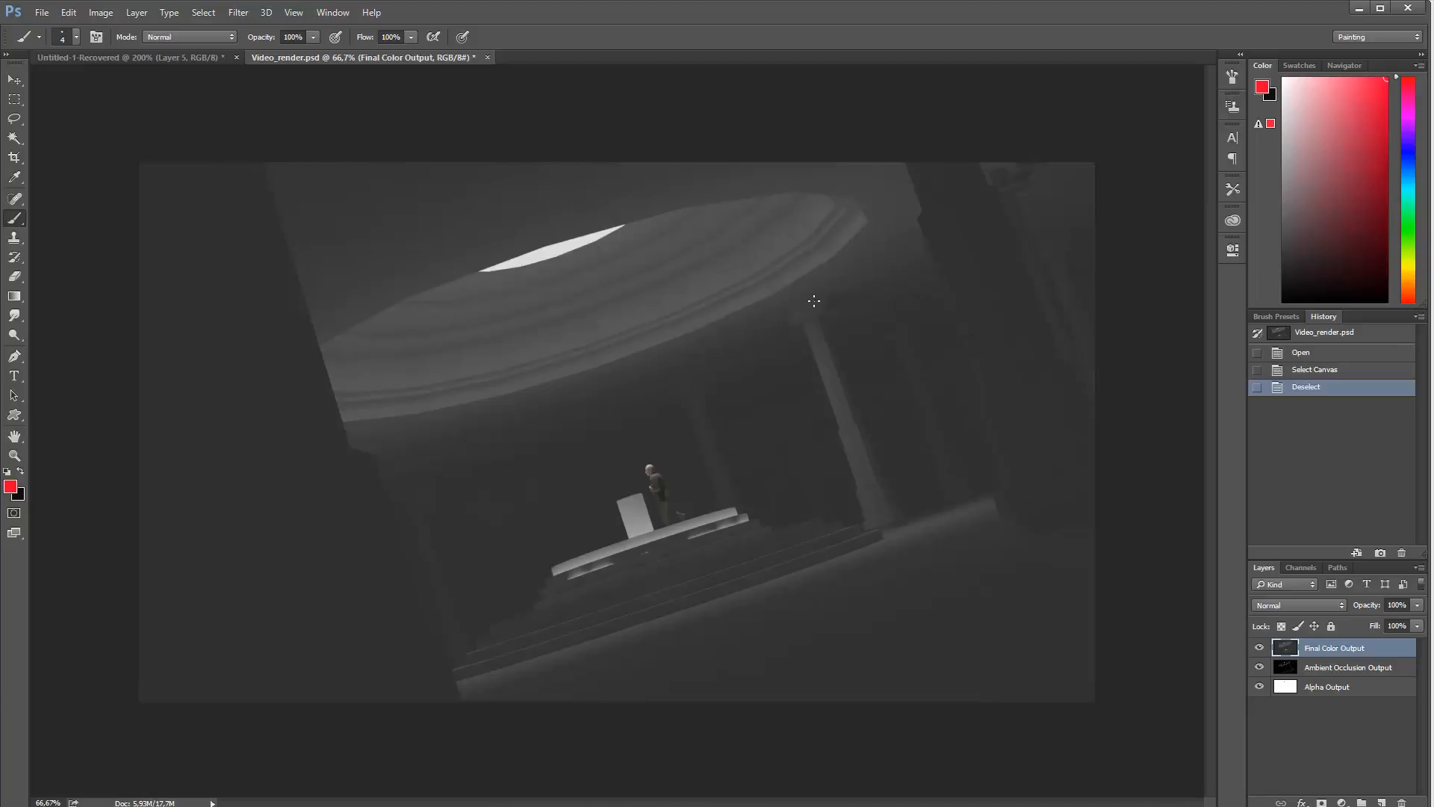
Step: Add a new layer above the Final Color Output and prepare a 43 px textured brush with dark grey sampled from the dome
key("ctrl+shift+alt+n")
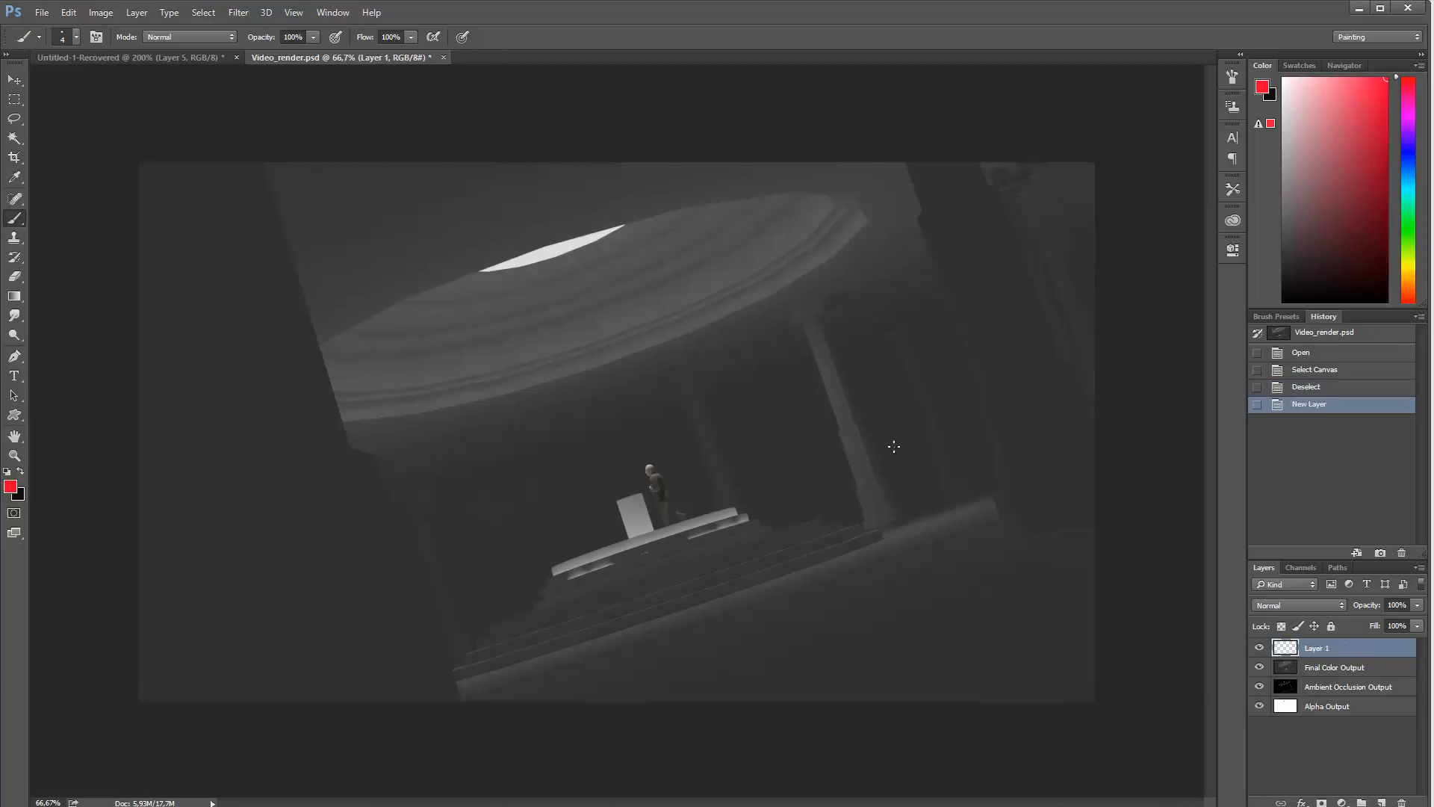
right_click(992, 433)
left_click(1031, 529)
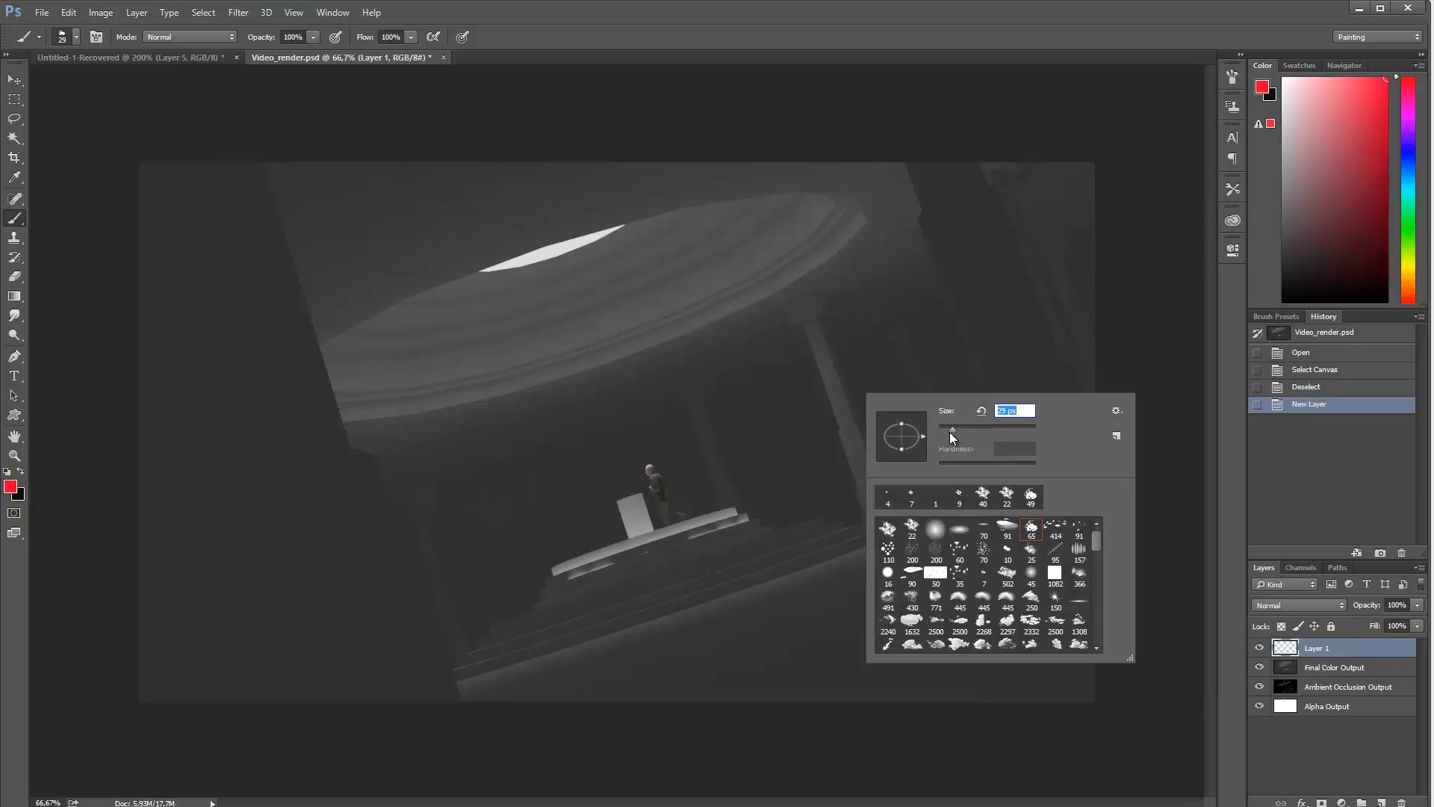
key("alt")
left_click(813, 227, "alt")
right_click(1093, 322)
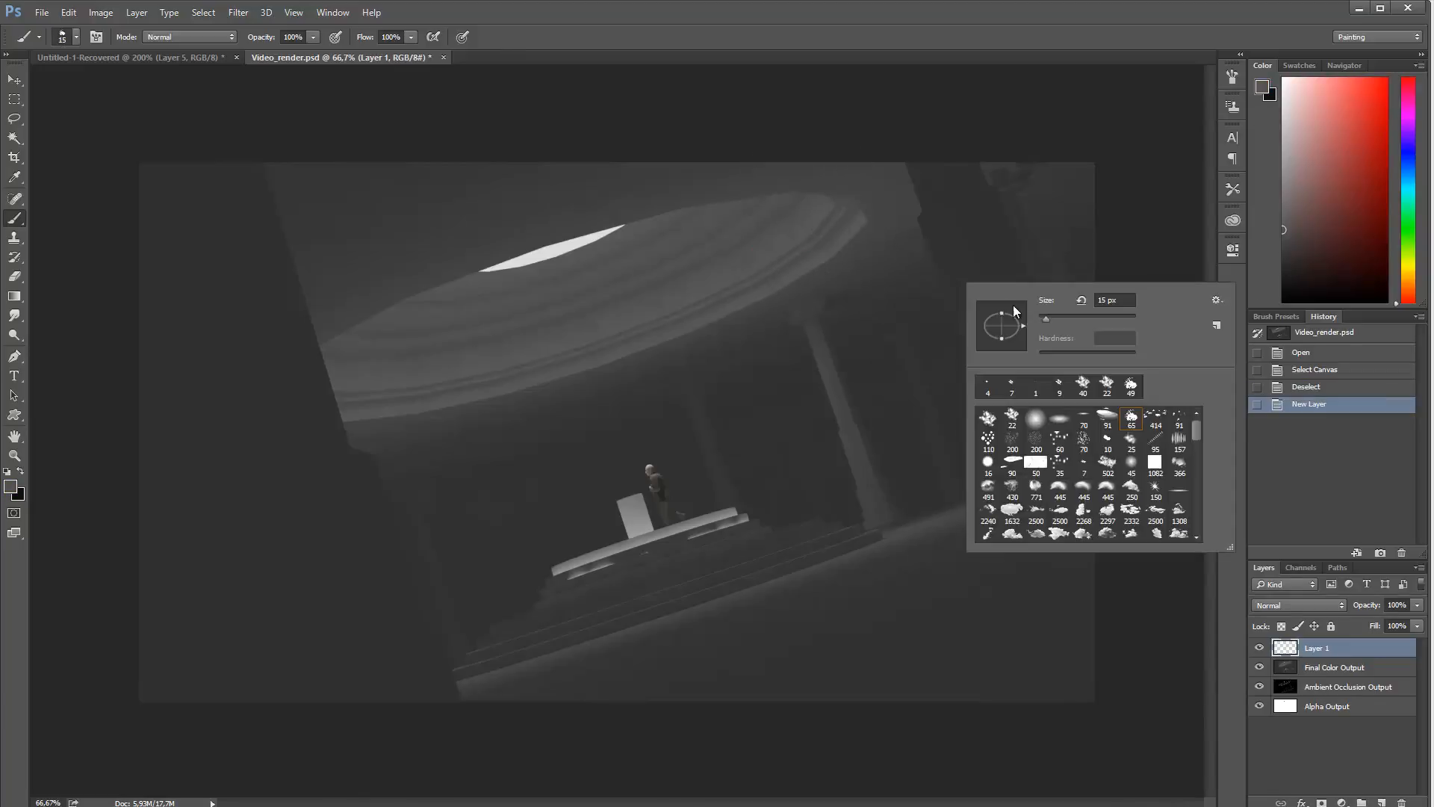
left_click_drag(1046, 319, 1059, 319)
key("Return")
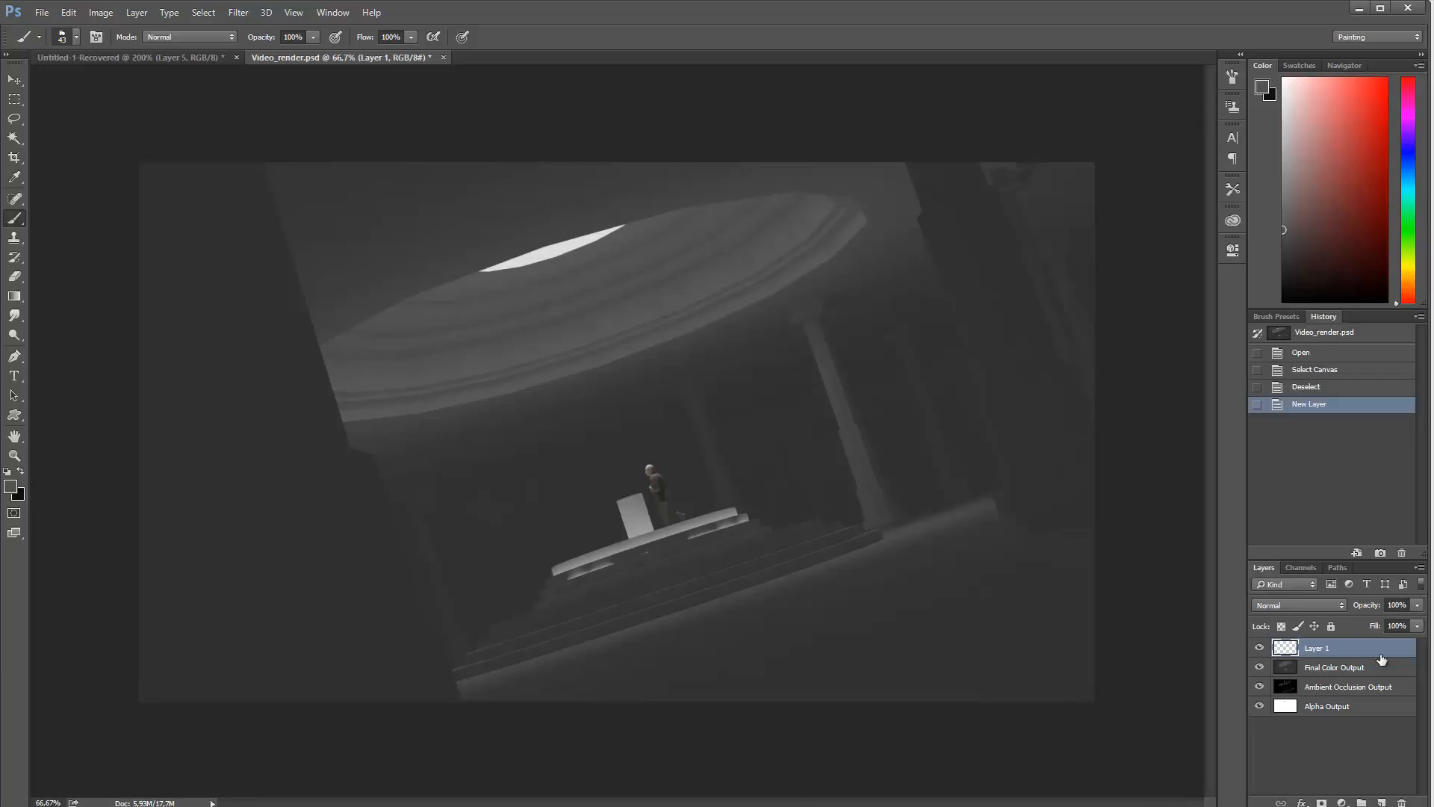
Step: Add a Curves adjustment layer above Layer 1 and brighten the image by raising the midtones from input 107 to output 150
left_click(1343, 802)
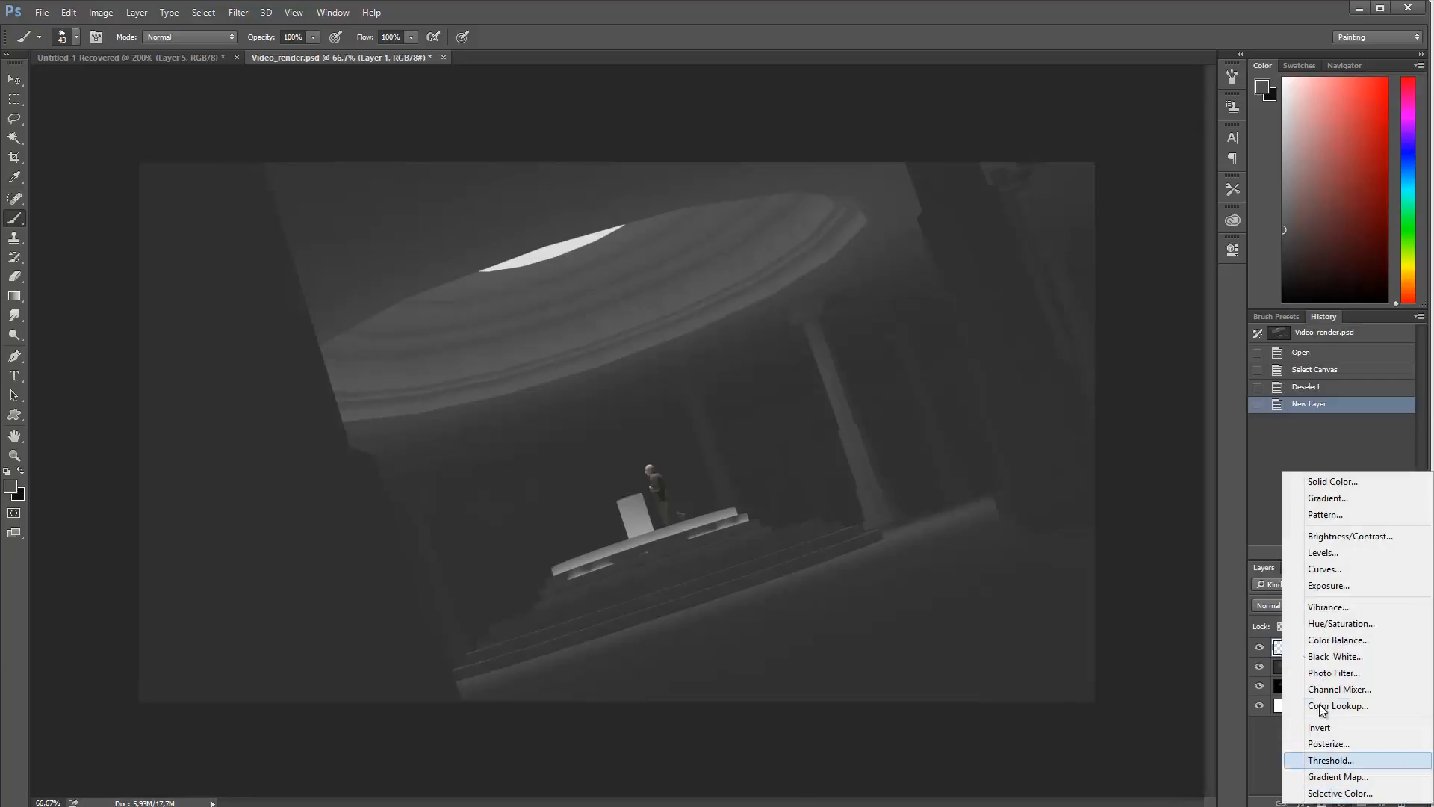
left_click(1308, 568)
left_click_drag(1144, 374, 1132, 357)
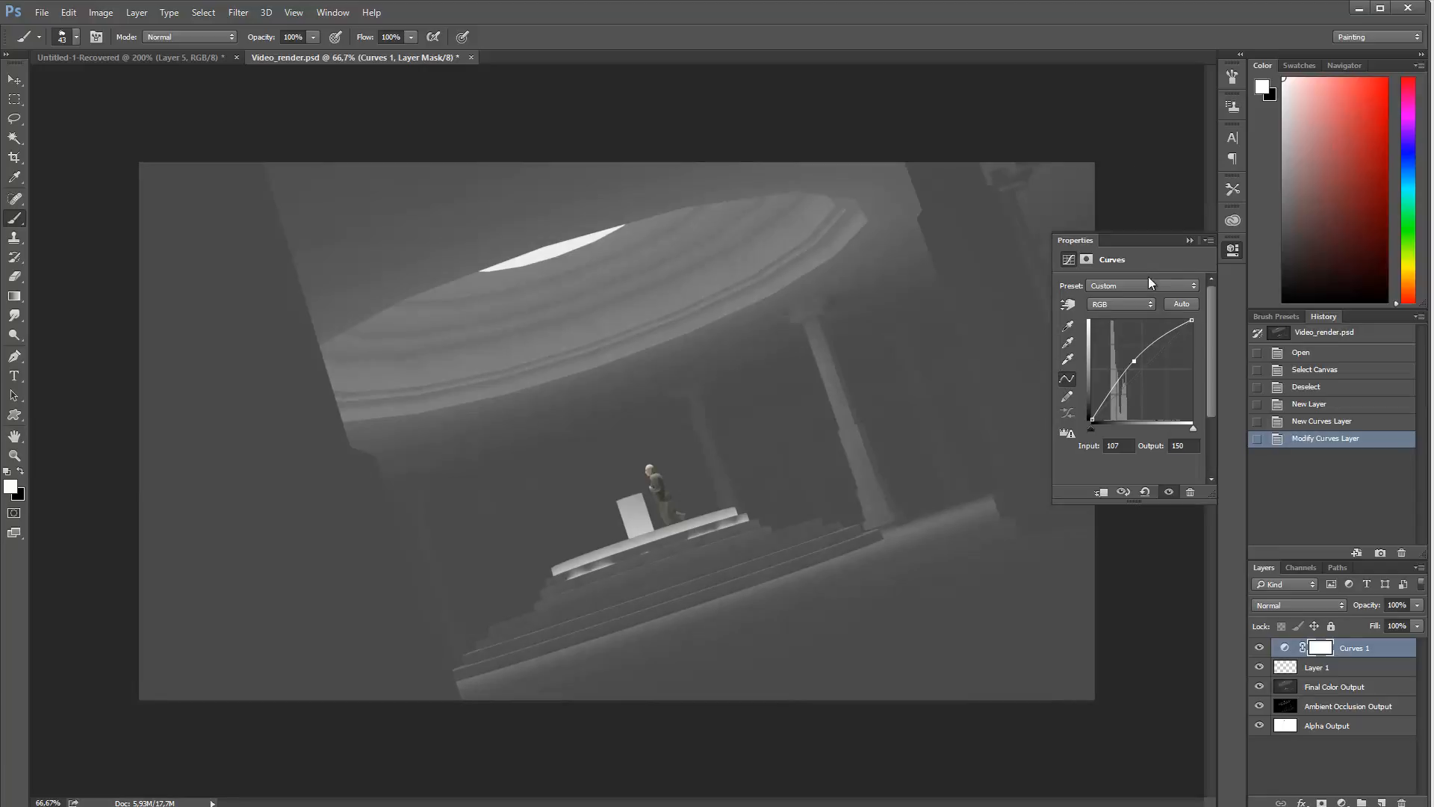
left_click(1189, 240)
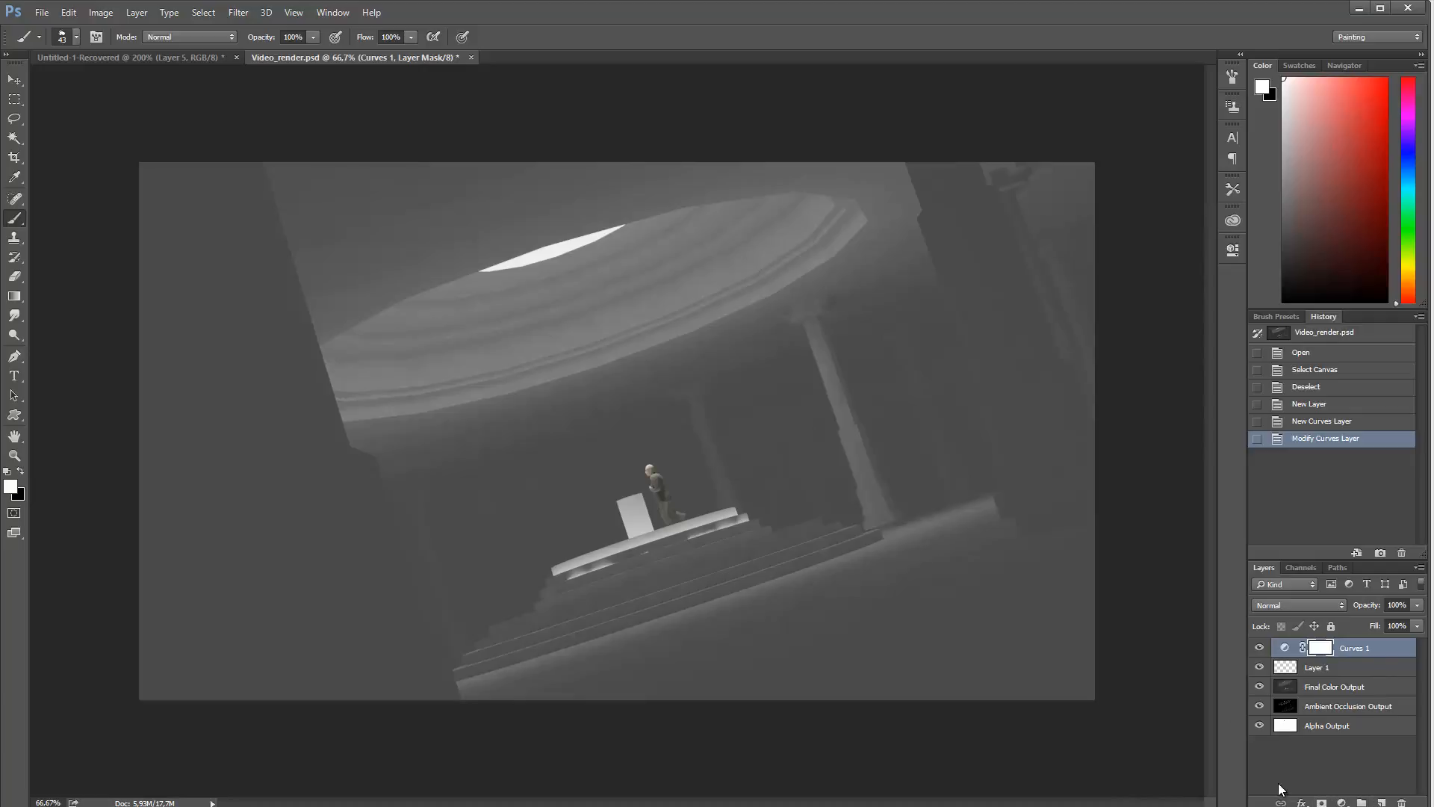
Step: Fill the Curves 1 layer mask with black and try a brush stroke on it beside the dark column at the image's upper right
key("alt+BackSpace")
key("ctrl+BackSpace")
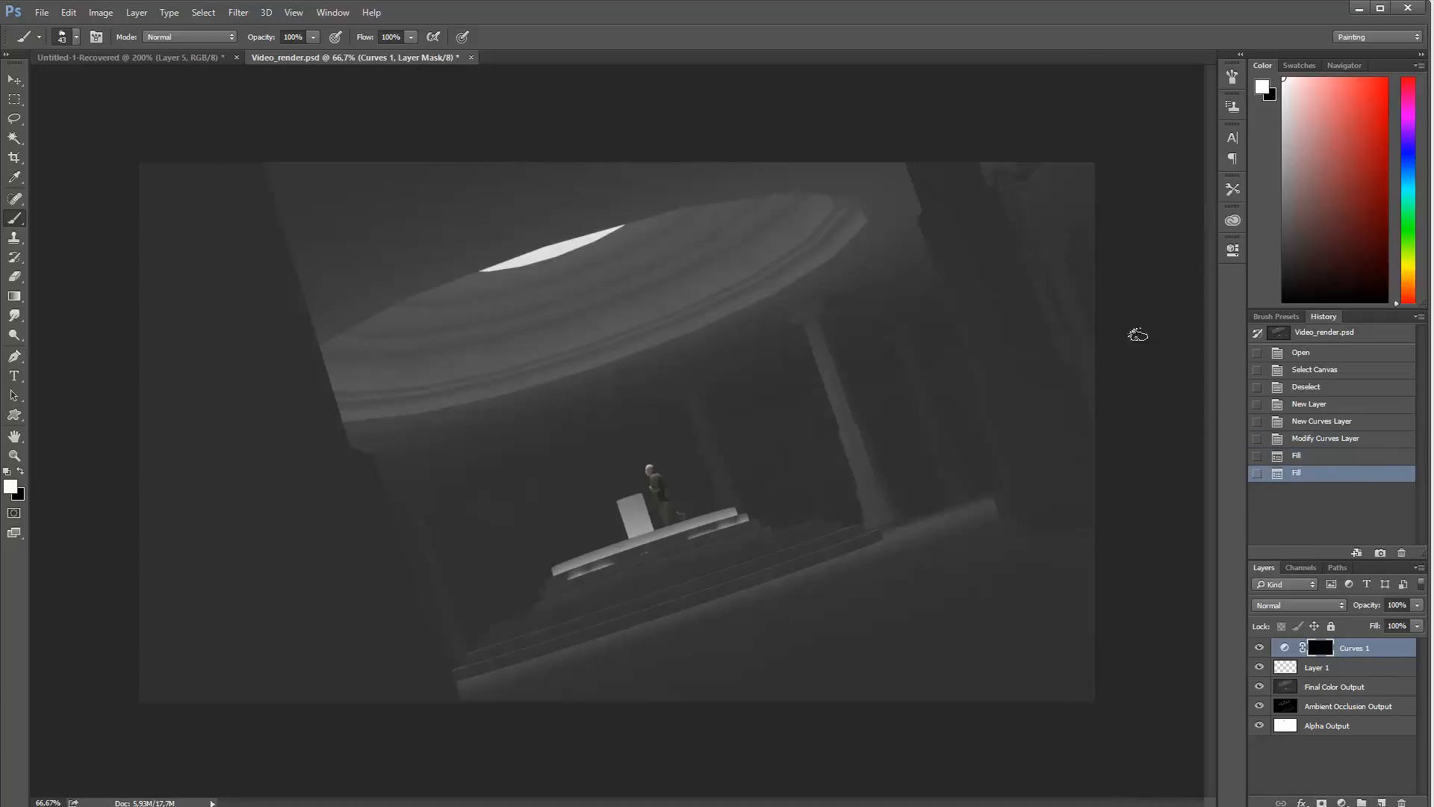
key("x")
left_click_drag(954, 194, 925, 196)
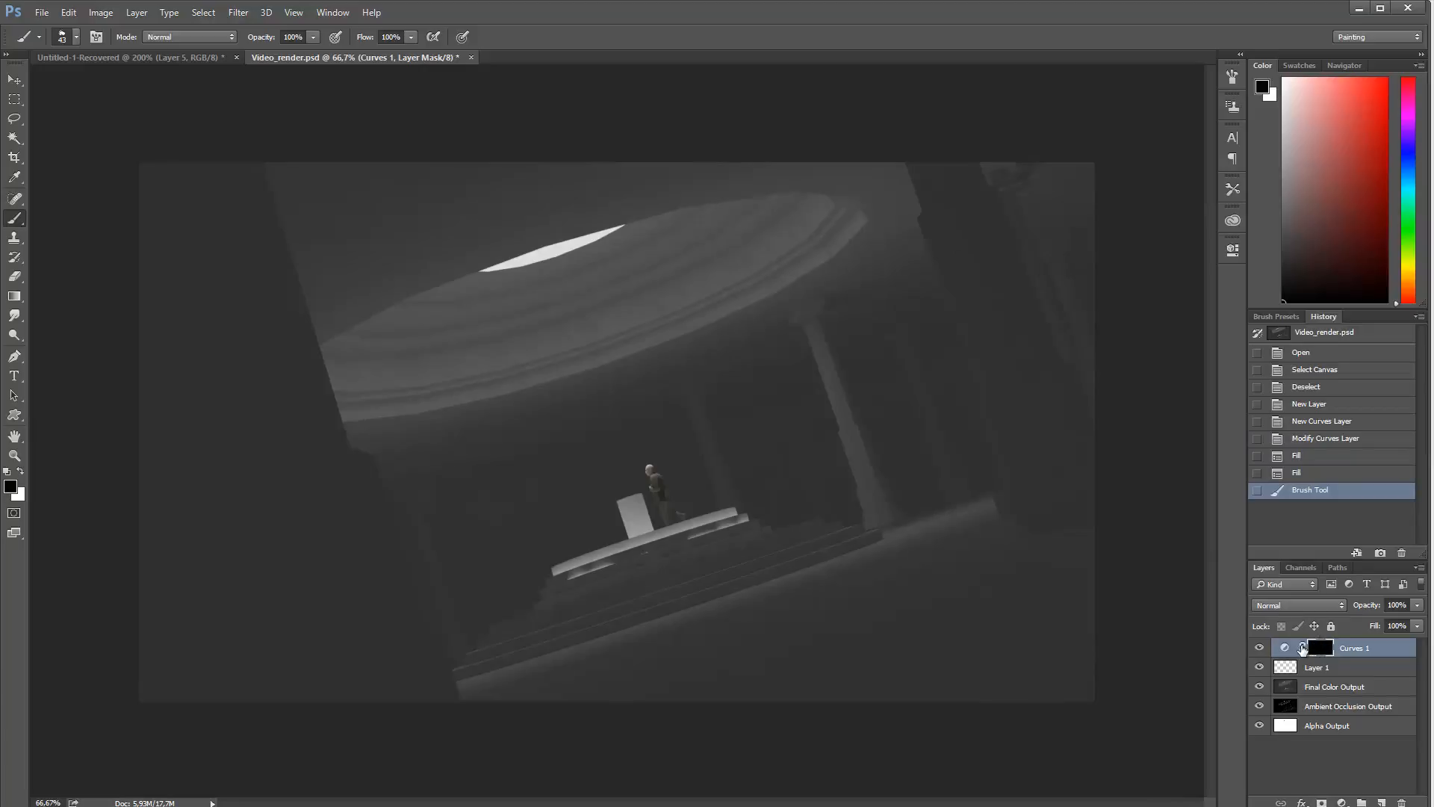
Step: Check the curve settings of the Curves 1 adjustment and make its layer mask active again for painting
double_click(1285, 648)
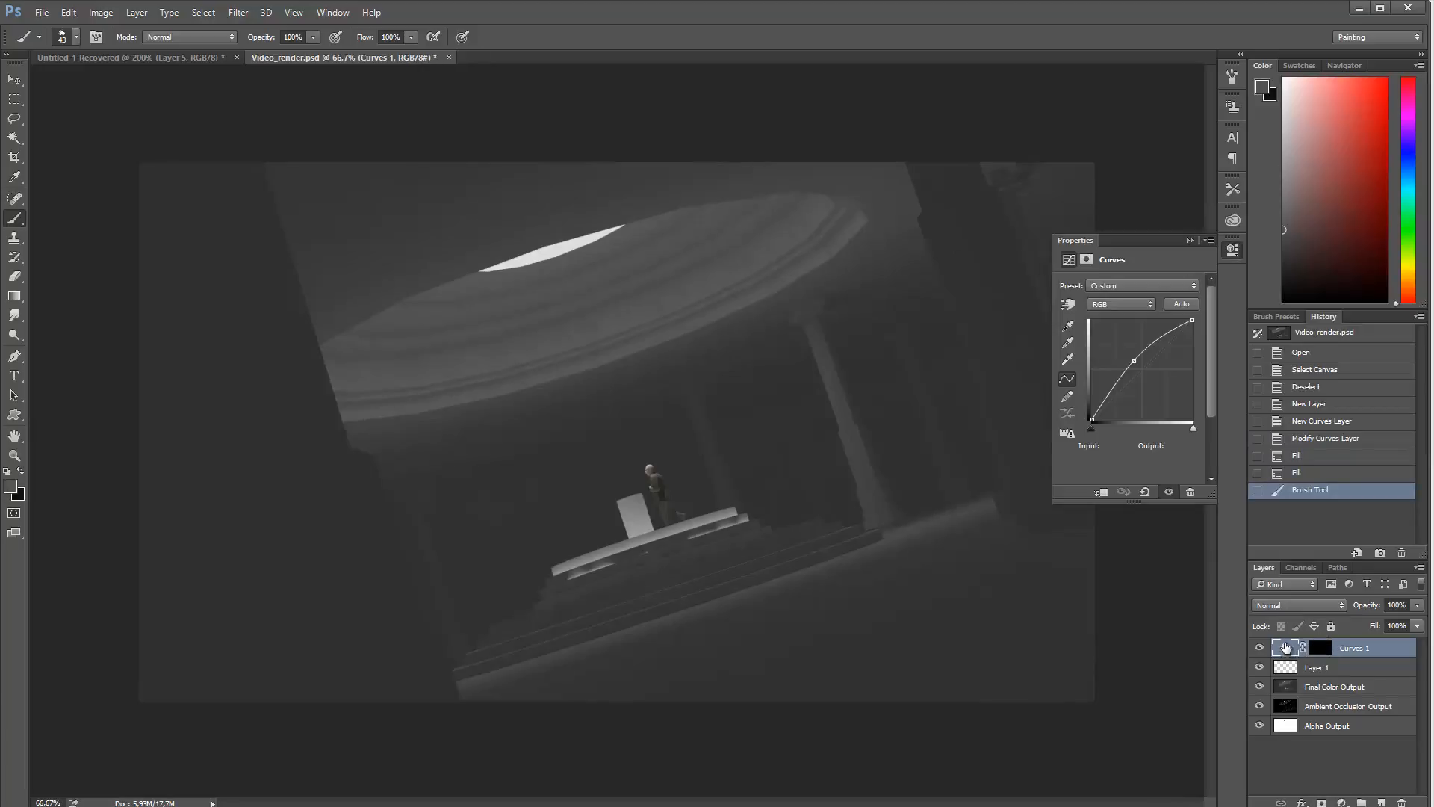
left_click(1188, 241)
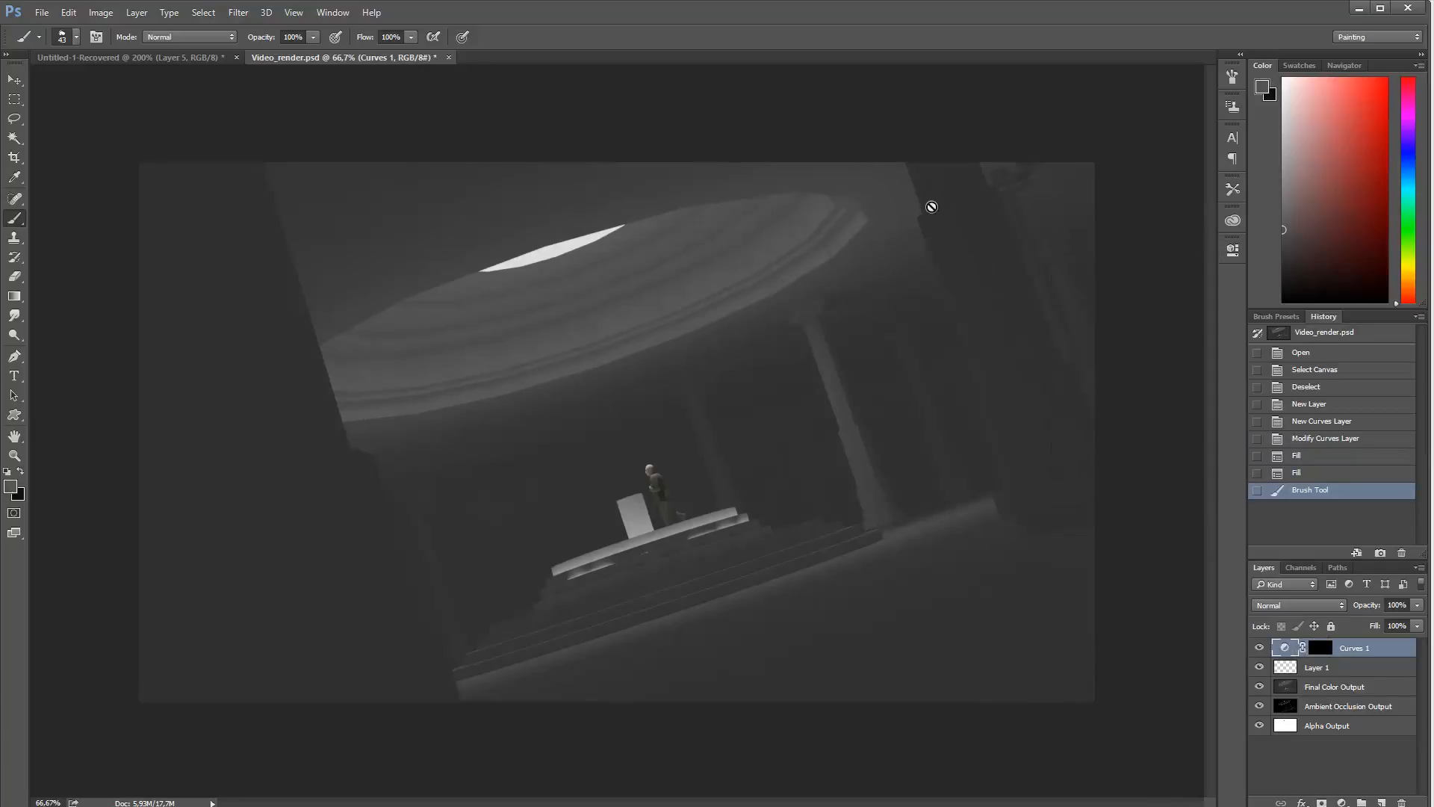
left_click(1321, 649)
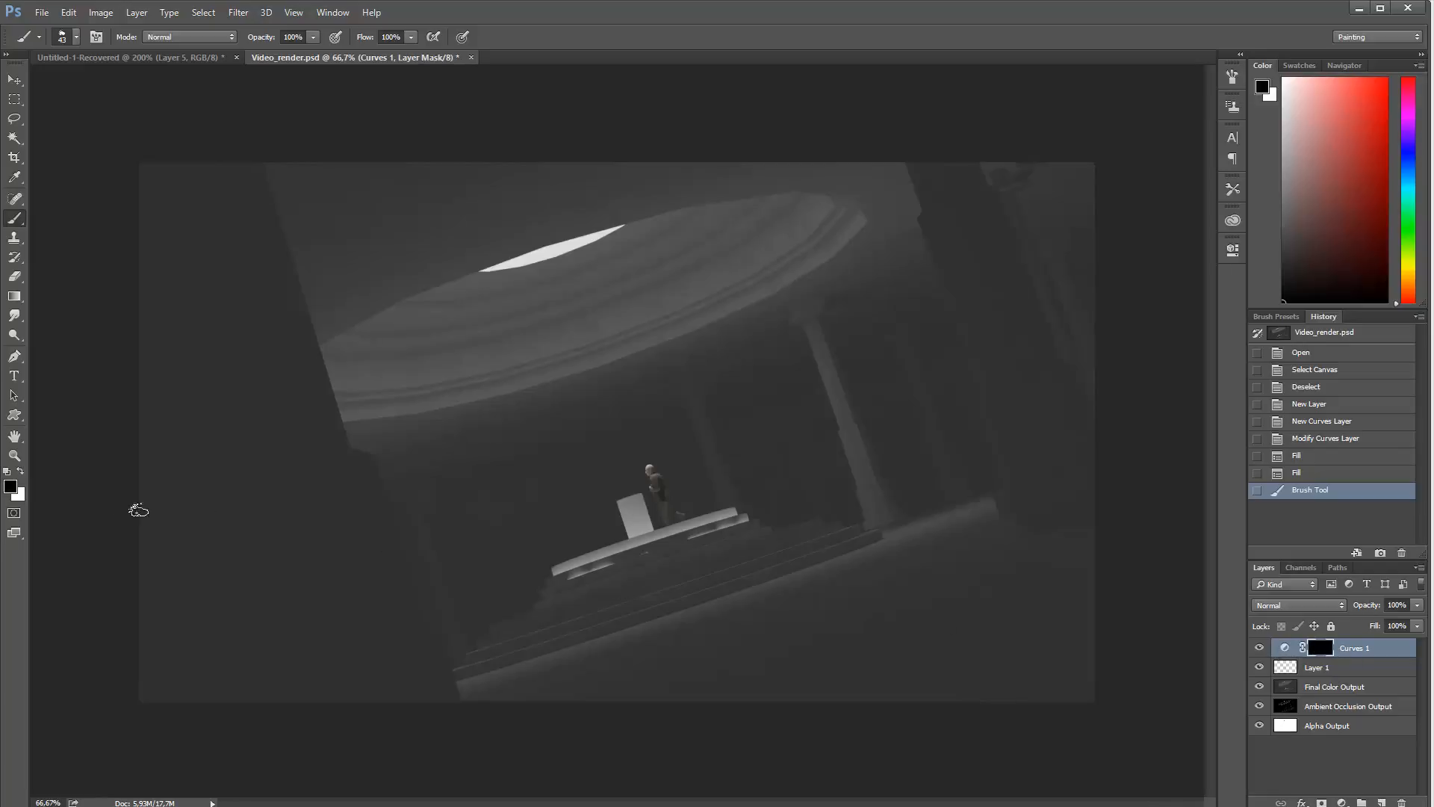
Step: Paint white on the Curves 1 mask to light the inner edges of the right and left foreground pillars
key("x")
left_click_drag(920, 203, 920, 167)
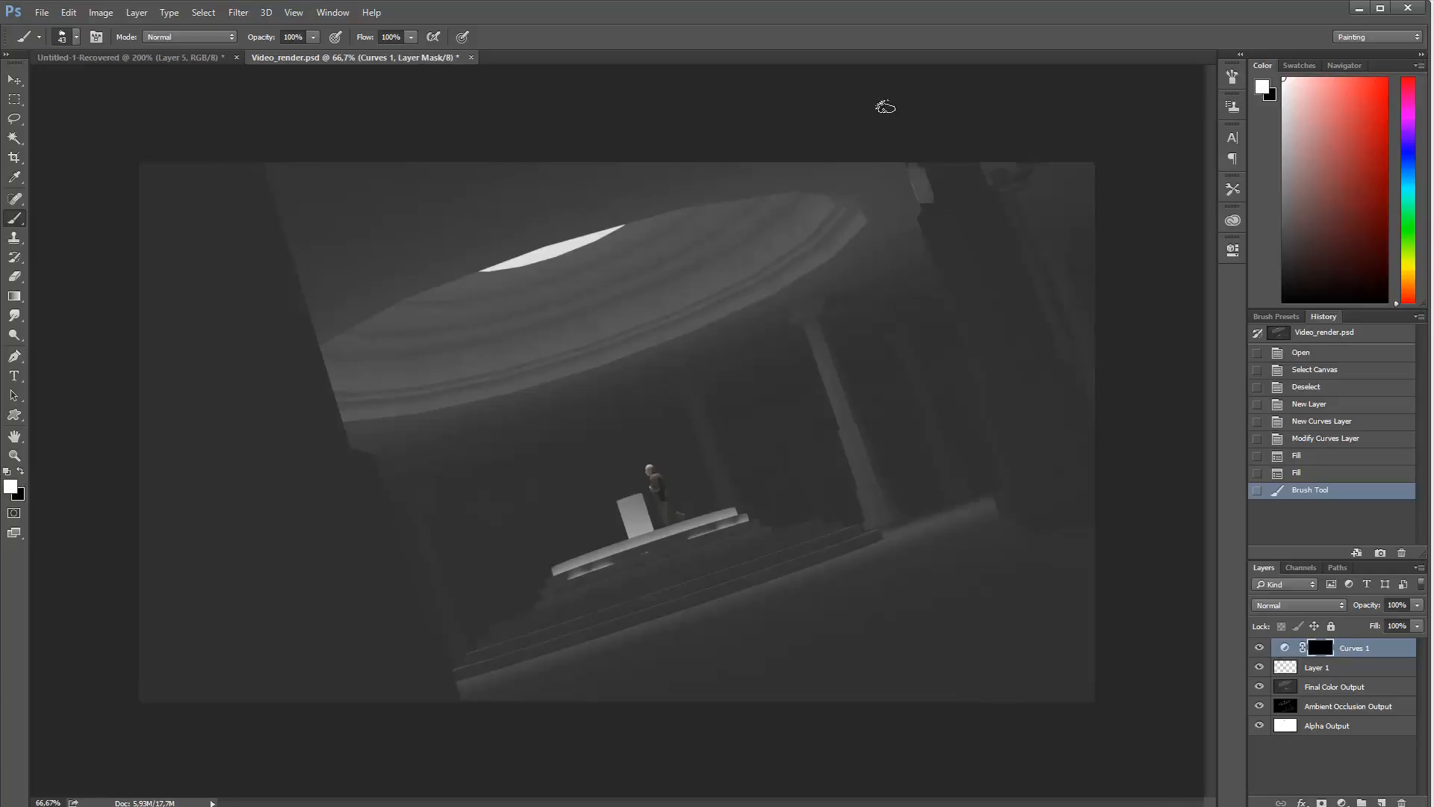
left_click_drag(943, 226, 924, 181)
left_click_drag(956, 299, 922, 211)
left_click_drag(986, 388, 952, 291)
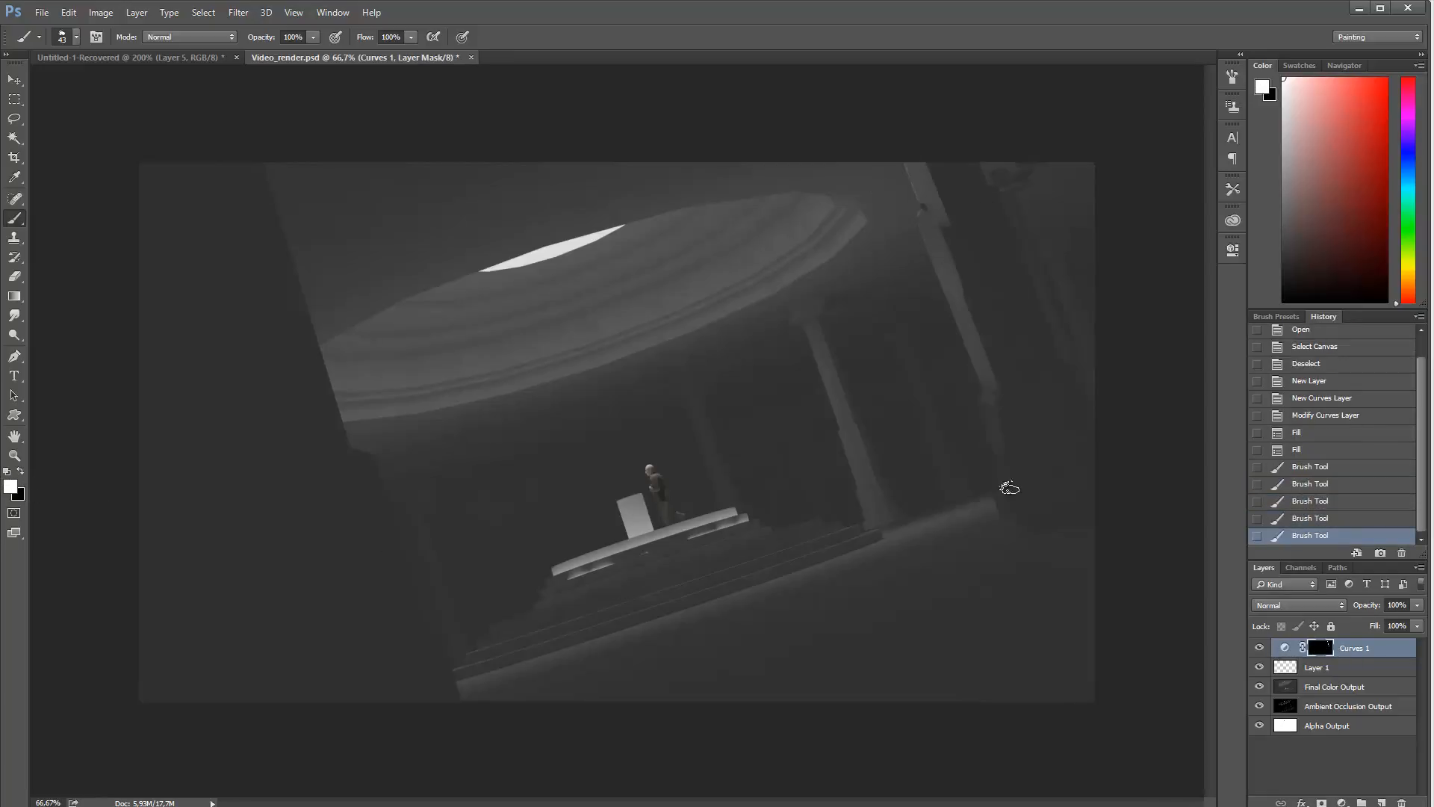
left_click_drag(1011, 486, 997, 448)
left_click(1015, 528)
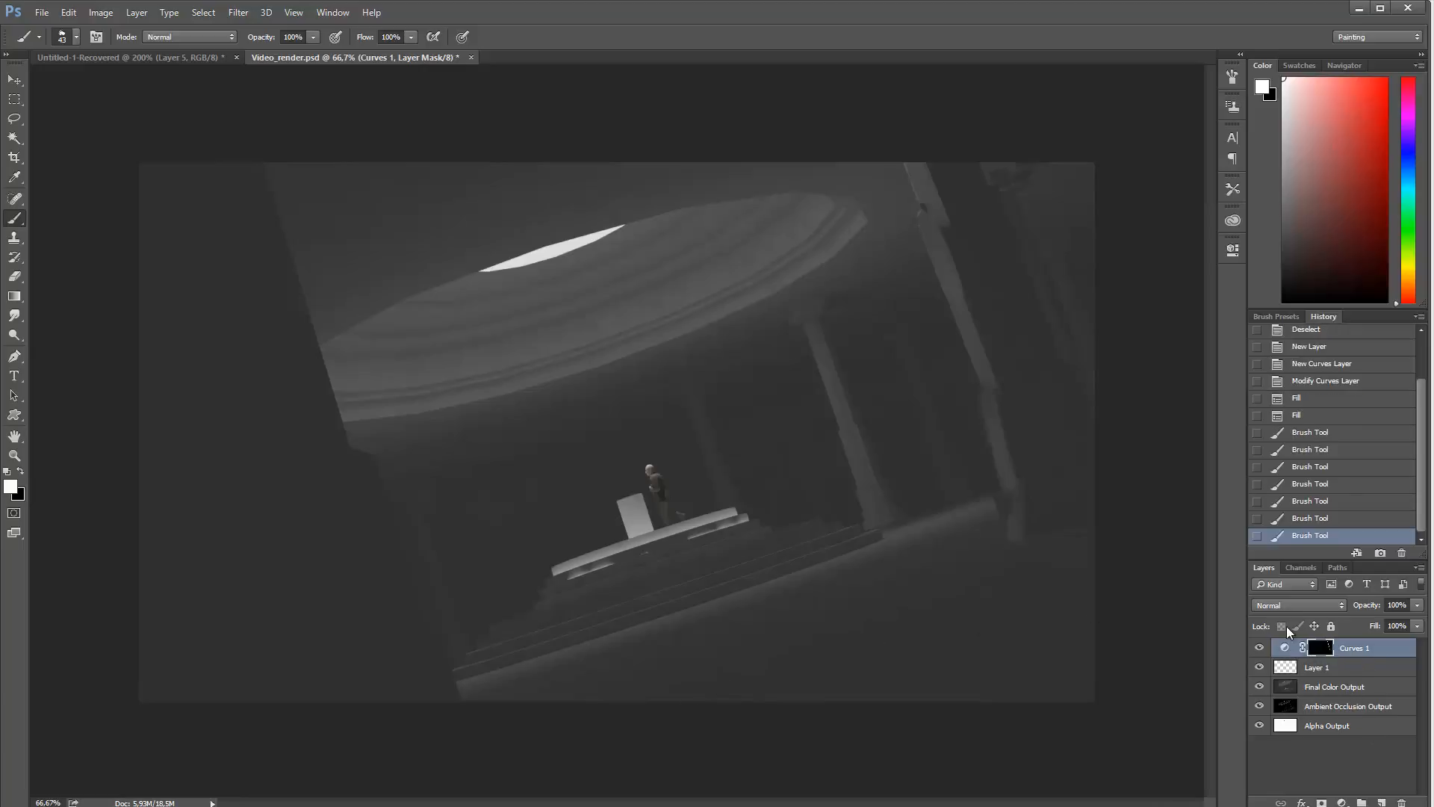
left_click_drag(258, 158, 343, 413)
mouse_move(282, 266)
left_mouse_down()
mouse_move(340, 439)
mouse_move(368, 448)
mouse_move(449, 655)
left_mouse_up()
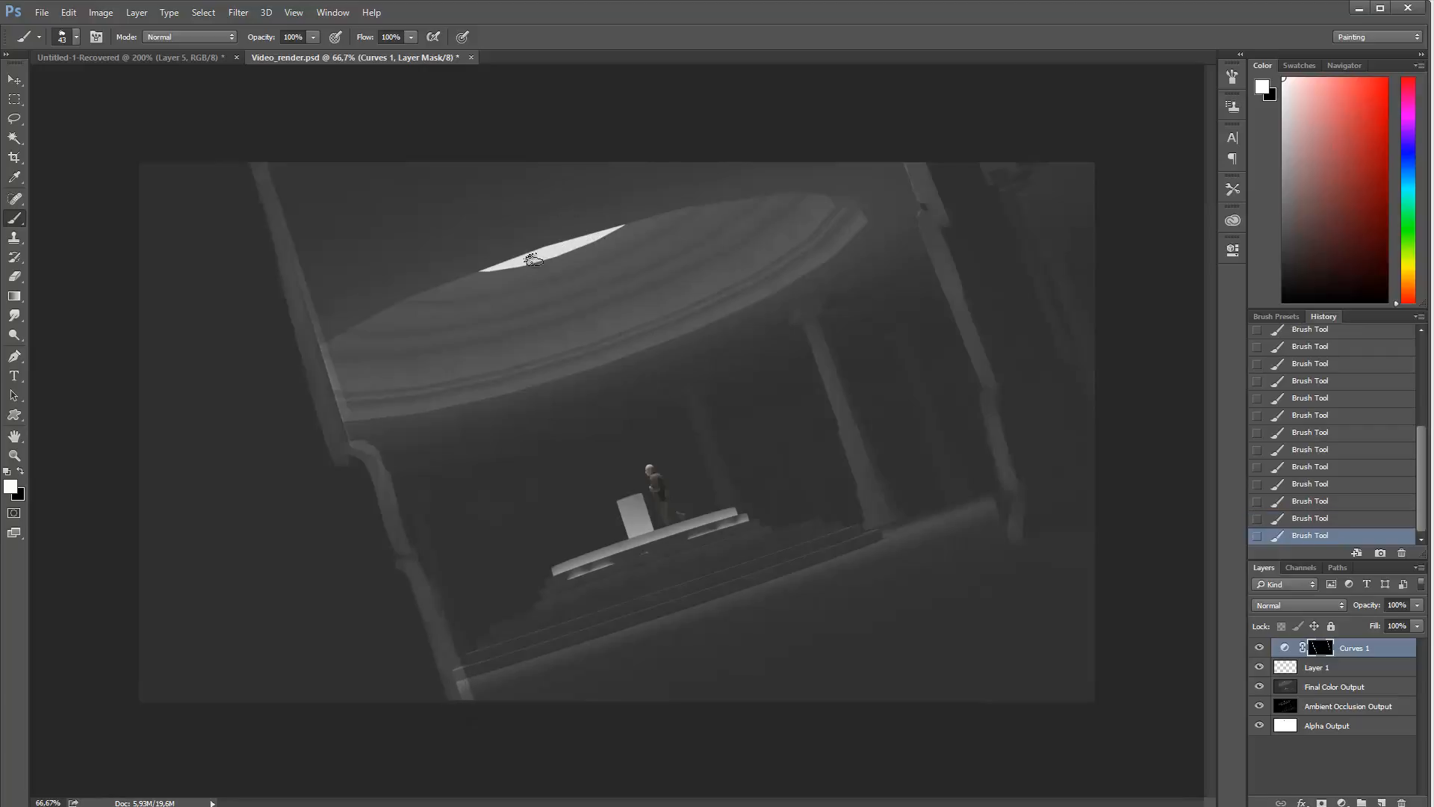
Step: Paint a broad light beam from the ceiling opening down to the figure on the mask with a 201 px soft round brush
right_click(518, 286)
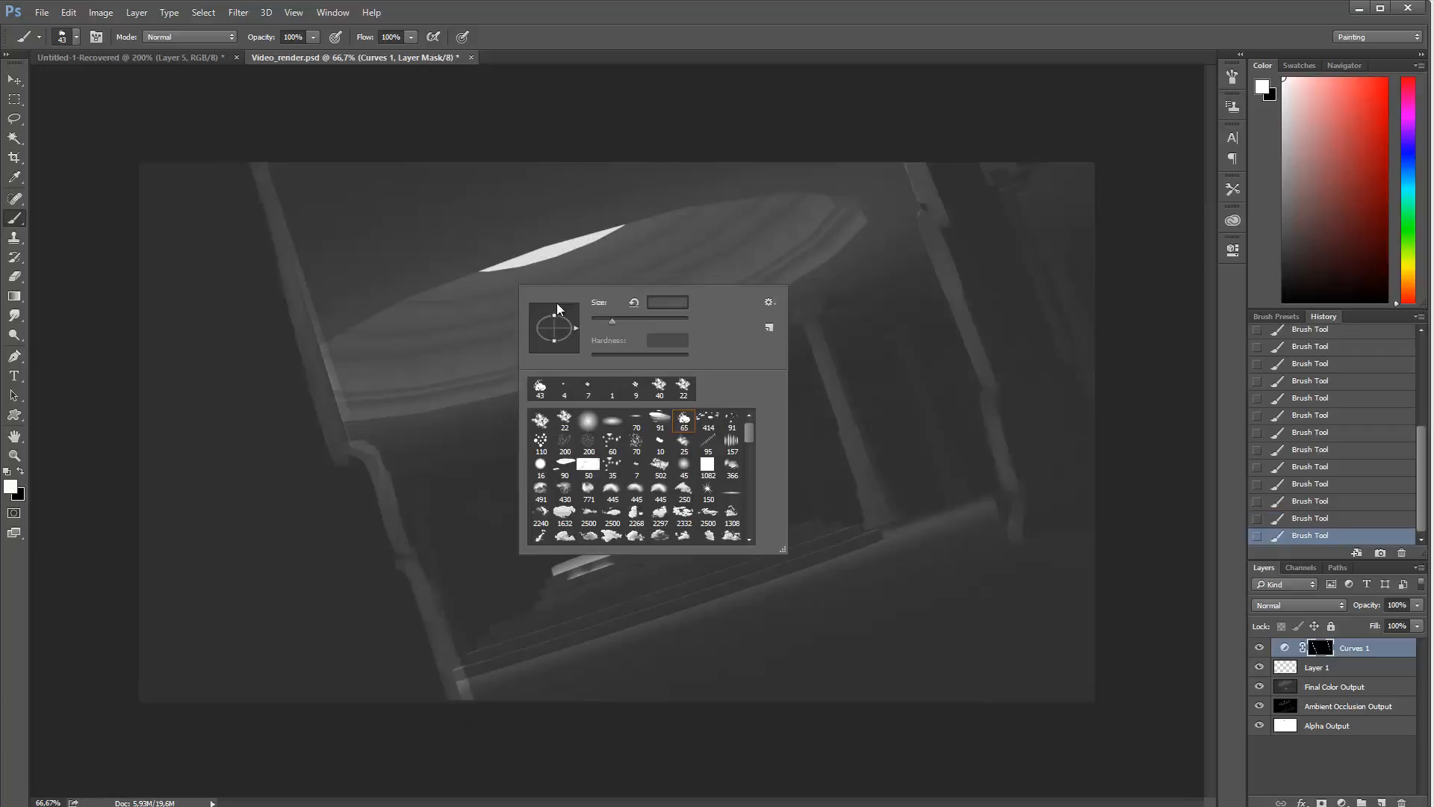
left_click(588, 420)
key("Return")
mouse_move(583, 455)
left_mouse_down()
mouse_move(536, 266)
mouse_move(543, 220)
mouse_move(664, 531)
mouse_move(580, 200)
mouse_move(704, 523)
mouse_move(524, 236)
mouse_move(576, 464)
mouse_move(553, 445)
mouse_move(542, 346)
mouse_move(605, 398)
mouse_move(570, 224)
left_mouse_up()
Step: Erase the part of the light beam that spills over the ceiling above the bright opening, using the 105 px Eraser on the Curves 1 mask
key("e")
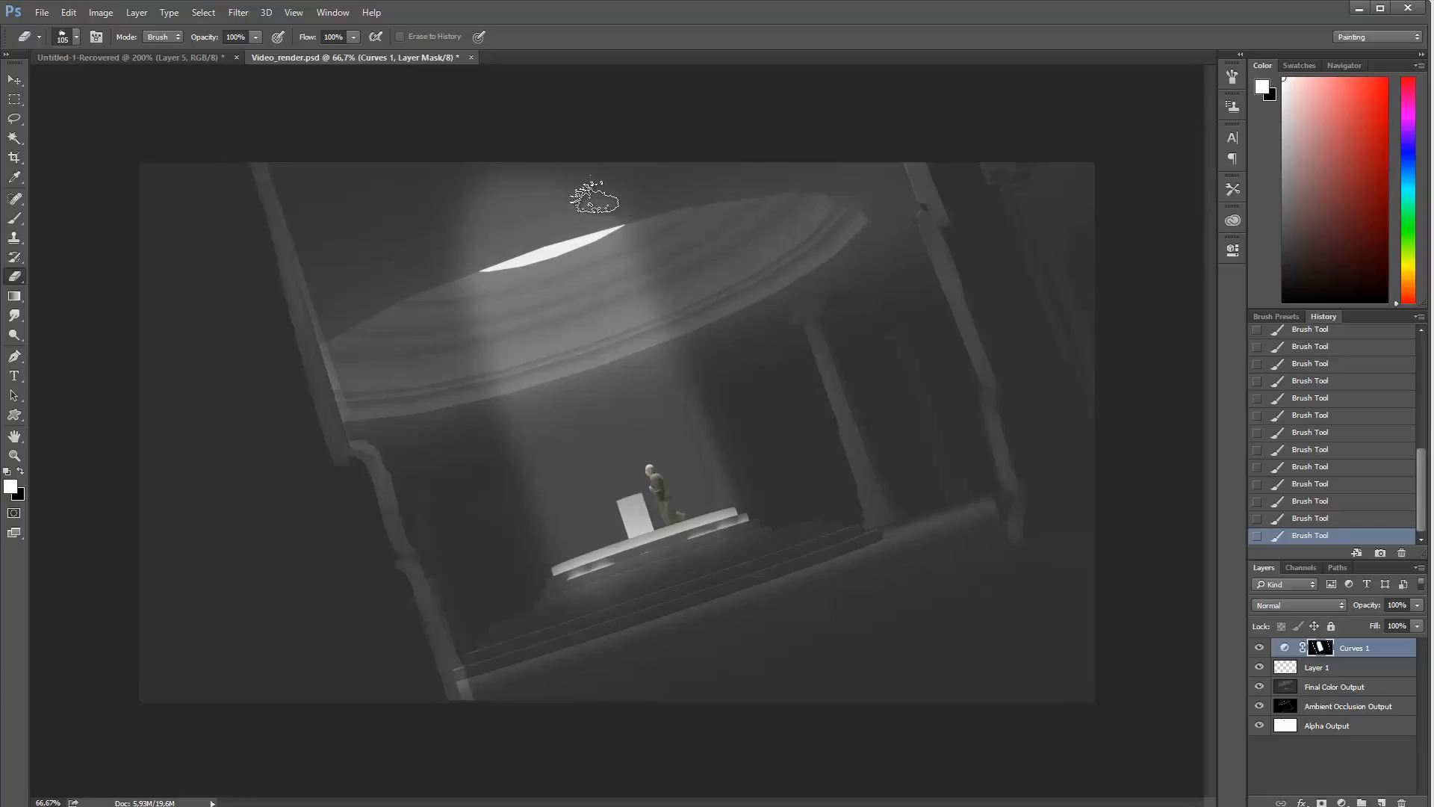
key("x")
double_click(1320, 648)
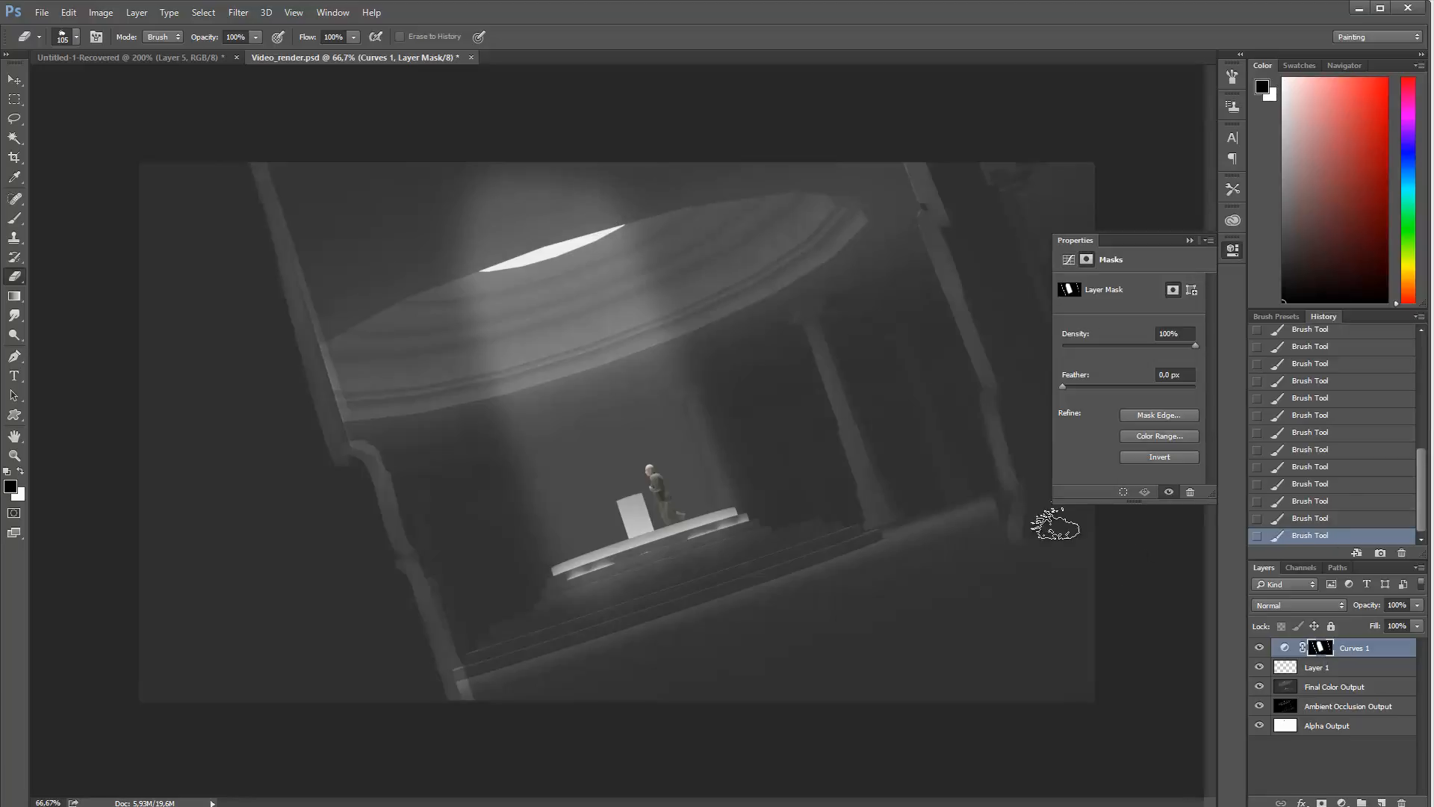
key("x")
mouse_move(435, 252)
left_mouse_down()
mouse_move(624, 198)
mouse_move(550, 186)
left_mouse_up()
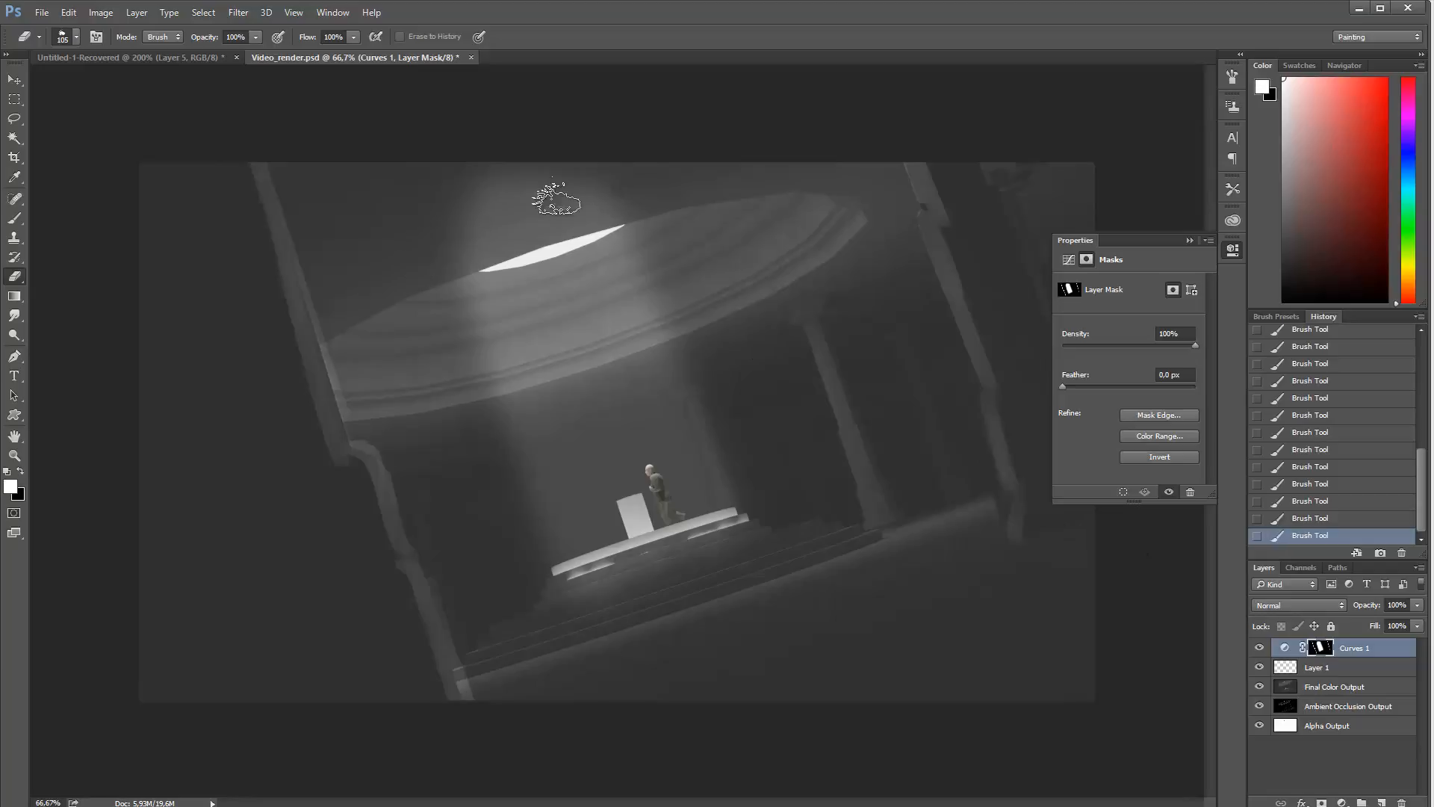
left_click(1189, 240)
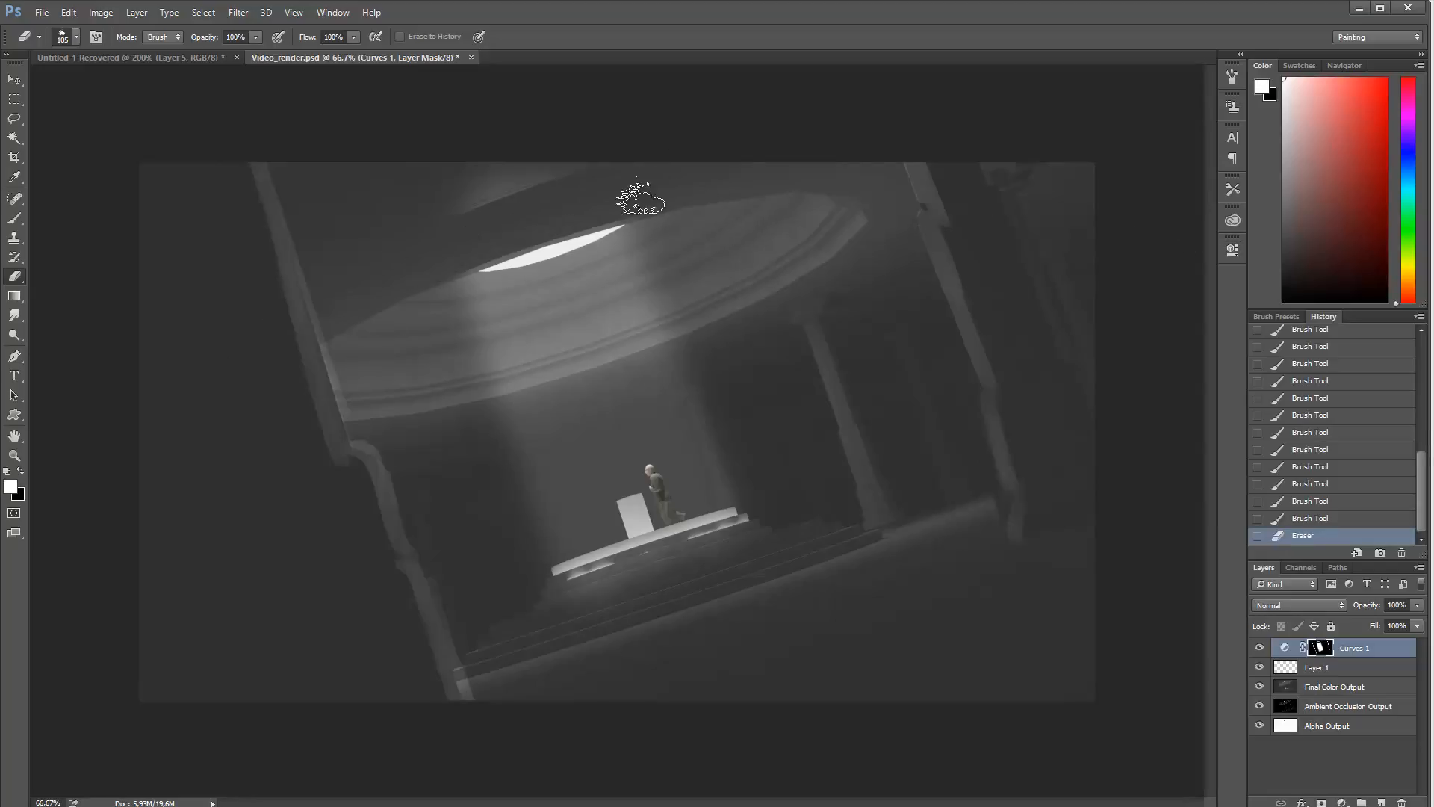
mouse_move(416, 263)
left_mouse_down()
mouse_move(545, 176)
mouse_move(622, 150)
left_mouse_up()
left_click_drag(416, 247, 718, 187)
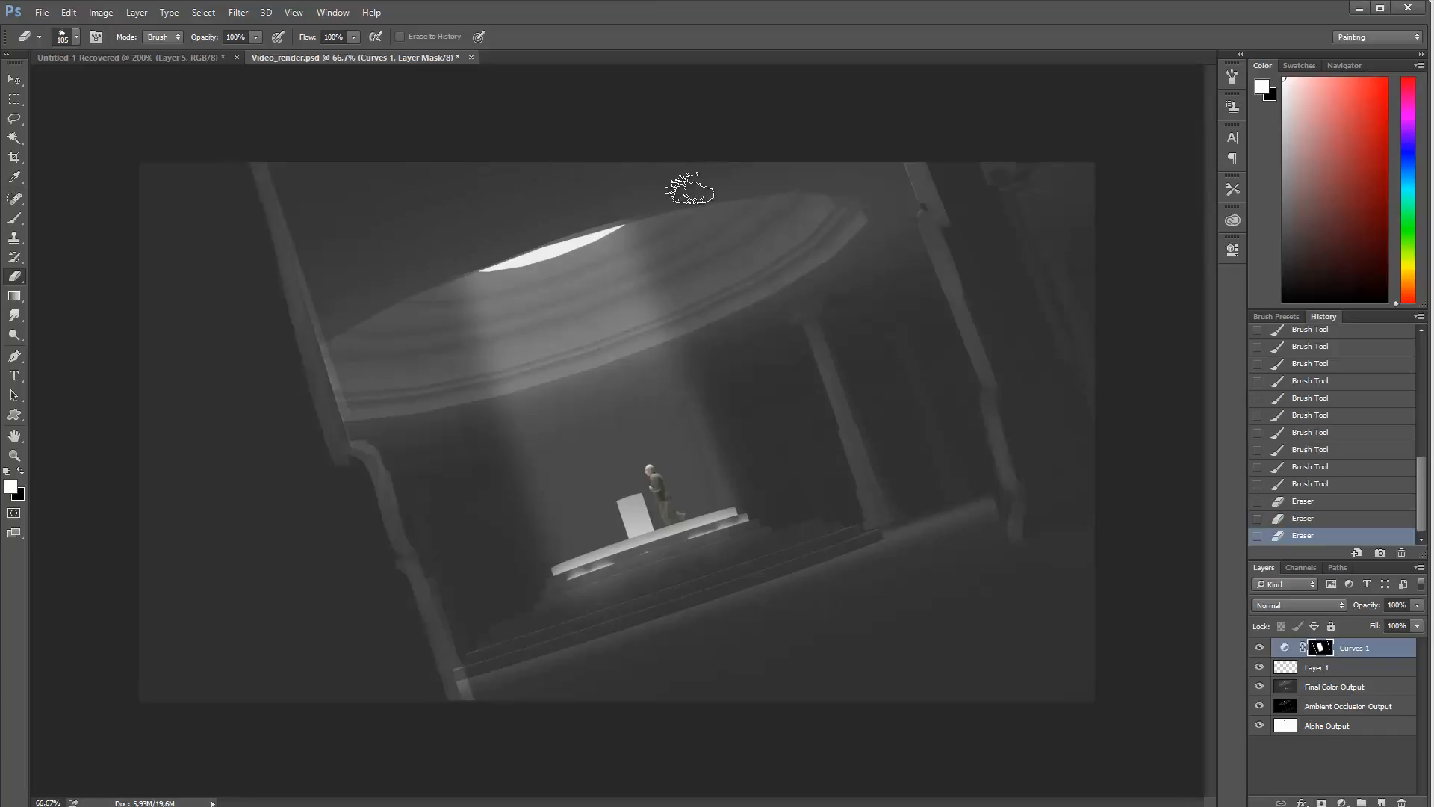
left_click_drag(521, 167, 644, 267)
Step: Clean up the mask above the ceiling opening and notch the left pillar's edge in black with a 117 px textured brush
key("b")
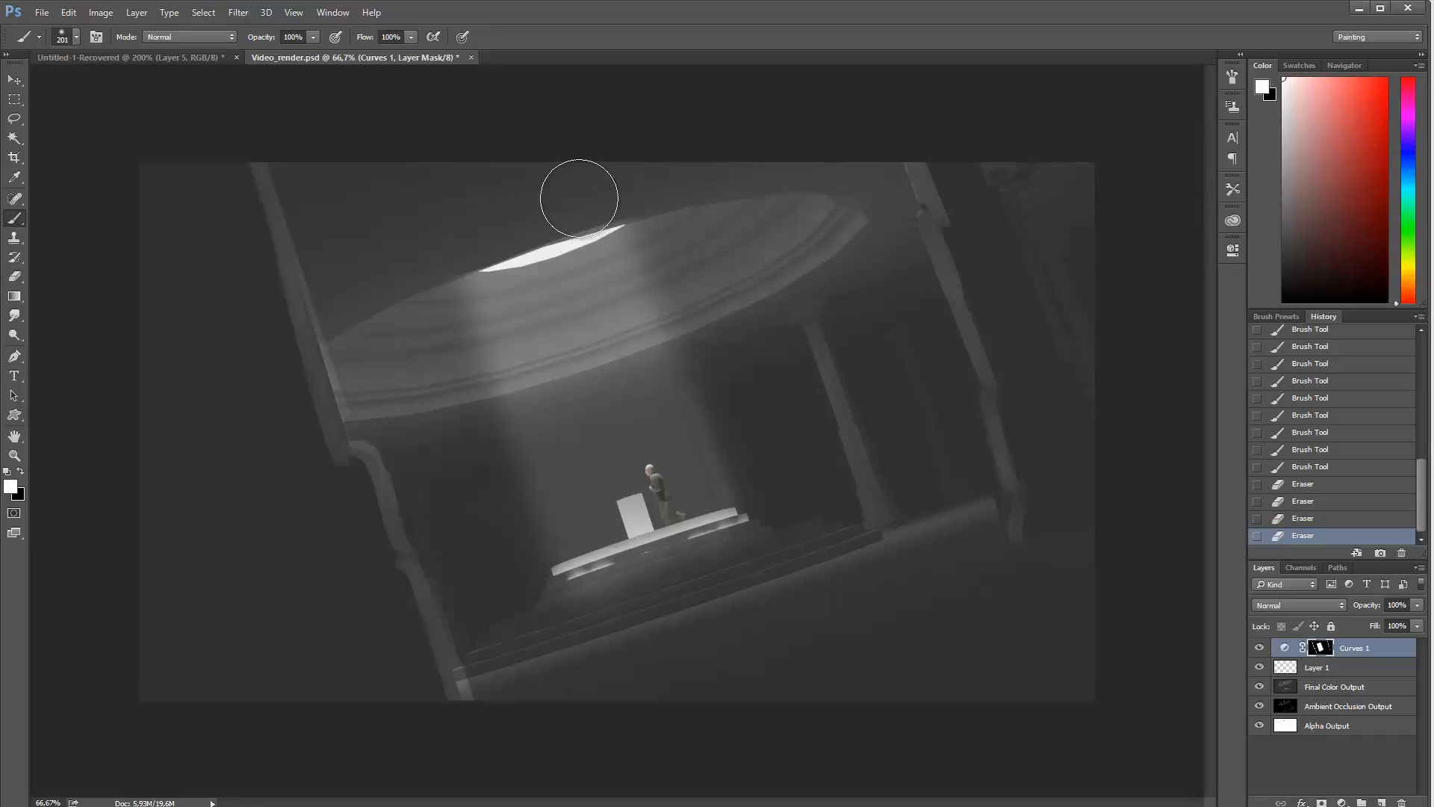
right_click(587, 179)
left_click(751, 319)
mouse_move(707, 218)
left_mouse_down()
mouse_move(560, 202)
mouse_move(414, 256)
left_mouse_up()
left_click(490, 224)
left_click(687, 185)
key("x")
key("ctrl+z")
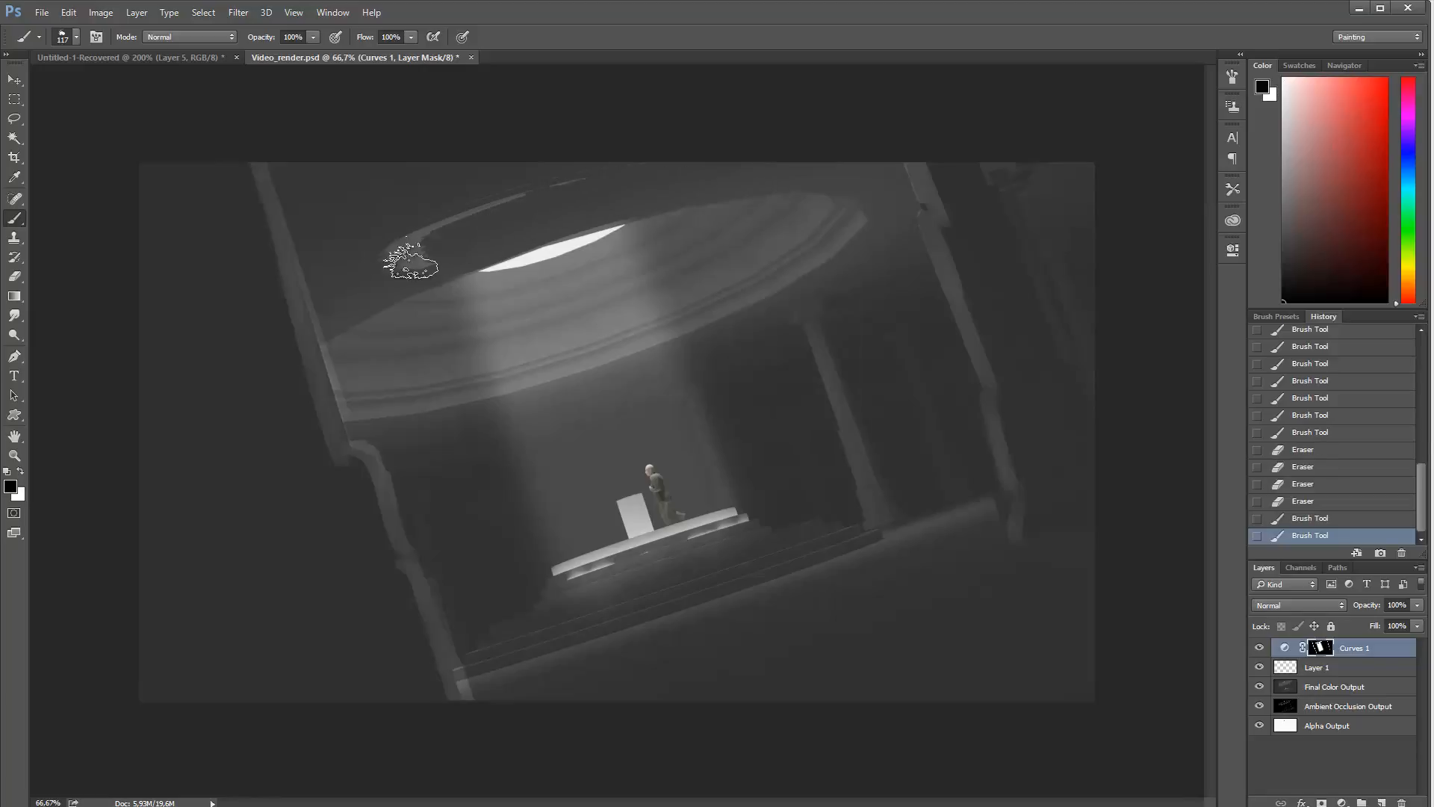
left_click(341, 265)
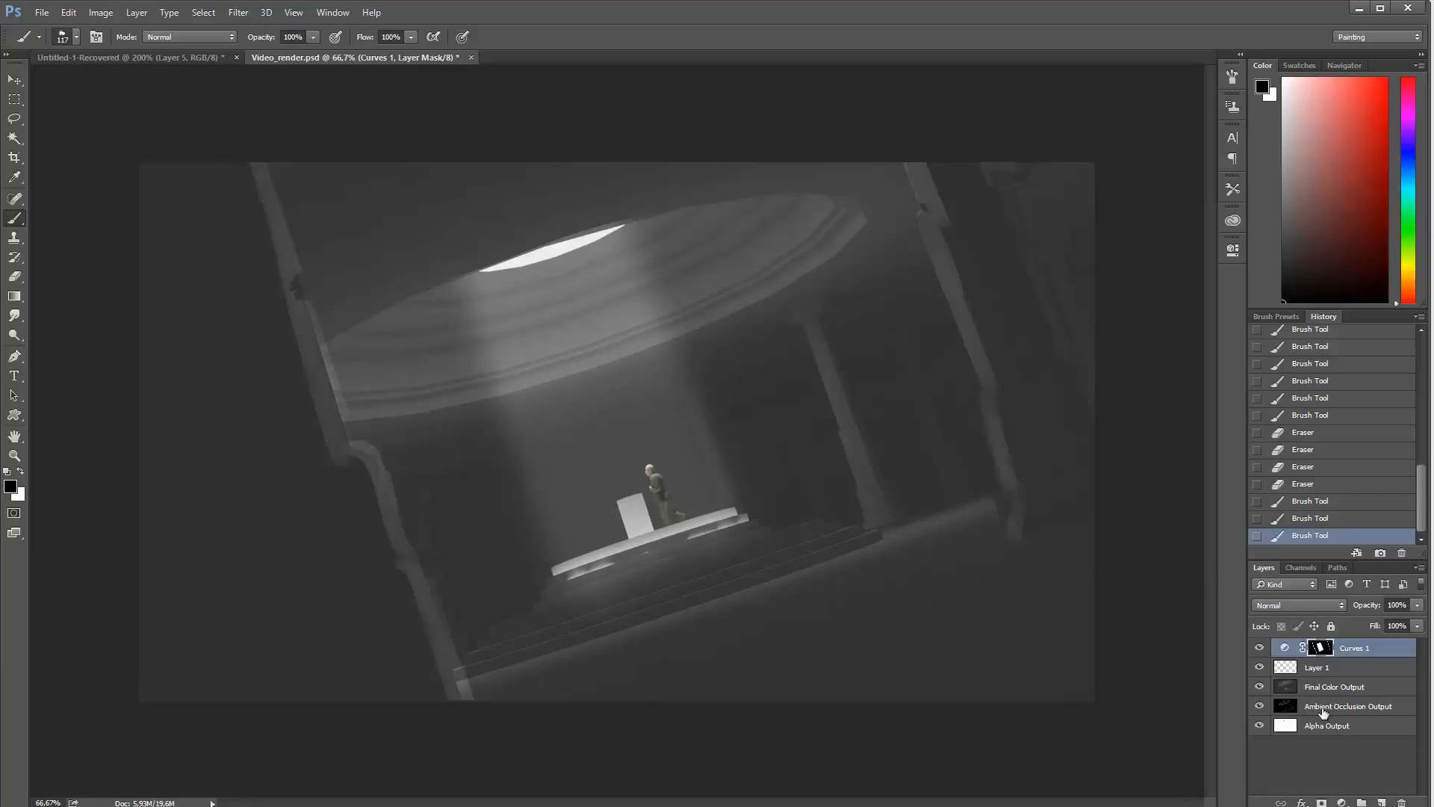
Step: Lighten the steps and foreground floor by painting white on the mask, using the textured brush and a 297 px flattened soft brush
key("x")
mouse_move(817, 582)
left_mouse_down()
mouse_move(545, 673)
mouse_move(872, 570)
mouse_move(675, 634)
left_mouse_up()
mouse_move(823, 564)
left_mouse_down()
mouse_move(698, 544)
mouse_move(568, 616)
left_mouse_up()
right_click(749, 608)
left_click(805, 698)
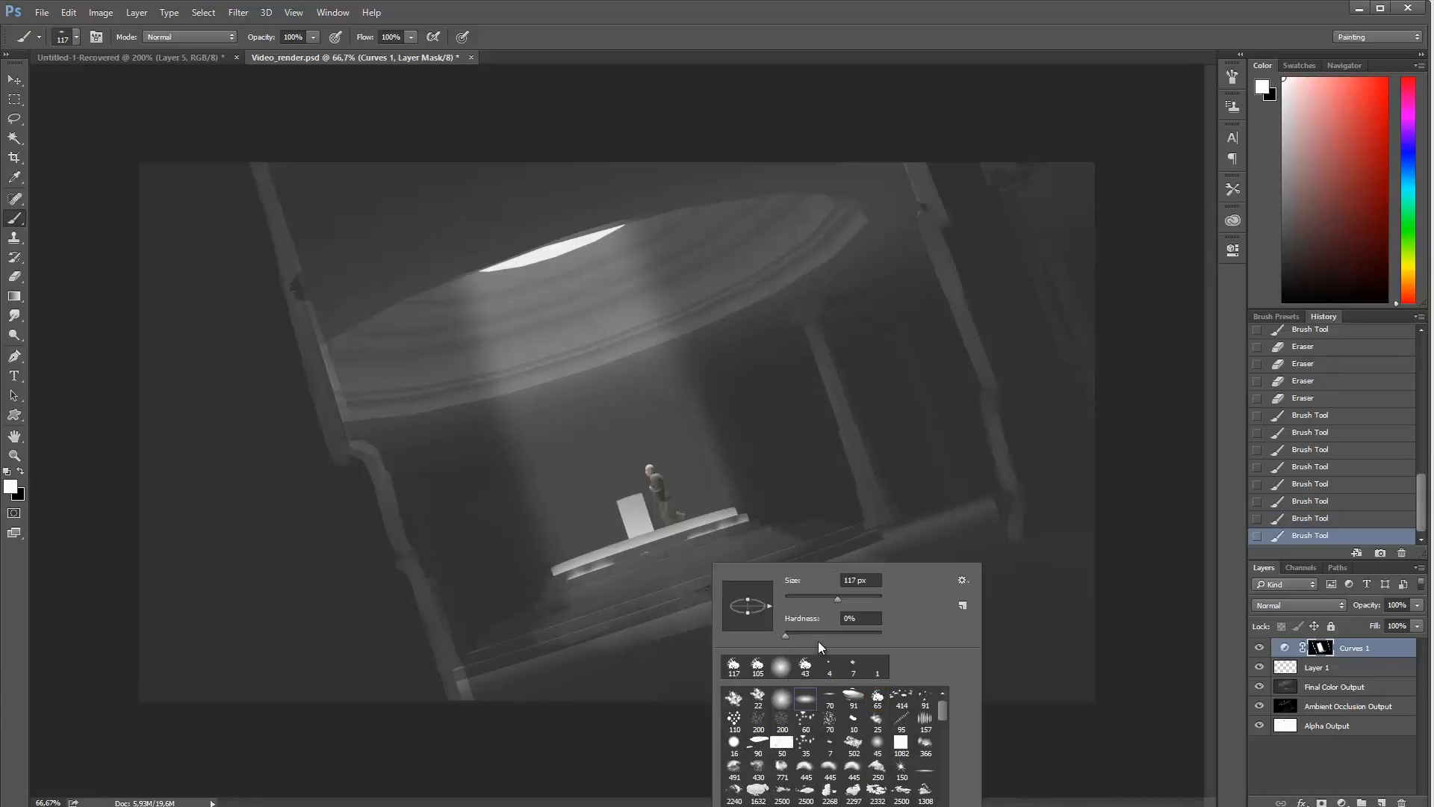
left_click(774, 567)
mouse_move(774, 567)
left_mouse_down()
mouse_move(557, 641)
mouse_move(790, 561)
mouse_move(615, 637)
mouse_move(659, 608)
mouse_move(620, 633)
mouse_move(536, 634)
mouse_move(508, 661)
mouse_move(638, 648)
mouse_move(668, 620)
mouse_move(857, 580)
mouse_move(546, 721)
mouse_move(718, 651)
mouse_move(1025, 568)
mouse_move(722, 690)
mouse_move(1195, 571)
mouse_move(913, 701)
mouse_move(904, 736)
mouse_move(1131, 624)
mouse_move(705, 669)
mouse_move(959, 547)
mouse_move(944, 537)
mouse_move(567, 685)
mouse_move(643, 641)
mouse_move(524, 671)
mouse_move(725, 627)
left_mouse_up()
Step: Touch up the mask around the right wall and its base at 40% opacity, using white at 38 px and black at 91 px
key("4")
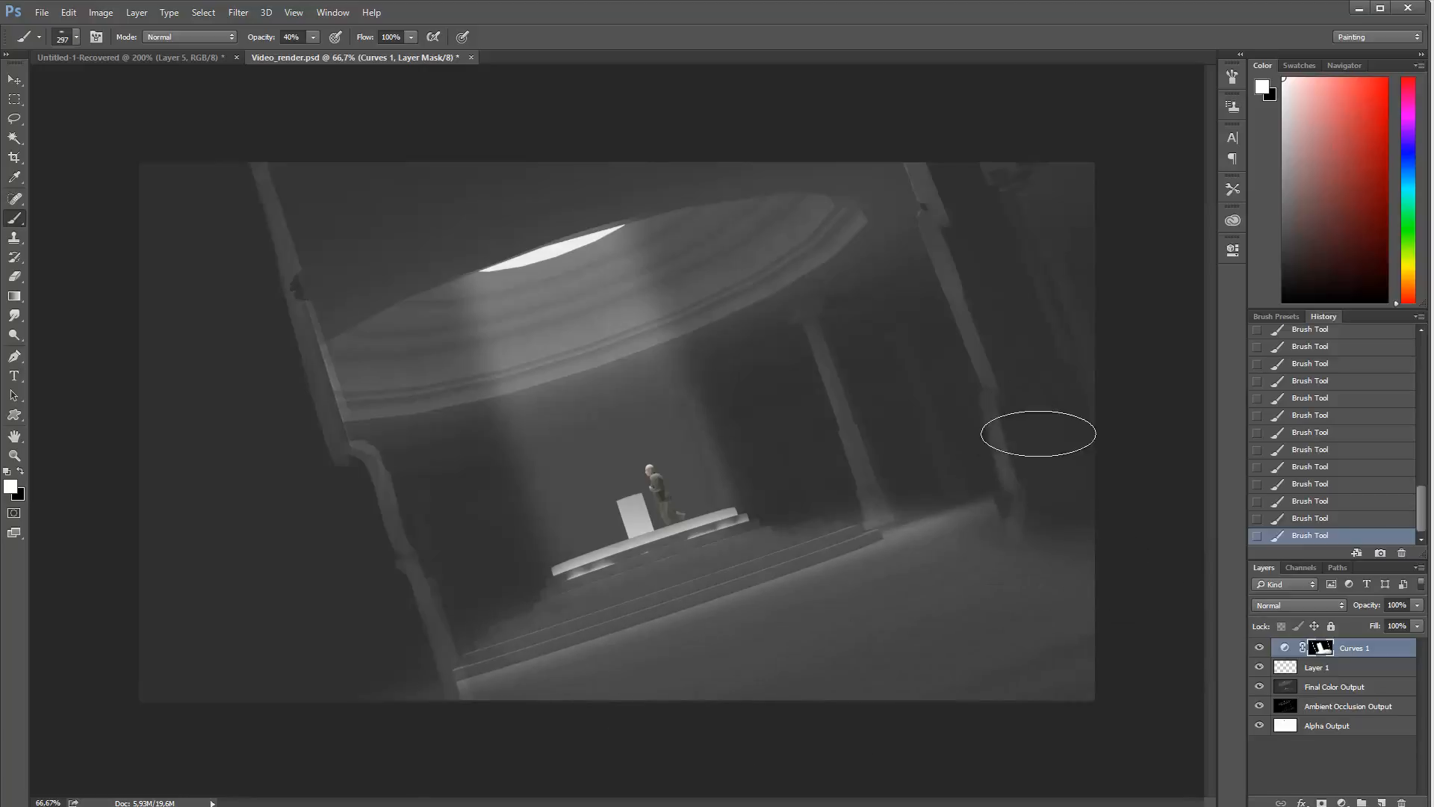
right_click(1091, 514)
left_click(1165, 586)
left_click_drag(1107, 485, 1089, 484)
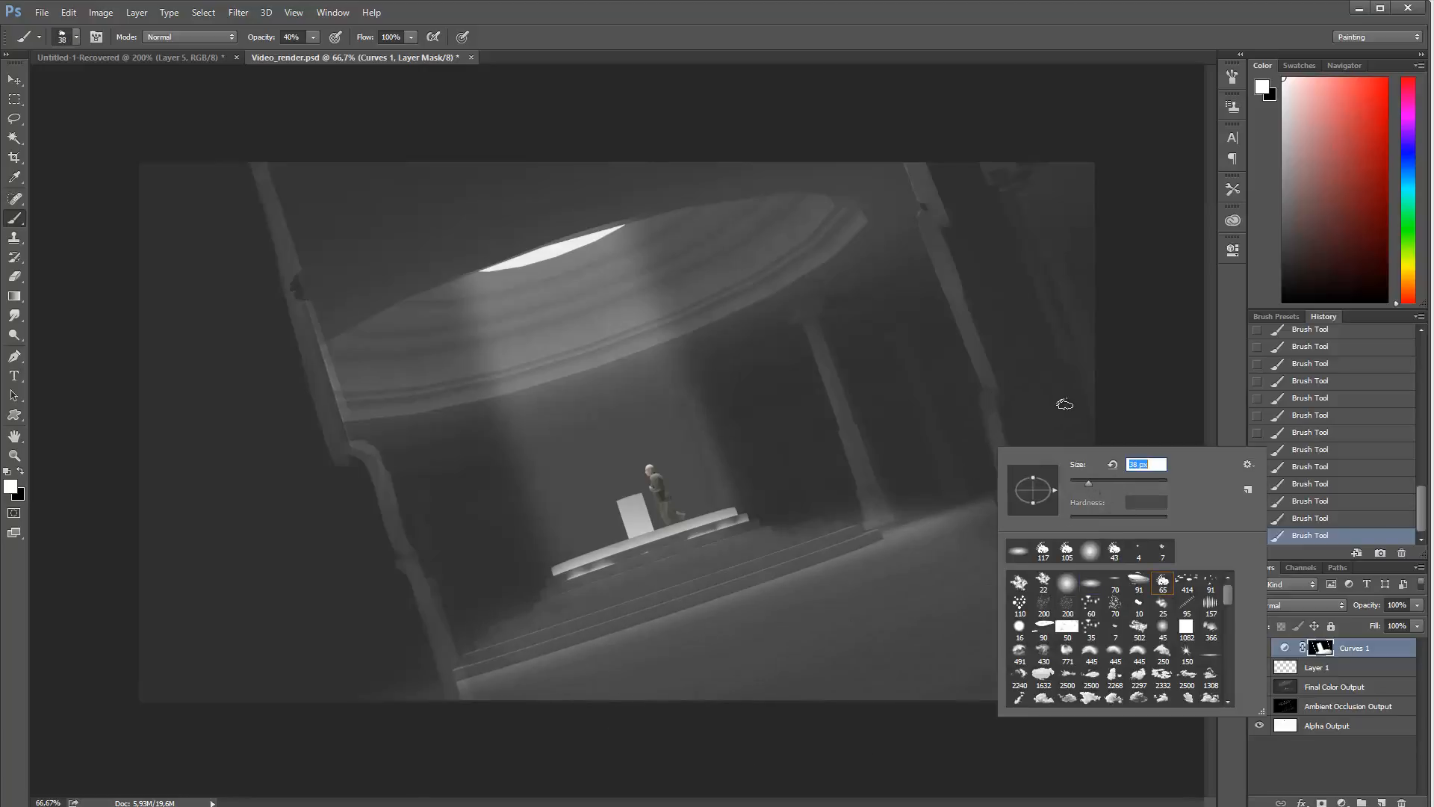
left_click(1064, 405)
key("x")
right_click(1045, 514)
left_click(1163, 549)
left_click(1046, 530)
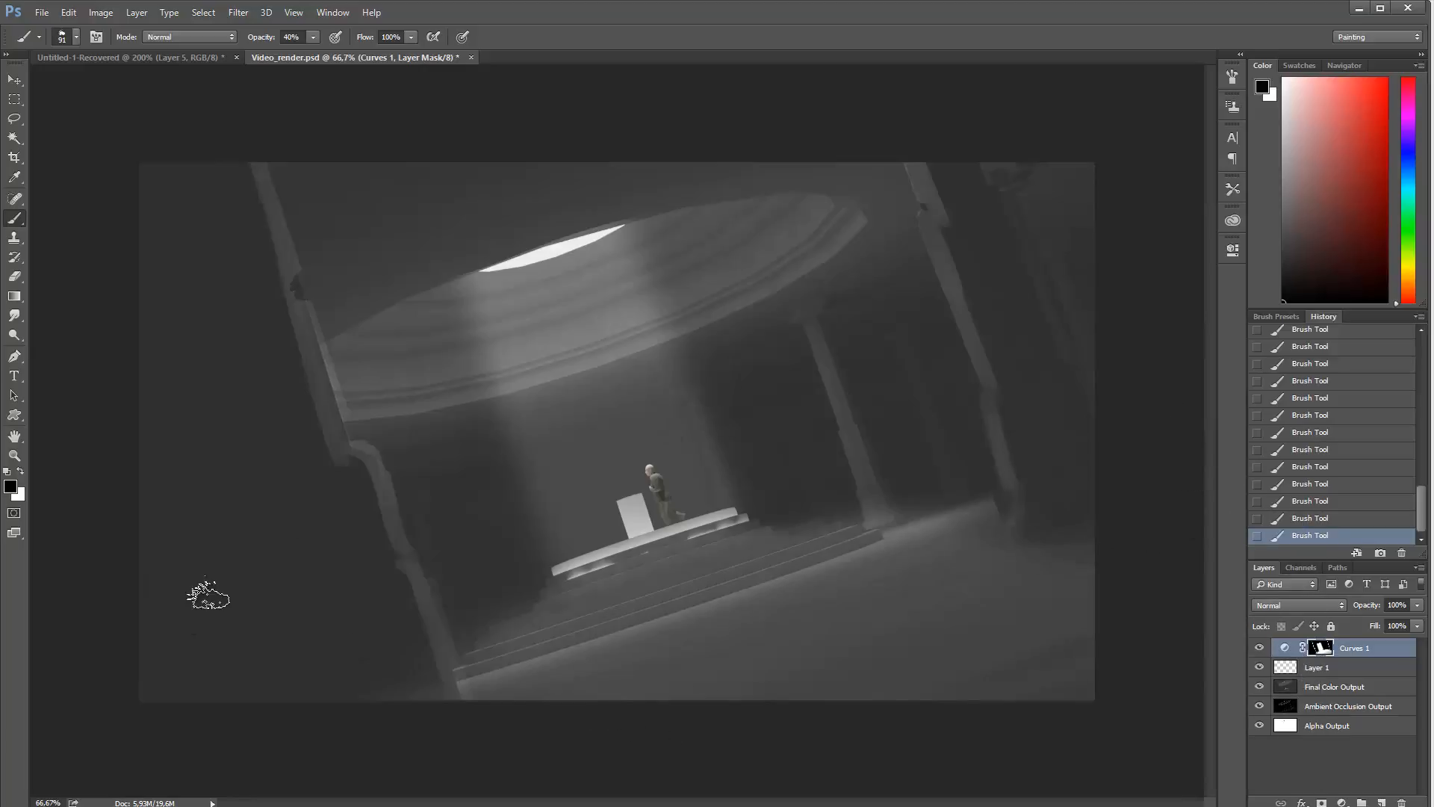
Step: Add a new layer and paint a grey pillar edge along the left image border with a colour sampled from the floor
key("ctrl+shift+alt+n")
key("x")
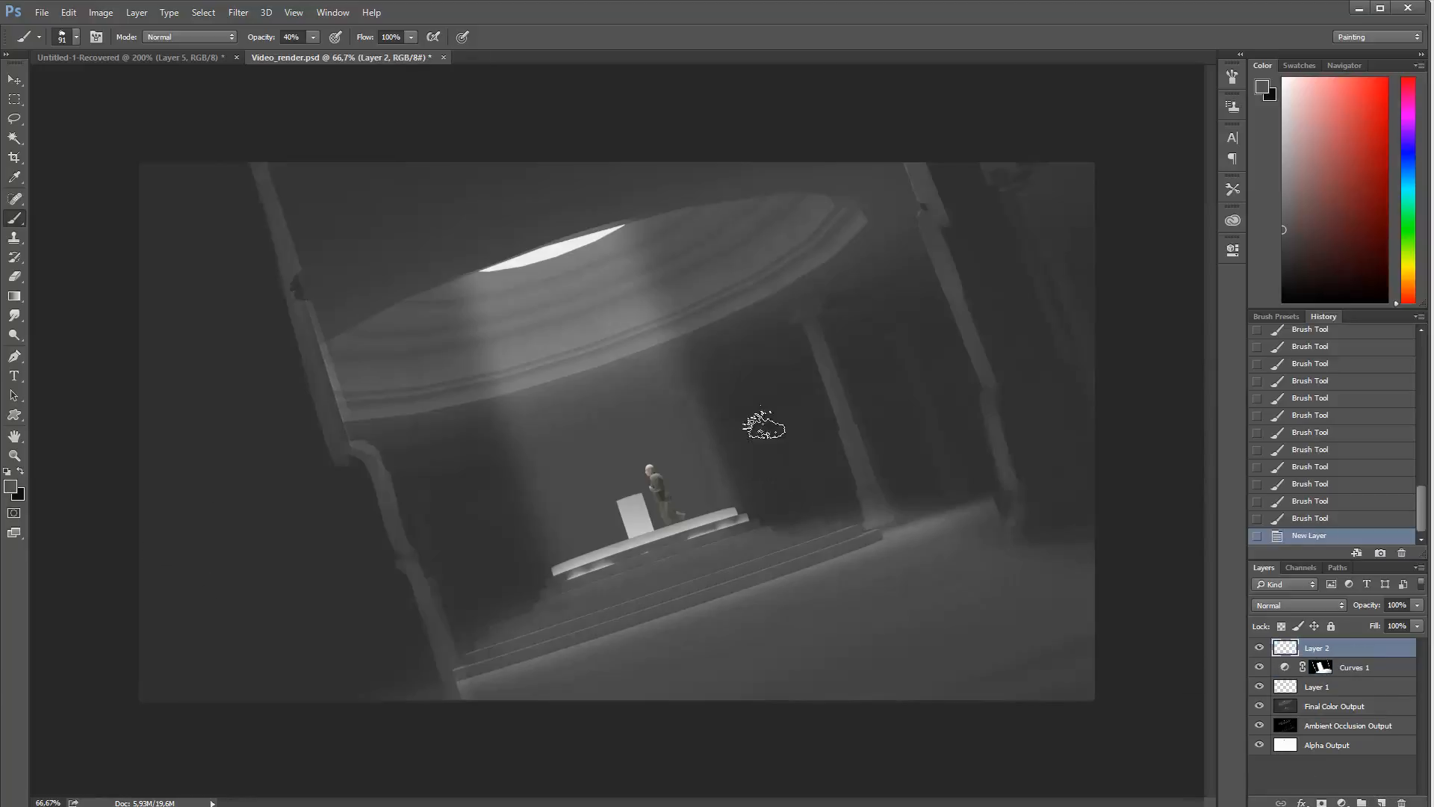
left_click(913, 596, "alt")
left_click_drag(152, 572, 155, 586)
left_click_drag(118, 462, 160, 649)
left_click_drag(126, 483, 143, 589)
key("0")
left_click_drag(168, 680, 157, 715)
left_click_drag(165, 669, 177, 711)
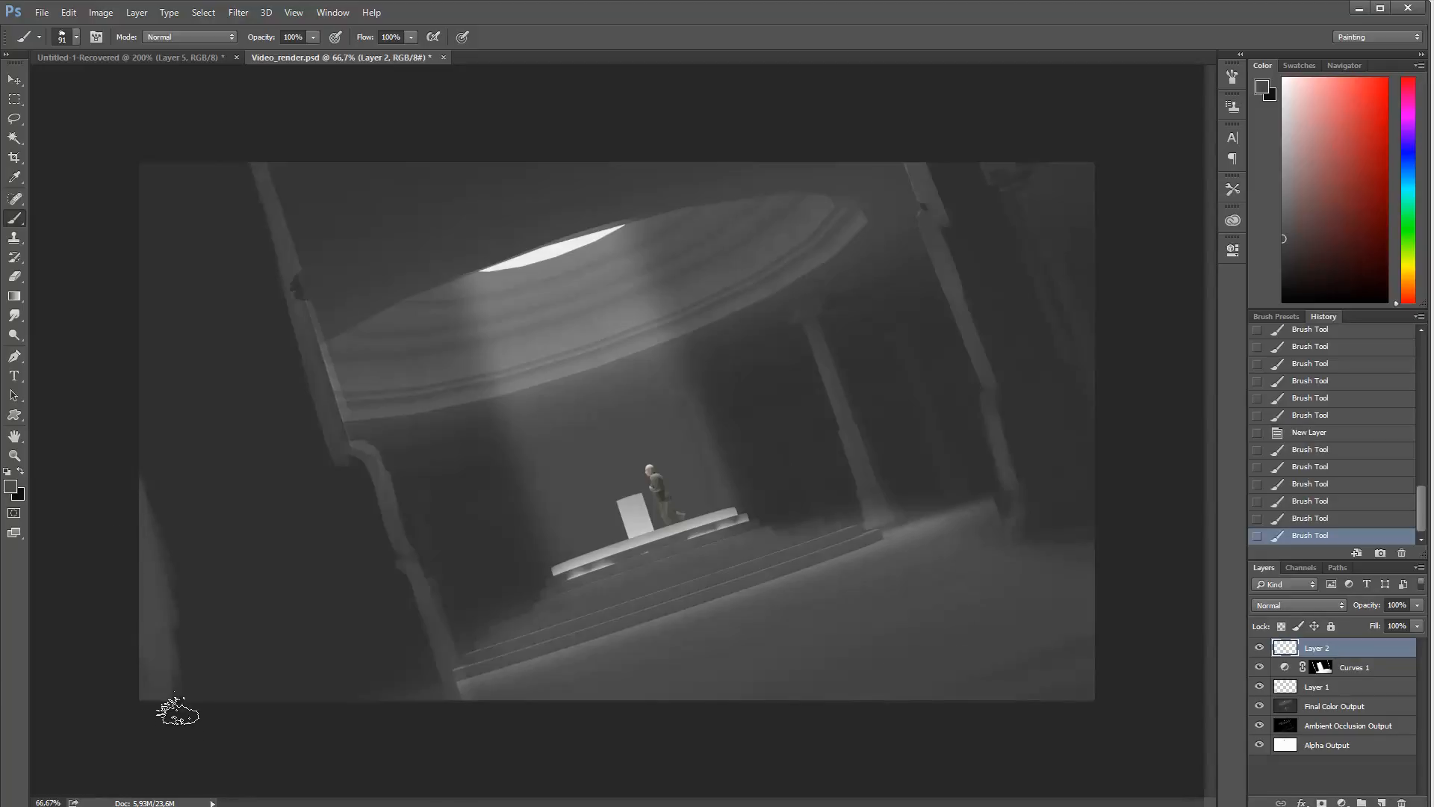
Step: Blend the new left-border pillar edge into the wall beside it with darker greys sampled from the image
left_click(175, 678, "alt")
left_click_drag(121, 471, 178, 706)
mouse_move(103, 431)
left_mouse_down()
mouse_move(147, 529)
mouse_move(182, 710)
left_mouse_up()
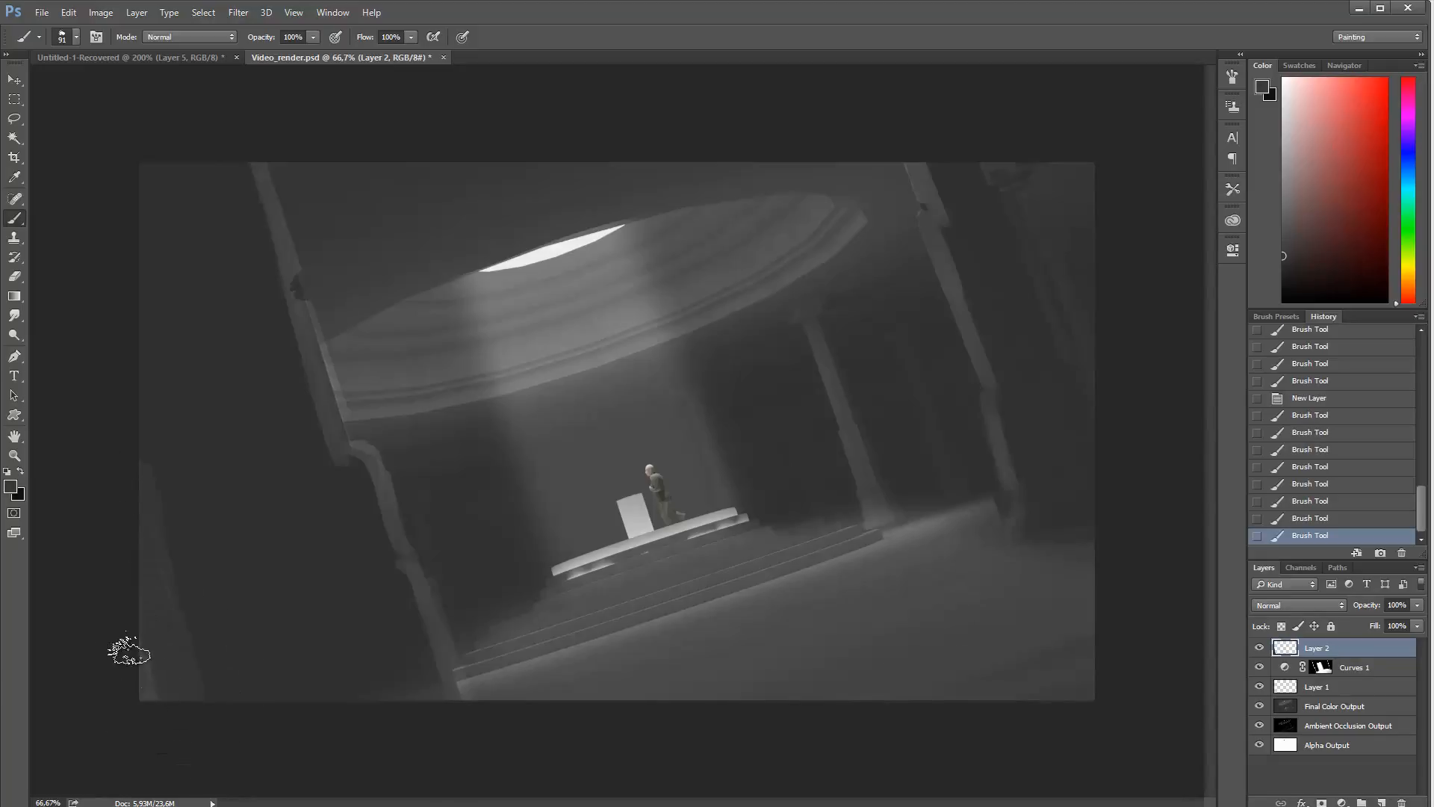
left_click_drag(127, 650, 139, 574)
left_click(230, 514, "alt")
left_click_drag(188, 349, 260, 676)
left_click_drag(142, 333, 234, 585)
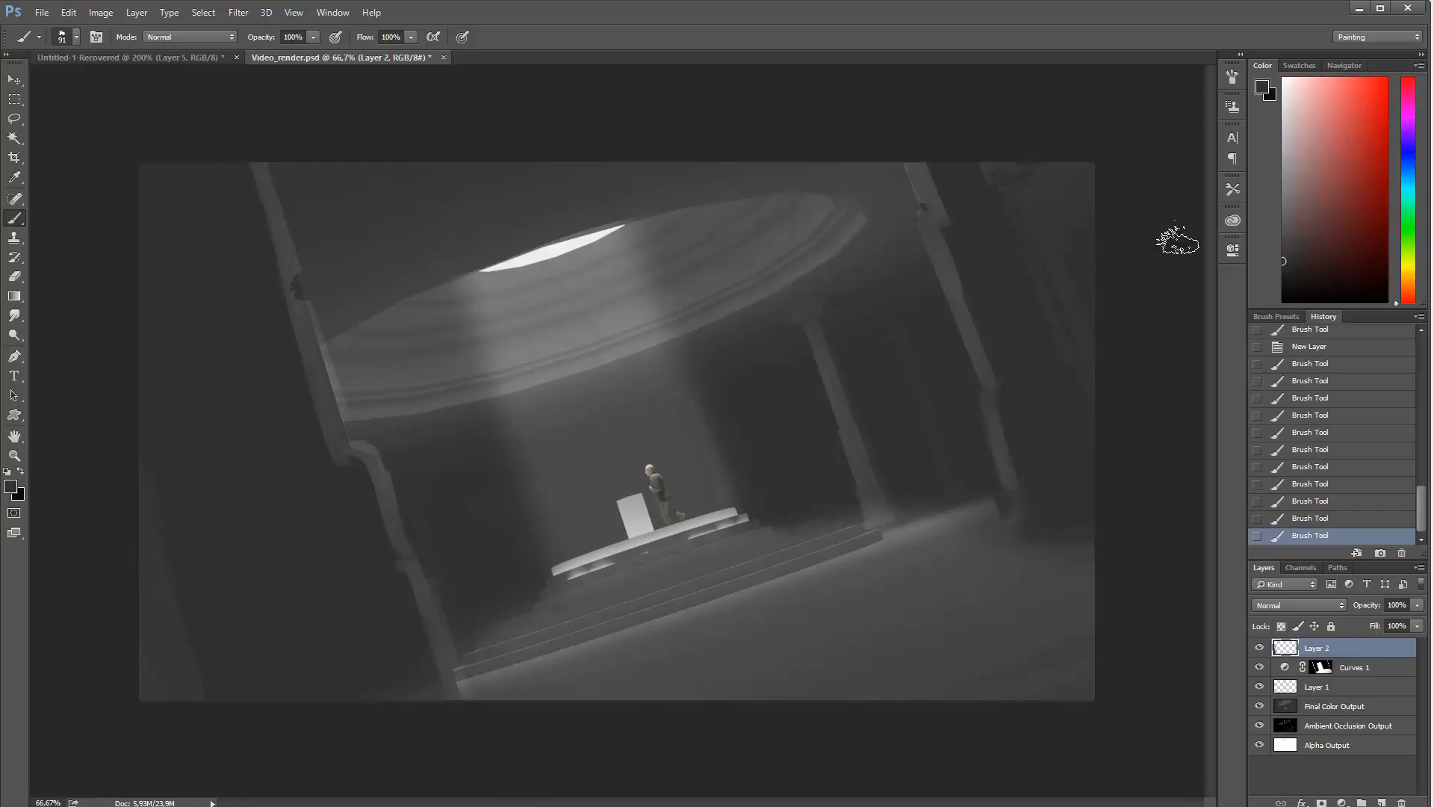
Step: Darken the large left foreground pillar with a near-black colour and a 195 px textured brush
left_click(1277, 282)
right_click(219, 366)
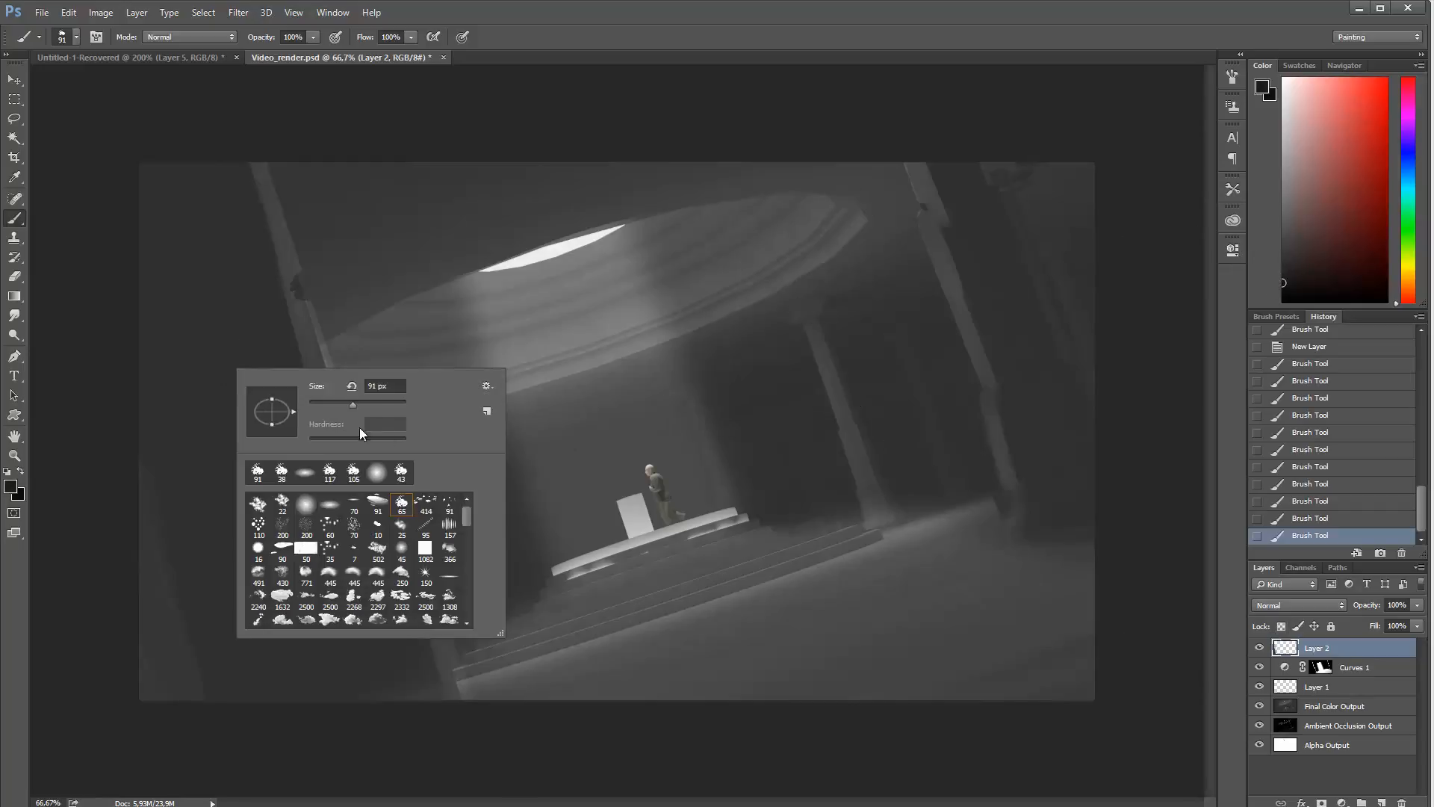
key("Return")
mouse_move(299, 499)
left_mouse_down()
mouse_move(280, 603)
mouse_move(323, 754)
mouse_move(261, 467)
mouse_move(272, 295)
mouse_move(419, 688)
left_mouse_up()
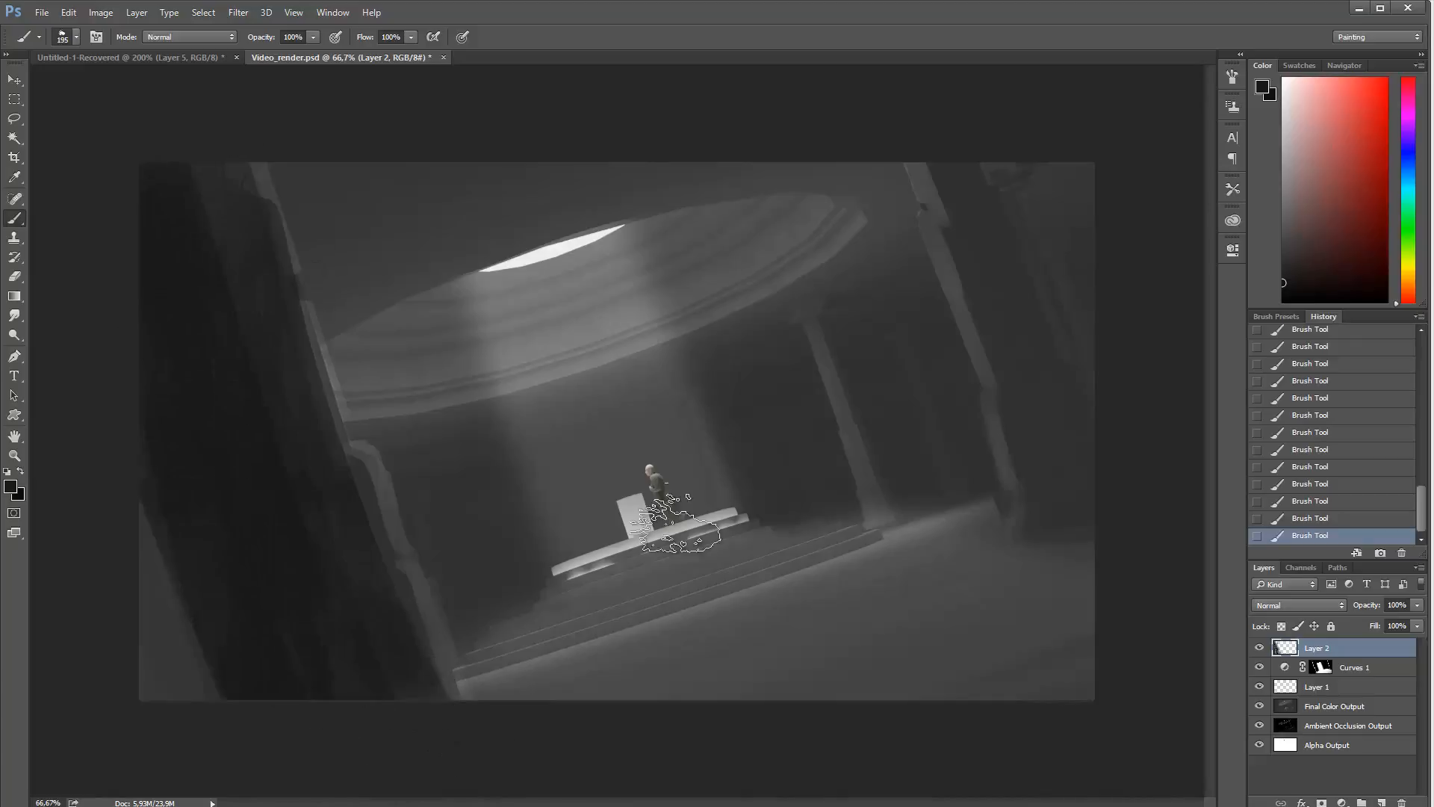
Step: Shade the right foreground pillar and the foreground floor in near-black, lowering the brush opacity from 50% to 40% and 20%
left_click_drag(1048, 200, 1016, 452)
key("ctrl+z")
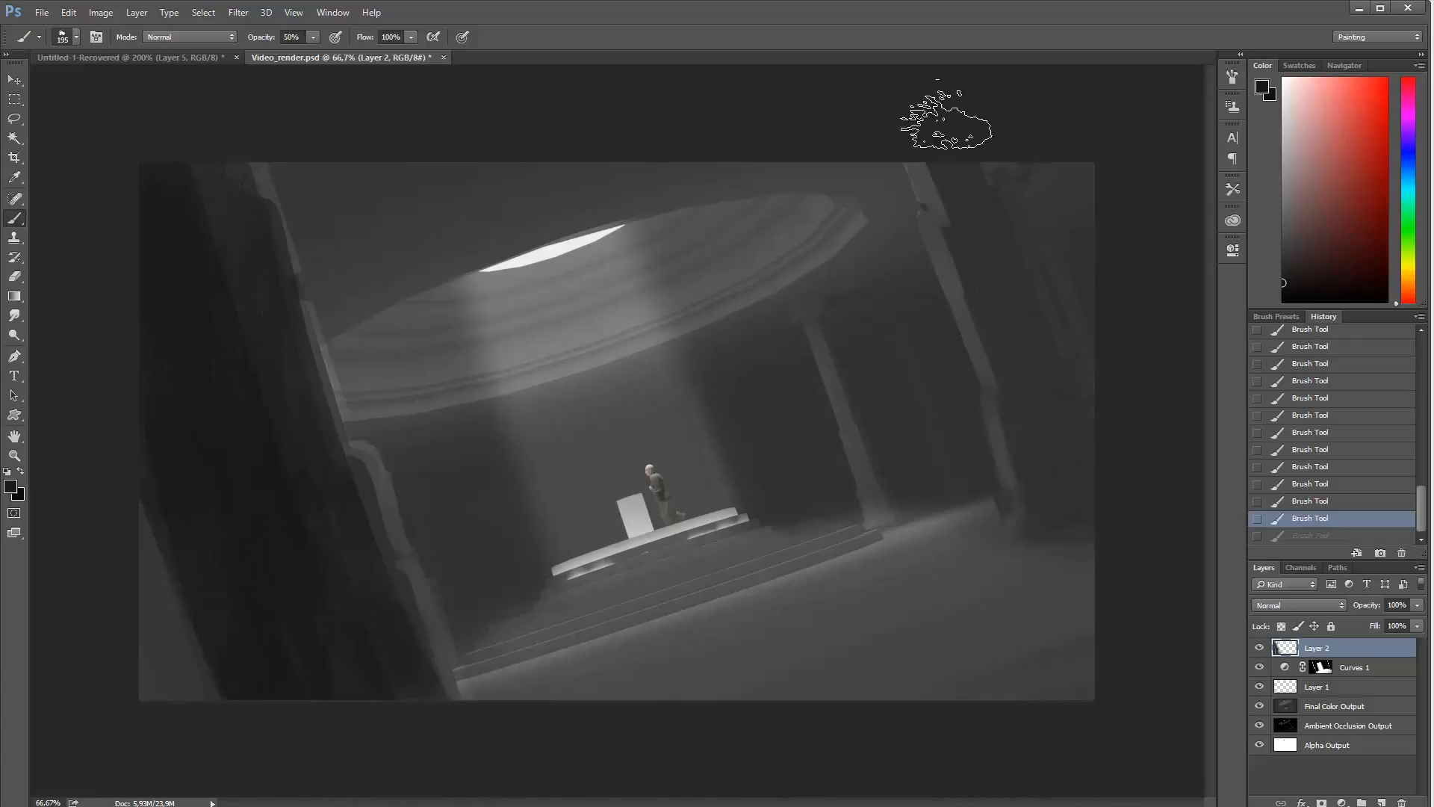
key("5")
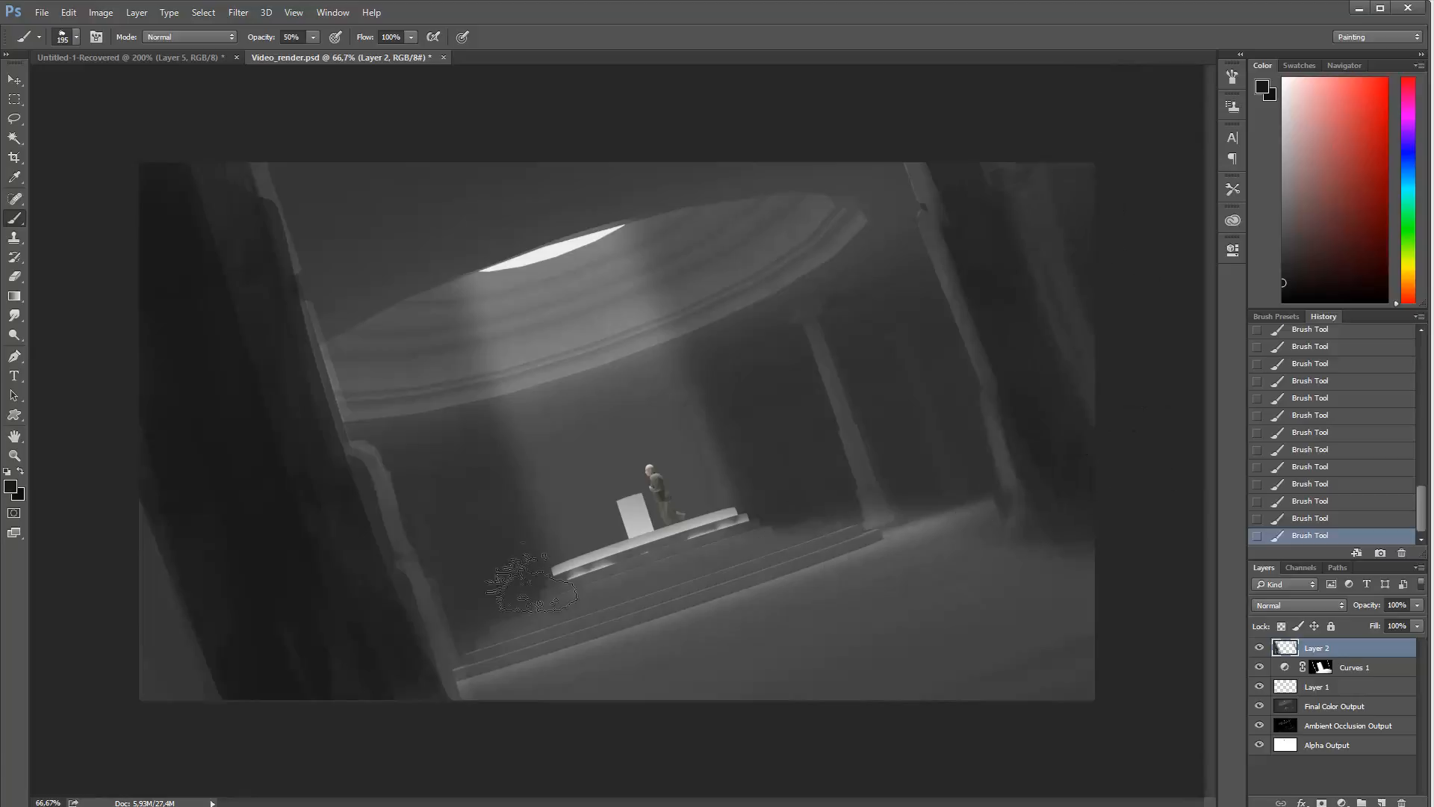
key("4")
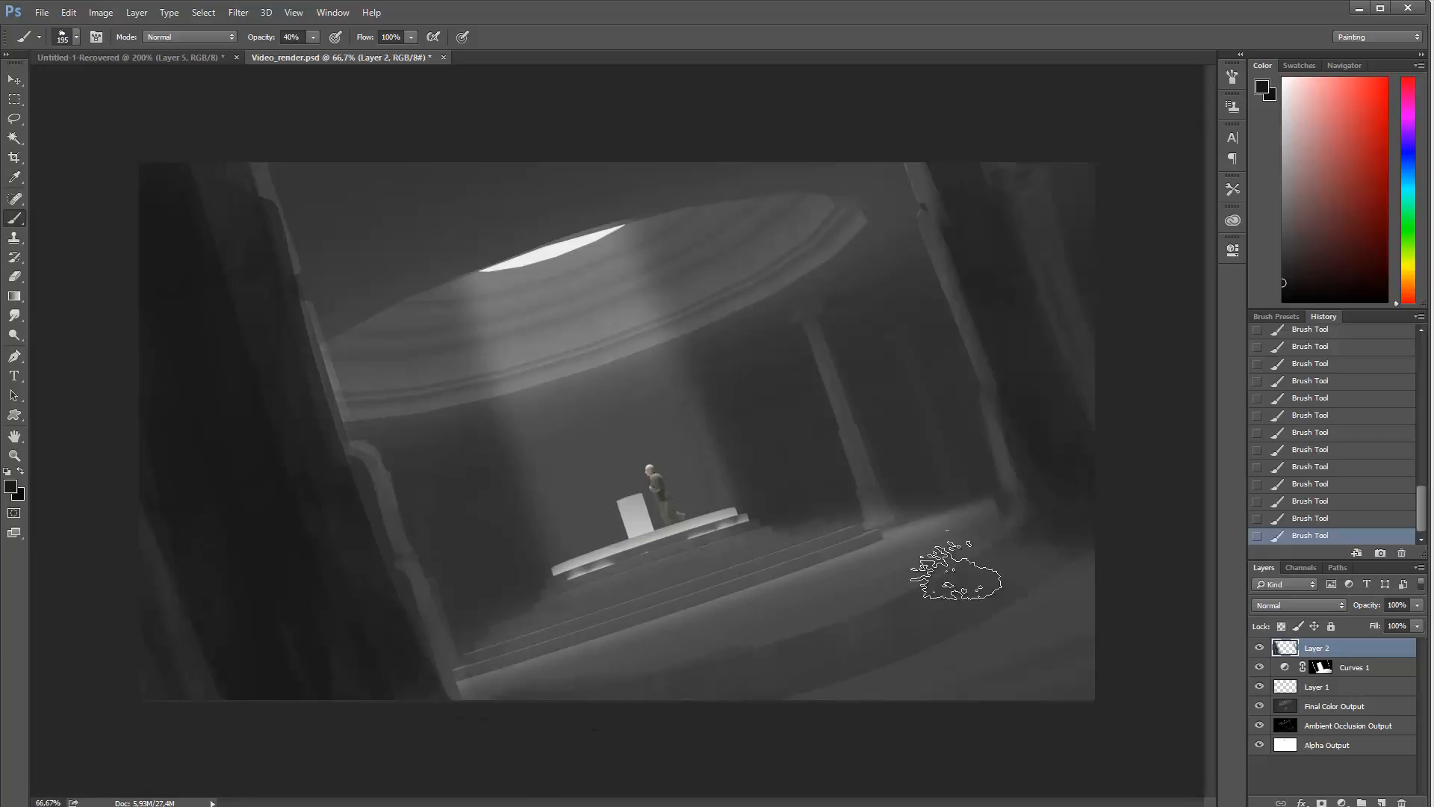
key("2")
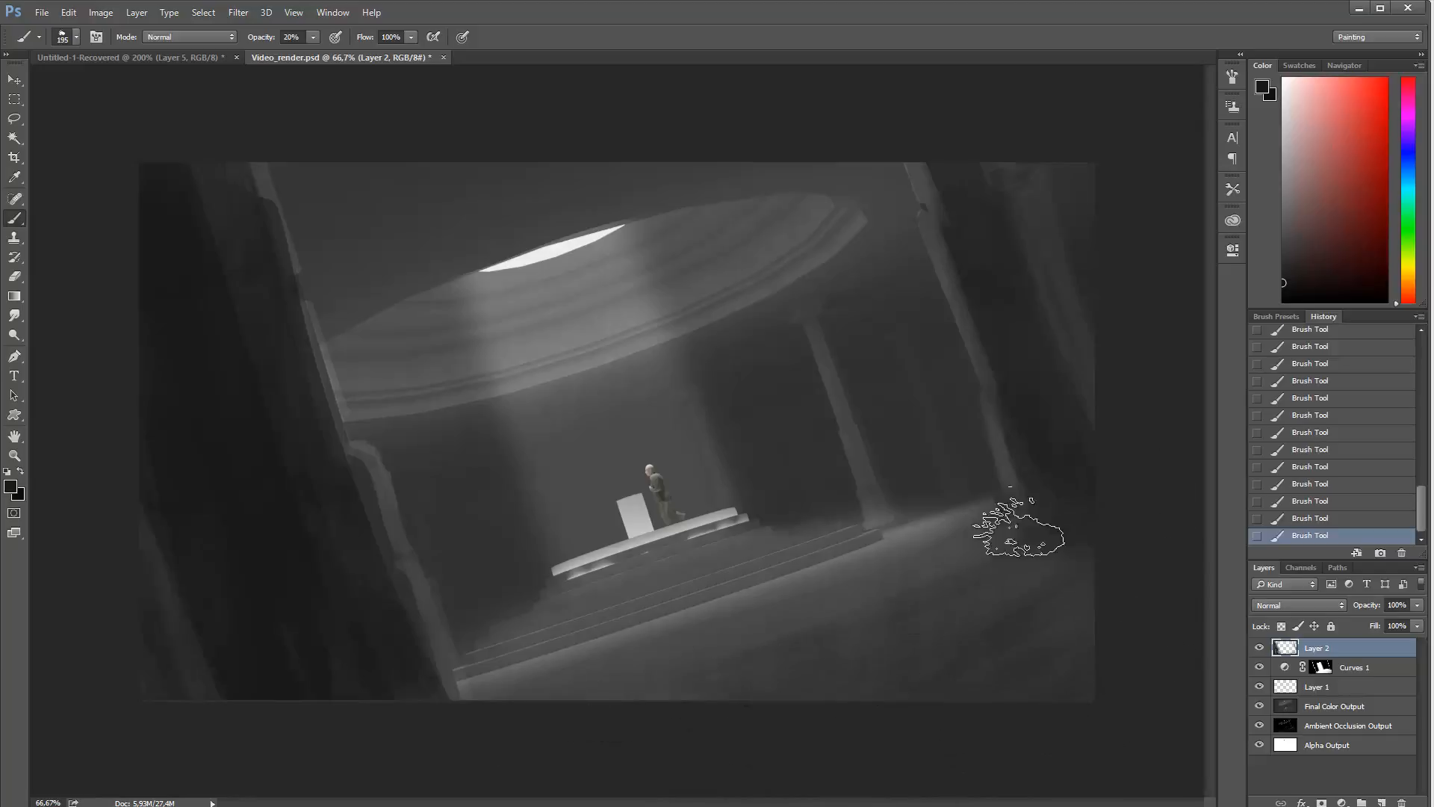
Step: Paint dark shading between the columns beside the right pillar, trying a 24 px brush at 20% and a 61 px brush at 50% opacity
right_click(792, 381)
double_click(938, 395)
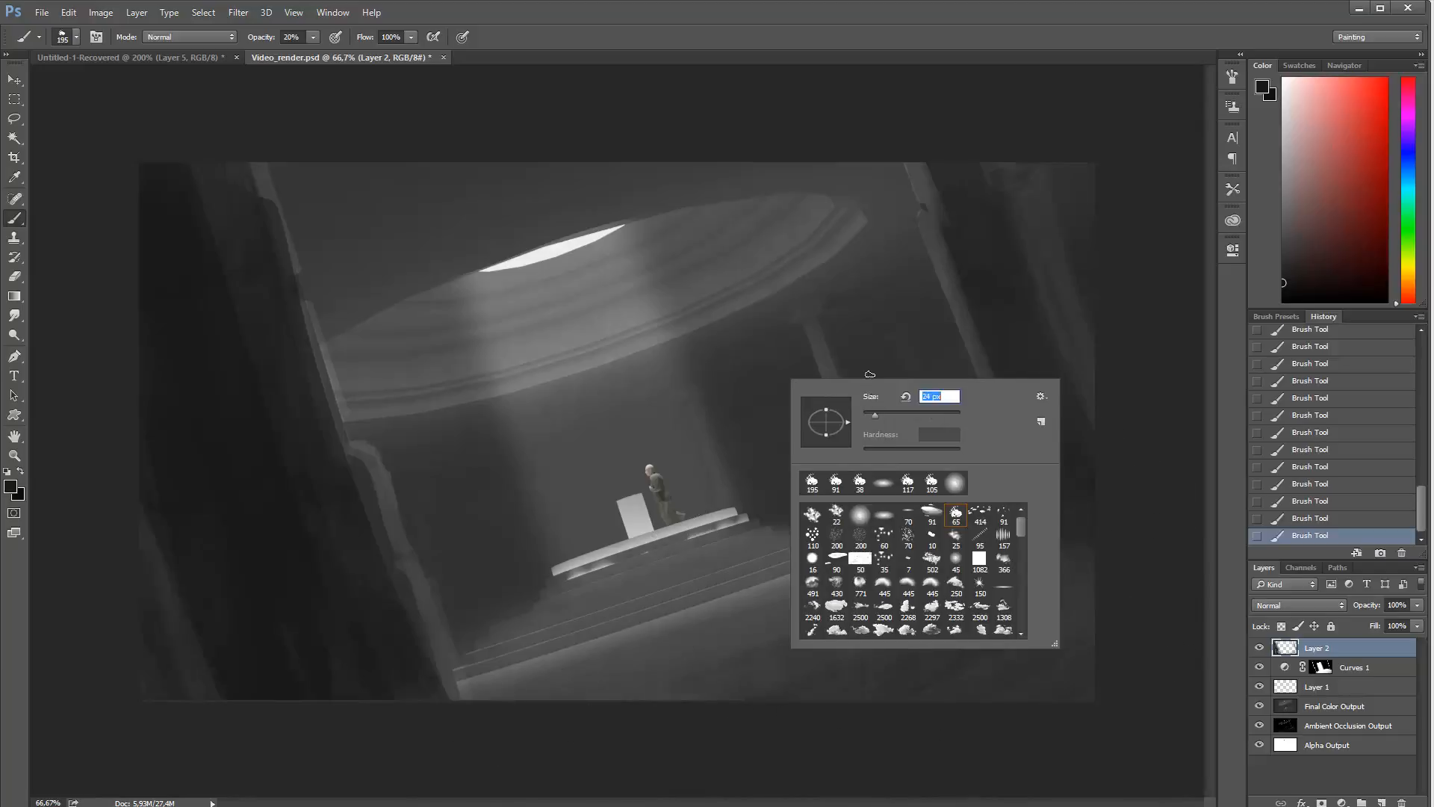
type("24")
key("Return")
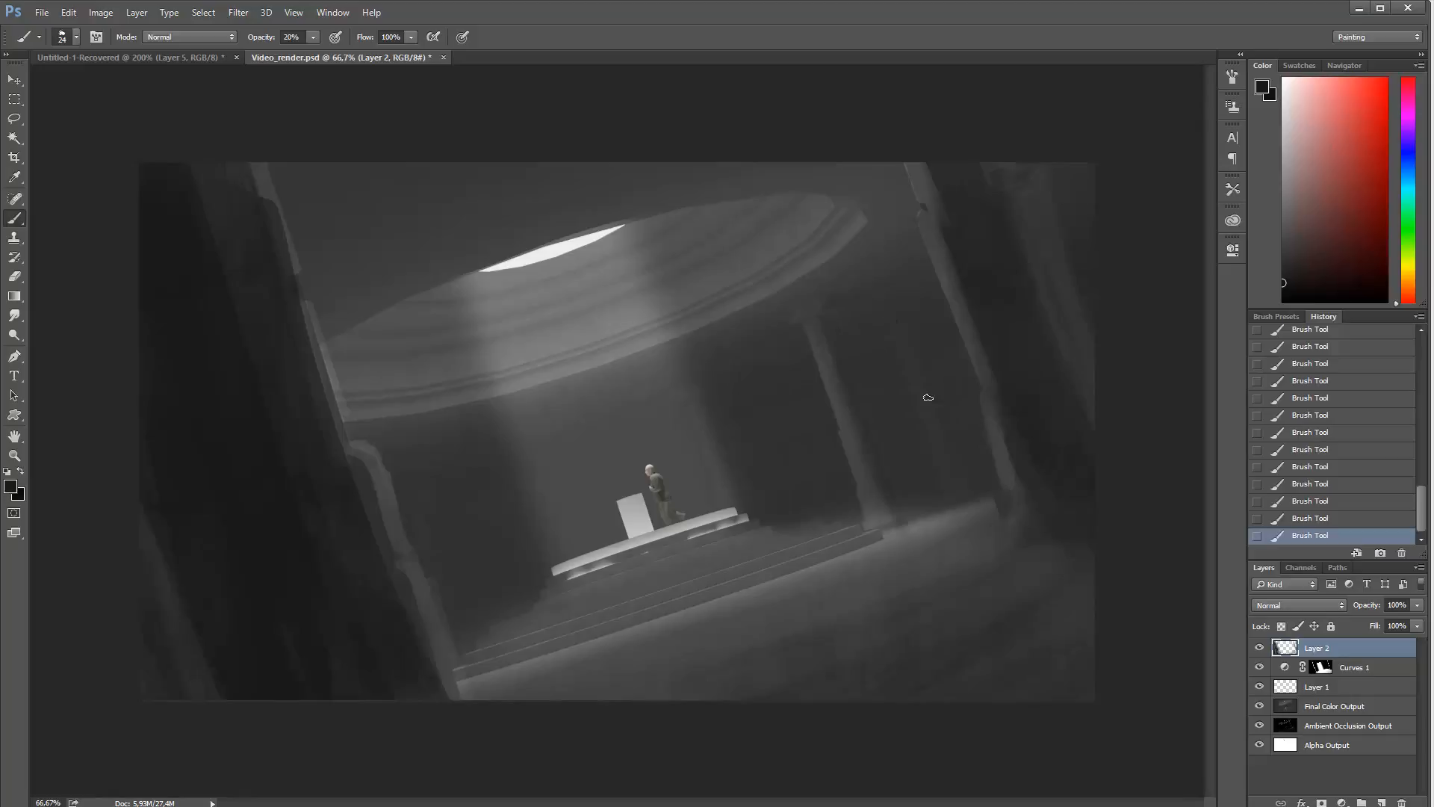
key("ctrl+alt+z")
left_click_drag(934, 375, 948, 428)
right_click(953, 433)
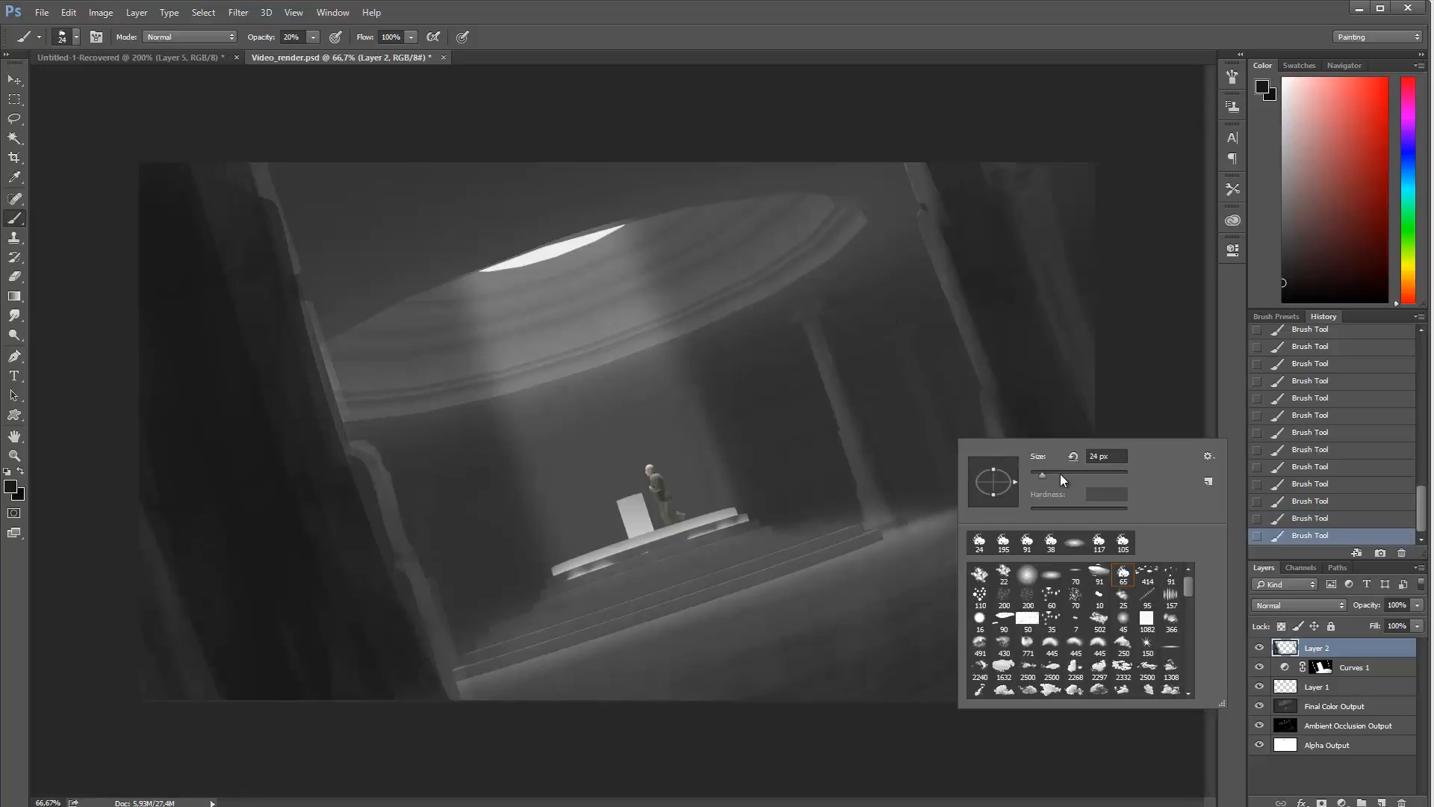
left_click(1060, 479)
left_click(960, 380)
key("5")
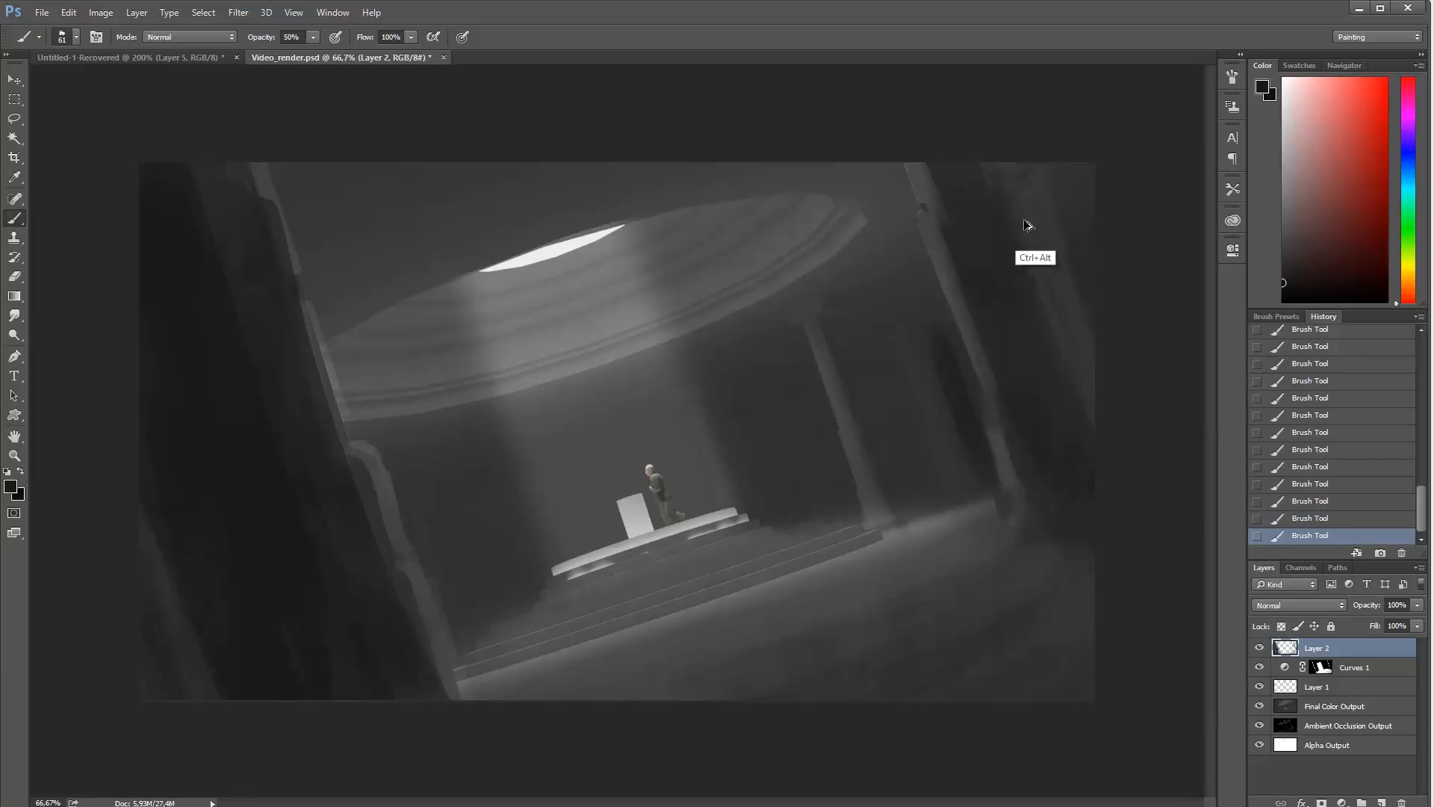
Step: Step back and forth through the latest brush strokes to compare the shading beside the right pillar
key("ctrl+alt+z")
key("ctrl+alt+z")
key("ctrl+alt+z")
key("ctrl+alt+z")
key("ctrl+shift+z")
key("ctrl+shift+z")
key("ctrl+shift+z")
key("ctrl+shift+z")
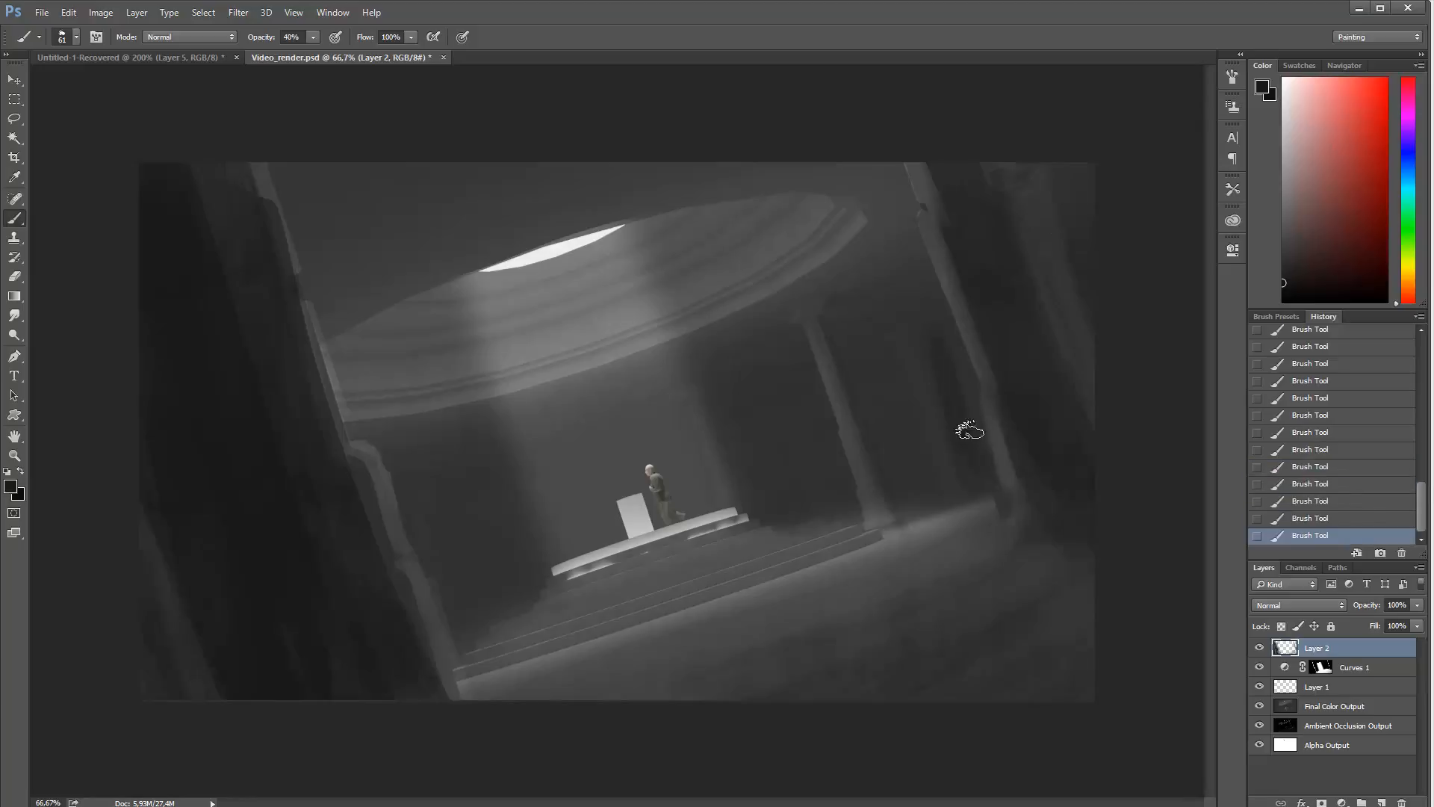
Step: Paint dark recesses between the right columns and beside the left end of the steps at 40% opacity, undoing unwanted strokes
key("4")
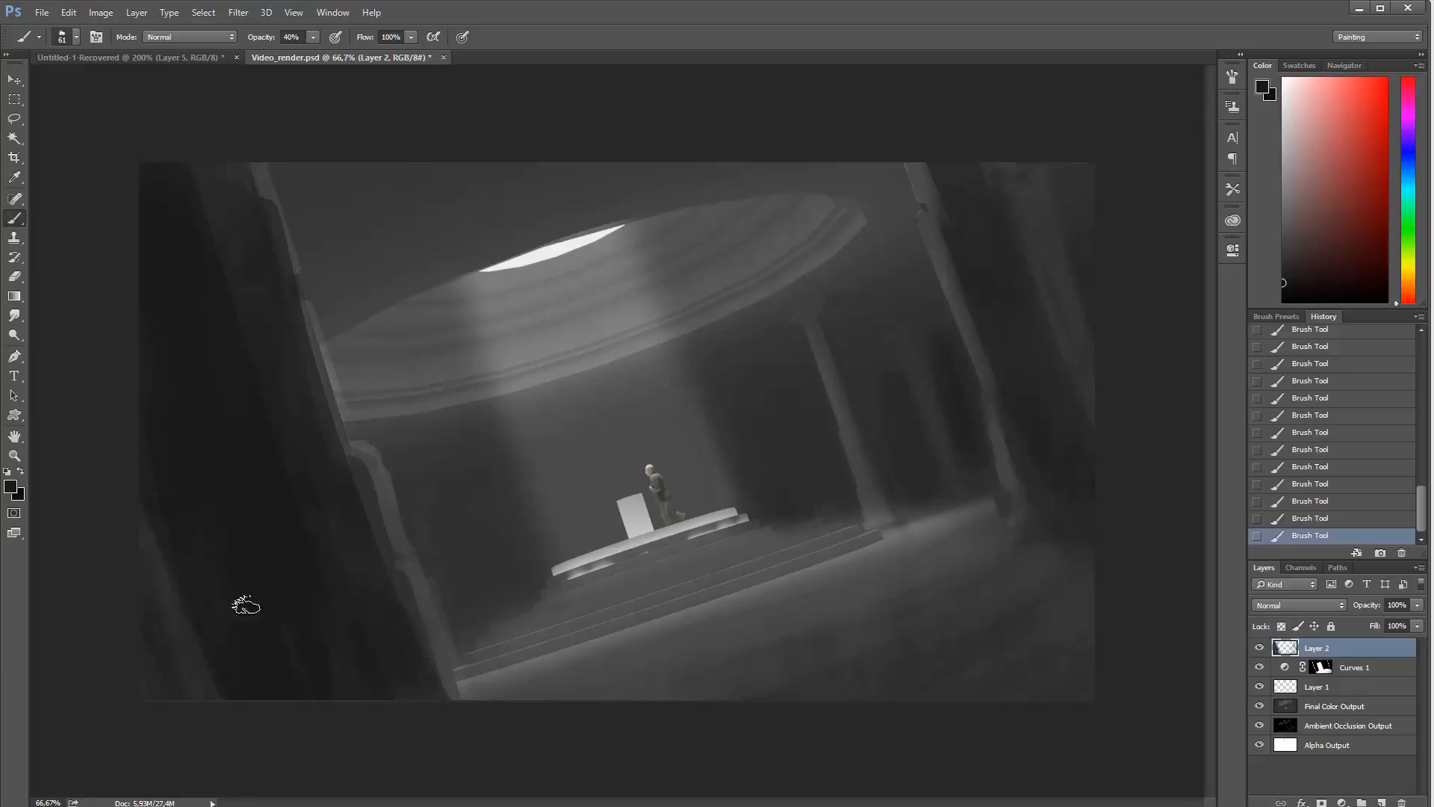
key("ctrl+z")
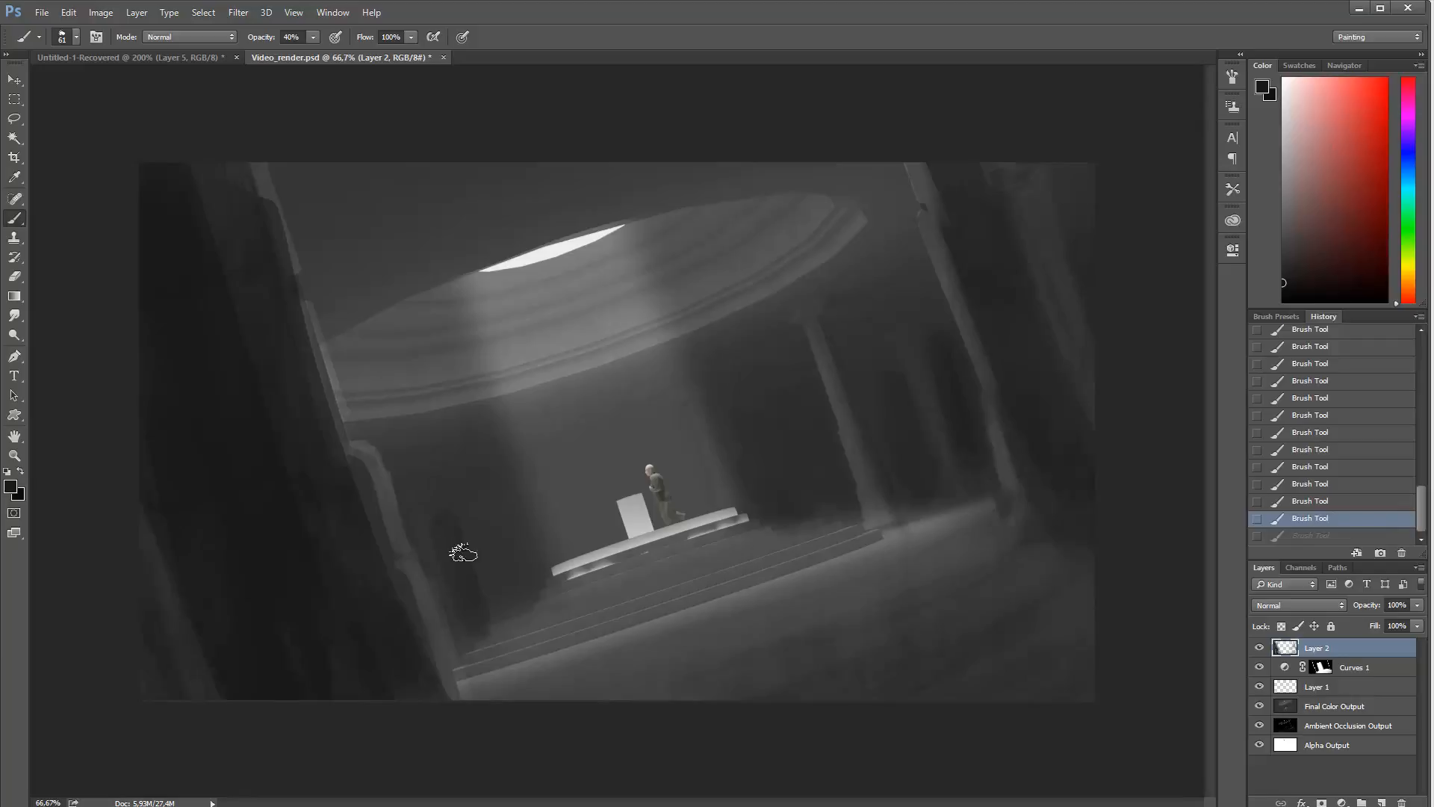
key("ctrl+z")
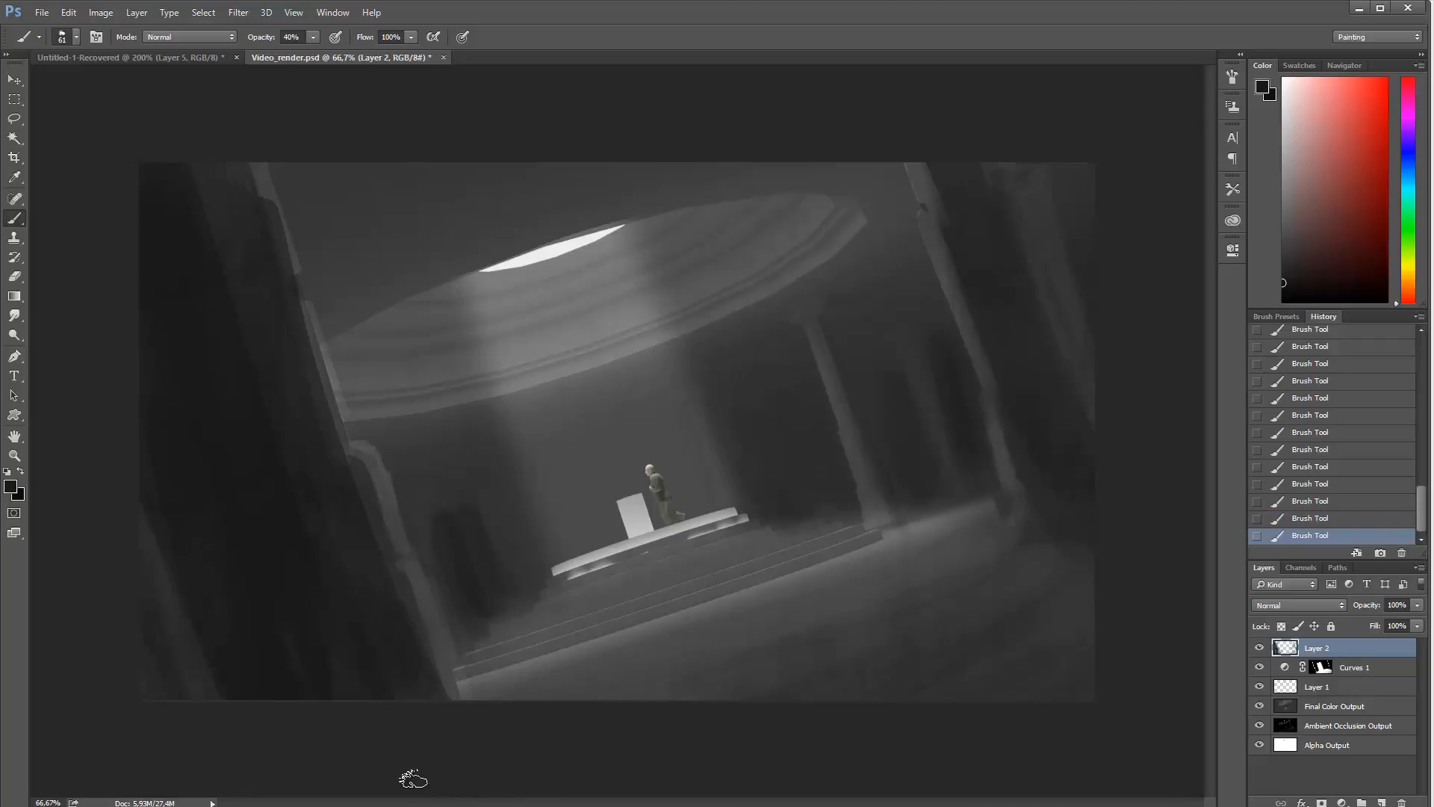
Step: Darken the ceiling's upper-left area with a soft round brush at 40% opacity, going from 176 px to 374 px
right_click(436, 187)
left_click(589, 204)
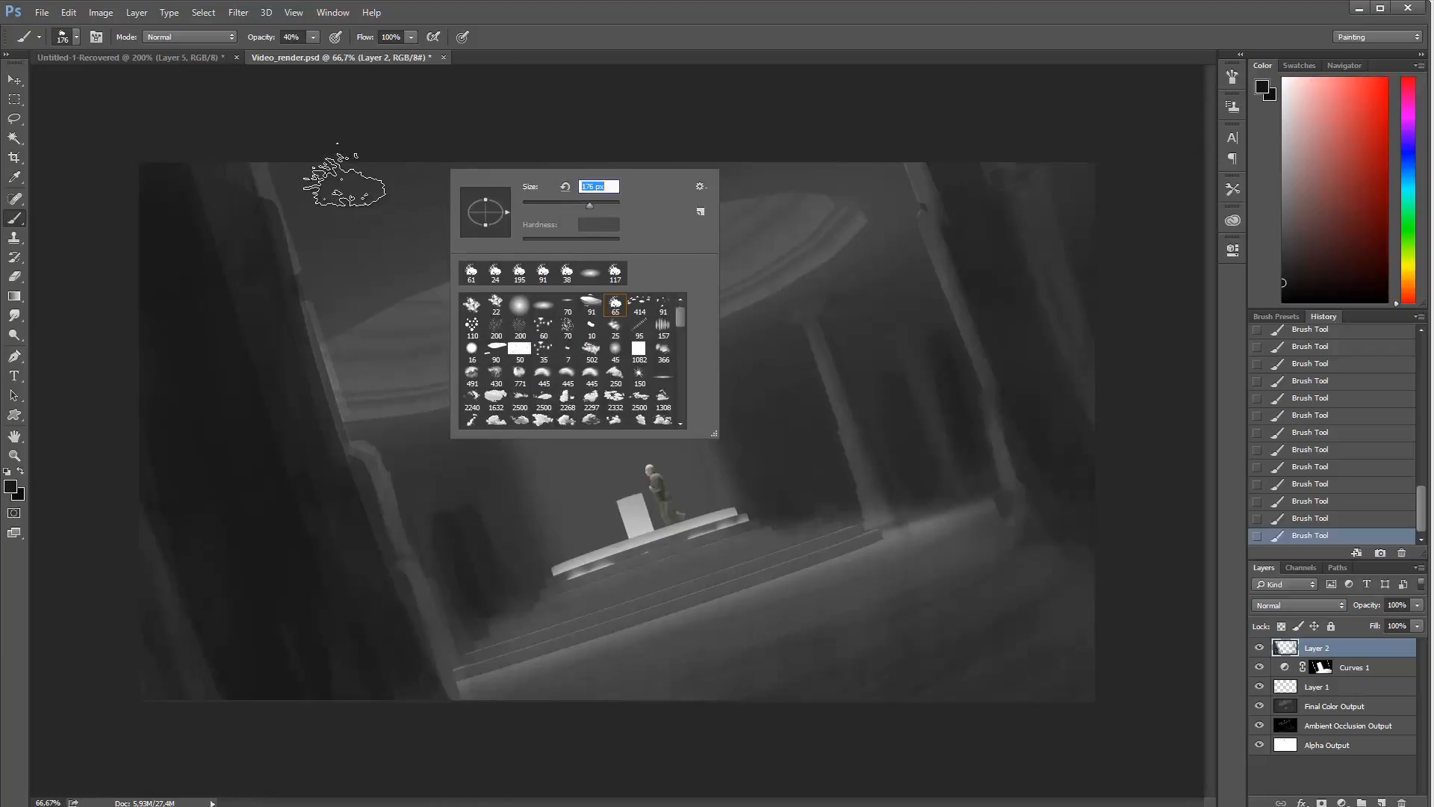
left_click(345, 181)
key("ctrl+z")
right_click(366, 230)
left_click(439, 360)
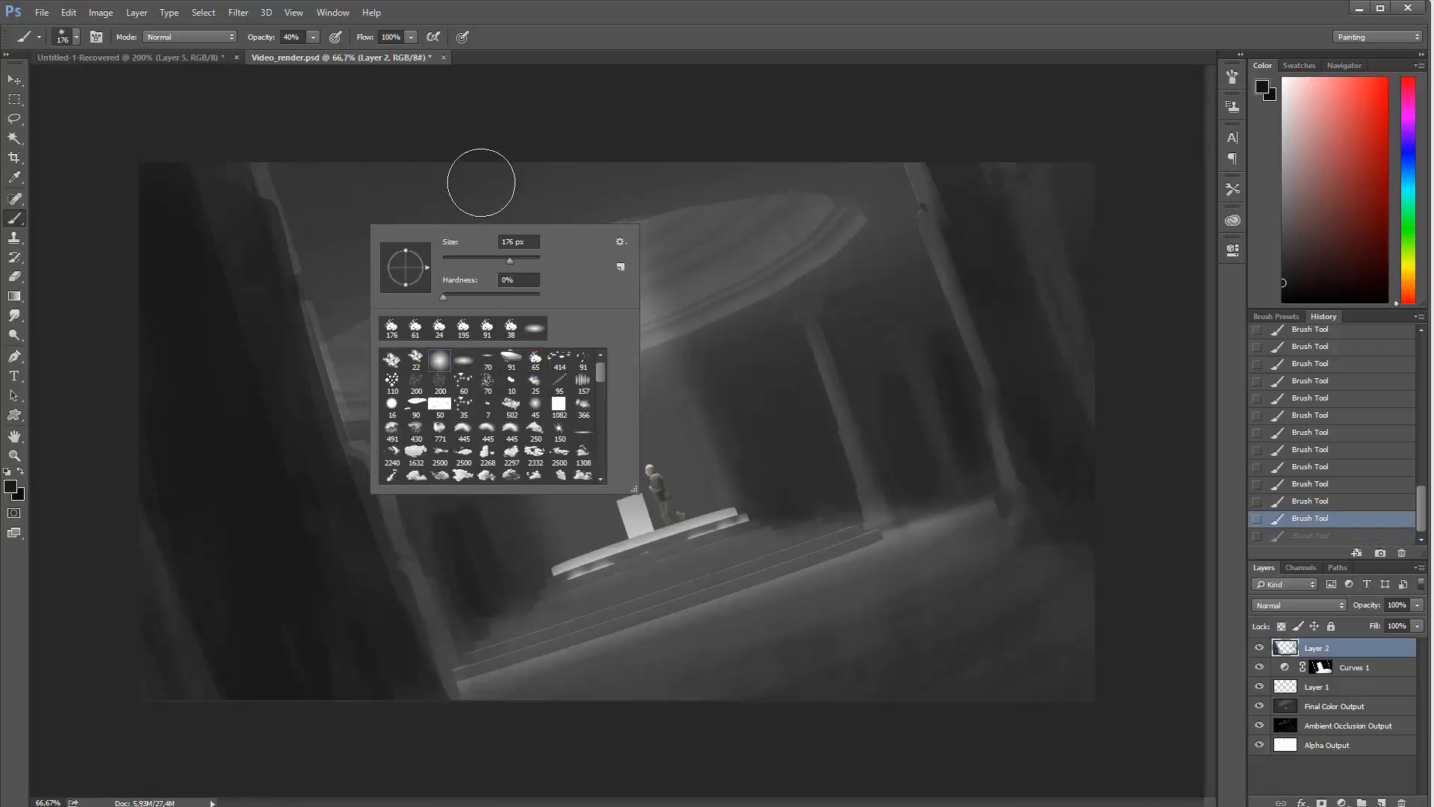
left_click_drag(348, 182, 351, 216)
right_click(390, 228)
left_click(548, 258)
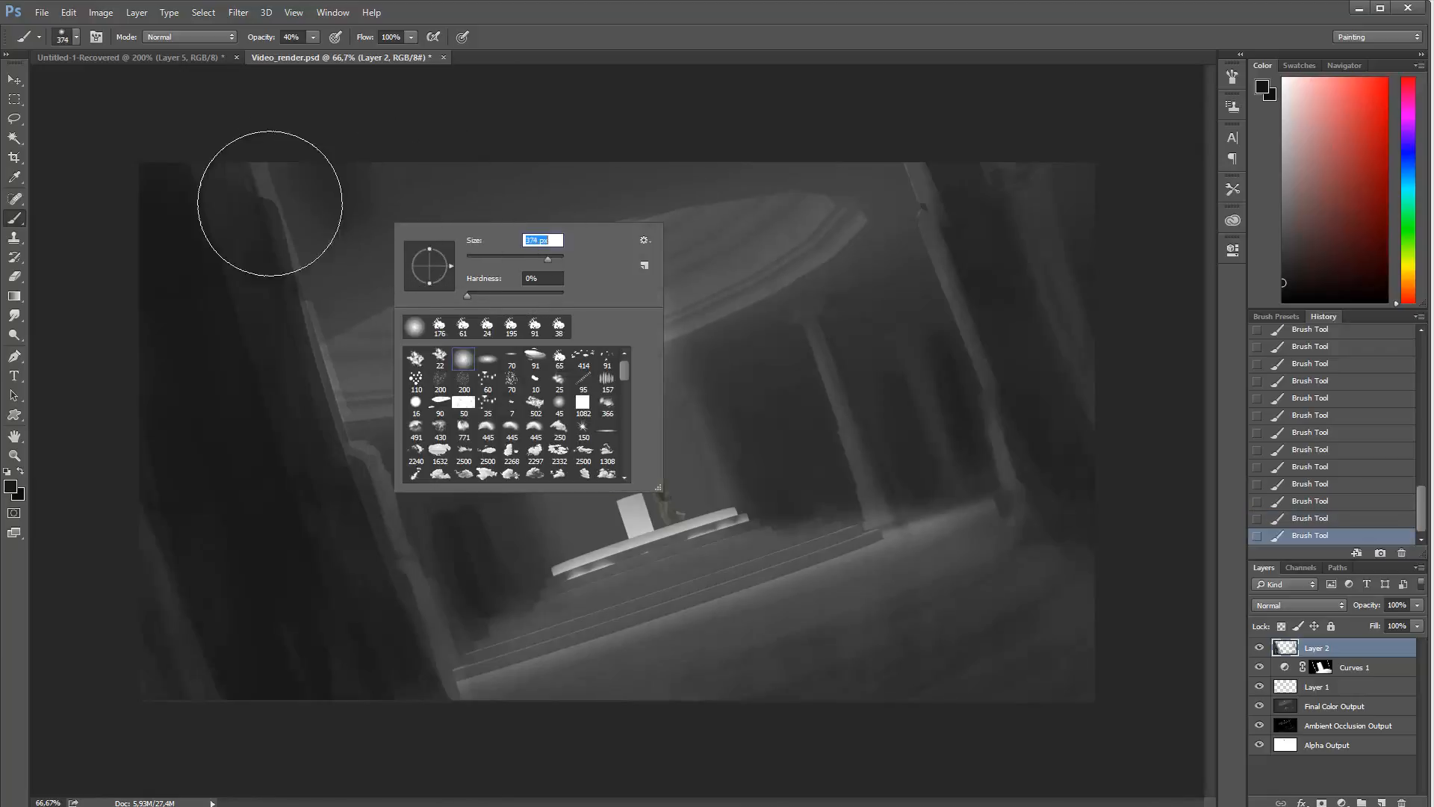
left_click(272, 198)
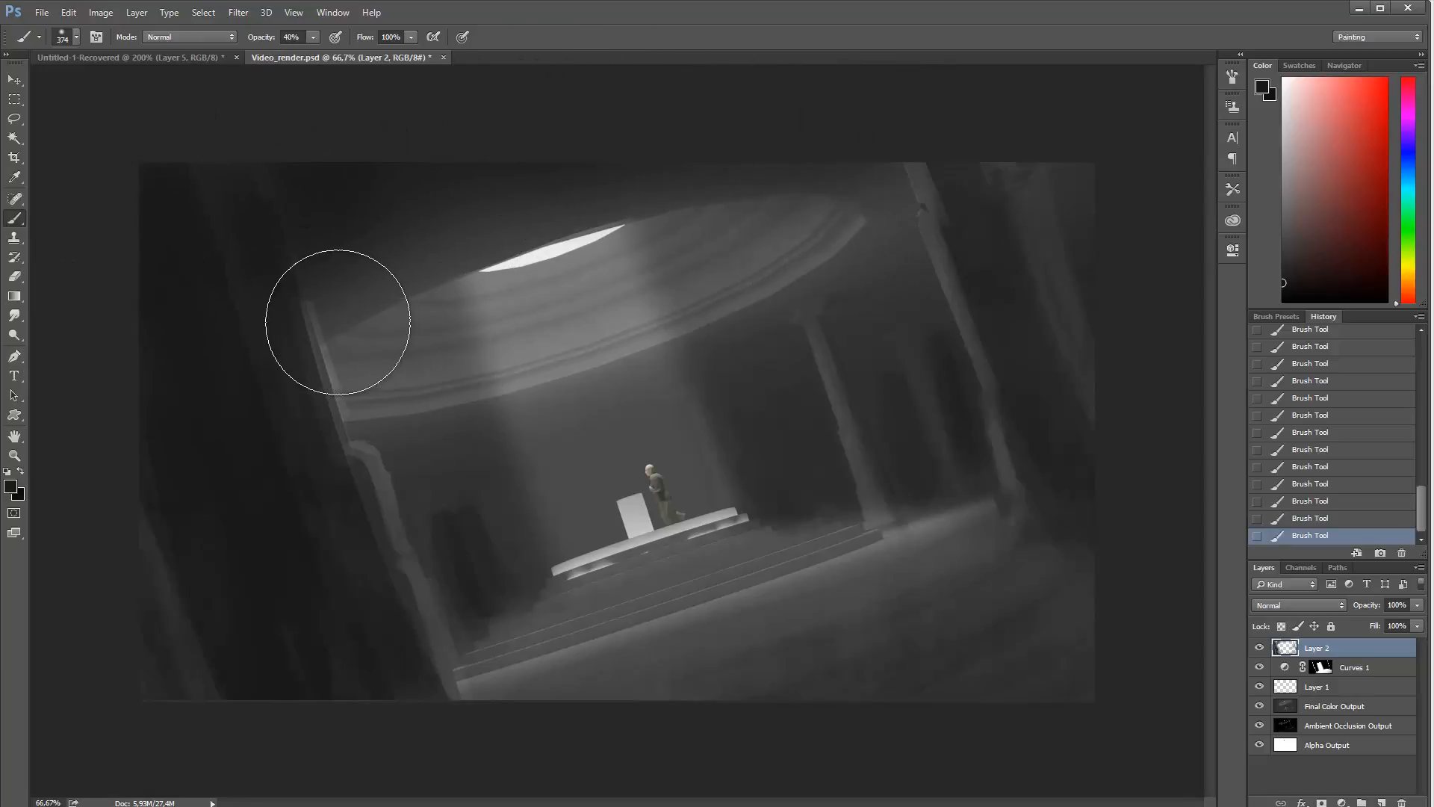
right_click(345, 322)
Step: Erase the dark paint from the upper left pillar's lit edge with a 43 px textured eraser, undoing the last few strokes
key("e")
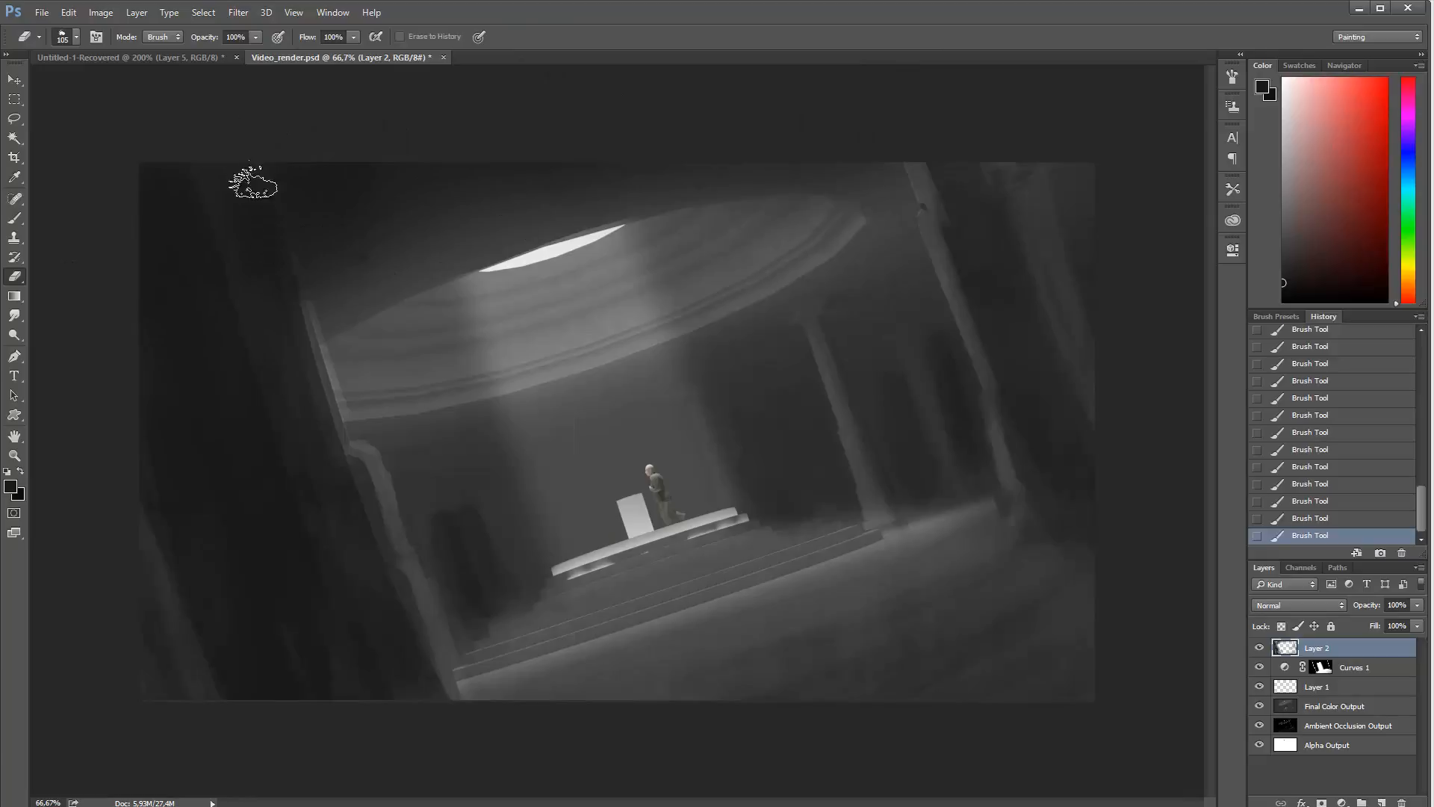
right_click(300, 277)
left_click(386, 304)
left_click(256, 189)
left_click_drag(249, 131, 310, 316)
left_click_drag(267, 212, 299, 328)
left_click_drag(289, 288, 315, 373)
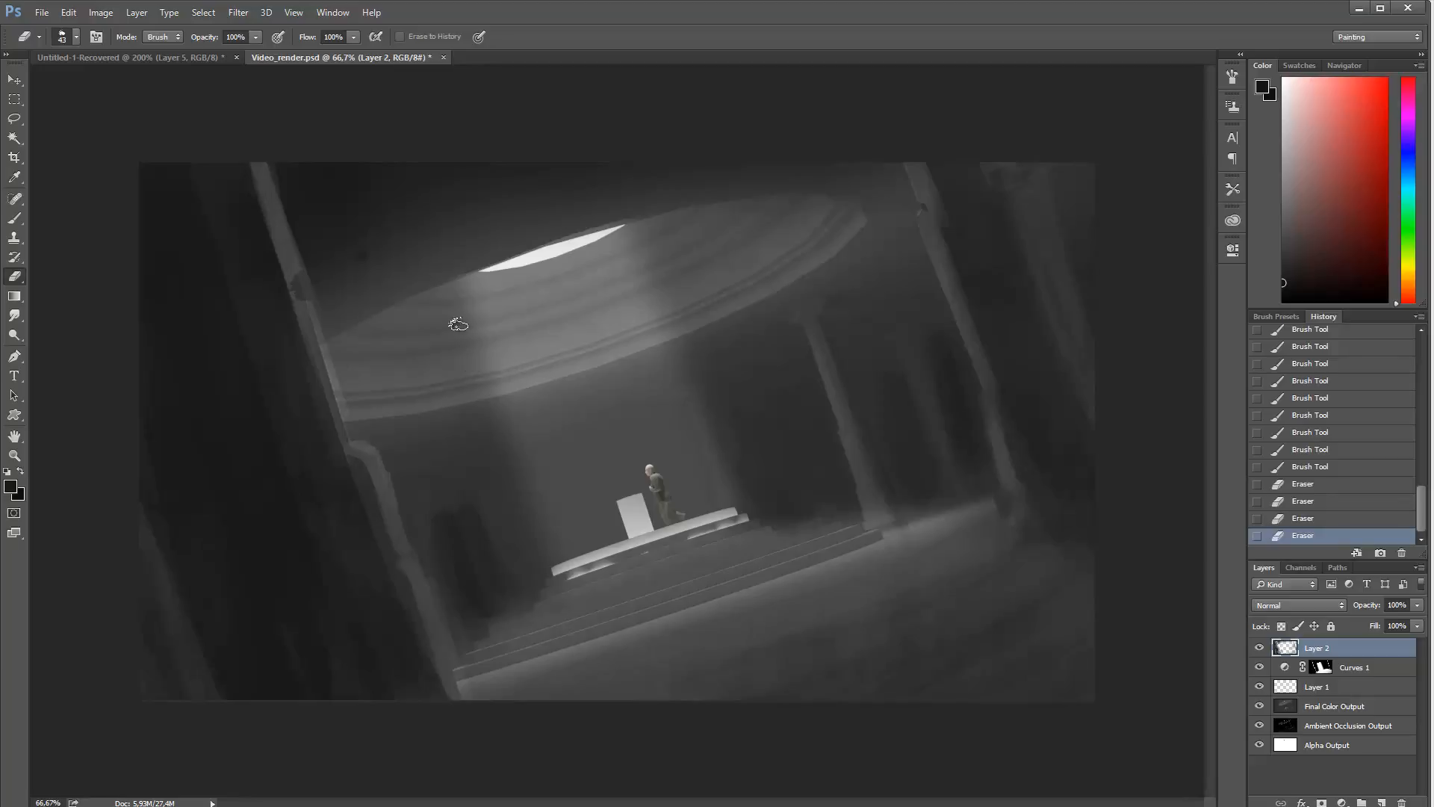
key("ctrl+alt+z")
key("ctrl+alt+z")
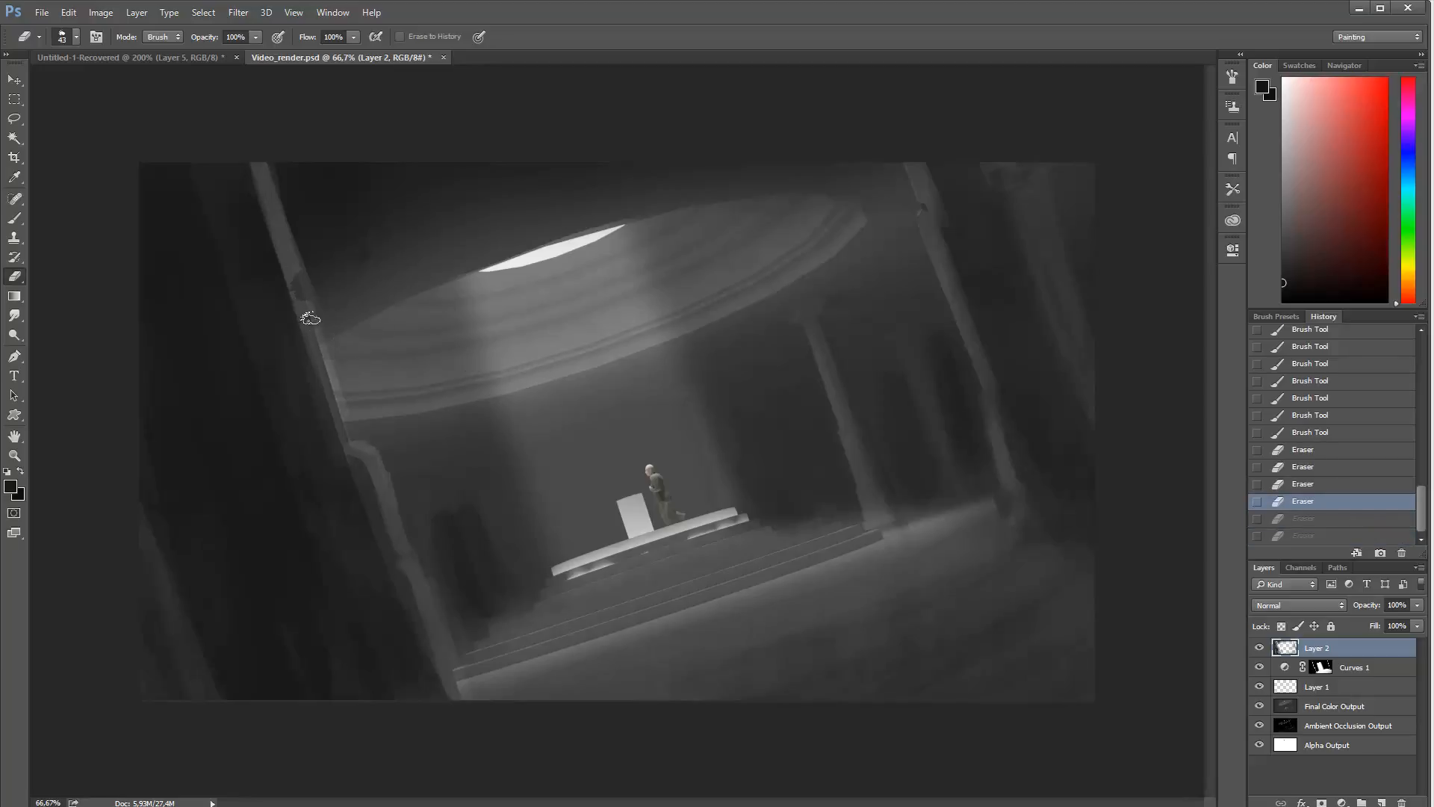
key("ctrl+alt+z")
Step: Group Layer 2, Curves 1 and Layer 1, and toggle the group's visibility to compare the paintover with the original render
left_click(1337, 688, "shift")
key("ctrl+g")
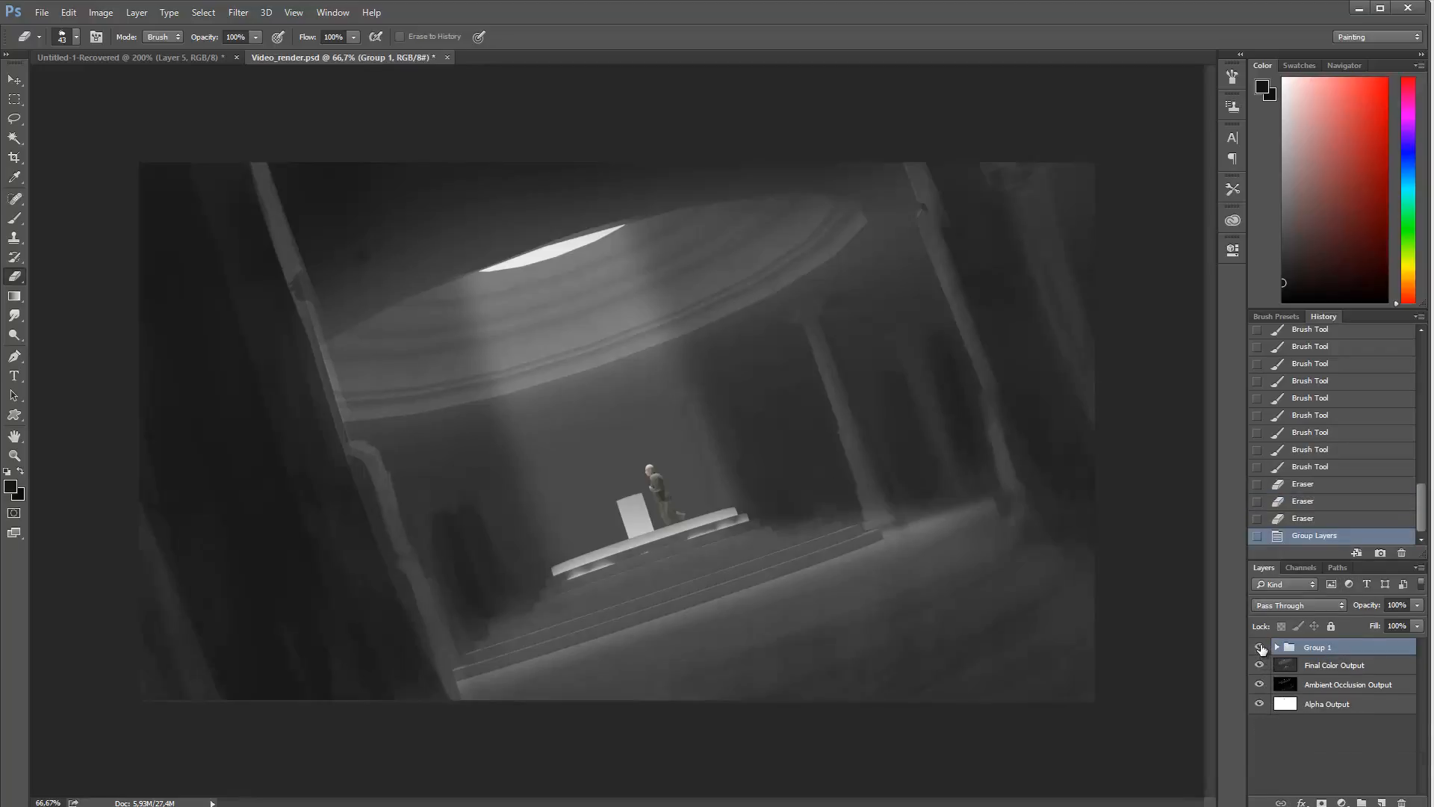
left_click(1260, 648)
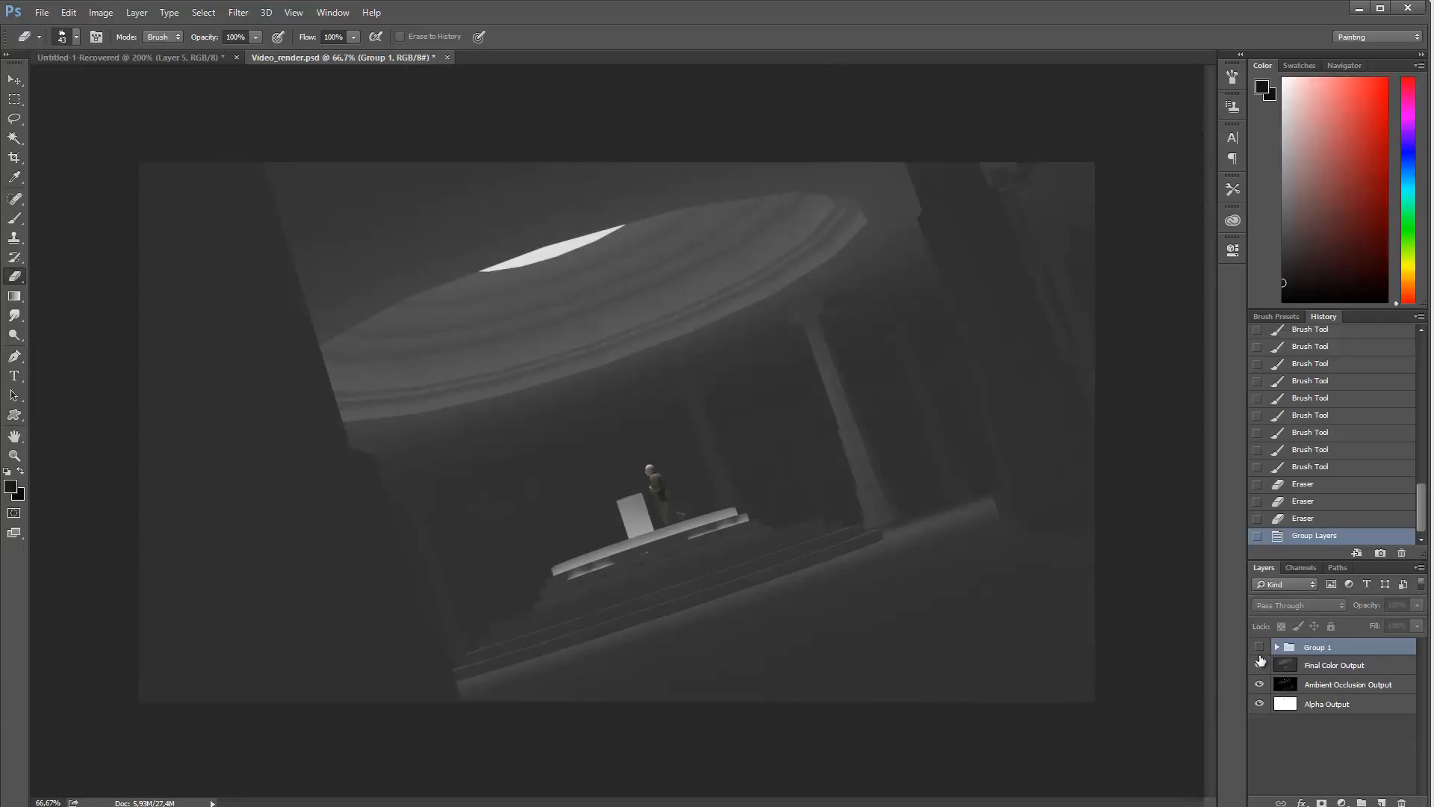
left_click(1260, 664)
left_click(1261, 663)
left_click(1261, 648)
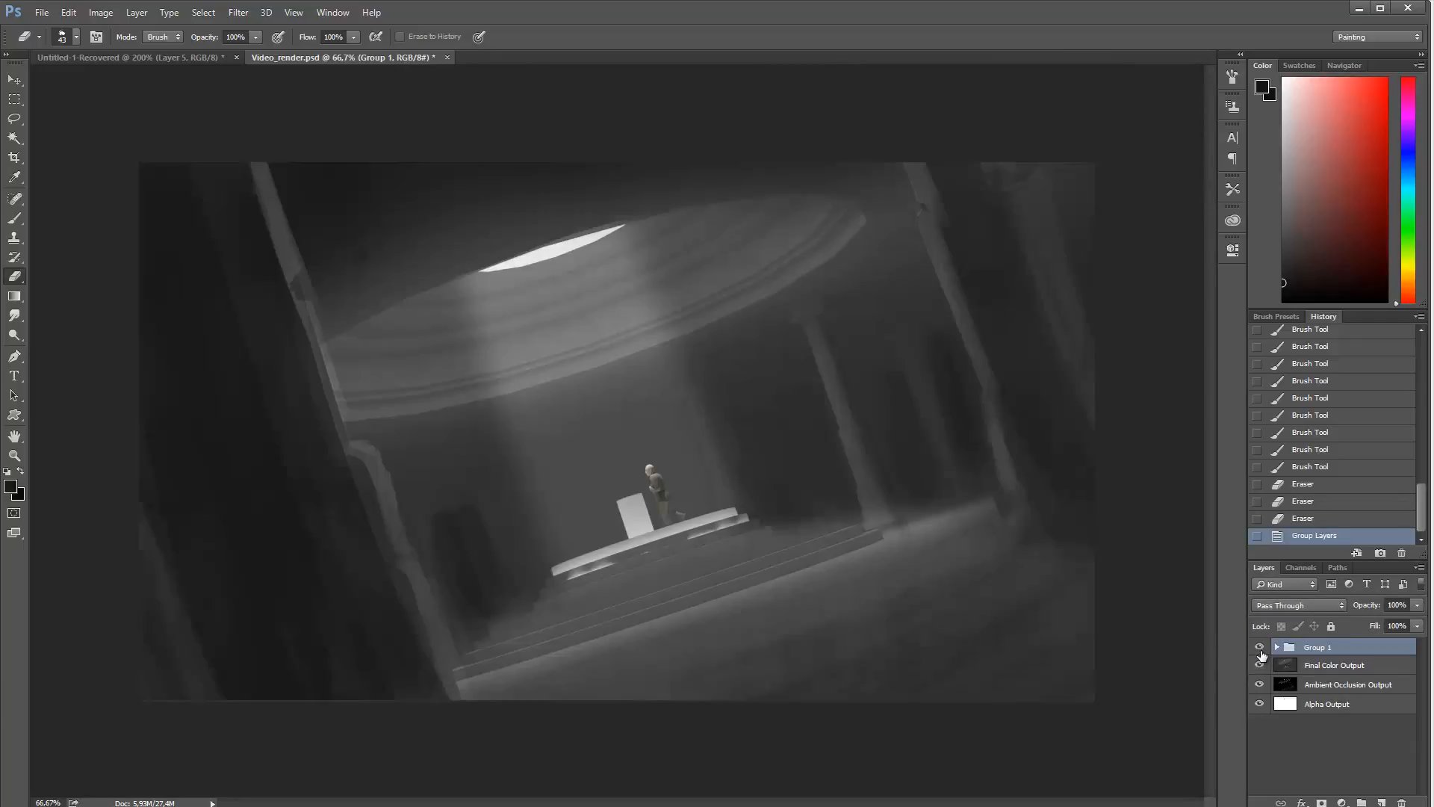
left_click(1260, 648)
left_click(1260, 649)
left_click(1260, 650)
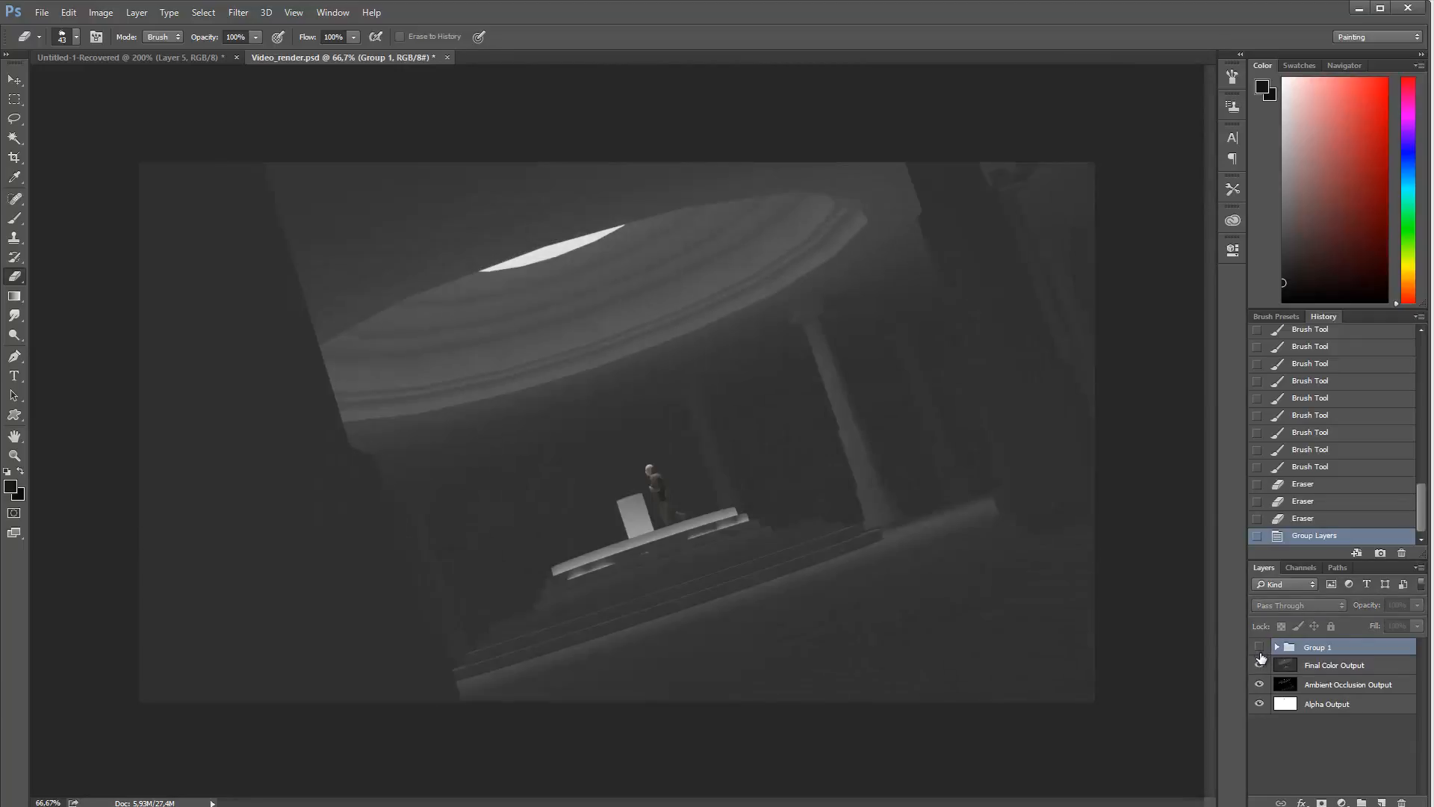
left_click(1261, 650)
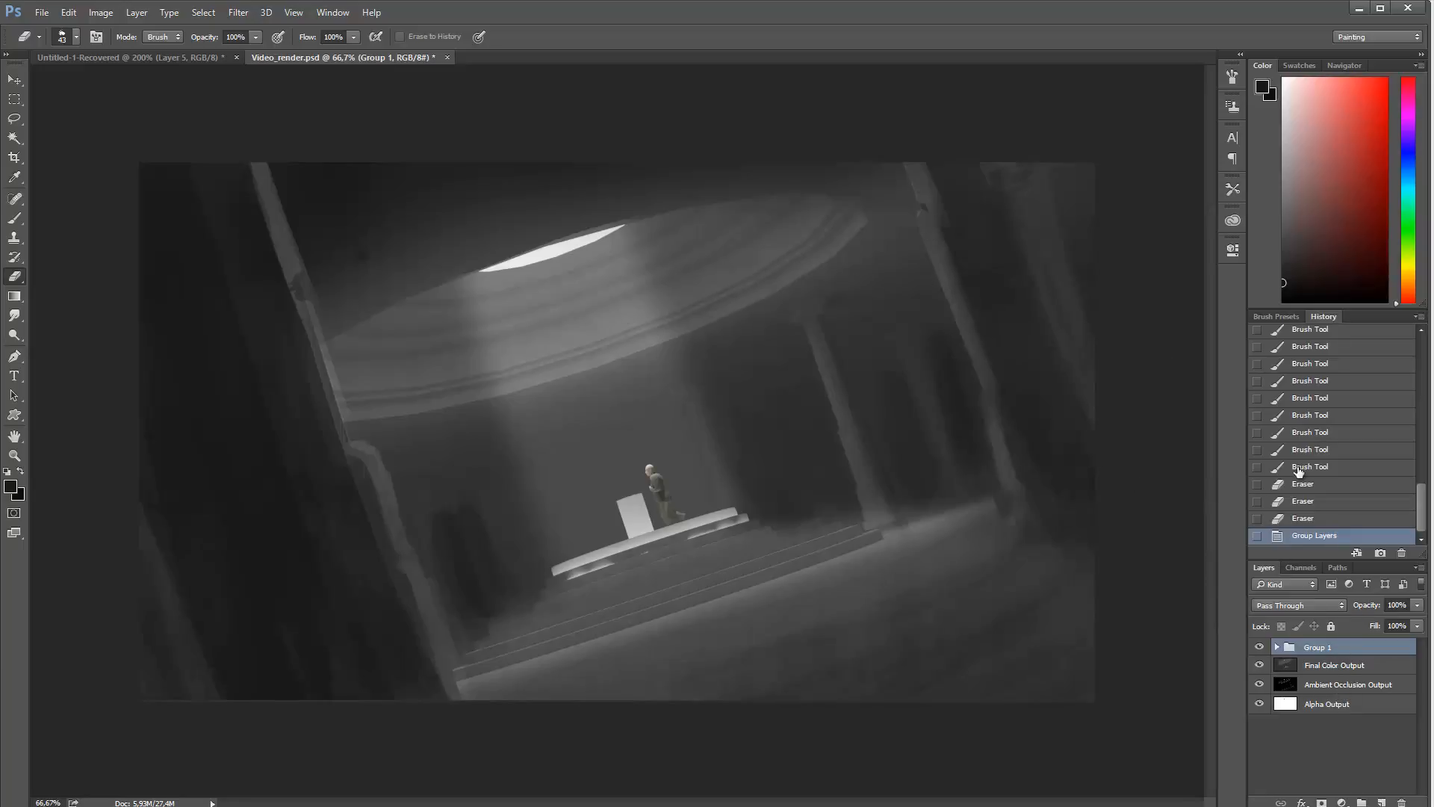
Step: Select Layer 2 inside the group and try a 15 px soft brush stroke beside the steps, undoing it
left_click(1278, 648)
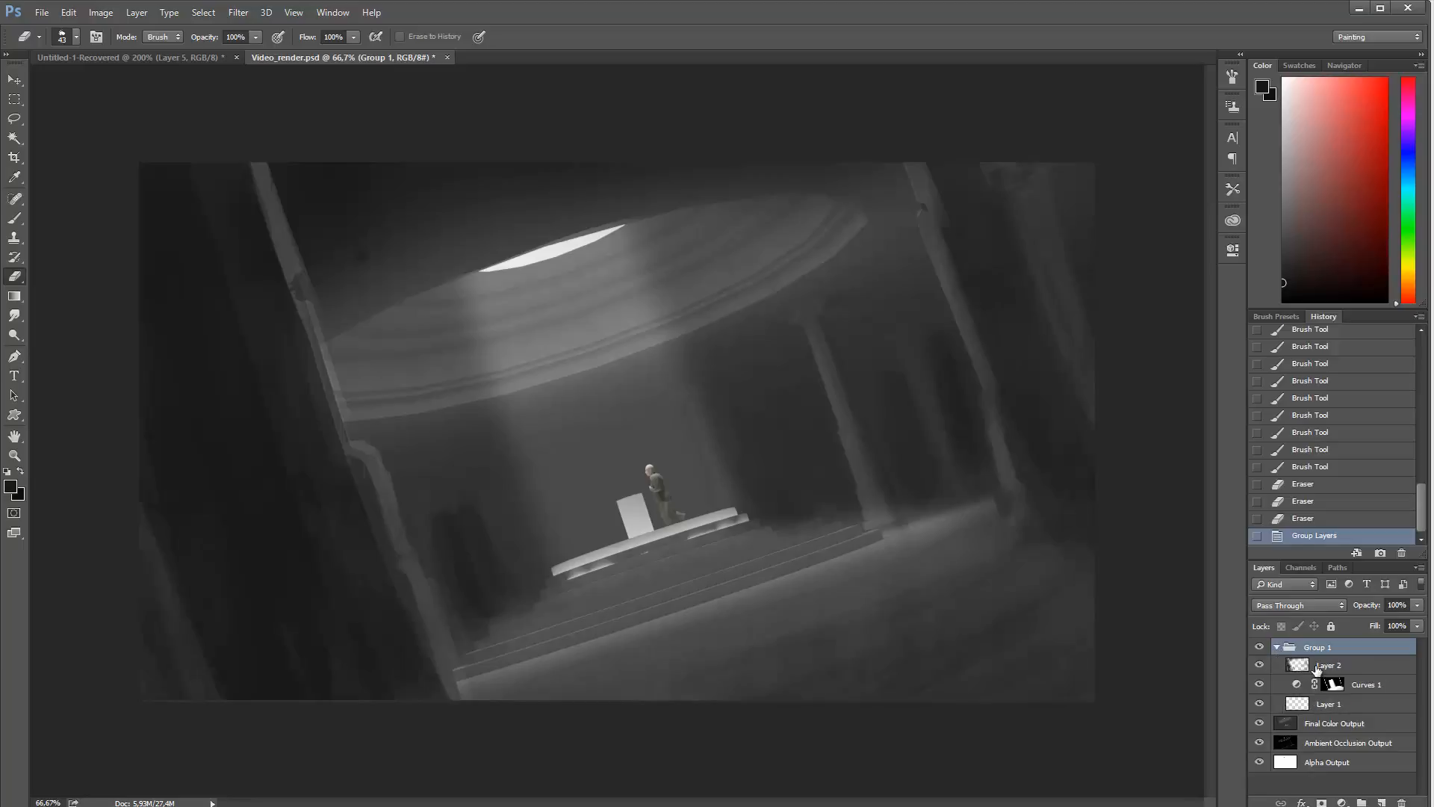
left_click(1318, 668)
key("b")
right_click(810, 556)
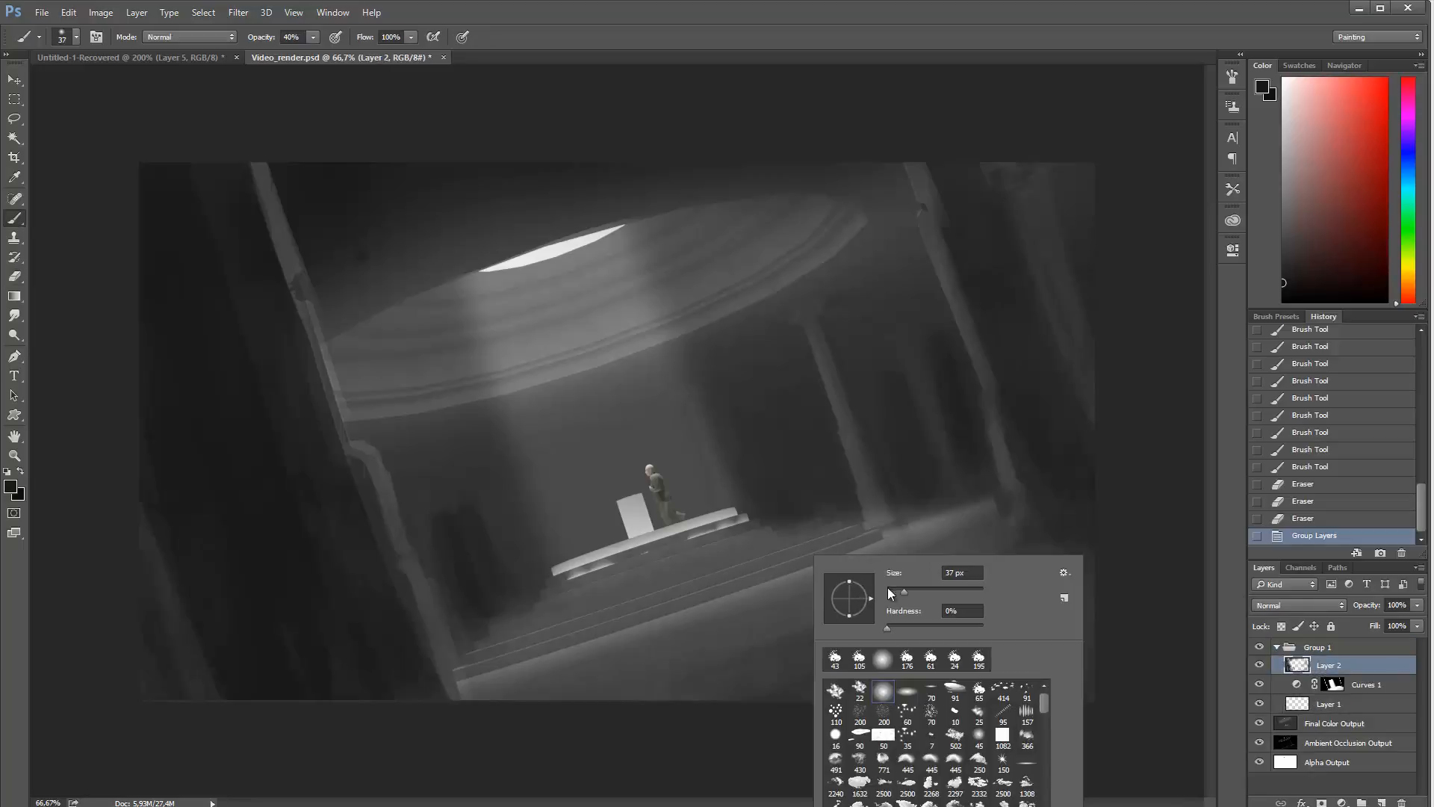
left_click(825, 550)
key("ctrl+z")
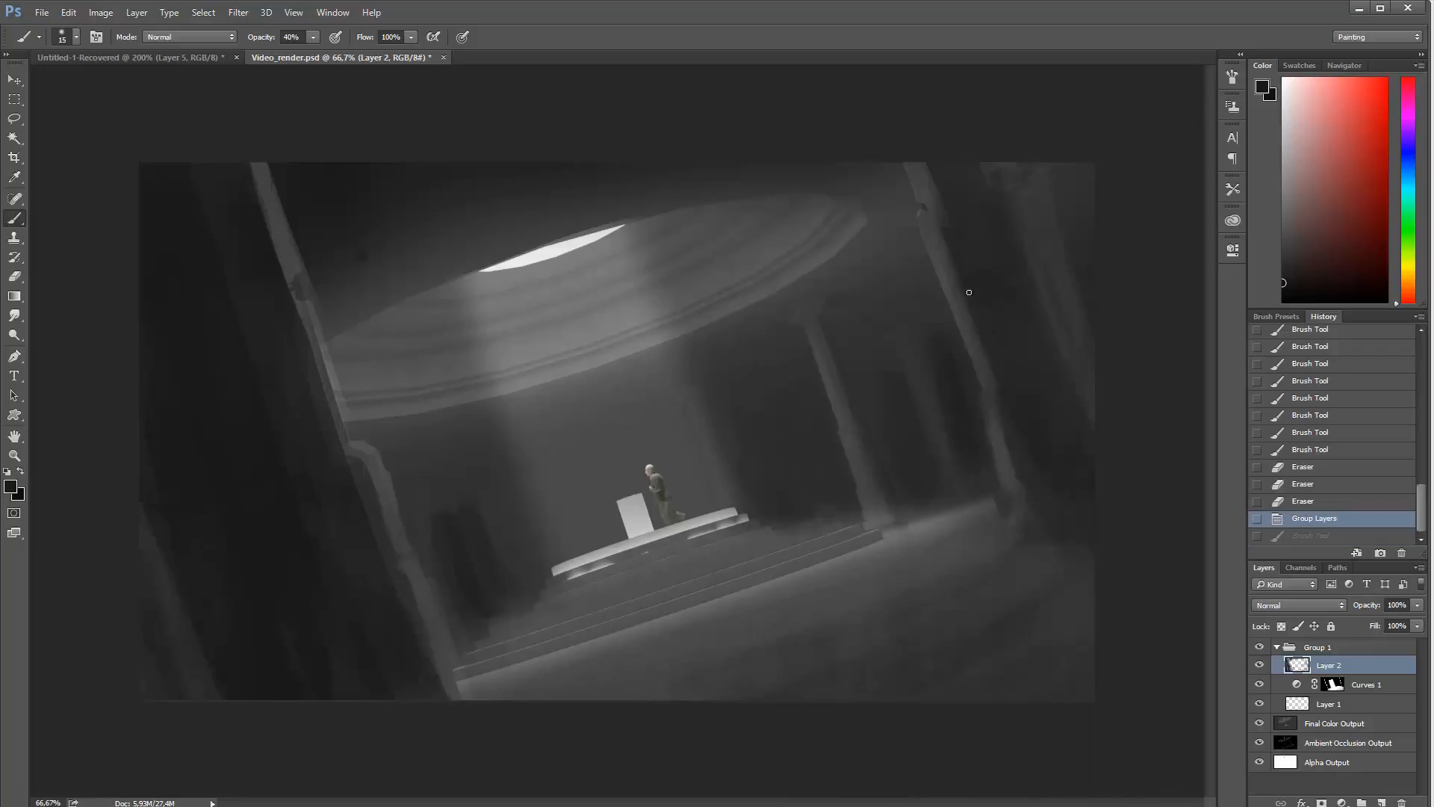
Step: On a new layer above Layer 2, paint dark recesses behind the platform and figure with a 68 px textured brush, using a sampled dark grey
right_click(939, 283)
left_click_drag(1025, 311, 1029, 290)
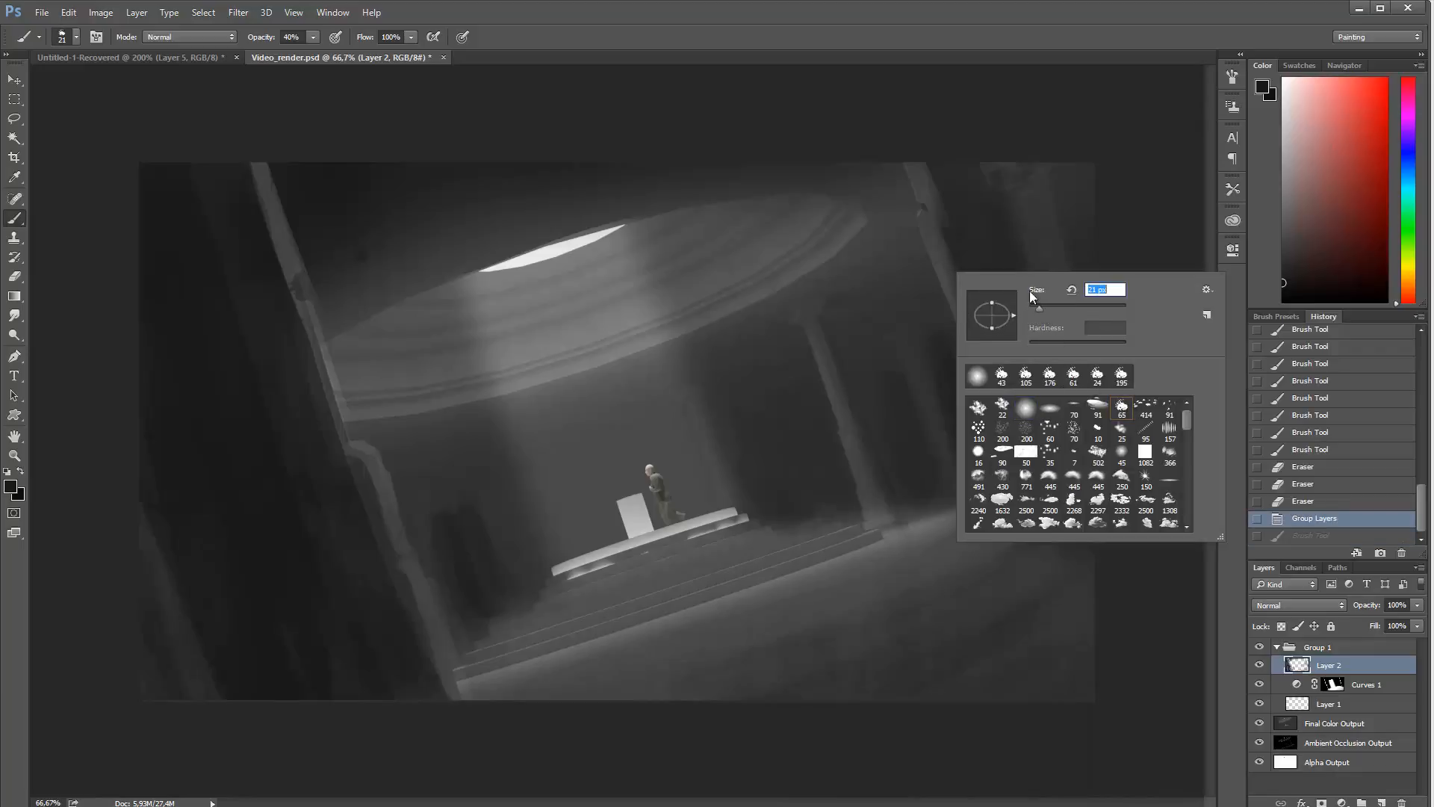
left_click(933, 207, "alt")
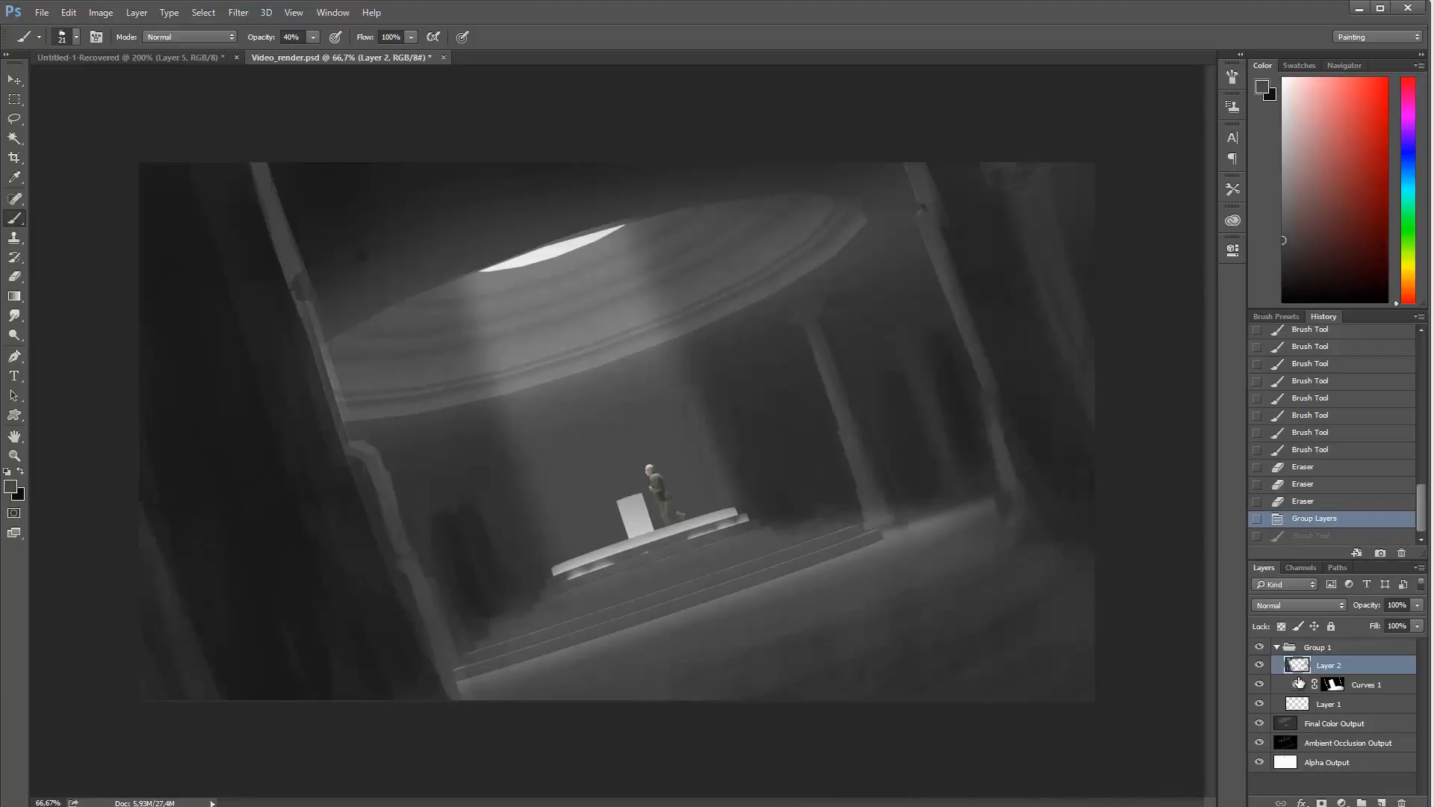
left_click(1381, 802)
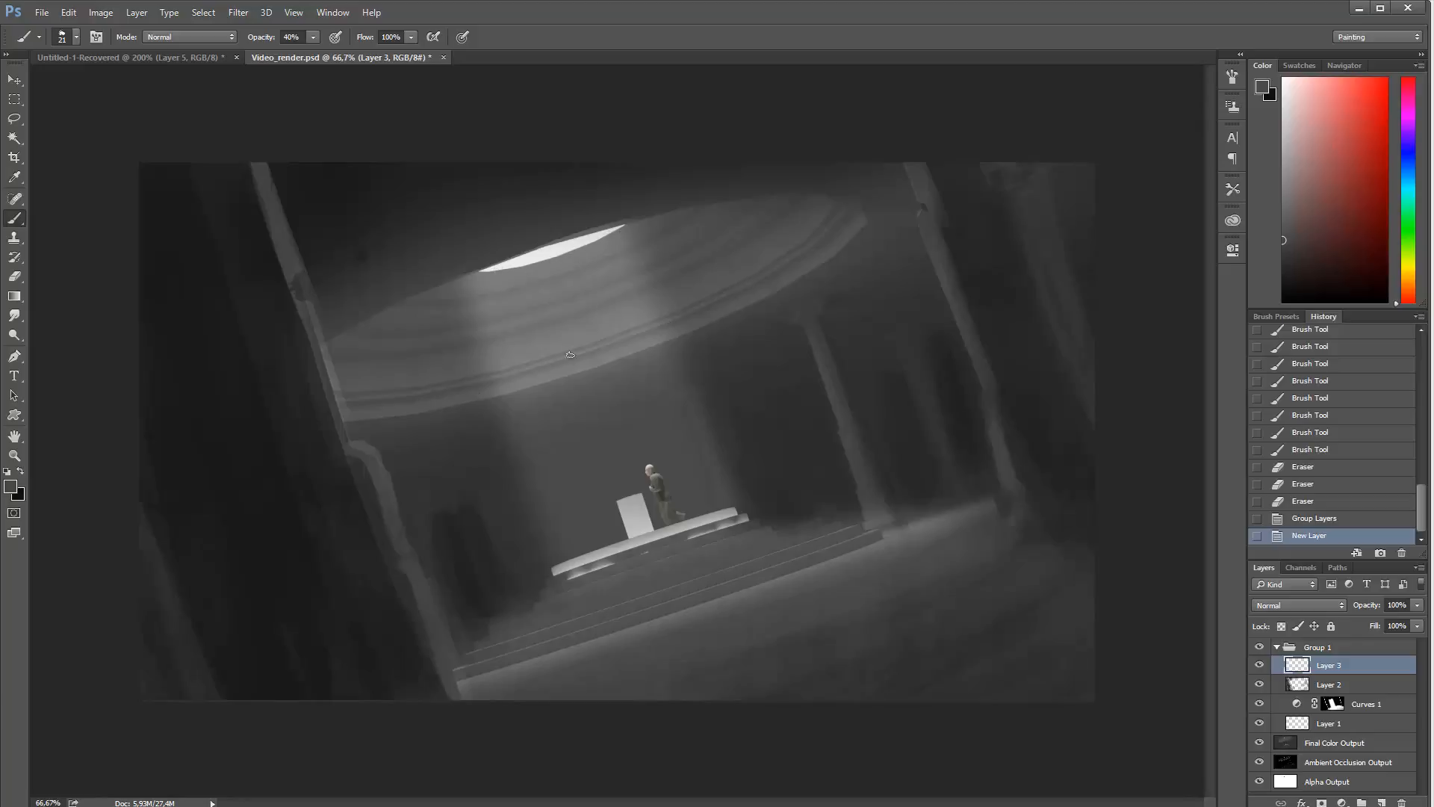
right_click(644, 511)
left_click_drag(732, 532, 747, 532)
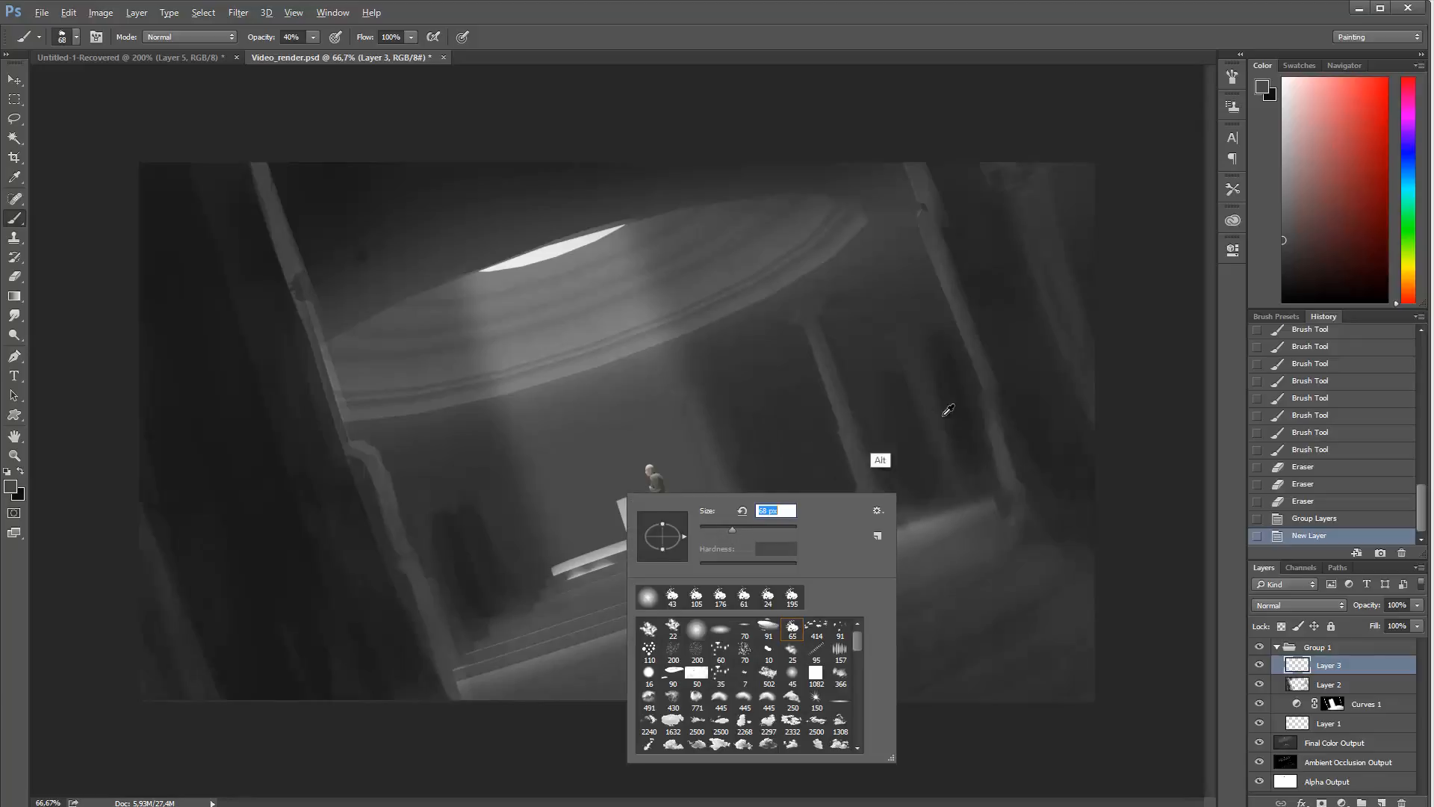
left_click(964, 400, "alt")
left_click_drag(521, 477, 527, 493)
left_click_drag(515, 485, 520, 494)
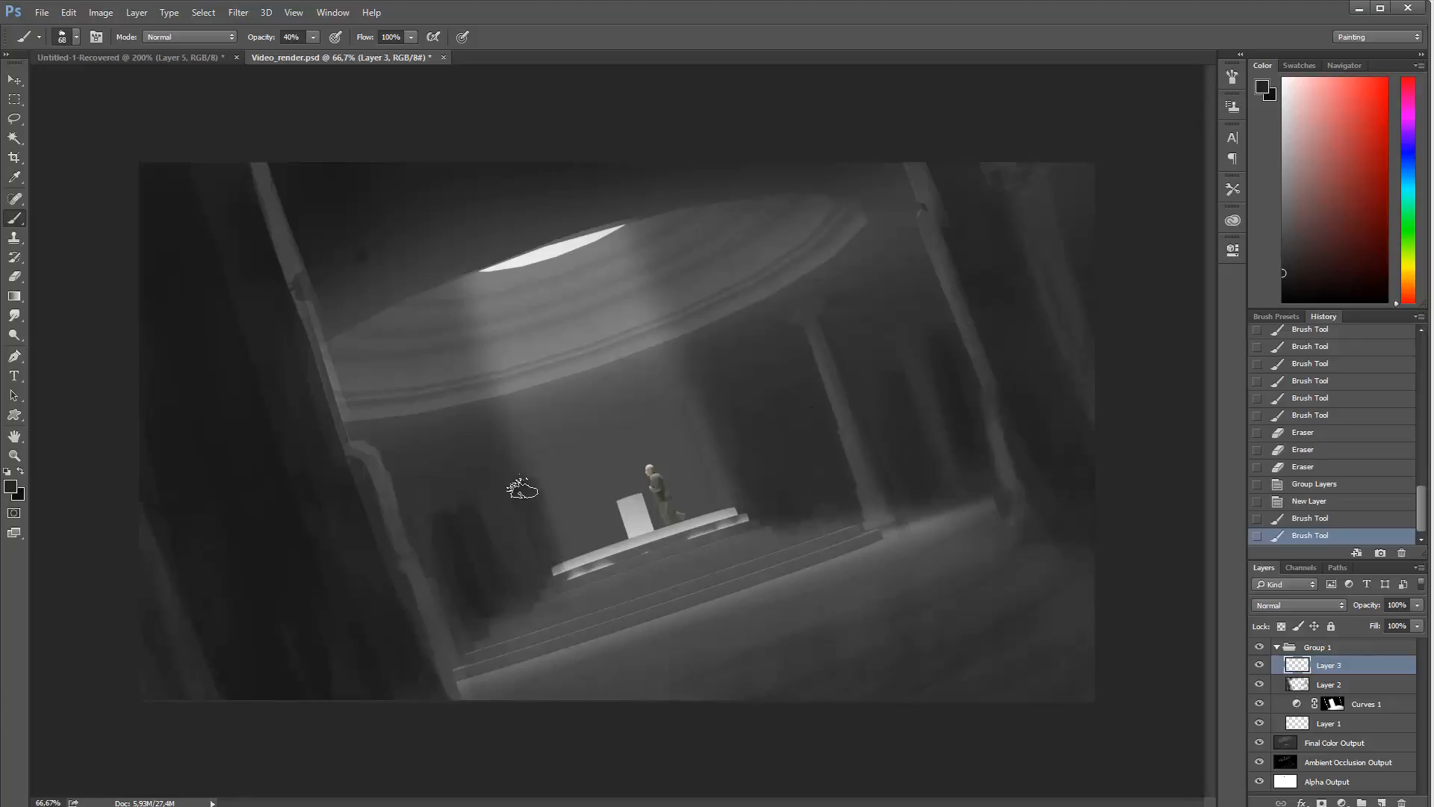
mouse_move(599, 470)
left_mouse_down()
mouse_move(636, 479)
mouse_move(632, 454)
mouse_move(661, 474)
left_mouse_up()
left_click(678, 476)
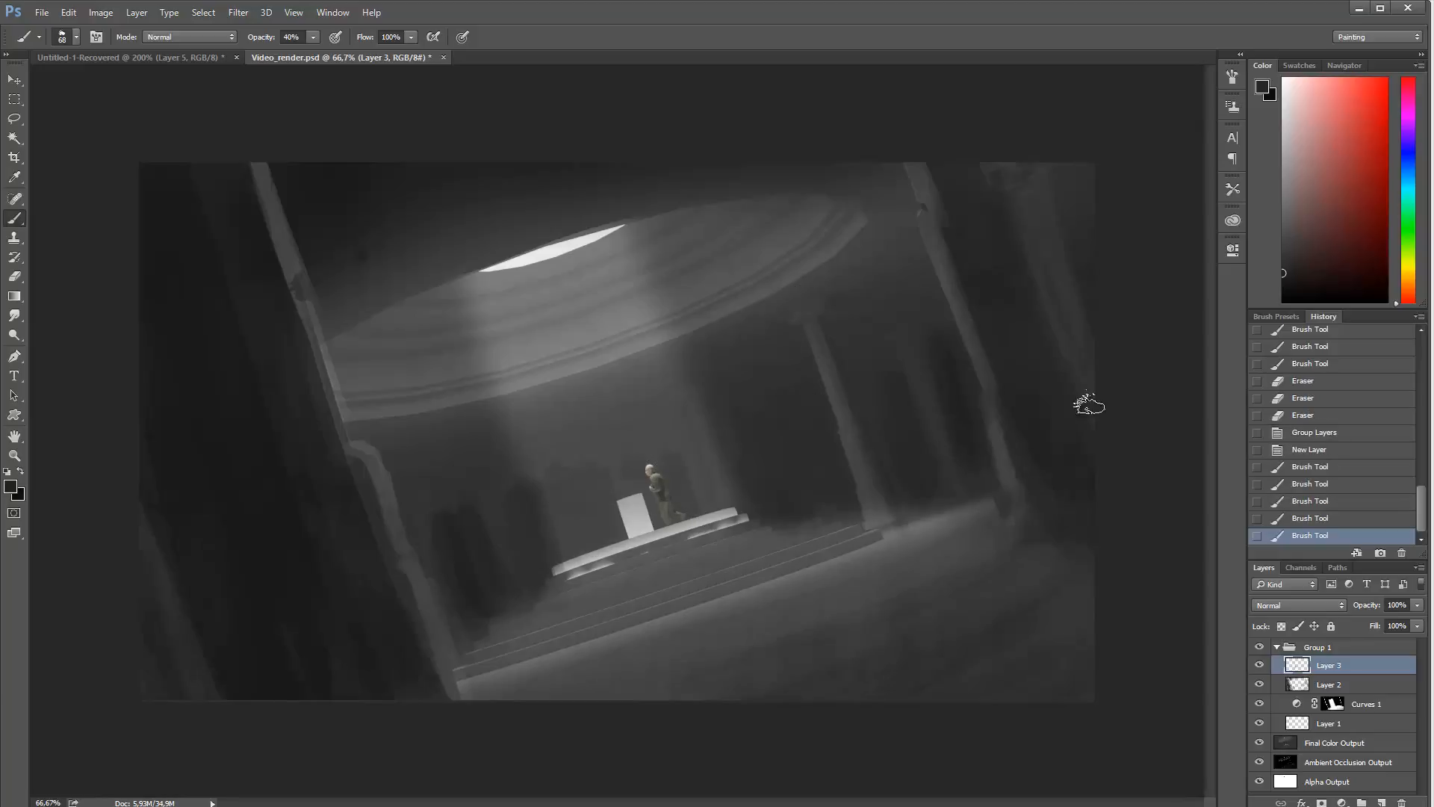
Step: Add a Curves adjustment layer above Layer 3 that darkens the whole image, and lower its opacity to 81%
left_click(1343, 803)
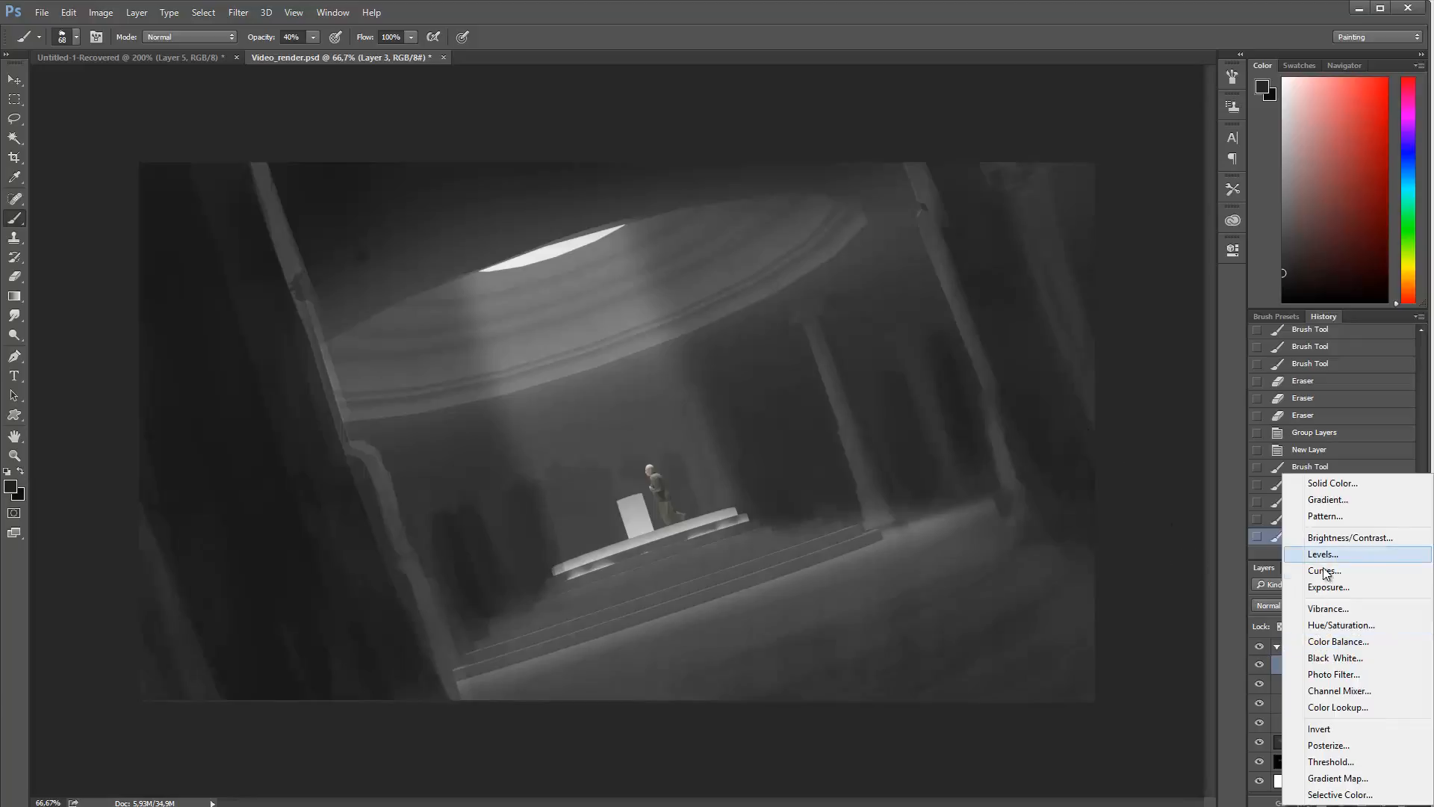
left_click(1332, 575)
left_click_drag(1151, 365, 1154, 378)
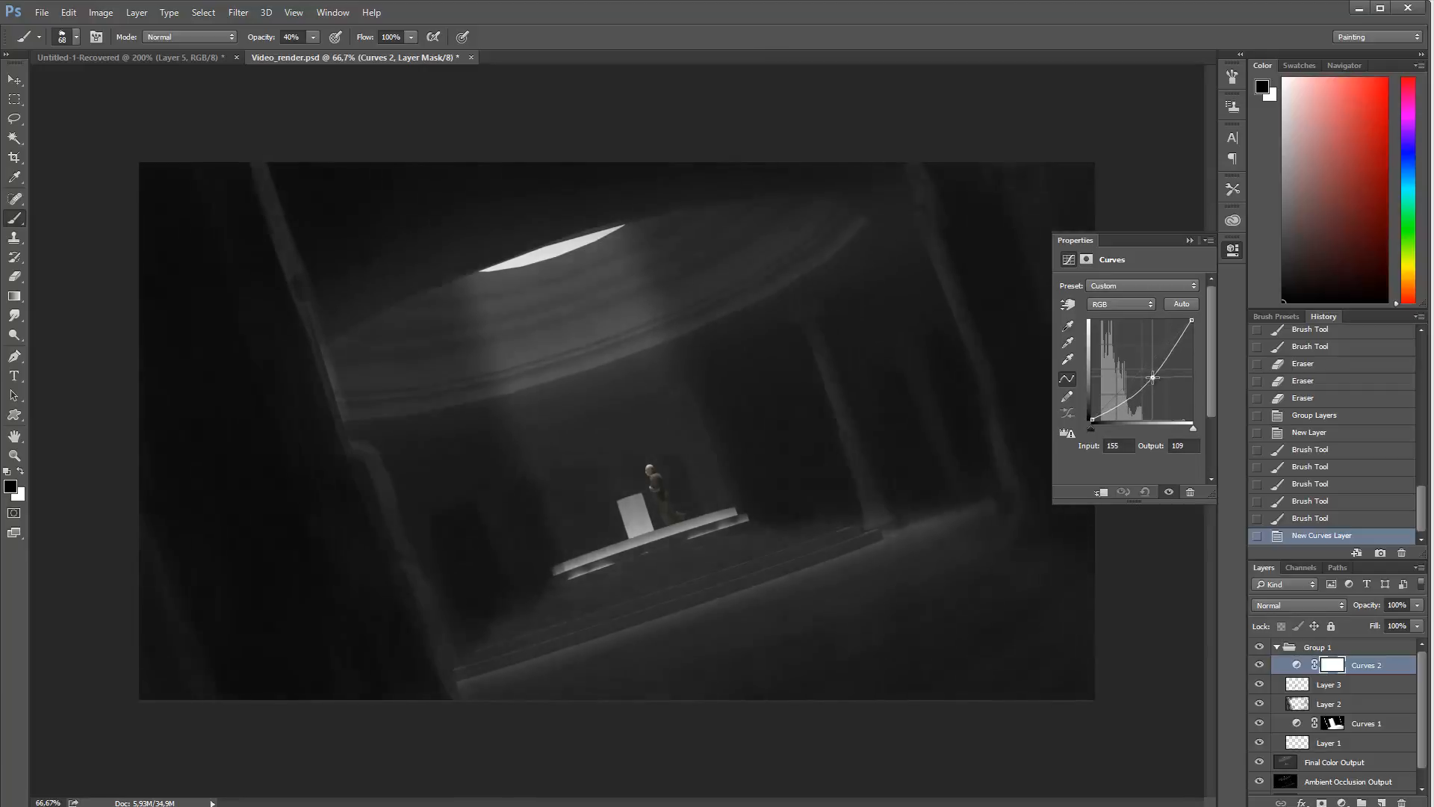
left_click_drag(1153, 377, 1154, 377)
left_click(1190, 240)
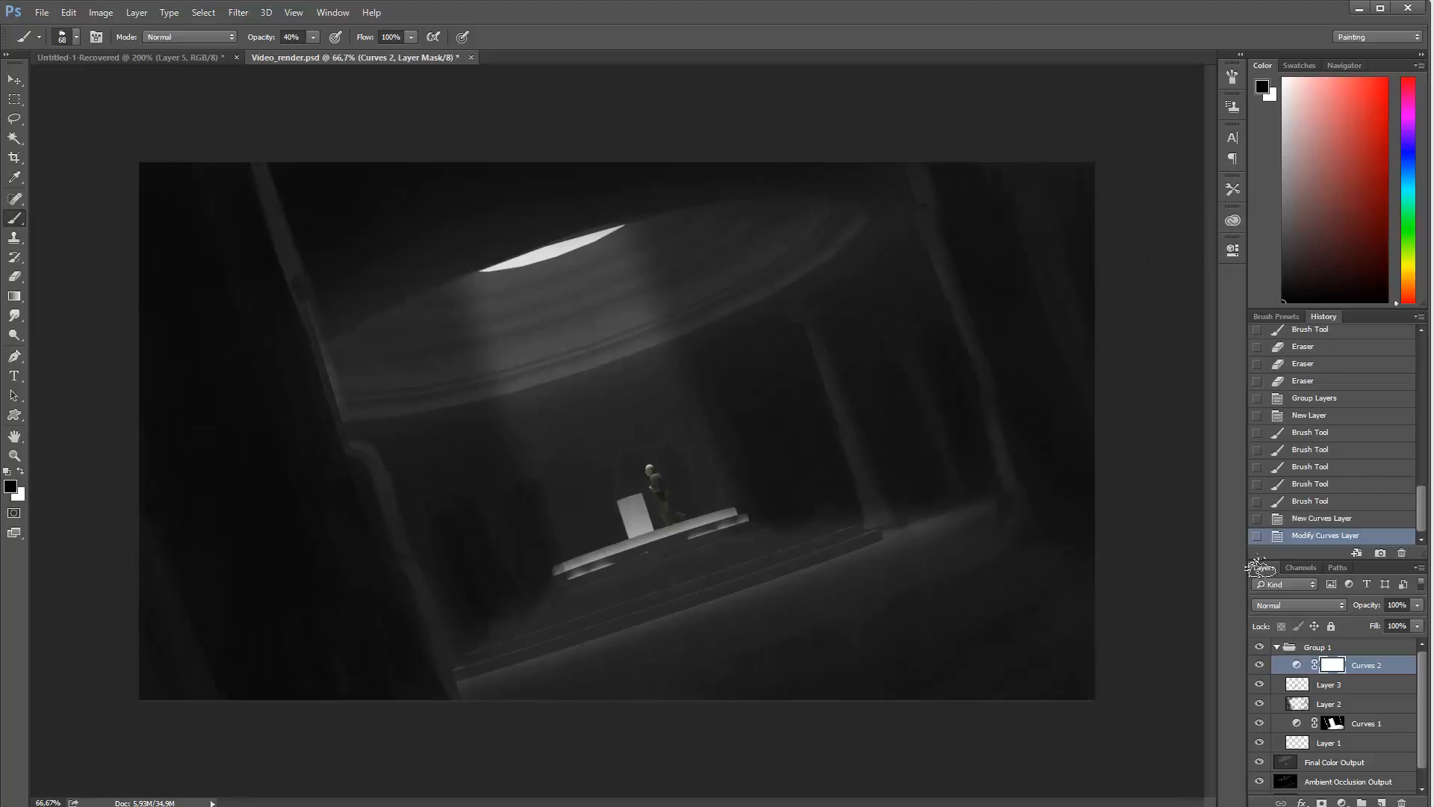
left_click(1405, 624)
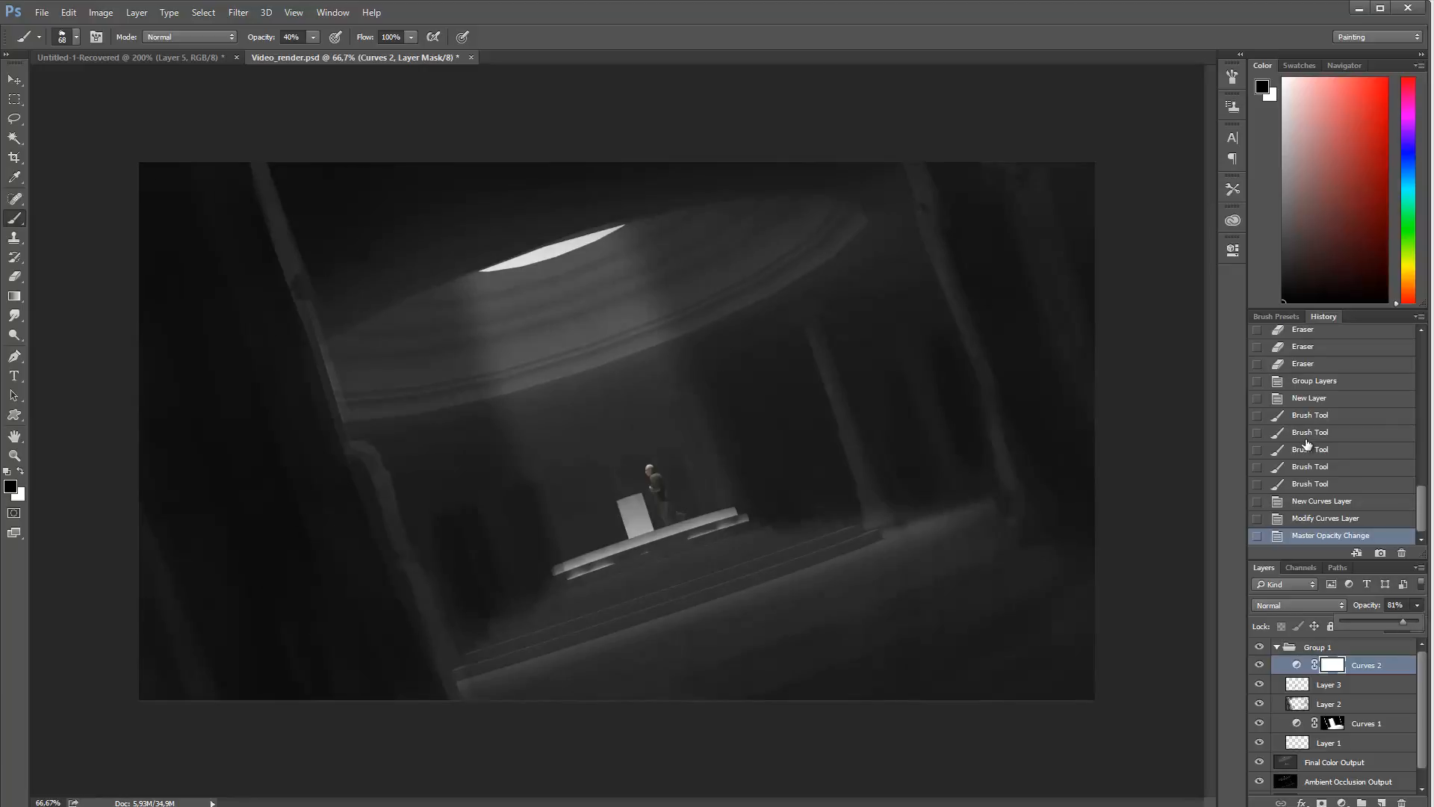
Step: On a new layer, paint a light grey glow around the ceiling opening with a 500 px soft brush, and enlarge the brush to 800 px
key("ctrl+shift+alt+n")
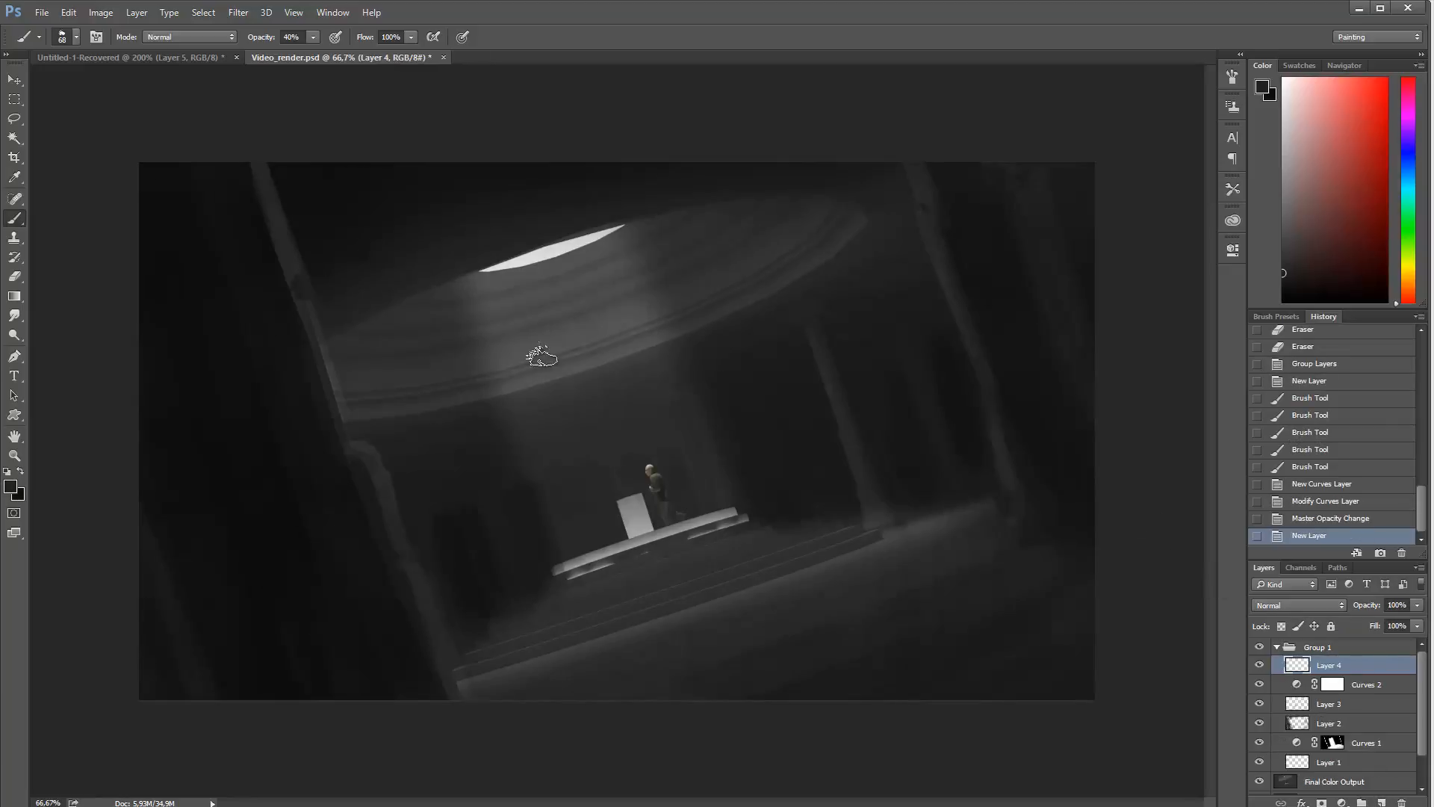
right_click(625, 370)
left_click(609, 426)
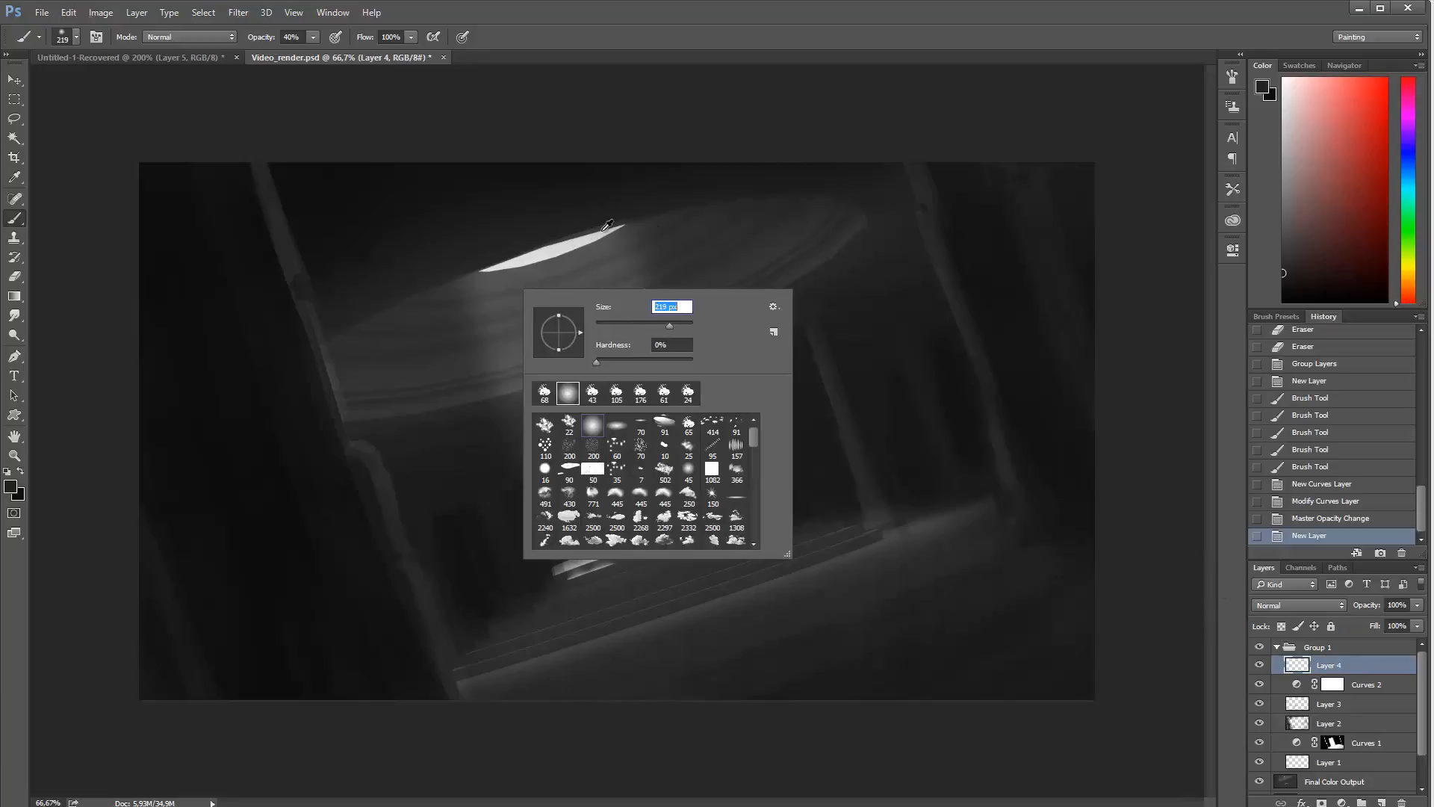
type("500")
key("Return")
key("x")
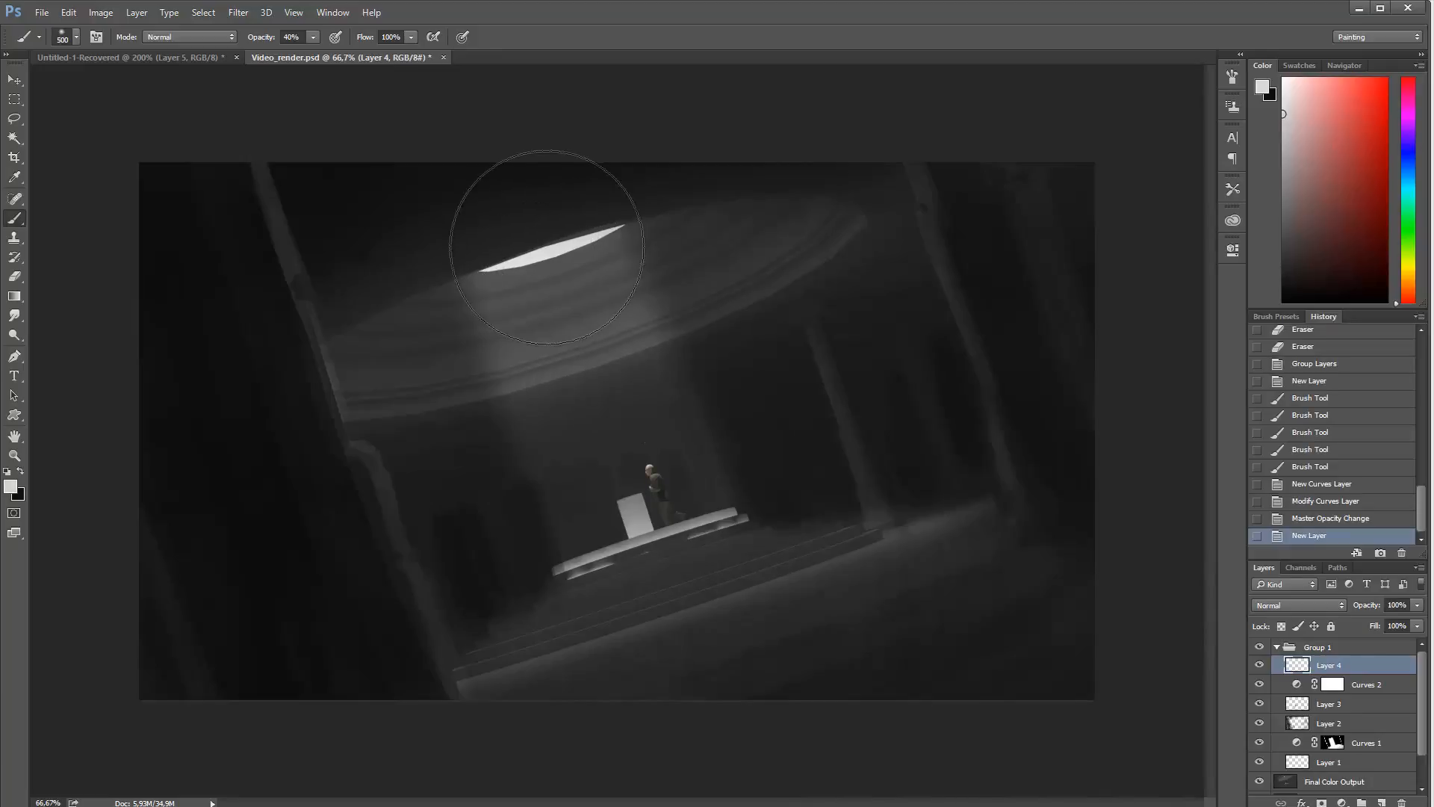
left_click(545, 245)
left_click(556, 261)
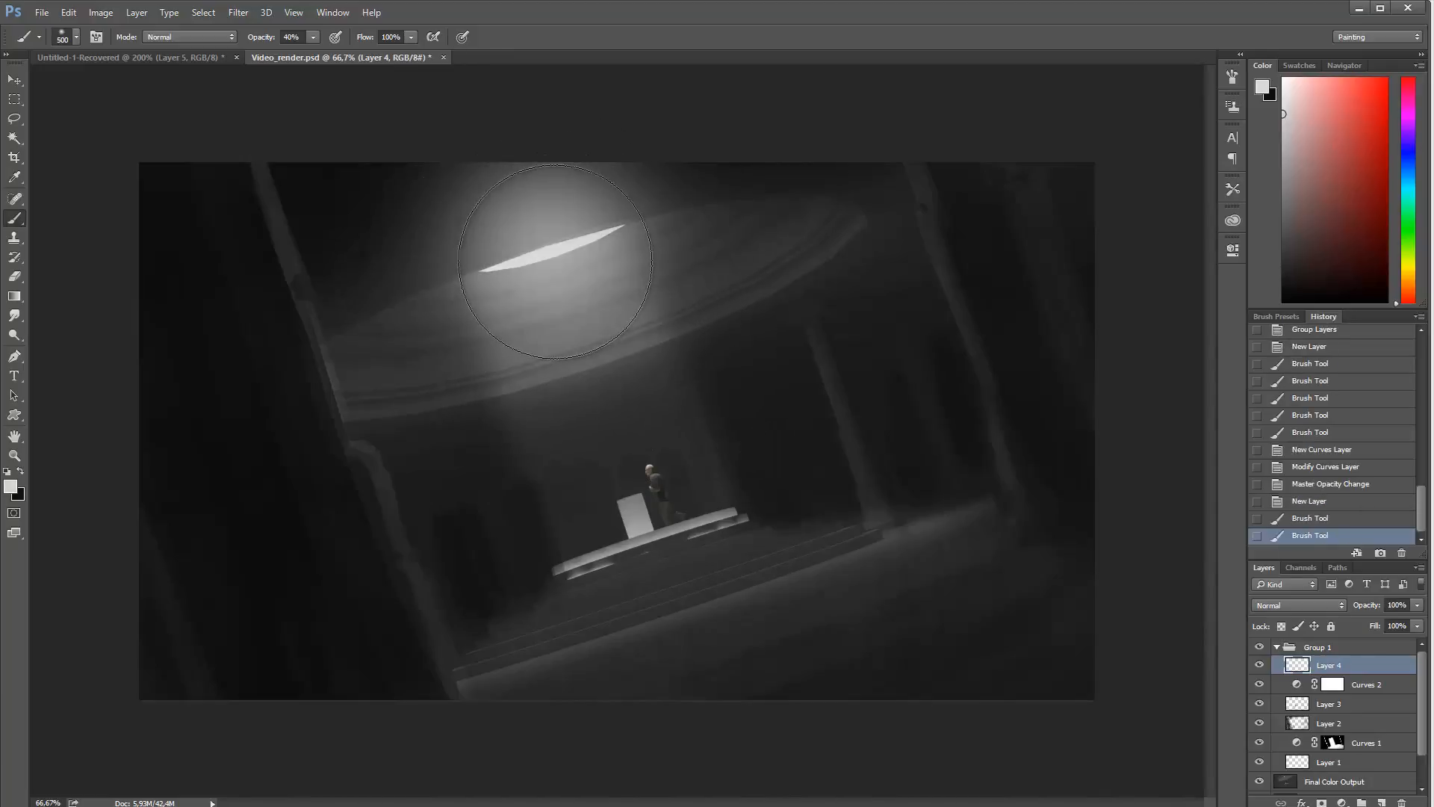
left_click(523, 254)
key("bracketright")
key("bracketright")
key("bracketright")
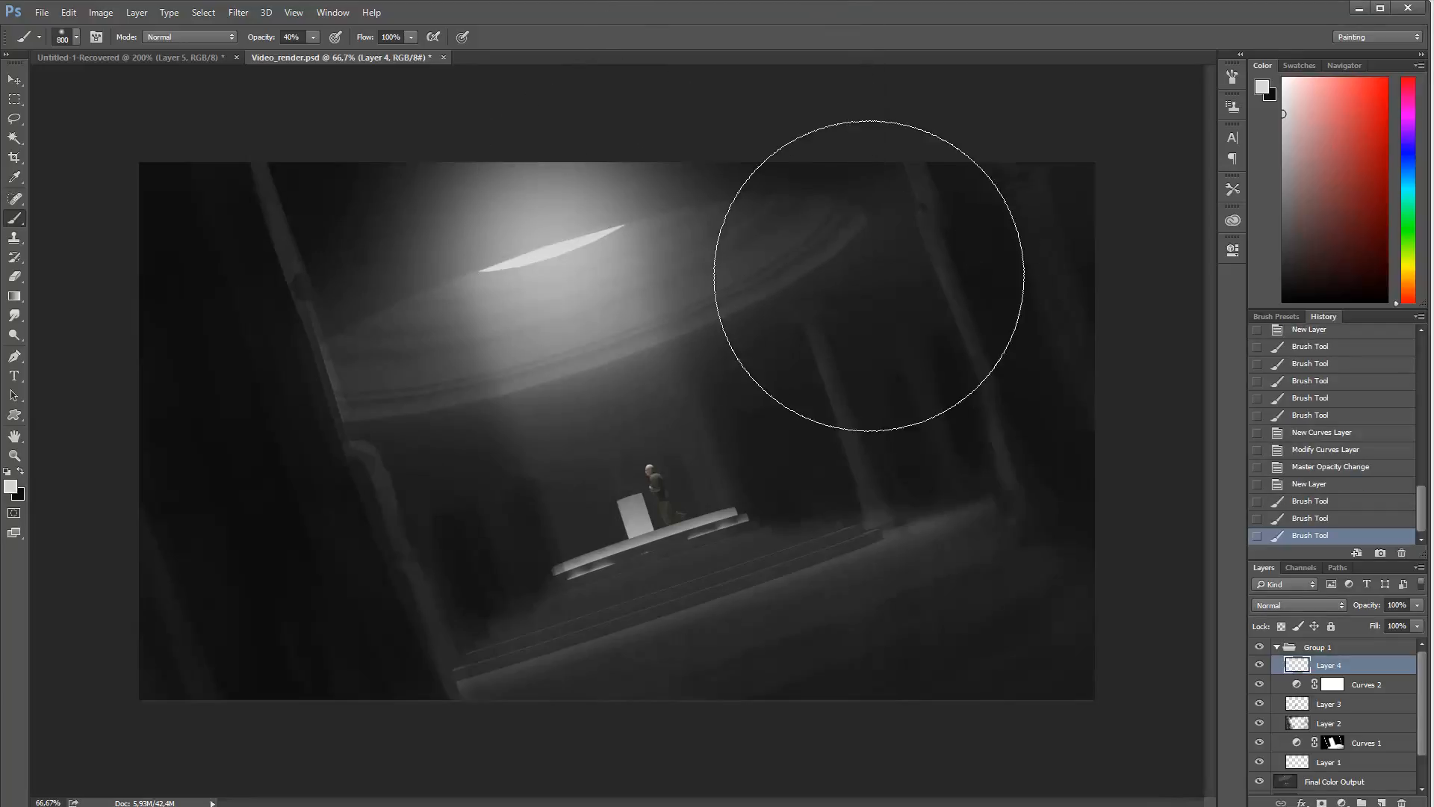
Step: Erase the glow over the standing figure with the 43 px textured eraser
key("e")
right_click(360, 293)
left_click_drag(650, 474, 672, 523)
Step: Erase the glow above the dome's upper rim and toward the left pillar with a 219 px soft eraser
right_click(450, 299)
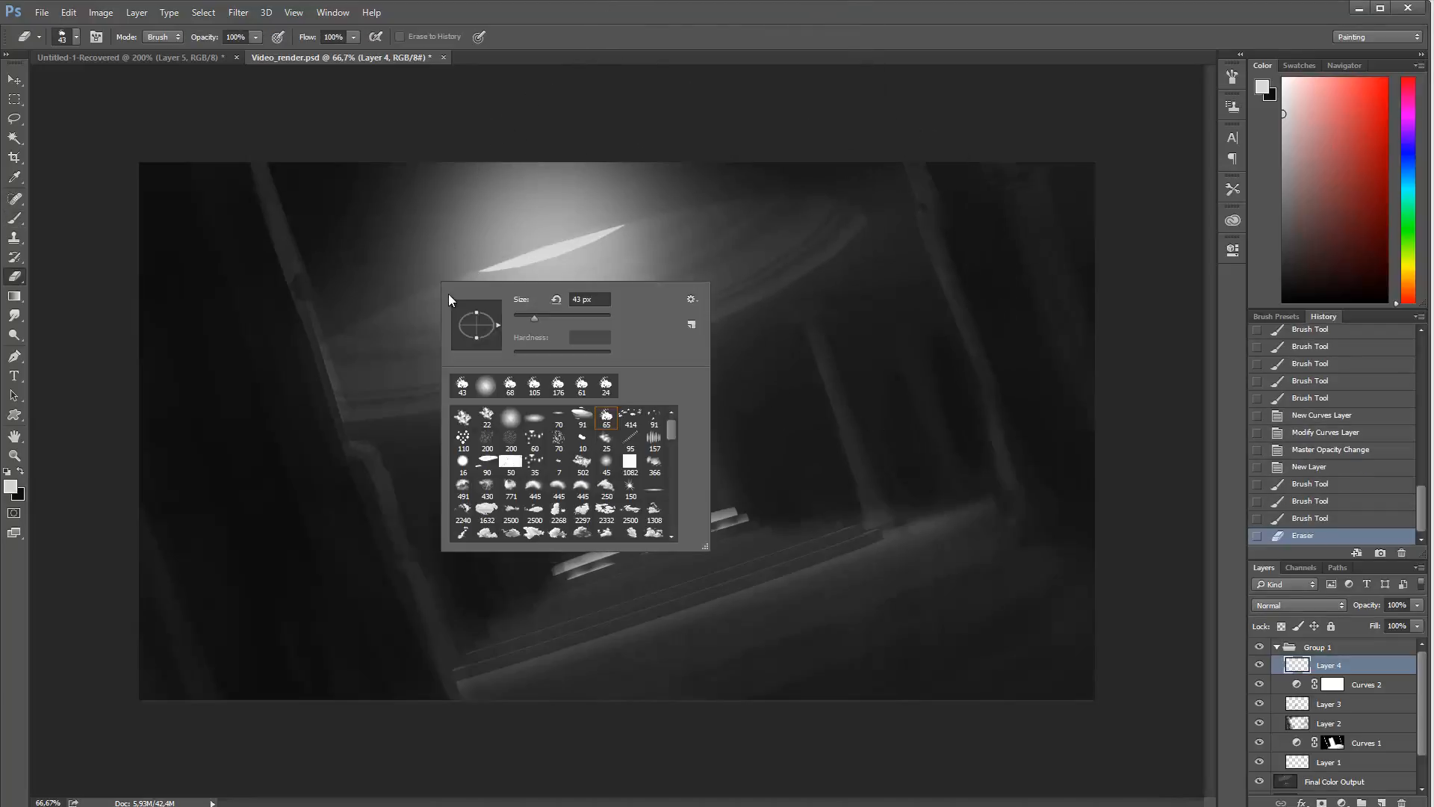
left_click(511, 420)
left_click(640, 160)
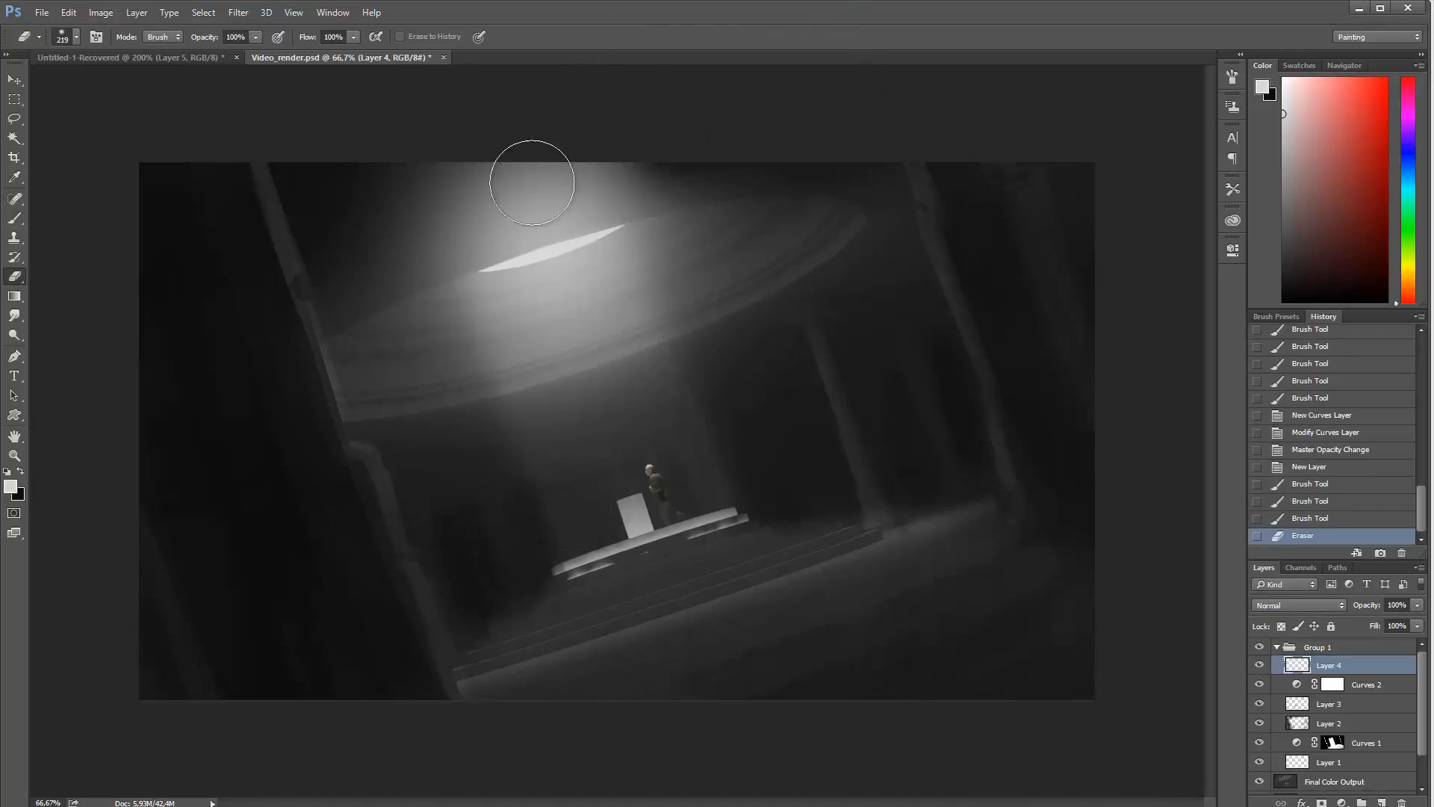
left_click_drag(529, 144, 511, 213)
left_click_drag(717, 175, 285, 294)
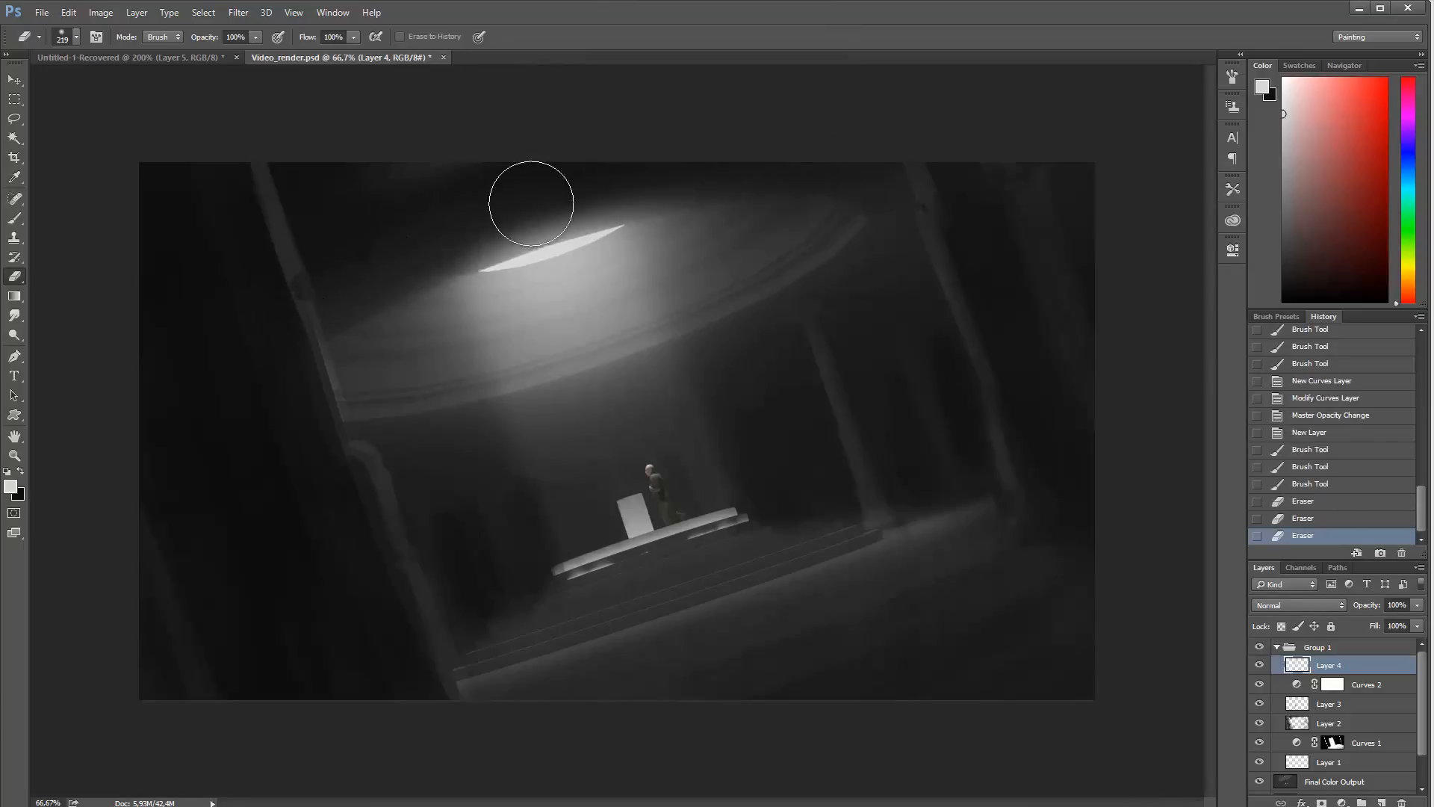
left_click_drag(534, 209, 658, 198)
left_click_drag(755, 150, 333, 249)
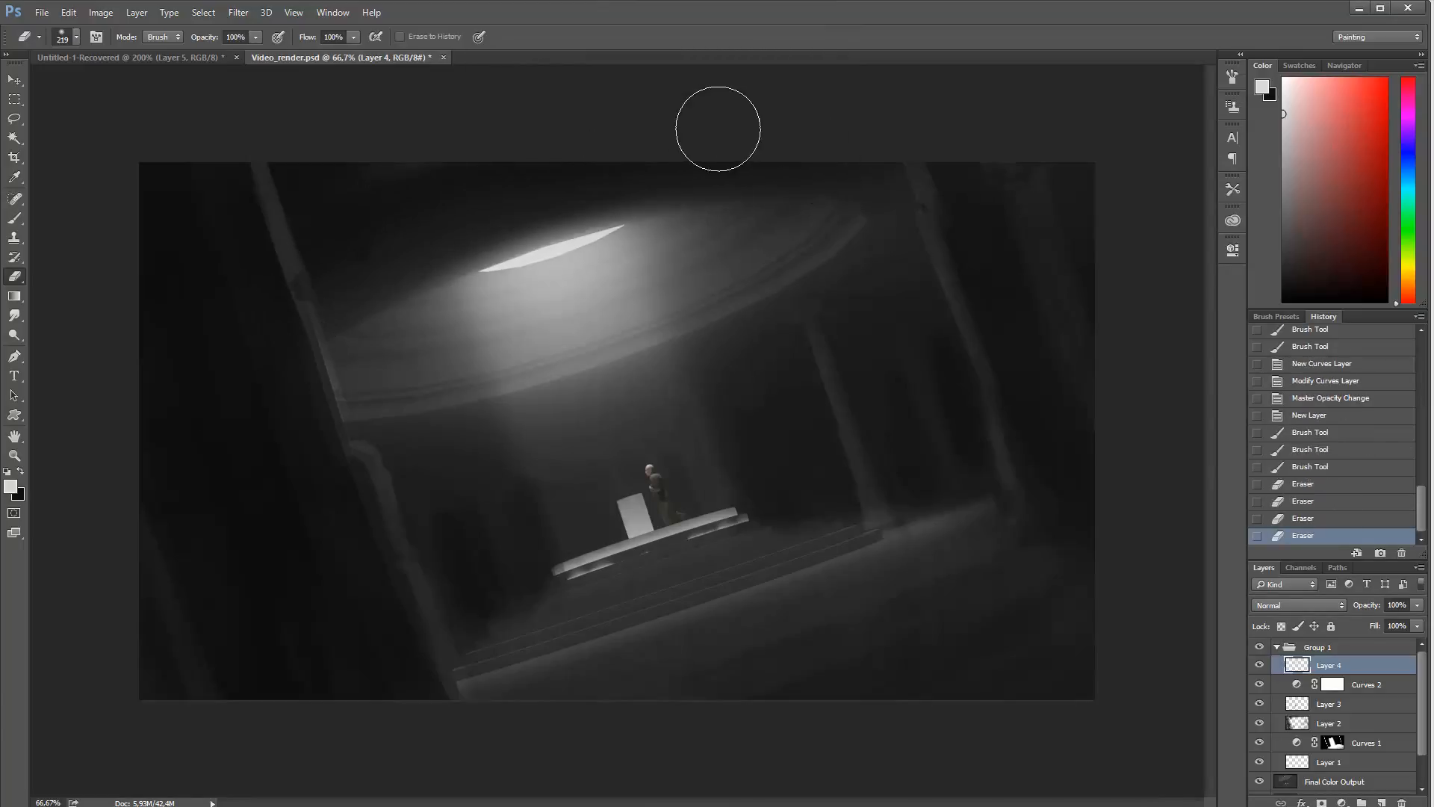
left_click_drag(327, 176, 158, 388)
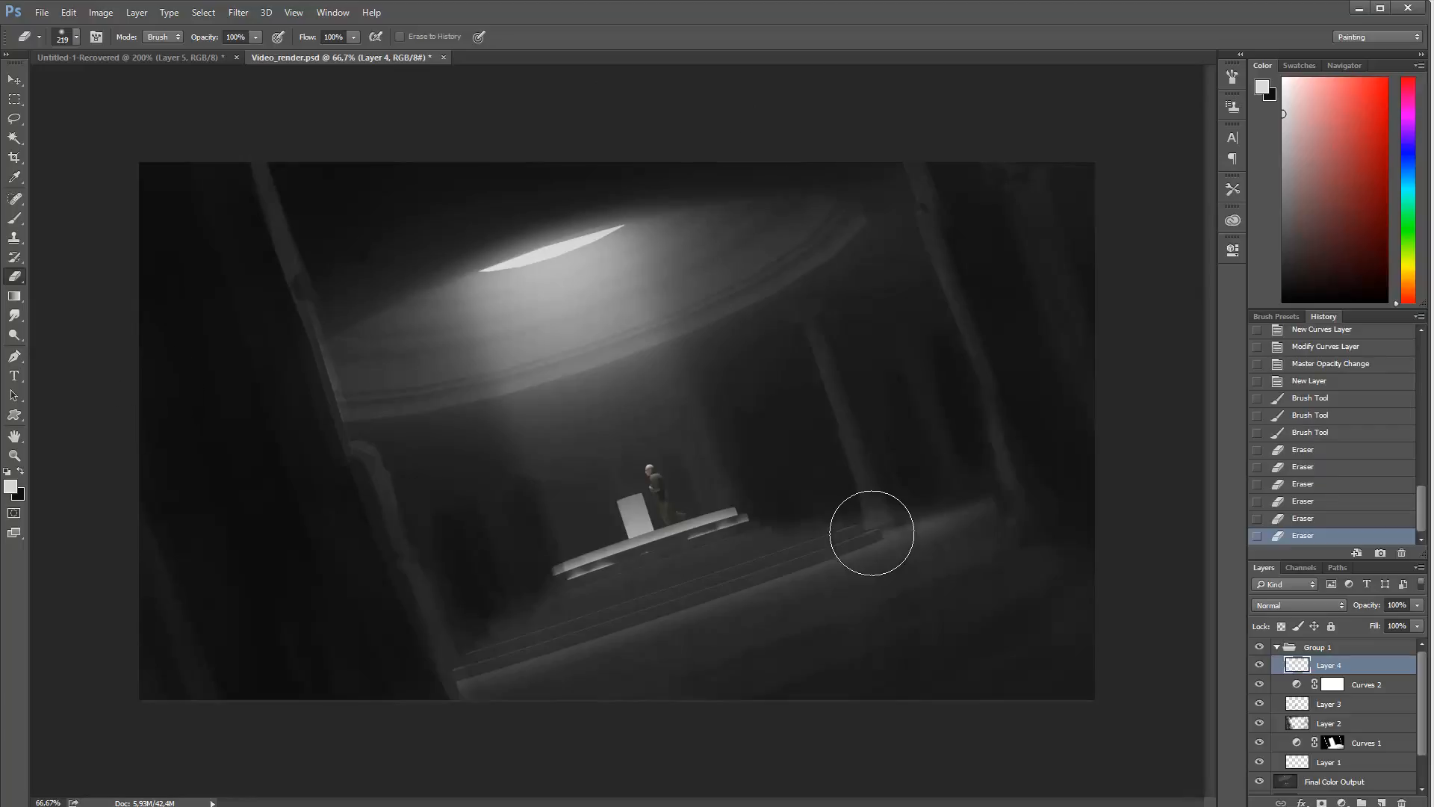
Step: With a 12 px textured brush at 40% opacity, dab a sampled dark grey onto the dome's right side
key("b")
right_click(651, 466)
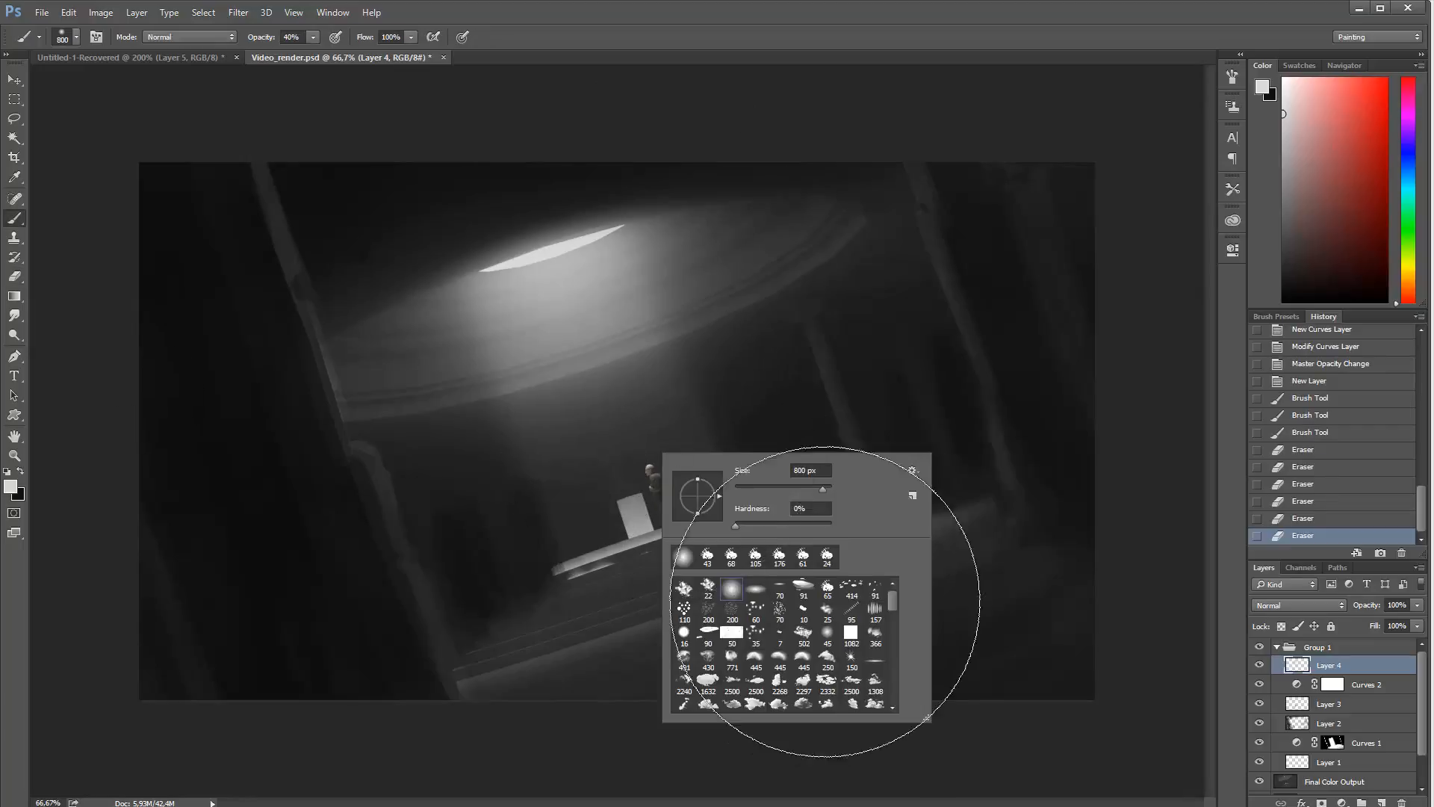
left_click_drag(743, 493, 739, 493)
left_click(719, 412)
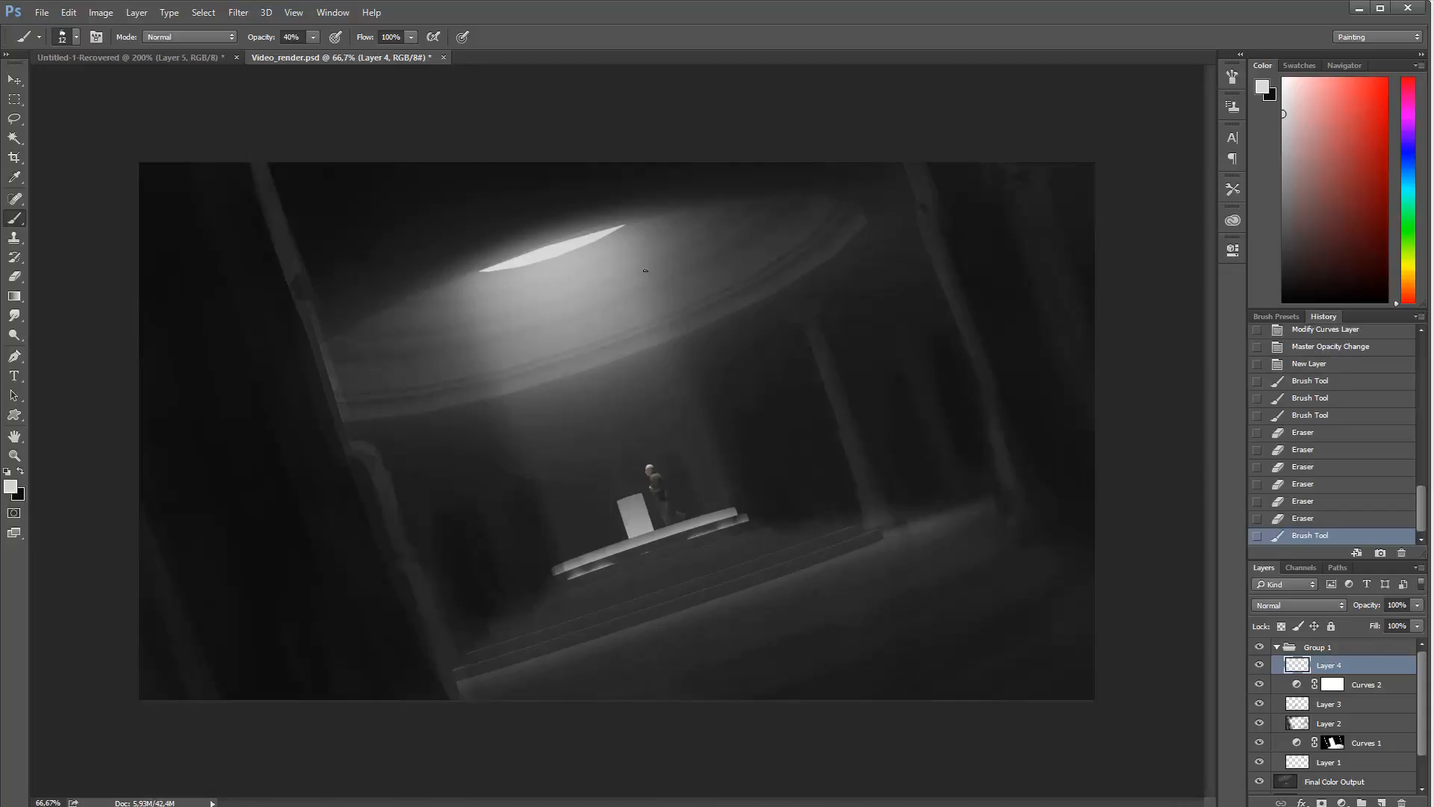
left_click(803, 256, "alt")
left_click(777, 247)
left_click(756, 258)
left_click(780, 277)
Step: Raise the brush opacity to 100% and paint dark marks across the dome's right rim with the sampled dark grey
key("0")
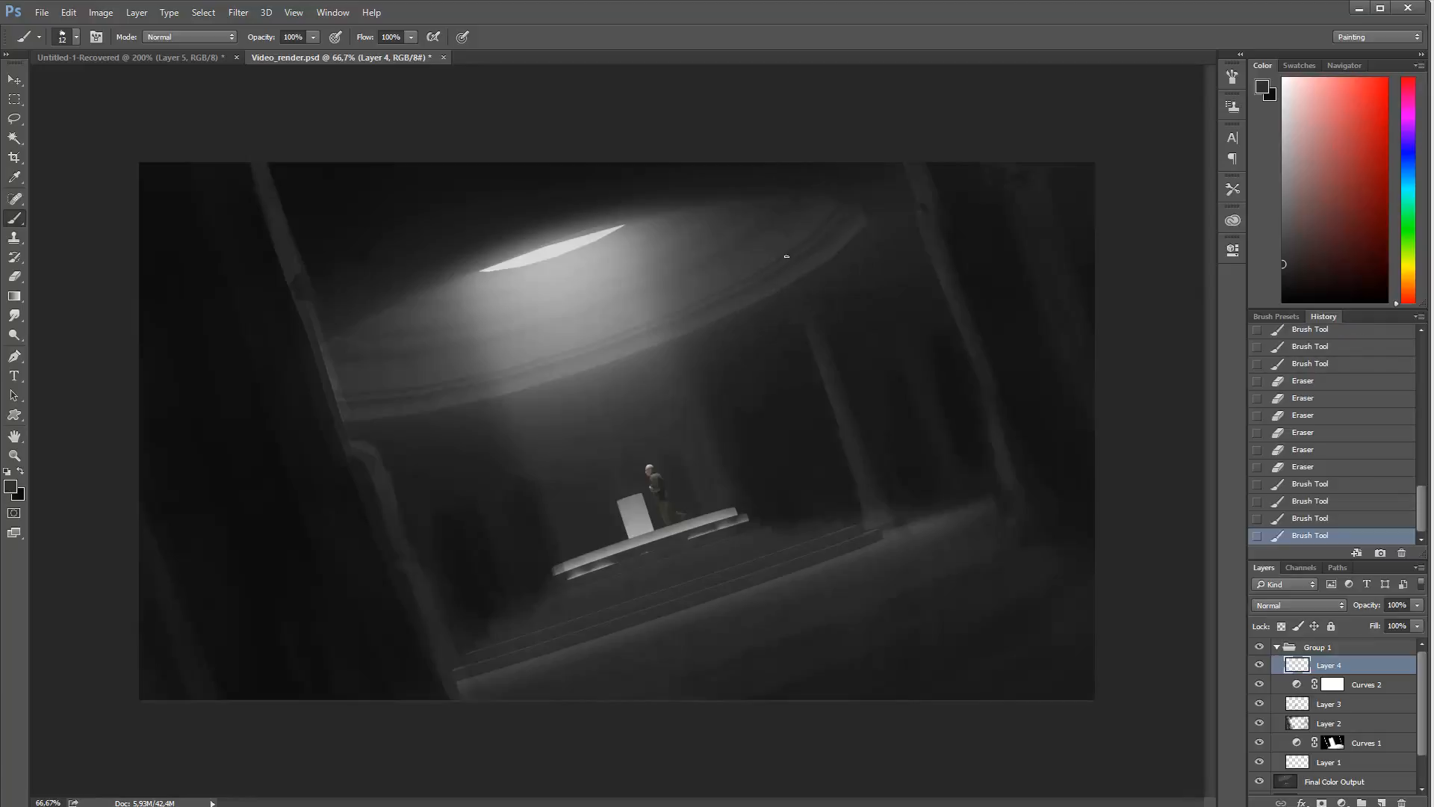
left_click(783, 230)
left_click(778, 222)
left_click(779, 224)
left_click(778, 224)
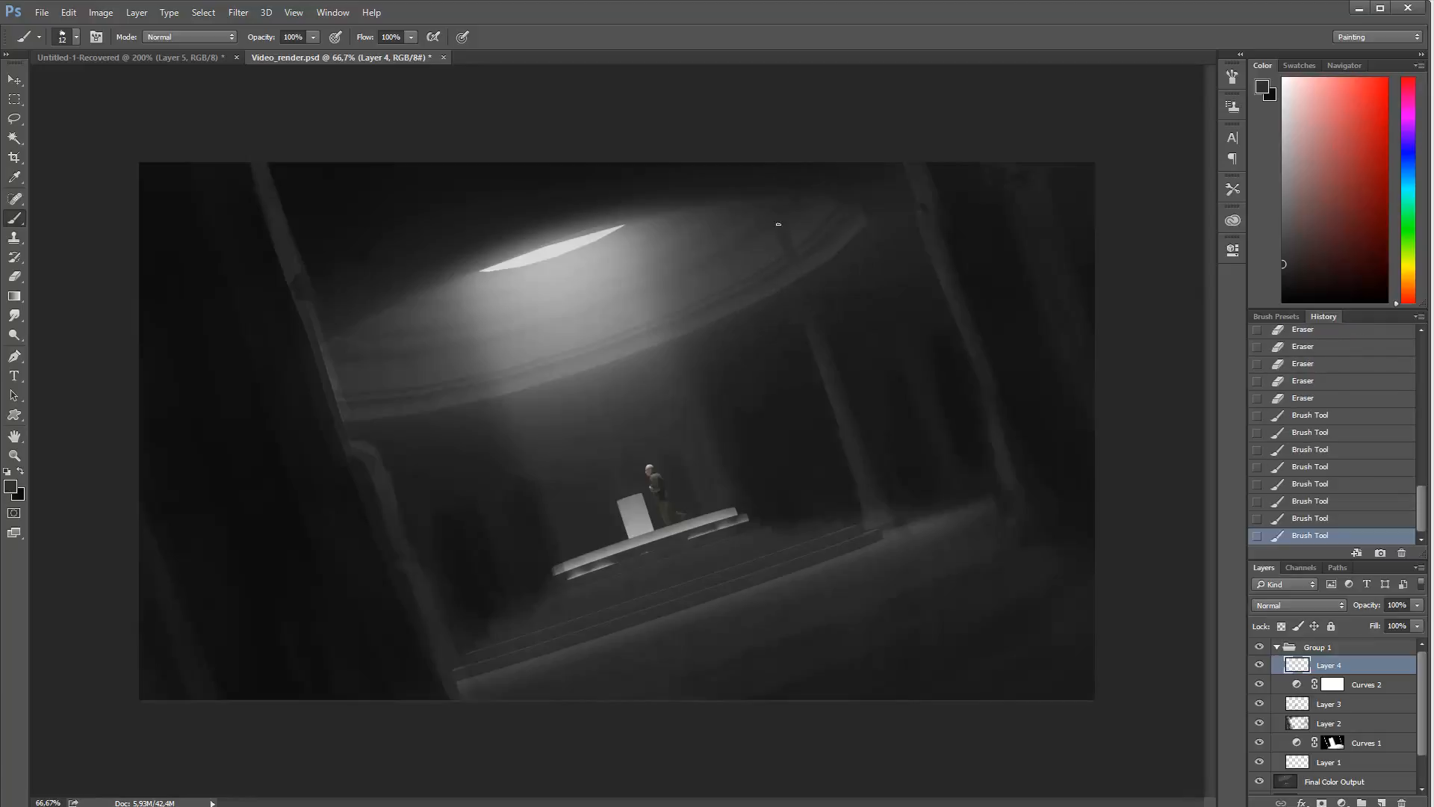
left_click(807, 273, "alt")
left_click(800, 268)
Step: Sample a lighter grey beside the ceiling opening and paint a light patch on the dome's right side at 30% opacity
left_click(639, 237, "alt")
key("3")
key("ctrl+z")
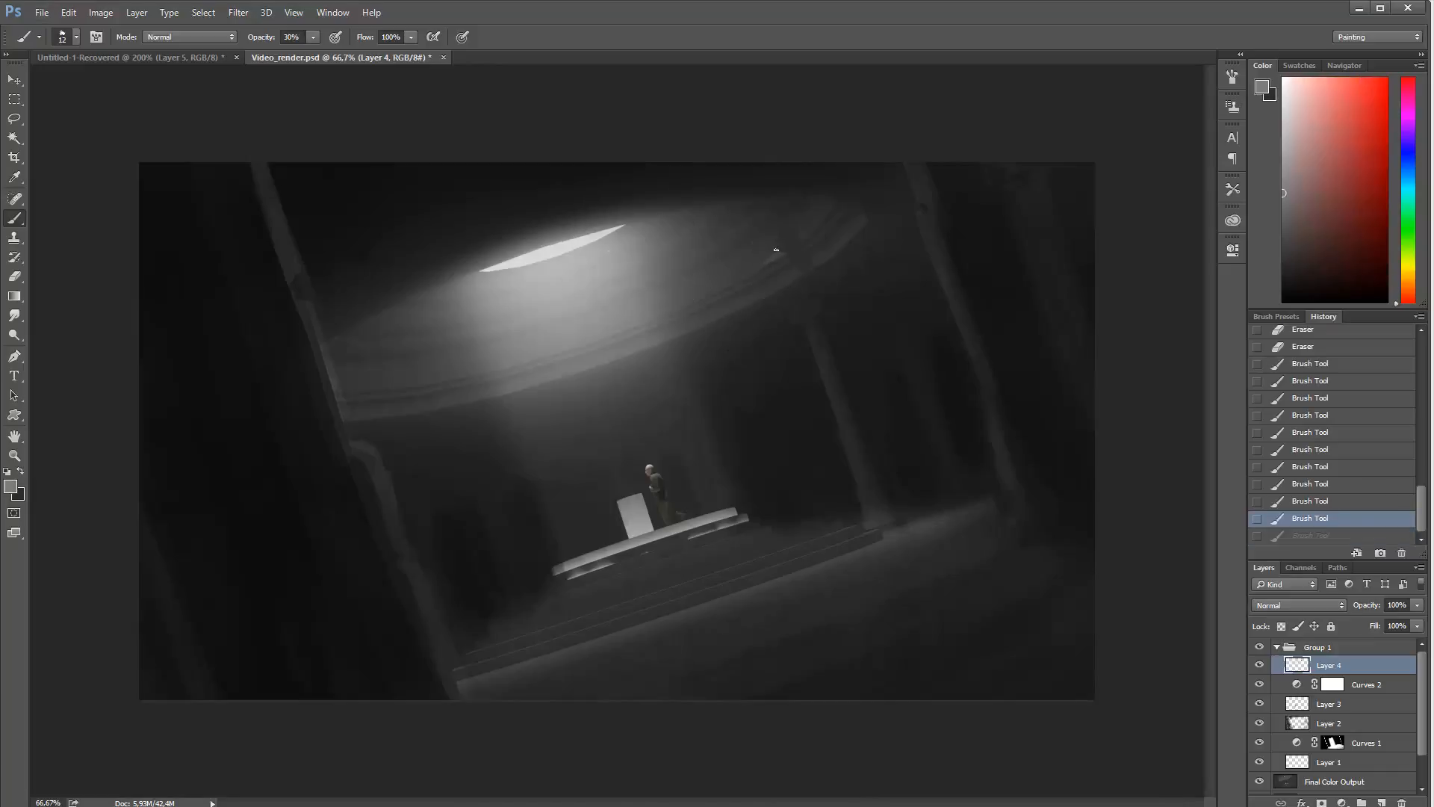
left_click_drag(770, 243, 774, 269)
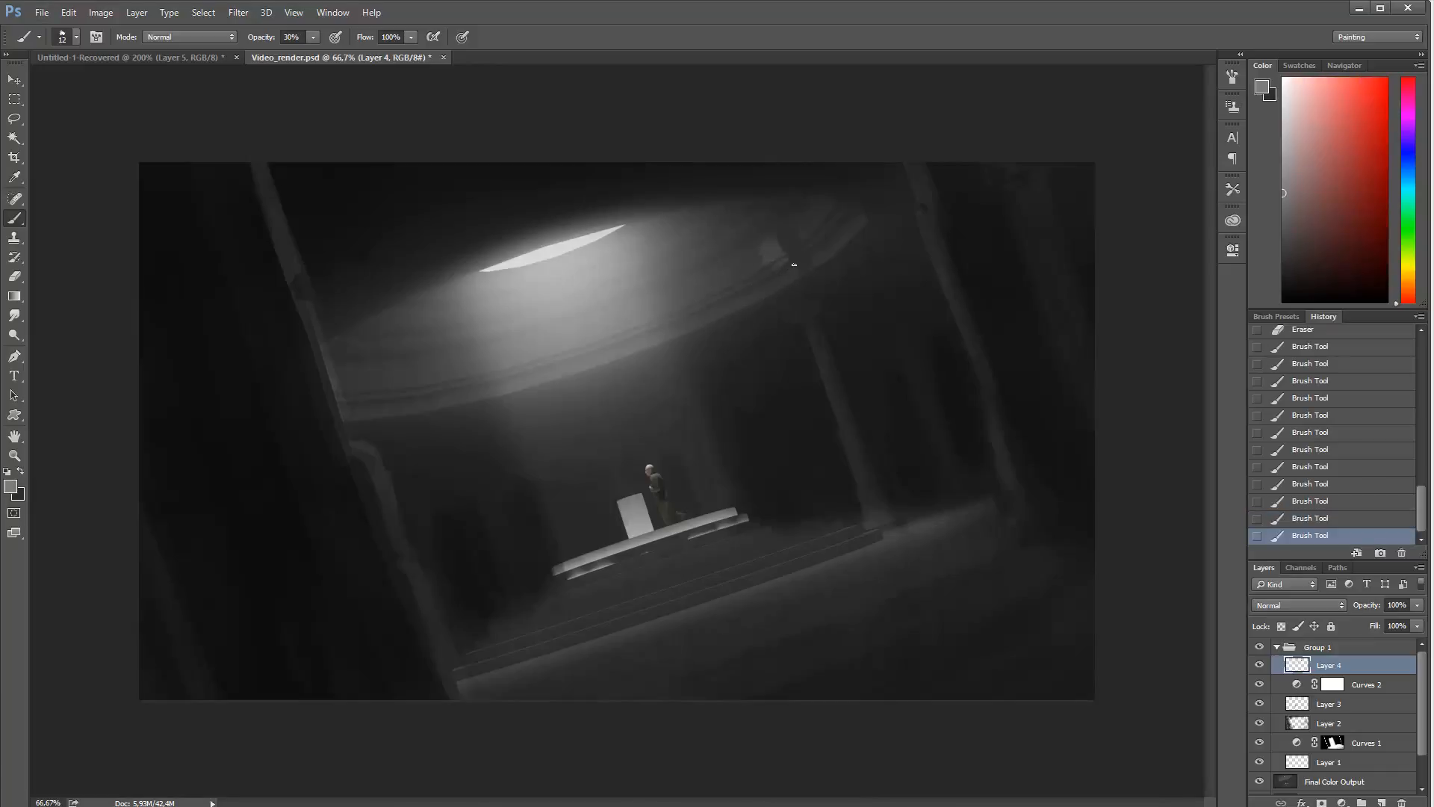
Step: Paint broken panel details around the light patch and right rim at 60% opacity, undoing the unwanted strokes
left_click(842, 243, "alt")
left_click_drag(811, 228, 805, 211)
key("ctrl+z")
key("6")
key("ctrl+z")
left_click(775, 283, "alt")
key("5")
key("ctrl+z")
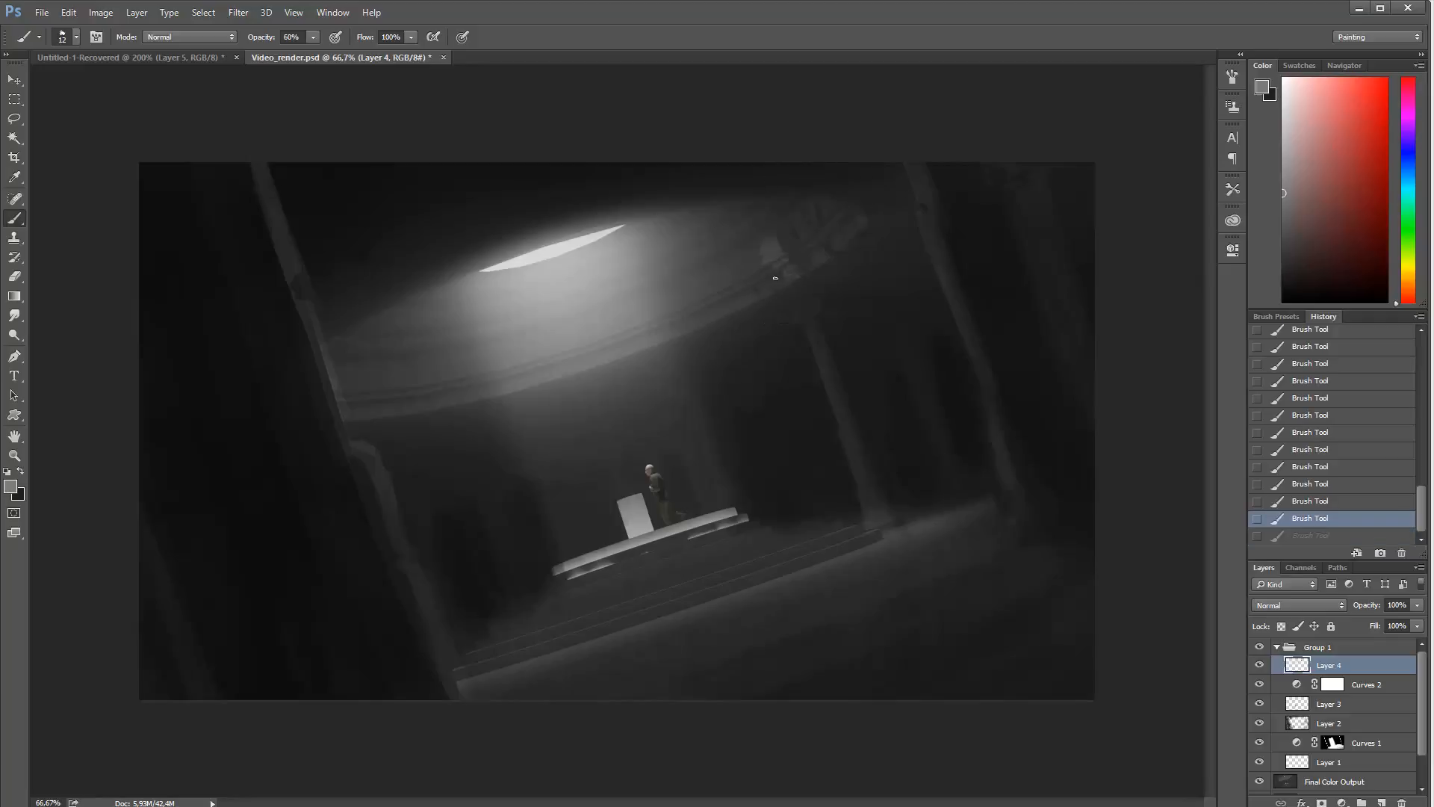
Step: With the textured brush set to 21 px and 50% opacity, extend the panel details down along the dome's lower right rim
left_click(768, 290)
right_click(768, 290)
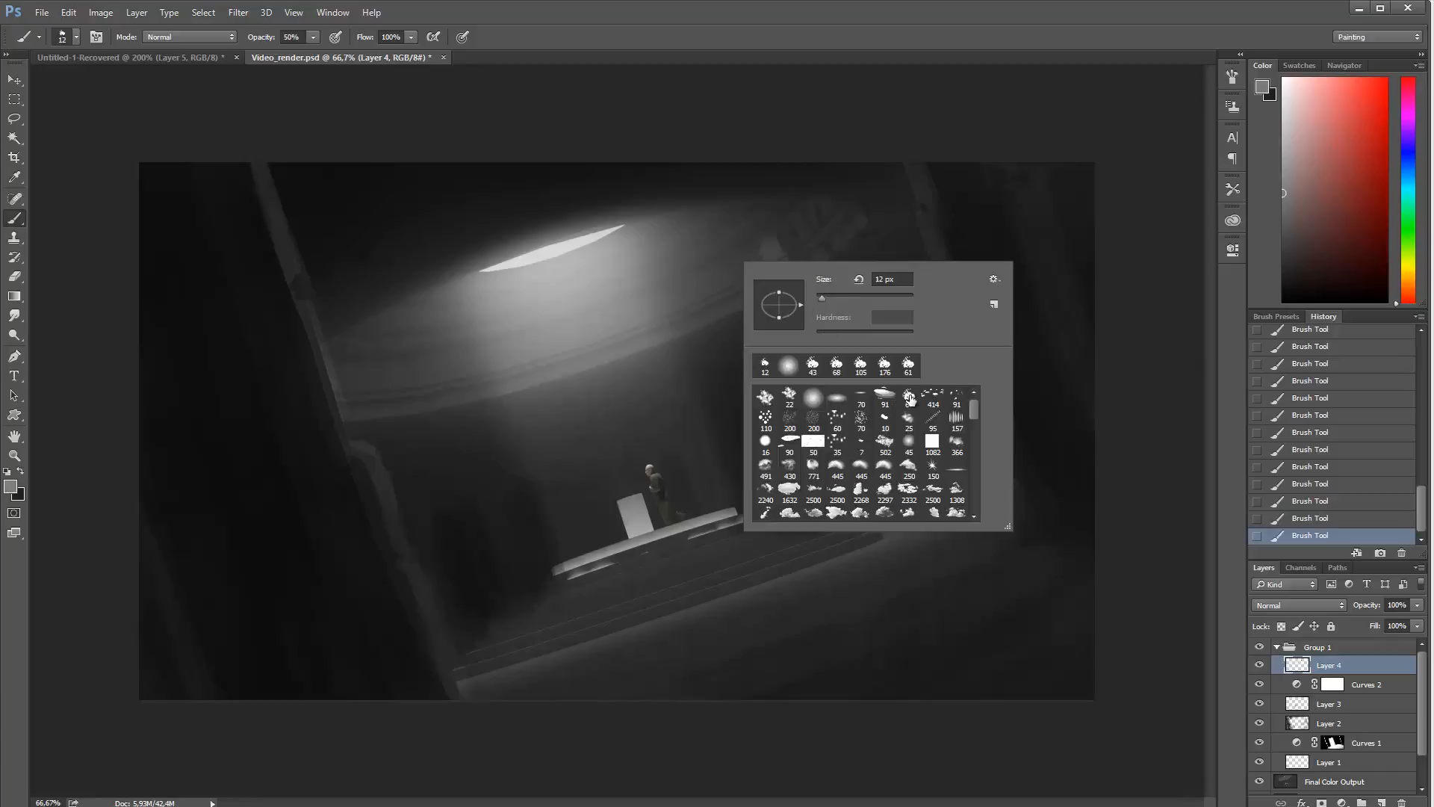
left_click(909, 396)
left_click(827, 295)
key("Return")
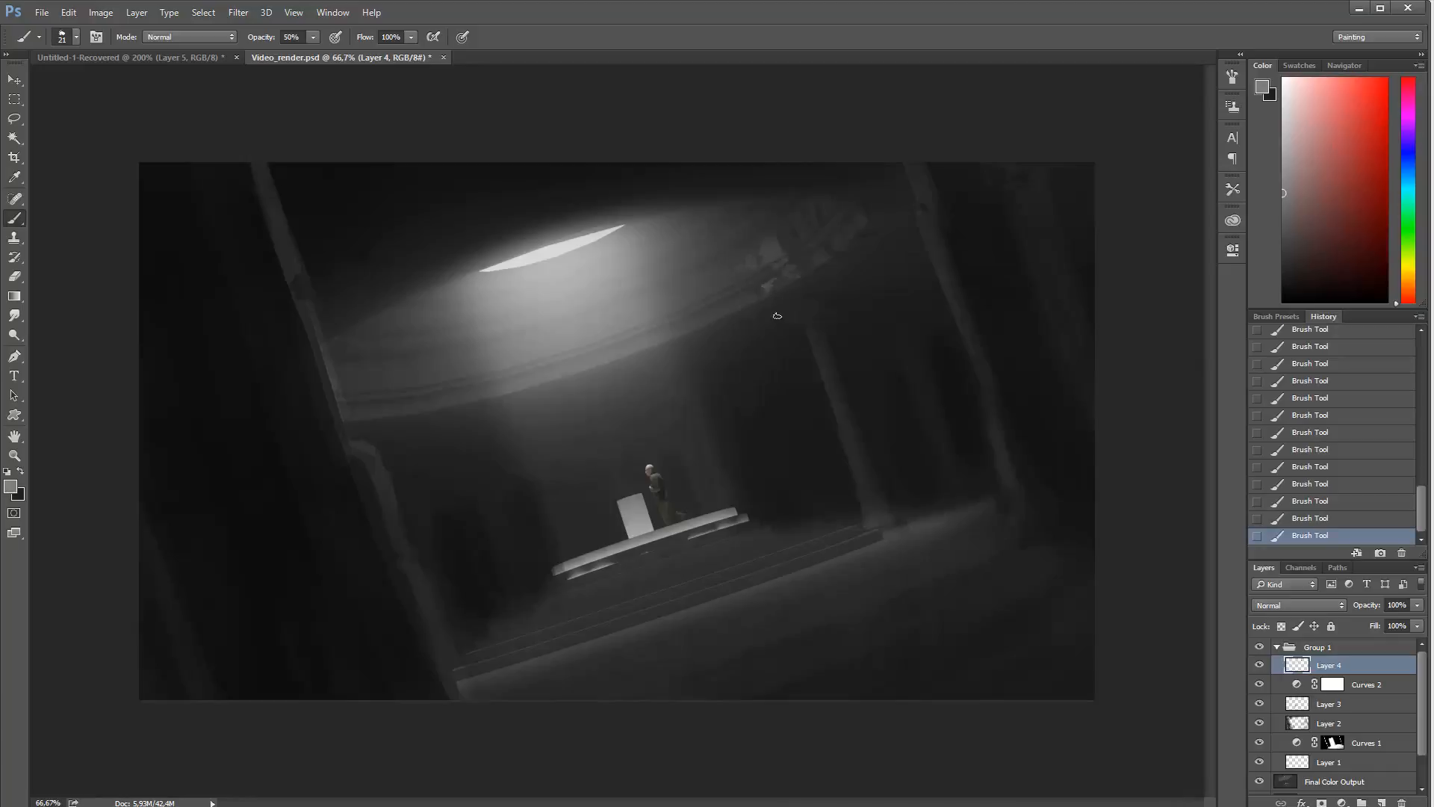
left_click(787, 269, "alt")
mouse_move(750, 286)
left_mouse_down()
mouse_move(722, 317)
mouse_move(726, 261)
mouse_move(702, 334)
mouse_move(697, 303)
mouse_move(732, 297)
mouse_move(691, 286)
mouse_move(721, 312)
mouse_move(741, 276)
mouse_move(735, 309)
mouse_move(689, 318)
left_mouse_up()
Step: Paint a dark curved band on the dome's upper right, alternating between the dark and light greys
key("x")
key("x")
key("x")
left_click_drag(754, 222, 609, 282)
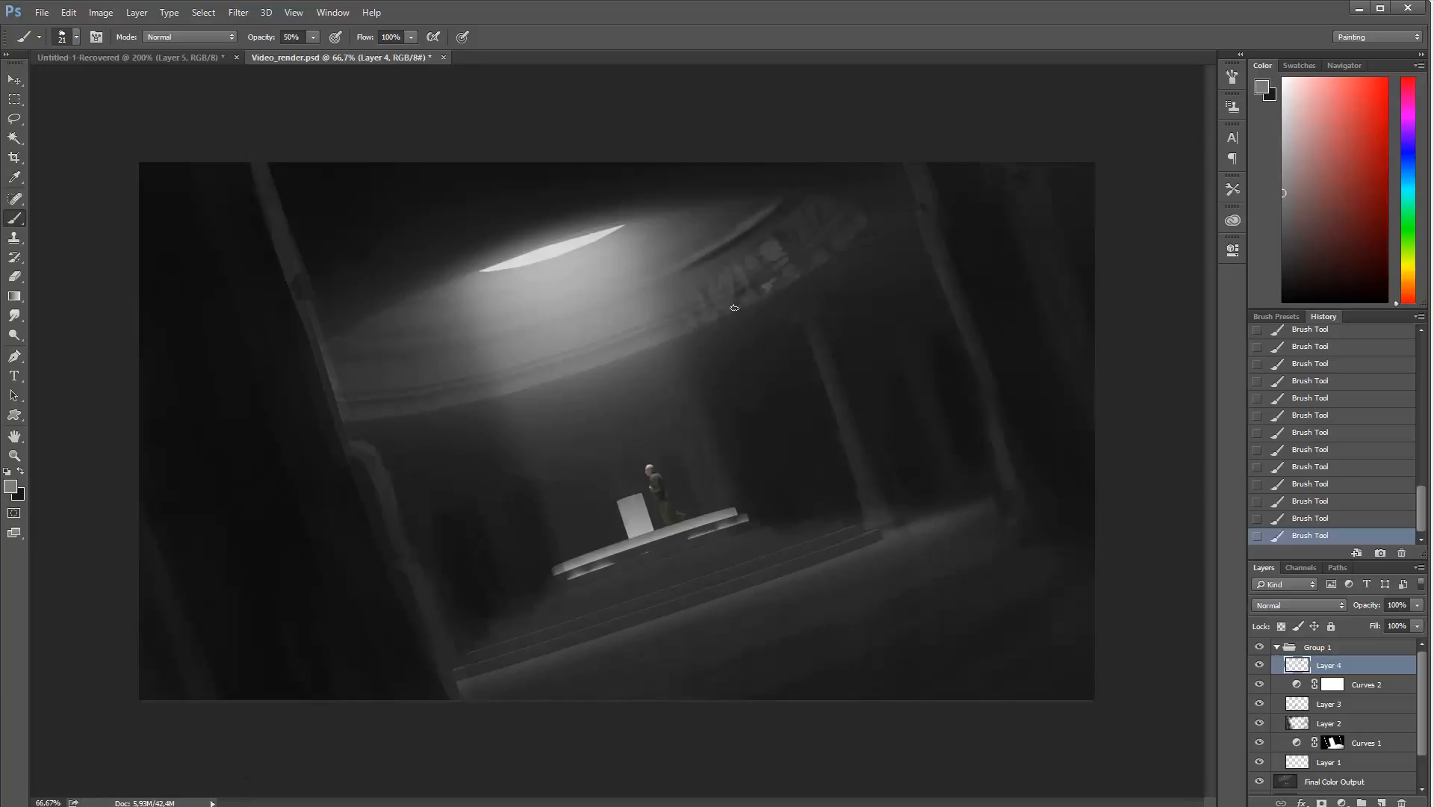
key("x")
left_click_drag(735, 232, 685, 266)
Step: Break up the dark band on the dome with the 12 px brush, and soften it with a 34 px brush at 40% opacity
right_click(754, 232)
type("12")
key("Return")
key("x")
right_click(721, 265)
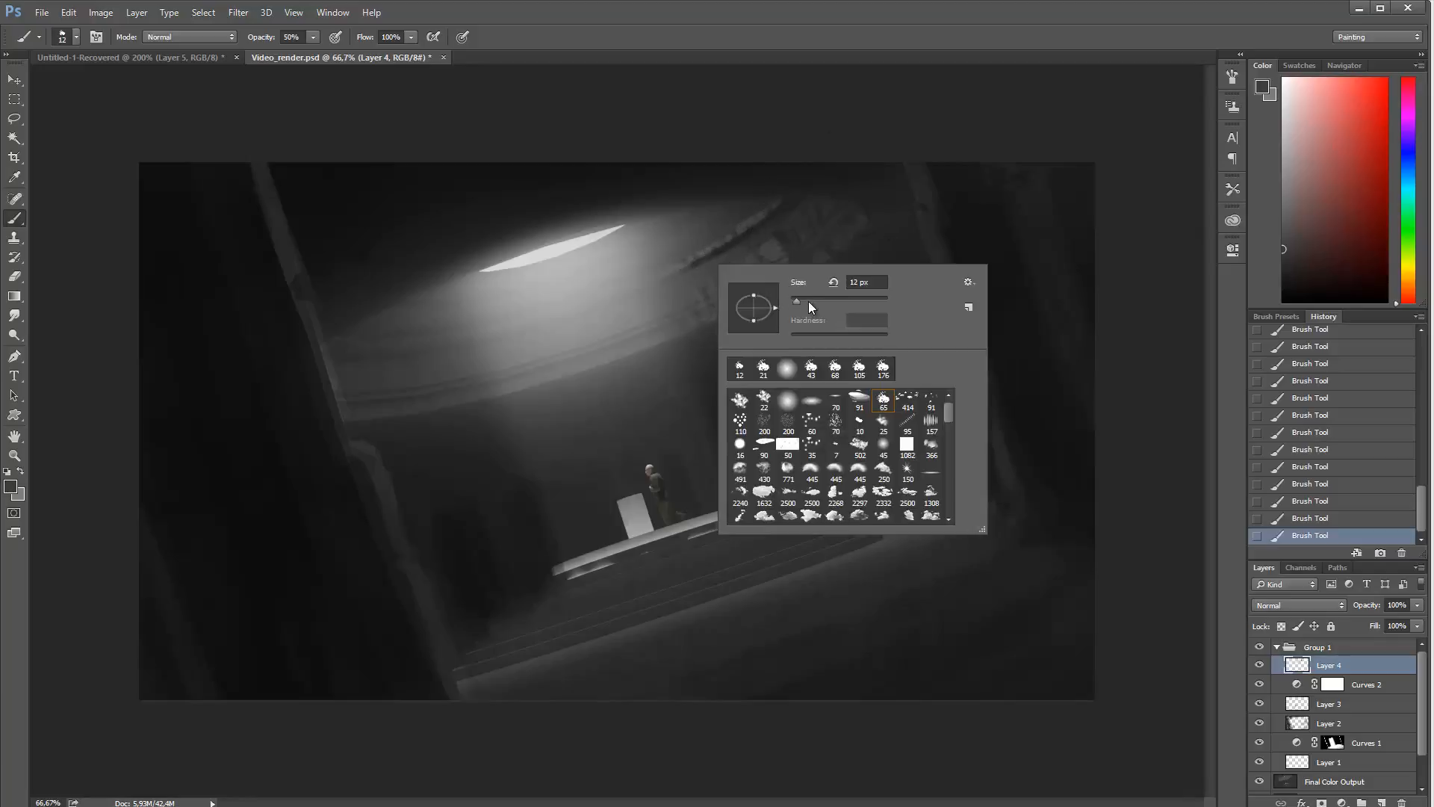
type("34")
key("Return")
key("4")
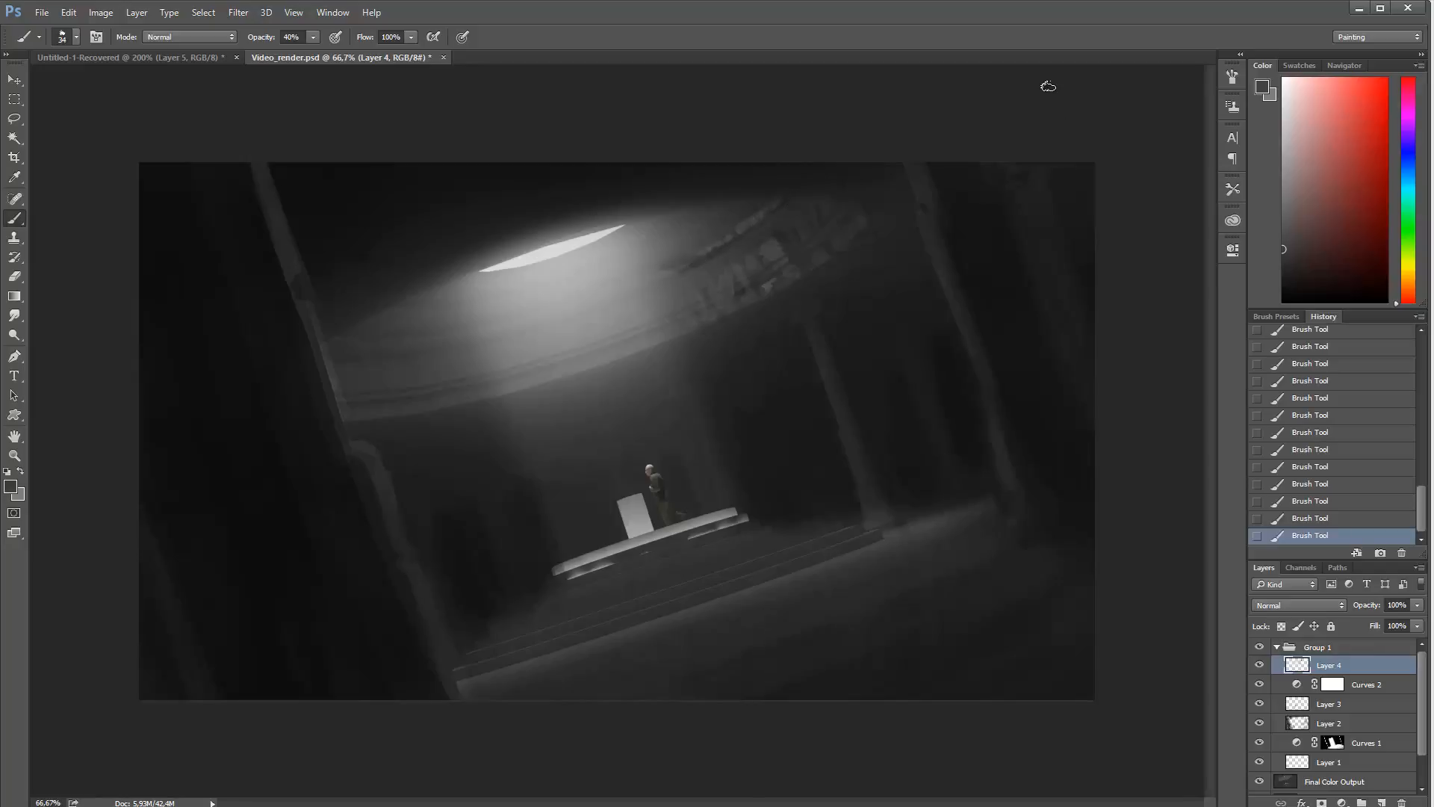
Step: Toggle the visibility of Layer 4 to compare the painting before and after
left_click(1259, 664)
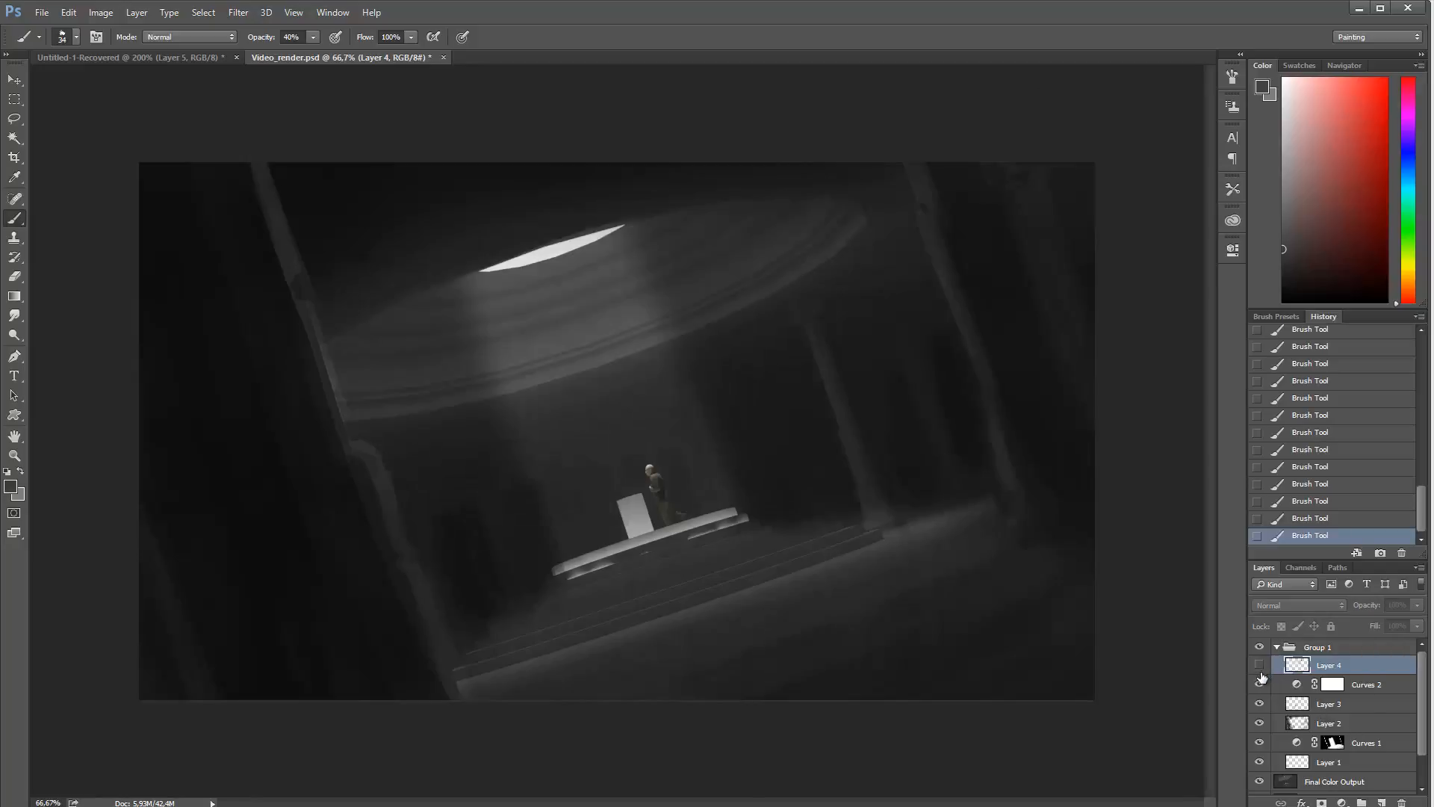
left_click(1259, 665)
left_click(1259, 665)
left_click(1259, 665)
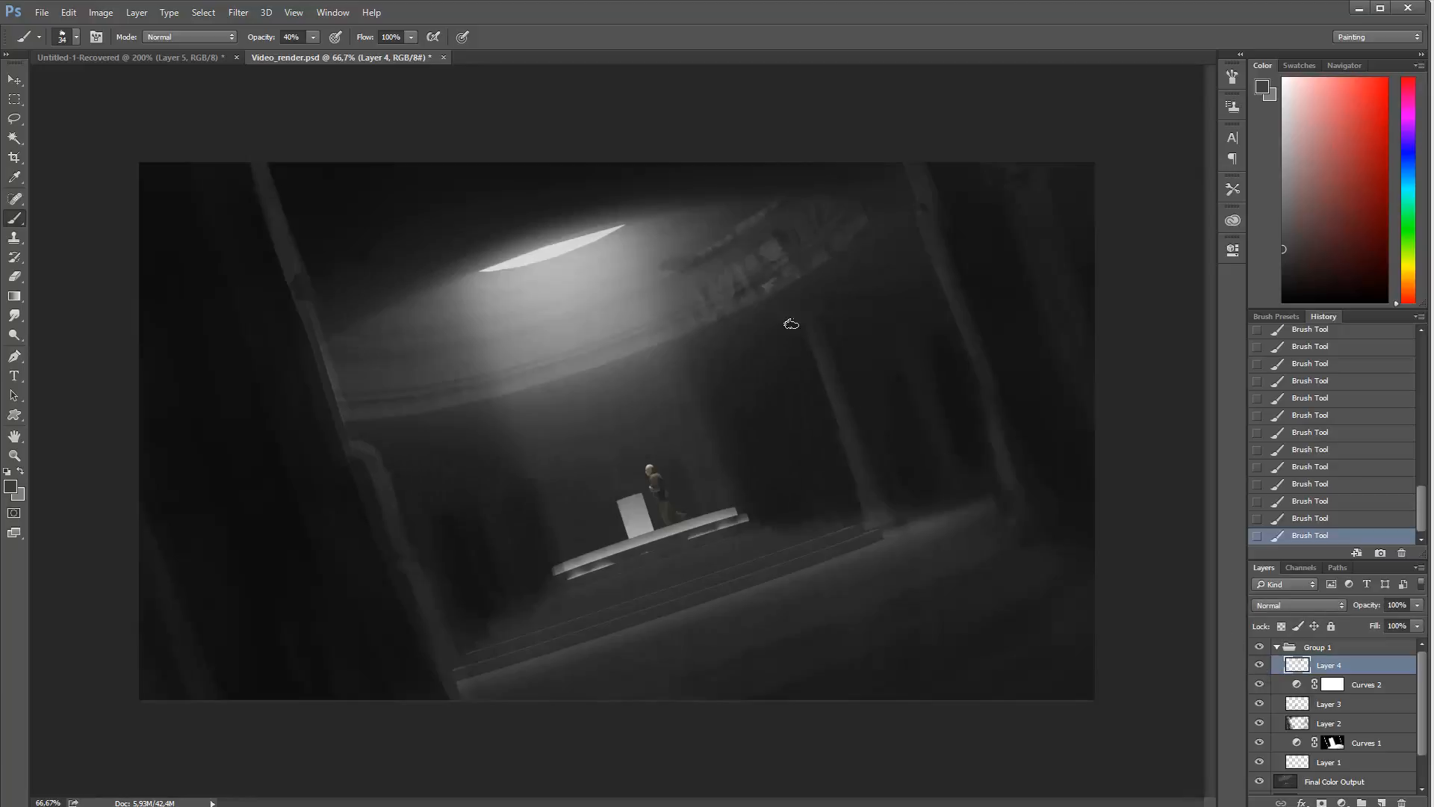
Step: Blend sampled greys between the opening and the dark band at 30% opacity, checking the last strokes by undoing and redoing them
right_click(706, 240)
left_click(656, 235, "alt")
key("6")
left_click(654, 270, "alt")
key("3")
key("ctrl+alt+z")
key("ctrl+alt+z")
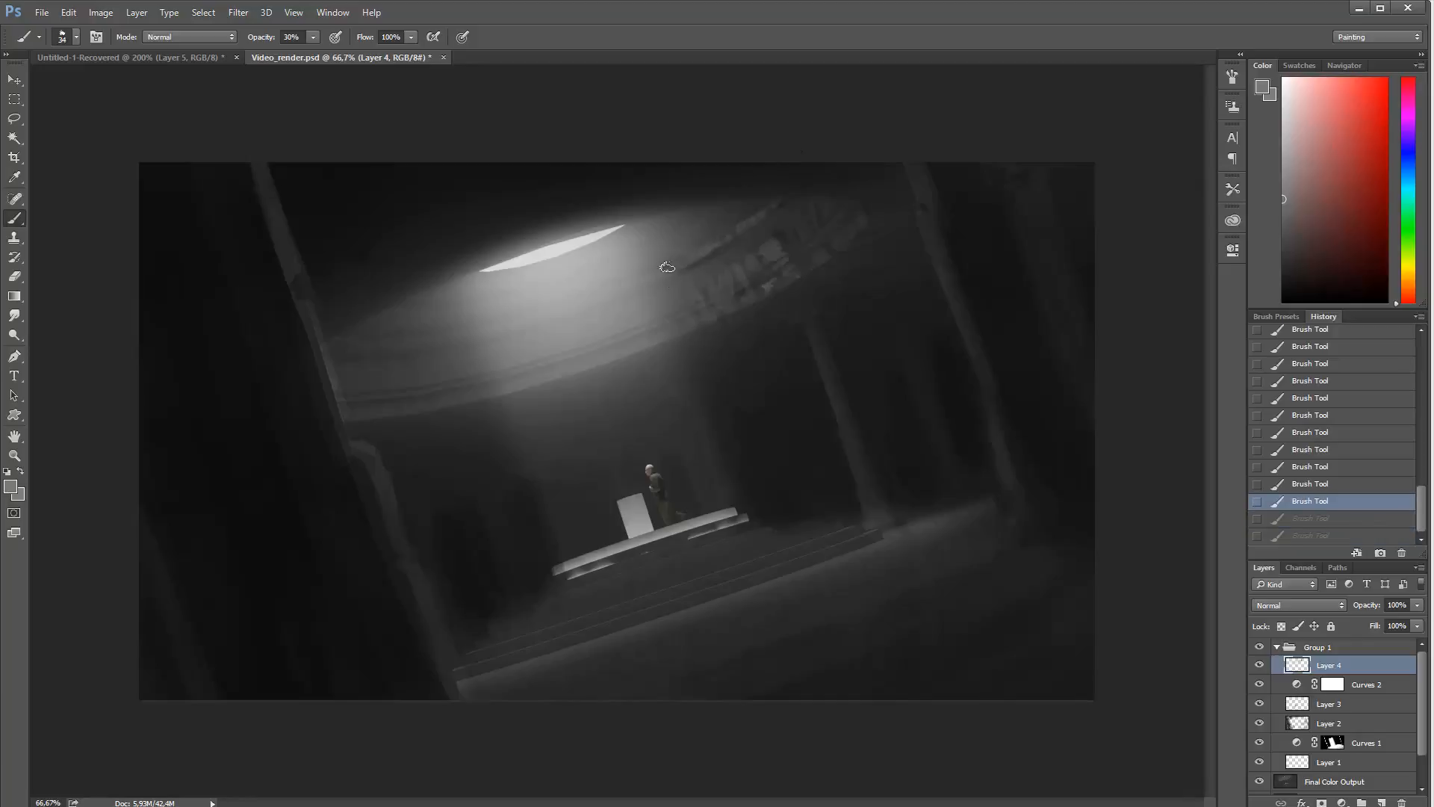
key("ctrl+shift+z")
key("ctrl+shift+z")
Step: With a 12 px brush at 30% opacity, paint a light segmented rim along the lower edge of the ceiling opening
right_click(707, 226)
left_click(794, 264)
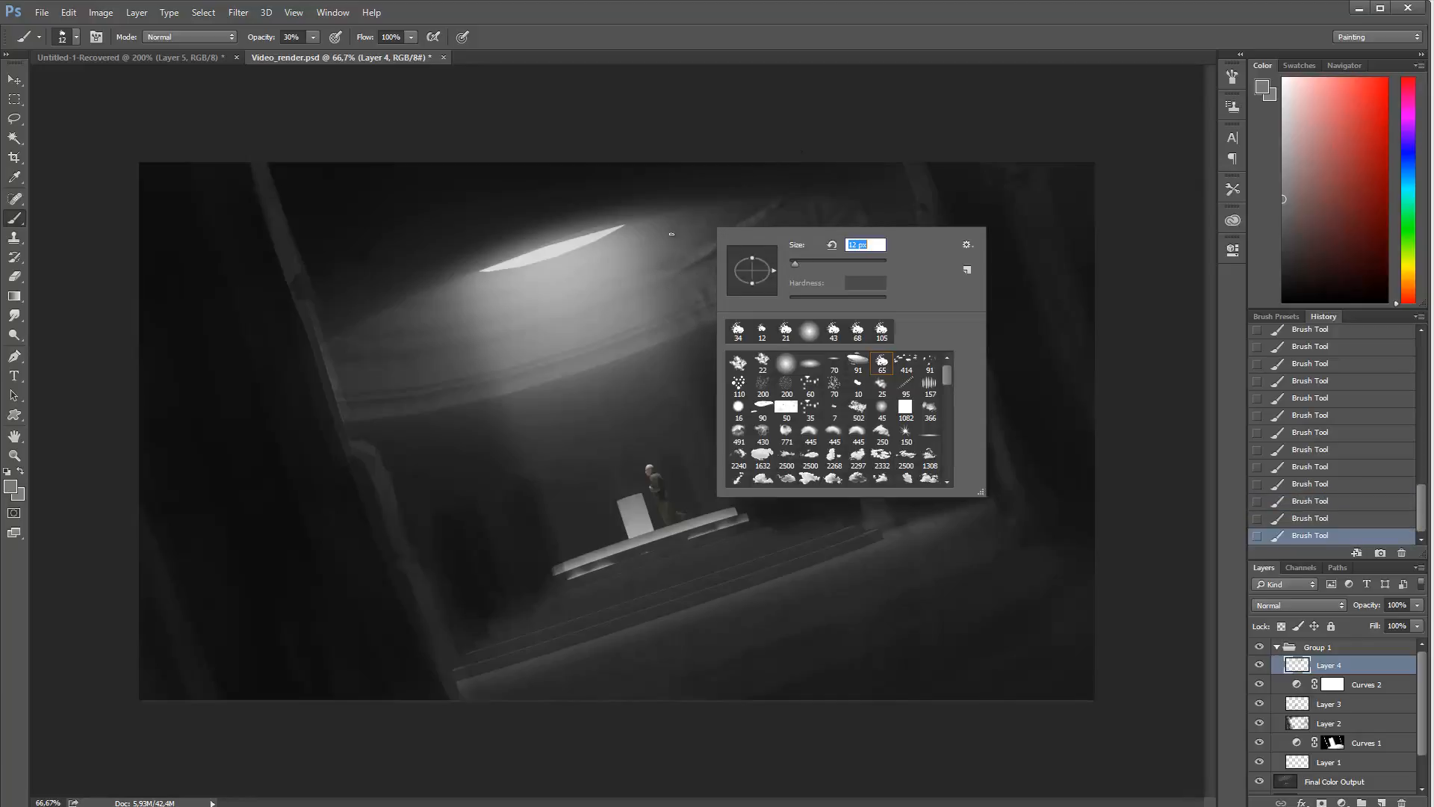
key("Return")
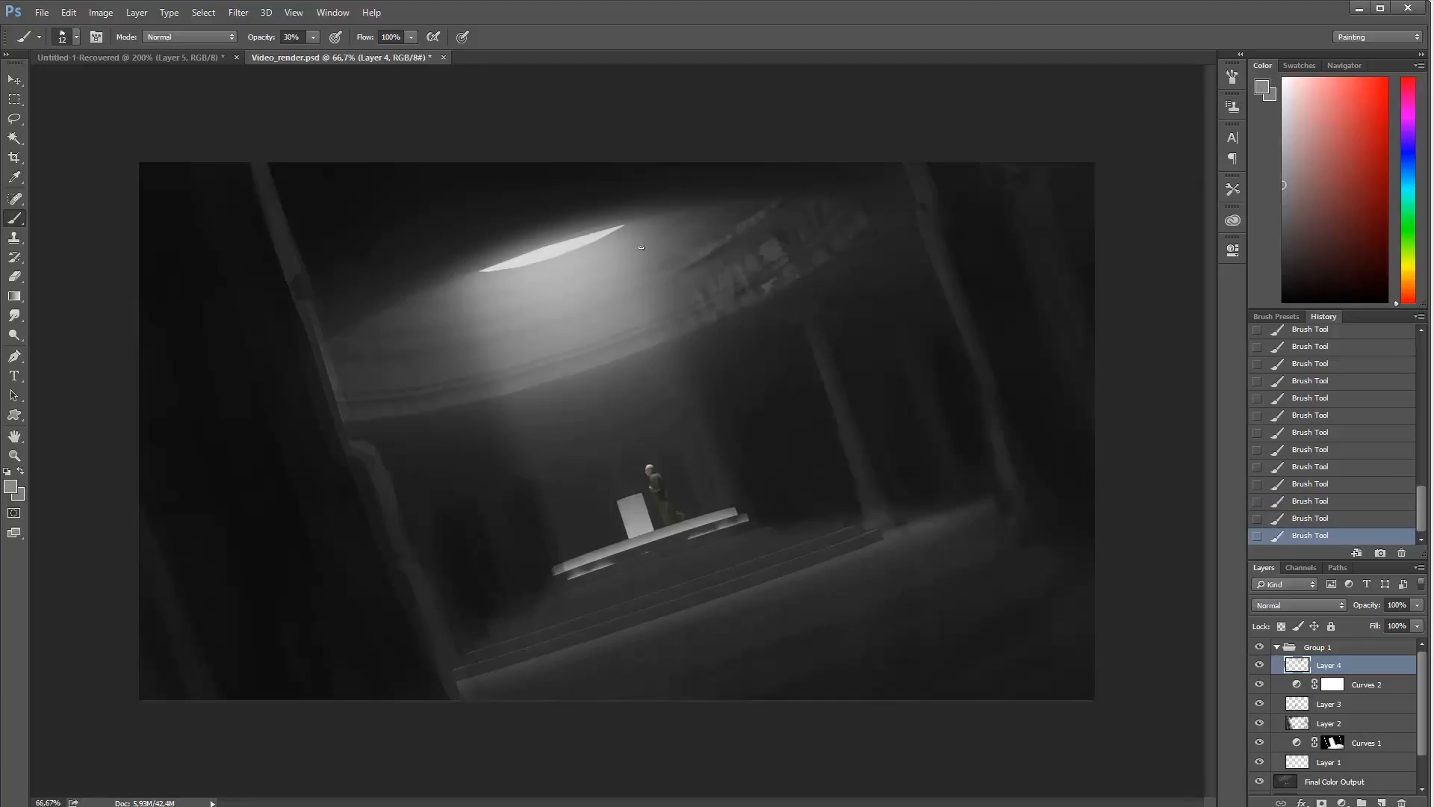
left_click(611, 231)
left_click_drag(496, 278, 484, 280)
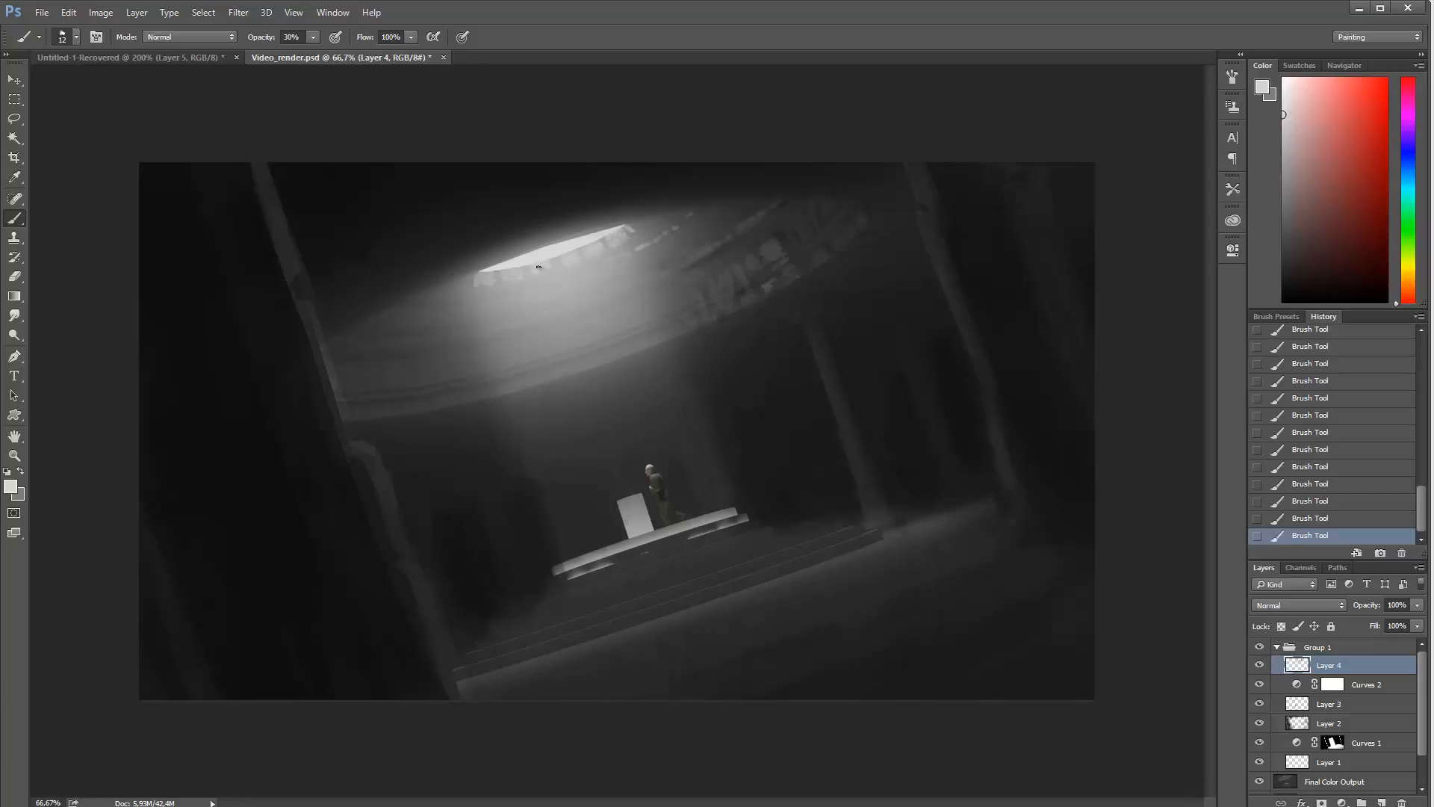
Step: Sample greys from the dome and refine the opening's rim, adding dark panel lines to the dome's lower left band
left_click(672, 250, "alt")
left_click(498, 271, "alt")
left_click(788, 242, "alt")
key("e")
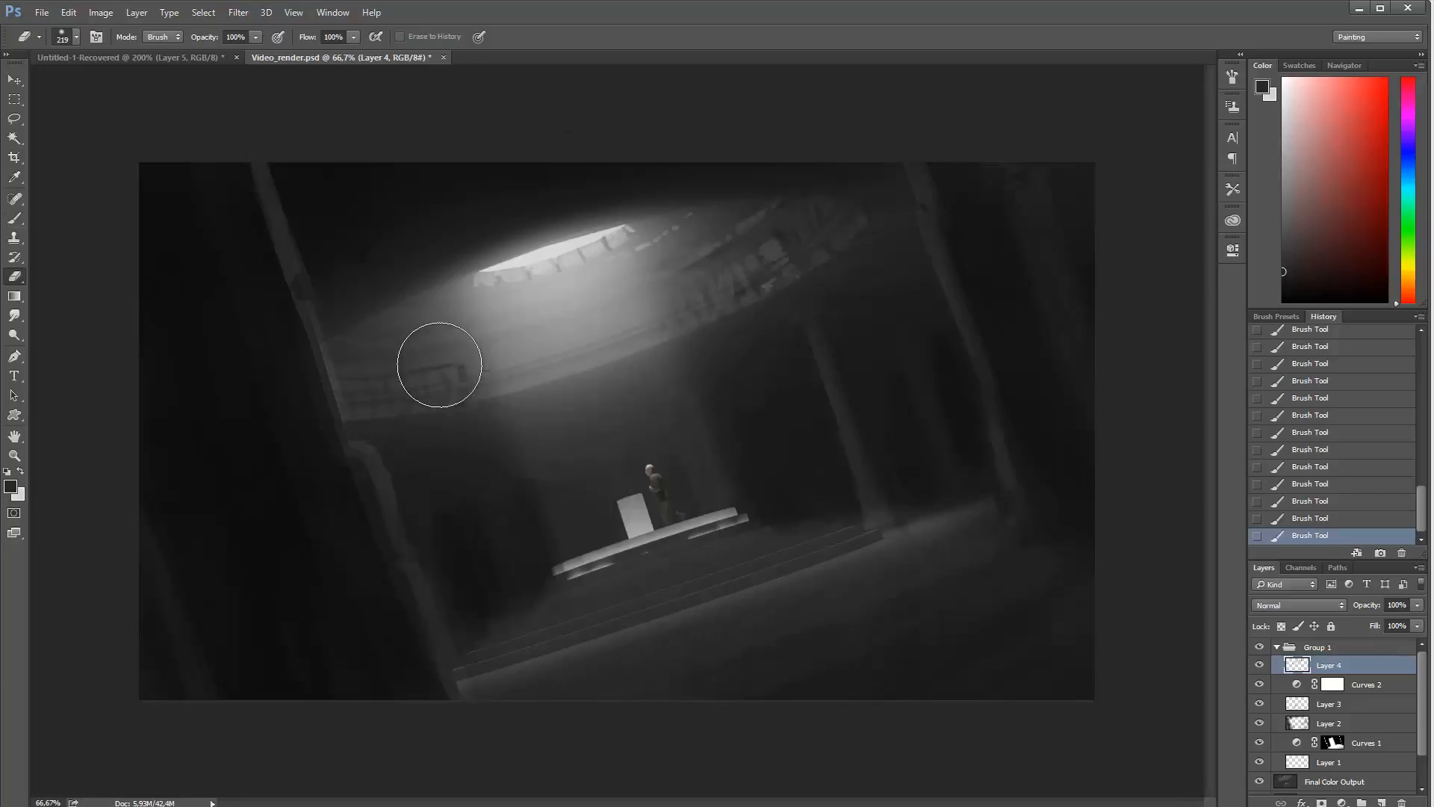
left_click(458, 364)
key("ctrl+z")
Step: Soften the panel lines on the dome's lower left band with a sampled grey, using a 43 px brush at 40% opacity
key("b")
left_click(468, 402, "alt")
key("4")
right_click(463, 367)
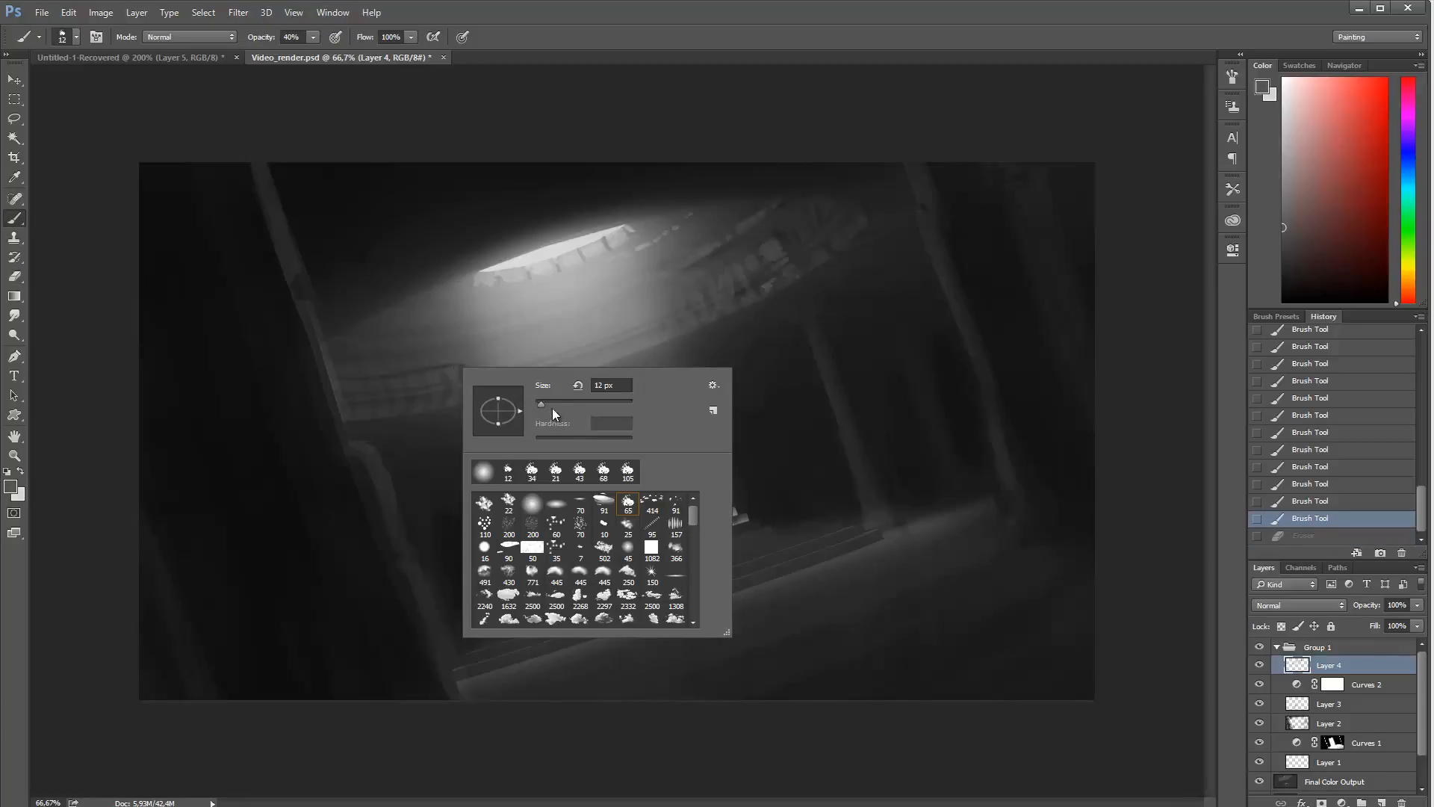
left_click(552, 408)
left_click(446, 371)
left_click_drag(469, 390, 468, 402)
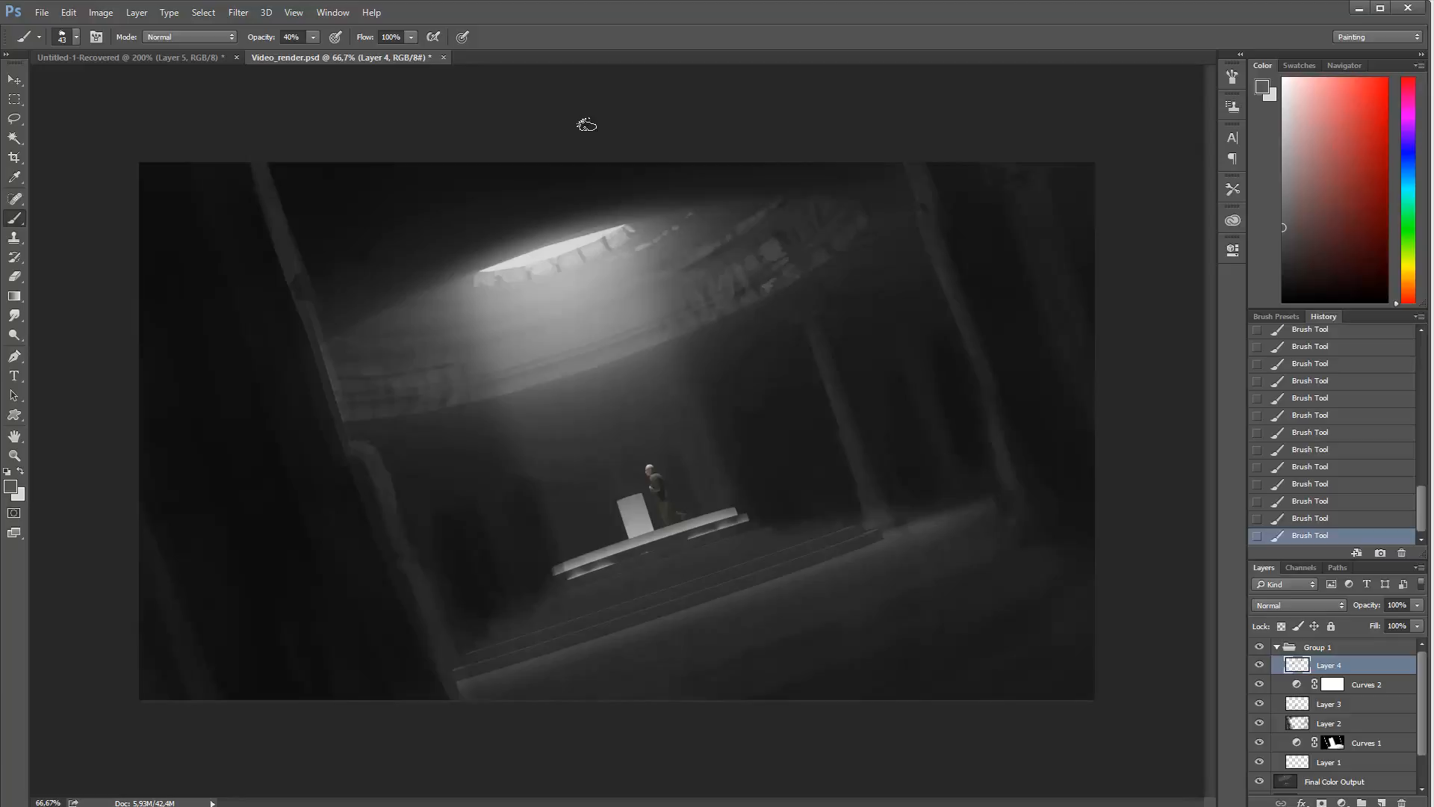
Step: With a 17 px brush at 100% opacity, paint a ragged dark edge along the dome's upper right in sampled dark grey
right_click(701, 236)
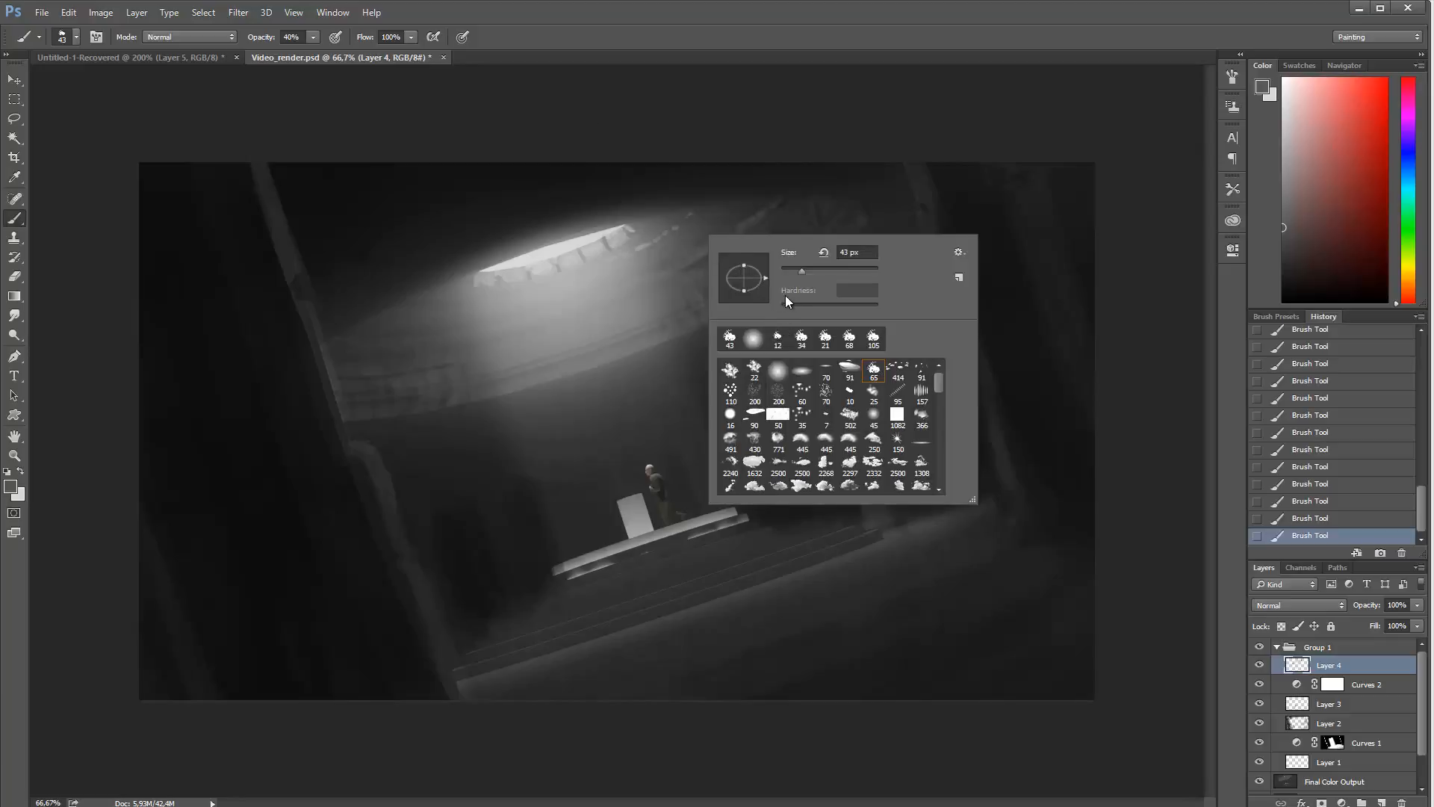
left_click(789, 269)
key("Return")
left_click(700, 184, "alt")
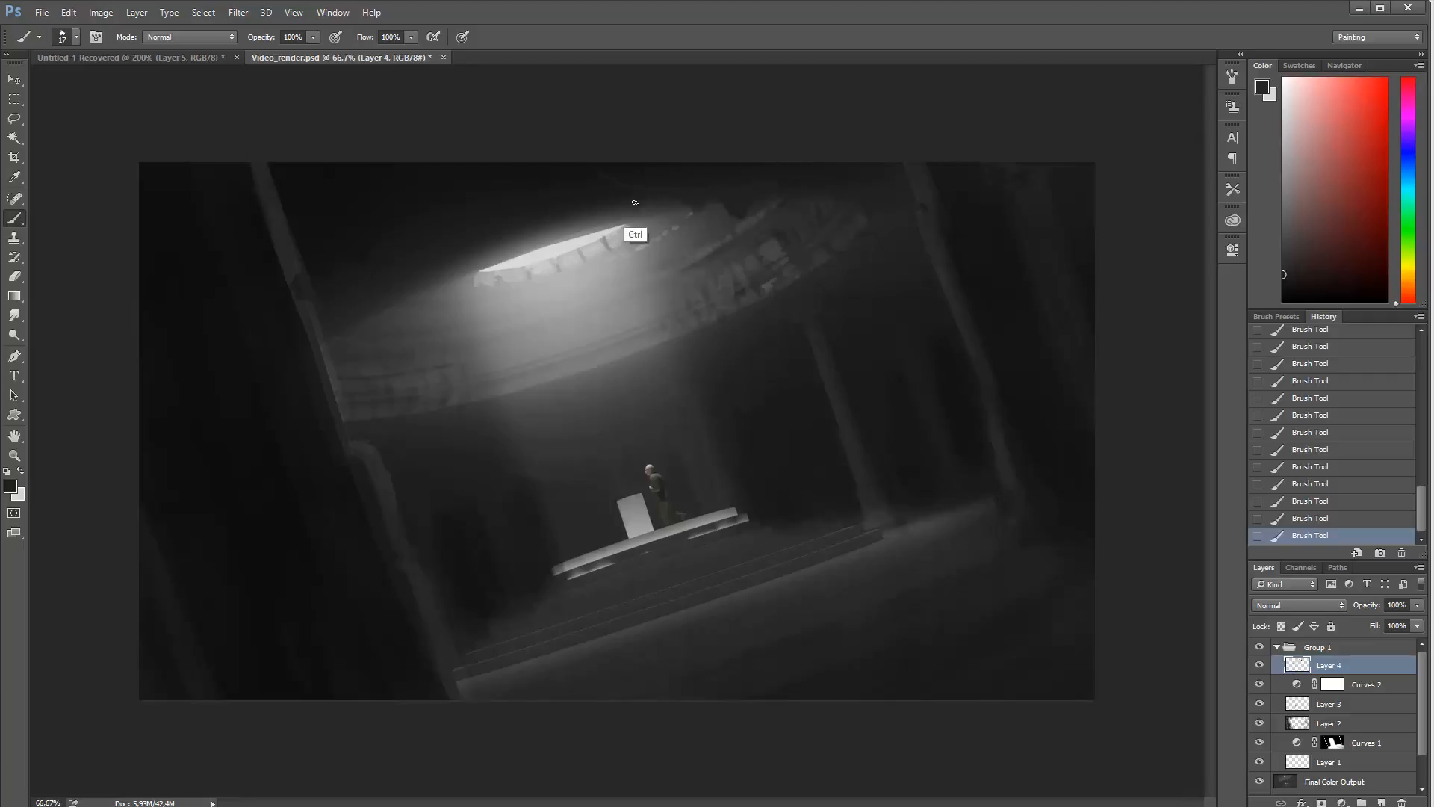
Step: Undo the last stroke and paint dark broken ceiling pieces over the upper right edge of the opening
key("ctrl+alt+z")
mouse_move(641, 204)
left_mouse_down()
mouse_move(615, 210)
mouse_move(639, 202)
mouse_move(628, 223)
mouse_move(629, 205)
mouse_move(590, 212)
mouse_move(616, 217)
mouse_move(600, 227)
mouse_move(611, 217)
mouse_move(573, 217)
left_mouse_up()
left_click(559, 225, "alt")
left_click(634, 250, "alt")
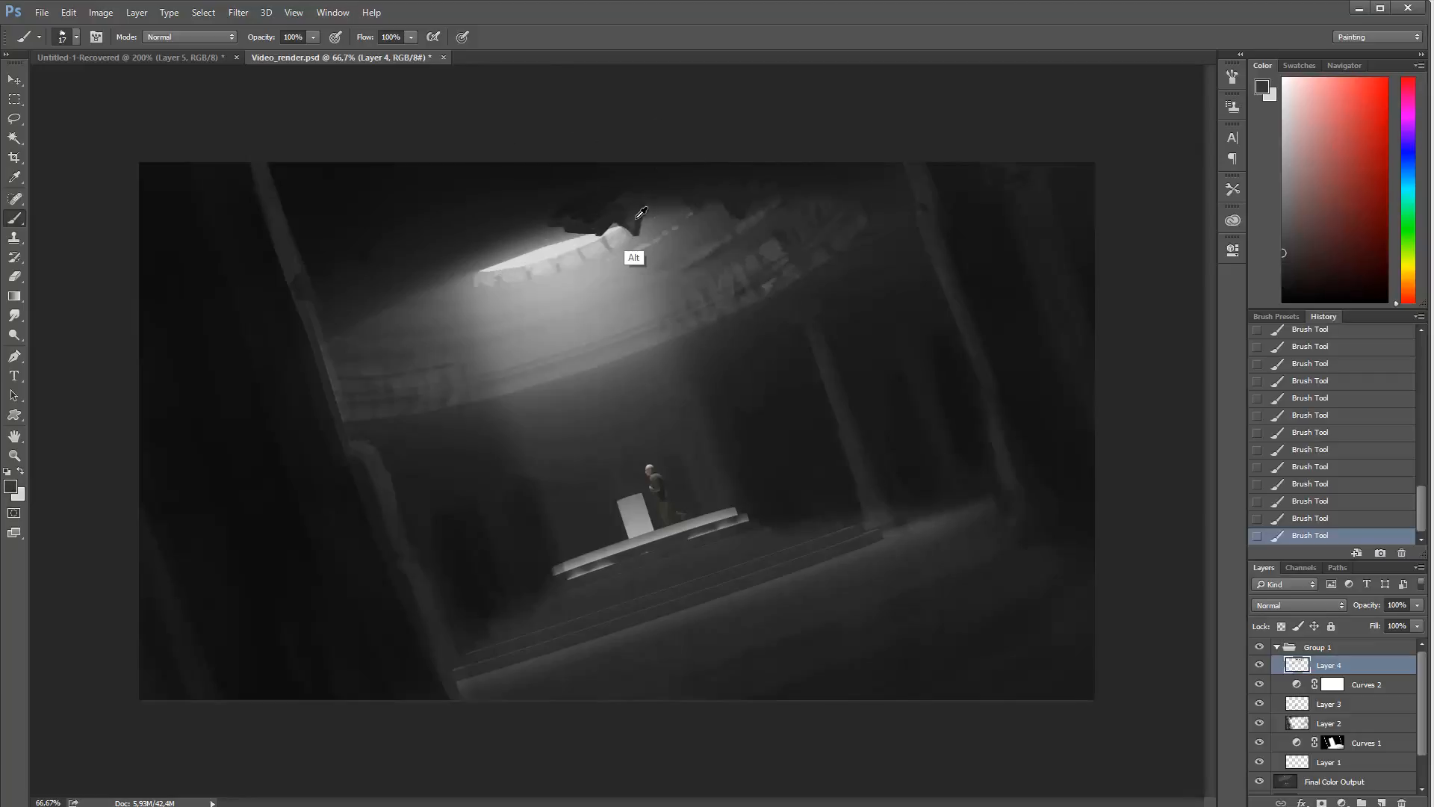
Step: Refine the broken ceiling pieces with sampled greys at 56% opacity, and undo the last stroke
key("5")
key("6")
left_click(655, 190, "alt")
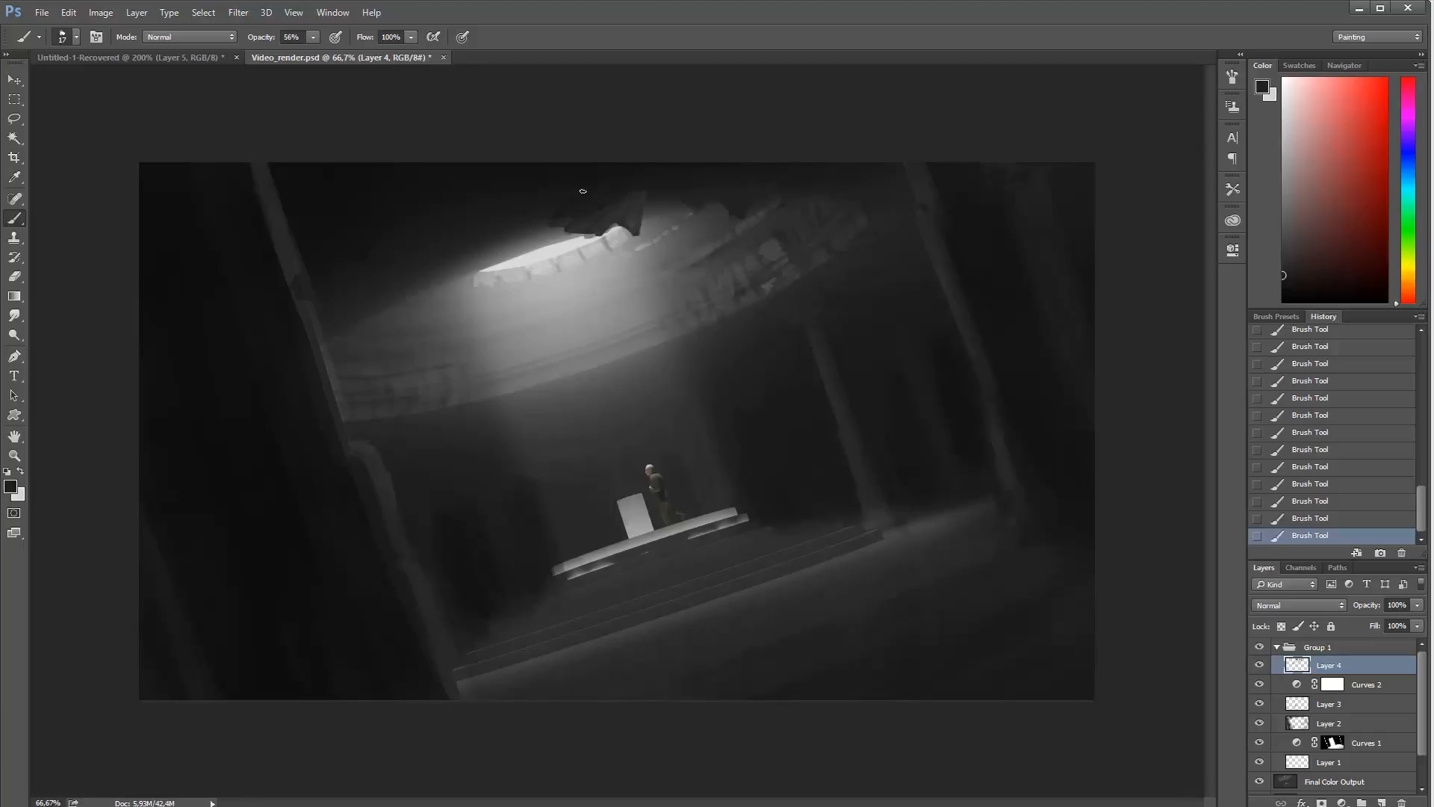
left_click(634, 233, "alt")
key("ctrl+z")
Step: Paint a dark broken ceiling chunk at the left end of the opening with sampled greys at 80% opacity
key("8")
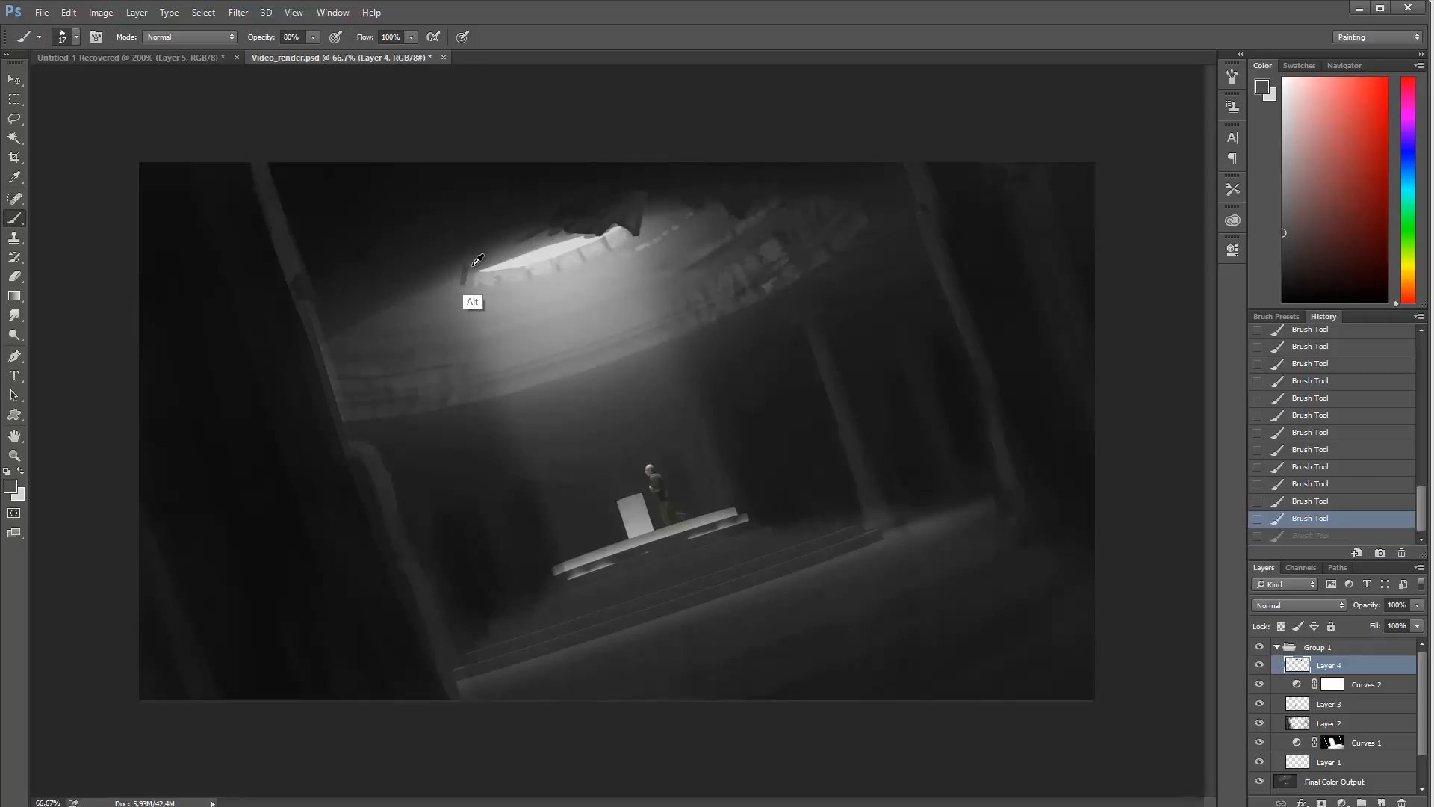
left_click(470, 263, "alt")
left_click(456, 279)
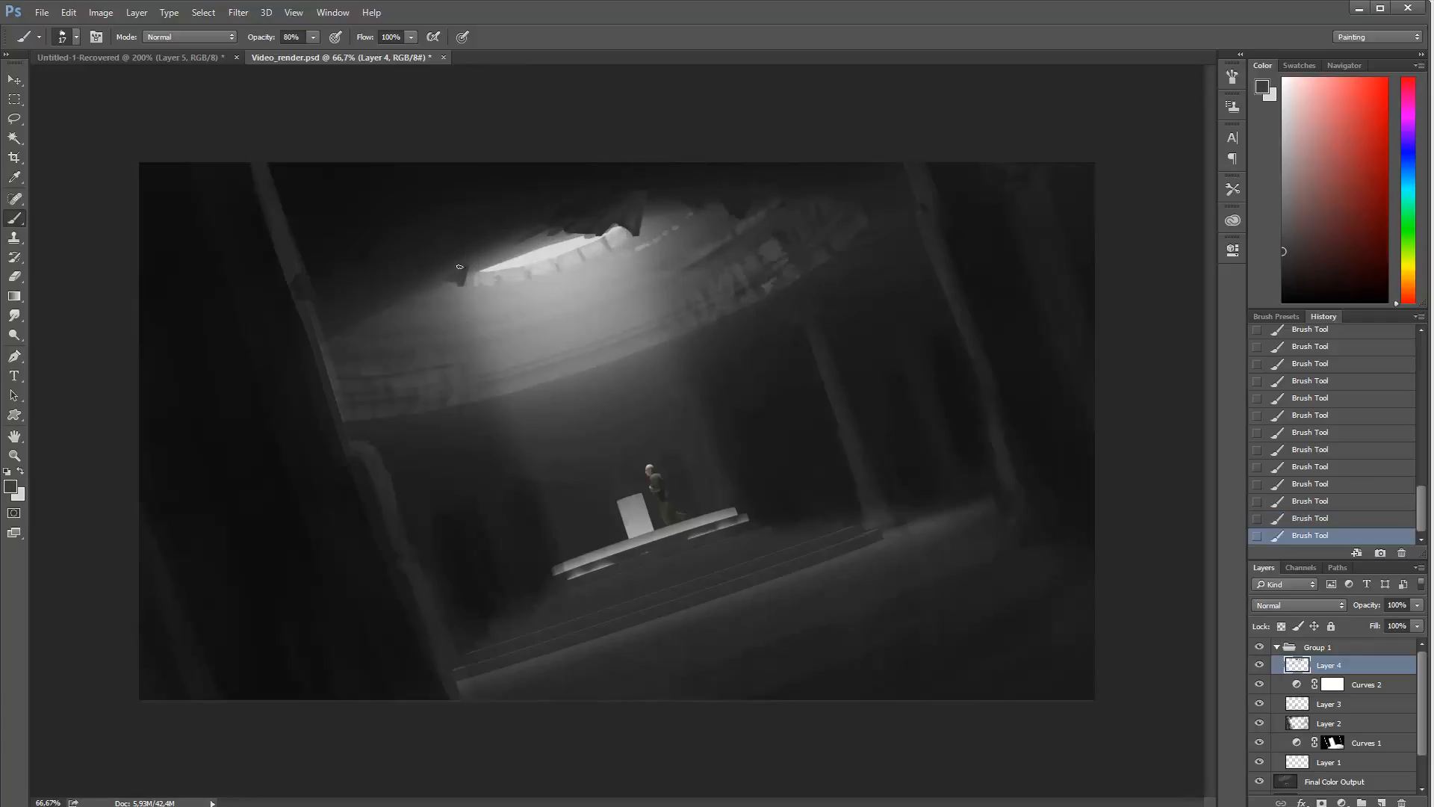
mouse_move(458, 279)
left_mouse_down()
mouse_move(416, 274)
mouse_move(466, 240)
mouse_move(453, 274)
mouse_move(440, 277)
mouse_move(444, 263)
mouse_move(417, 276)
left_mouse_up()
left_click(460, 248, "alt")
left_click(397, 284, "alt")
left_click(424, 281, "alt")
left_click(419, 286, "alt")
Step: With a 9 px brush, paint thin dark hanging cables and cracks on the dome's left side at 100% and 50% opacity
right_click(418, 284)
left_click(499, 309)
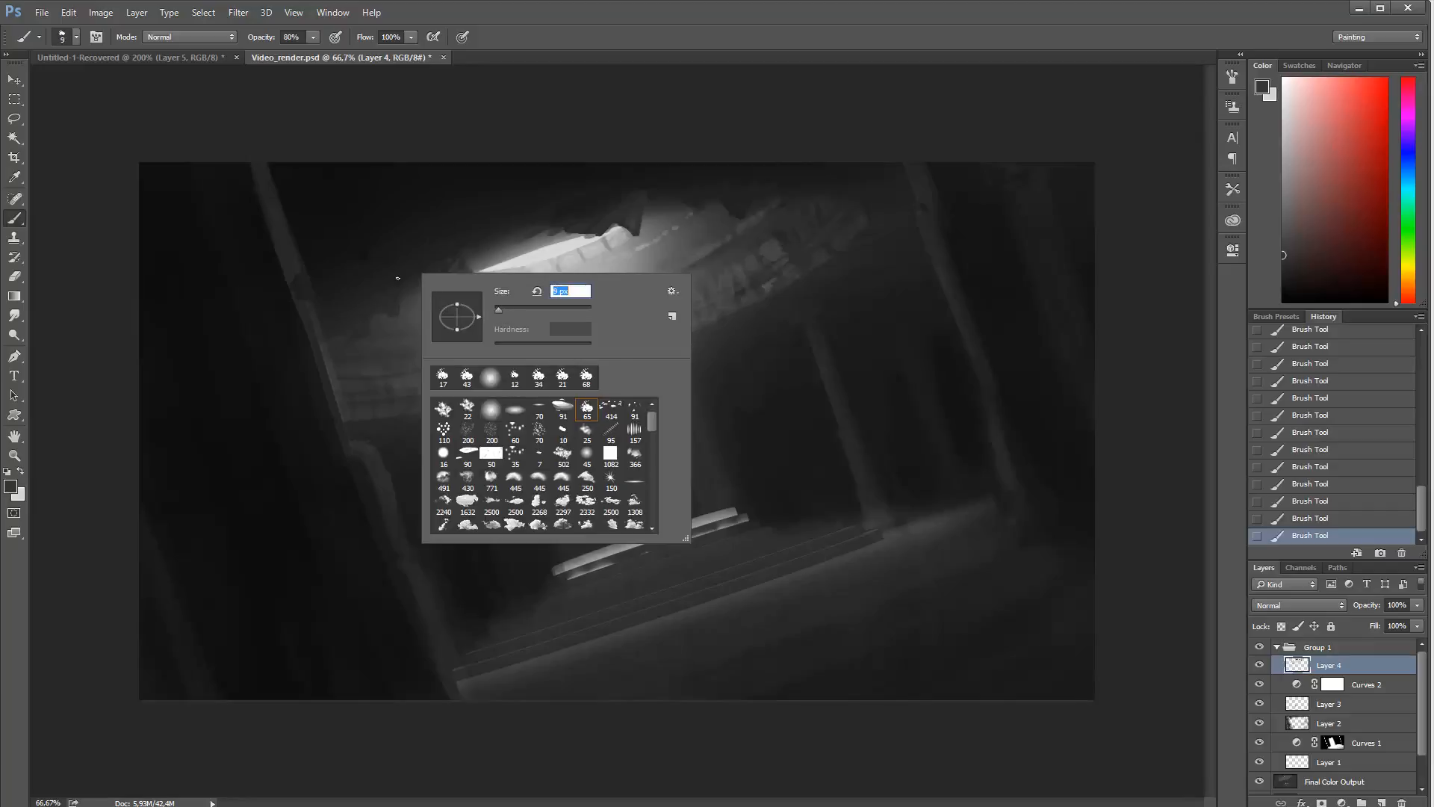
key("Return")
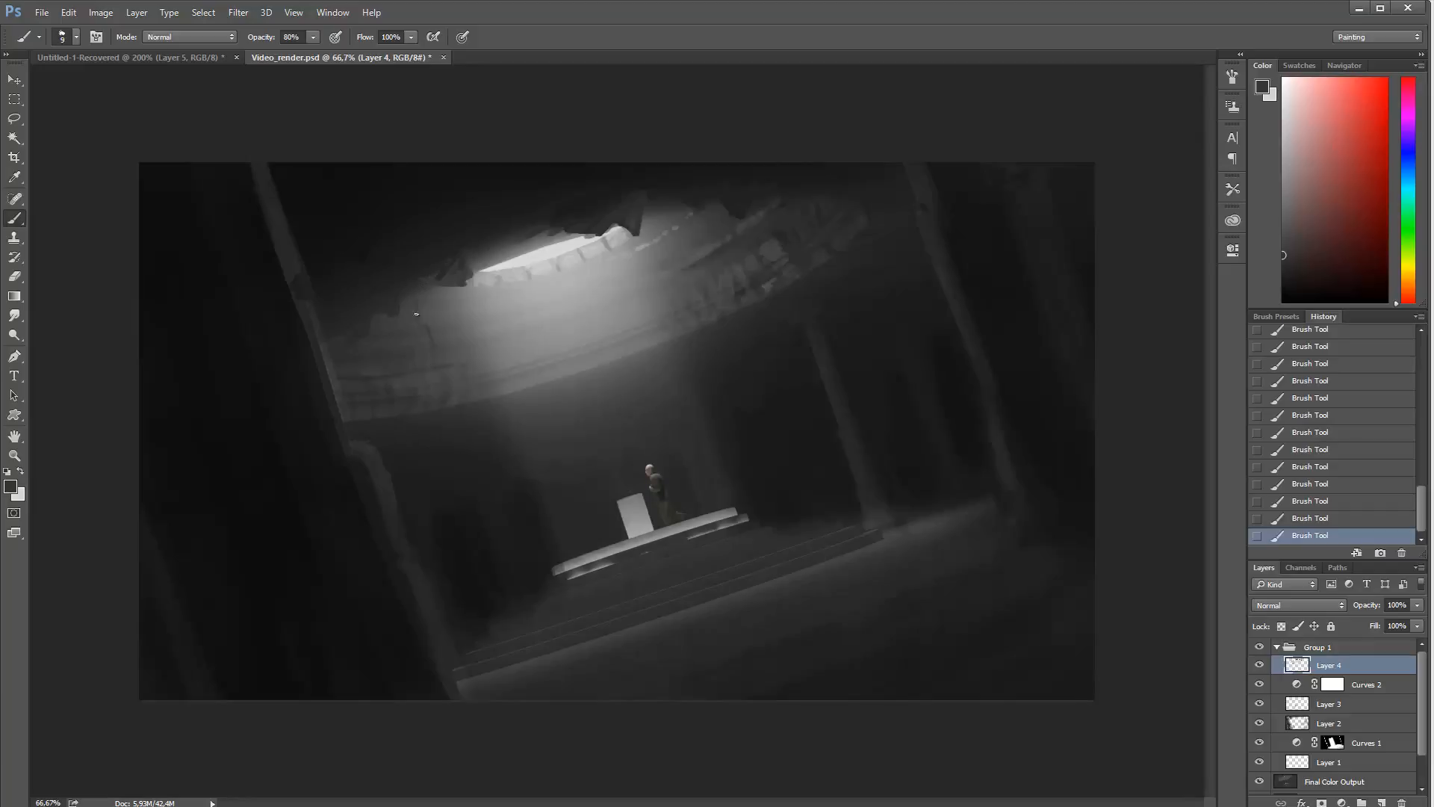
key("0")
left_click(406, 271, "alt")
left_click(403, 304, "alt")
key("5")
right_click(411, 303)
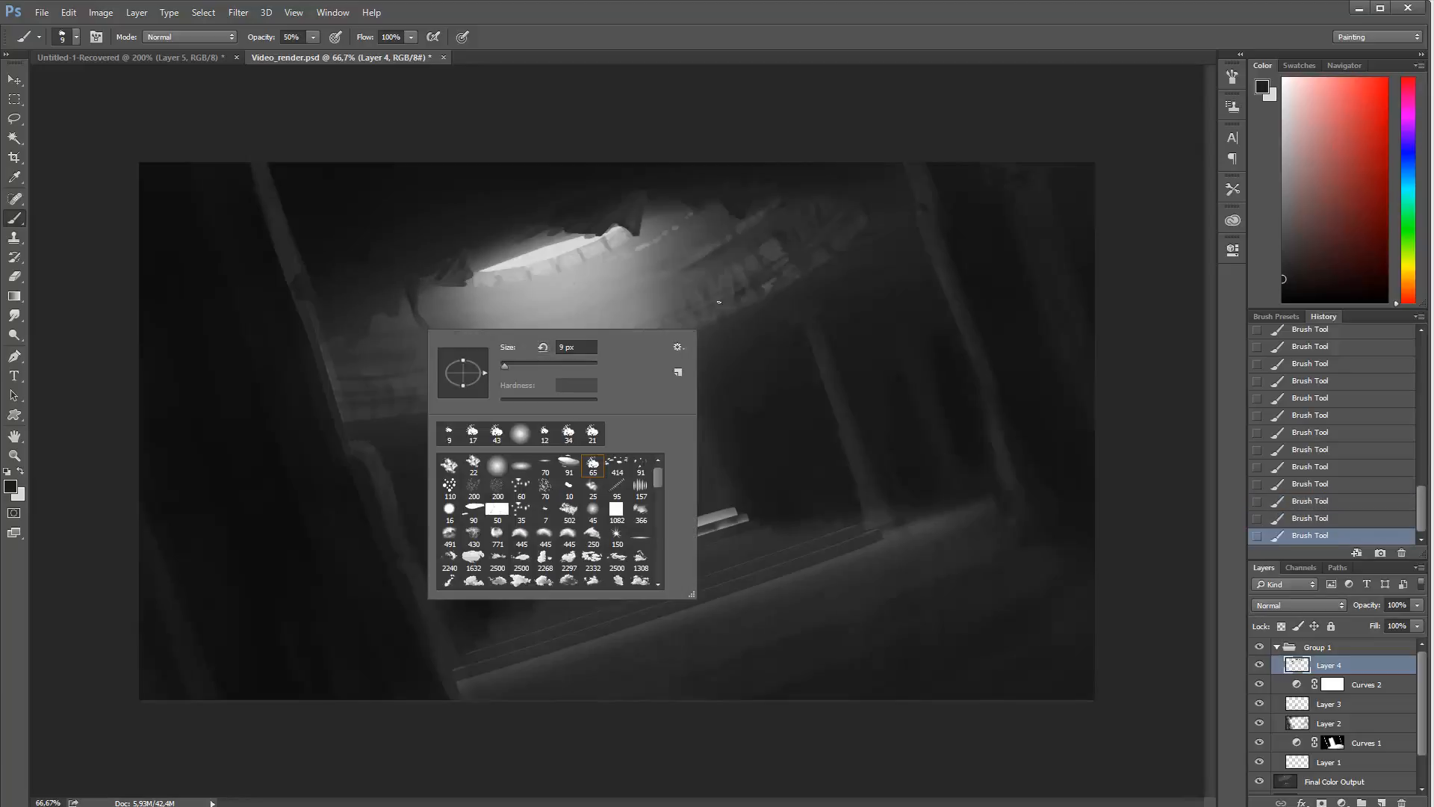
key("Escape")
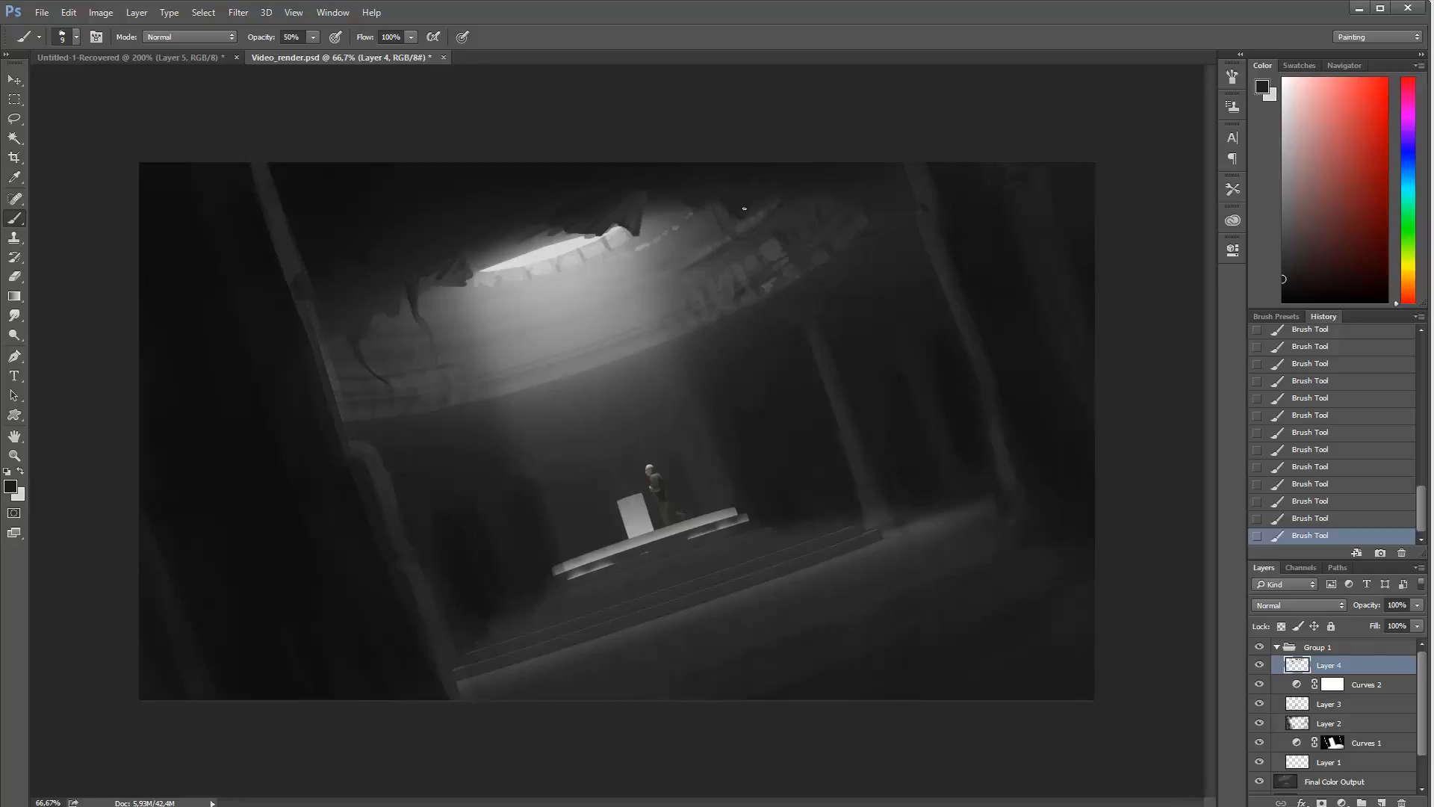
Step: Paint thin dark cables hanging beside the opening and from the dome's right rim, and undo the last stroke
left_click(674, 189, "alt")
left_click(685, 238, "alt")
left_click(783, 236, "alt")
key("ctrl+z")
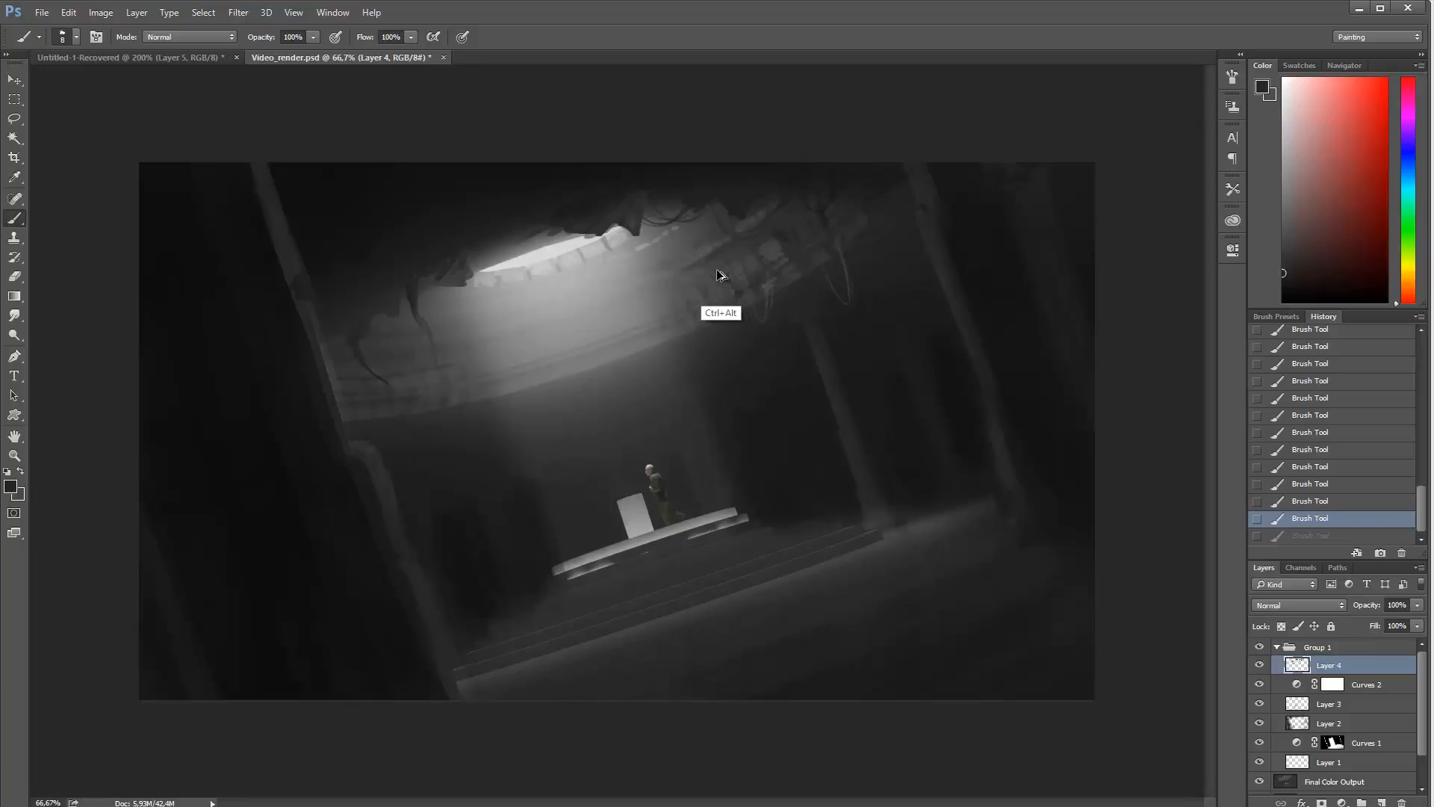
Step: Refine the broken panels on the dome's right side with sampled greys at 56% and 80% opacity
key("5")
key("6")
left_click(710, 233, "alt")
left_click(719, 271)
left_click(721, 240, "alt")
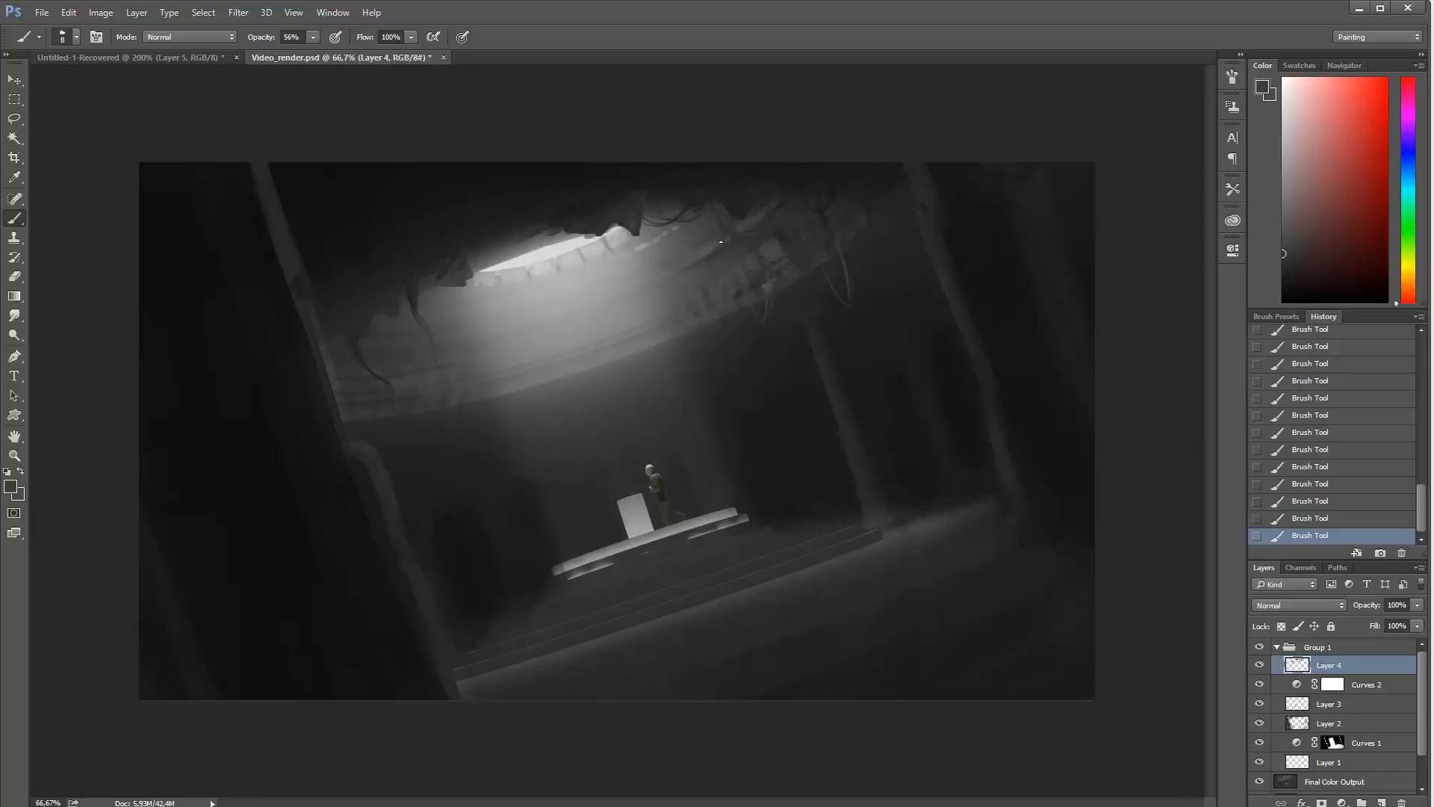
key("8")
left_click(738, 227, "alt")
left_click(713, 304, "alt")
Step: Scatter small debris specks over the dome's right and left broken areas with the 414 speckle brush at 69 px and 54% opacity
right_click(766, 227)
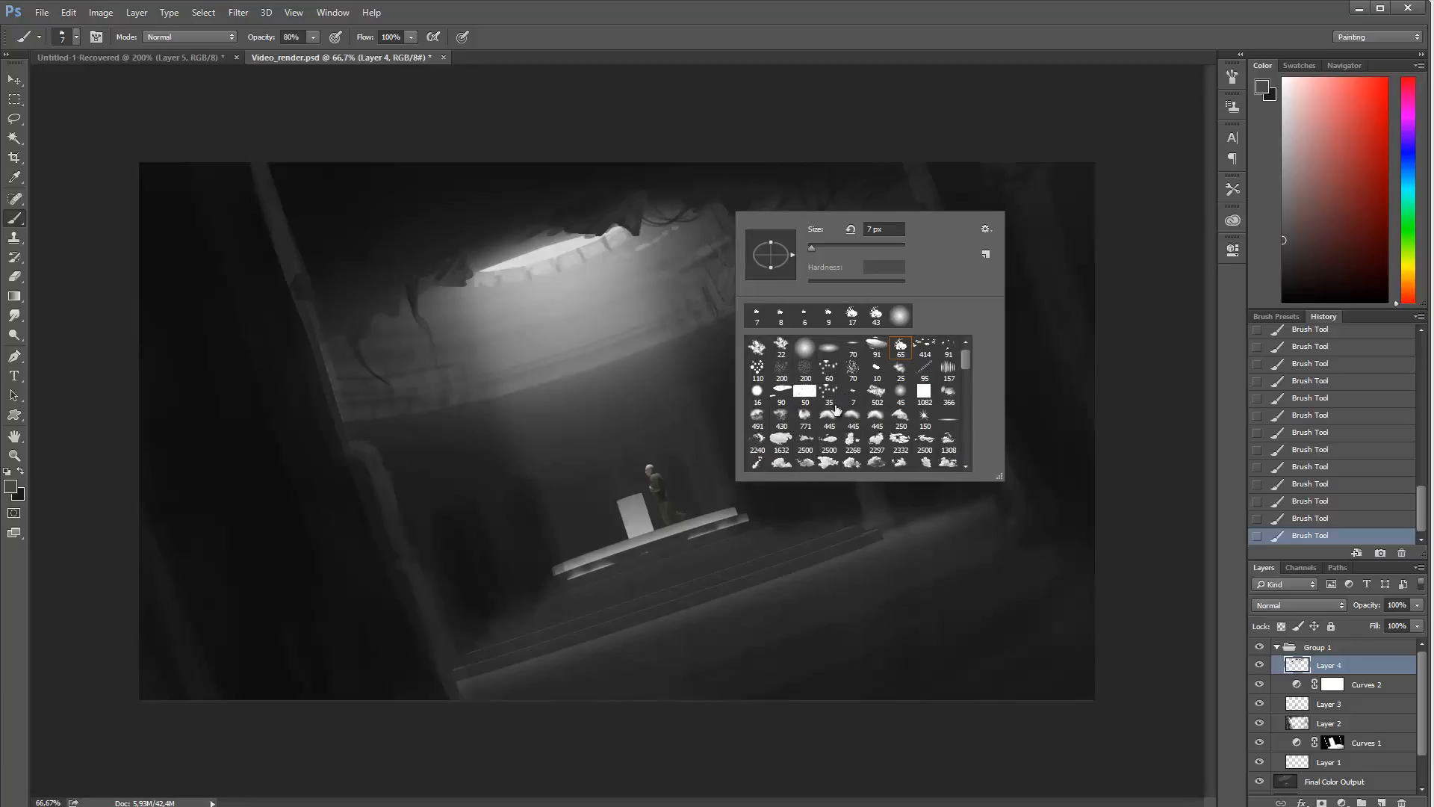
left_click(925, 349)
left_click(827, 247)
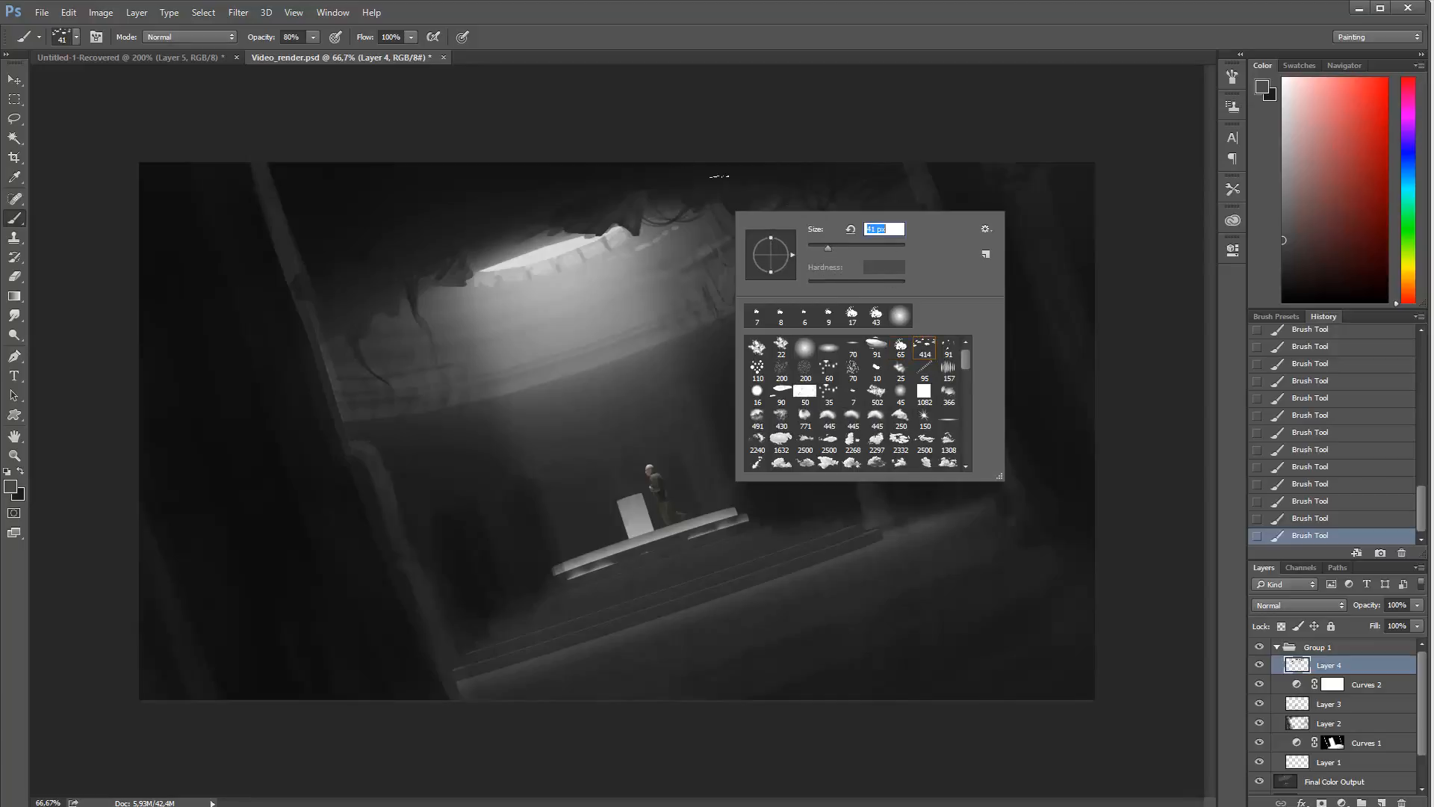
right_click(720, 255)
left_click(819, 277)
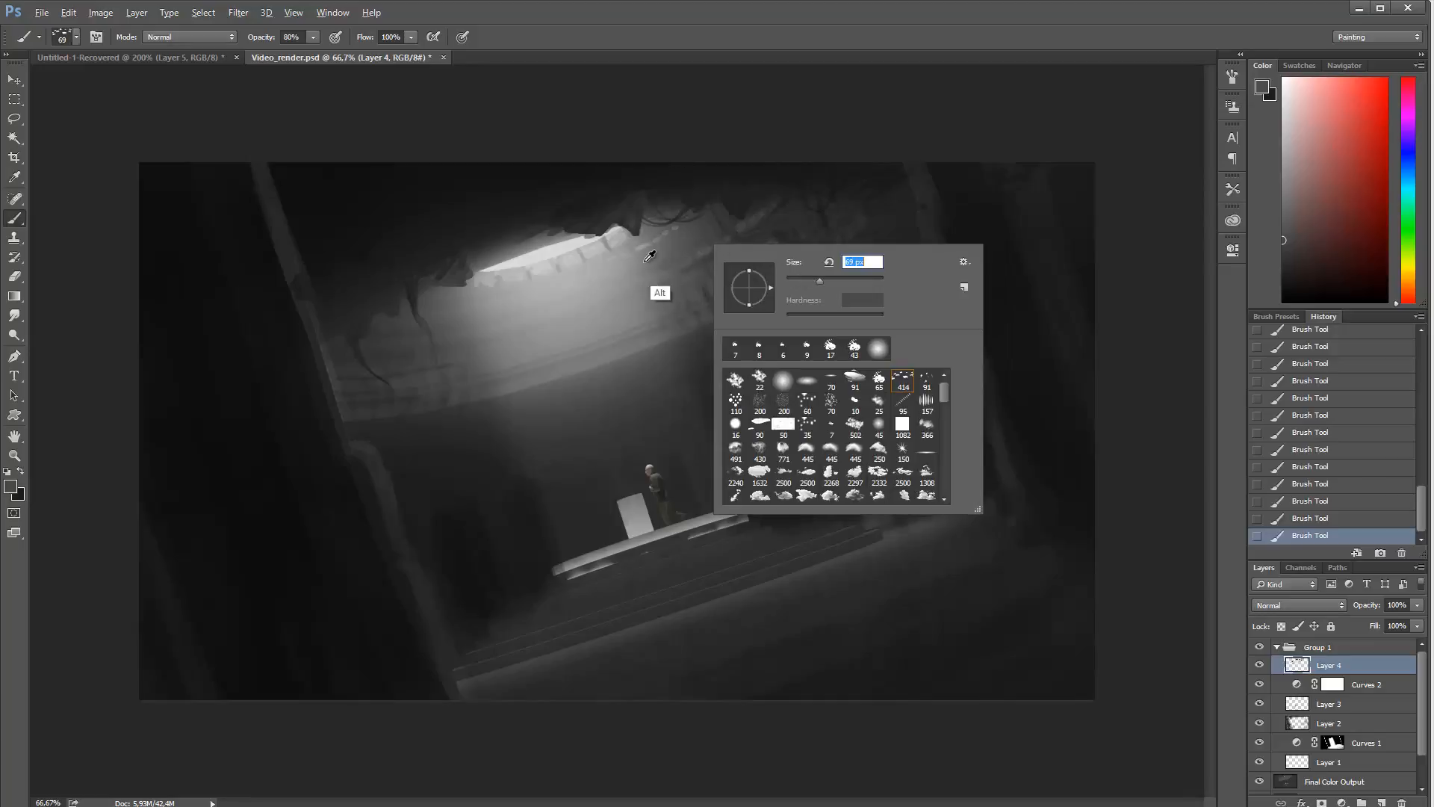
key("Return")
key("5")
key("4")
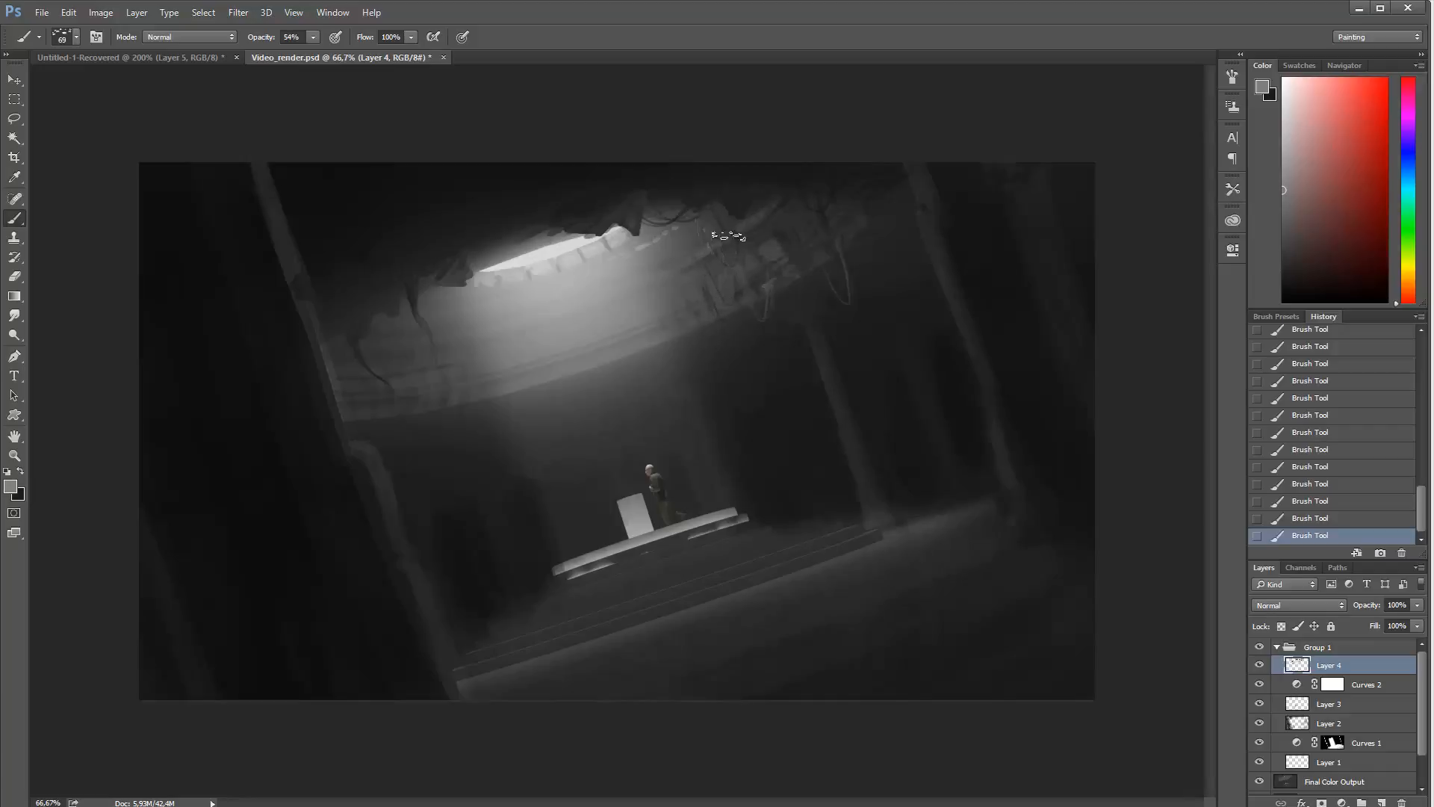
mouse_move(662, 255)
left_mouse_down()
mouse_move(681, 319)
mouse_move(751, 297)
left_mouse_up()
mouse_move(470, 390)
left_mouse_down()
mouse_move(422, 379)
mouse_move(431, 347)
mouse_move(362, 323)
mouse_move(469, 267)
mouse_move(484, 316)
mouse_move(413, 313)
left_mouse_up()
left_click(456, 422, "alt")
mouse_move(372, 368)
left_mouse_down()
mouse_move(401, 357)
mouse_move(366, 394)
left_mouse_up()
Step: Scatter light grey rubble along the platform edge and around the upright block with the speckle brush at 45 px and 100% opacity
left_click(702, 549, "alt")
left_click_drag(1286, 141, 1137, 139)
key("0")
key("bracketleft")
key("bracketleft")
key("bracketleft")
mouse_move(711, 505)
left_mouse_down()
mouse_move(725, 510)
mouse_move(706, 514)
left_mouse_up()
mouse_move(601, 551)
left_mouse_down()
mouse_move(570, 560)
mouse_move(620, 531)
mouse_move(618, 501)
left_mouse_up()
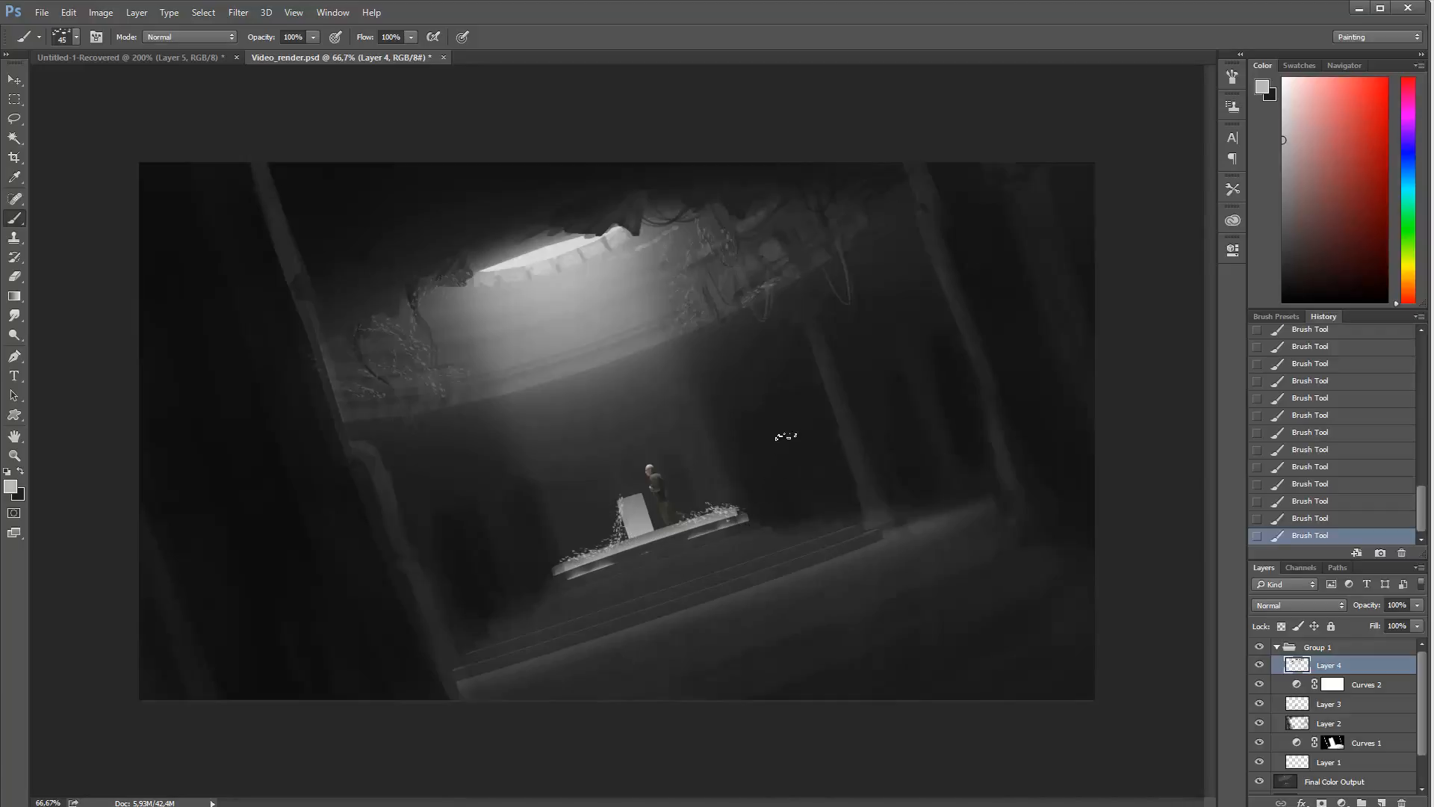
left_click_drag(559, 569, 550, 581)
Step: Add mid-grey and dark rubble in sampled tones around both ends of the platform
key("alt")
left_click(918, 524, "alt")
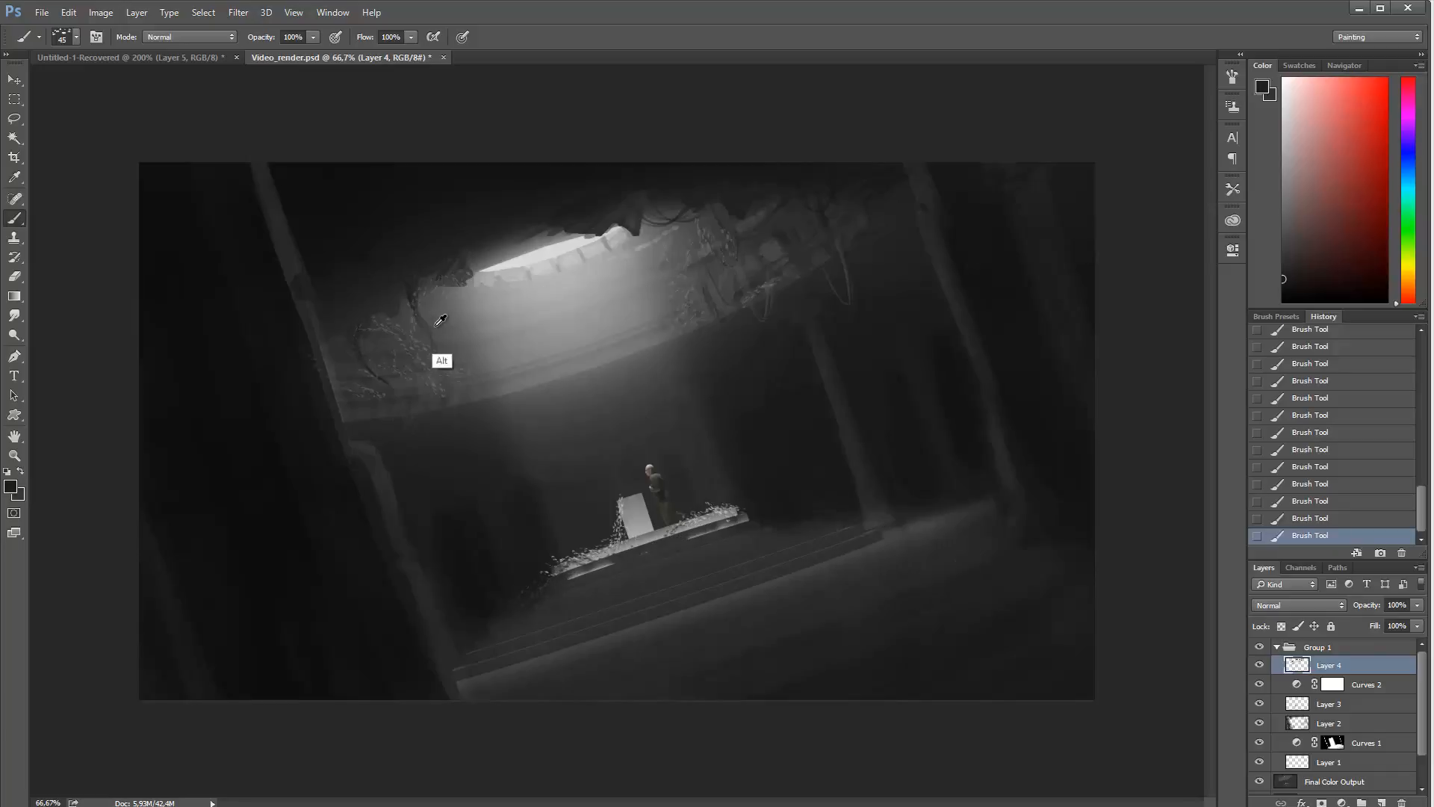
left_click(478, 312, "alt")
mouse_move(559, 572)
left_mouse_down()
mouse_move(533, 603)
mouse_move(585, 568)
left_mouse_up()
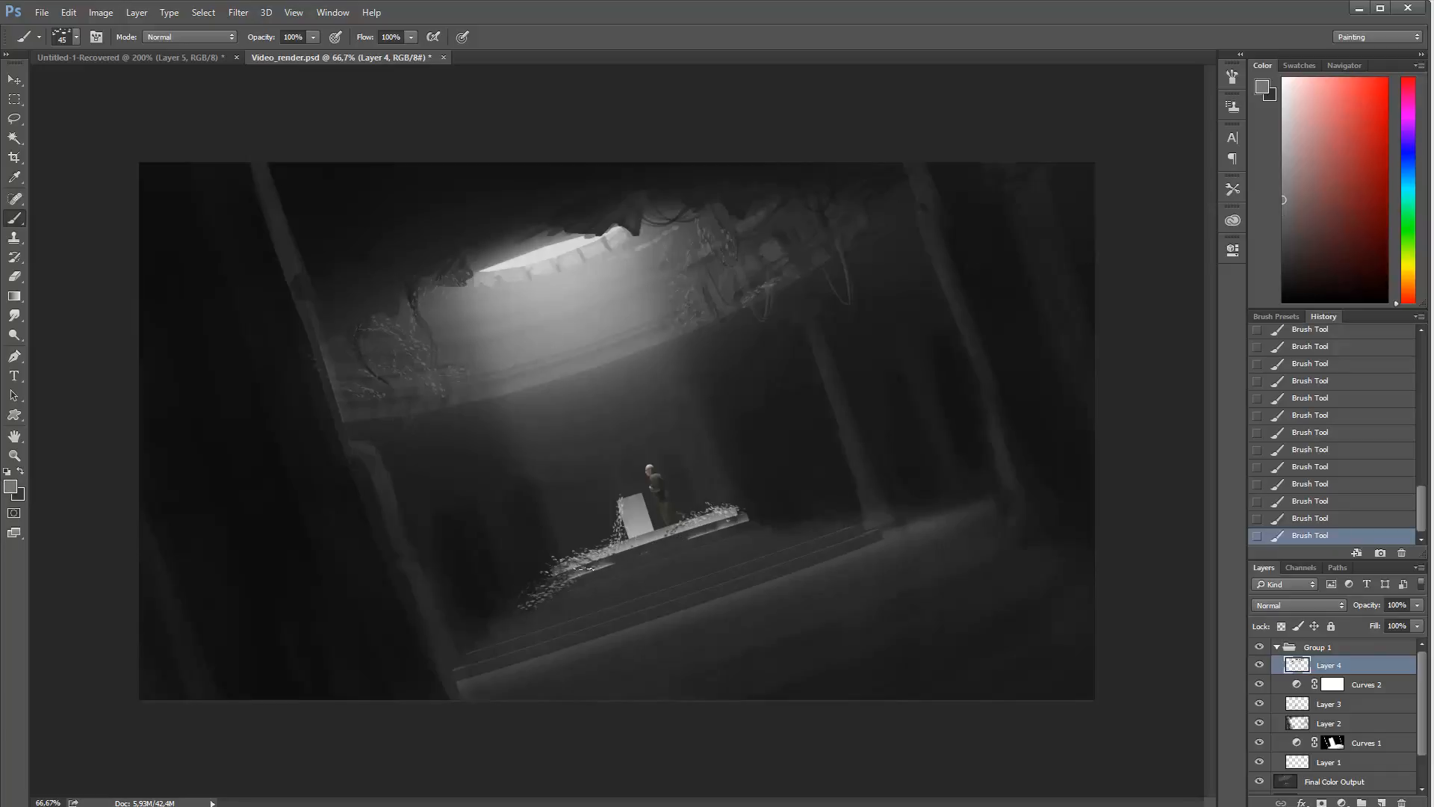
mouse_move(691, 532)
left_mouse_down()
mouse_move(741, 515)
mouse_move(776, 528)
left_mouse_up()
left_click(813, 478, "alt")
left_click_drag(631, 551, 519, 609)
Step: Darken the platform face and block with dark greys, using the textured brush at 13 px, then 40 px at 50% opacity
right_click(626, 521)
left_click_drag(696, 562, 688, 562)
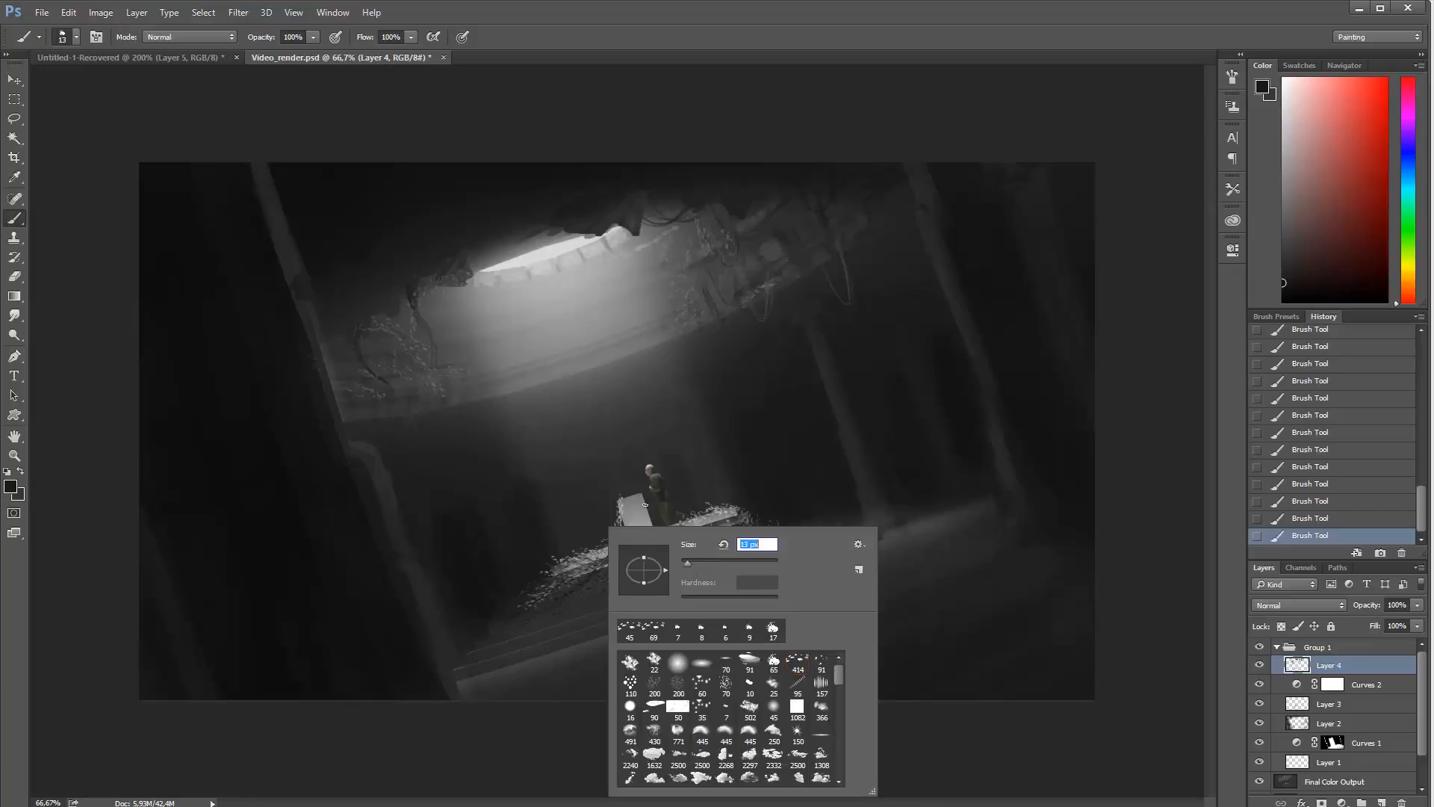
key("Return")
right_click(672, 502)
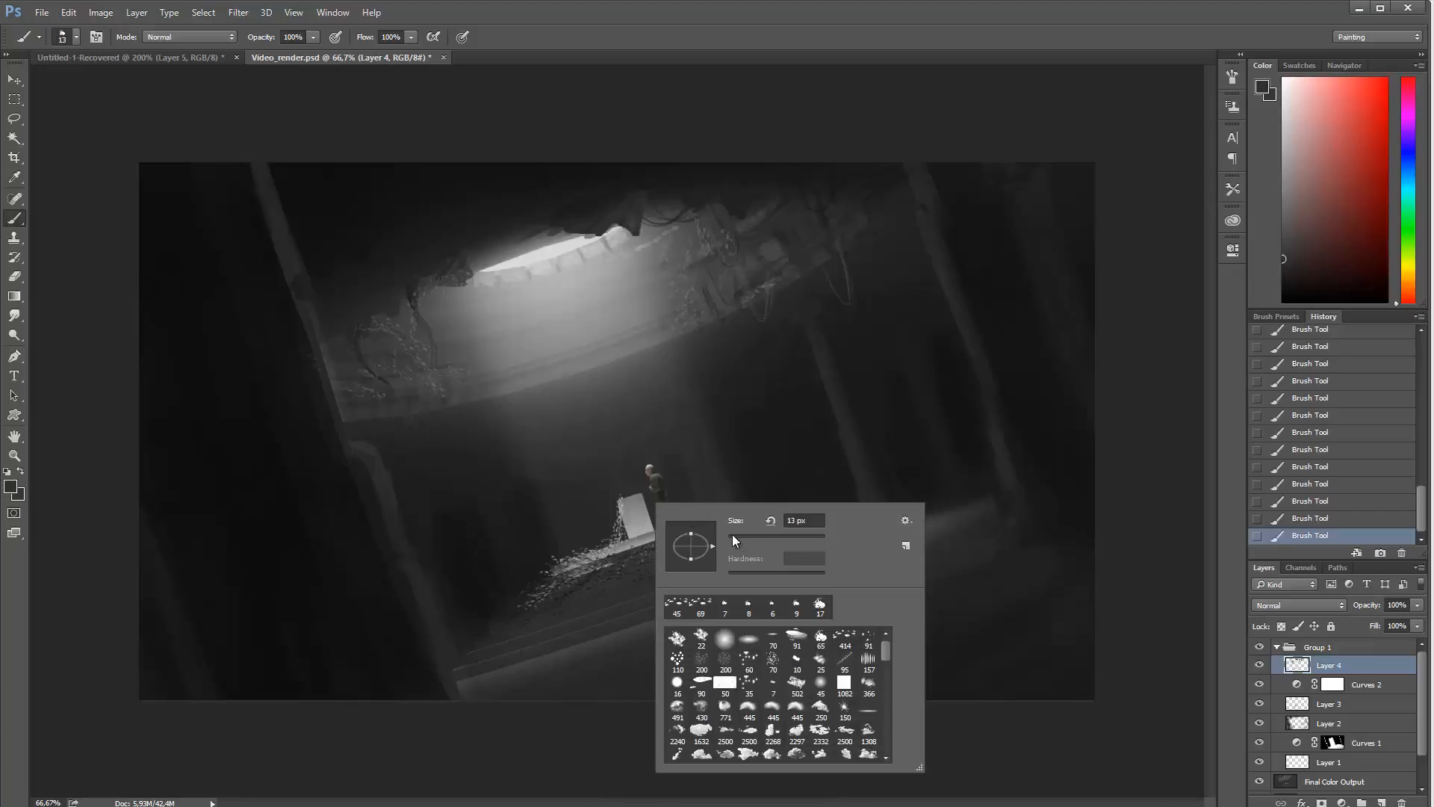
left_click_drag(733, 535, 742, 535)
key("Return")
key("5")
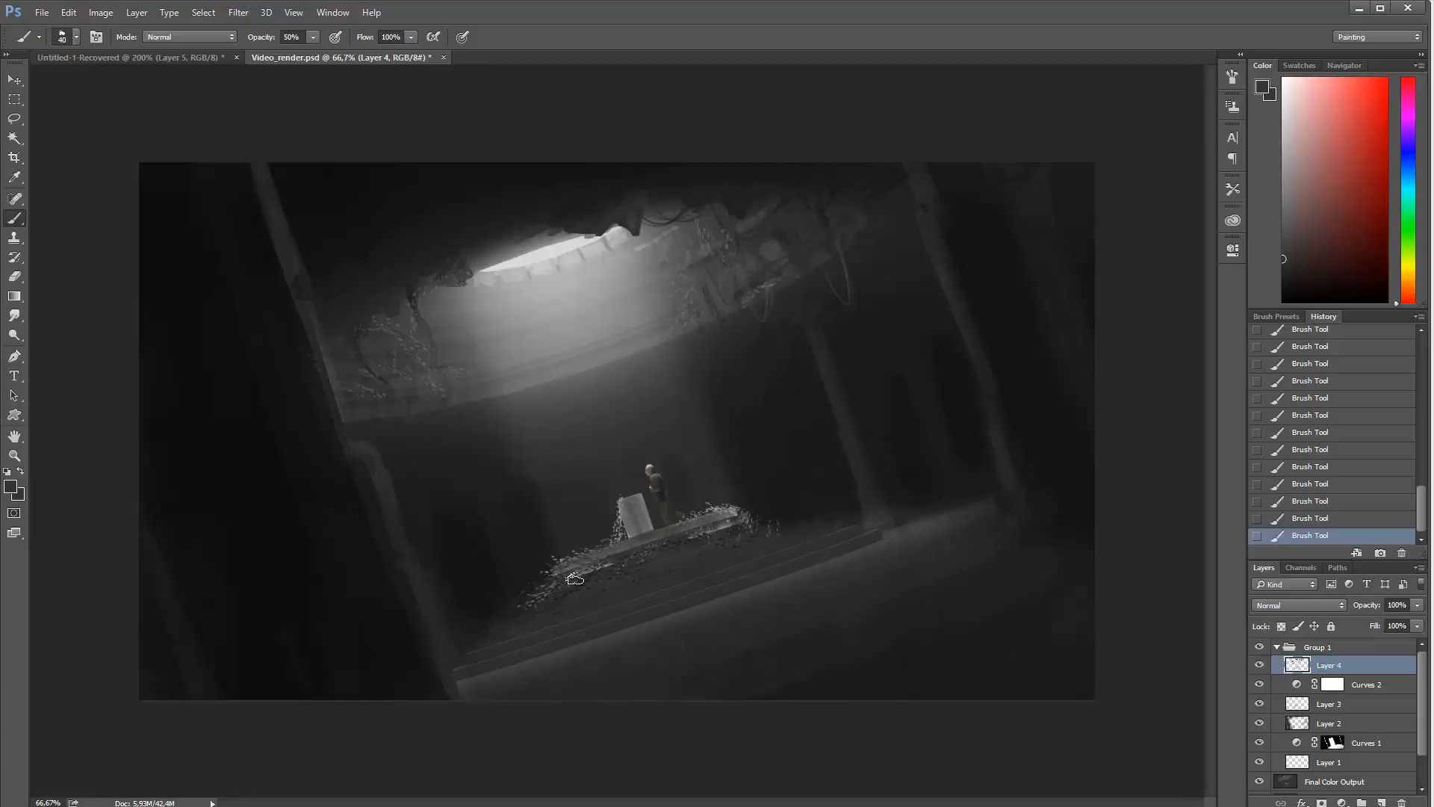
Step: Paint a light highlight on the block's top edge with a 15 px brush in a grey sampled from the ceiling opening
right_click(687, 494)
left_click_drag(733, 489, 728, 489)
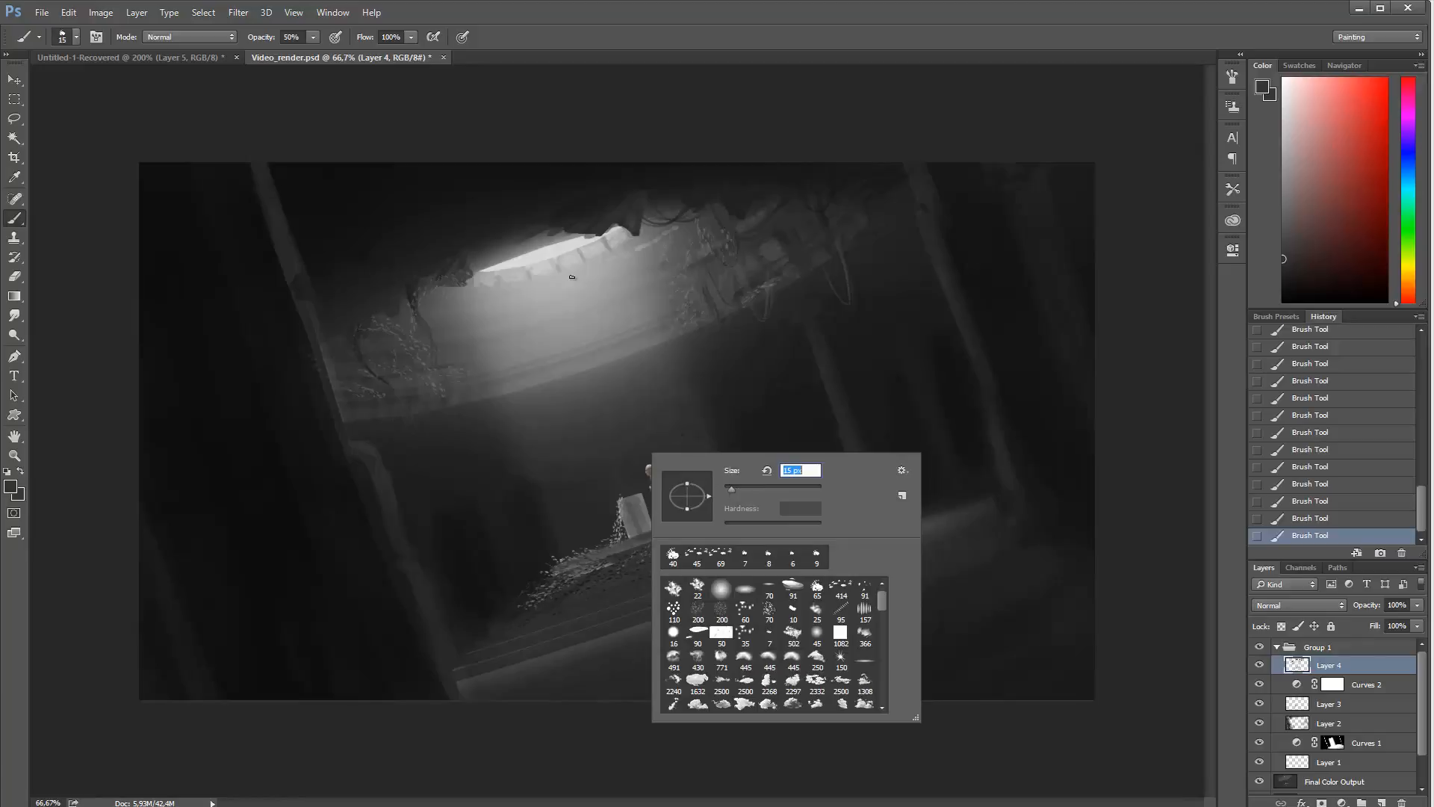
left_click(557, 250, "alt")
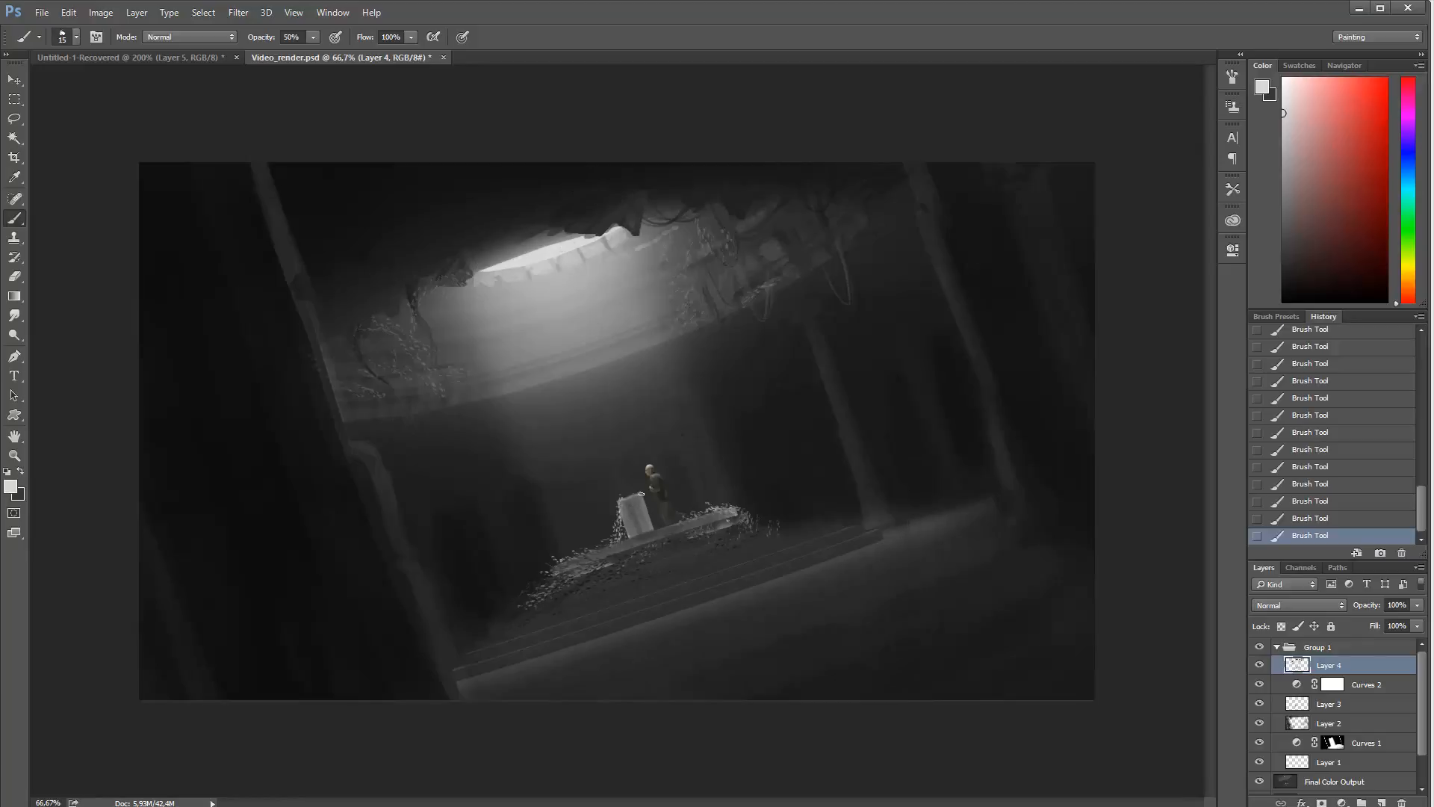
left_click_drag(641, 493, 641, 492)
Step: Paint light step-edge highlights across the platform's front with a 13 px brush at 50% and 40% opacity
right_click(678, 507)
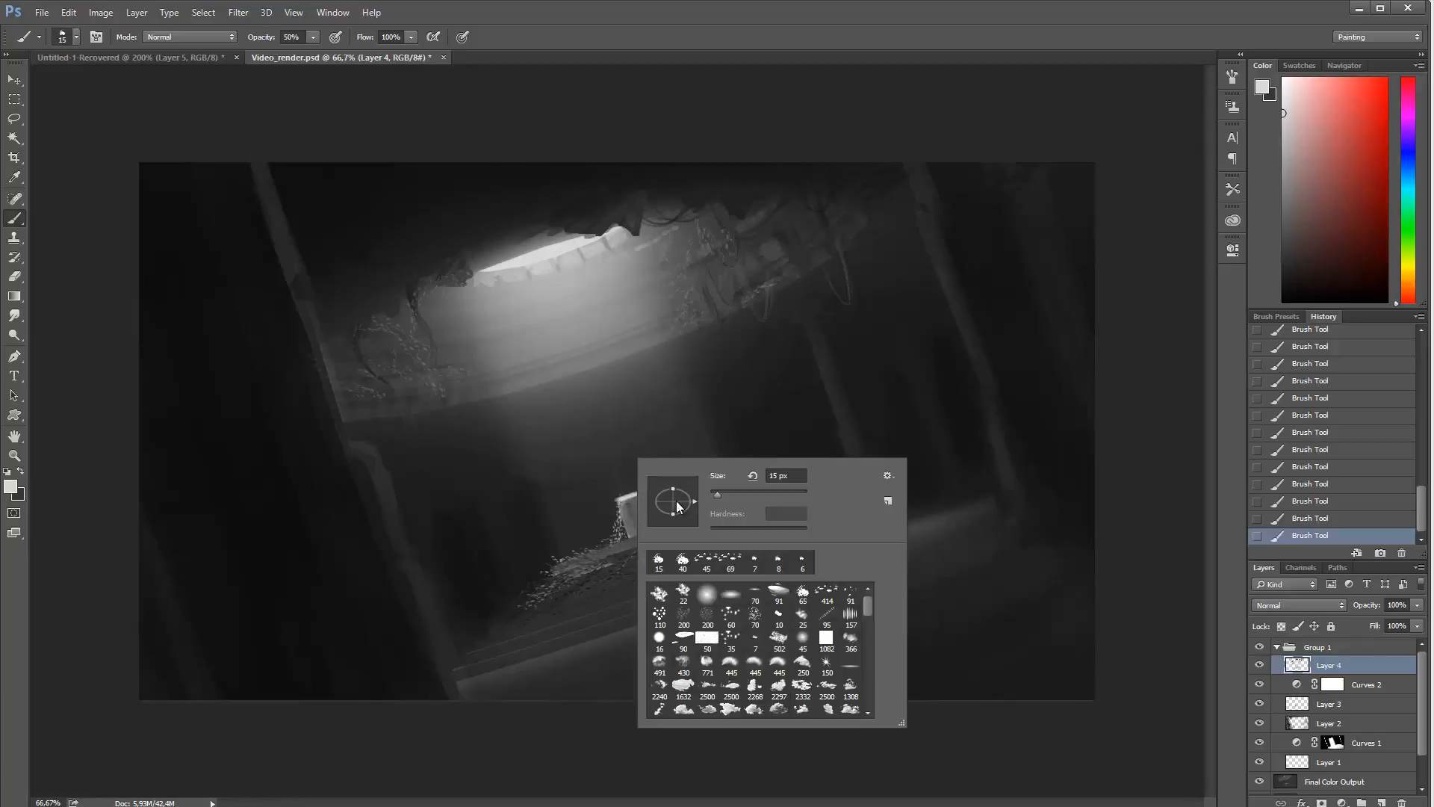
left_click_drag(716, 493, 714, 493)
key("Return")
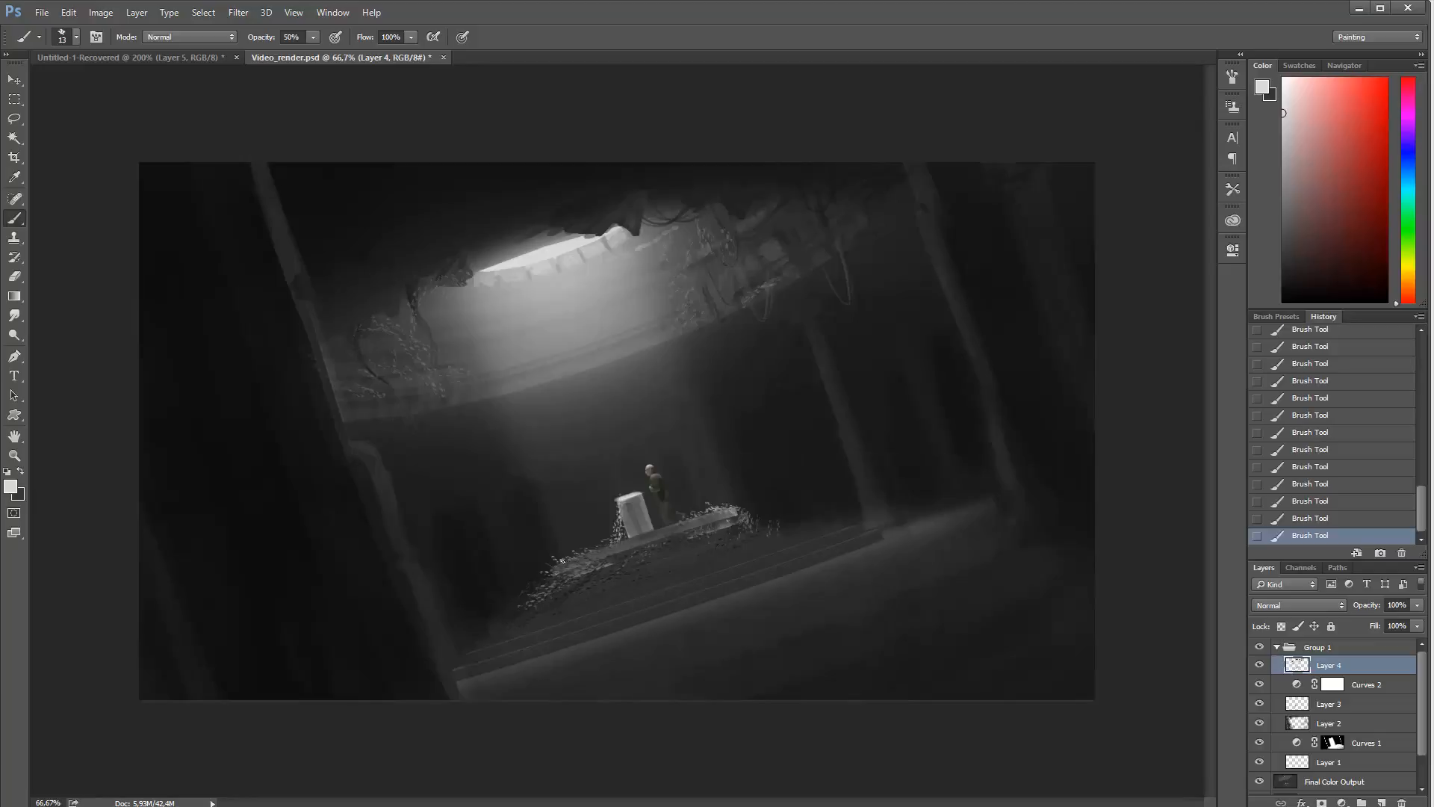
left_click_drag(610, 543, 724, 509)
left_click_drag(627, 553, 728, 512)
mouse_move(581, 574)
left_mouse_down()
mouse_move(712, 527)
mouse_move(616, 570)
mouse_move(712, 535)
mouse_move(637, 581)
mouse_move(712, 544)
mouse_move(661, 573)
mouse_move(753, 545)
mouse_move(640, 595)
mouse_move(693, 590)
left_mouse_up()
key("4")
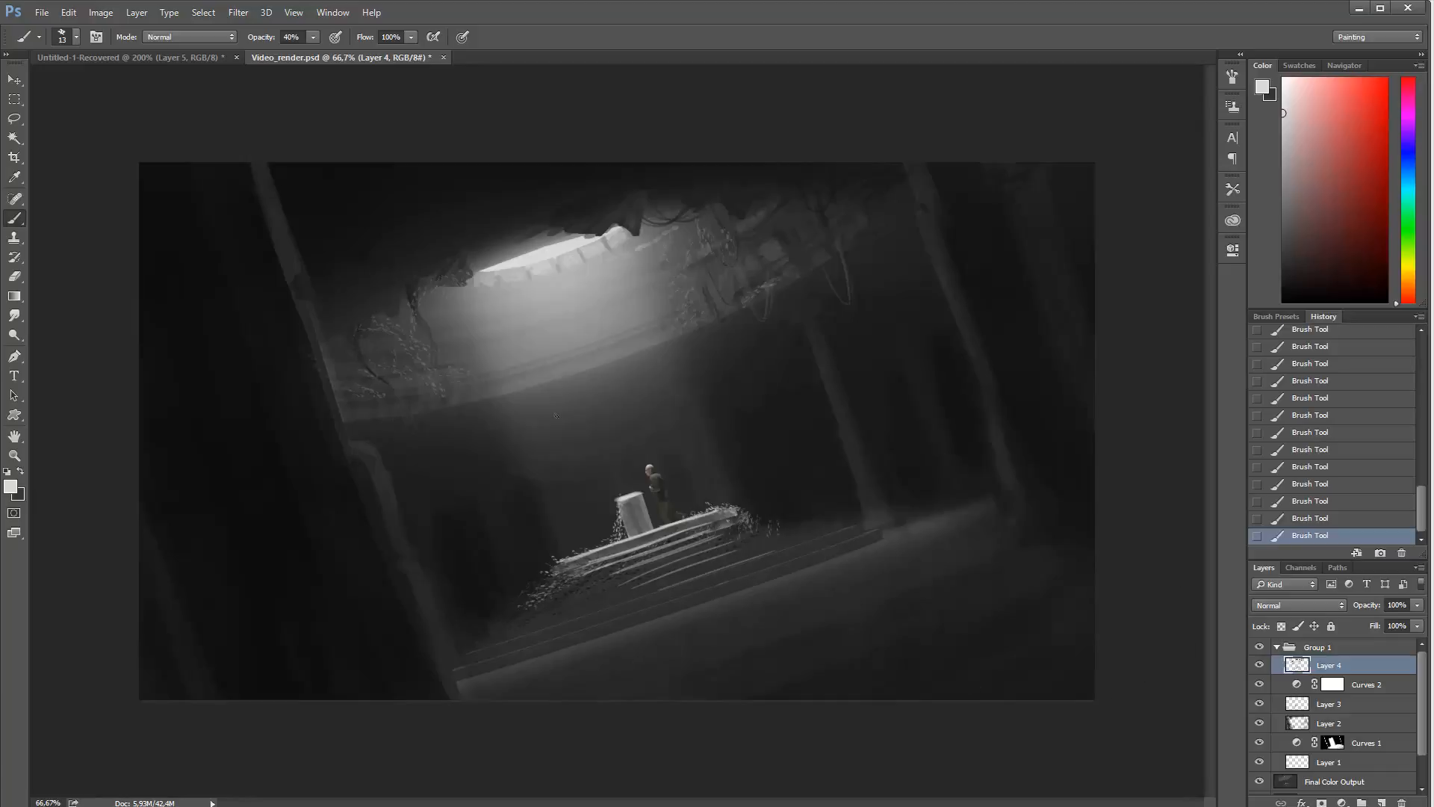
Step: Dab faint grey debris chunks below and beside the dome with a 32 px textured brush at 50% opacity
right_click(553, 446)
key("Escape")
left_click(473, 423, "alt")
right_click(462, 437)
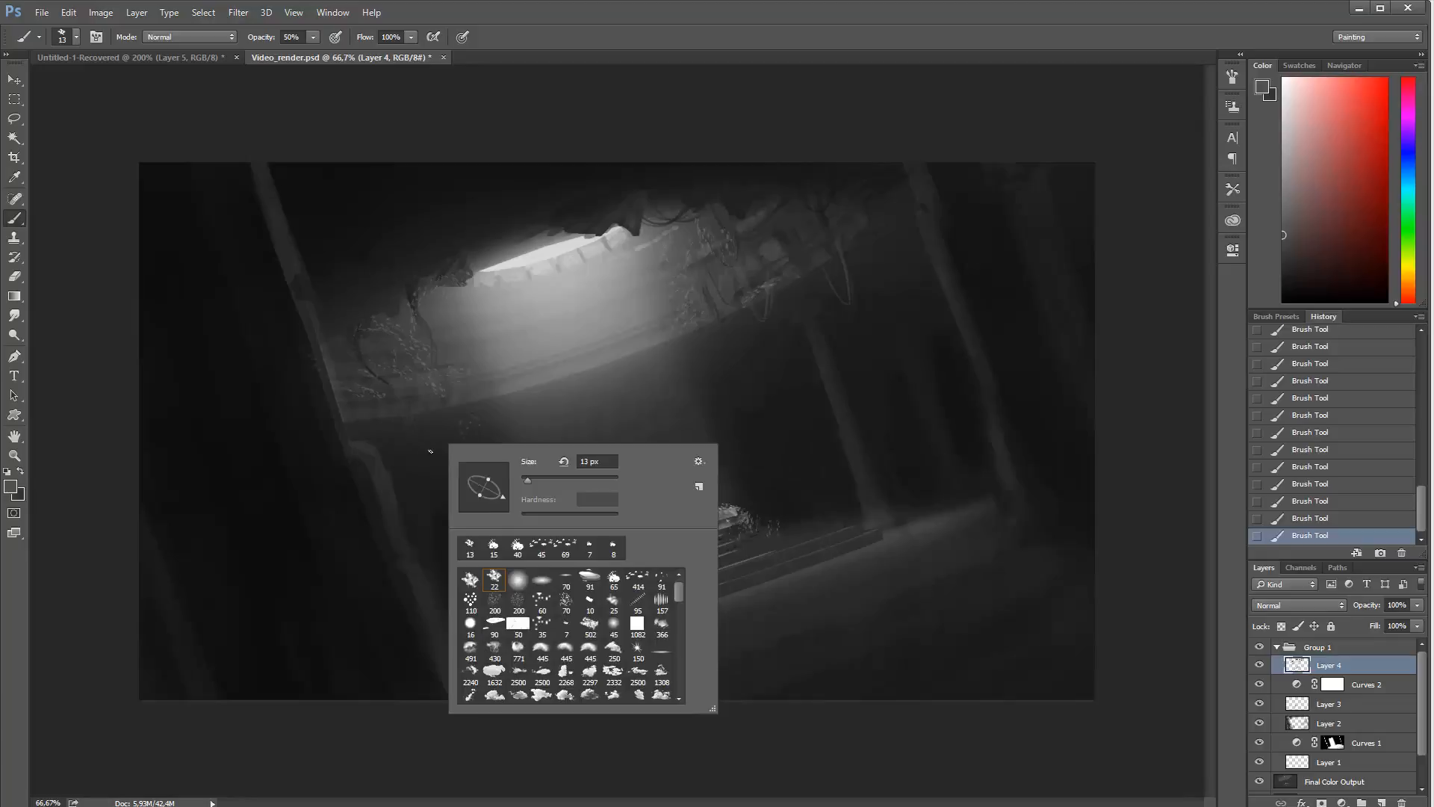
left_click(614, 579)
type("32")
key("Return")
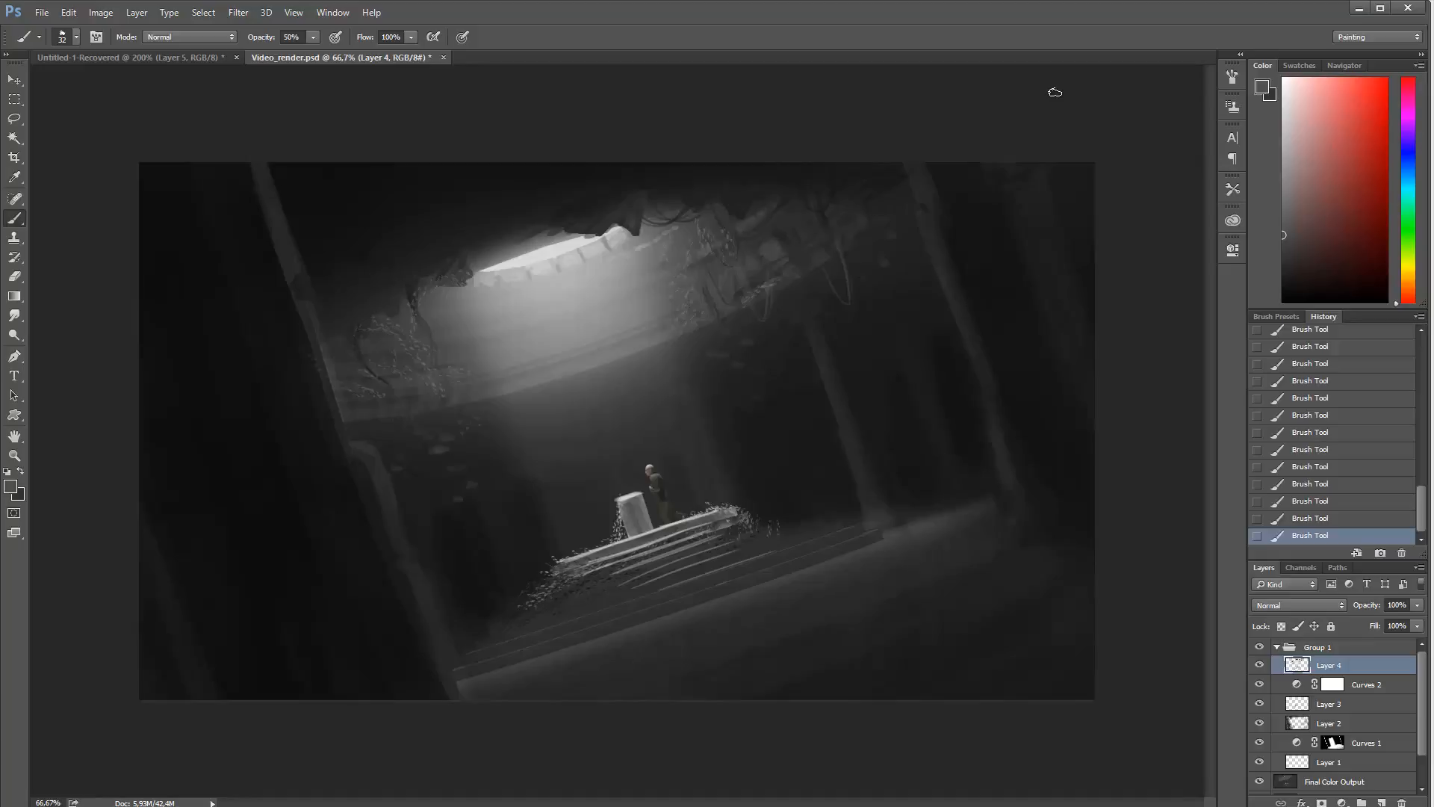
Step: Paint dark cables hanging from the ceiling on both sides of the opening at 13 px and 90% opacity, undoing unwanted strokes
left_click(427, 182, "alt")
key("ctrl+z")
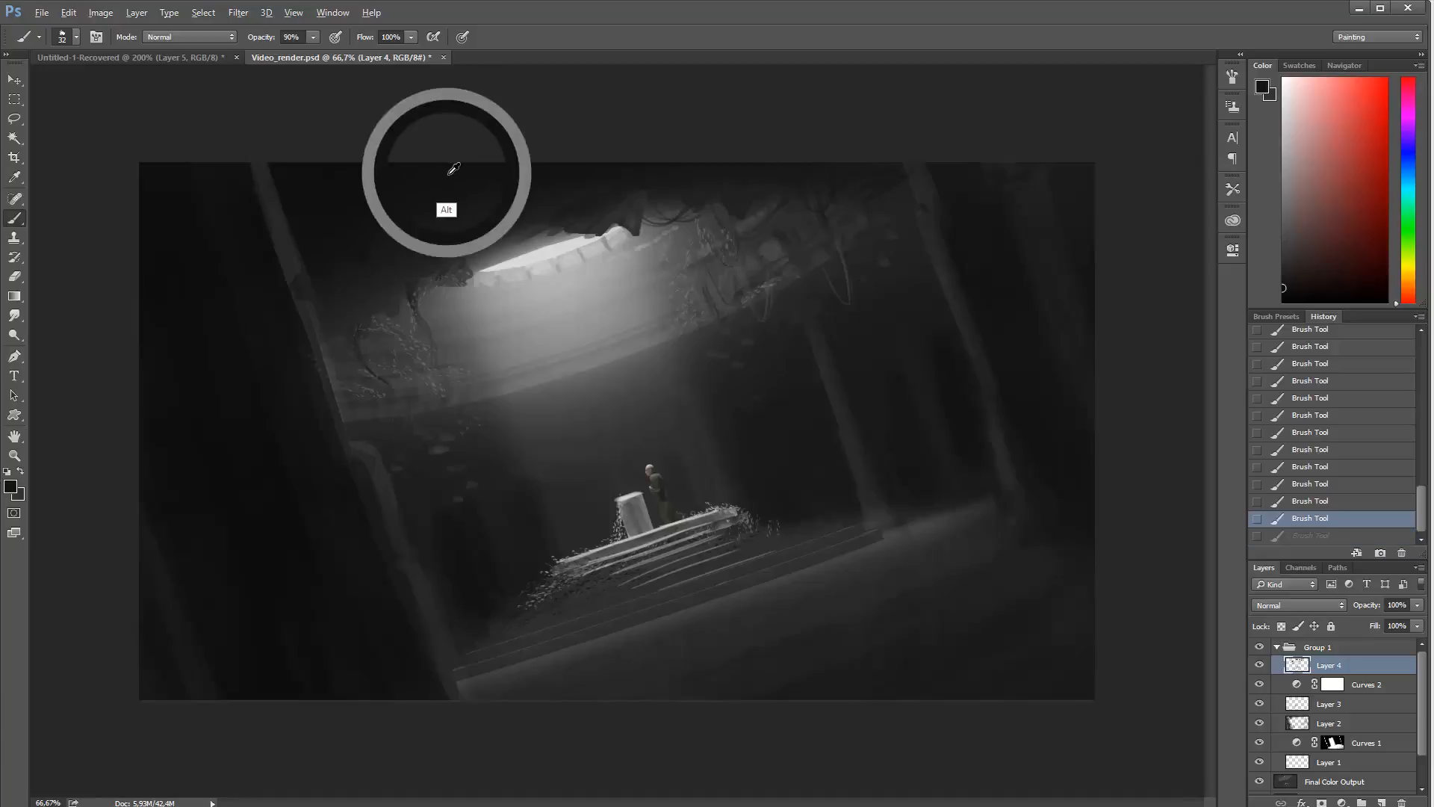
key("9")
right_click(472, 202)
left_click_drag(552, 220, 551, 220)
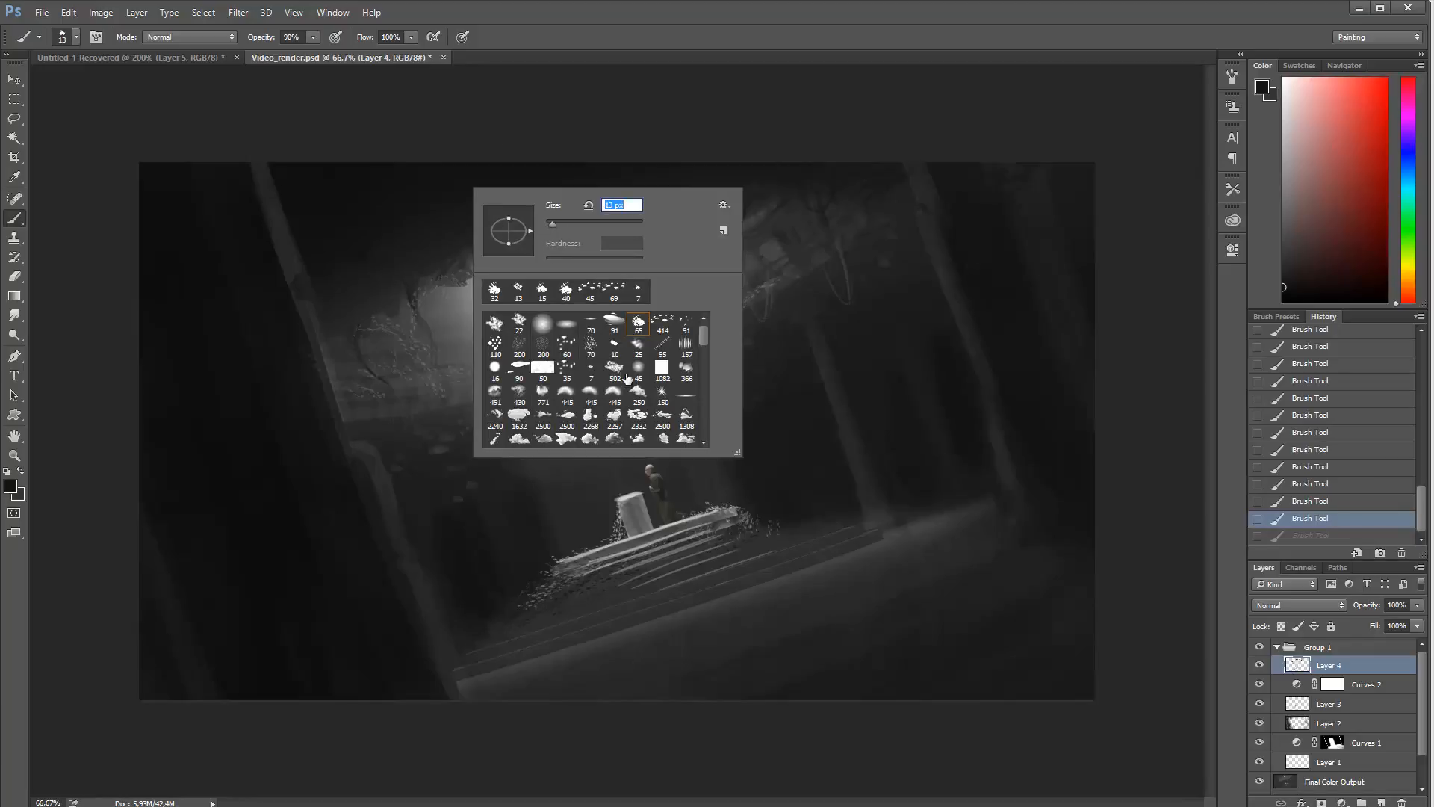
key("Return")
key("ctrl+z")
key("ctrl+z")
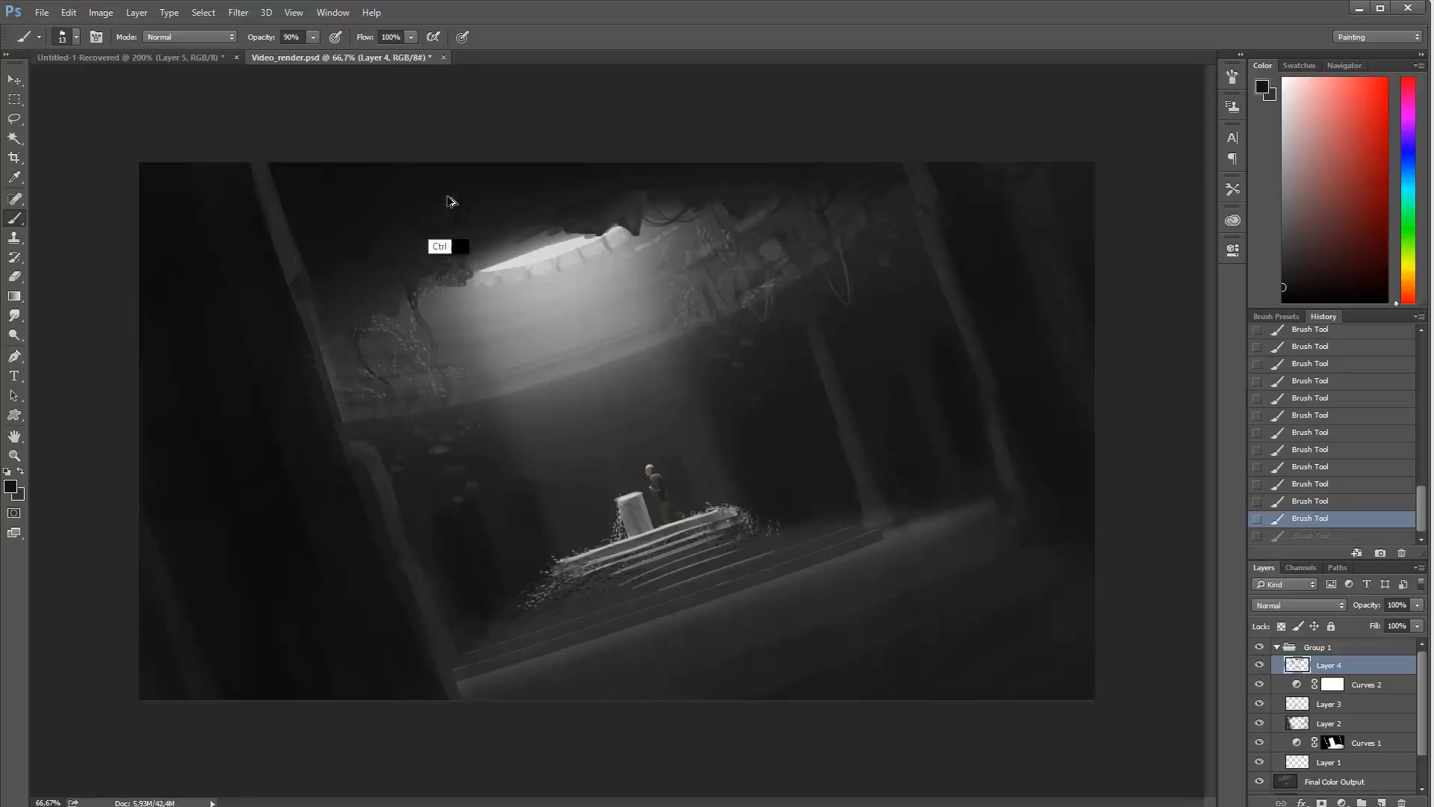
key("ctrl+z")
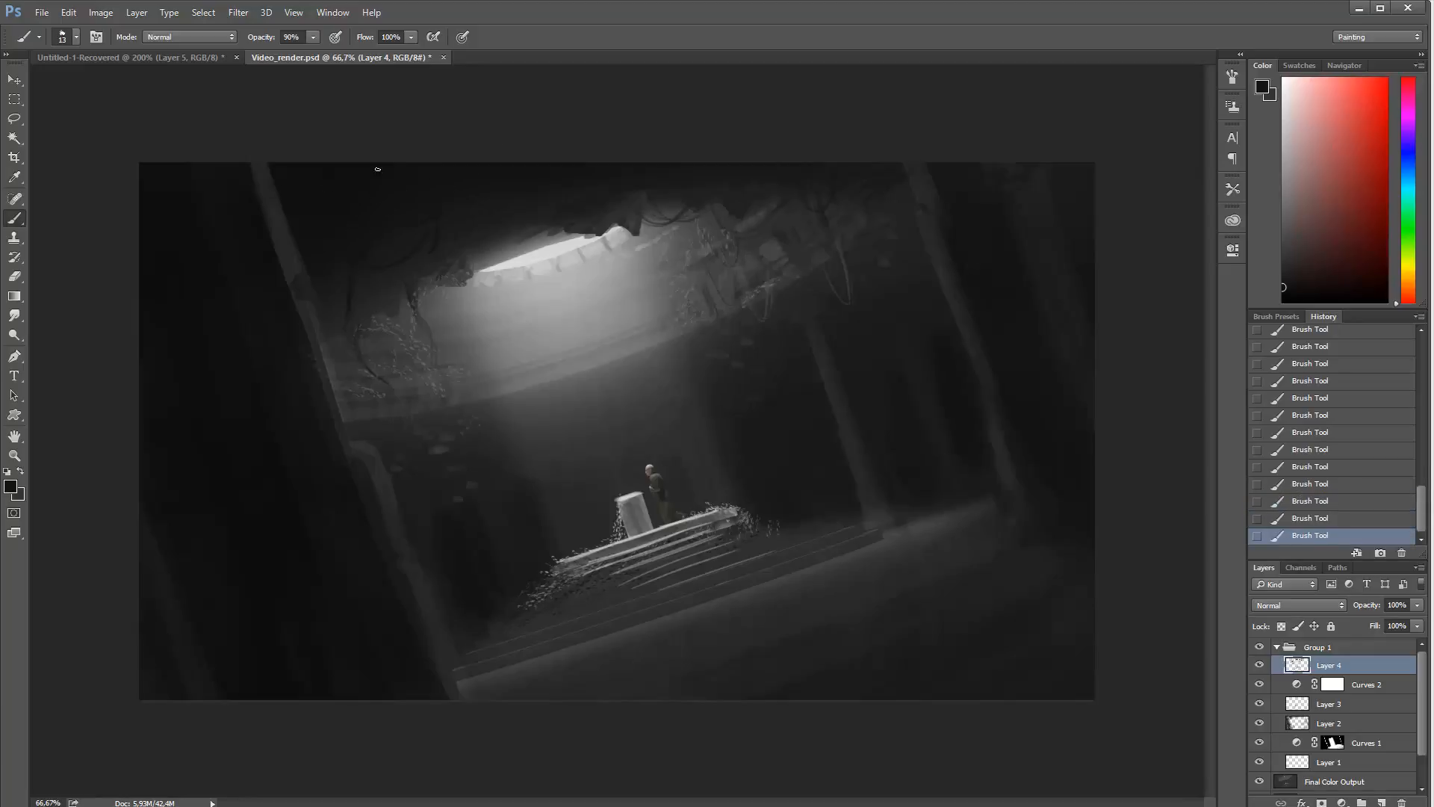
left_click_drag(345, 309, 321, 357)
left_click_drag(706, 218, 614, 228)
Step: Block in dark boulders in the hall's lower right foreground with the textured brush at 82 px and 32 px
right_click(889, 663)
left_click(1069, 653)
left_click(977, 633)
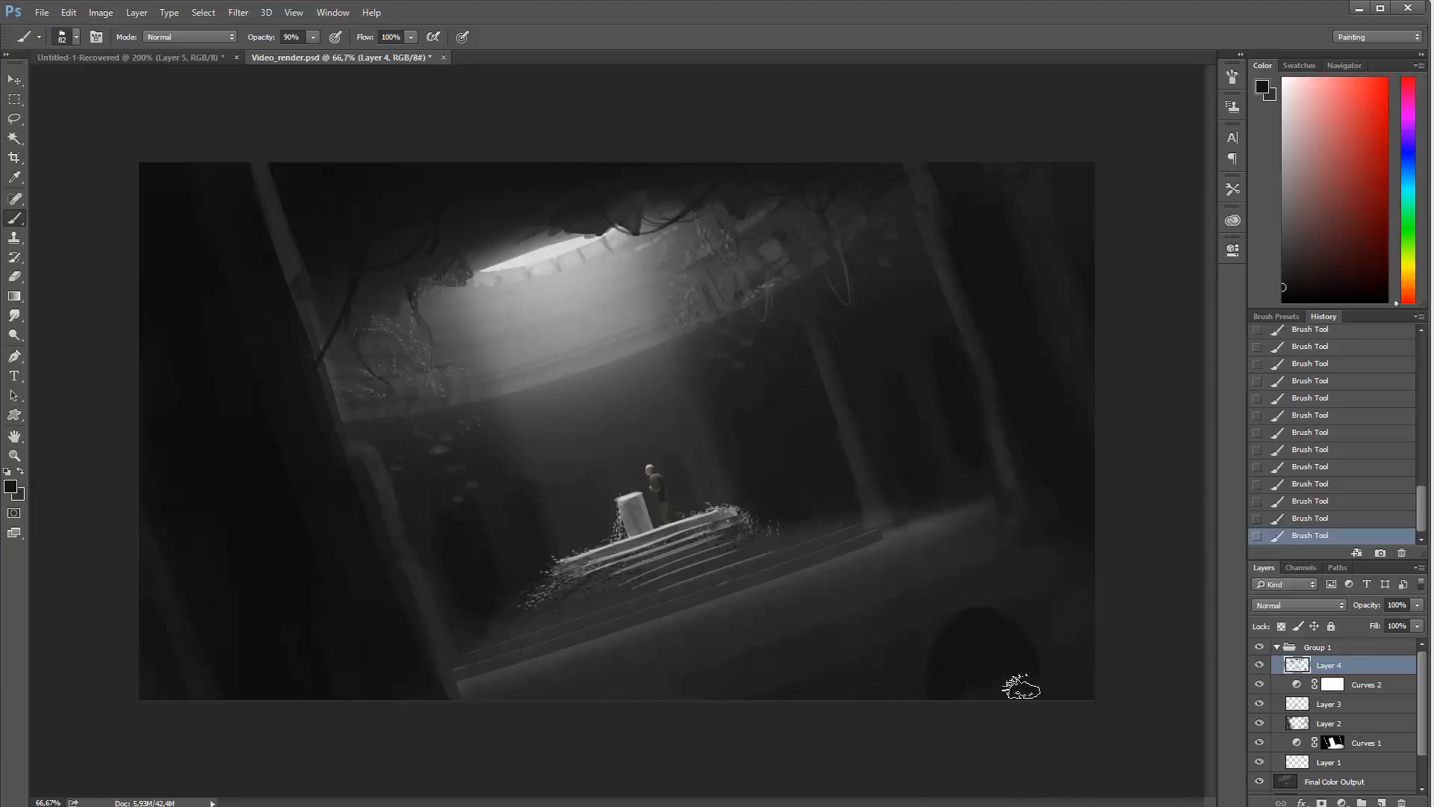
right_click(889, 640)
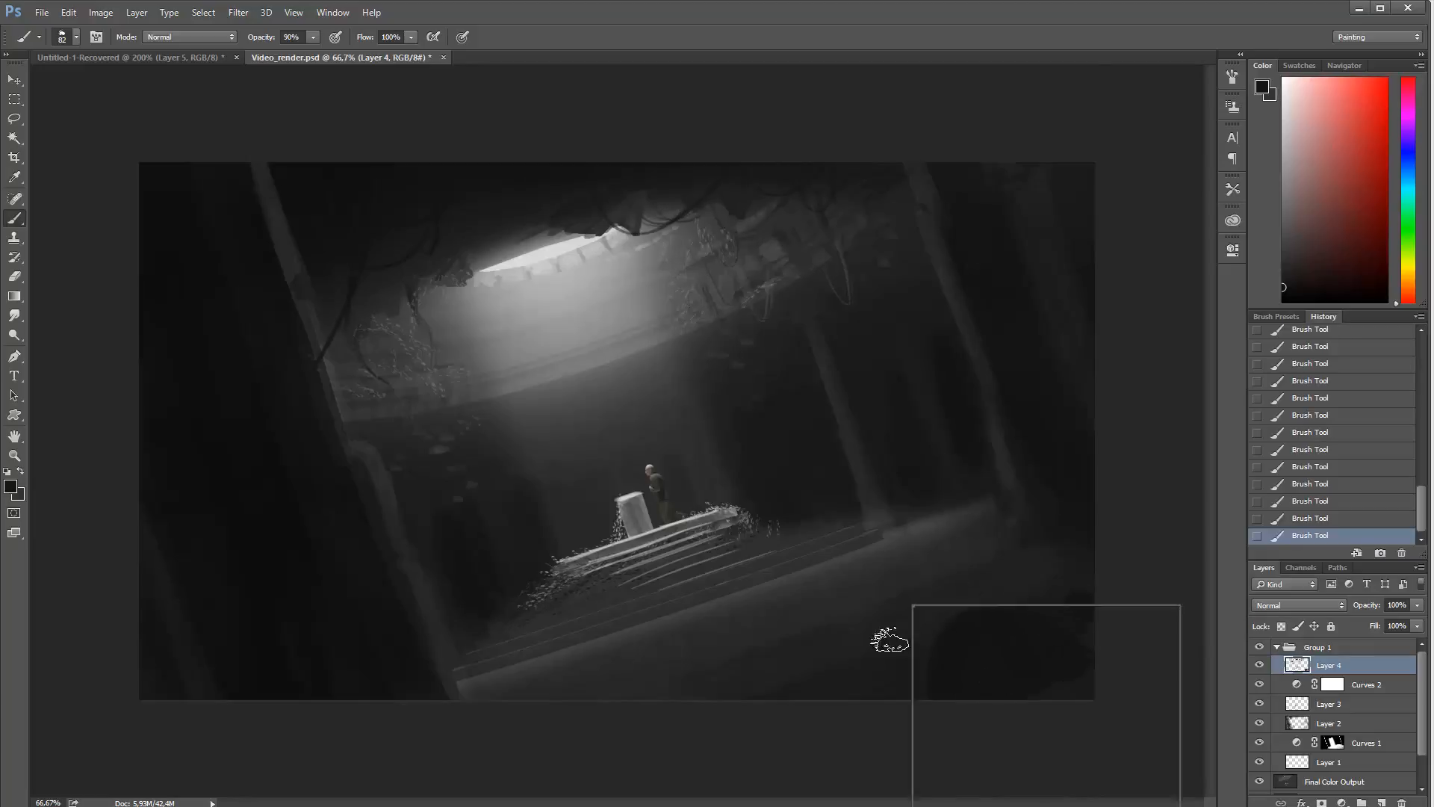
left_click(999, 640)
left_click_drag(879, 684, 868, 689)
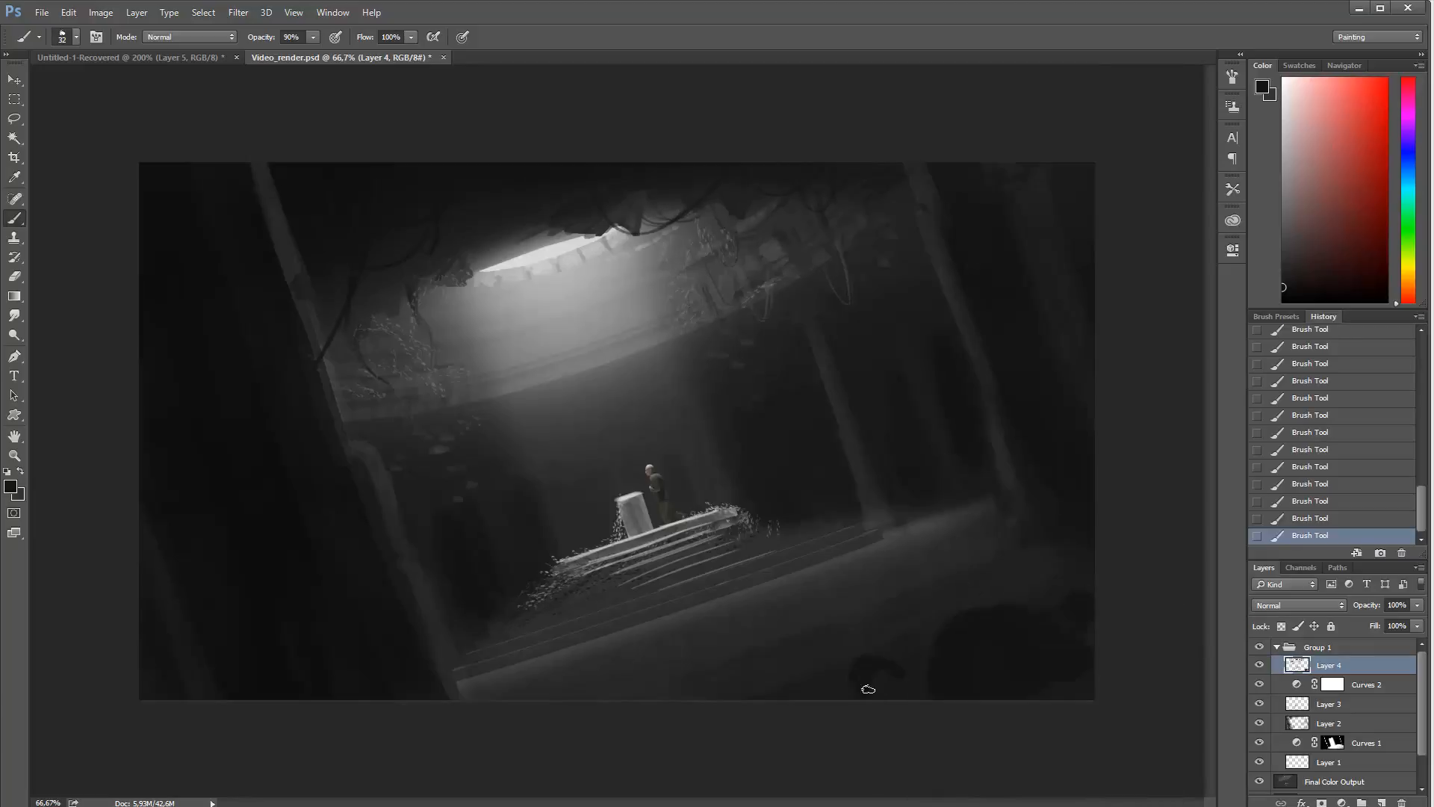
Step: Paint lighter rims and inner planes on the foreground boulders with sampled greys at 32 px
left_click(940, 592, "alt")
mouse_move(976, 615)
left_mouse_down()
mouse_move(930, 676)
mouse_move(953, 623)
mouse_move(1019, 605)
left_mouse_up()
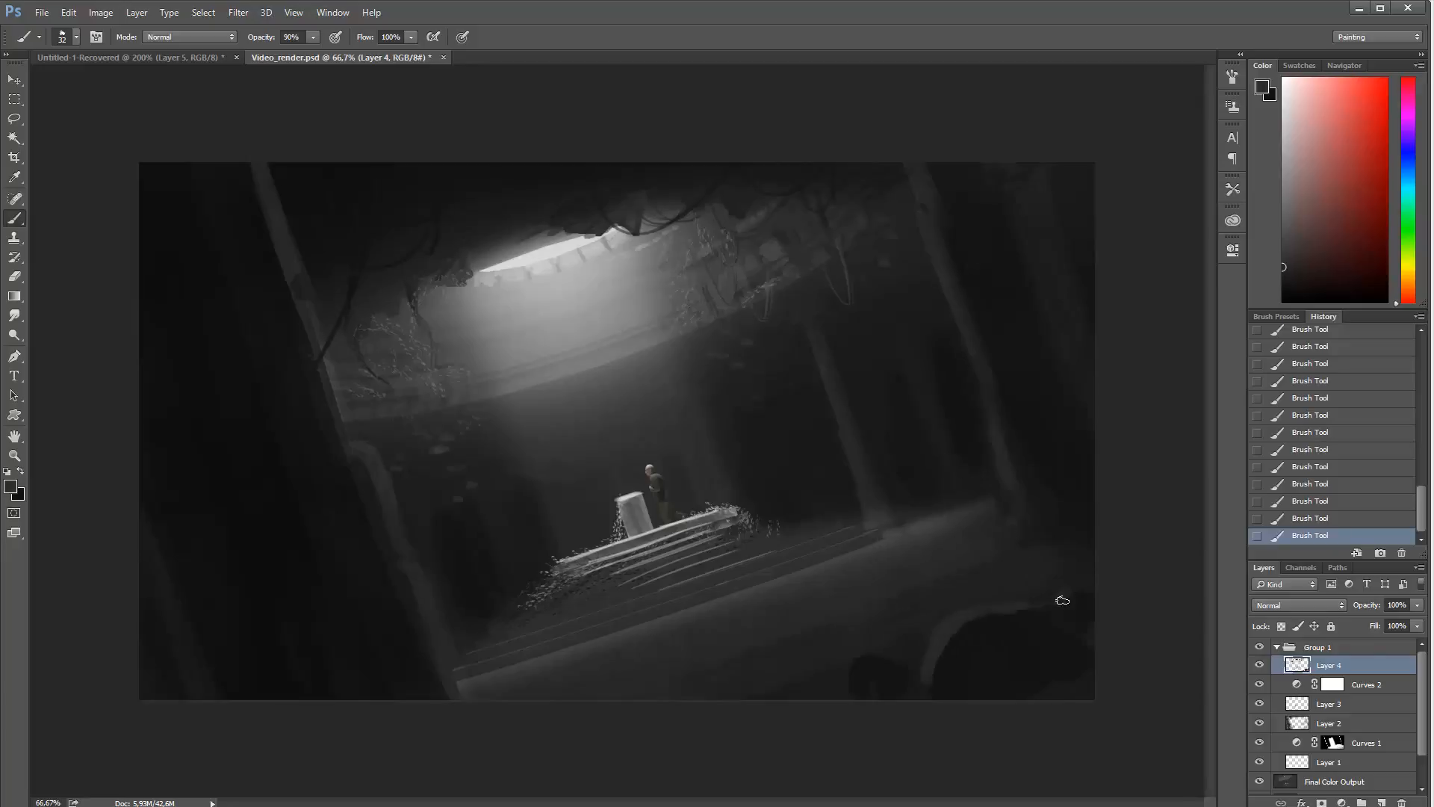
left_click(979, 636, "alt")
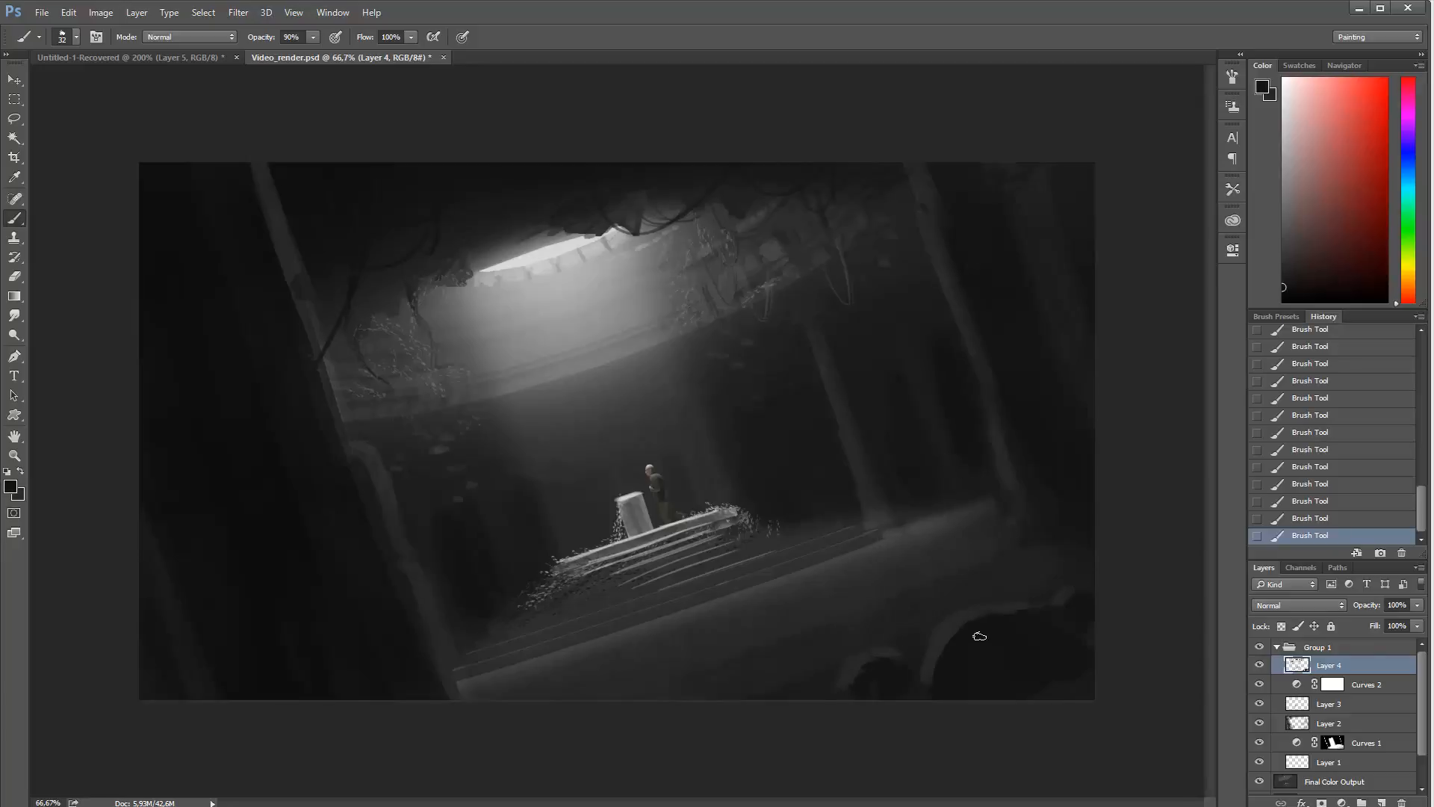
left_click(959, 635, "alt")
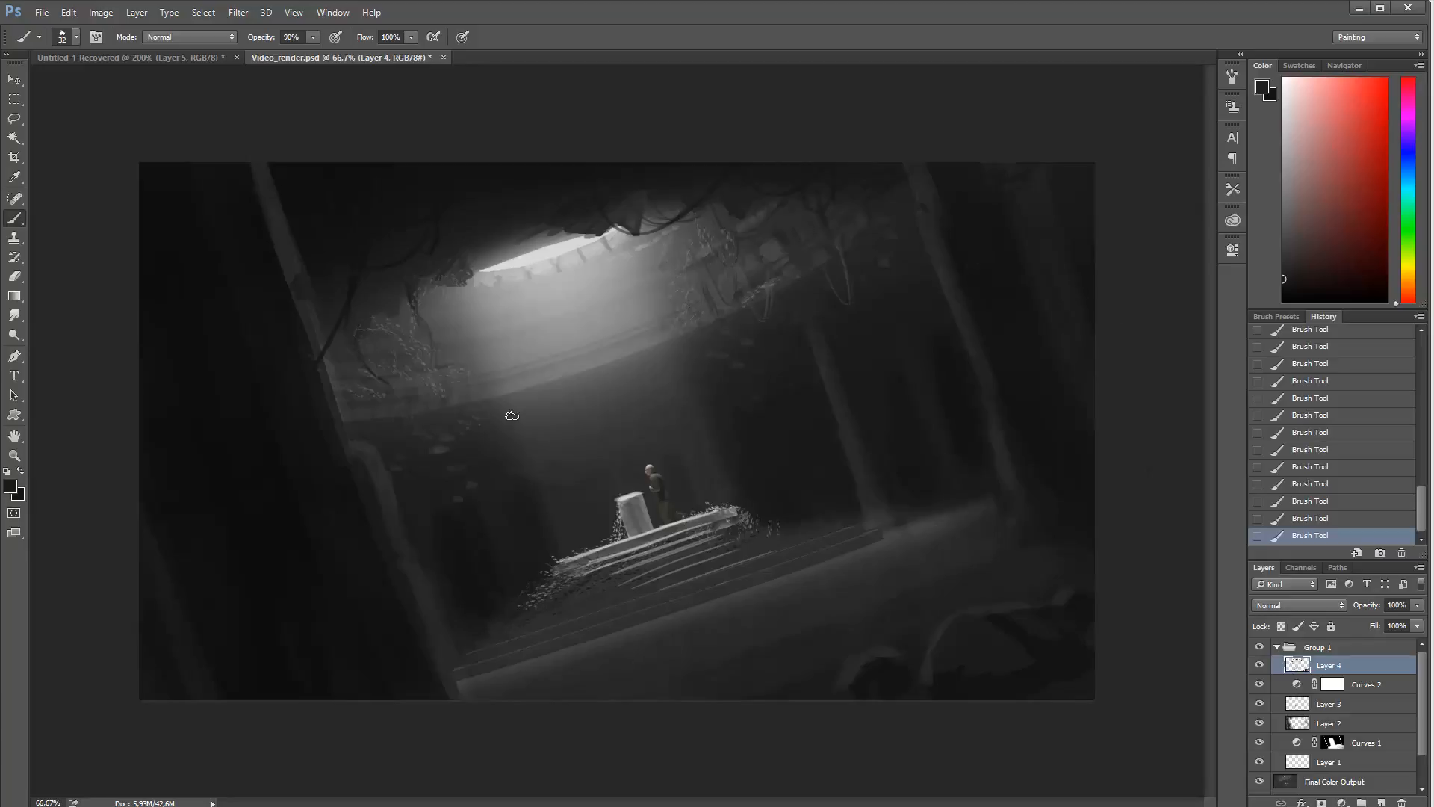
Step: Refine the boulders and the surrounding floor with sampled greys, using a 20 px brush
left_click(878, 581, "alt")
right_click(880, 555)
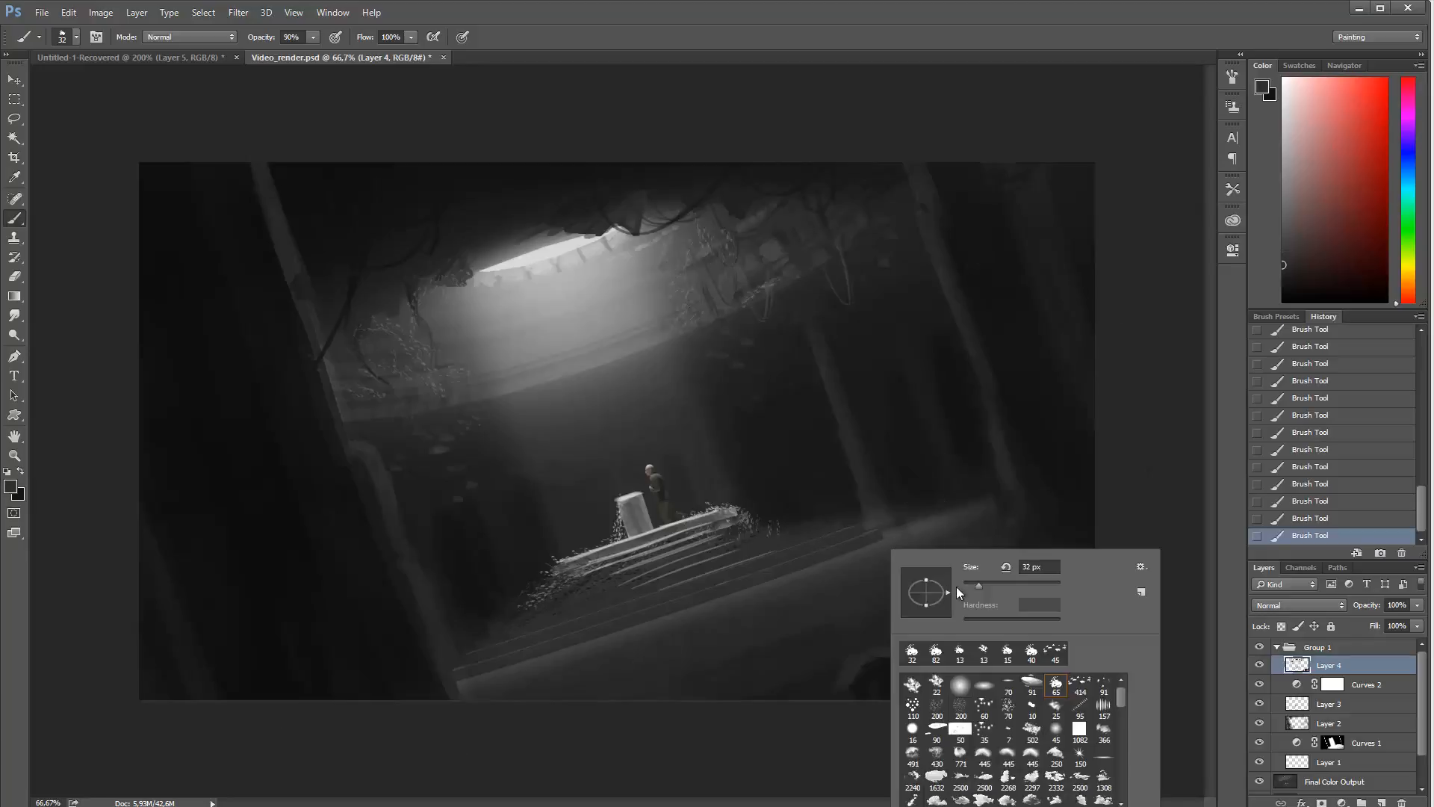
left_click_drag(978, 586, 970, 588)
left_click(833, 693, "alt")
left_click(1076, 514, "alt")
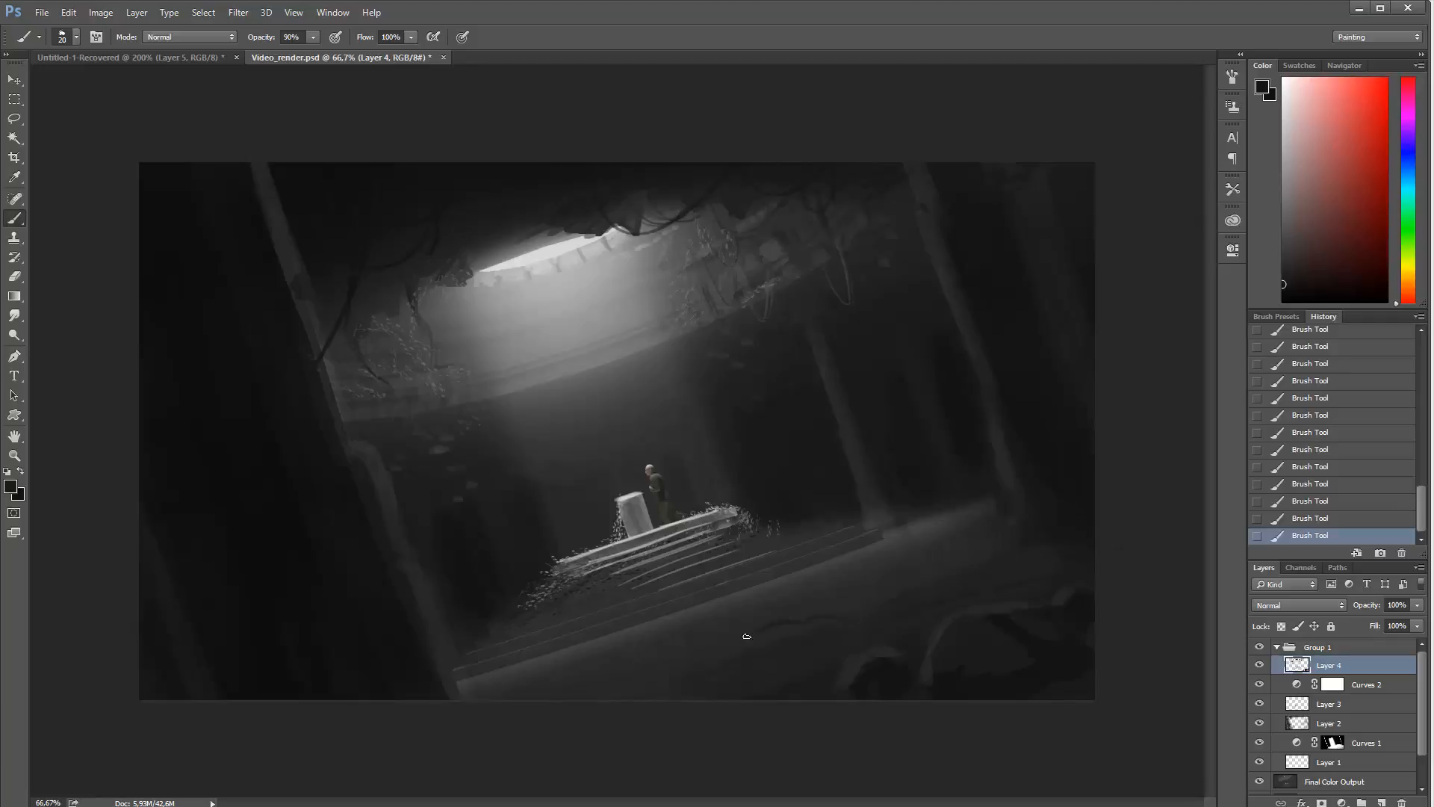
Step: Paint thin cracks and slab joints on the floor beside the boulders with a 7 px brush in sampled greys
right_click(854, 565)
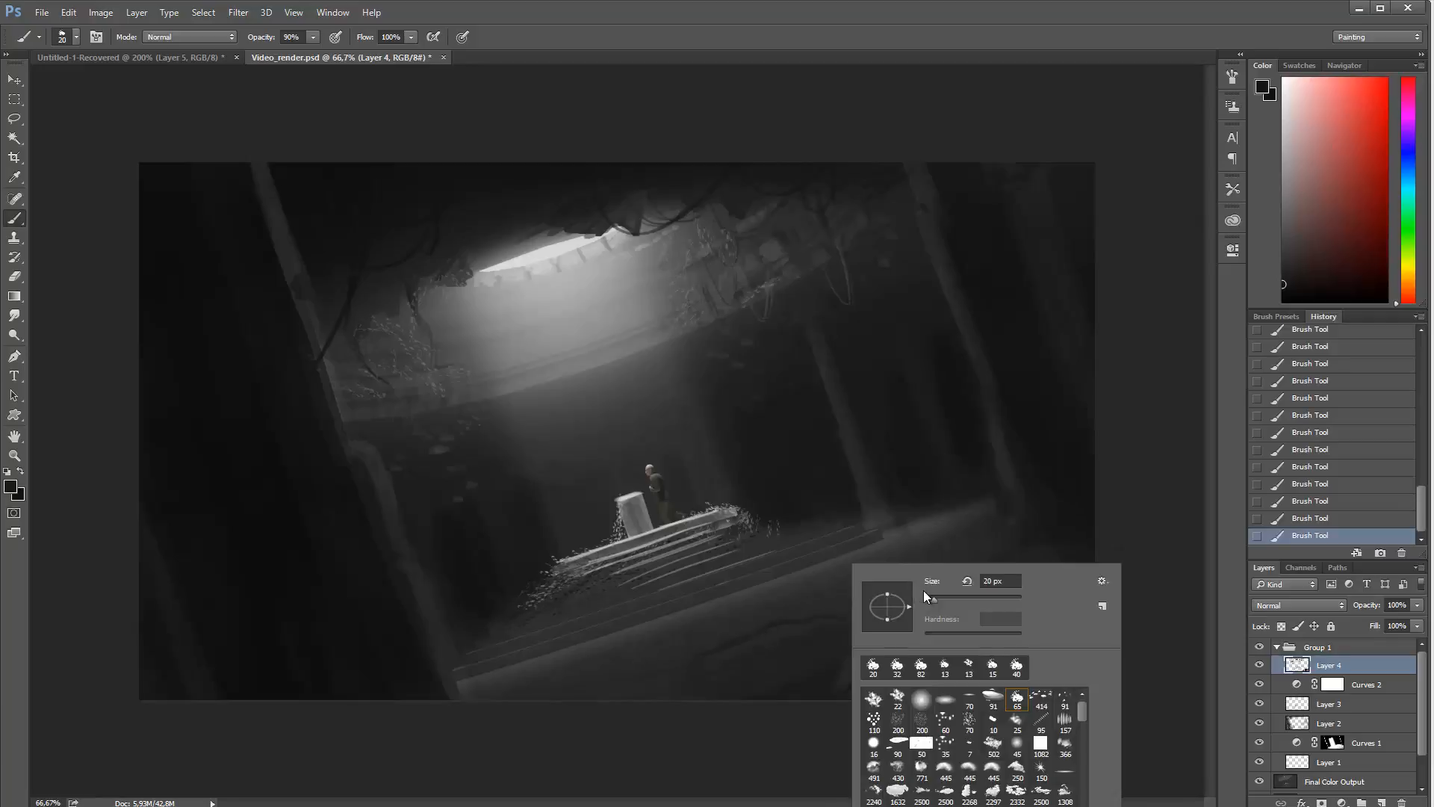
left_click_drag(970, 588, 923, 590)
key("Return")
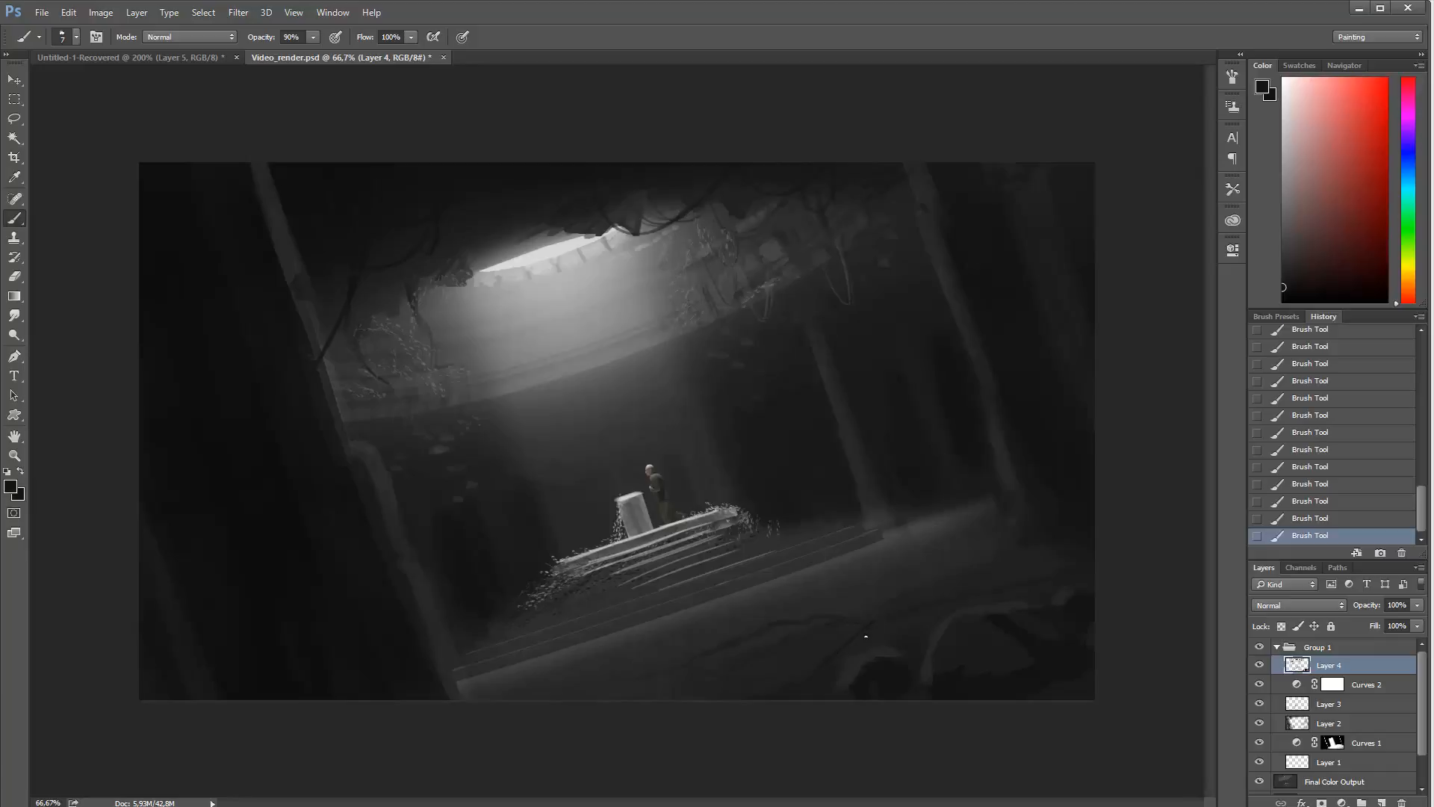
left_click(868, 604, "alt")
left_click(780, 672, "alt")
left_click(762, 667, "alt")
left_click(846, 619, "alt")
left_click(922, 593, "alt")
left_click(939, 589, "alt")
left_click(902, 659, "alt")
Step: Extend the floor cracks and slab edges toward the right pillar's base, alternating dark and light greys
key("x")
left_click_drag(1068, 535, 990, 587)
key("x")
left_click(1074, 535, "alt")
left_click(975, 547, "alt")
left_click(984, 553, "alt")
left_click(875, 583, "alt")
left_click(874, 596, "alt")
Step: Extend the floor cracks and slab joints toward the left pillar's base, alternating sampled light and dark greys with the 7 px brush
left_click(676, 575, "alt")
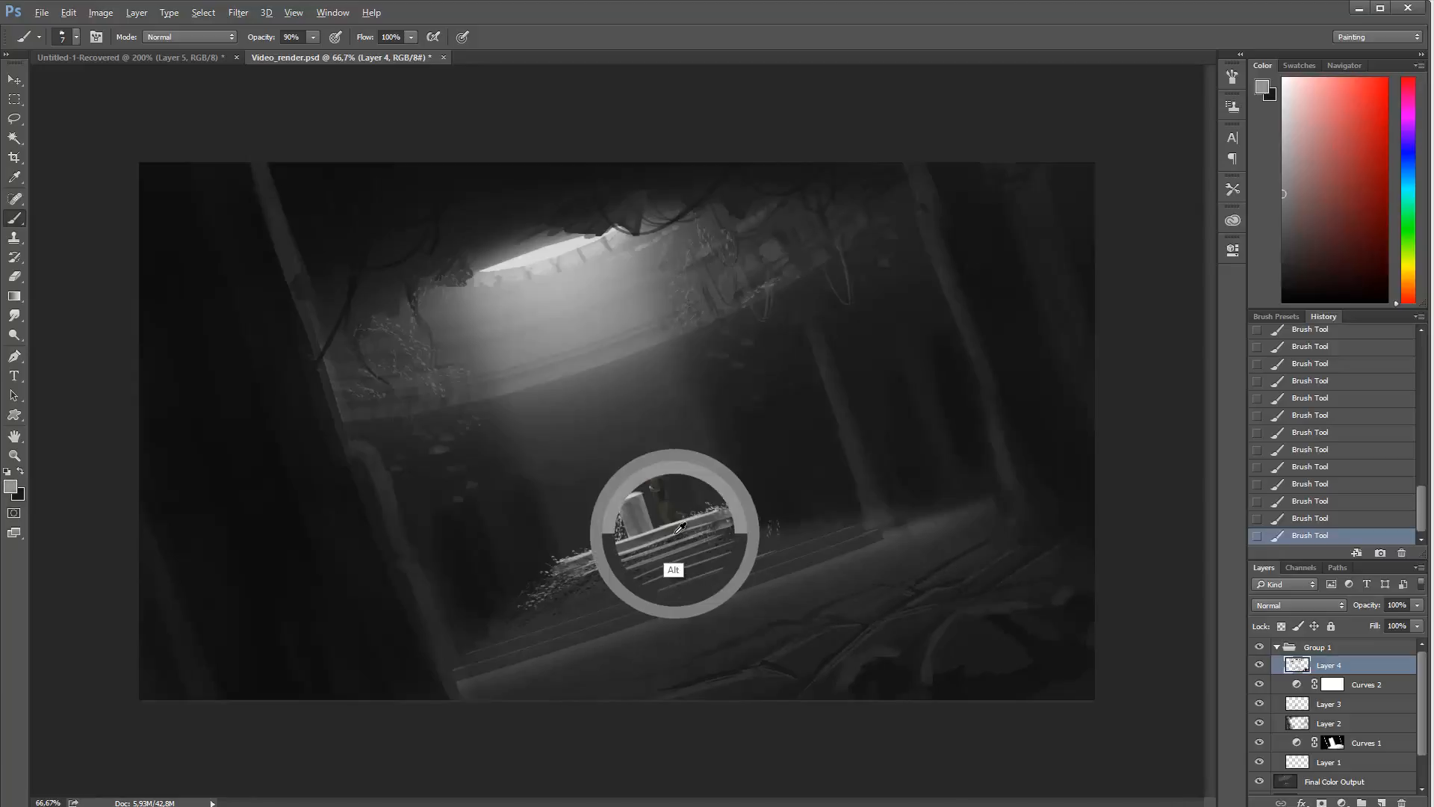
left_click(714, 626, "alt")
left_click(756, 624, "alt")
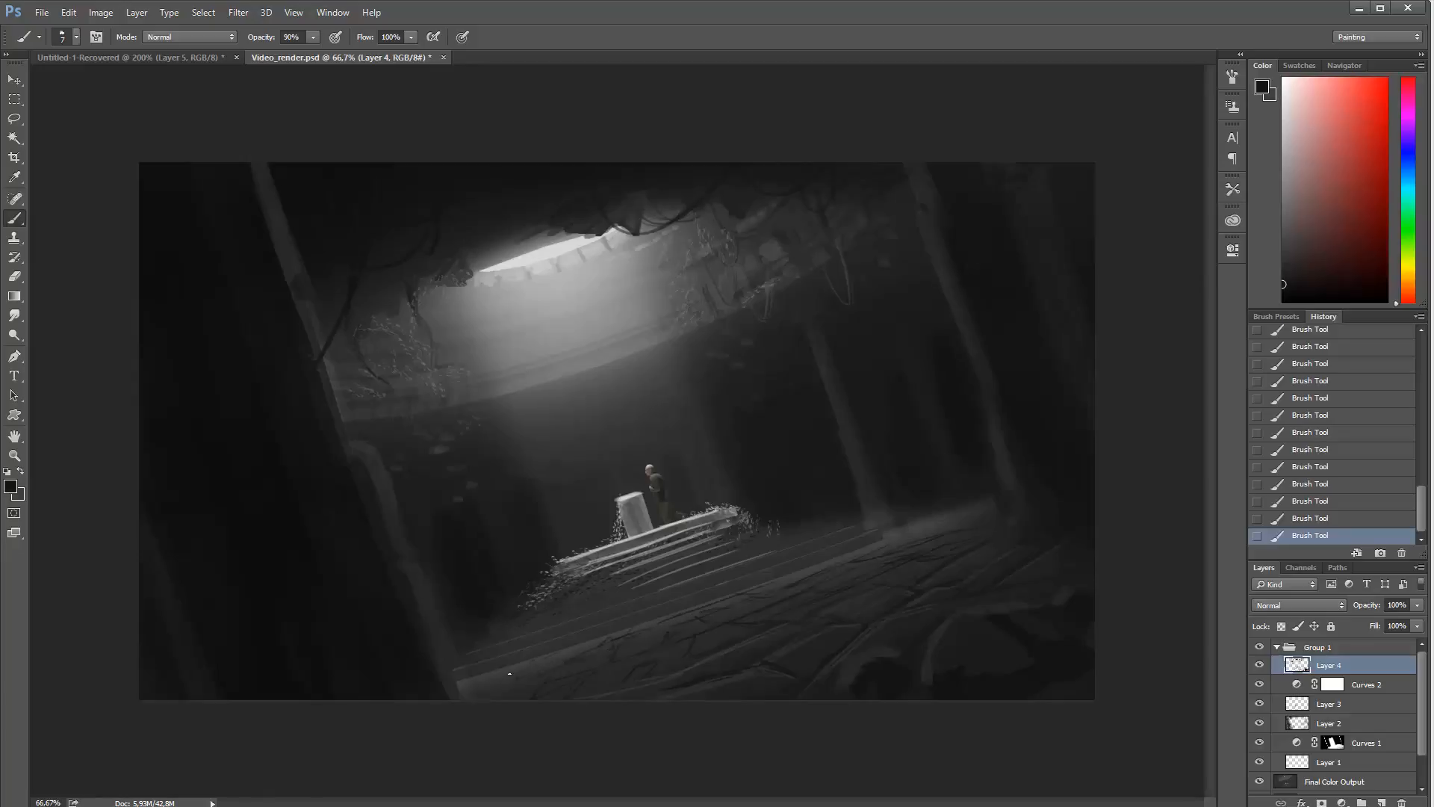
left_click(715, 633, "alt")
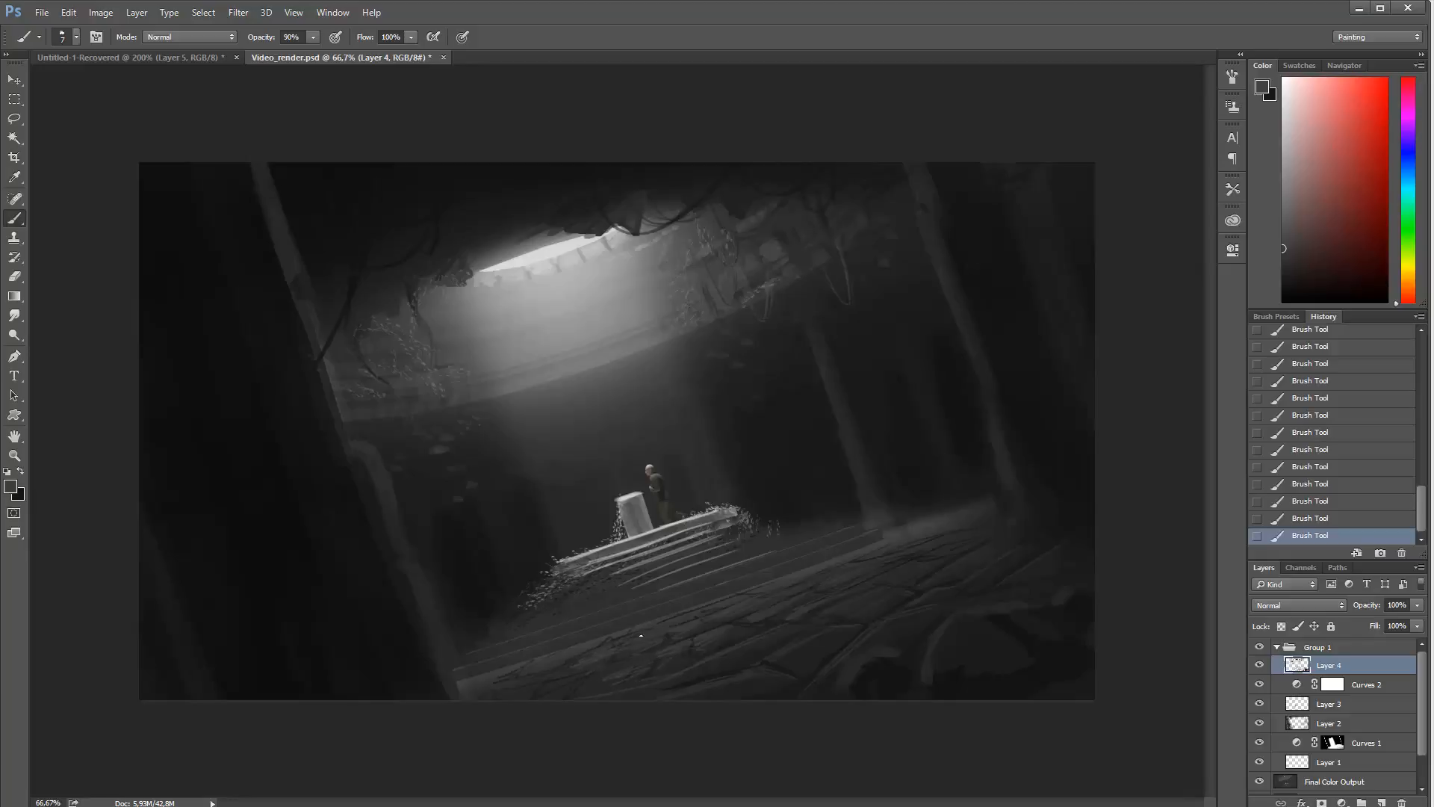
Step: Paint light highlights along the floor slab edges with a sampled light grey at 30% opacity
left_click(682, 559, "alt")
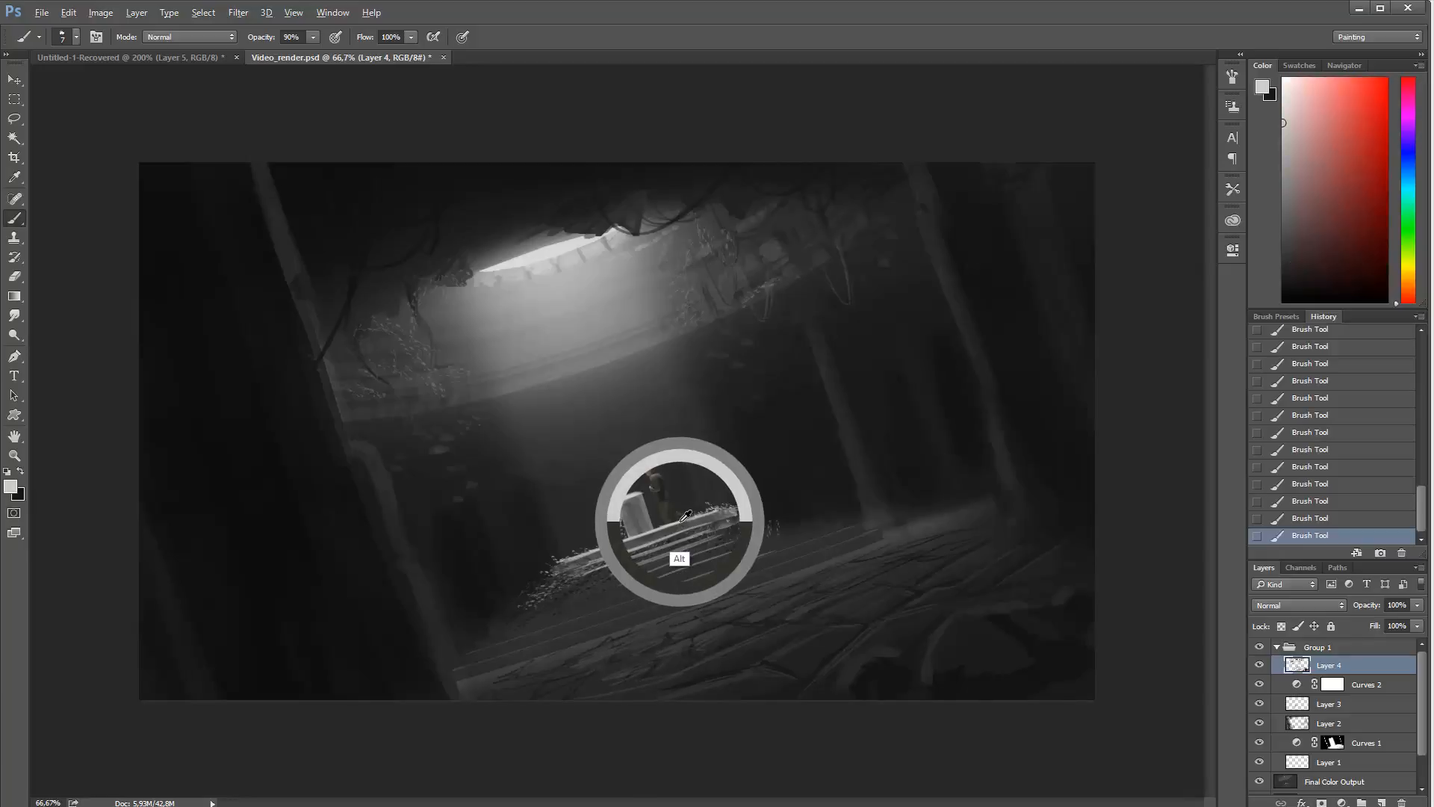
key("4")
key("3")
key("ctrl+z")
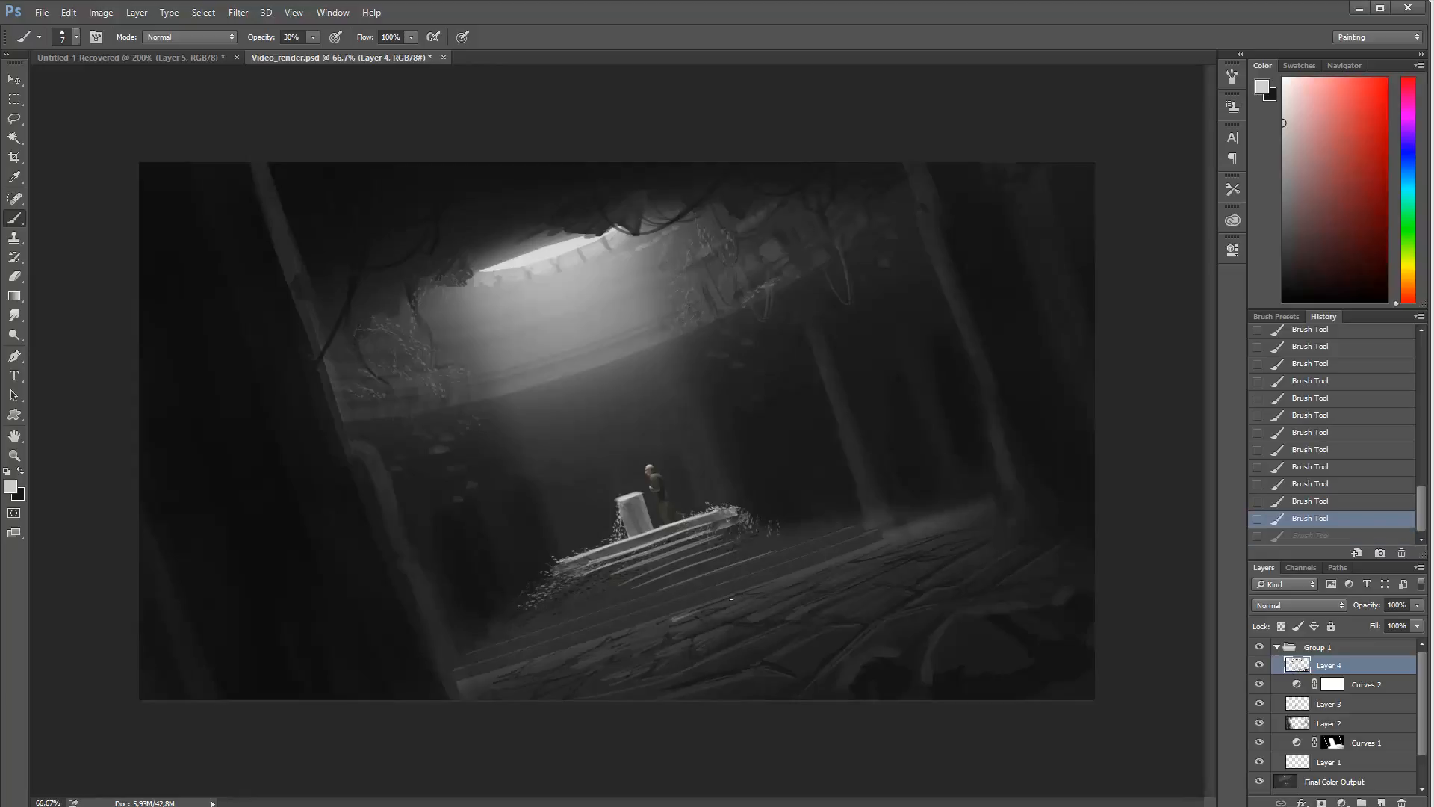
key("ctrl+z")
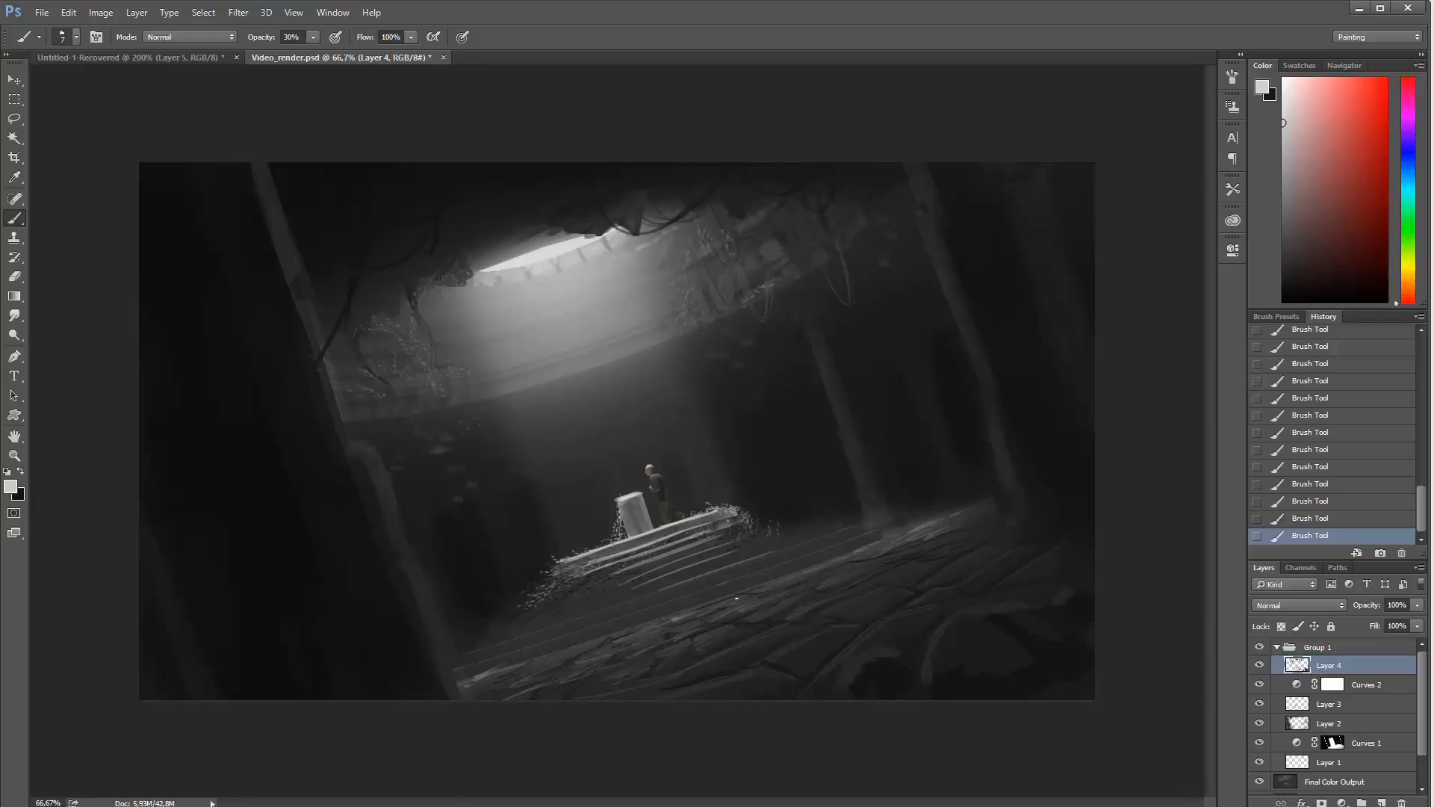
Step: Paint sampled dark grey texture around the right pillar's base with the 157 px textured brush reduced to 60 px
right_click(876, 528)
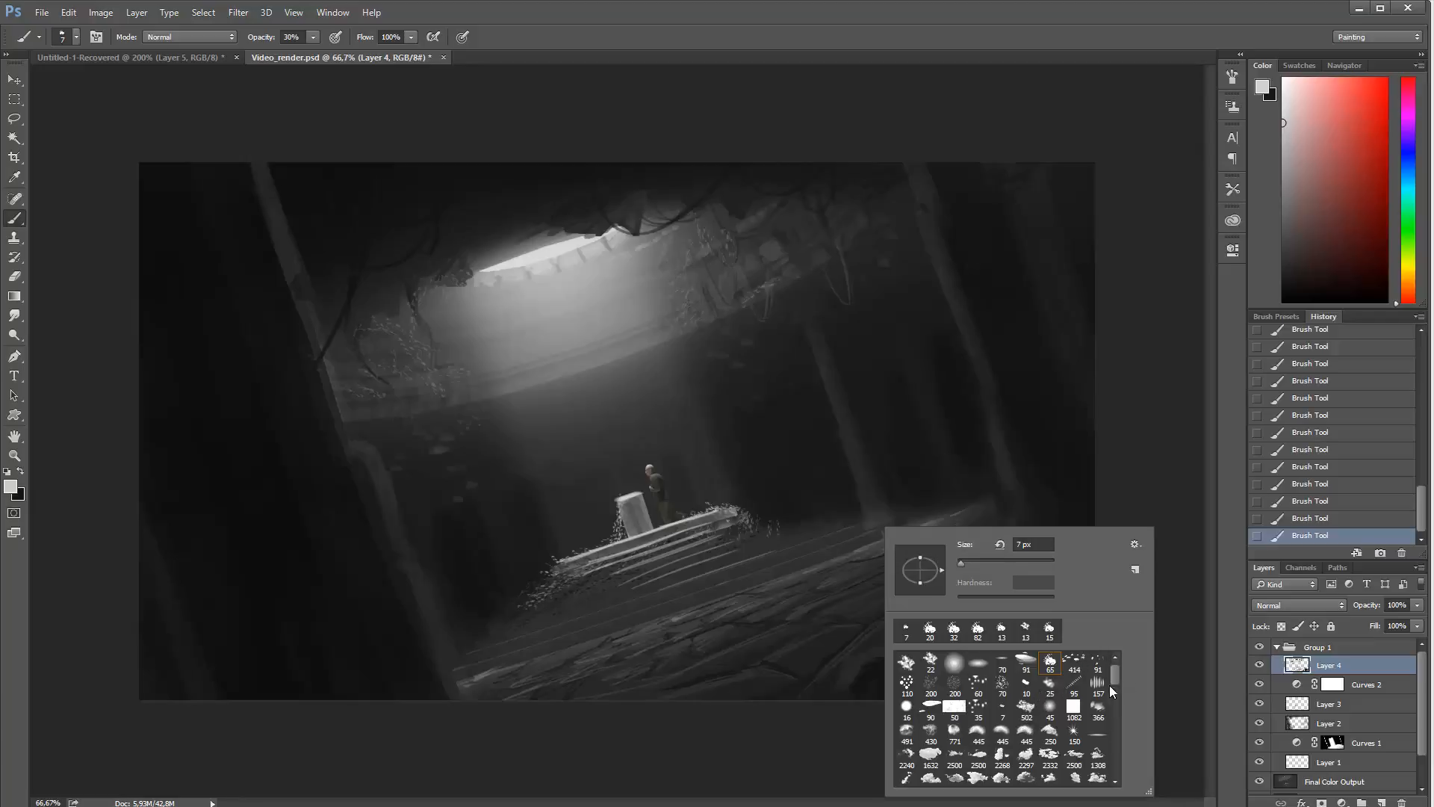
key("r")
left_click_drag(957, 480, 990, 580)
key("b")
left_click(977, 759, "alt")
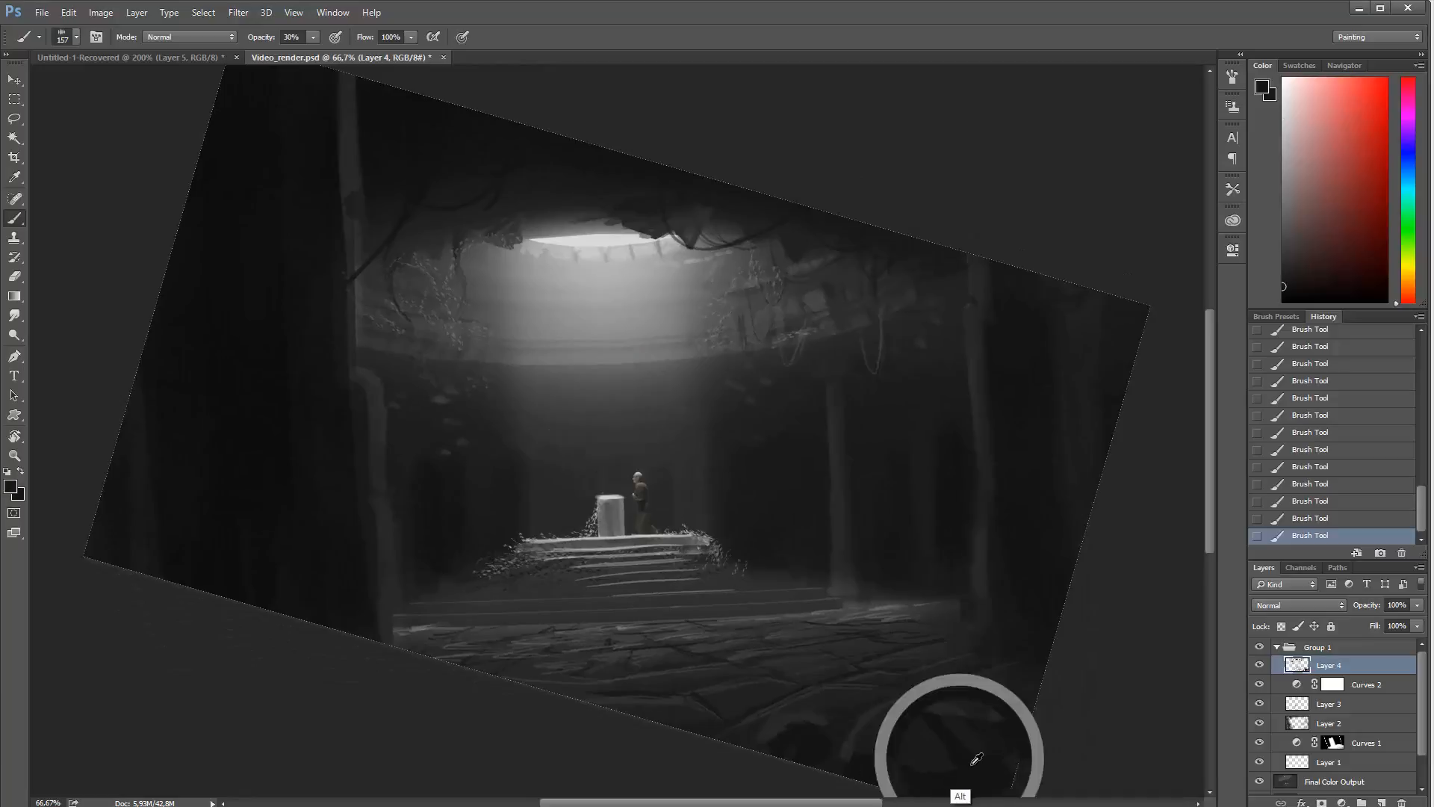
key("bracketleft")
key("bracketleft")
key("bracketleft")
key("bracketleft")
key("bracketleft")
key("bracketleft")
key("bracketleft")
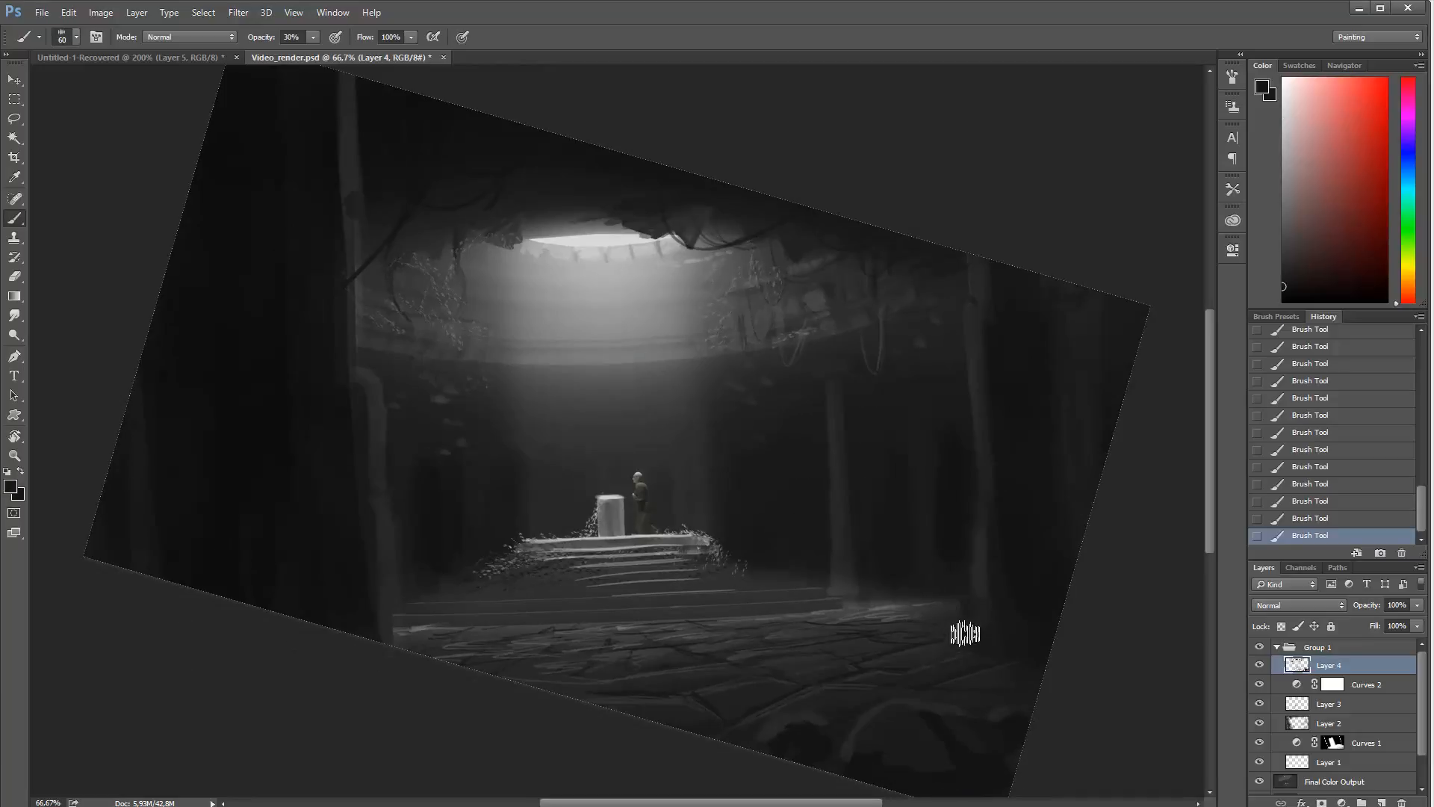
Step: Work the dark texture over the floor at 100% and 50% opacity, and soften it with the 219 px Eraser
key("0")
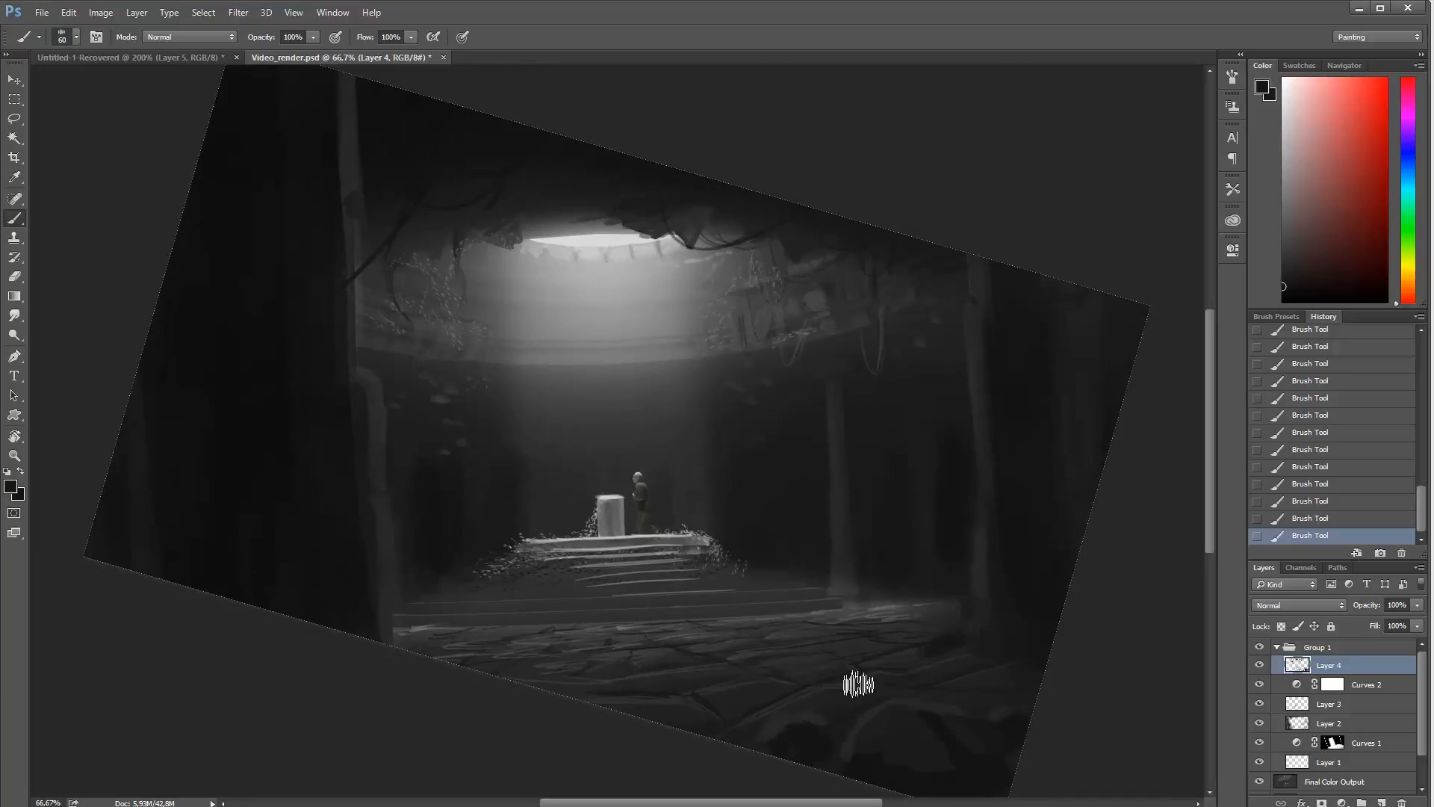
key("5")
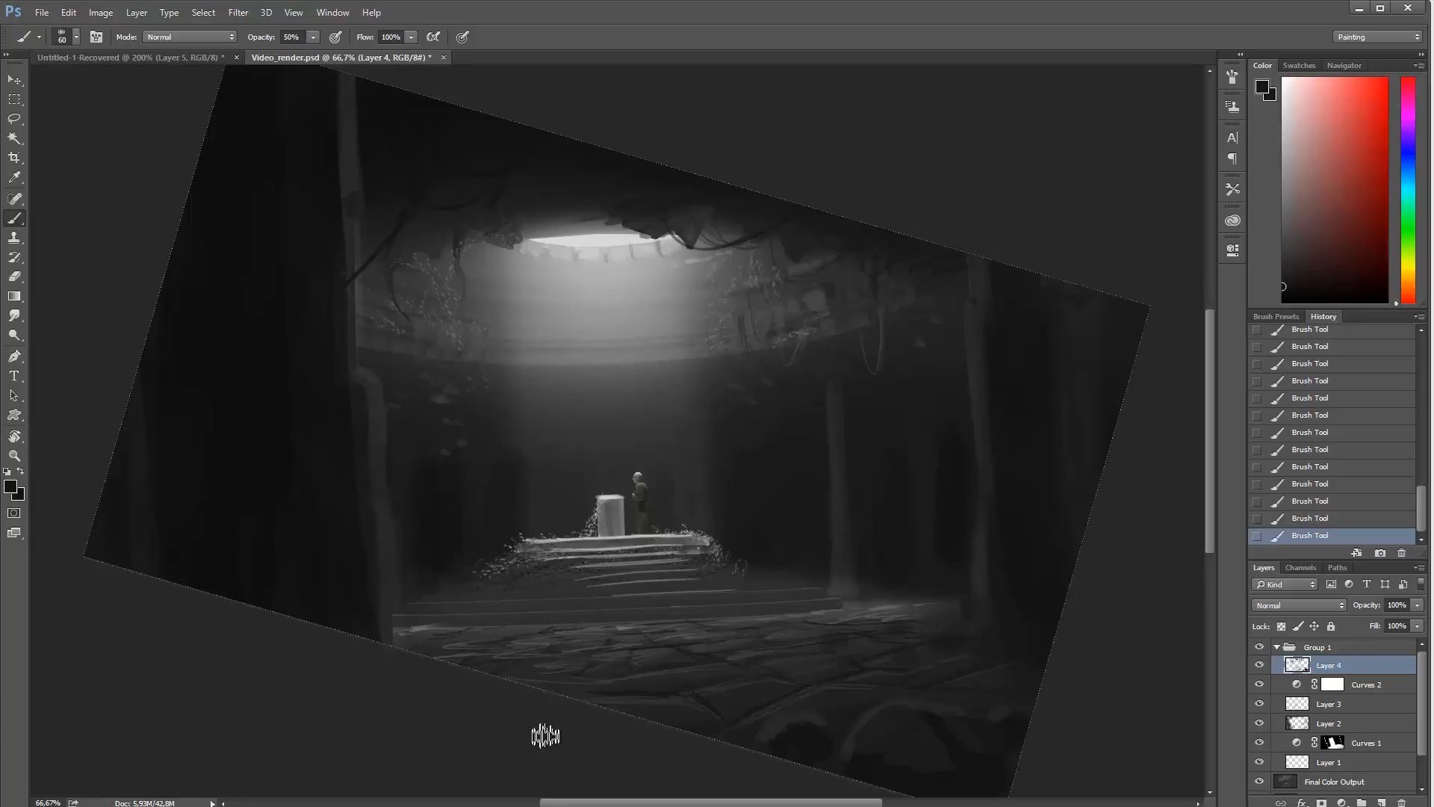
key("e")
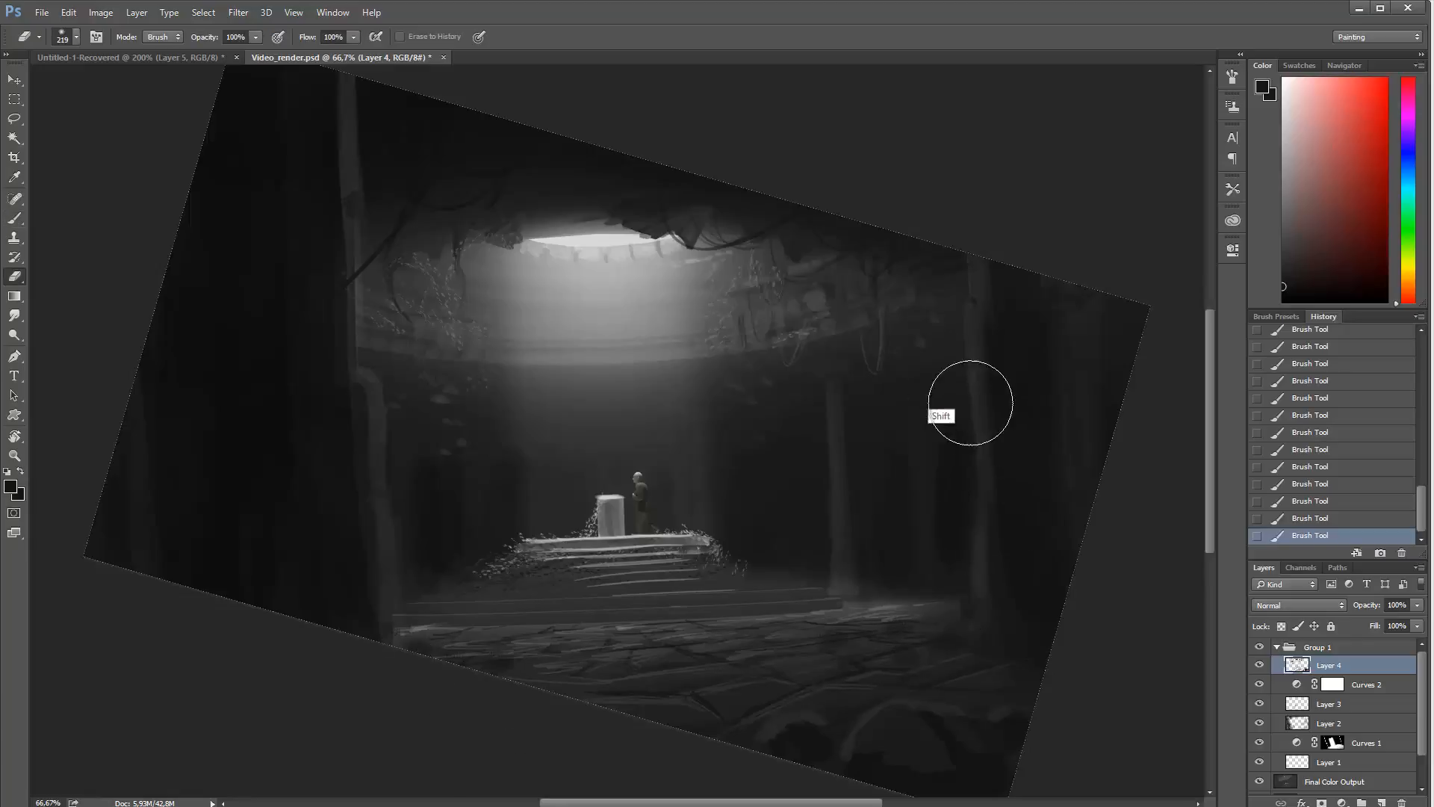
mouse_move(970, 403)
left_mouse_down()
mouse_move(897, 378)
mouse_move(851, 314)
mouse_move(858, 469)
left_mouse_up()
right_click(842, 523)
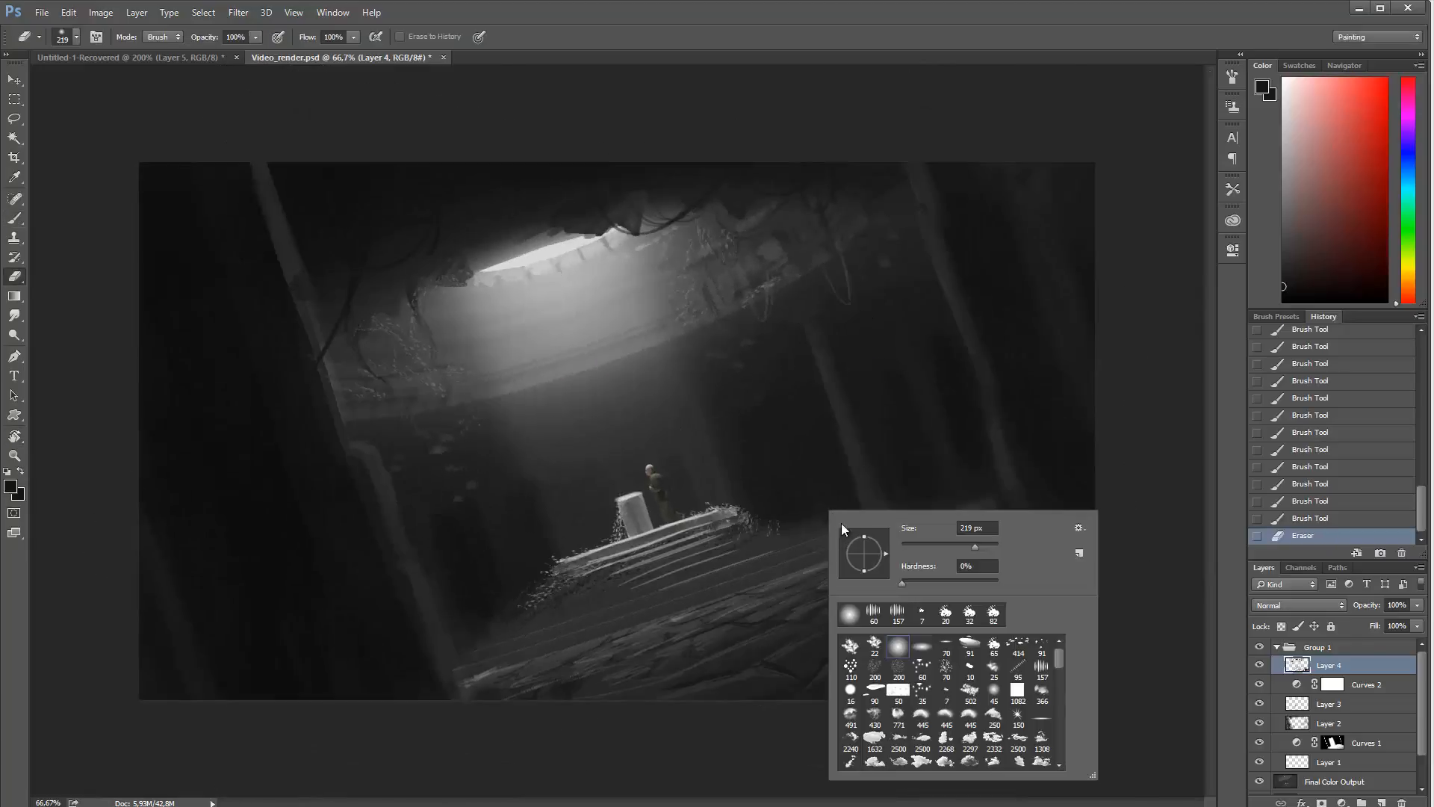
scroll(1059, 654, "down", 10)
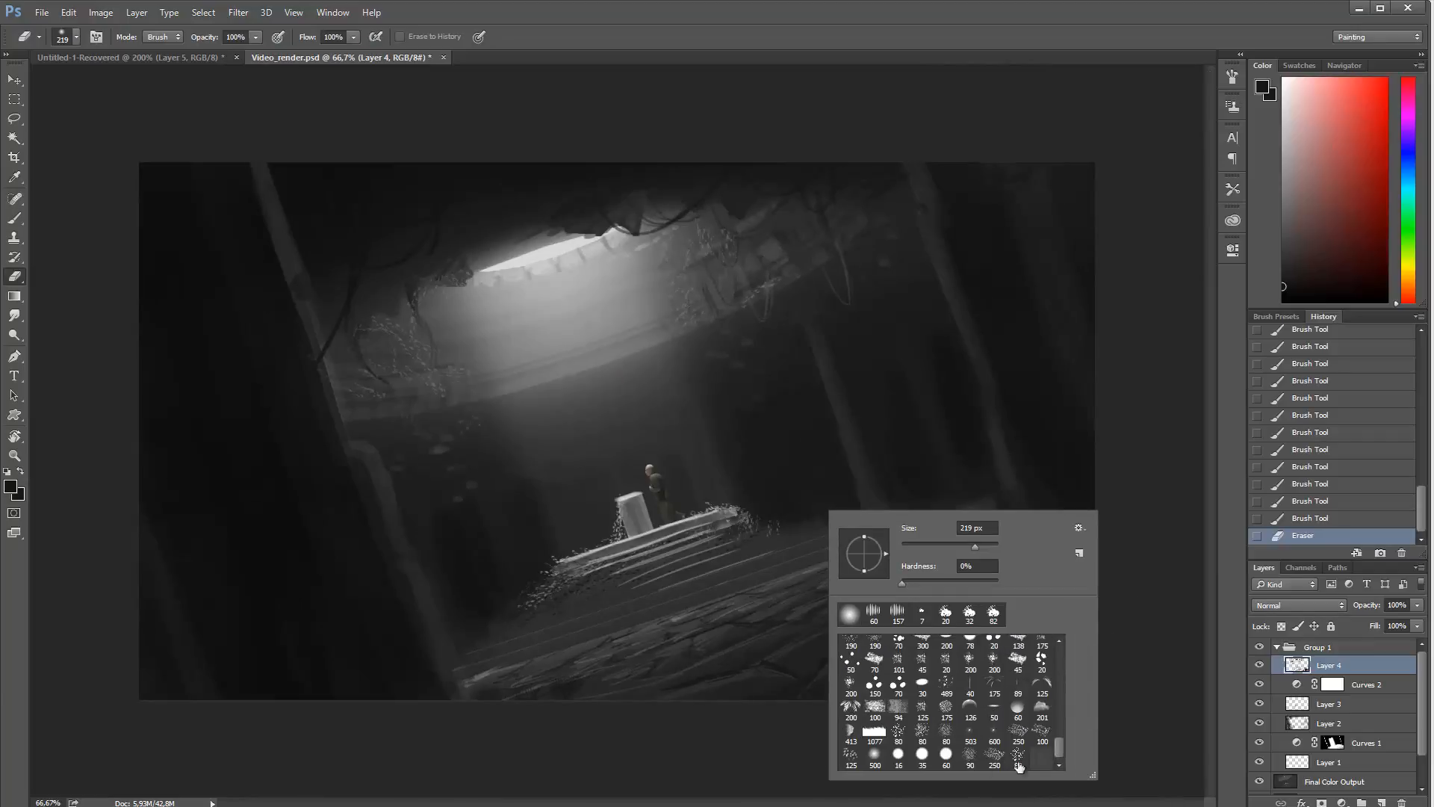
left_click(851, 707)
left_click(769, 738)
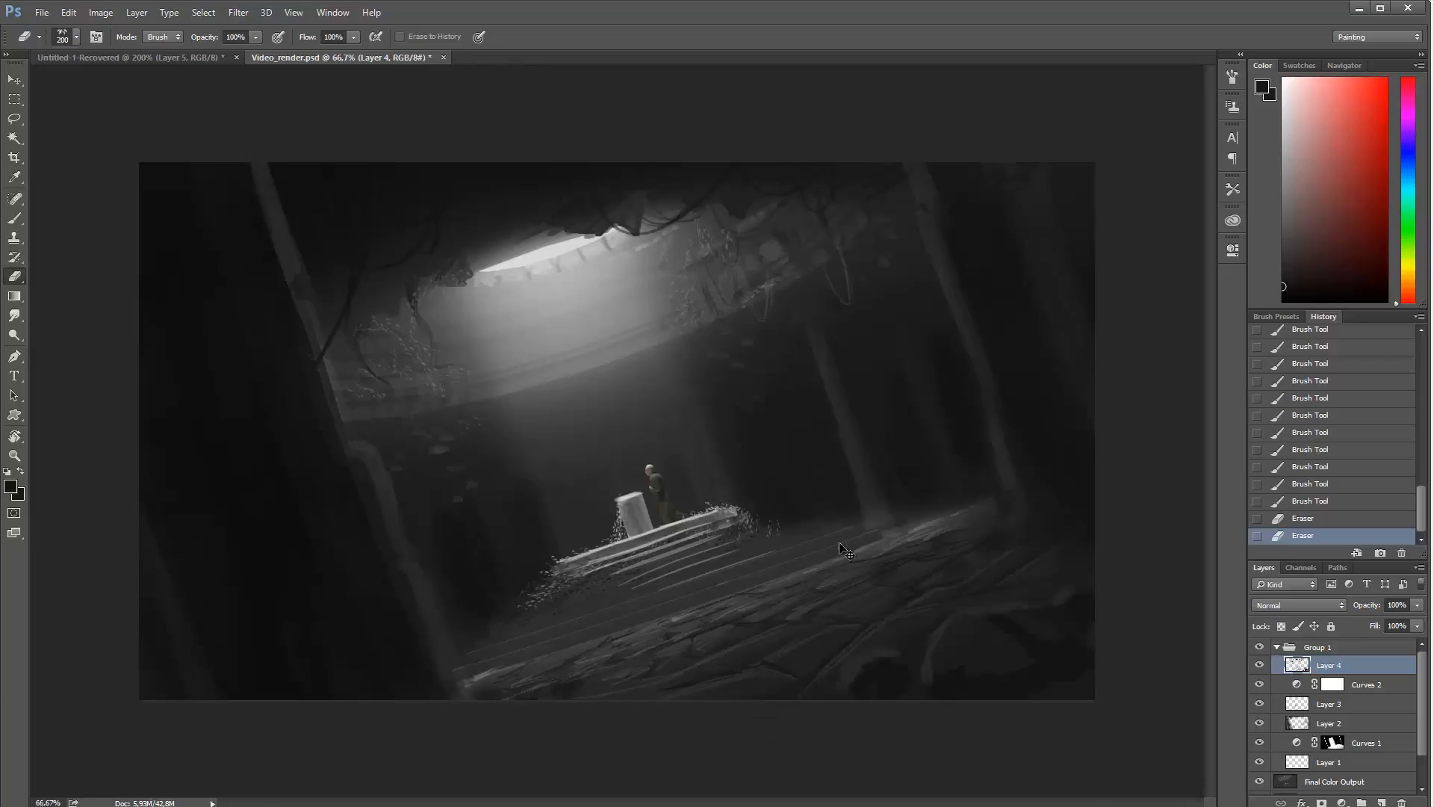
left_click(927, 523, "alt")
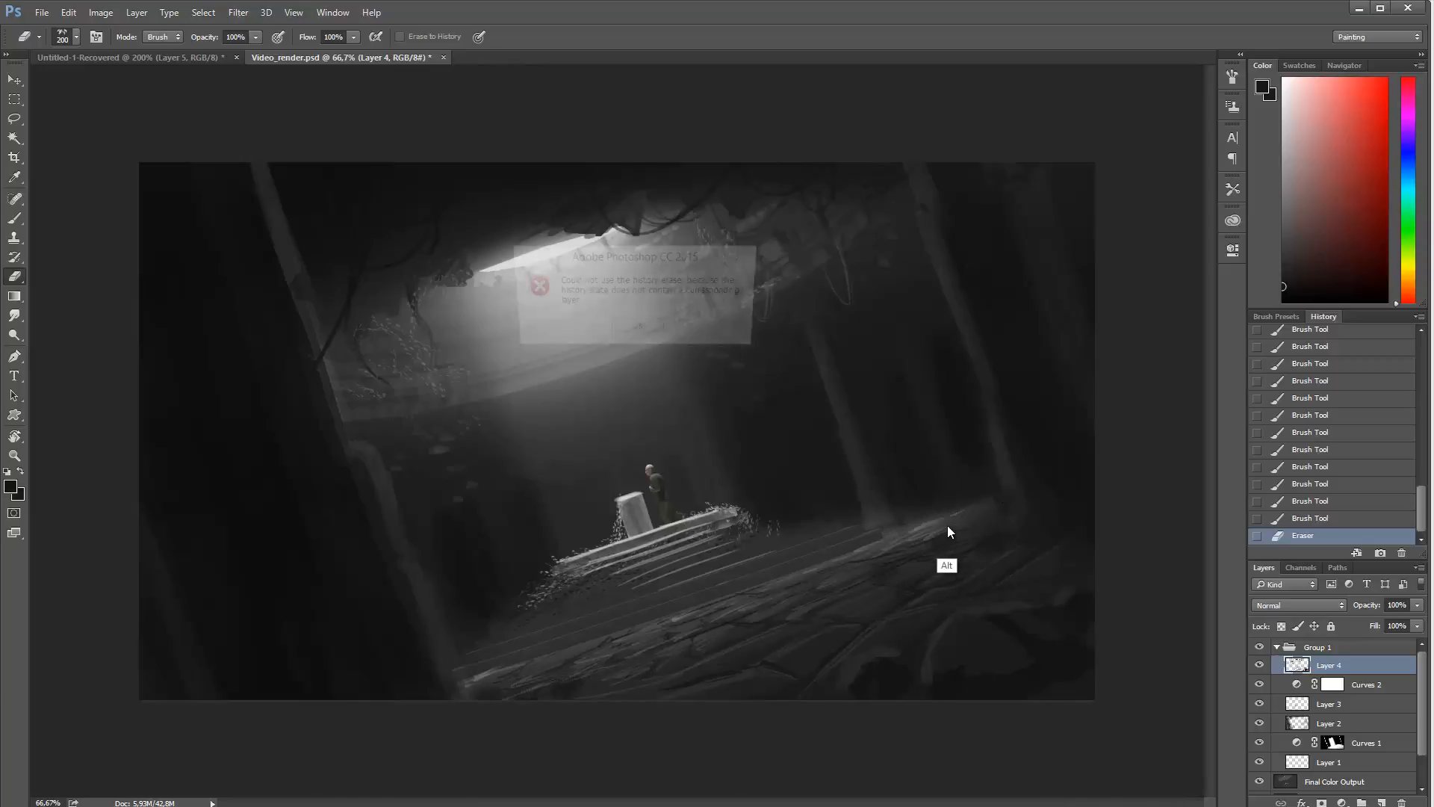
key("Return")
Step: Choose the 200 px foliage brush, reduce it to 100 px and stamp grey leaves beside the right pillar's base at 50% opacity
key("b")
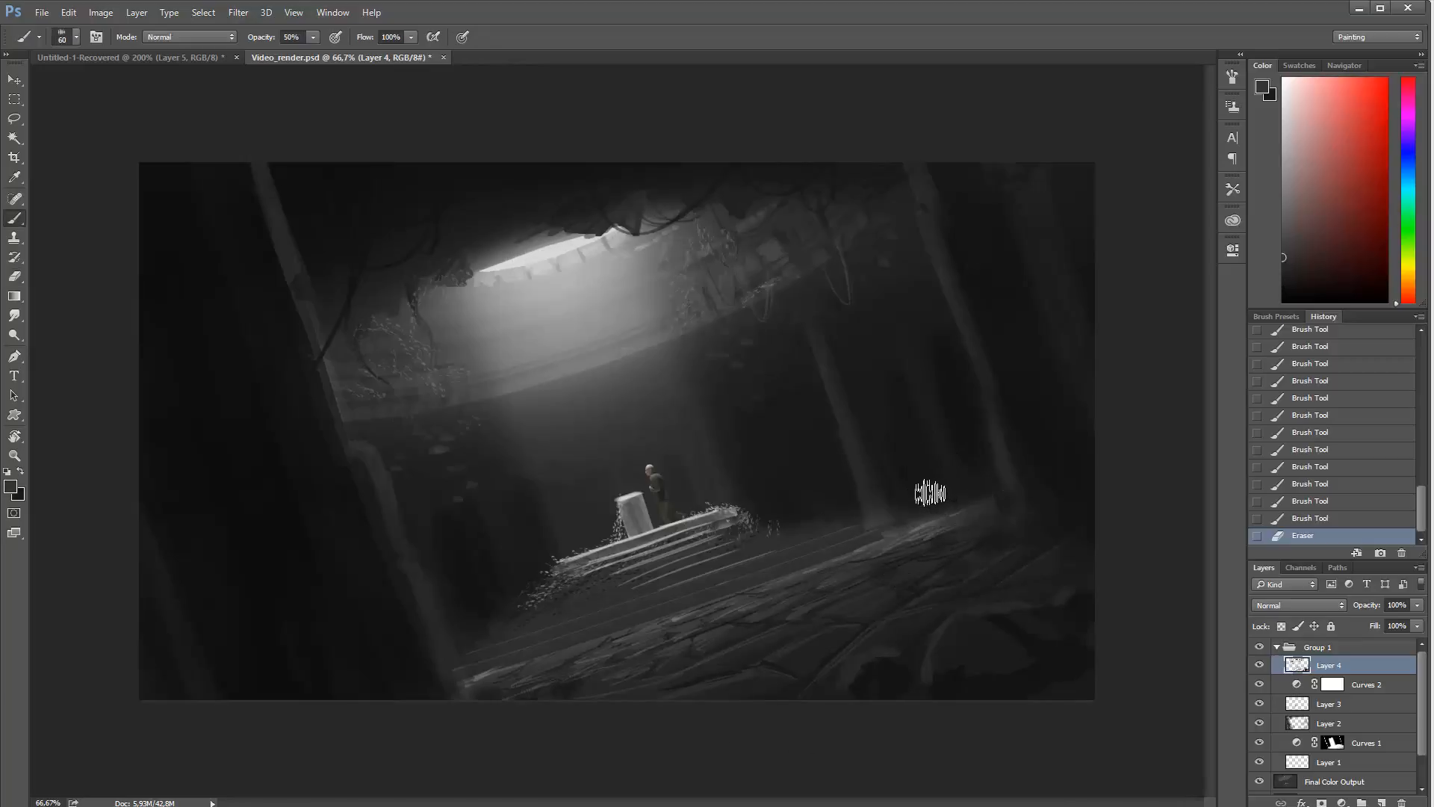
key("bracketleft")
key("bracketleft")
right_click(913, 500)
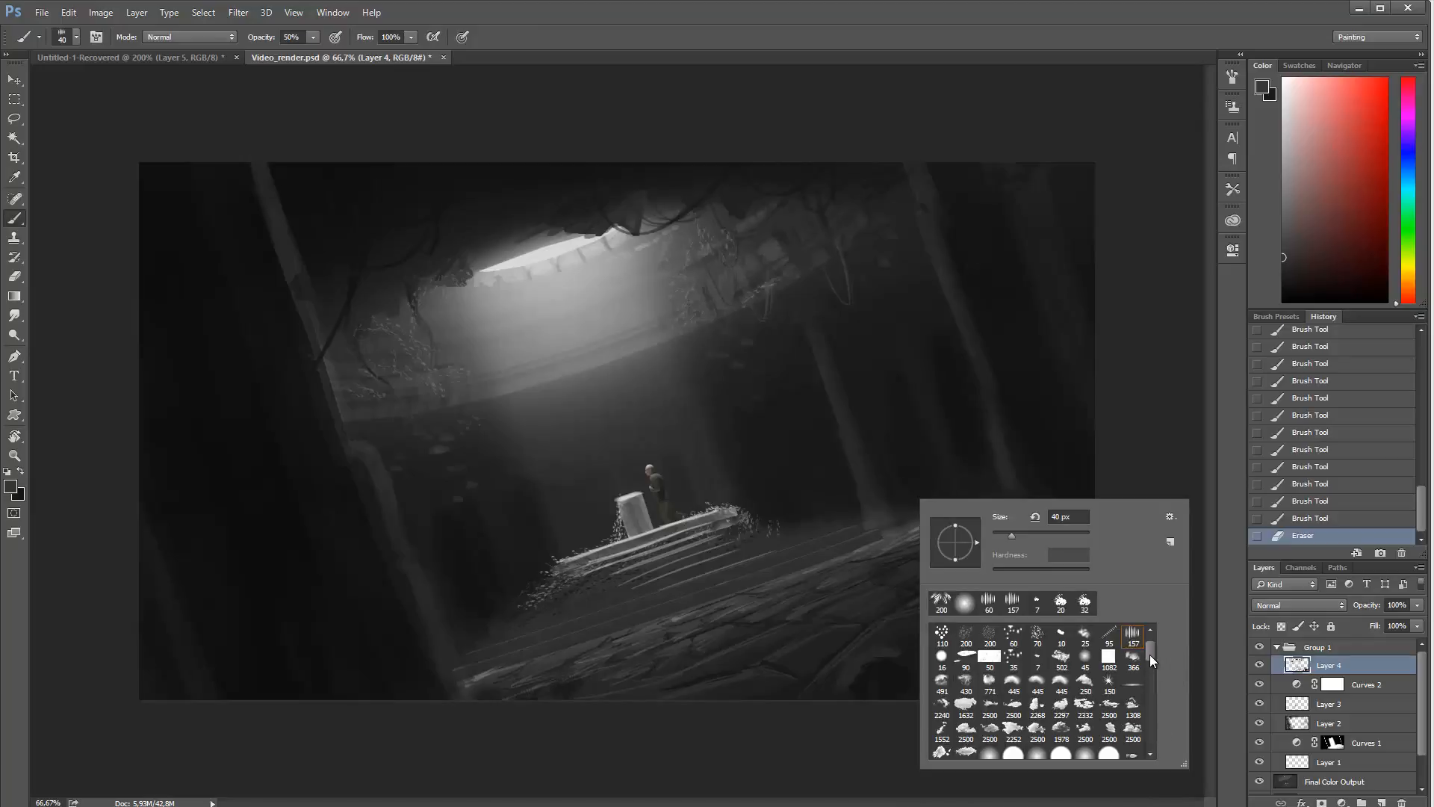
left_click_drag(1150, 656, 1151, 732)
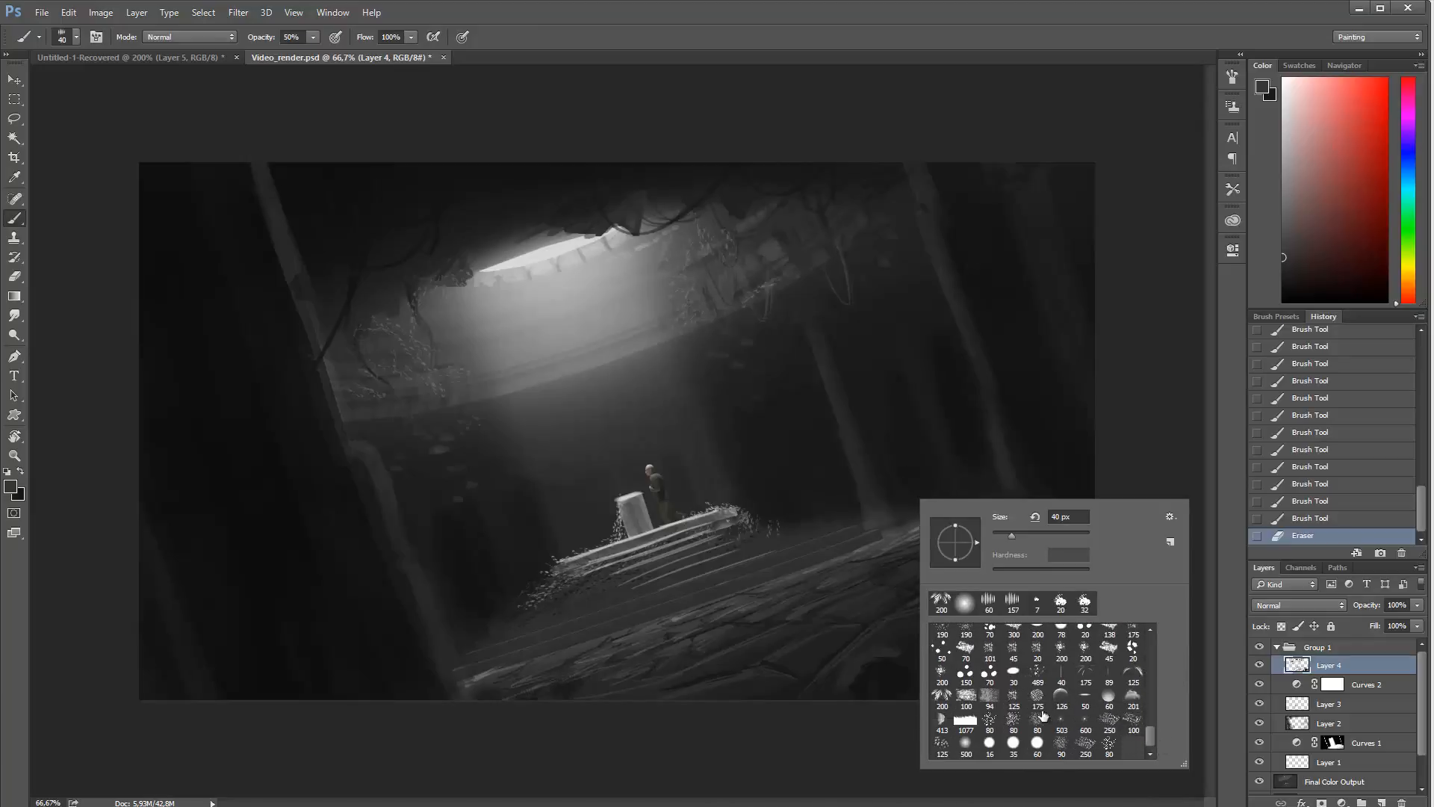
left_click(942, 601)
left_click(885, 523)
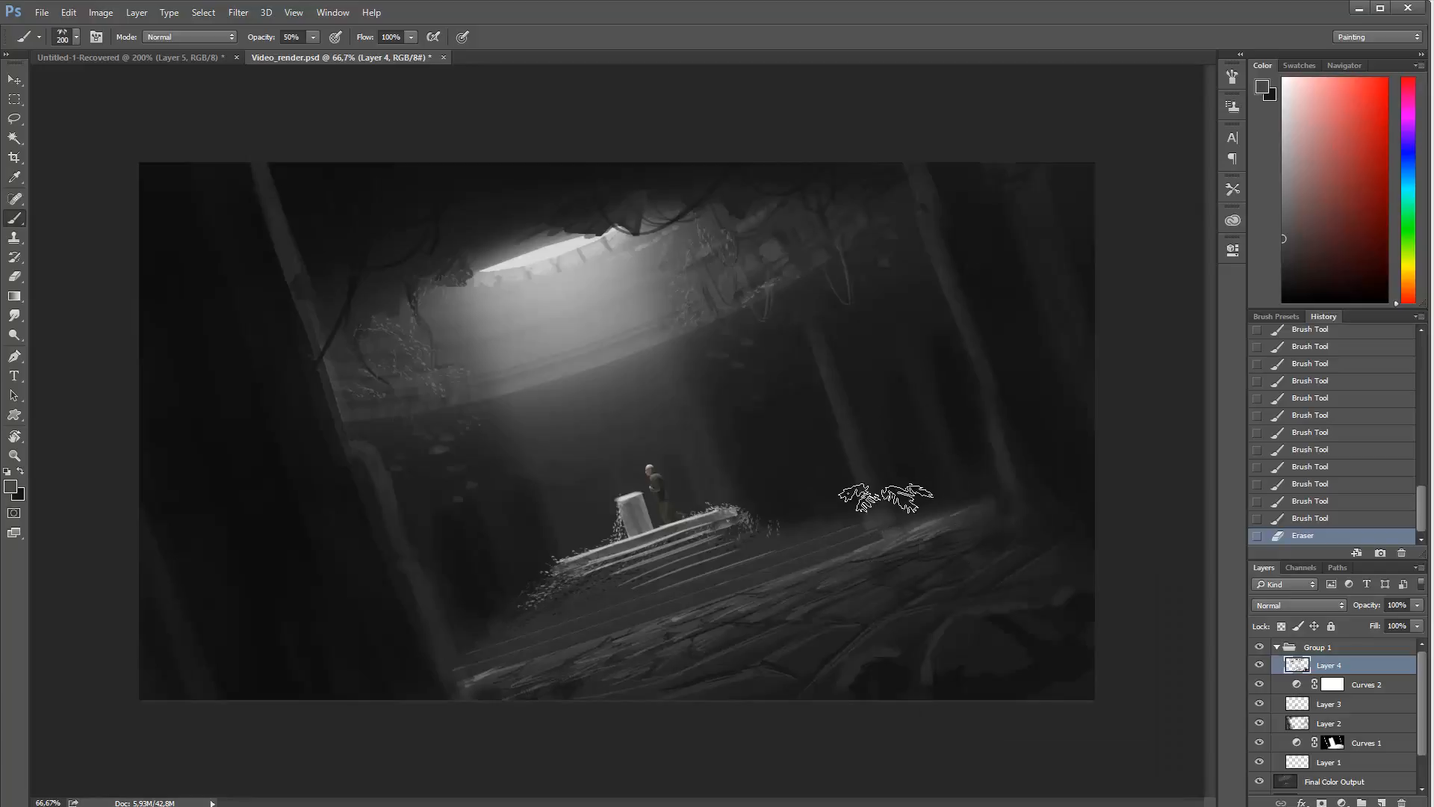
key("bracketleft")
key("bracketleft")
key("bracketleft")
key("bracketleft")
left_click(904, 519)
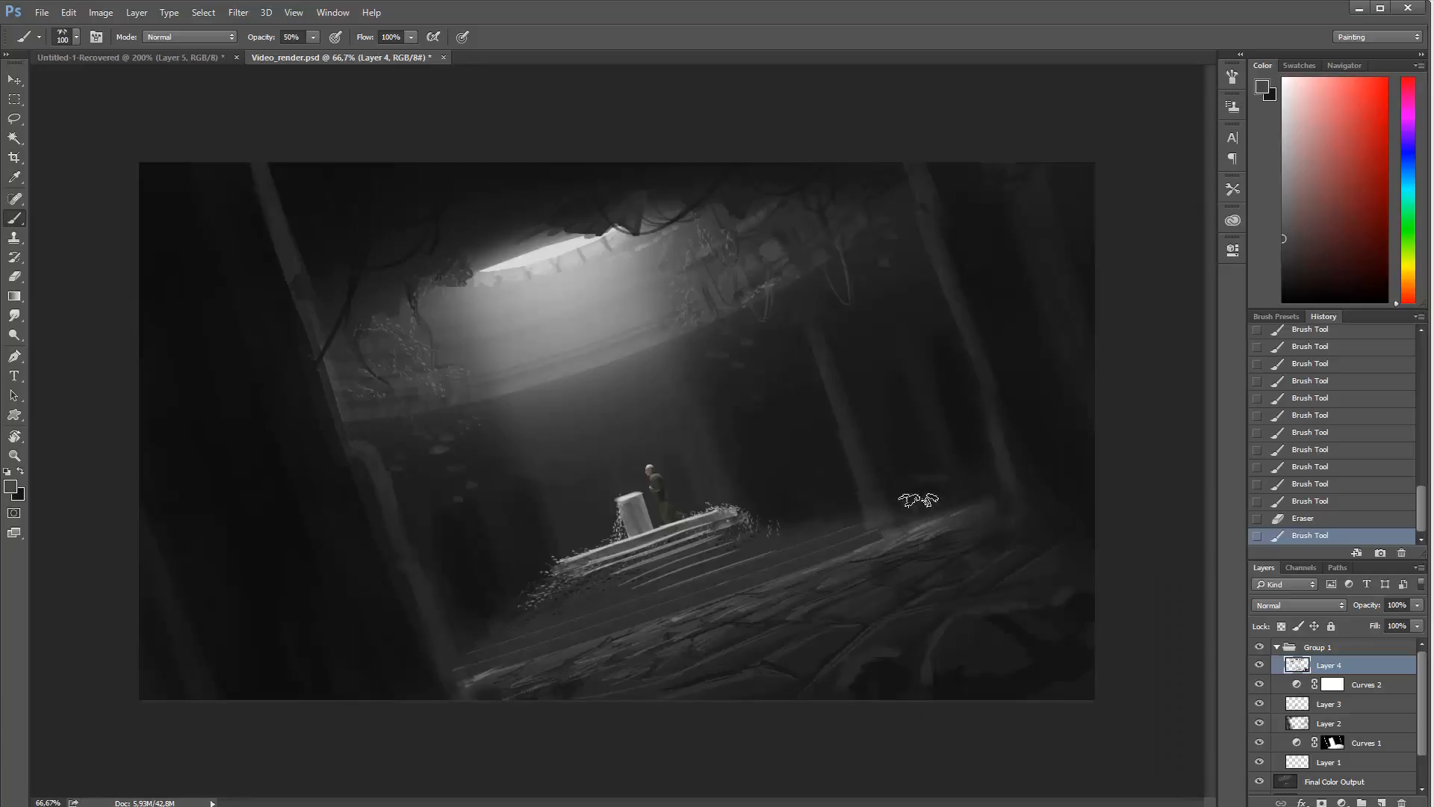
Step: Stamp grey foliage at 100% opacity along the floor's back edge, from between the right pillars to the platform steps
key("0")
left_click(927, 494)
left_click(938, 490)
left_click(906, 508)
left_click(874, 508)
left_click(848, 508)
left_click(822, 507)
left_click(812, 514)
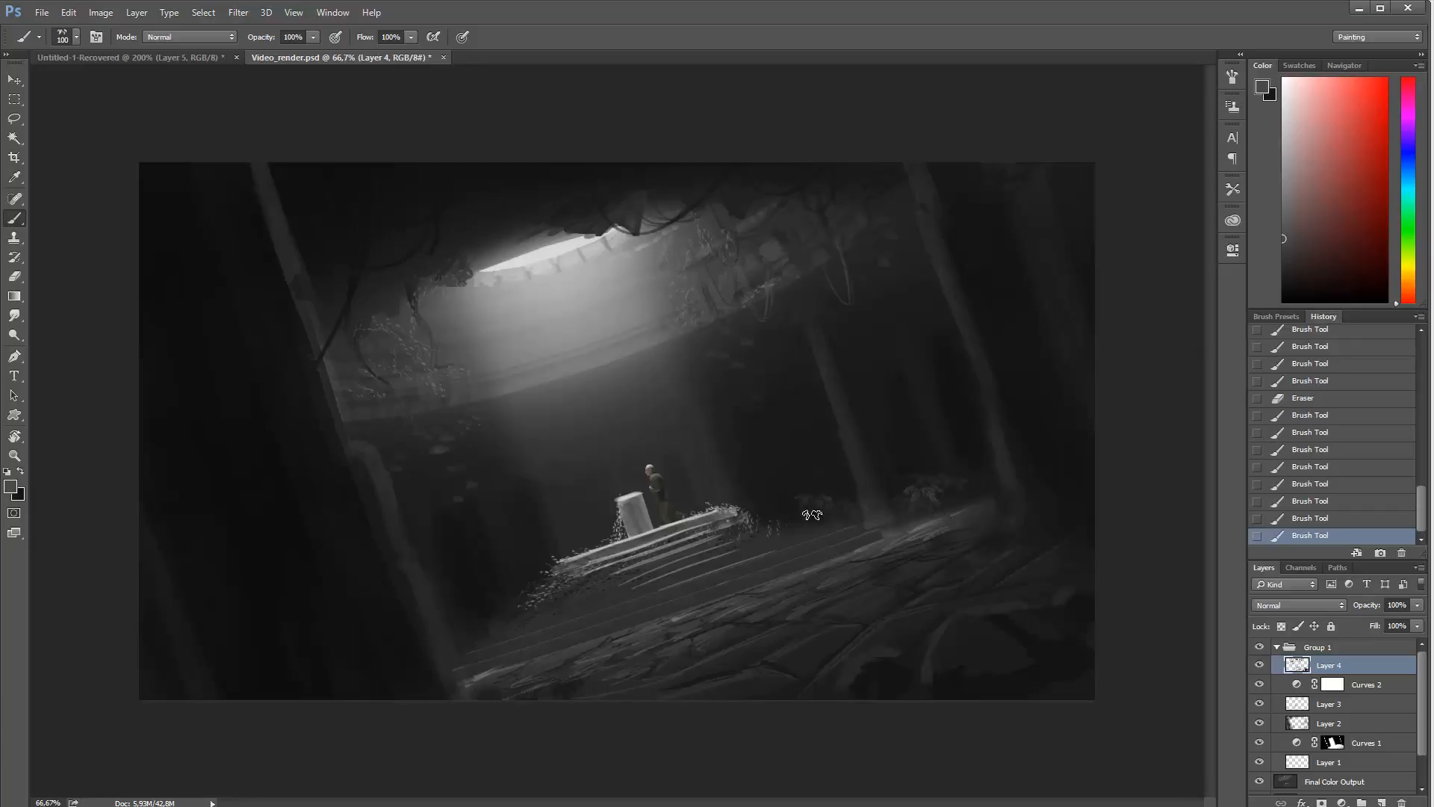
Step: Stamp a larger cluster of foliage above the plants between the right pillars with the brush at 175 px
key("bracketright")
key("bracketright")
key("bracketright")
left_click(945, 448)
left_click(927, 440)
left_click(962, 442)
left_click(943, 433)
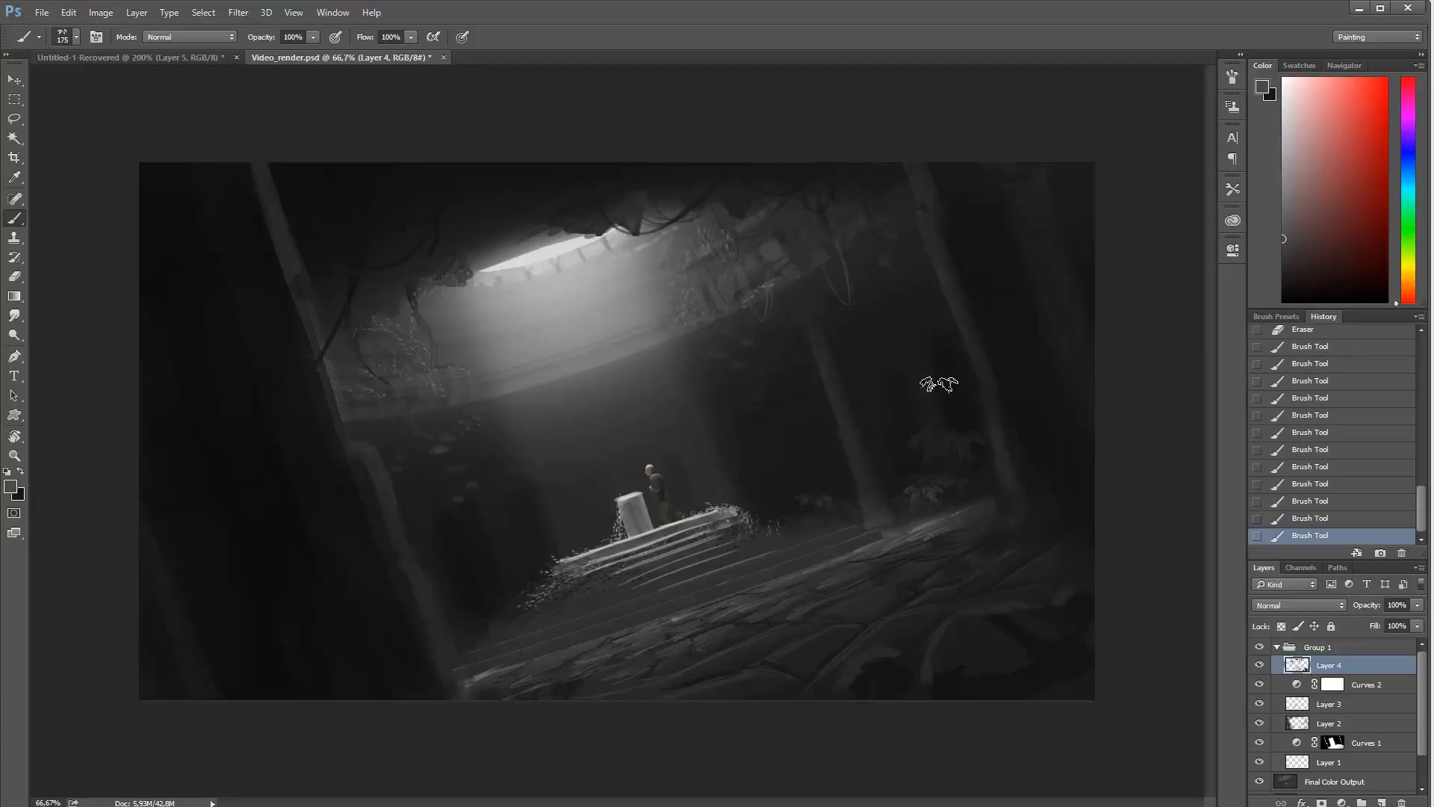
Step: Stamp smaller foliage with the brush at 100 px high between the right pillars and beside the platform's left end
key("bracketleft")
key("bracketleft")
key("bracketleft")
left_click(904, 346)
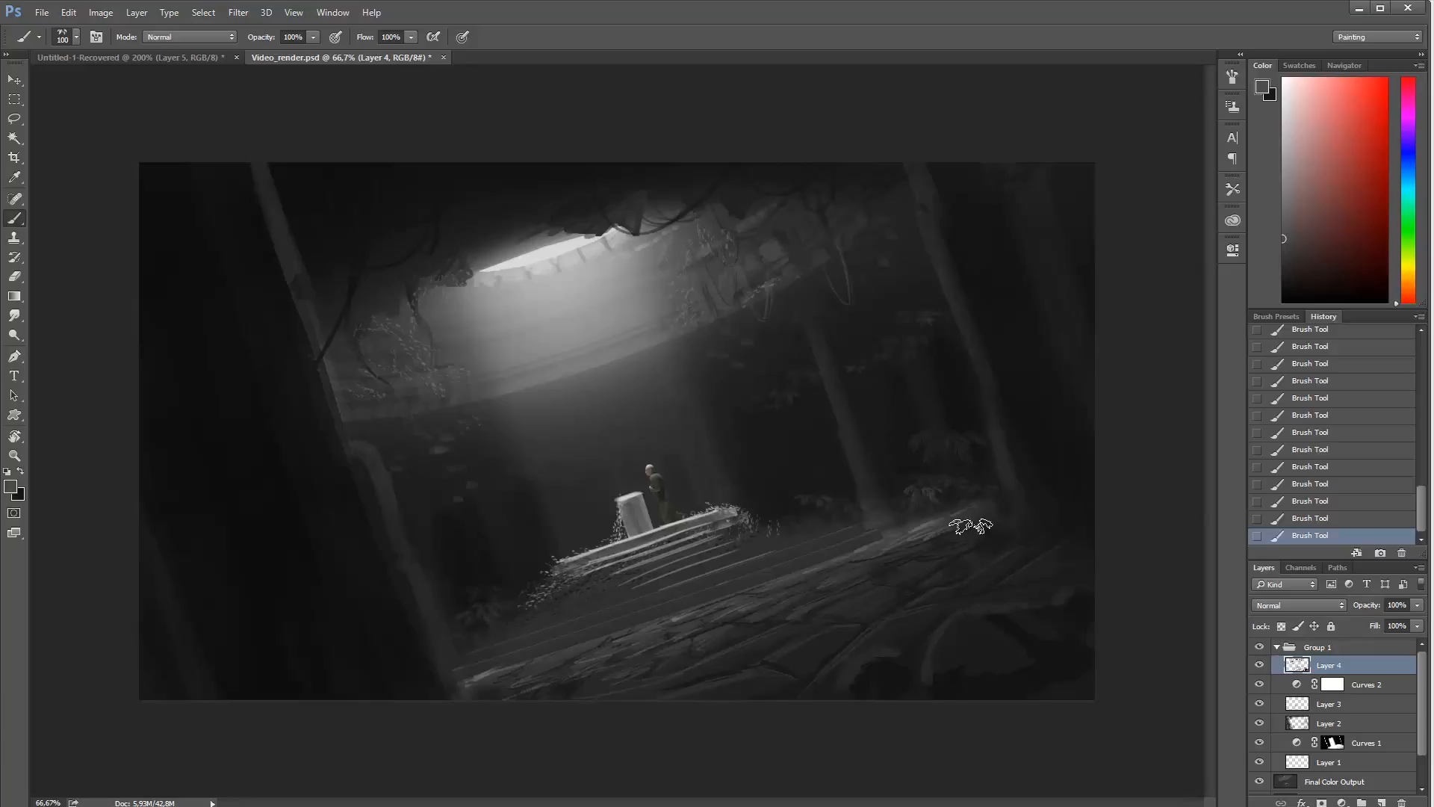
Step: Thicken the foliage around the right pillars' bases with the foliage brush enlarged to 200 px
key("bracketright")
key("bracketright")
key("bracketright")
key("bracketright")
key("bracketright")
key("bracketright")
key("bracketright")
key("bracketright")
key("bracketright")
key("bracketright")
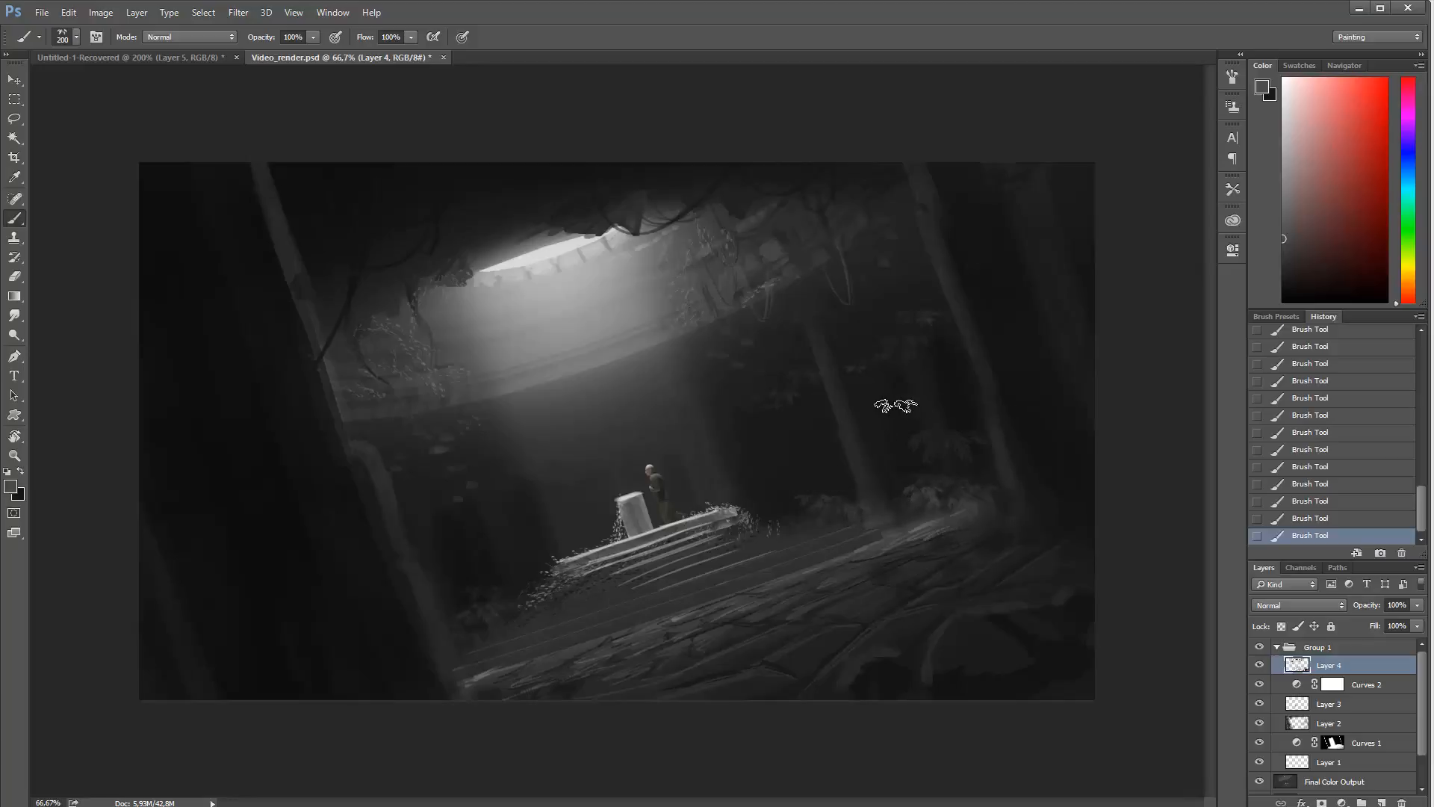
Step: Build up the foliage high between the right pillars with the brush at 150 px and tone it with a sampled dark grey
key("bracketleft")
key("bracketleft")
left_click(935, 329, "alt")
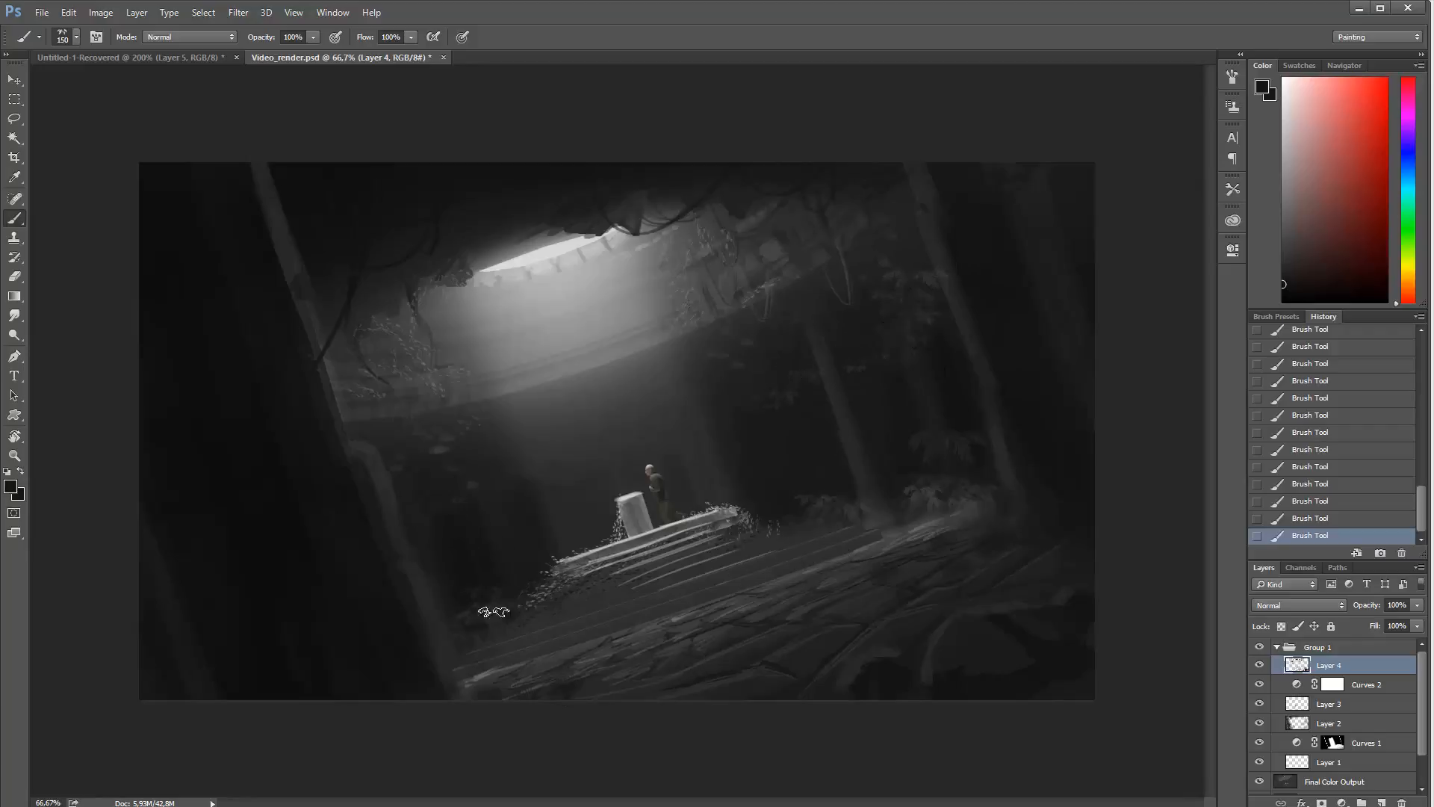
Step: Stamp light grey foliage across the brightly lit wall below the dome opening with a sampled light grey at 90 px
left_click(549, 301, "alt")
key("bracketleft")
key("bracketleft")
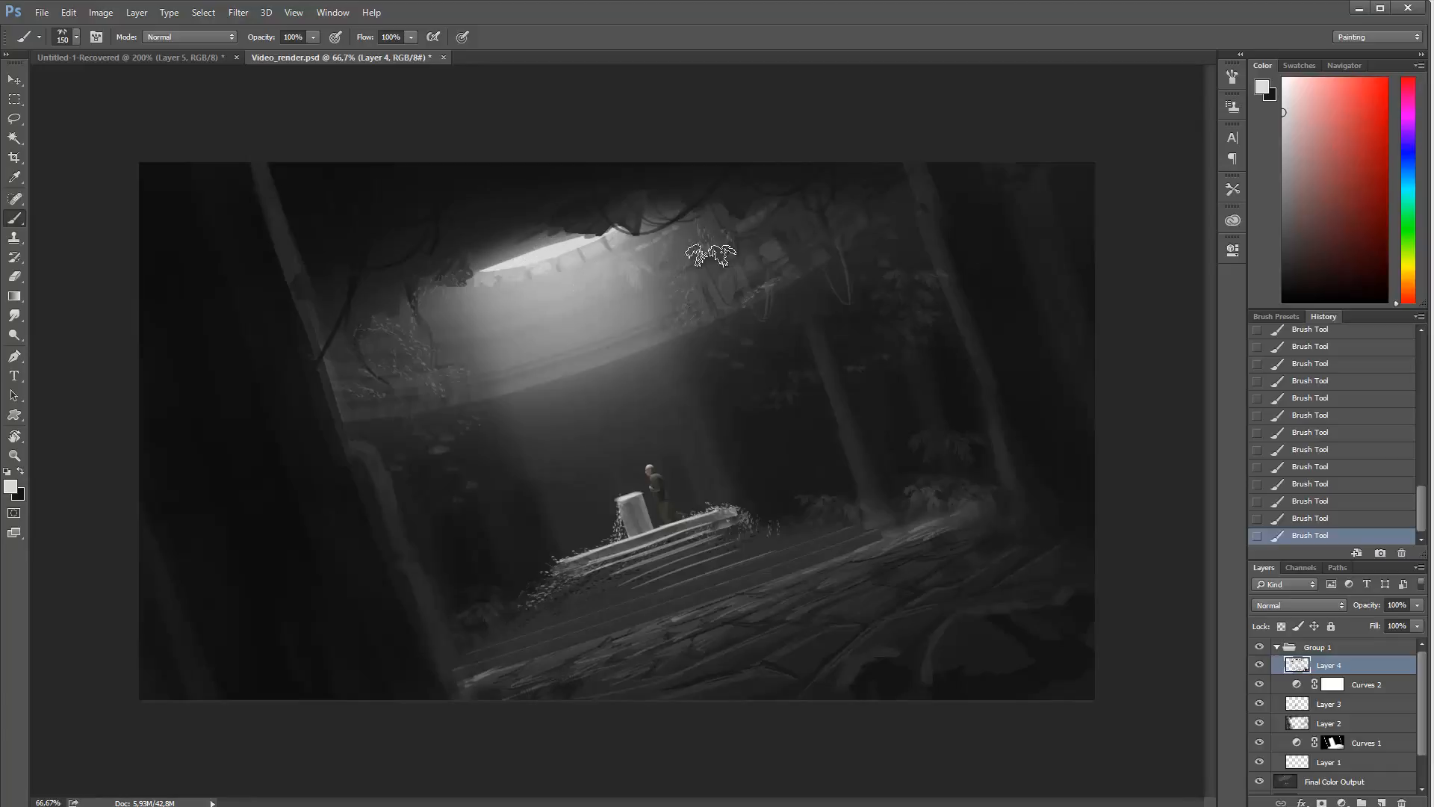
key("bracketleft")
left_click(603, 302)
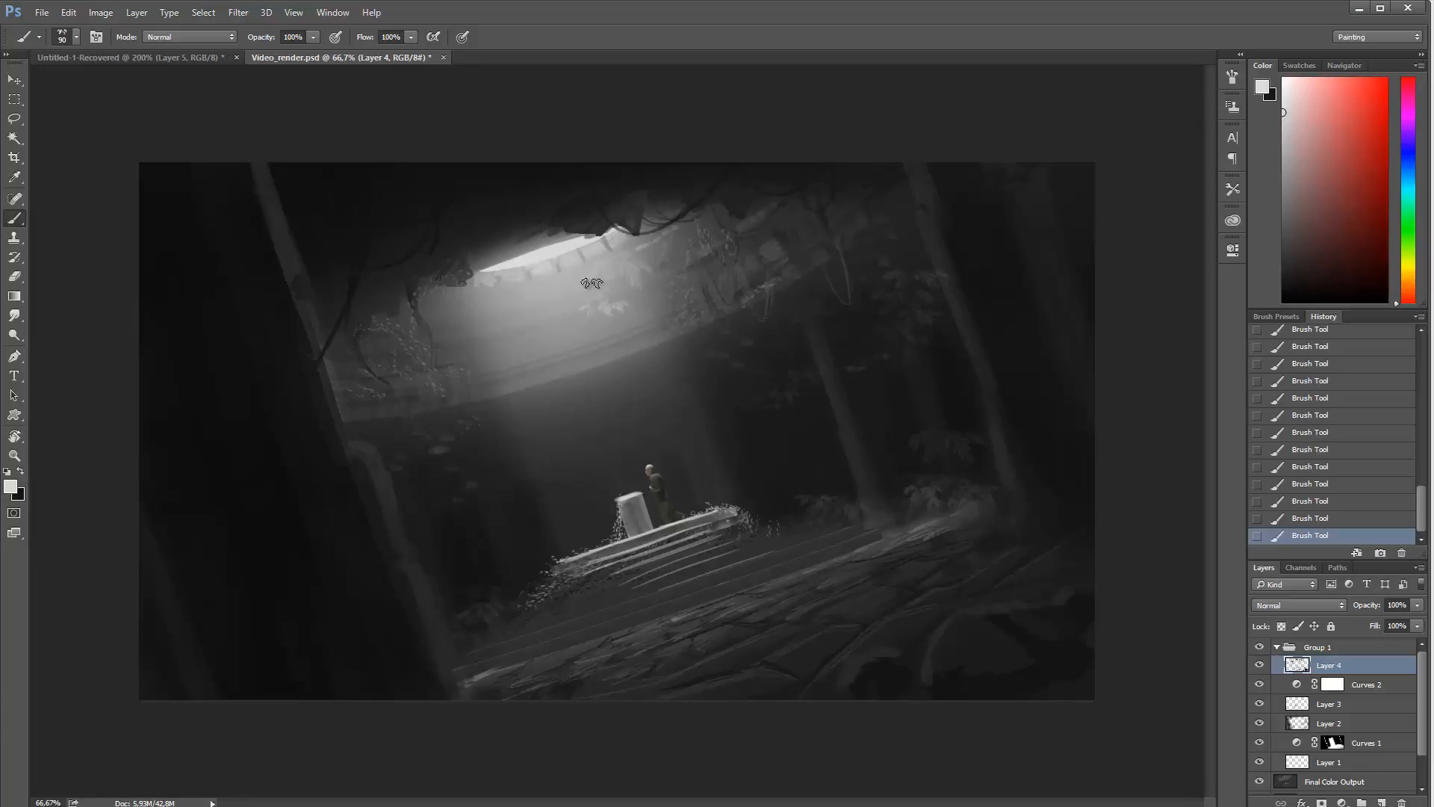
left_click(499, 310)
left_click(526, 298)
left_click(453, 314)
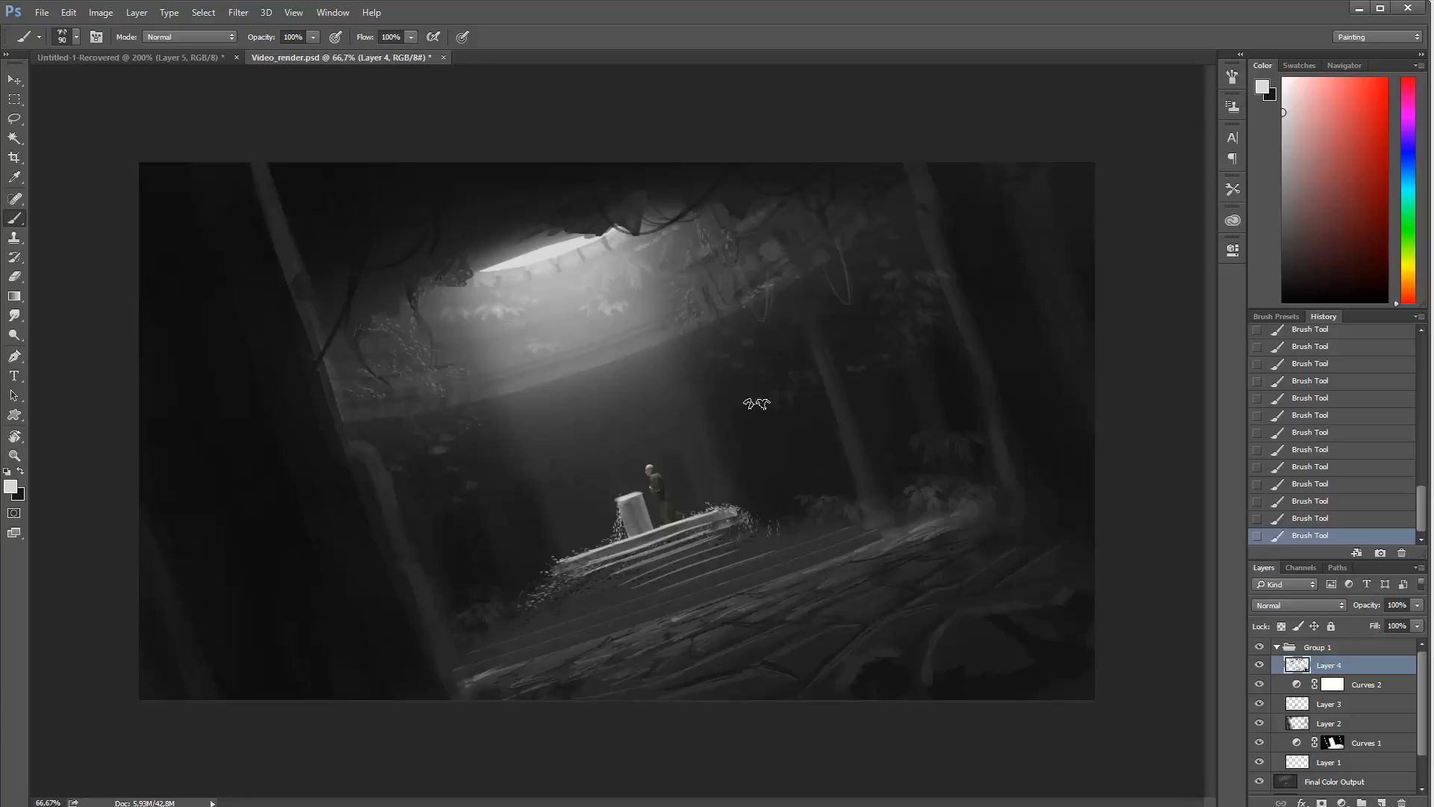
Step: Enlarge the foliage brush to 1000 px and stamp black leaves along the image's right edge on Layer 4
right_click(953, 545)
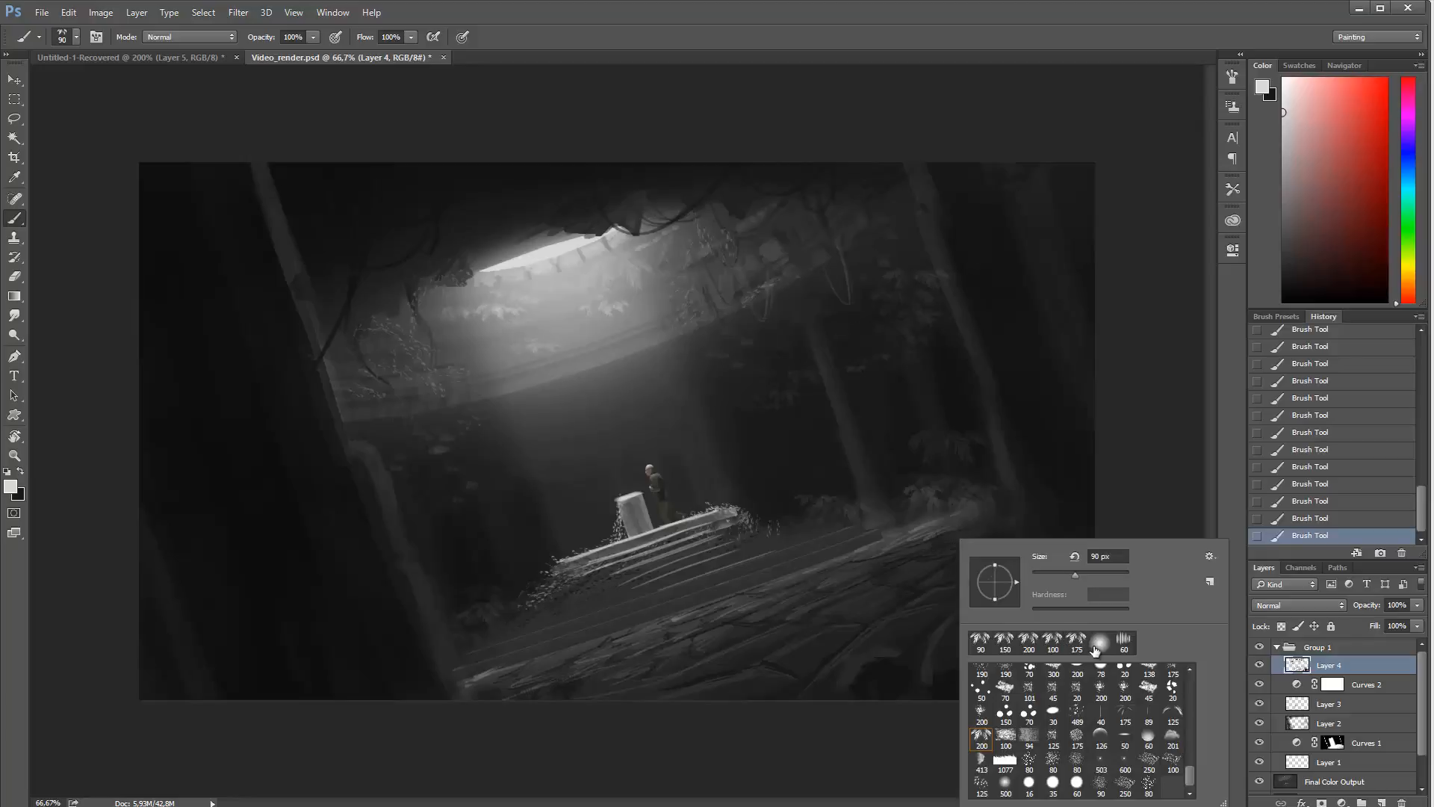
left_click(1107, 576)
left_click(933, 715)
key("x")
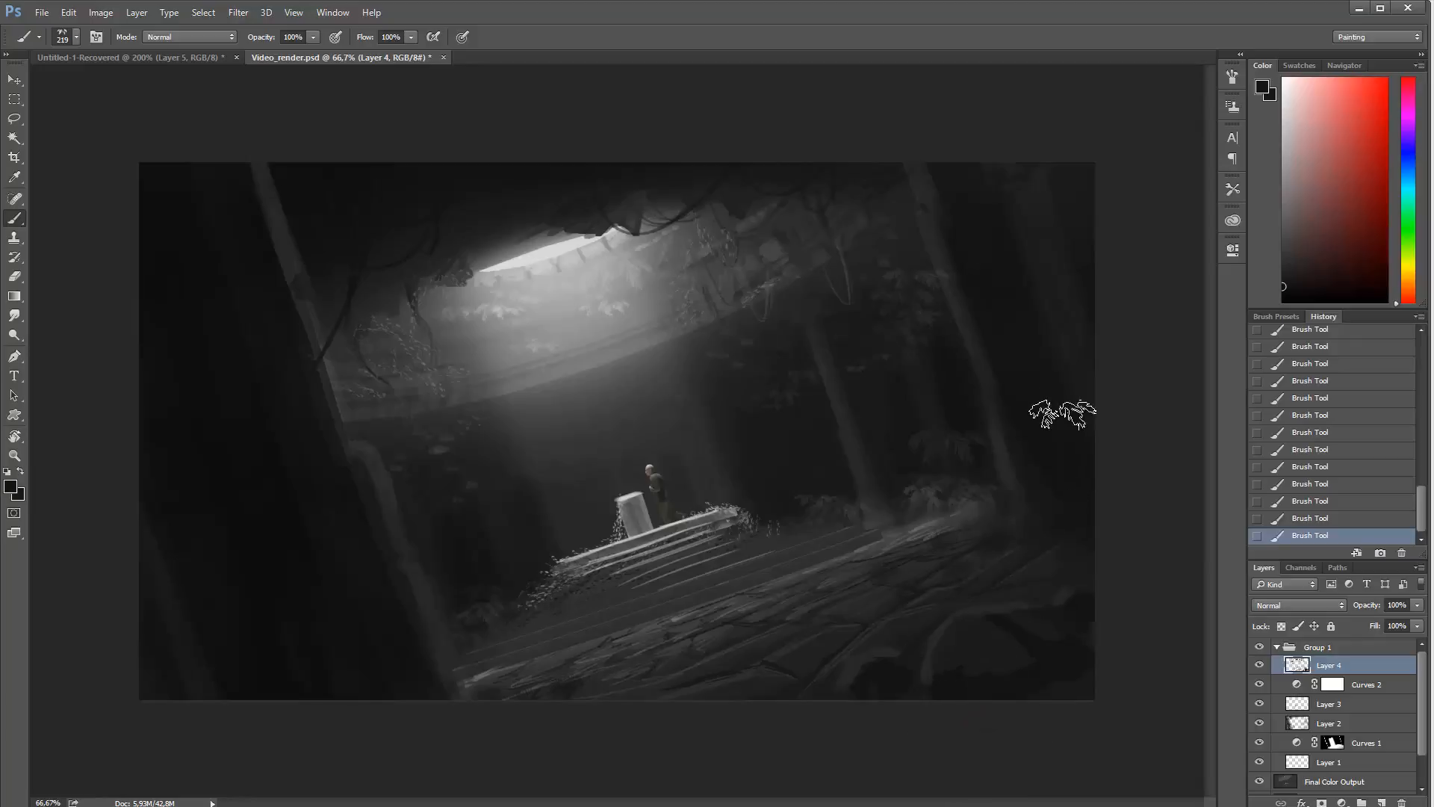
key("bracketright")
key("bracketright")
key("bracketright")
key("bracketright")
key("bracketright")
key("bracketright")
key("bracketright")
key("bracketright")
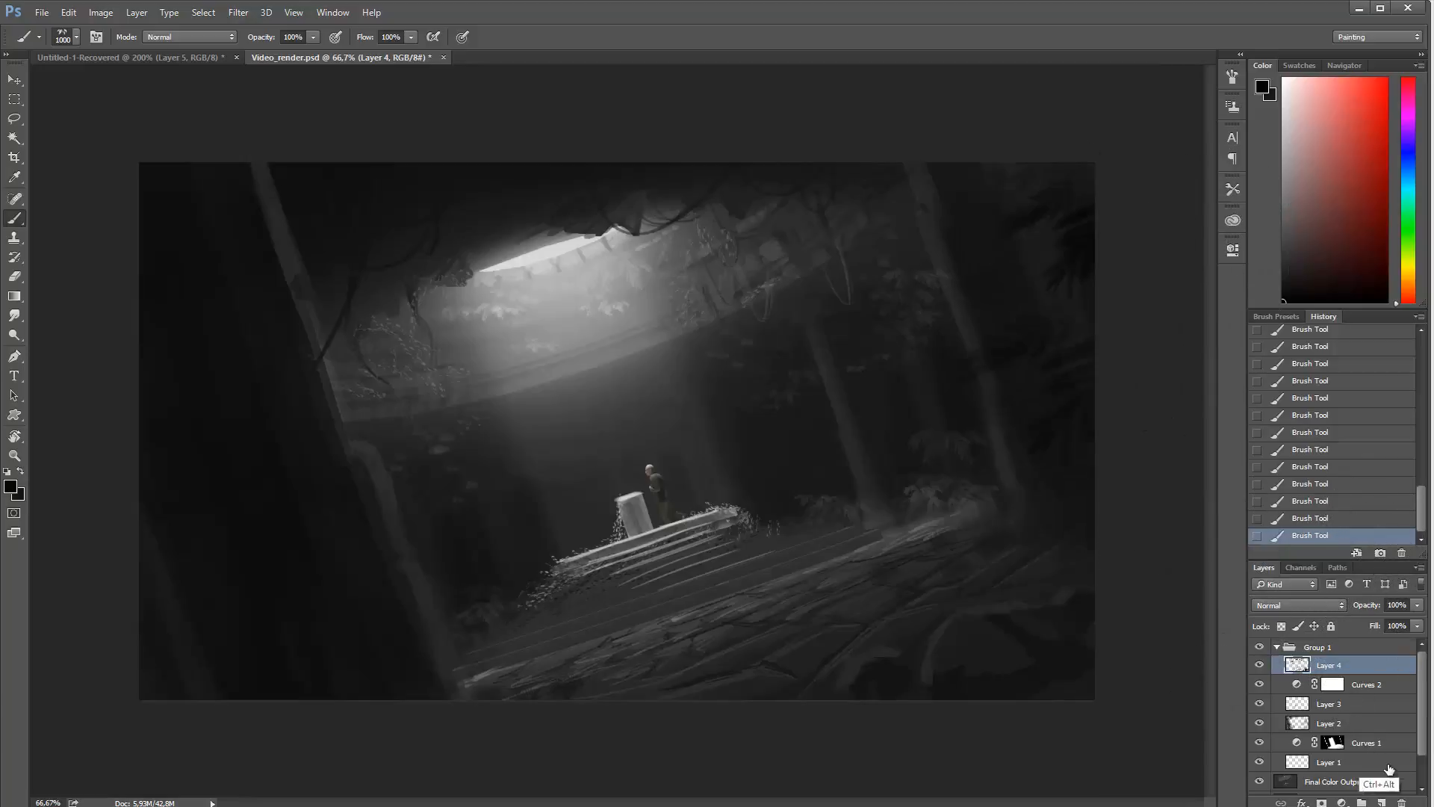
Step: Undo the last black foliage stamps, add a new layer above Layer 4 and stamp large black leaves down the image's right edge
key("ctrl+alt+z")
key("ctrl+alt+z")
left_click(1383, 802)
left_click(1176, 195)
left_click(1206, 206)
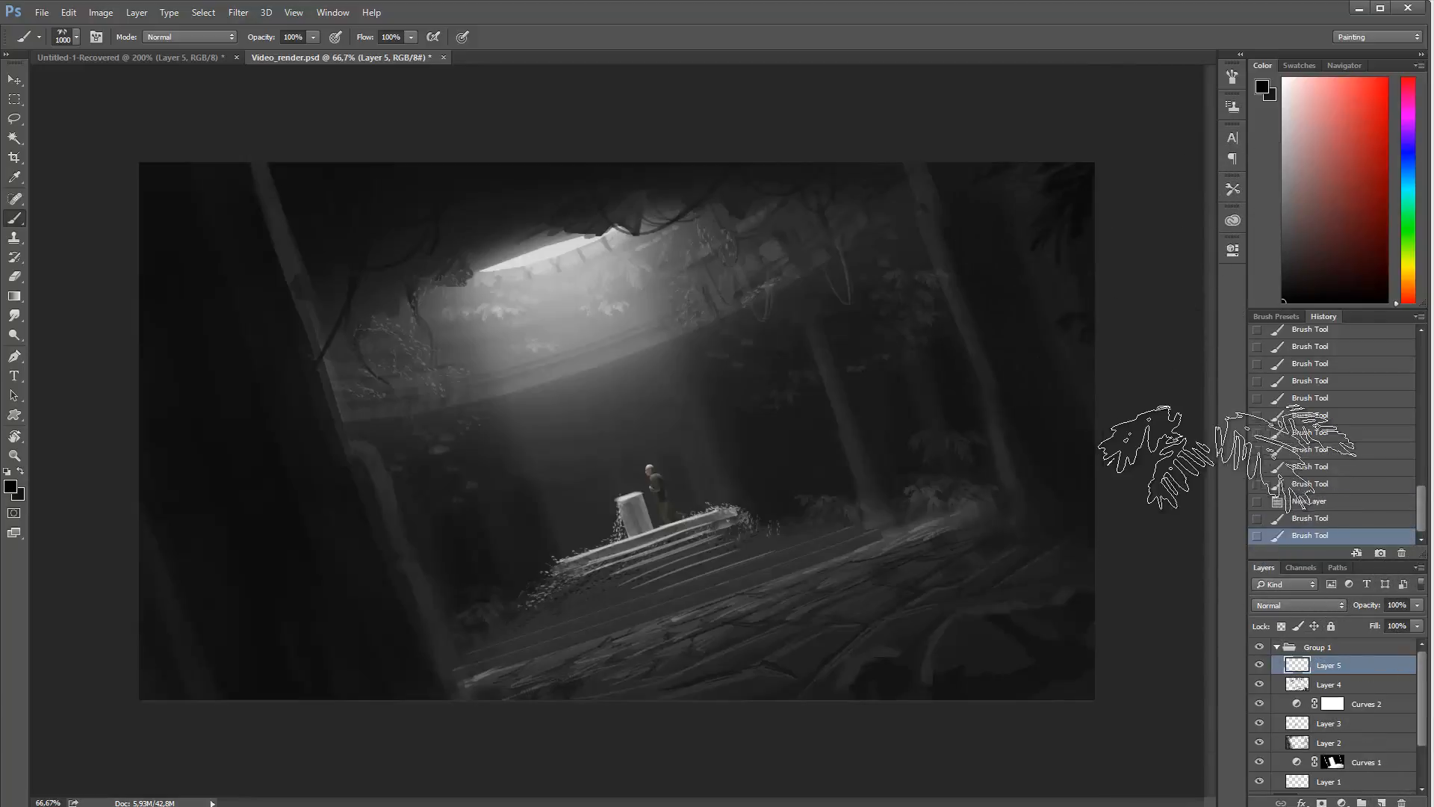
left_click(1153, 296)
left_click(1266, 418)
left_click(1188, 485)
left_click(1262, 642)
left_click(1163, 637)
Step: Stamp large black foreground foliage over the image's lower-left corner and along its bottom edge
left_click(261, 597)
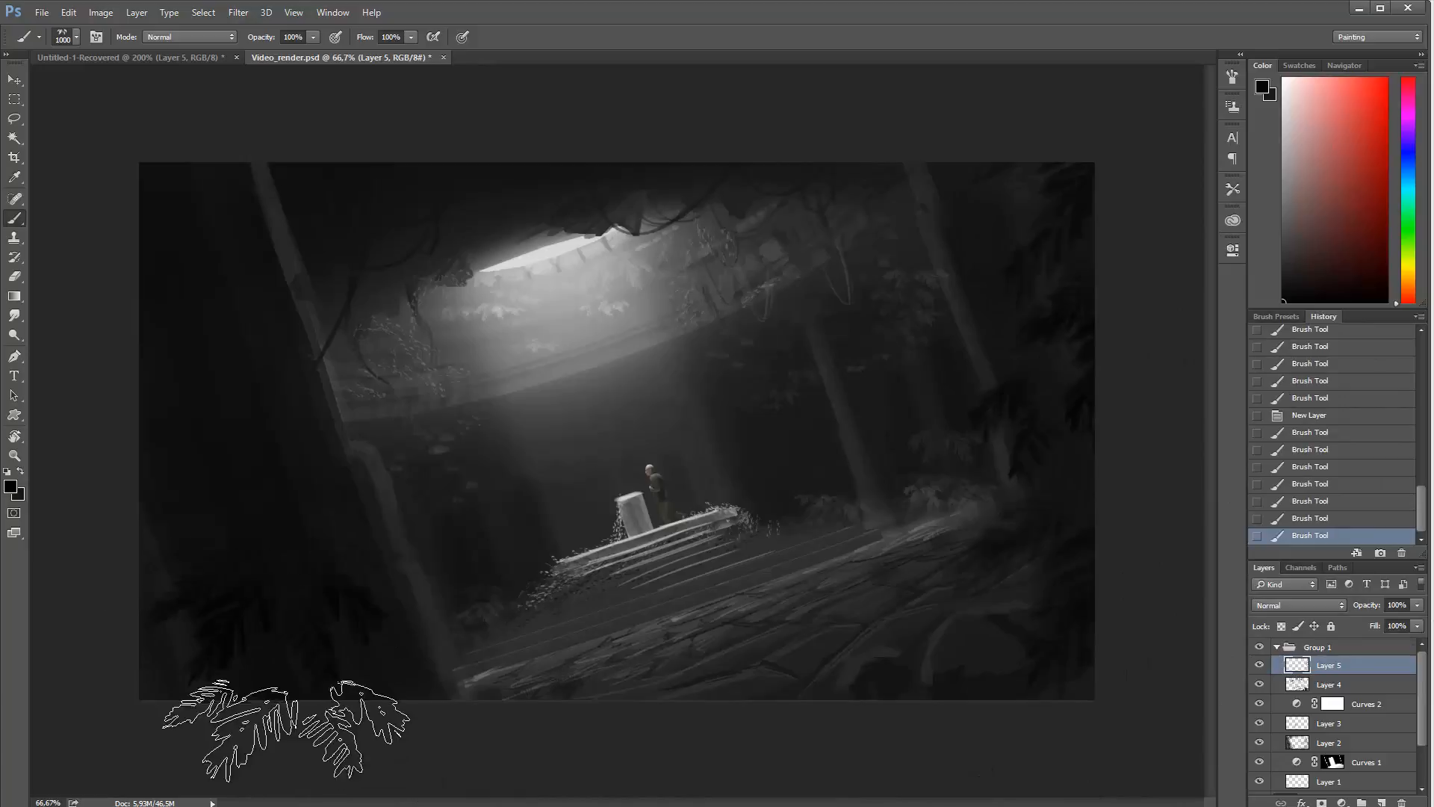
left_click(240, 661)
left_click(560, 691)
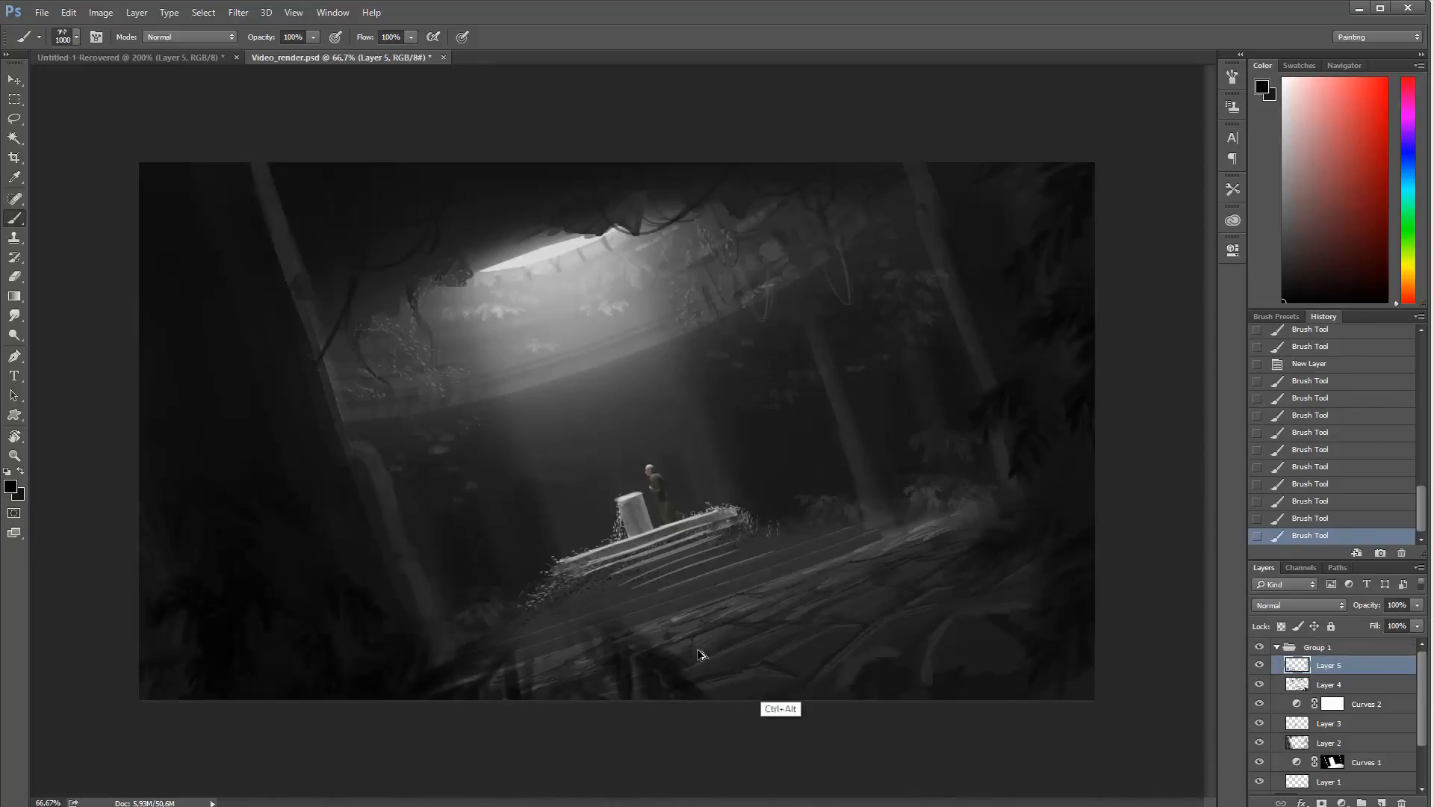
Step: Undo the black foliage along the image's bottom edge and stamp black leaves in the lower-left corner
key("ctrl+alt+z")
left_click(195, 553)
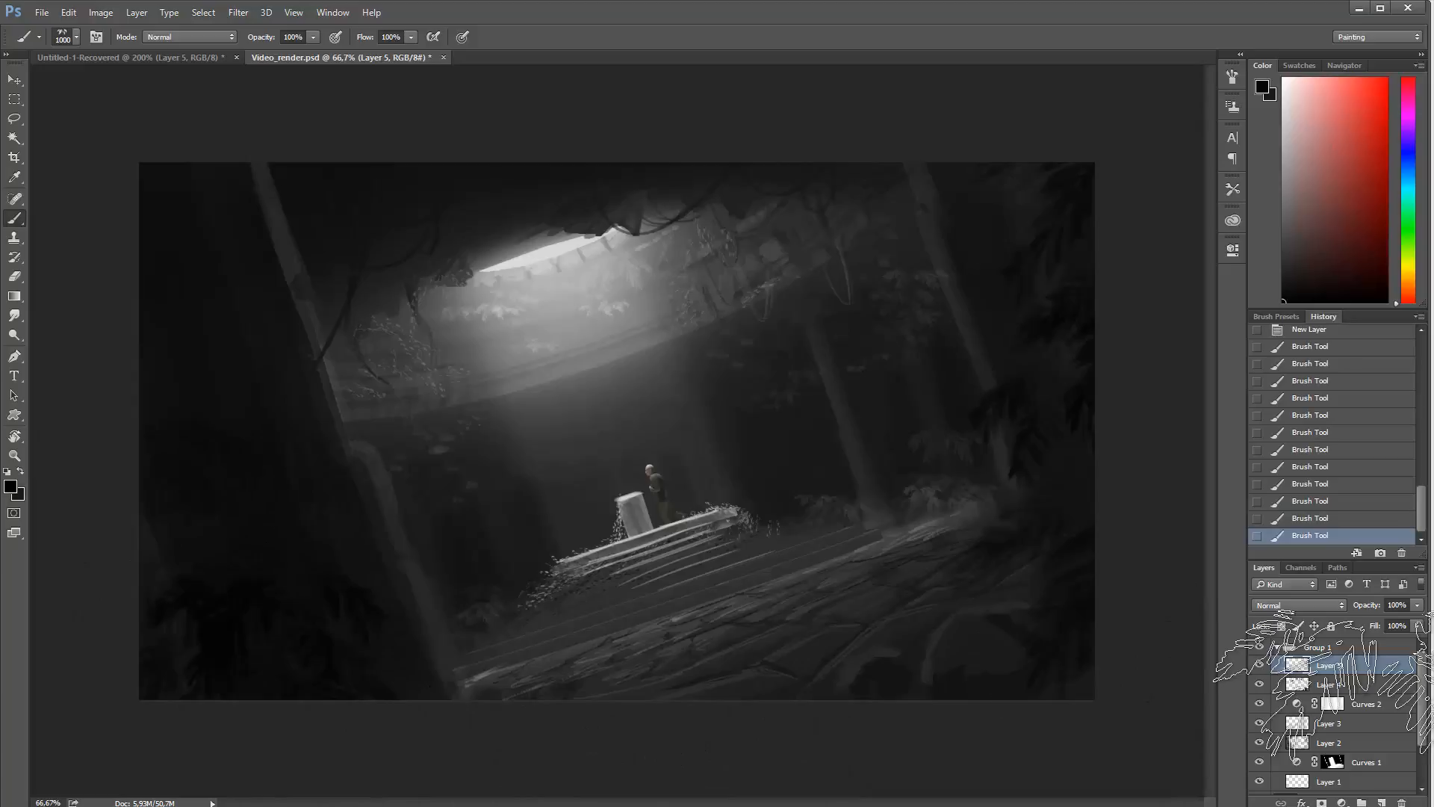
Step: Try a 175 px textured brush in black across the foreground floor slabs, and undo the stroke
right_click(771, 415)
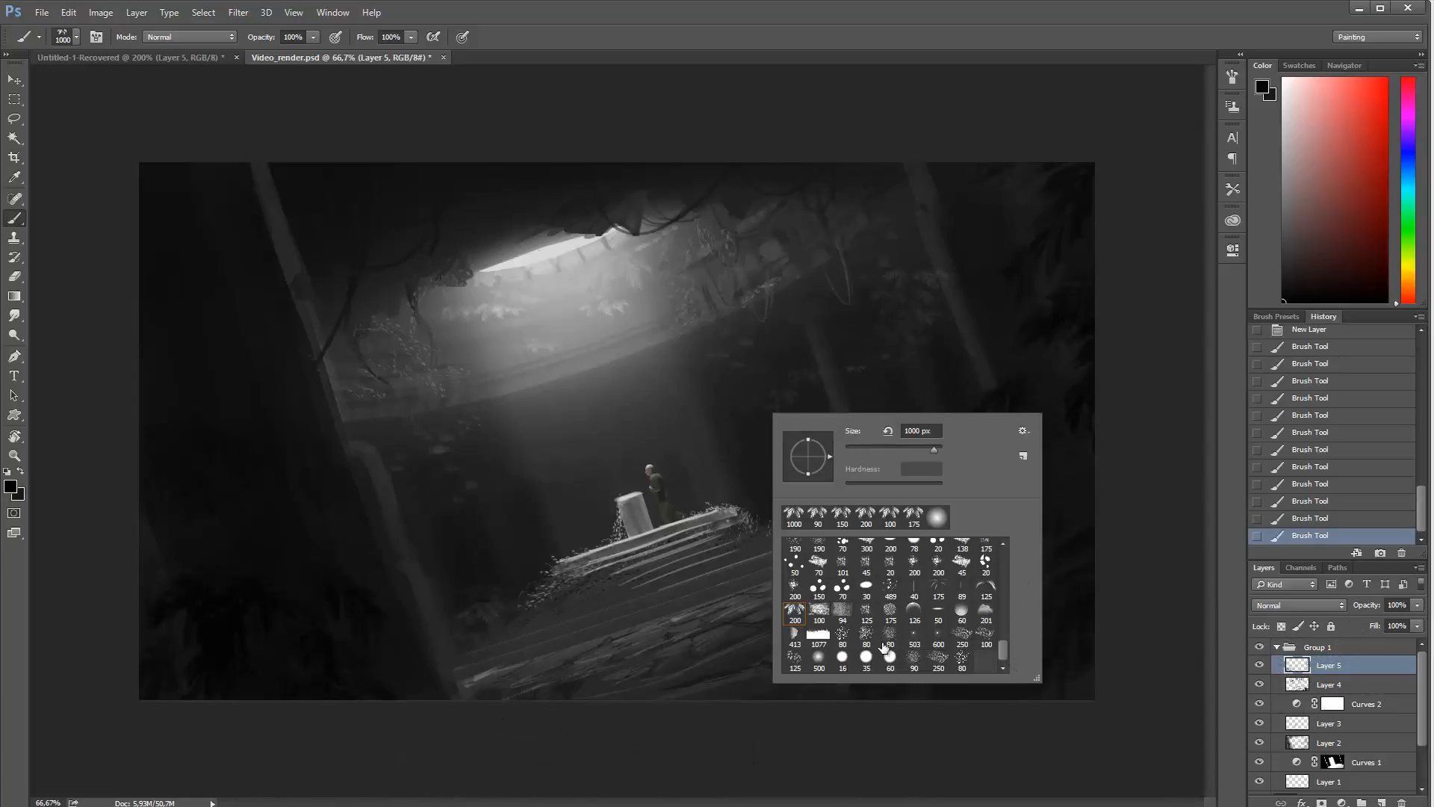
left_click(892, 611)
key("Return")
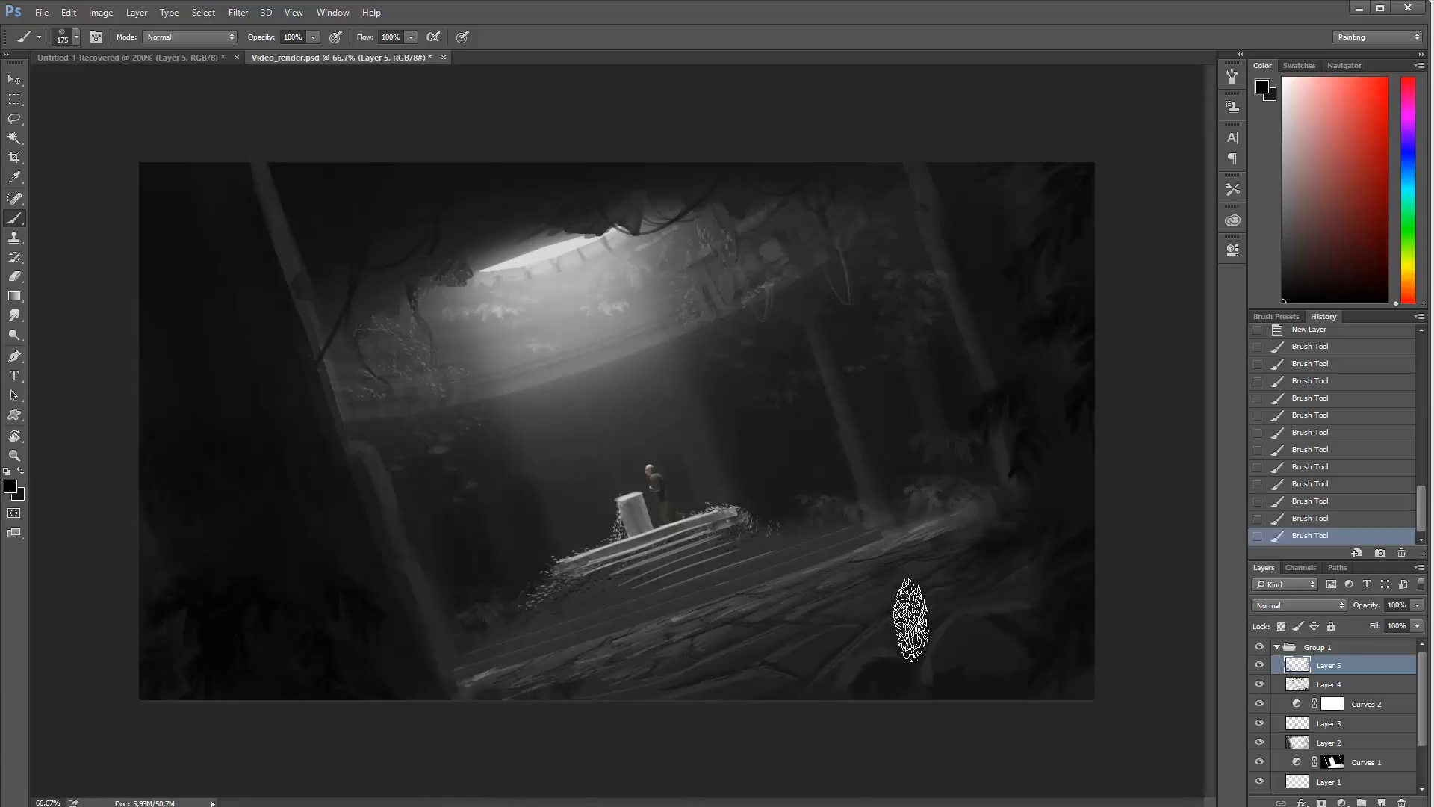
left_click_drag(912, 609, 688, 743)
key("ctrl+z")
key("ctrl+alt+z")
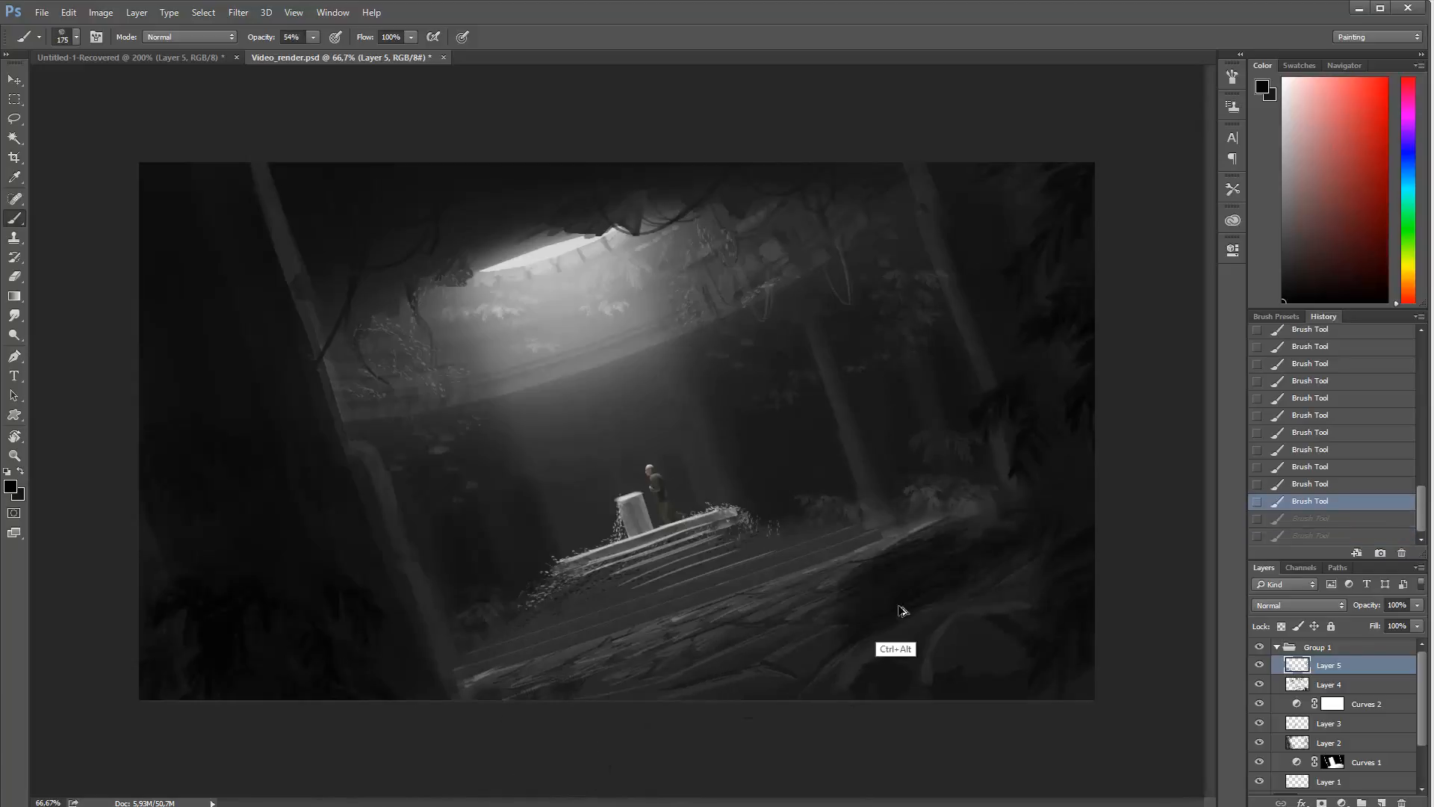
Step: Try a 200 px speckle brush at 54% opacity on the foreground floor slabs, and undo the stroke
key("5")
key("4")
key("bracketleft")
key("bracketleft")
key("bracketleft")
key("bracketleft")
right_click(861, 594)
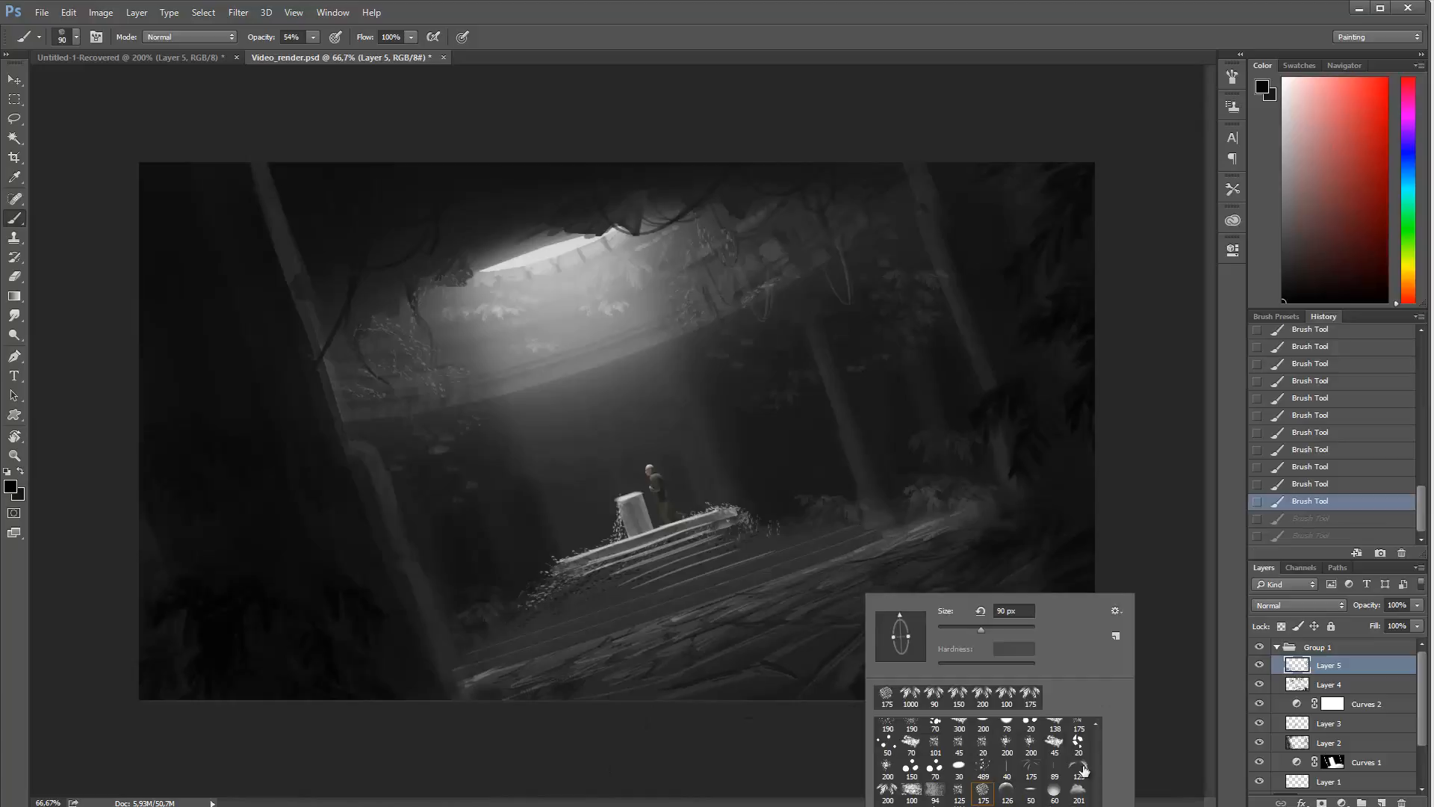
scroll(1094, 764, "down", 5)
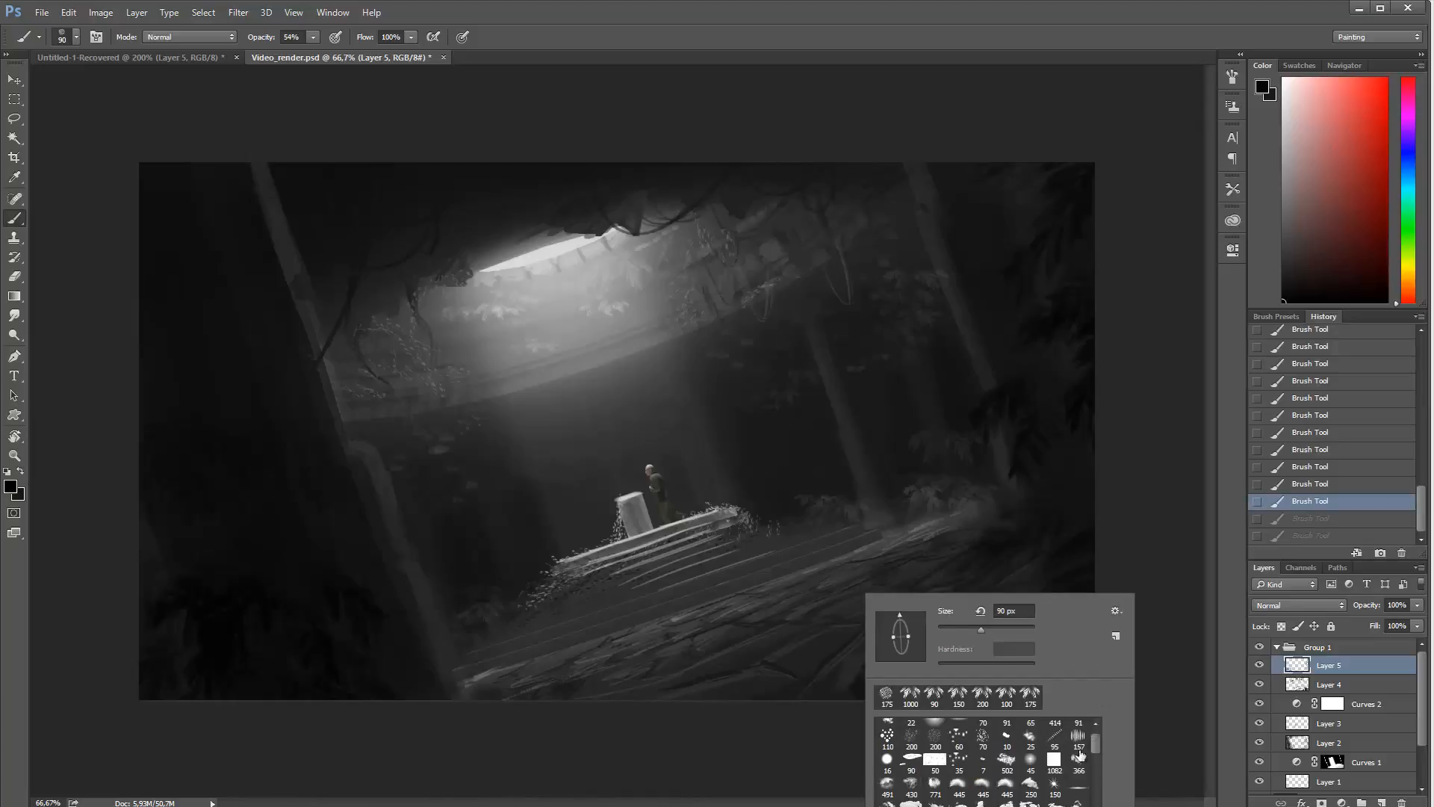
scroll(1080, 755, "up", 1)
left_click(1096, 722)
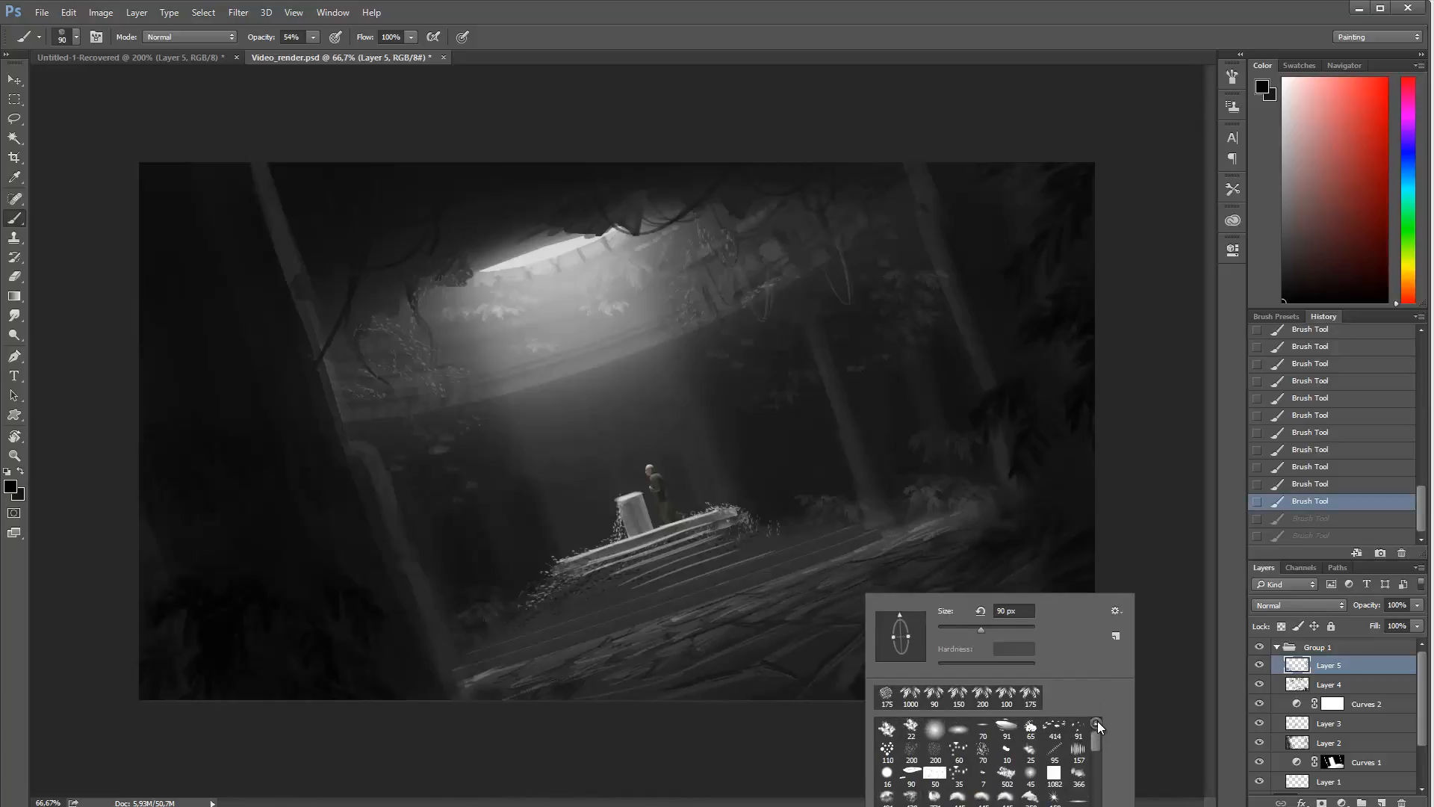
left_click(912, 747)
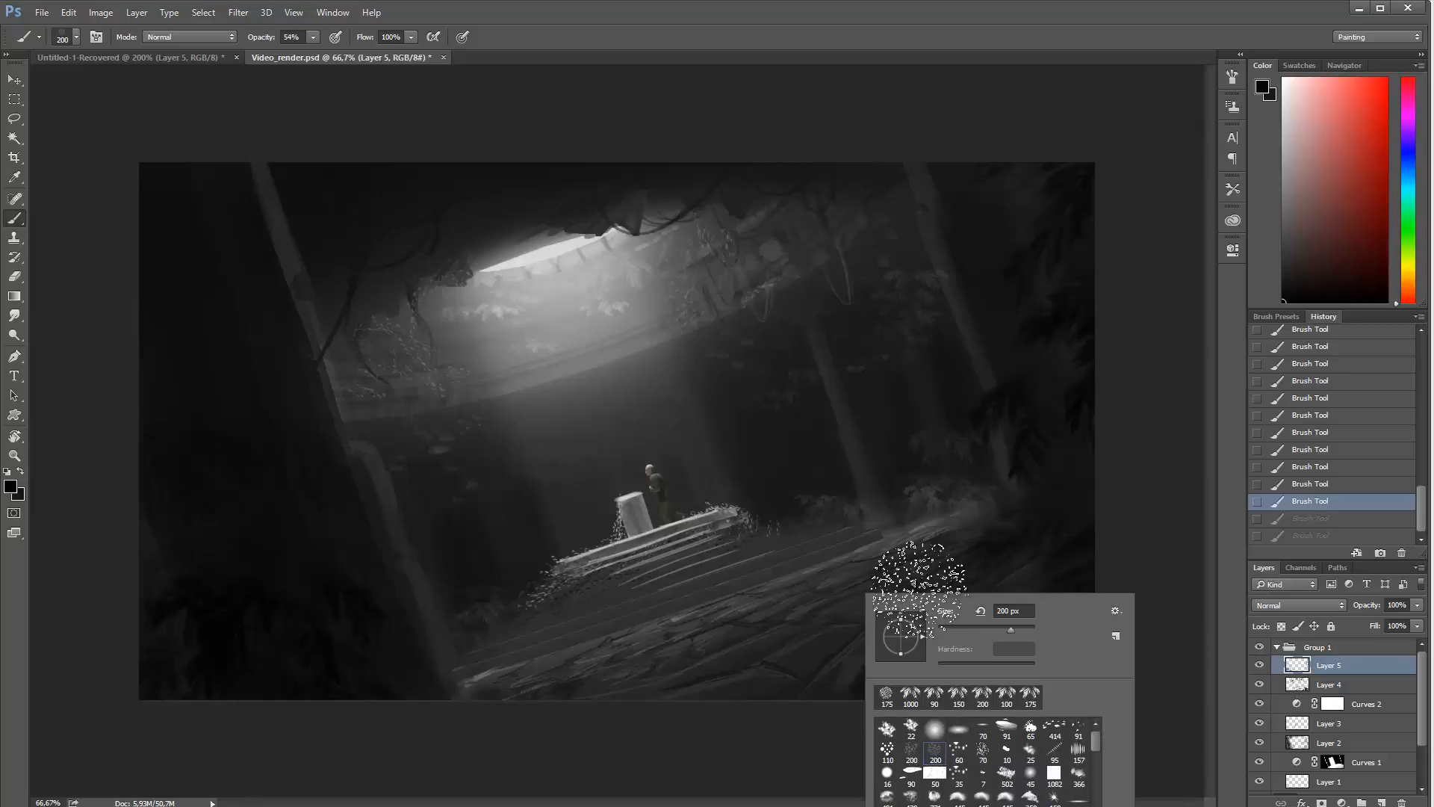
mouse_move(836, 598)
left_mouse_down()
mouse_move(769, 663)
mouse_move(827, 679)
left_mouse_up()
key("ctrl+z")
Step: Try a 70 px speckle brush across the foreground floor, and undo the last strokes
right_click(828, 650)
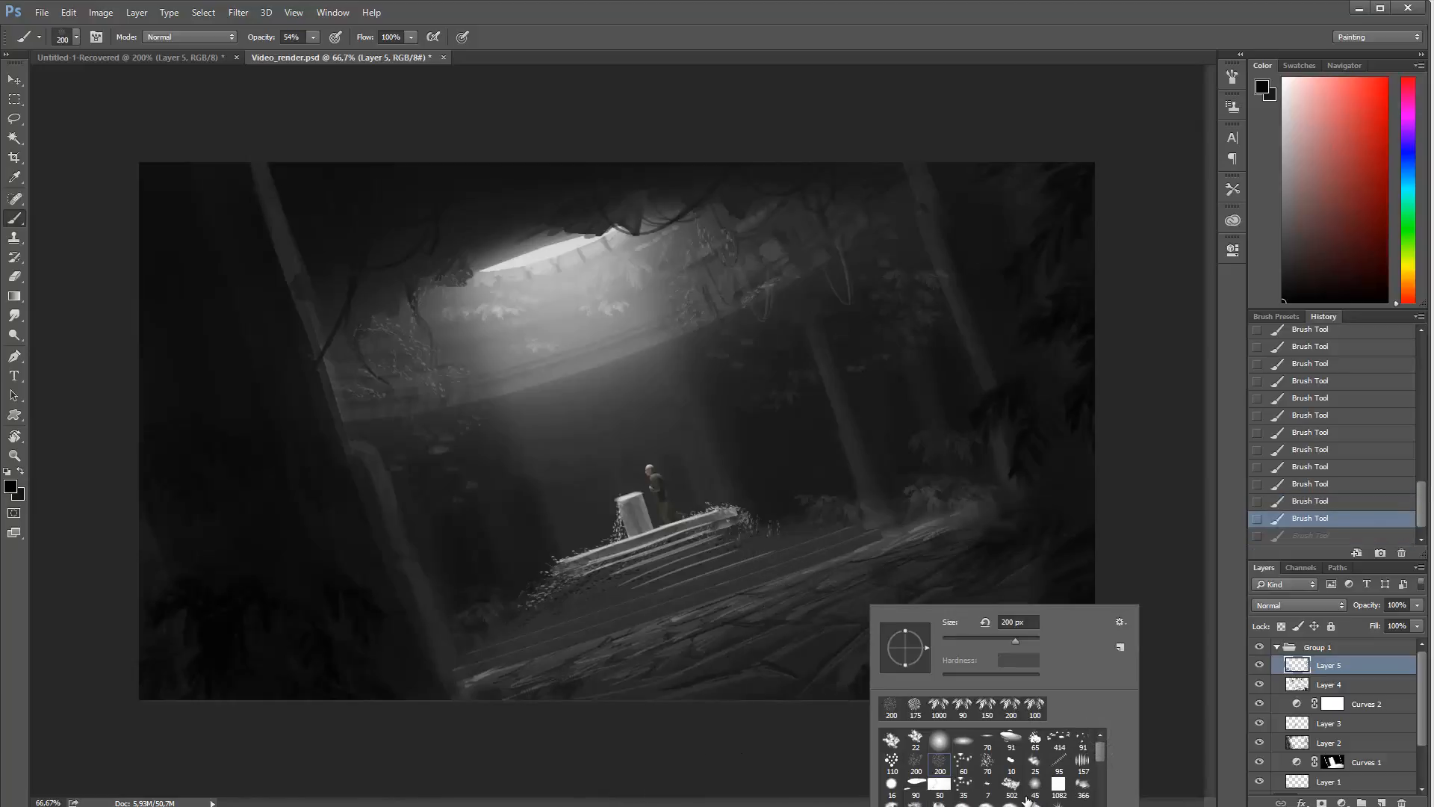
left_click(988, 760)
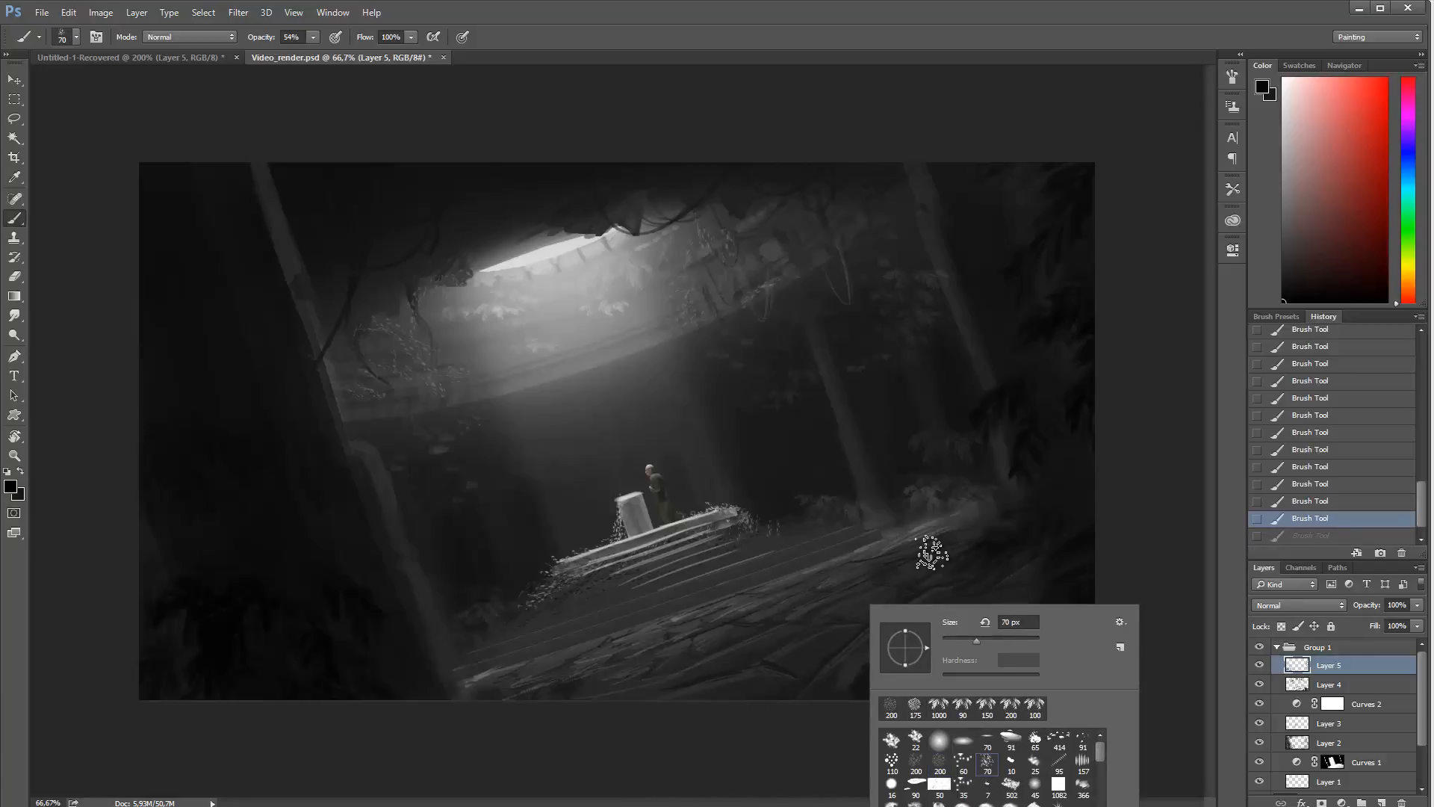
left_click_drag(852, 608, 736, 693)
key("ctrl+alt+z")
key("ctrl+alt+z")
Step: Darken the foreground floor slabs with broad black strokes of the 110 px dotted brush at 50% opacity
right_click(893, 664)
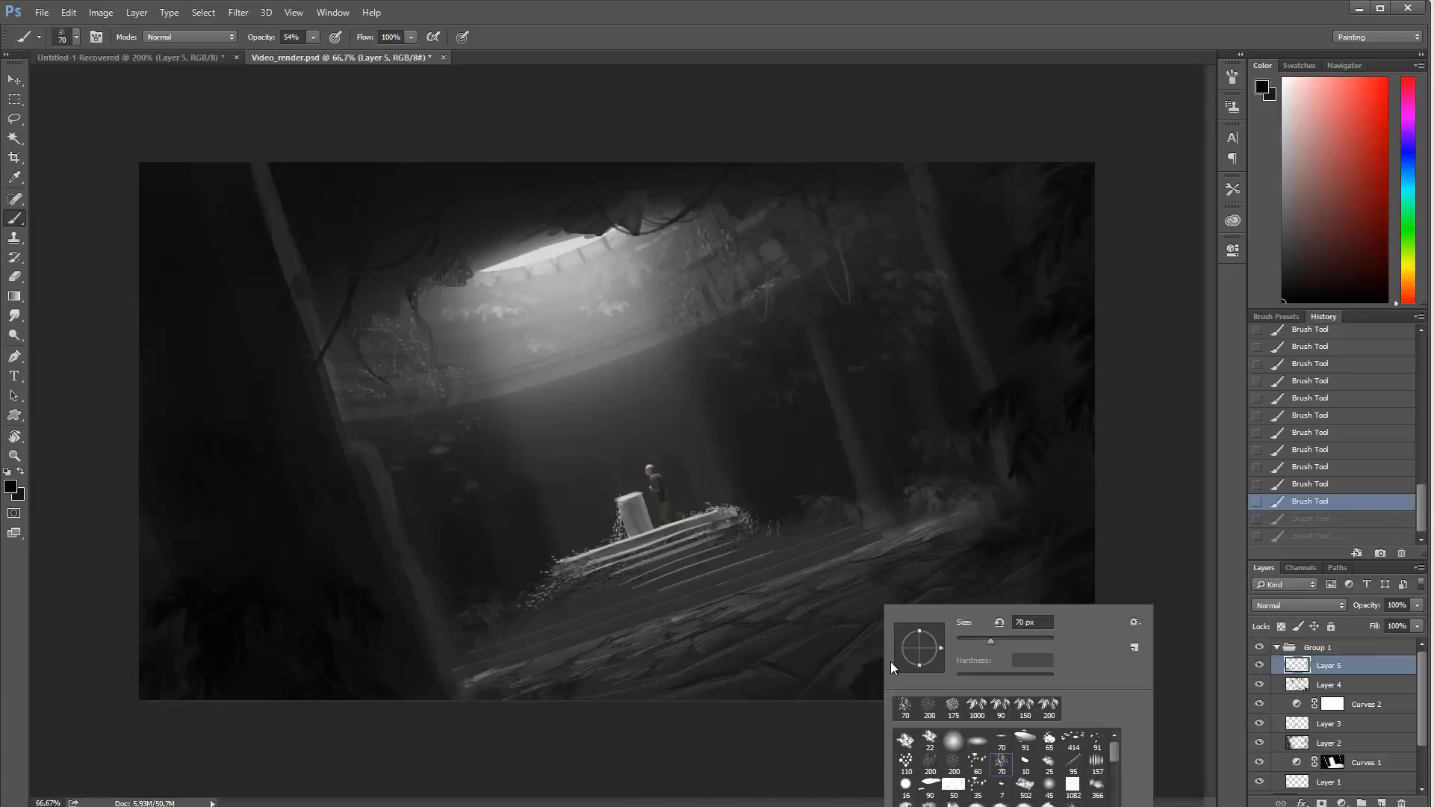
left_click(907, 761)
left_click_drag(864, 586, 736, 663)
key("ctrl+alt+z")
key("5")
left_click_drag(957, 558, 694, 704)
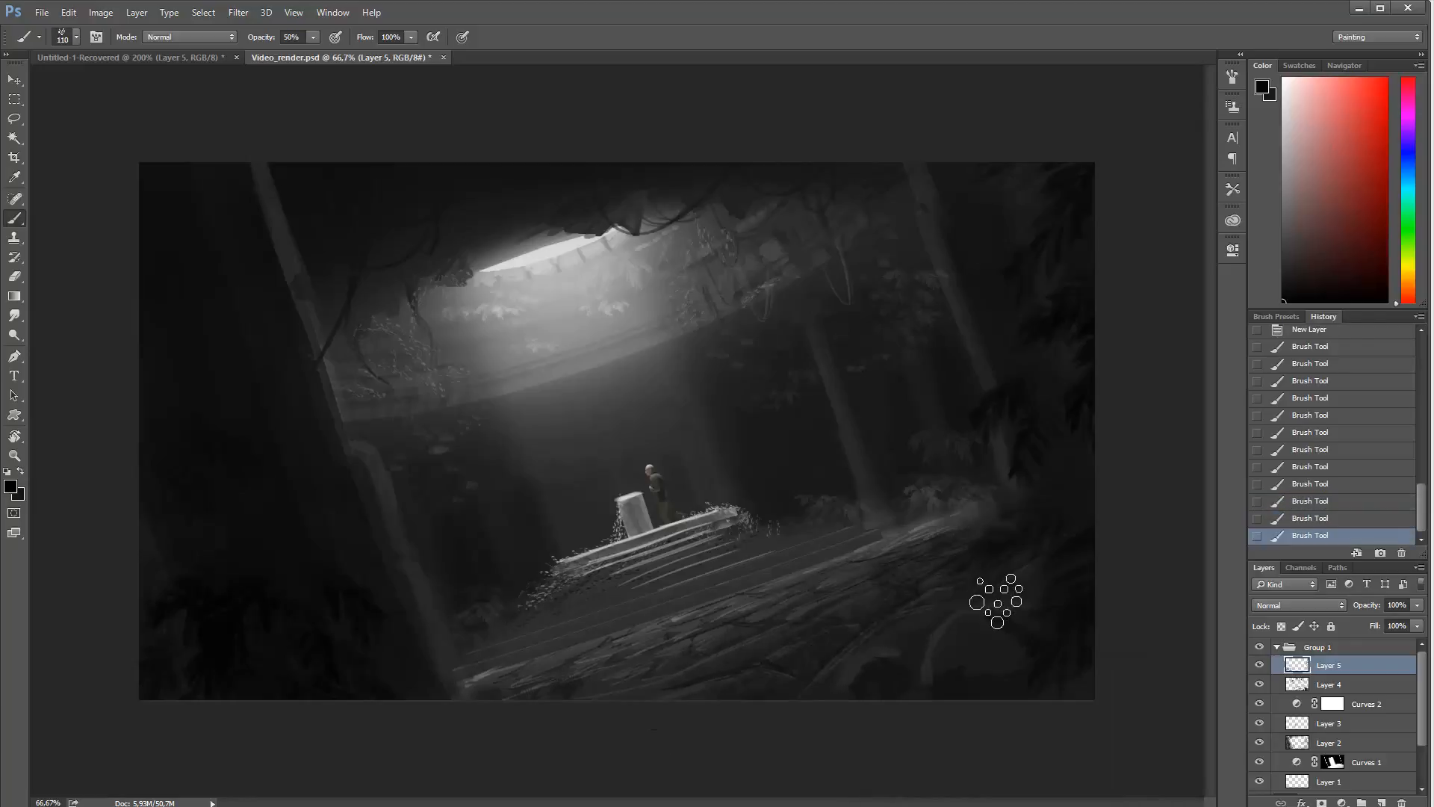
left_click_drag(997, 601, 714, 647)
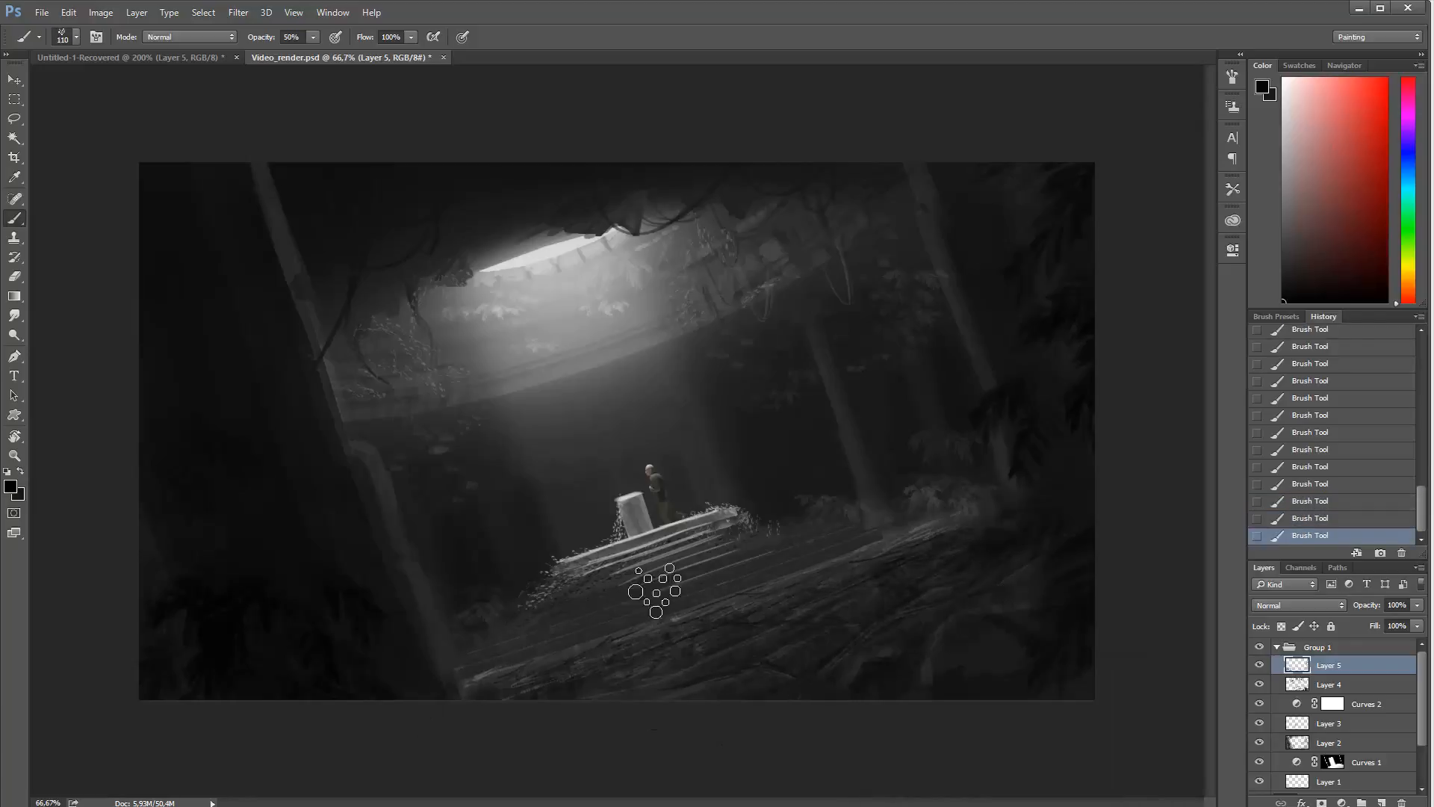
Step: Undo the last floor stroke, darken the floor below the stairs with a smaller dotted brush, and lower the opacity to 40%
key("ctrl+alt+z")
key("bracketleft")
key("bracketleft")
key("bracketleft")
key("bracketleft")
key("bracketleft")
key("bracketleft")
key("bracketleft")
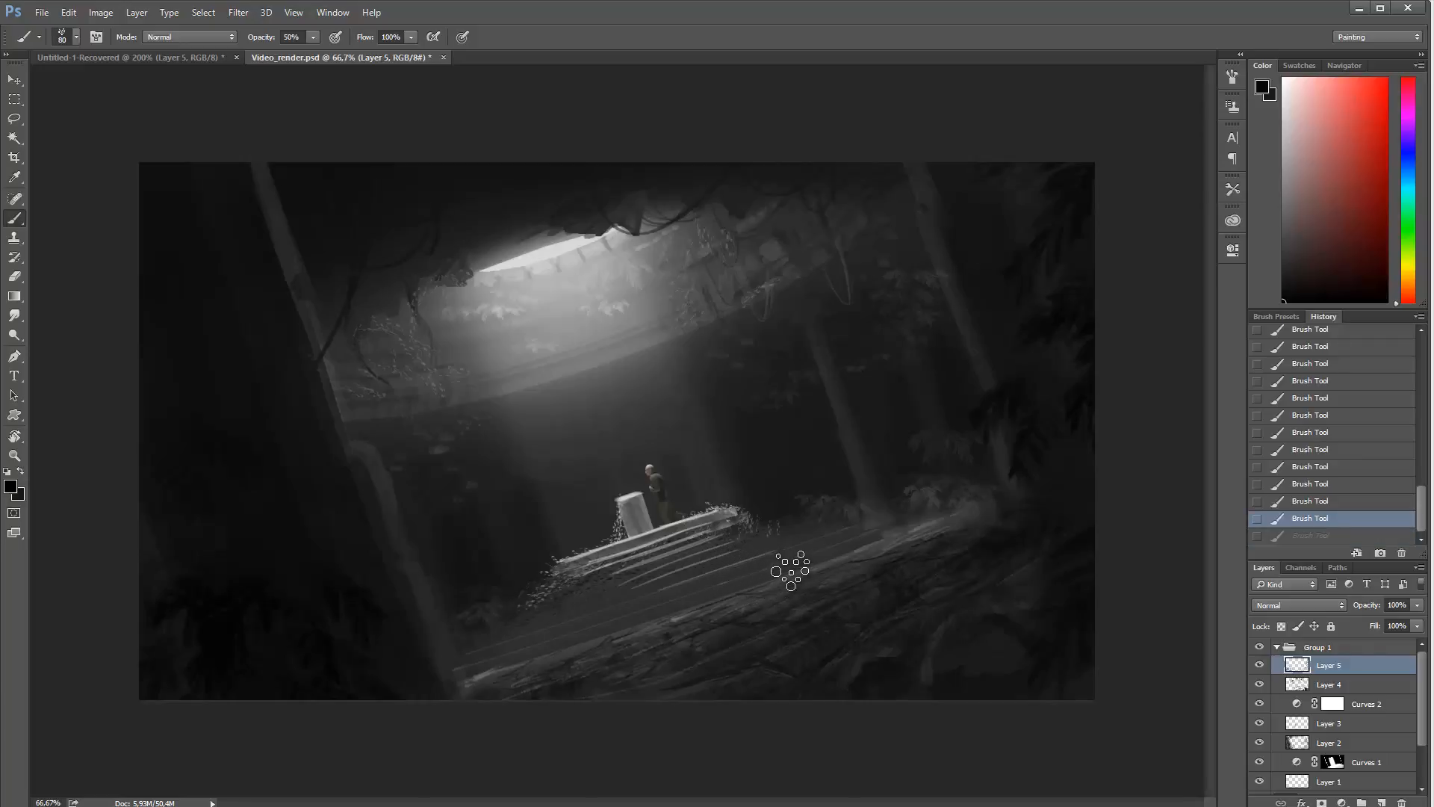
left_click_drag(843, 539, 696, 597)
key("4")
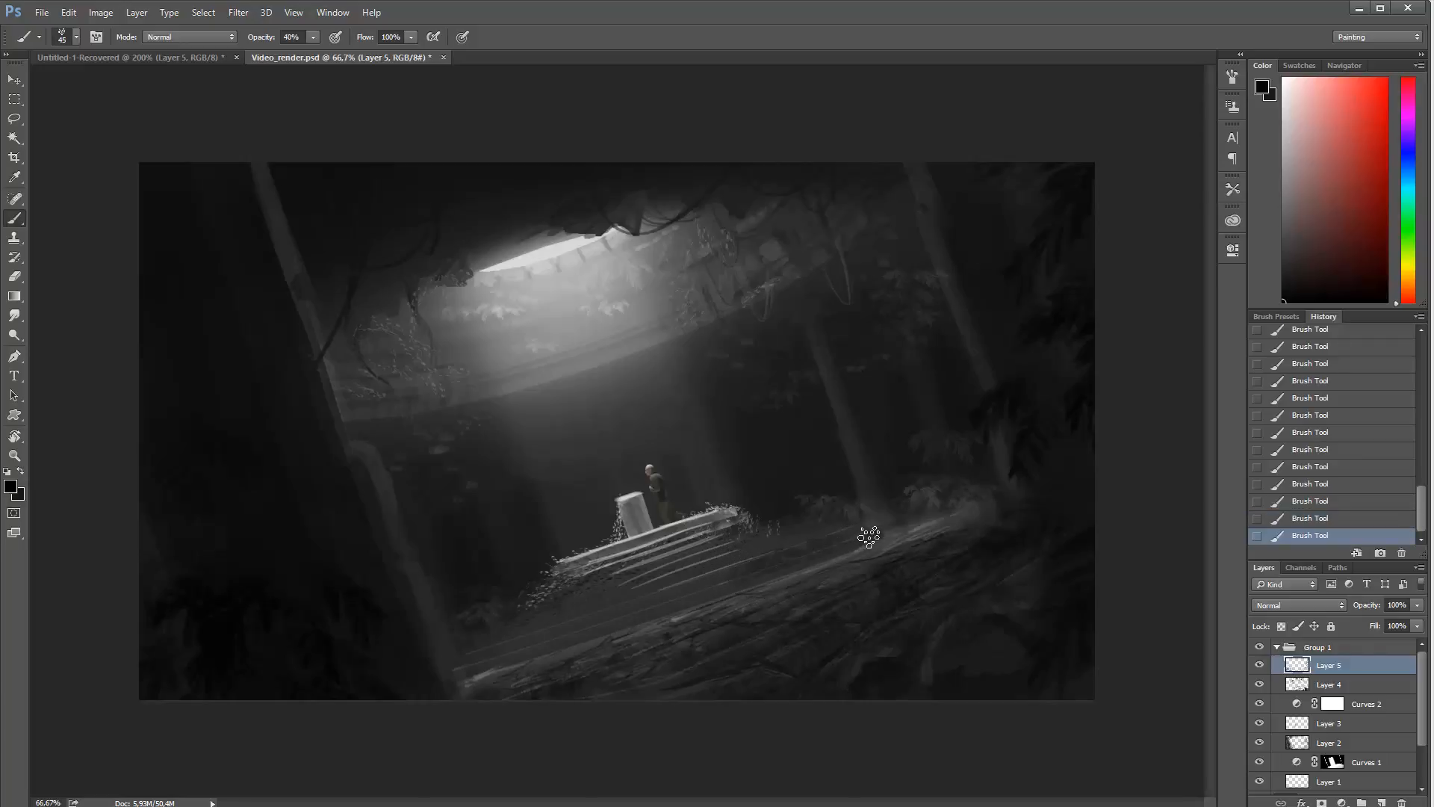
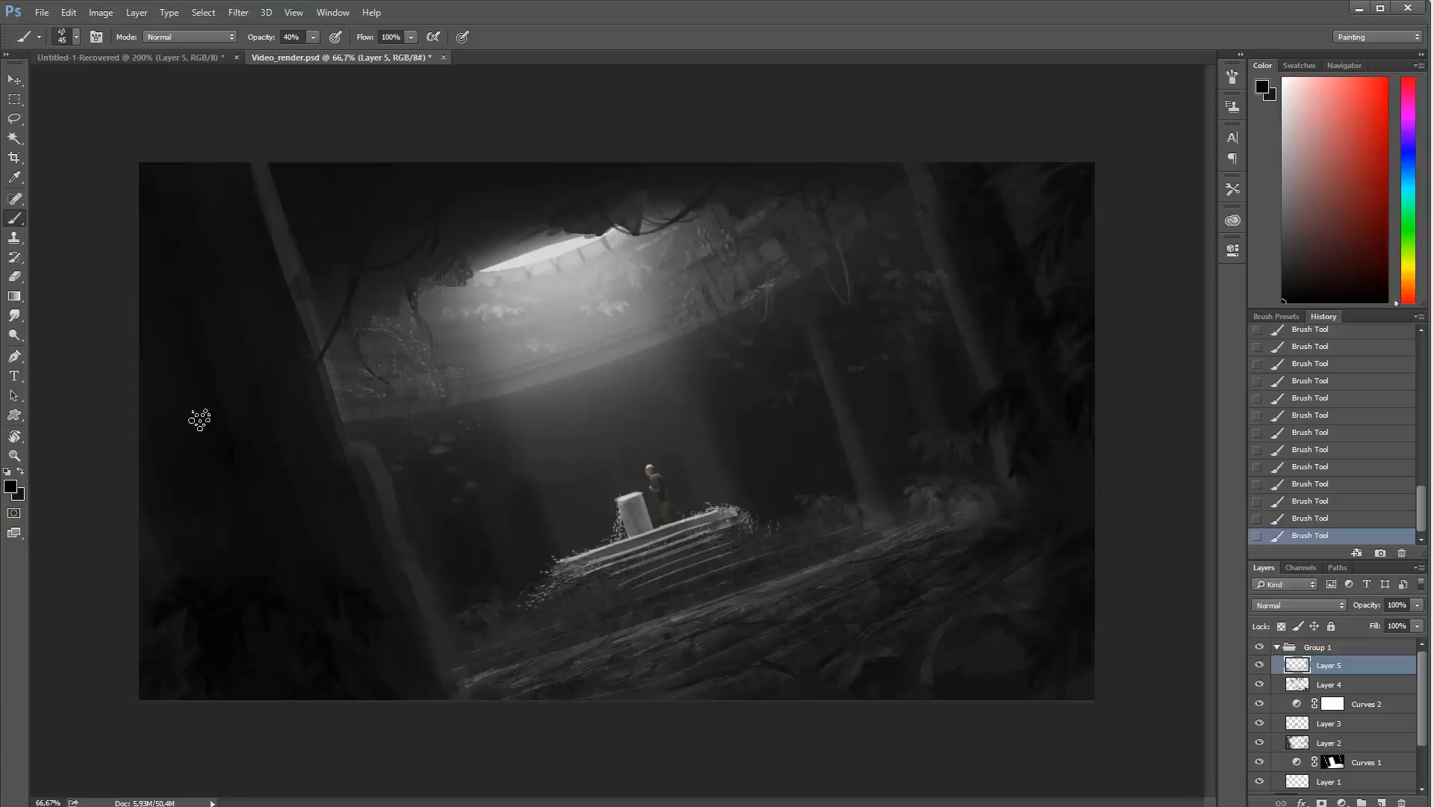
Step: Enlarge the dotted brush to 188 px and dab black texture over the dark wall at the image's left
right_click(324, 512)
left_click_drag(378, 575, 138, 164)
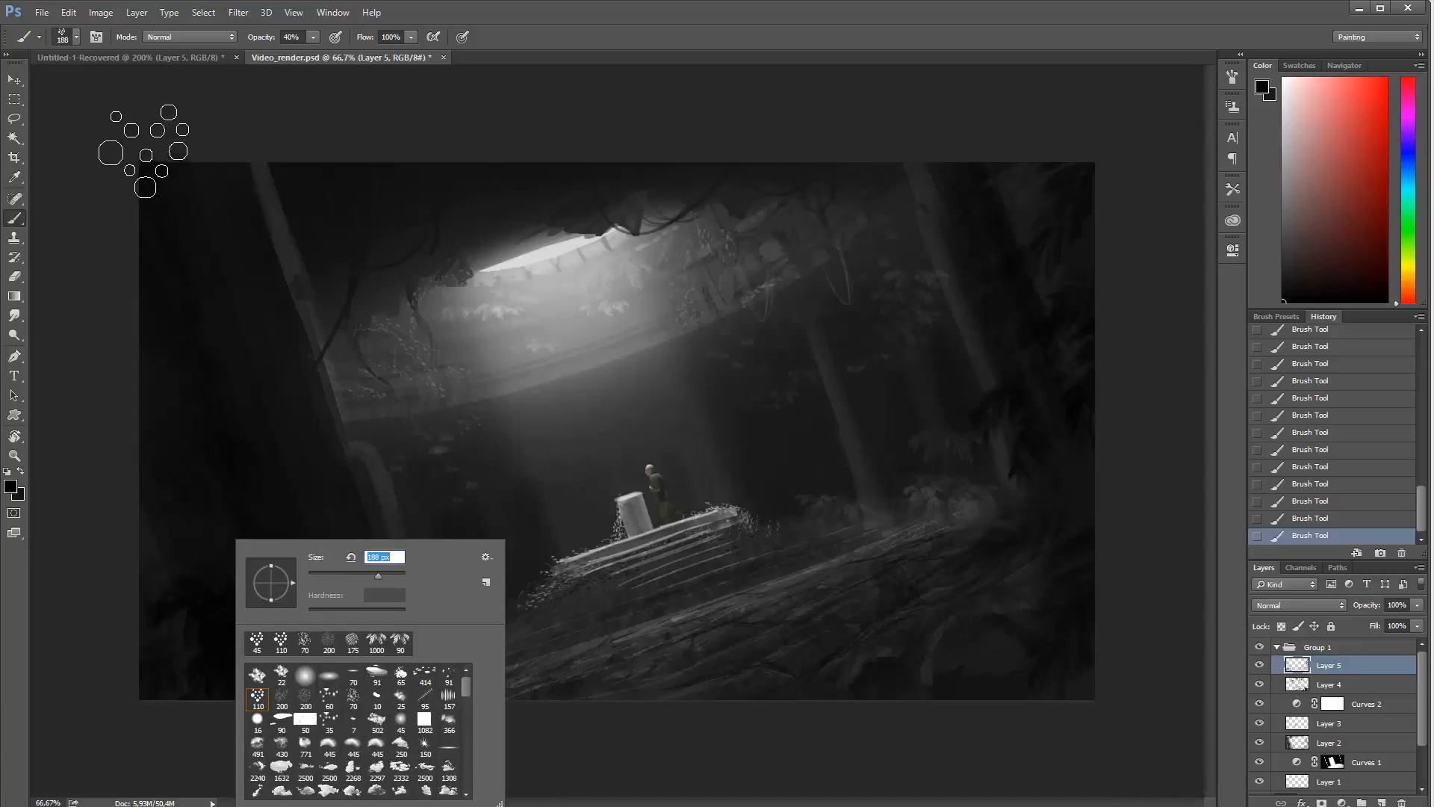
left_click(138, 164)
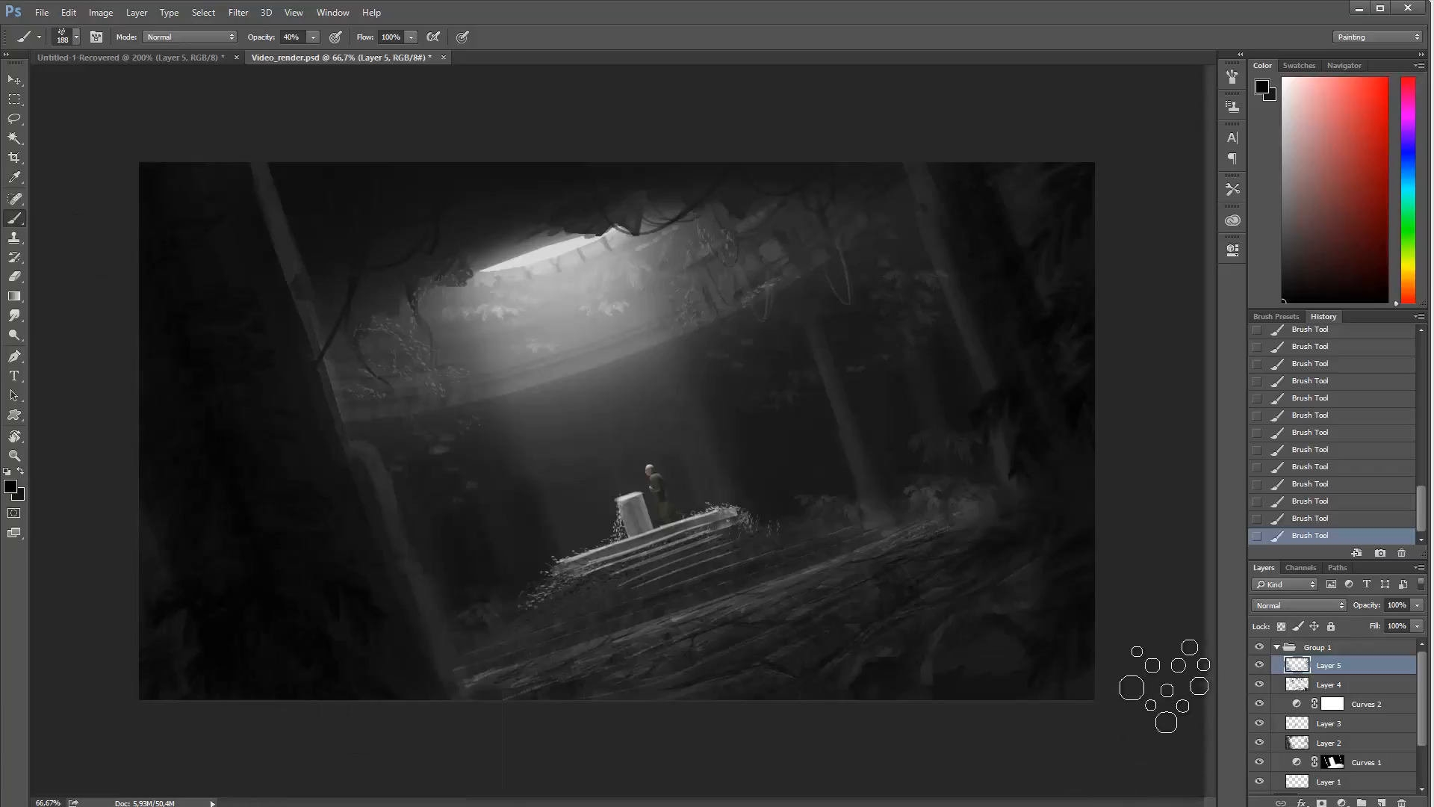
Step: Dab black texture over the ceiling beside the dome opening, reducing the dotted brush to 100 px
mouse_move(481, 176)
left_mouse_down()
mouse_move(496, 192)
mouse_move(374, 314)
left_mouse_up()
key("bracketleft")
key("bracketleft")
key("bracketleft")
key("bracketleft")
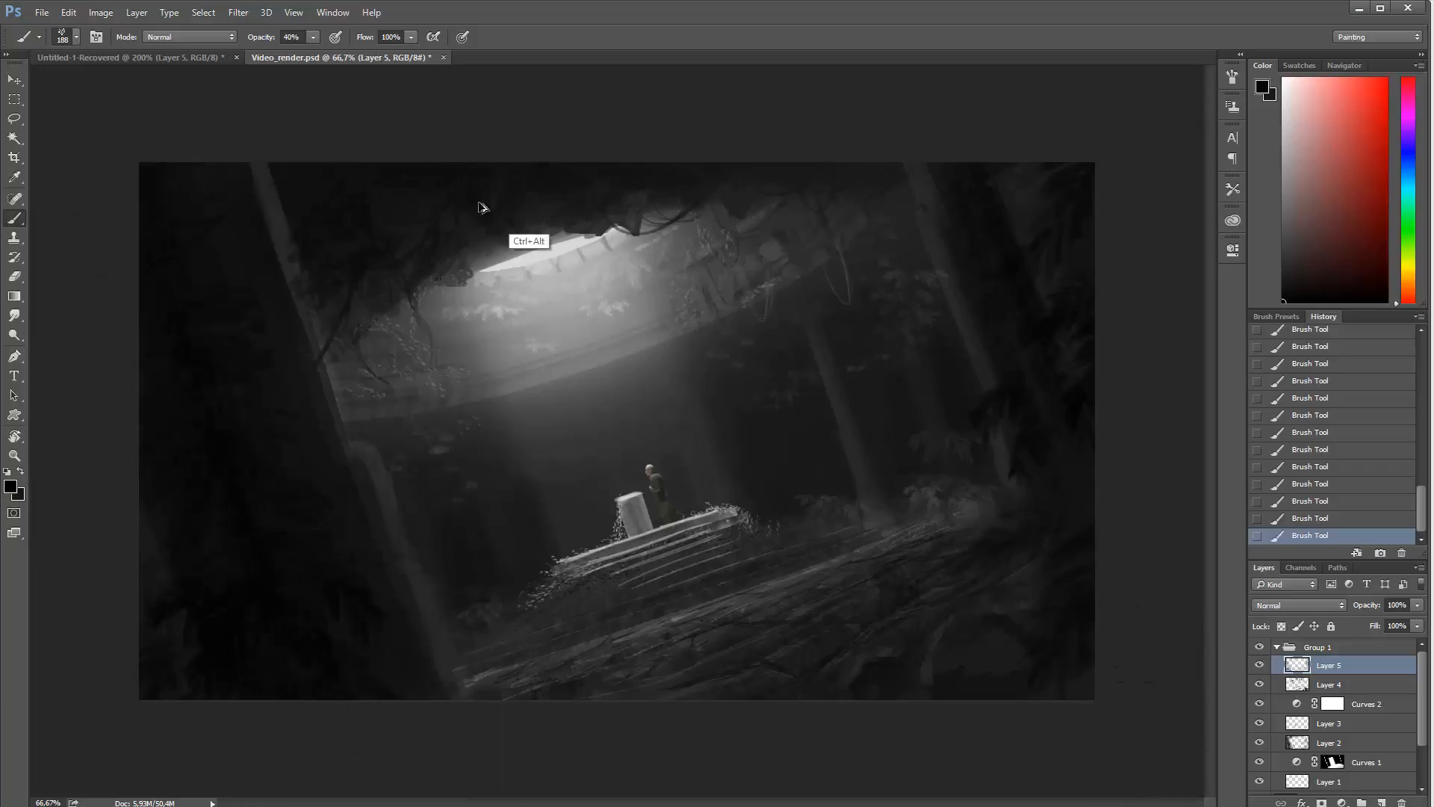
key("ctrl+alt+z")
key("ctrl+alt+z")
key("ctrl+shift+z")
key("ctrl+shift+z")
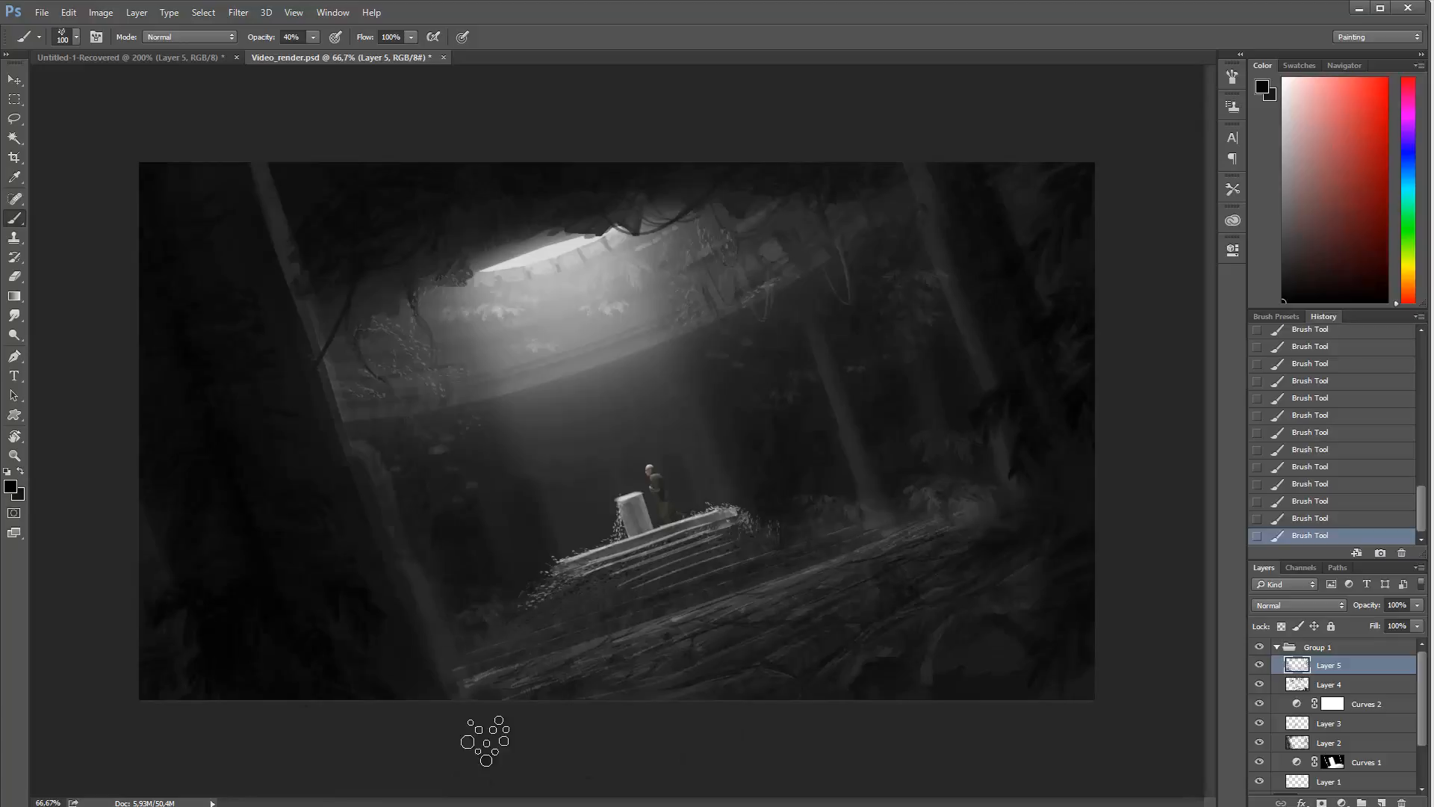
Step: Sample a mid grey and paint a thin light rim down the left pillar's lit edge with a 15 px brush at 100% opacity
right_click(446, 369)
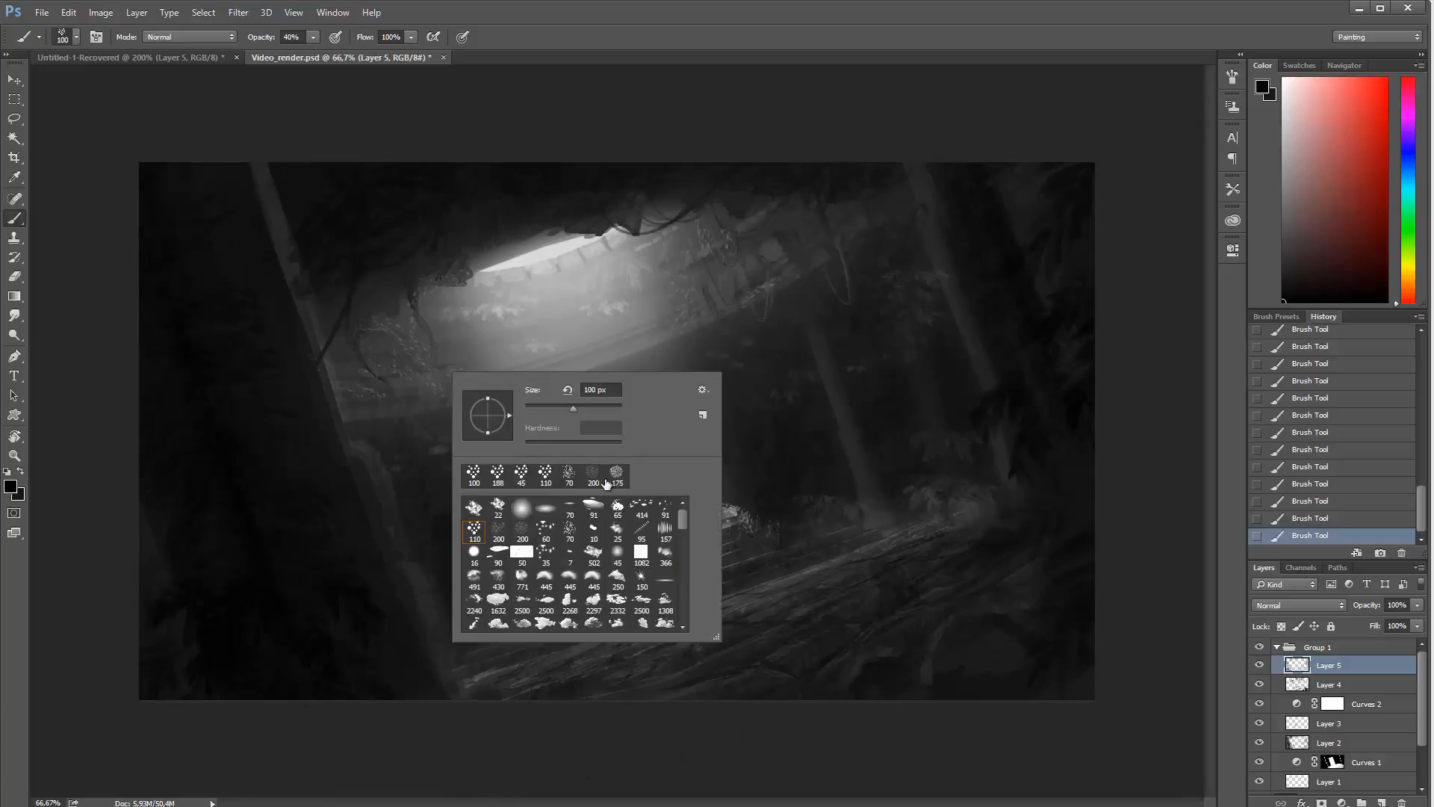
left_click(532, 407)
left_click(477, 330, "alt")
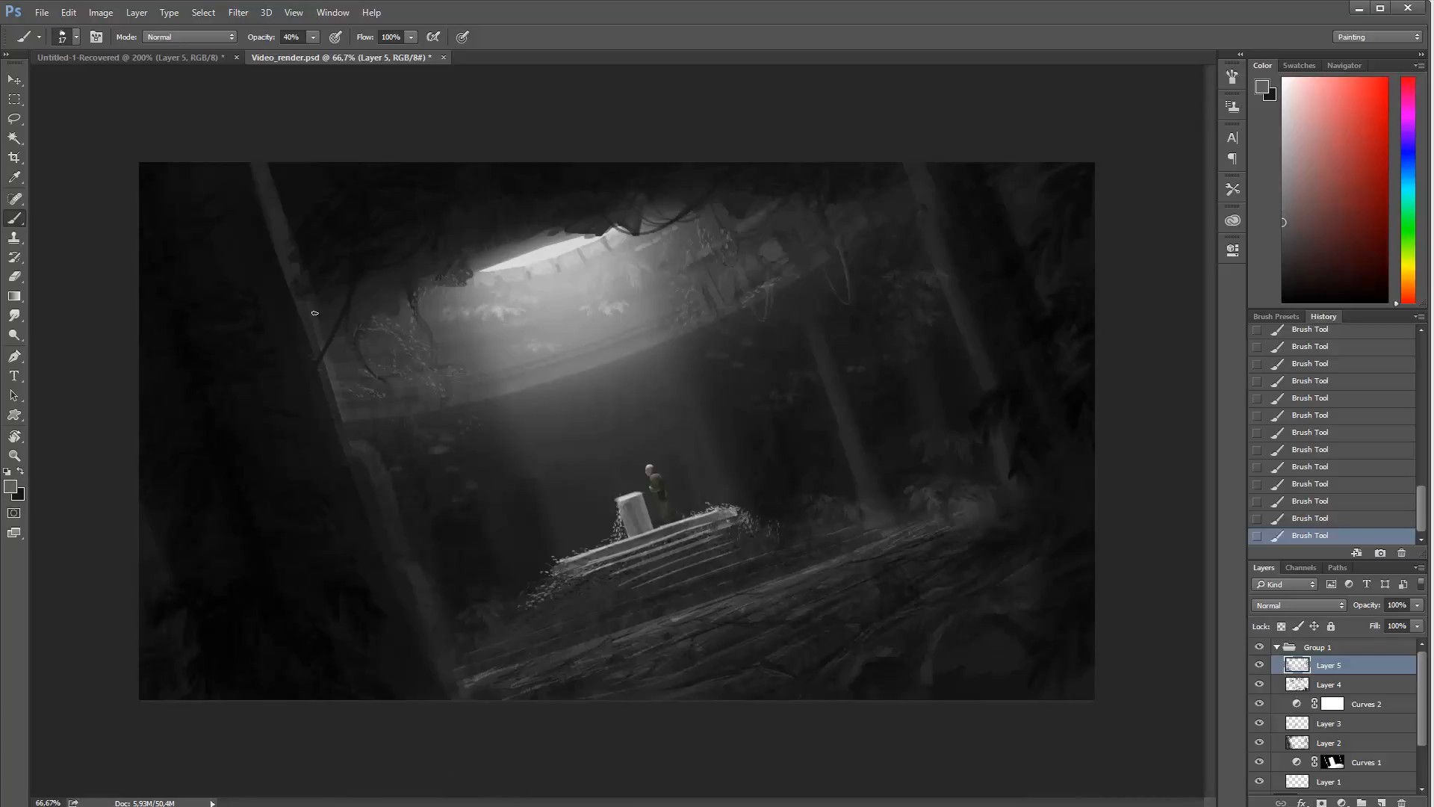
left_click_drag(302, 285, 328, 369)
left_click_drag(326, 354, 293, 237)
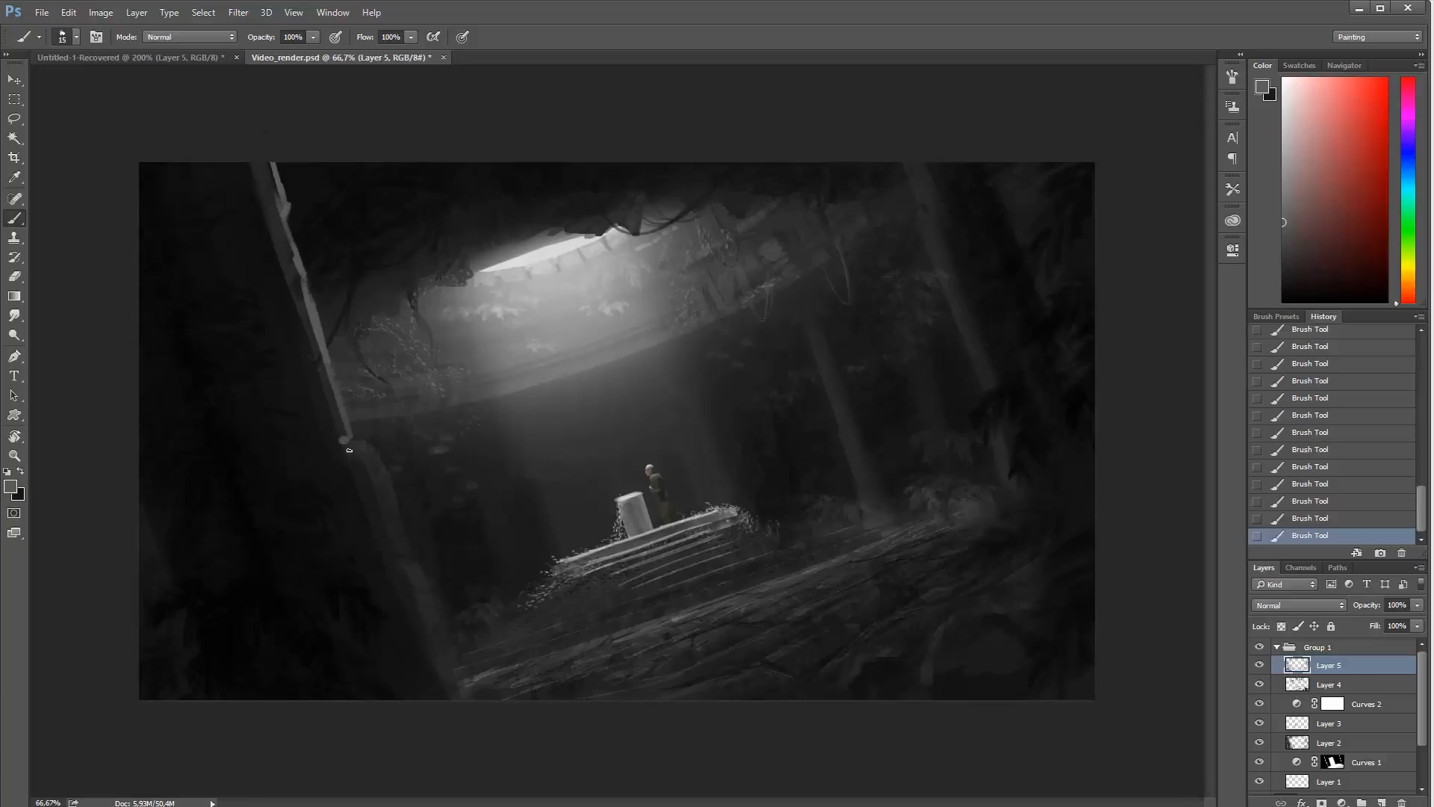
left_click_drag(368, 463, 367, 465)
left_click_drag(431, 614, 465, 683)
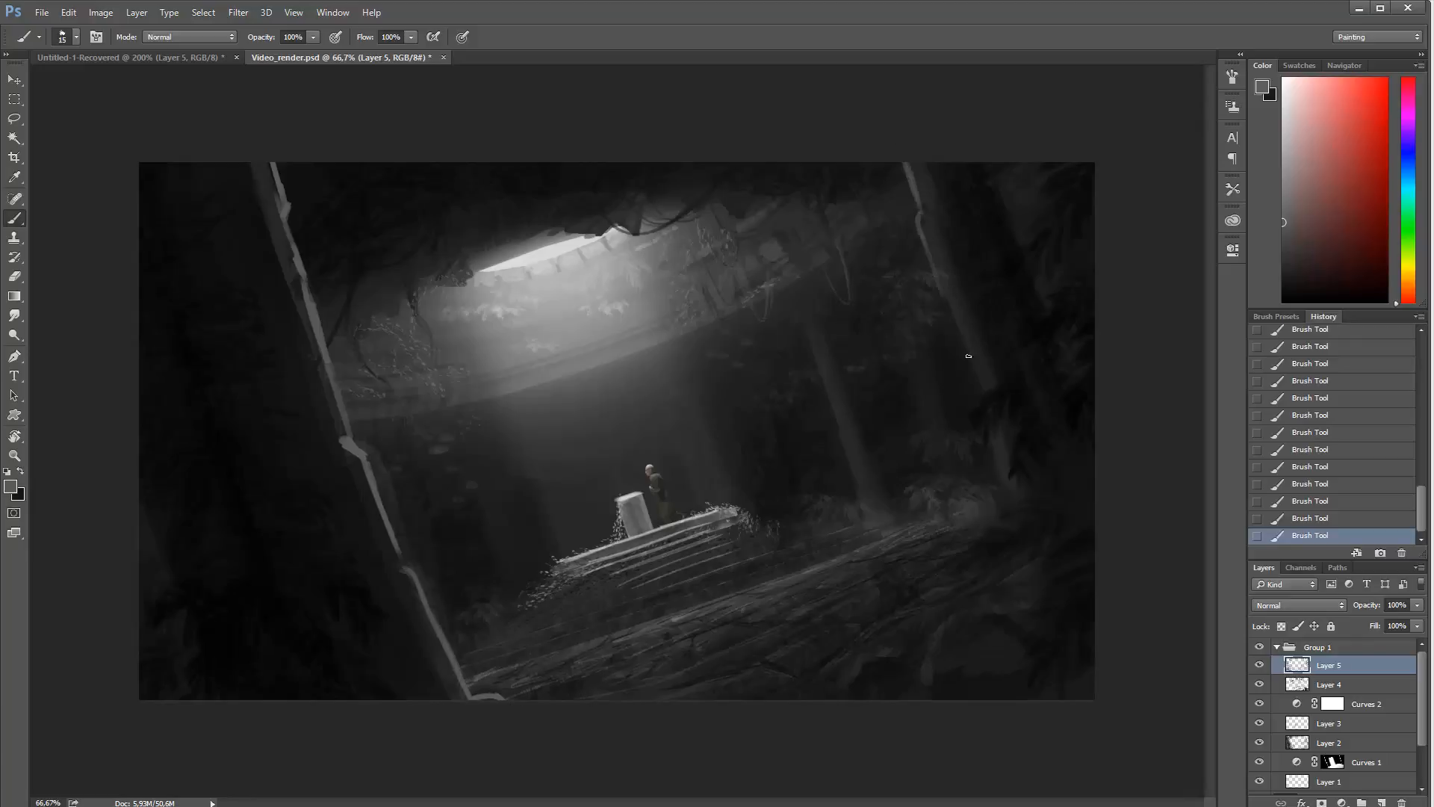
Step: Paint a thin grey light rim down the lit edge of the right pillar to its base
left_click_drag(969, 357, 915, 159)
left_click_drag(992, 412, 1022, 514)
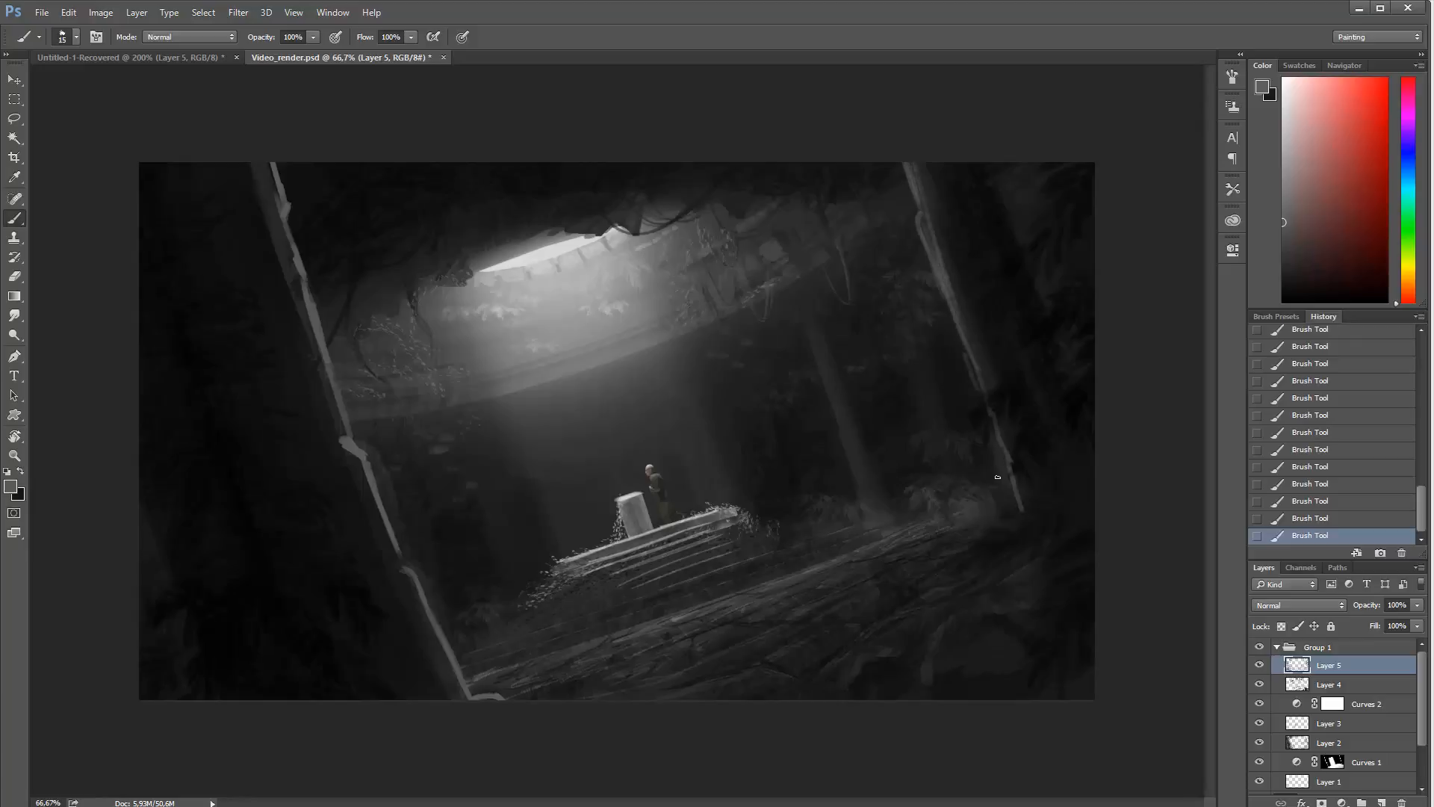
Step: Alternate black and grey to paint vine detail around the right pillar and a lit edge at its base, setting the brush to 12 px
key("x")
key("x")
right_click(959, 261)
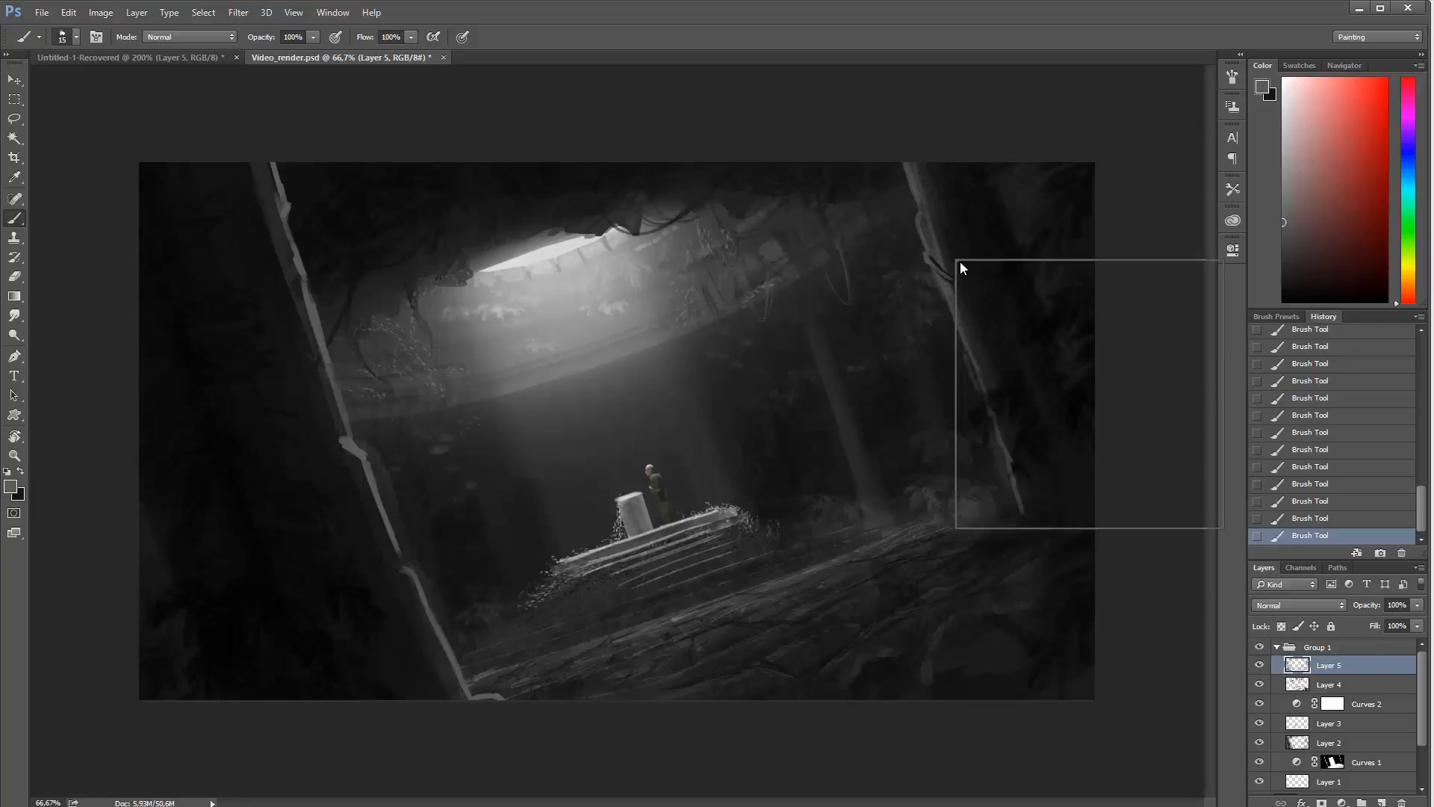
type("12")
key("Return")
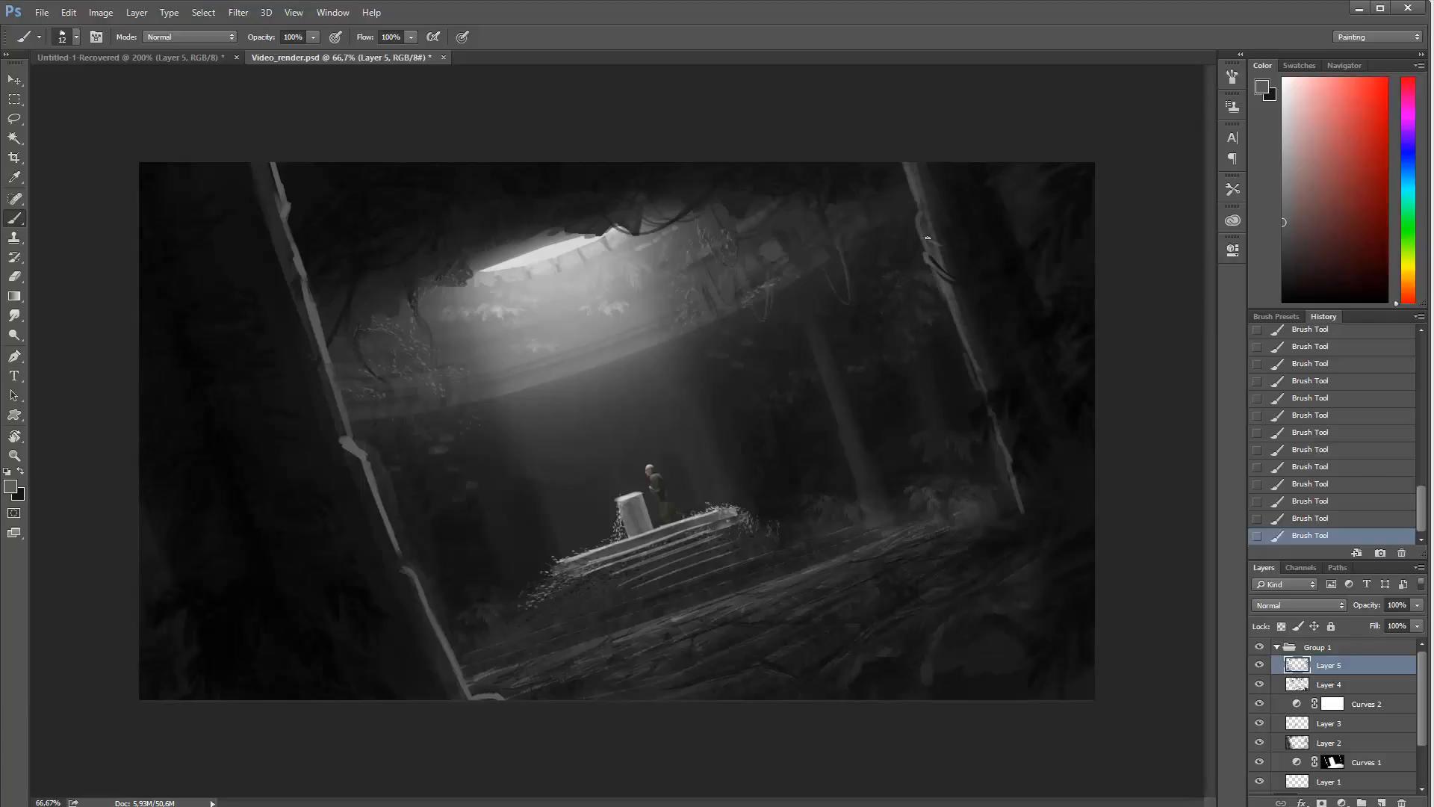
key("x")
key("x")
key("x")
key("x")
key("x")
key("x")
key("x")
key("x")
key("x")
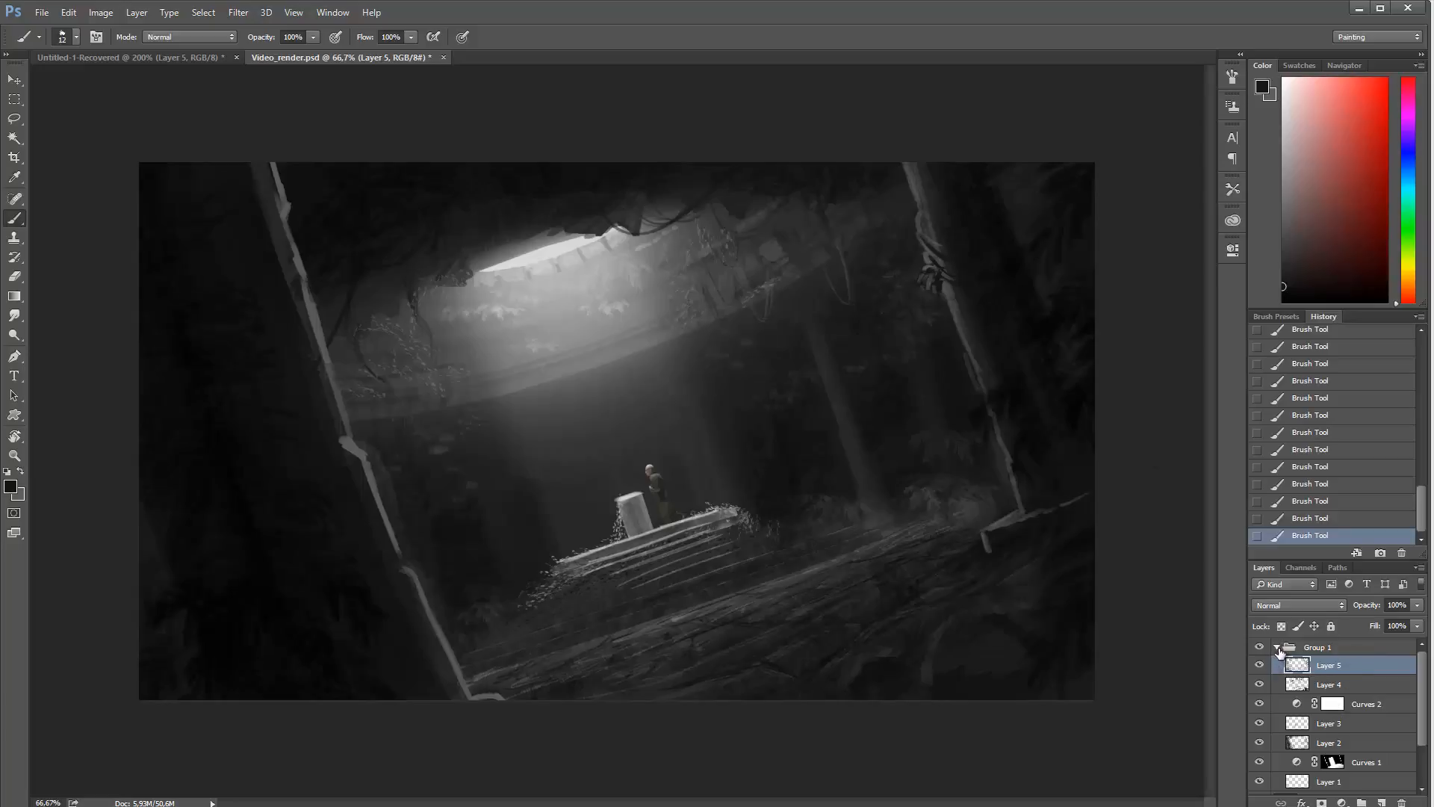
right_click(288, 571)
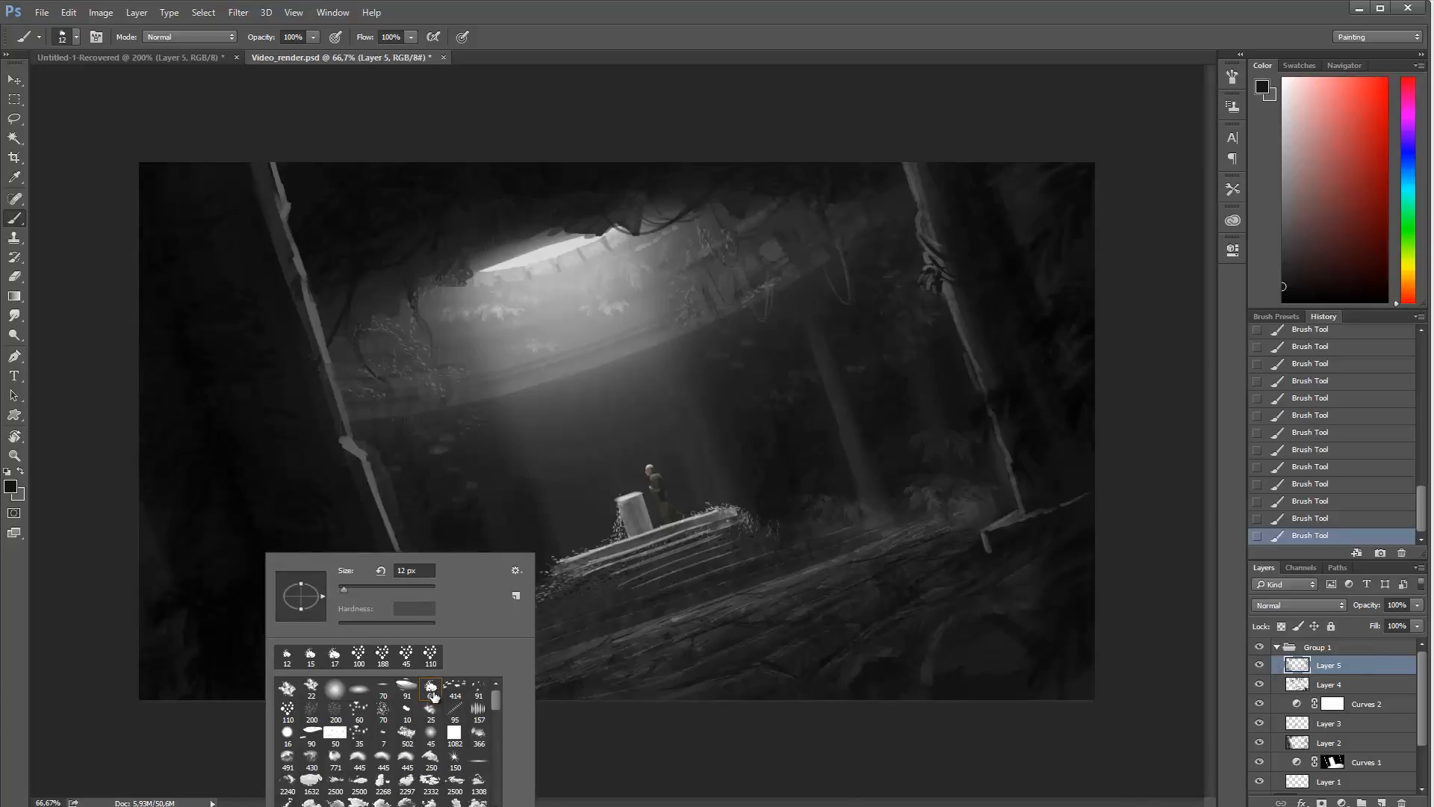
key("Return")
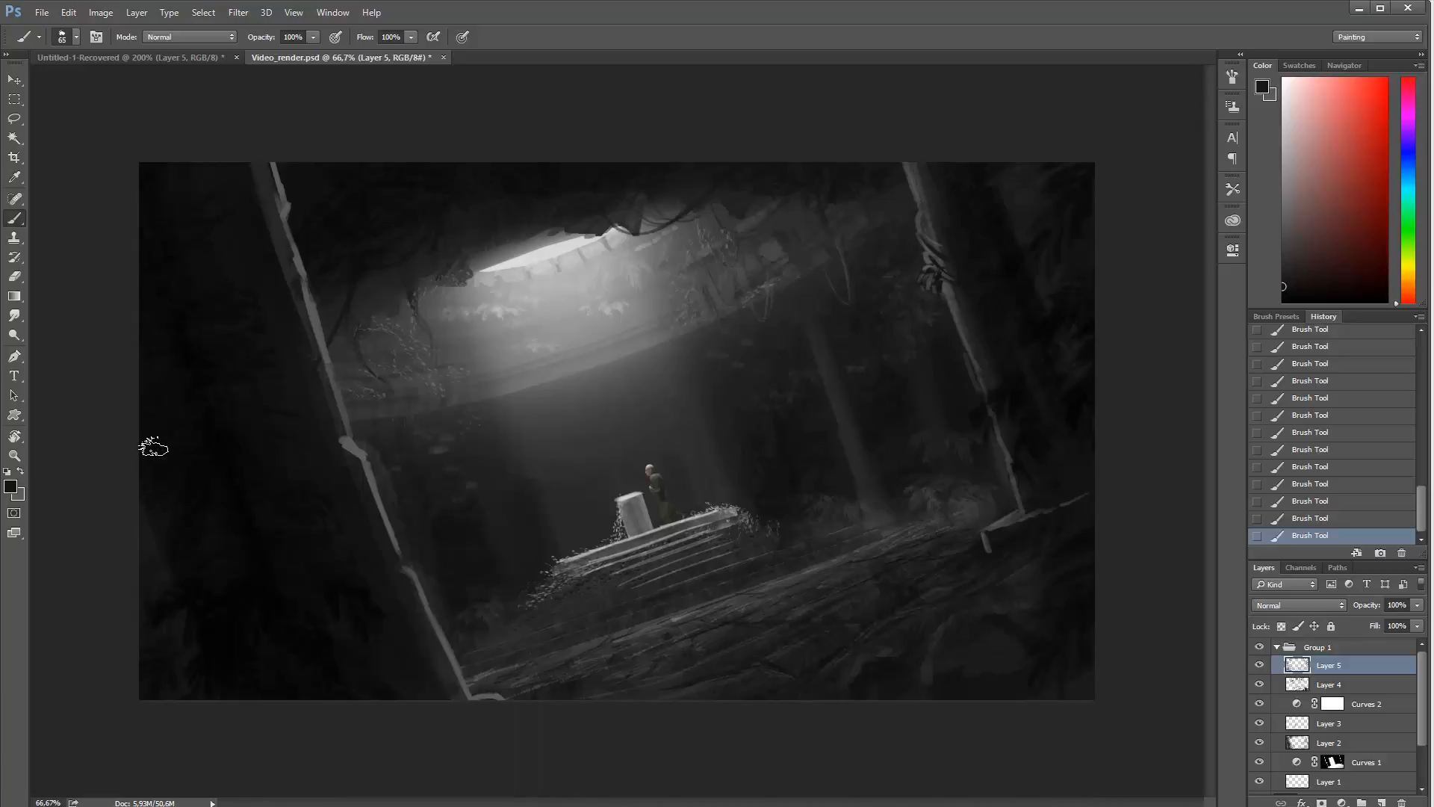
key("l")
mouse_move(142, 351)
left_mouse_down()
mouse_move(176, 493)
mouse_move(166, 460)
mouse_move(321, 452)
left_mouse_up()
key("ctrl+d")
key("ctrl+d")
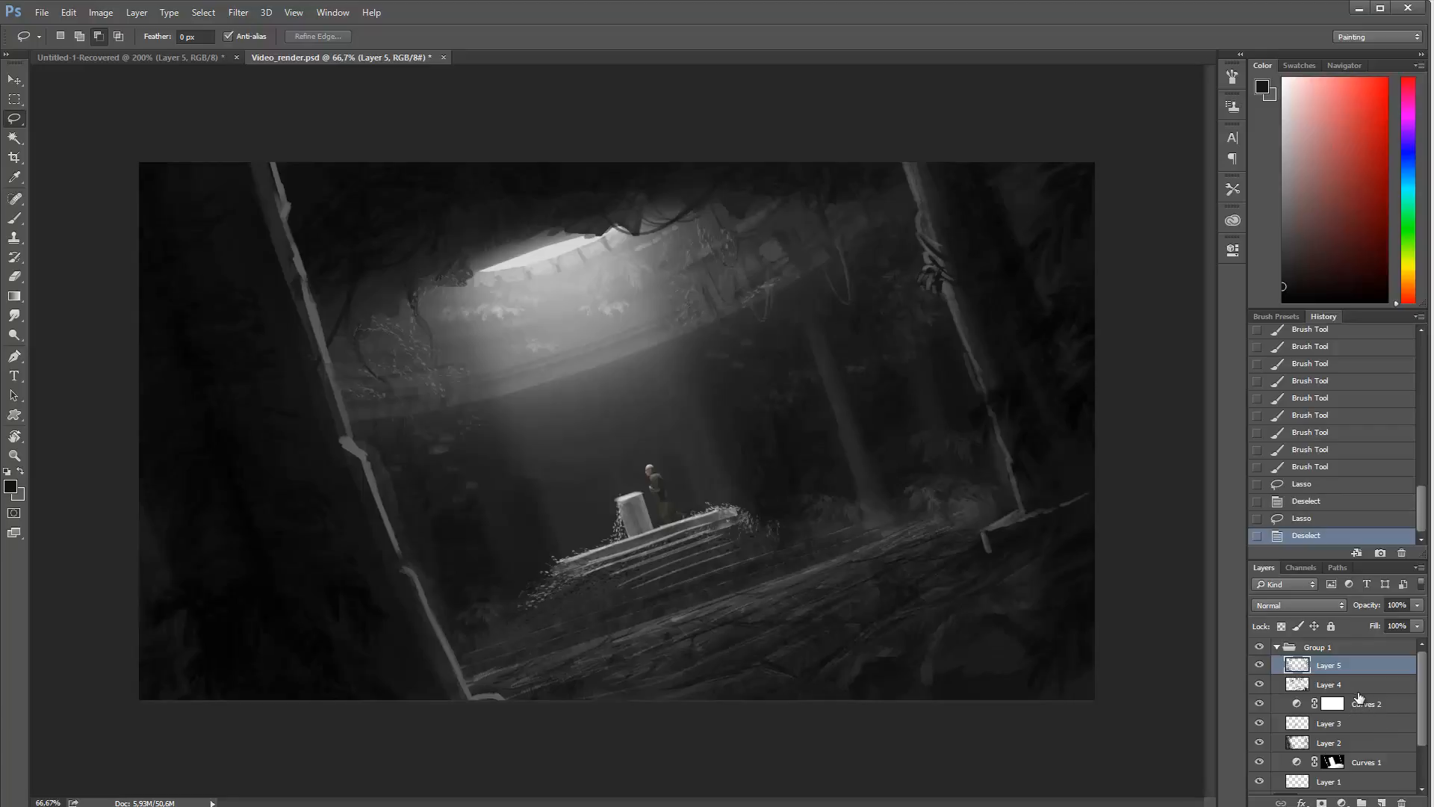
Step: Add a new layer above Layer 4 and lasso a jagged rock-shaped selection along the image's lower-left edge, subtracting notches from its outline
left_click(1357, 691)
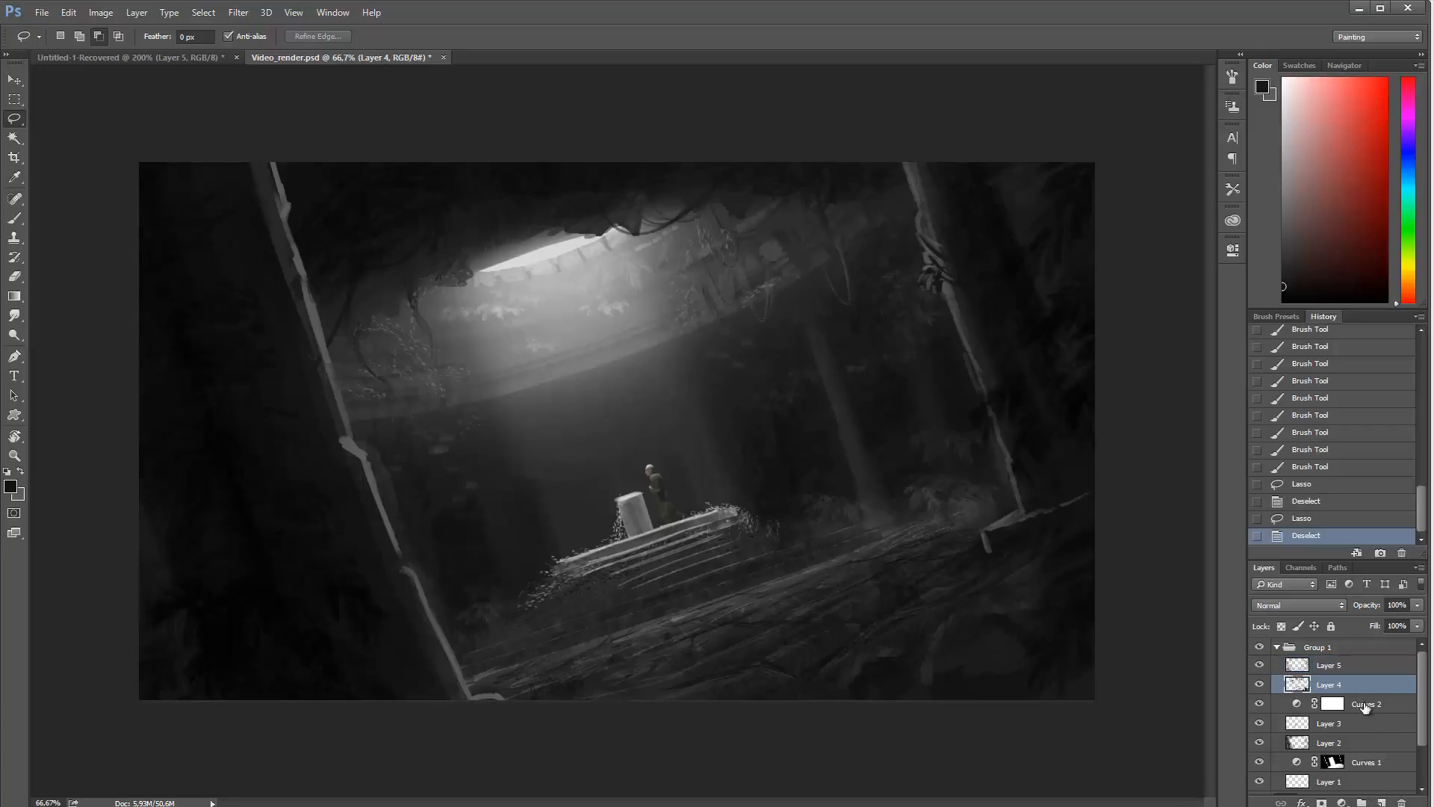
left_click(1381, 803)
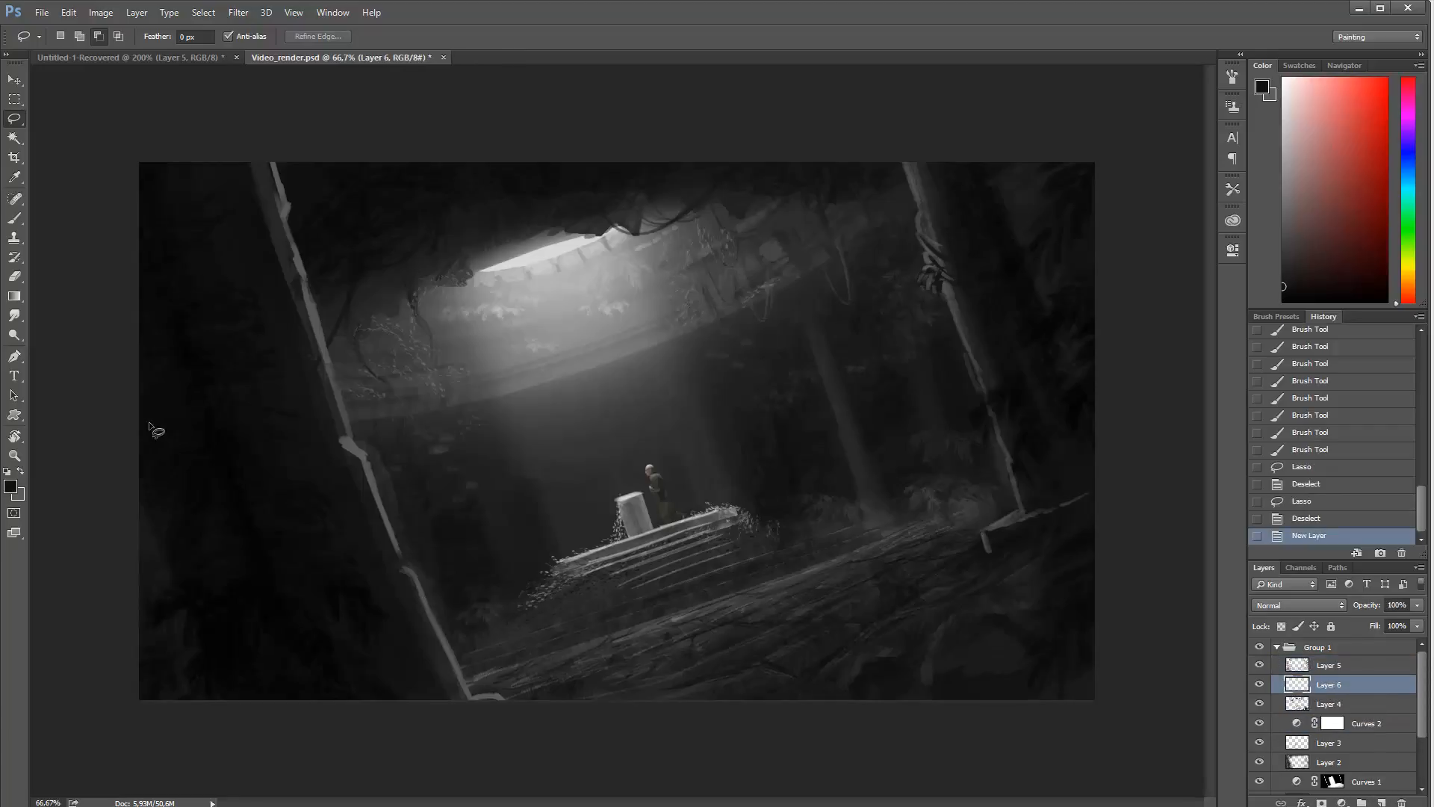
mouse_move(128, 371)
left_mouse_down()
mouse_move(224, 698)
mouse_move(85, 637)
left_mouse_up()
left_click_drag(186, 515, 166, 568)
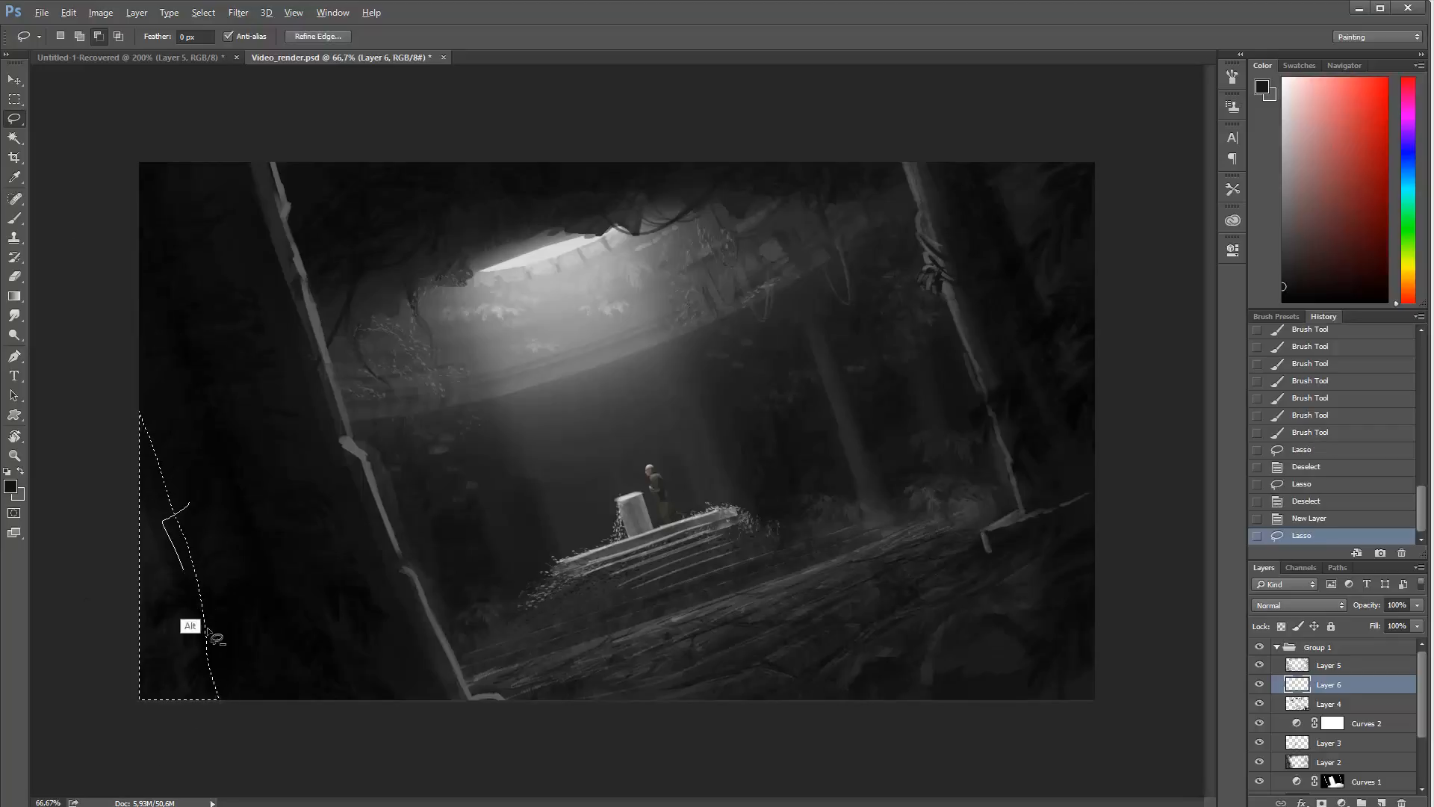
mouse_move(211, 634)
left_mouse_down()
mouse_move(246, 666)
mouse_move(208, 666)
left_mouse_up()
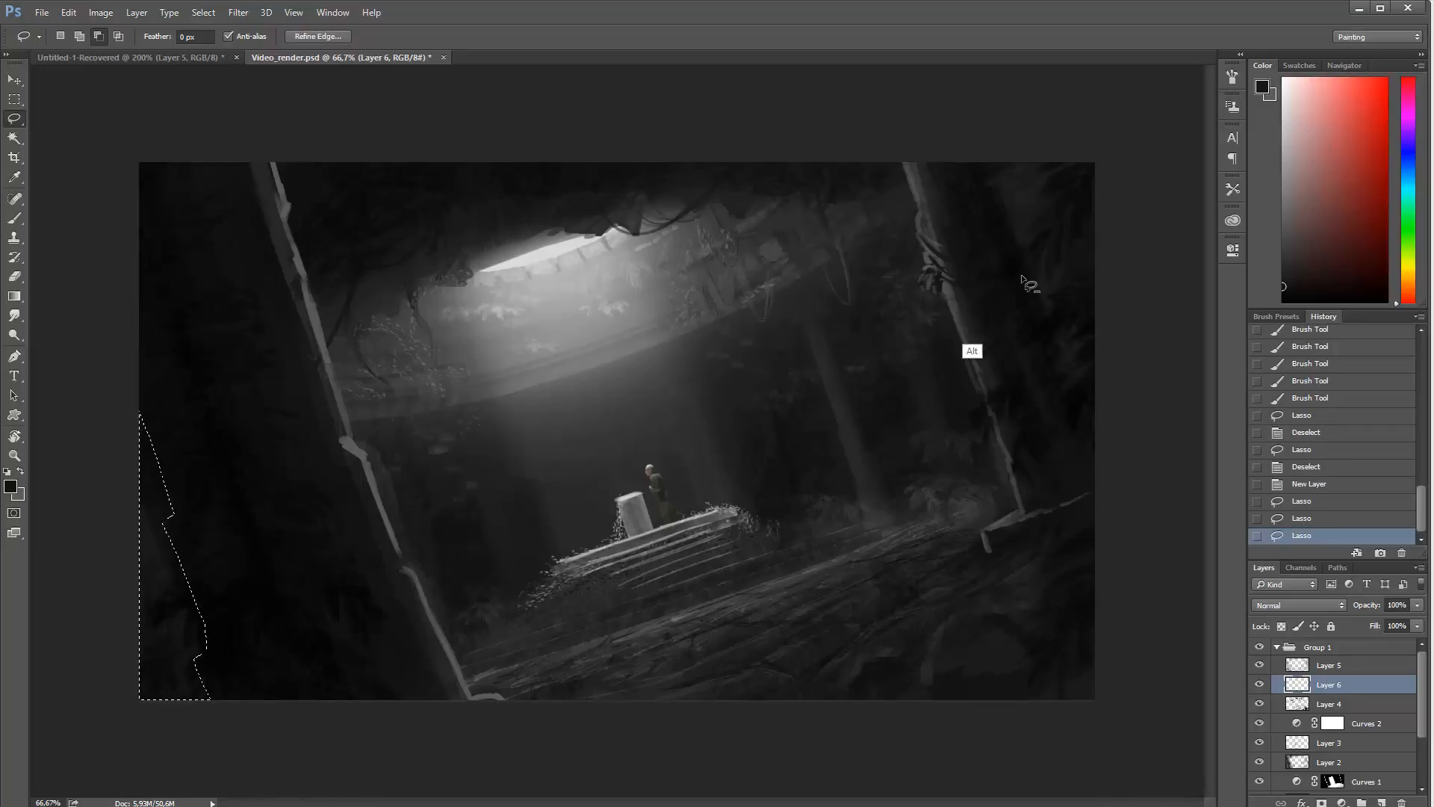
Step: Add the area beyond the right pillar and the hall opening between both pillars to the lasso selection, following the pillar edges
mouse_move(990, 160)
left_mouse_down()
mouse_move(1100, 453)
mouse_move(1168, 127)
mouse_move(992, 155)
left_mouse_up()
mouse_move(898, 150)
left_mouse_down()
mouse_move(916, 286)
mouse_move(947, 299)
left_mouse_up()
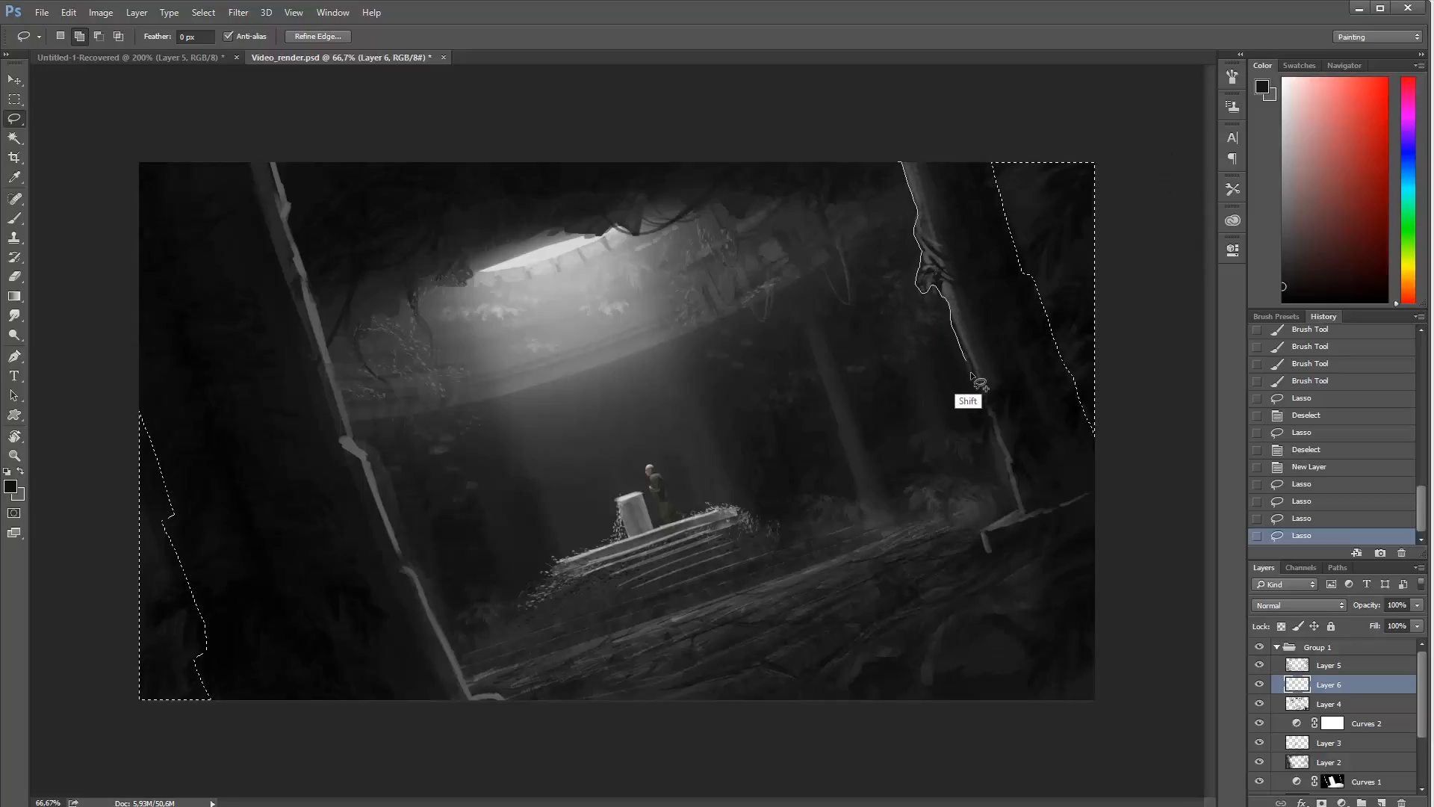
mouse_move(971, 372)
left_mouse_down()
mouse_move(966, 431)
mouse_move(987, 449)
mouse_move(993, 431)
mouse_move(1016, 503)
mouse_move(986, 528)
mouse_move(987, 562)
mouse_move(1143, 563)
mouse_move(1153, 717)
mouse_move(565, 797)
mouse_move(500, 756)
mouse_move(495, 697)
mouse_move(476, 698)
mouse_move(408, 565)
mouse_move(346, 418)
mouse_move(272, 153)
mouse_move(418, 121)
mouse_move(879, 76)
mouse_move(907, 69)
mouse_move(898, 21)
left_mouse_up()
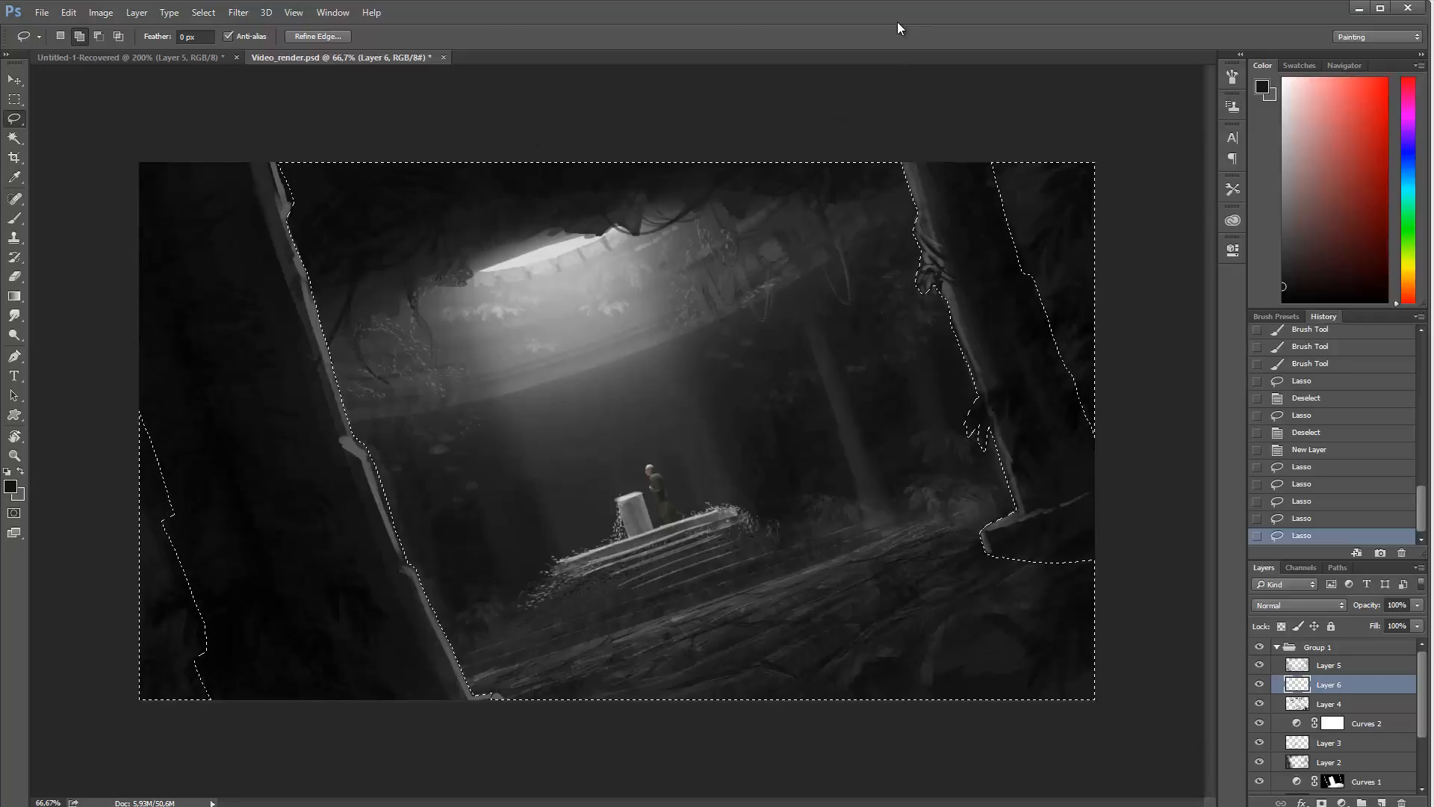
key("alt")
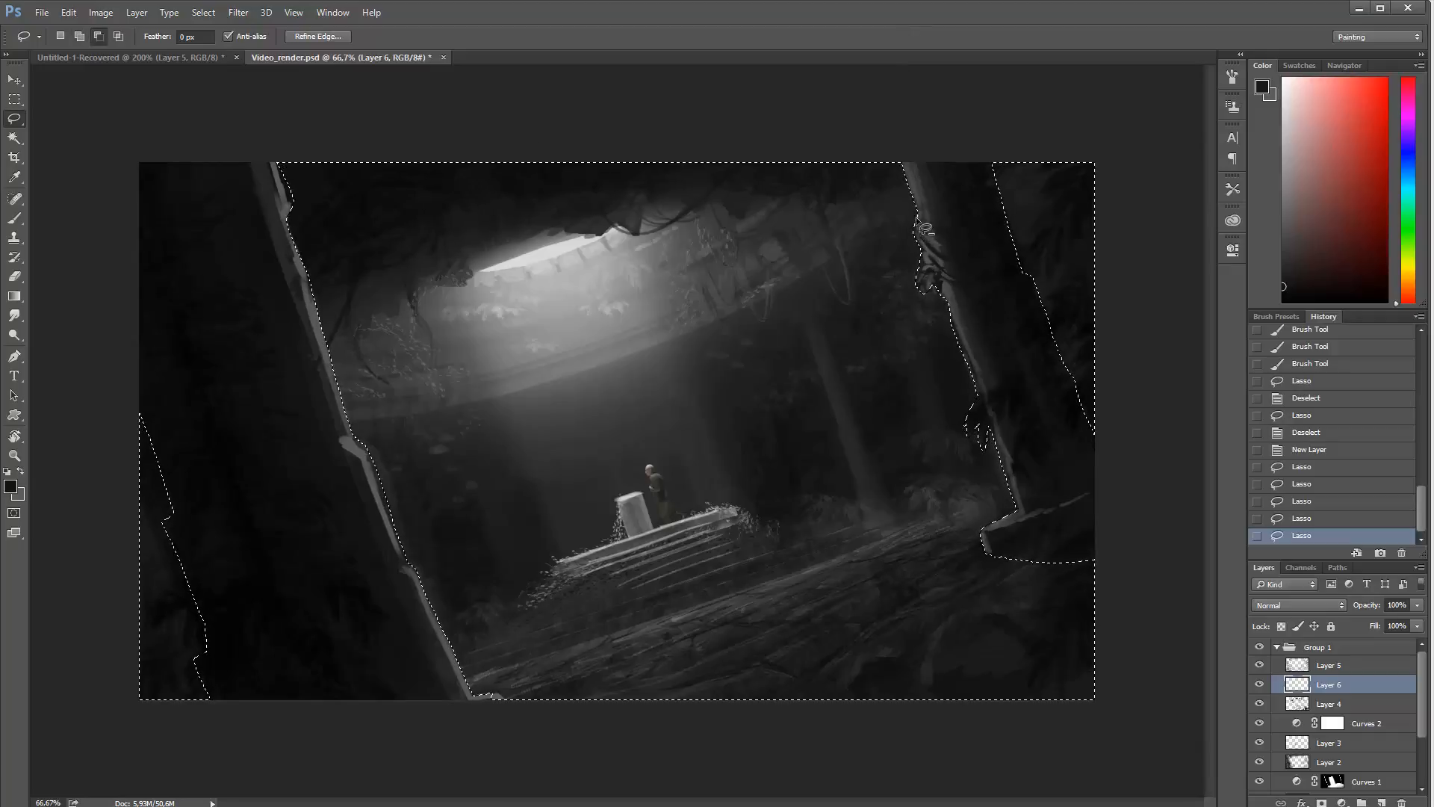
Step: Rotate the canvas so the hall stands level, add a new layer above Layer 6 and choose the 366 px textured brush
key("r")
left_click_drag(925, 228, 870, 415)
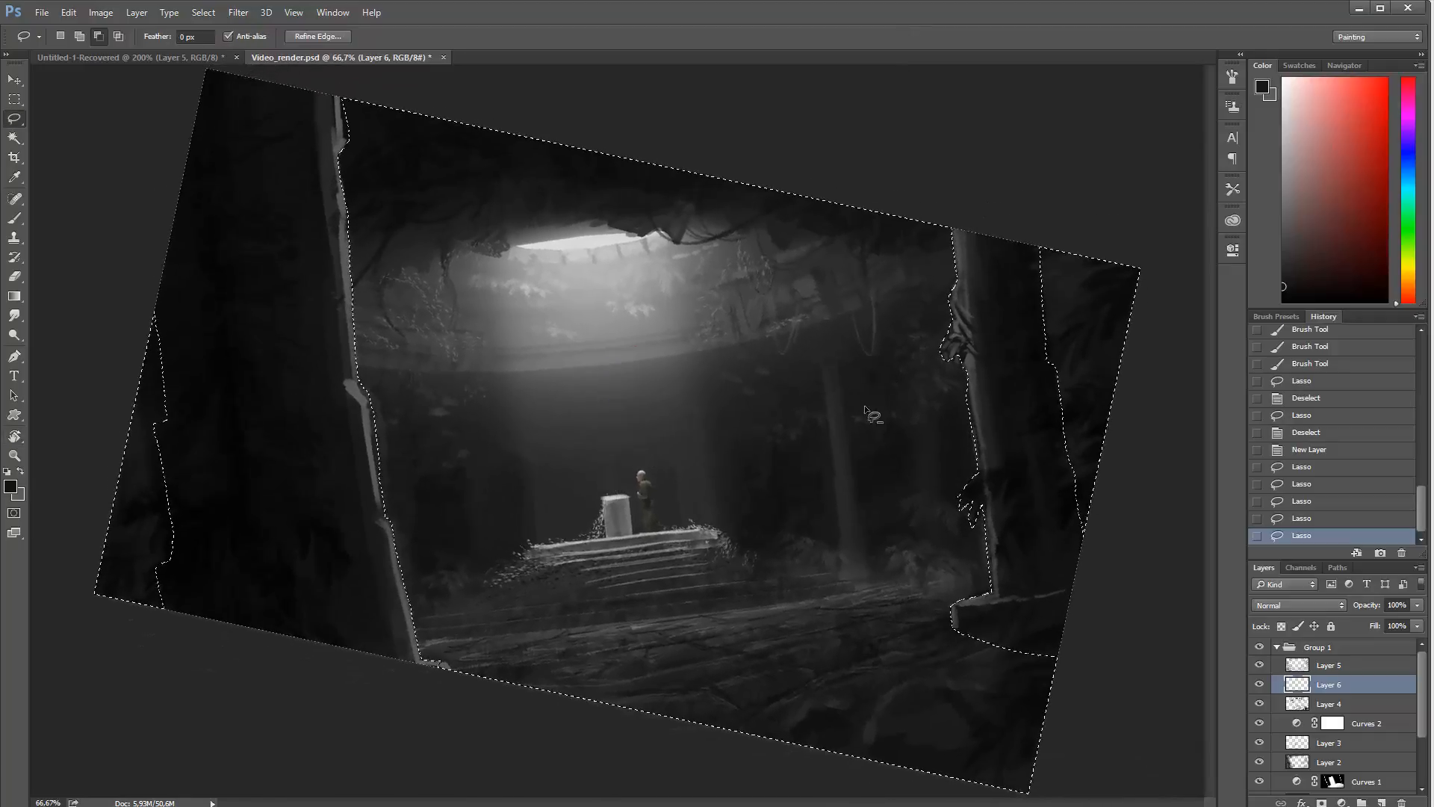
key("b")
right_click(837, 450)
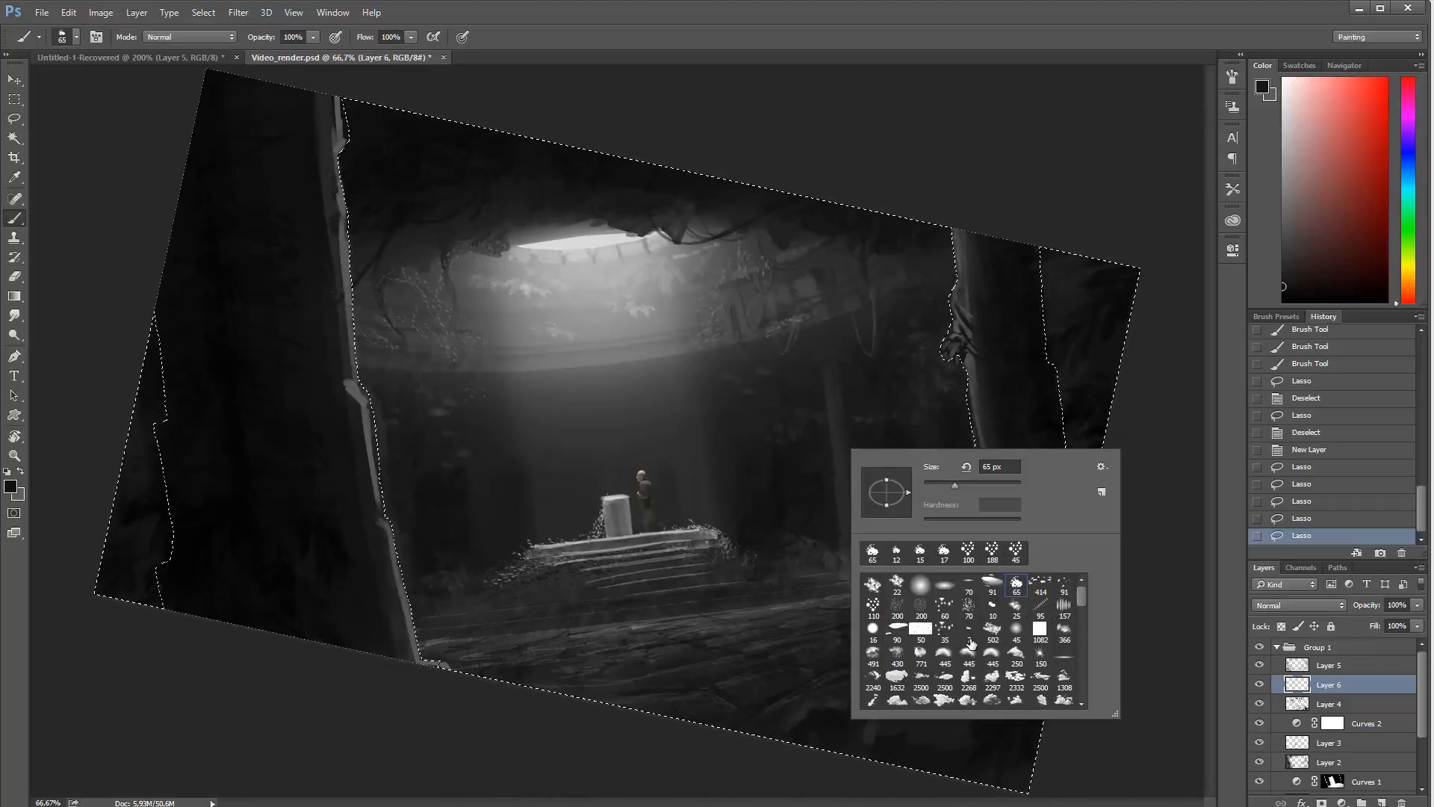
left_click(1017, 605)
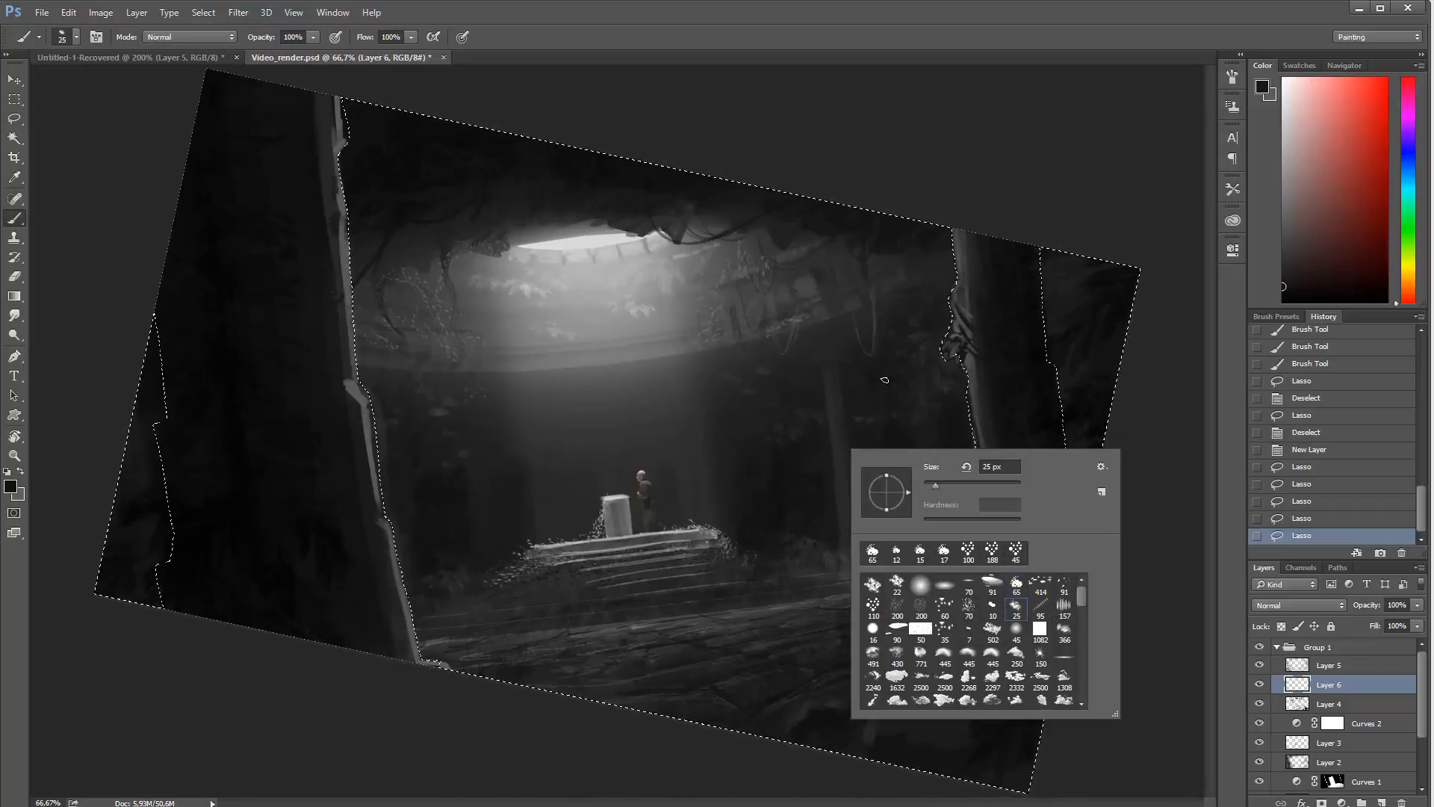
left_click_drag(990, 486, 991, 487)
left_click(1382, 803)
left_click(1382, 802)
right_click(855, 467)
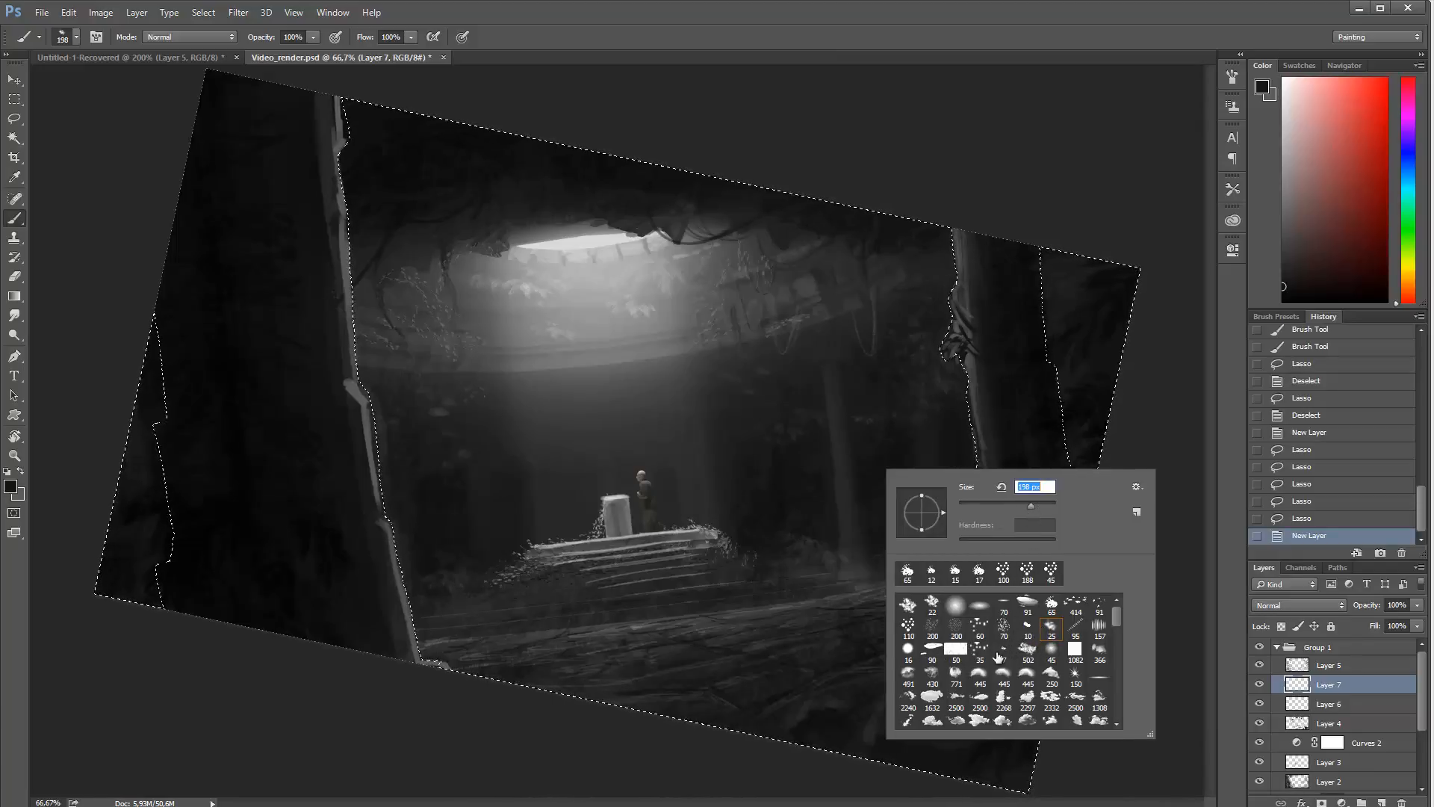
left_click(1099, 650)
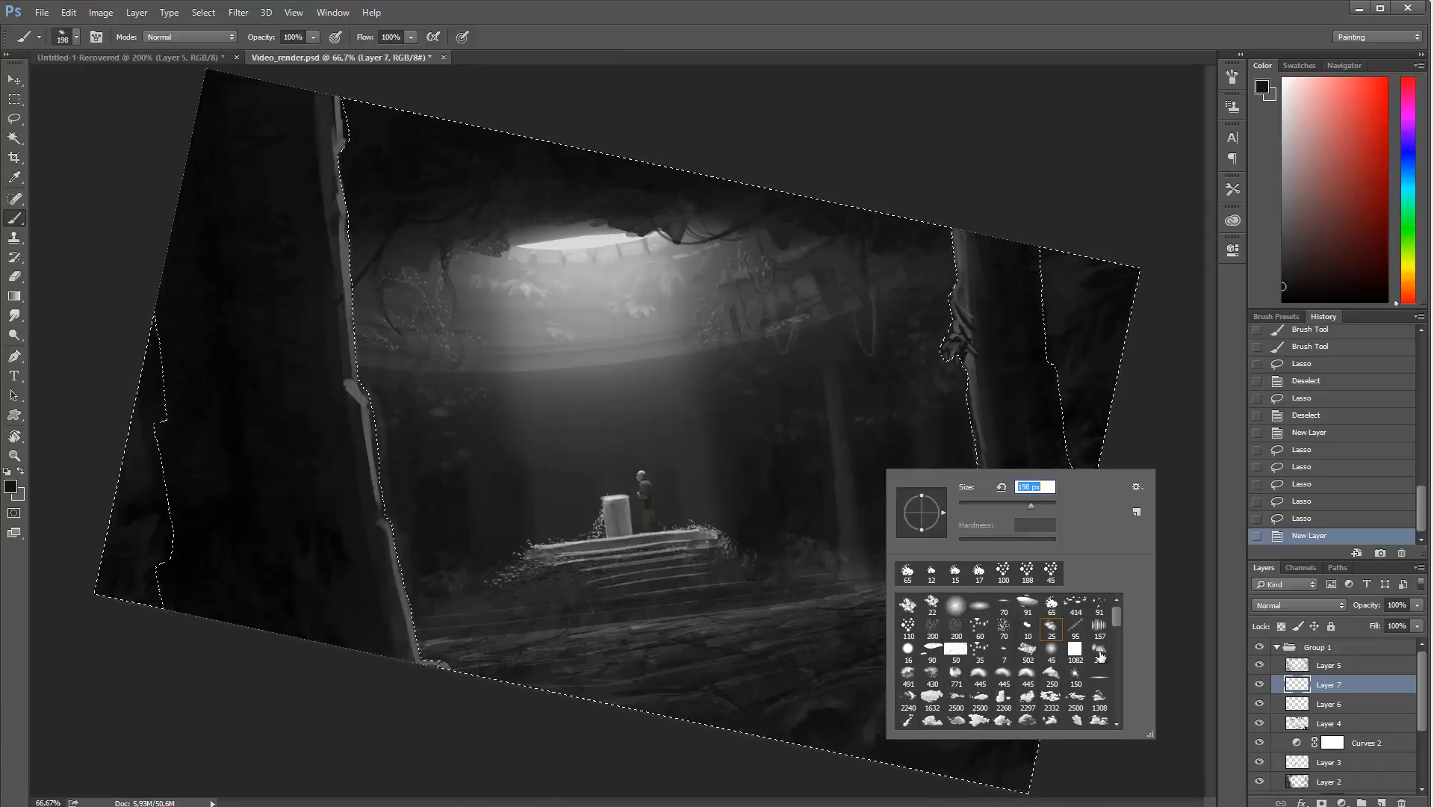
left_click(980, 345)
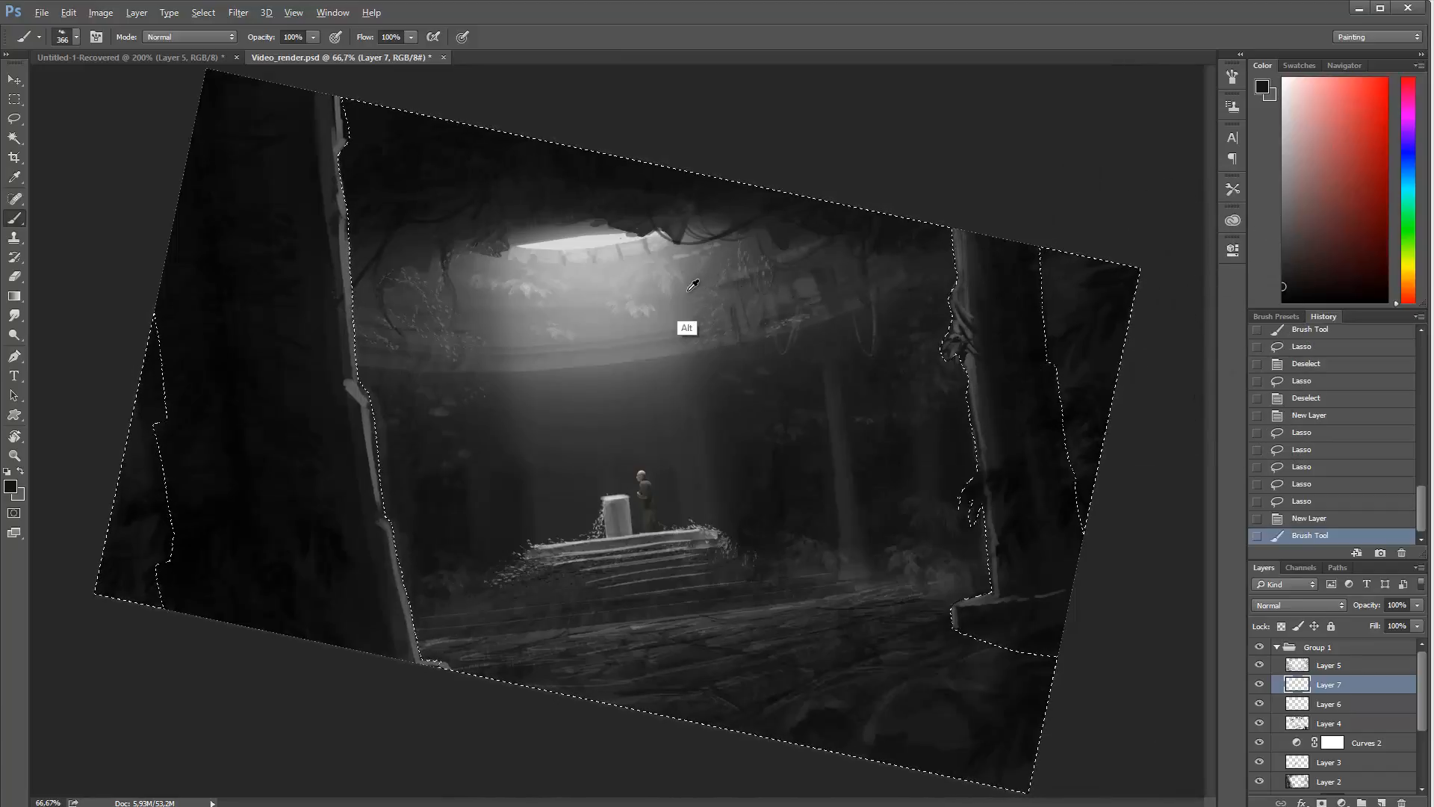
Step: Sample a mid grey and paint mist inside the selection around the bases of both pillars with the brush at 500 px
left_click(691, 325, "alt")
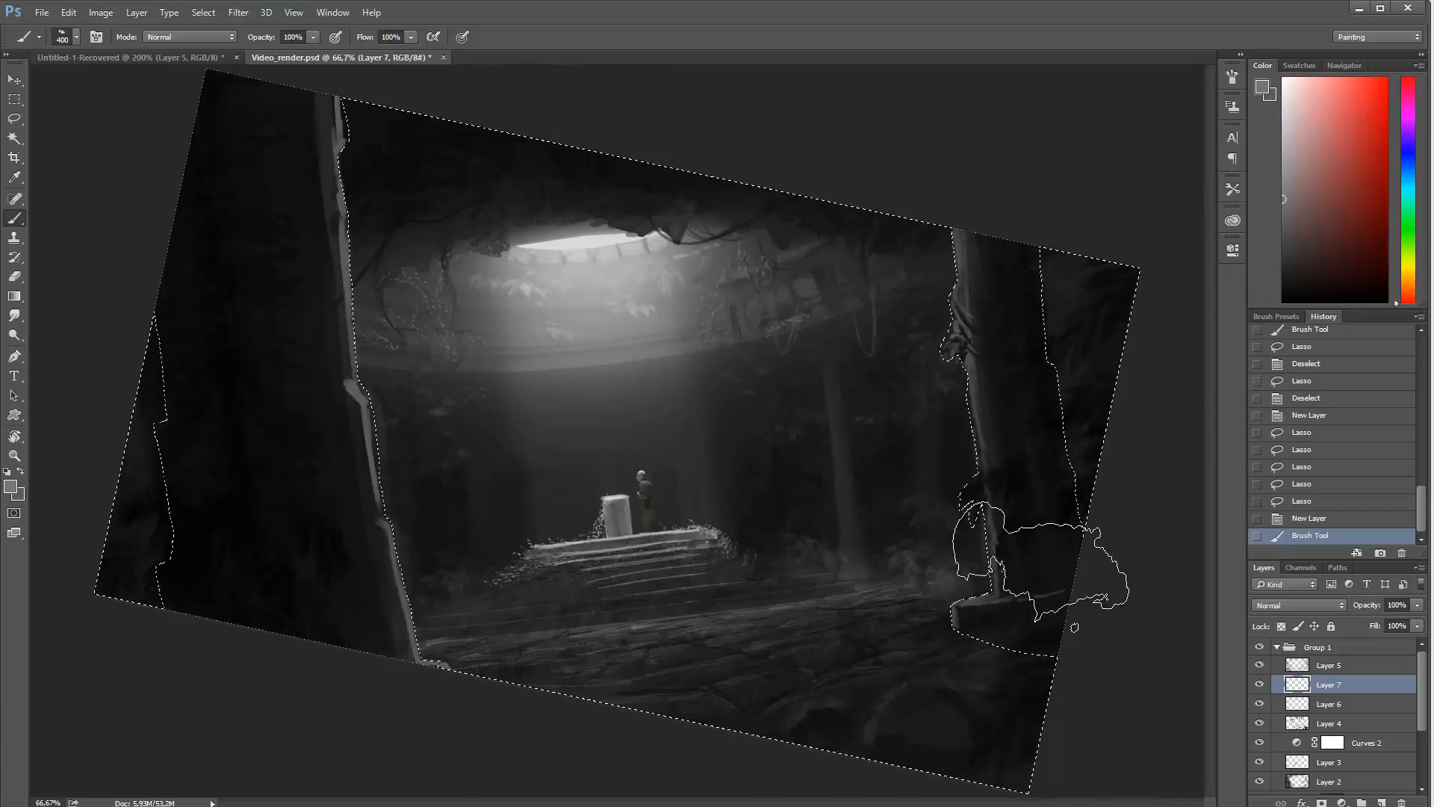
key("bracketright")
key("bracketright")
mouse_move(1061, 561)
left_mouse_down()
mouse_move(1009, 598)
mouse_move(935, 576)
mouse_move(833, 576)
left_mouse_up()
key("ctrl+z")
mouse_move(512, 608)
left_mouse_down()
mouse_move(402, 589)
mouse_move(352, 625)
left_mouse_up()
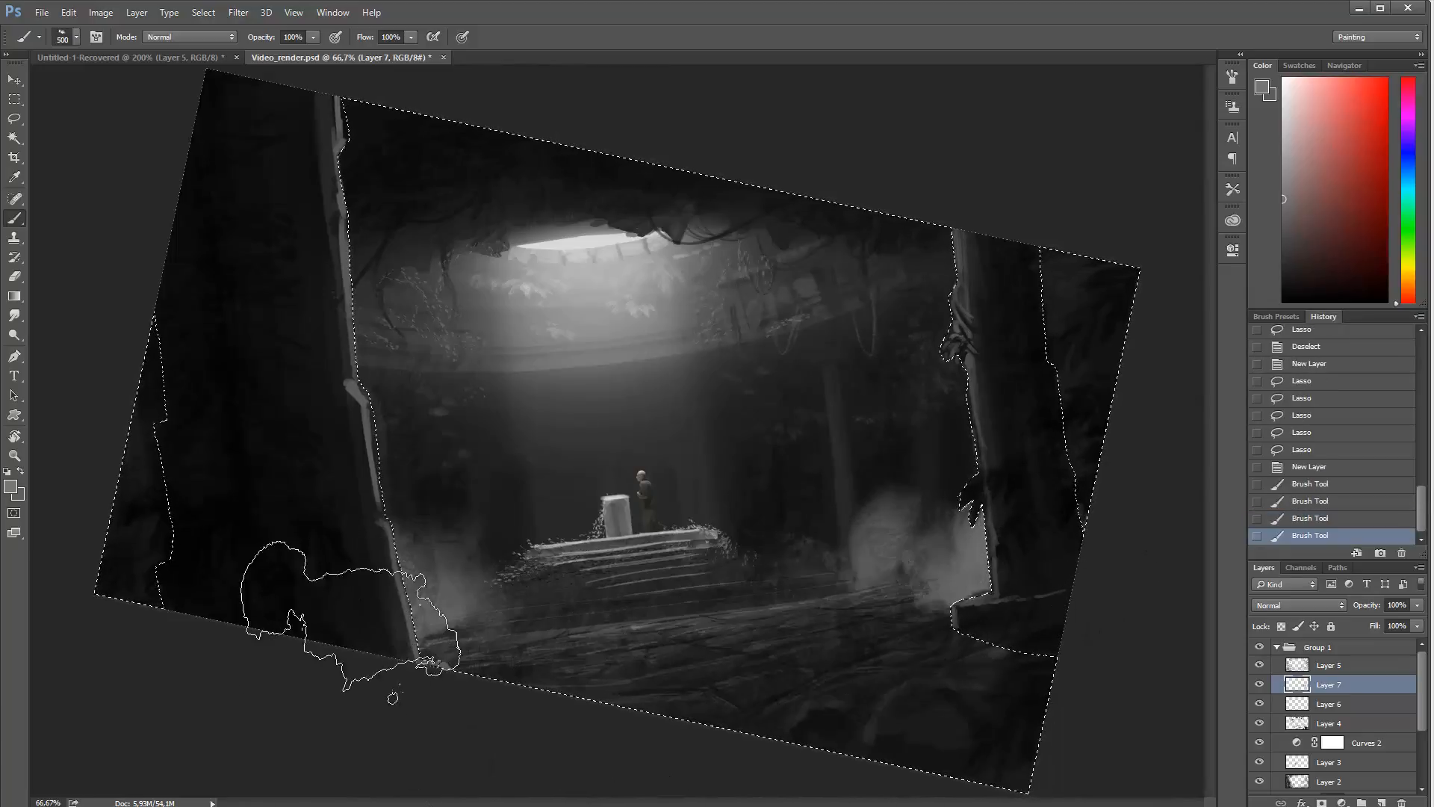
Step: Choose the 491 px brush and paint more grey mist in the lower-left corner and across the floor beside the stairs
right_click(833, 497)
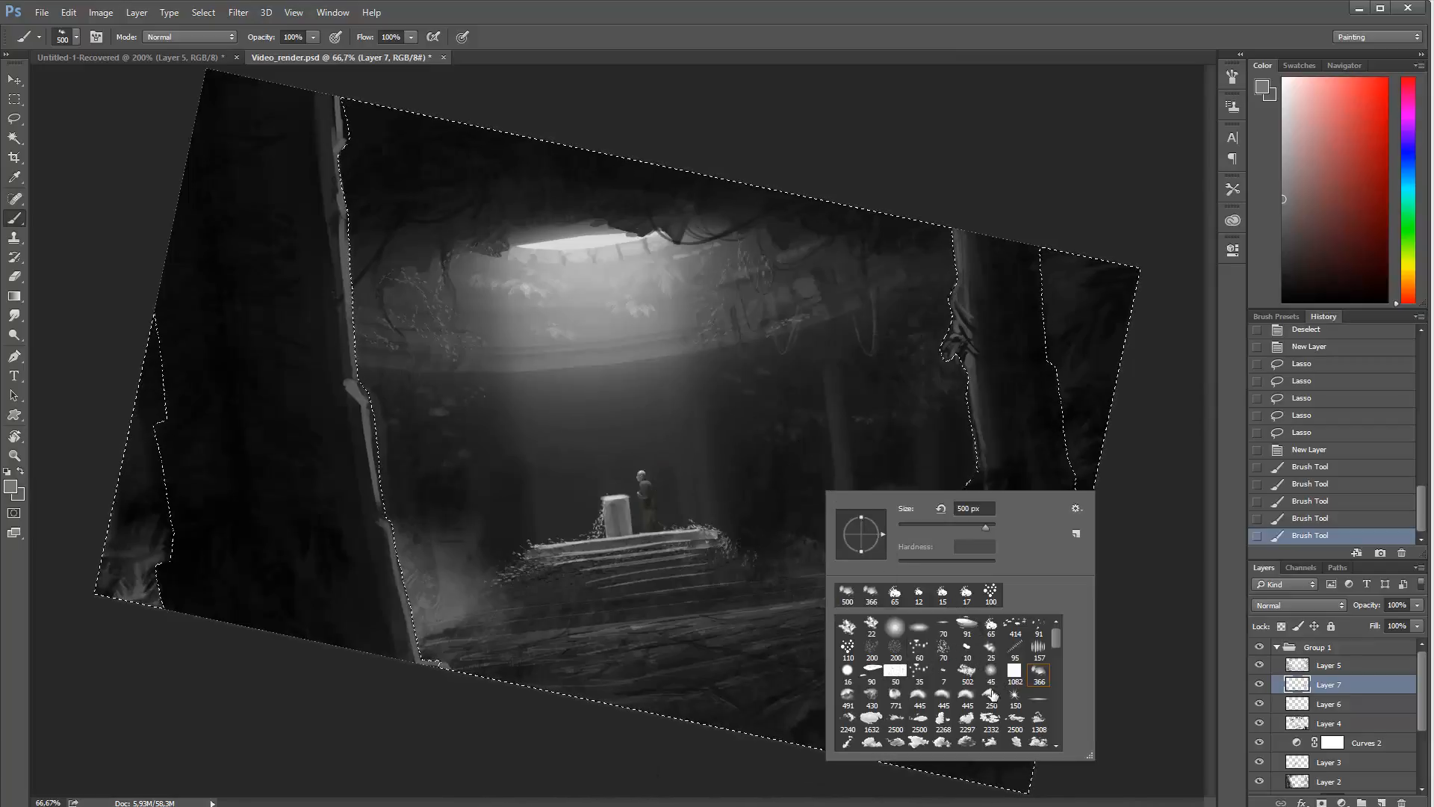
left_click(849, 700)
left_click_drag(166, 586, 171, 792)
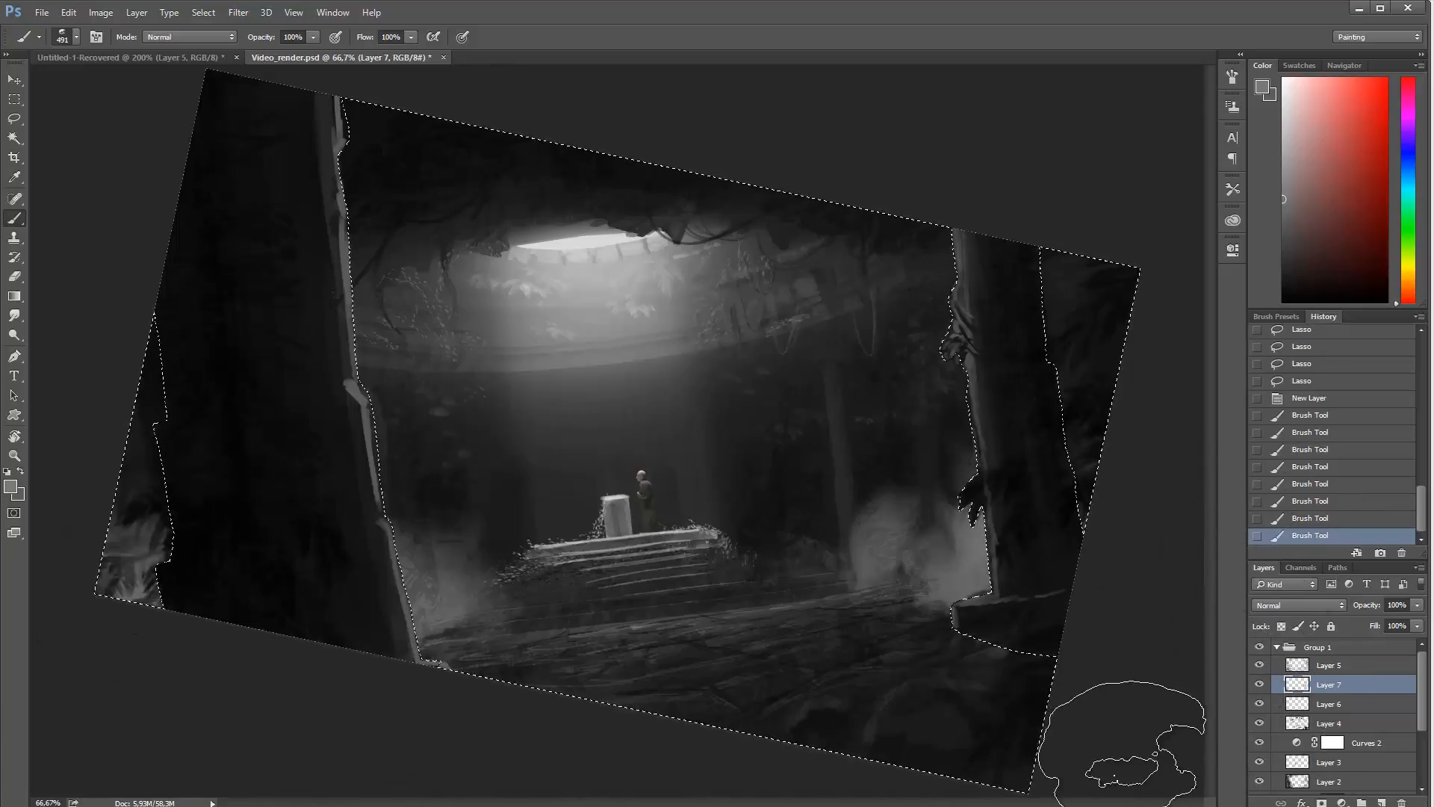
mouse_move(1046, 597)
left_mouse_down()
mouse_move(852, 654)
mouse_move(640, 657)
mouse_move(481, 576)
left_mouse_up()
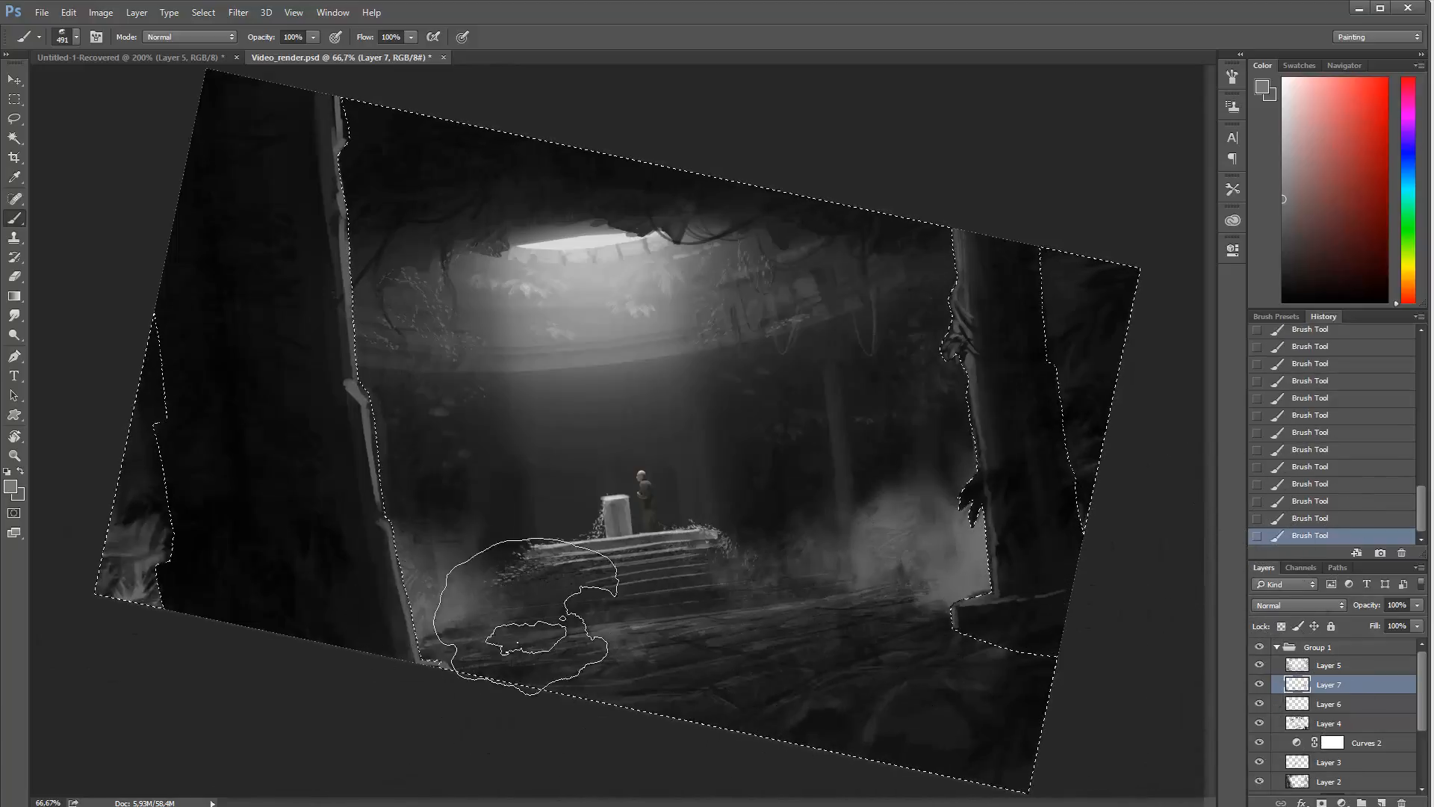
Step: Straighten the canvas view, deselect, and set the mist layer's opacity to 39%
key("r")
mouse_move(1086, 397)
left_mouse_down()
mouse_move(1031, 311)
mouse_move(1088, 585)
left_mouse_up()
key("ctrl+d")
key("e")
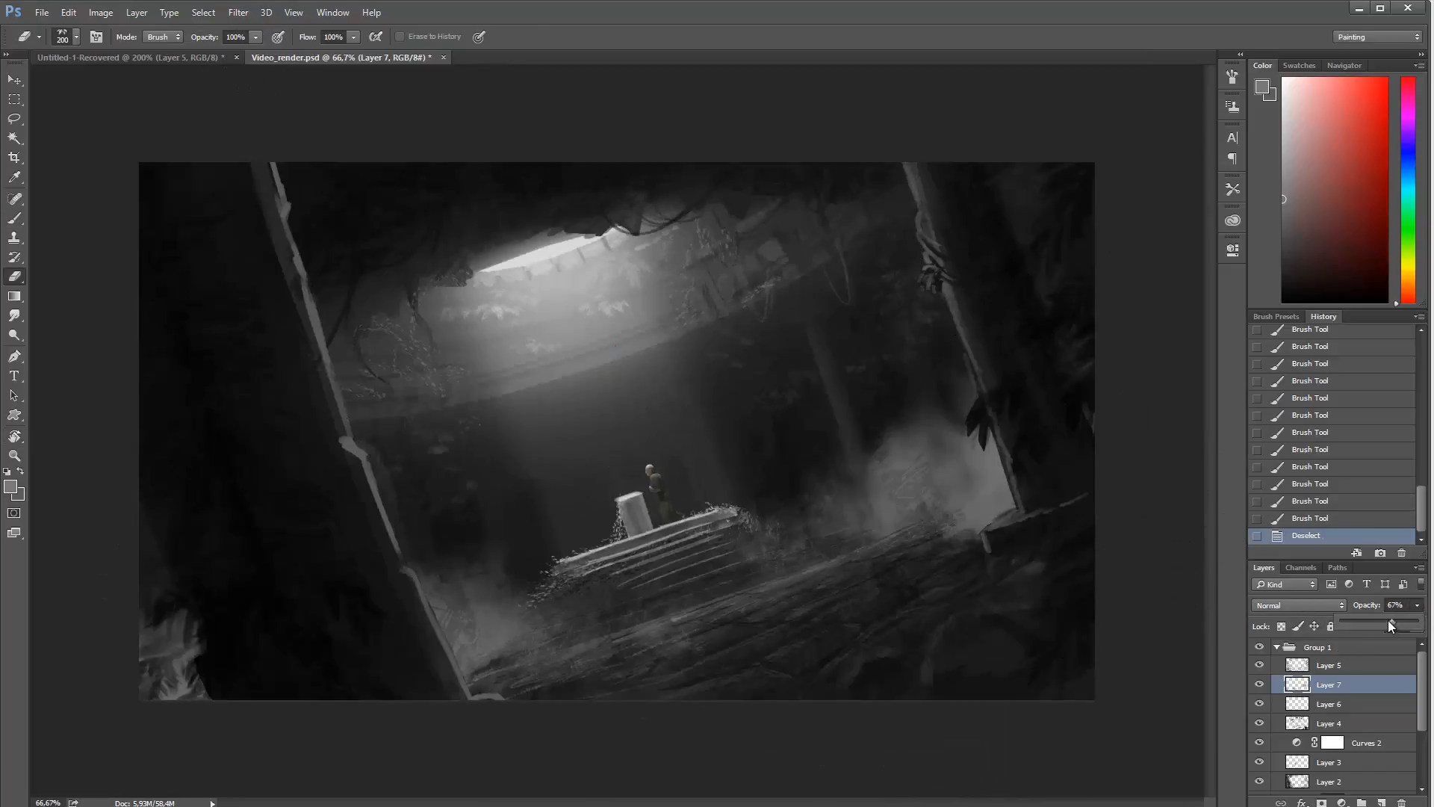
left_click_drag(1389, 626, 1388, 626)
left_click(1371, 622)
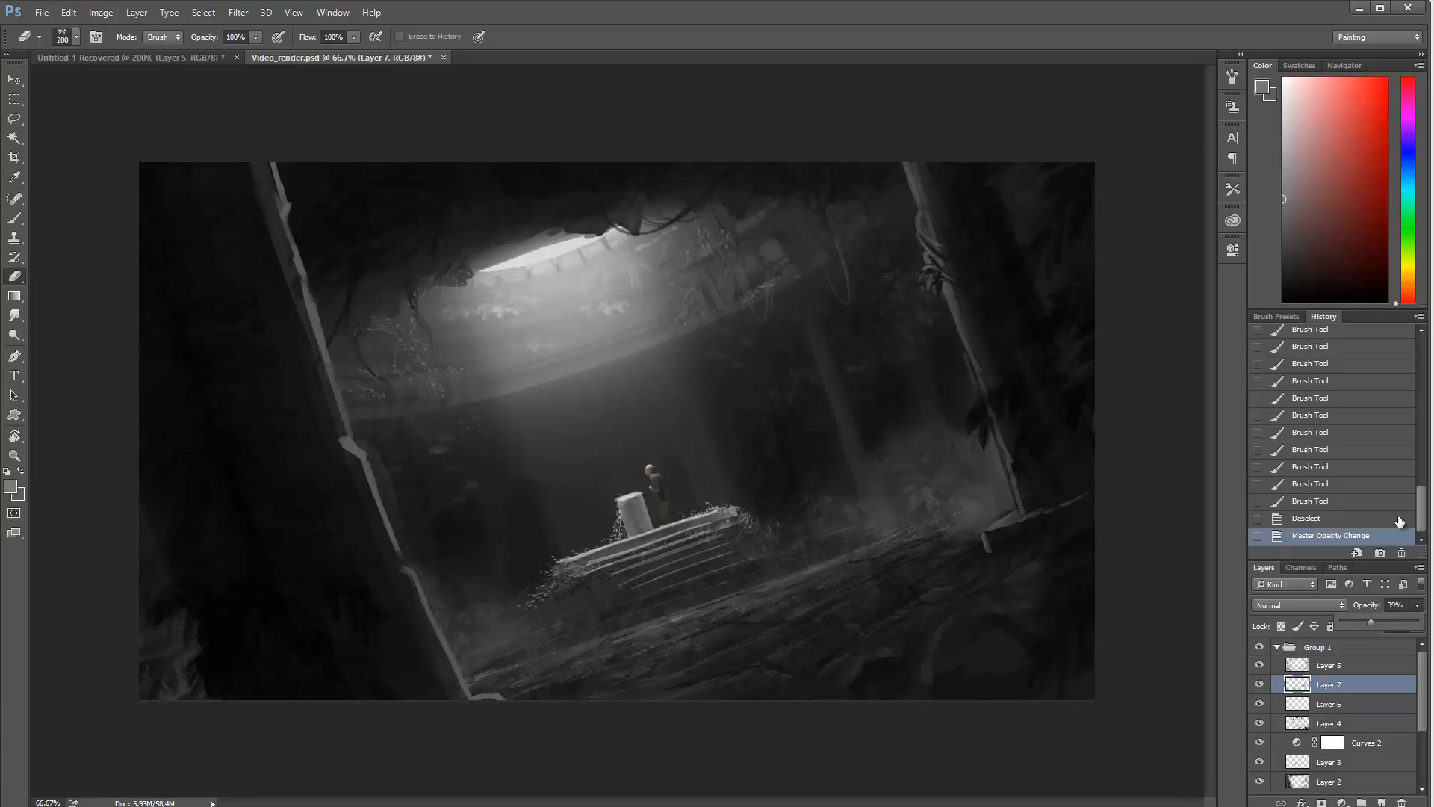
Step: Collapse Group 1 and hide it together with the Final Color Output and Ambient Occlusion Output layers
left_click(1276, 650)
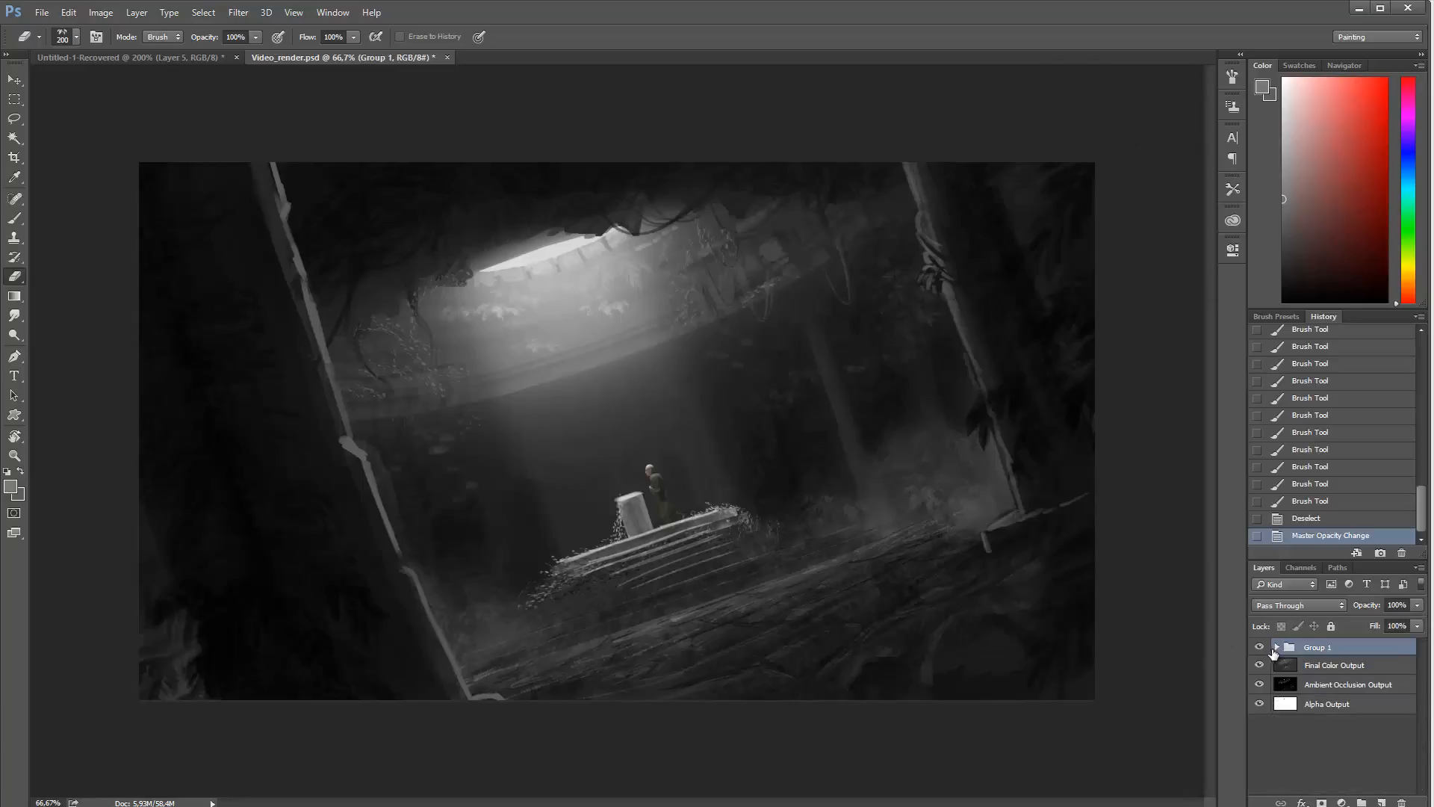
left_click_drag(1260, 647, 1261, 687)
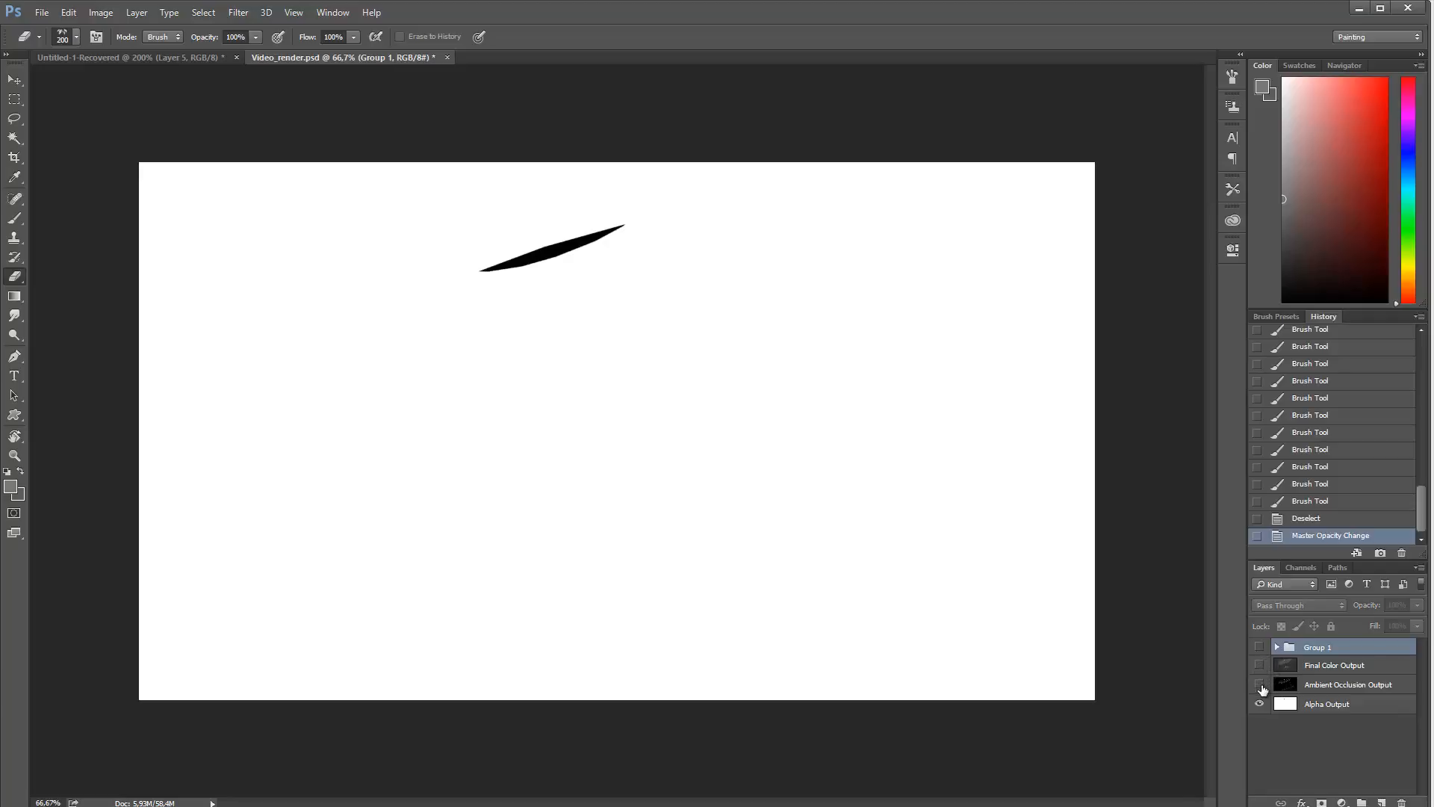
Step: Copy the Layer 2 sketch from Untitled-1-Recovered, paste it above Alpha Output in Video_render.psd and scale it to fill the canvas
left_click(77, 50)
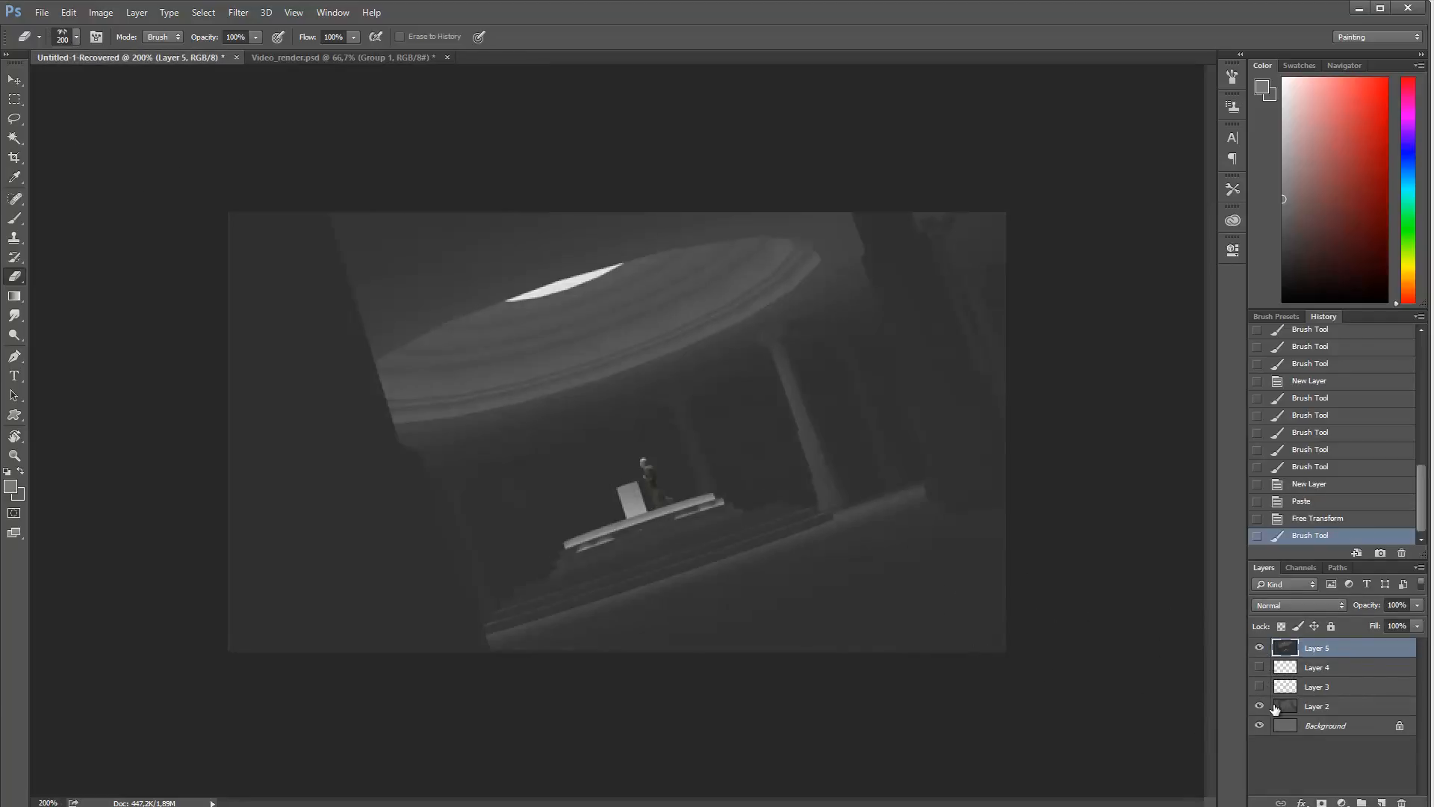
left_click_drag(1275, 709, 373, 110)
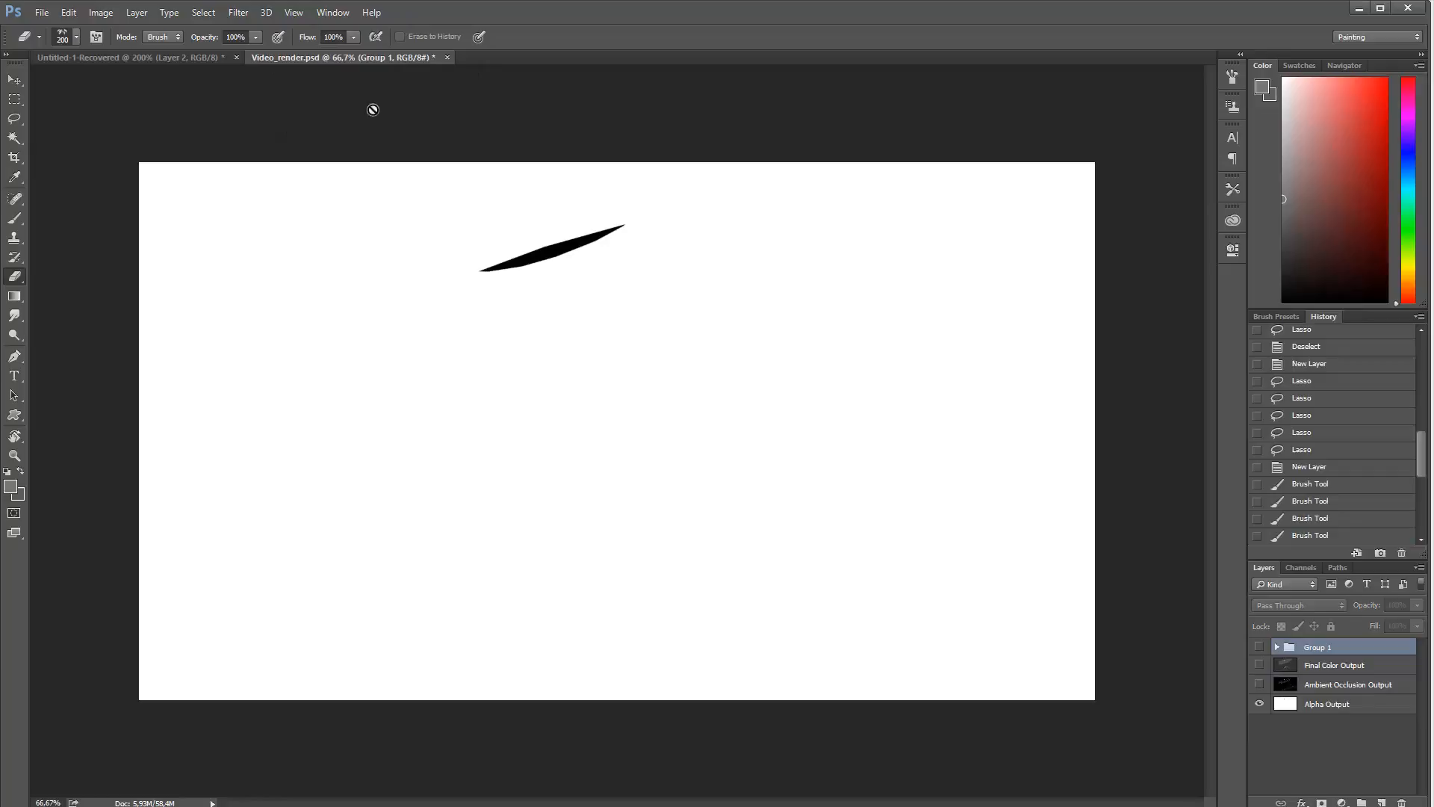
left_click(1342, 705)
key("ctrl+v")
key("ctrl+t")
left_click_drag(747, 359, 1123, 192)
key("Return")
key("e")
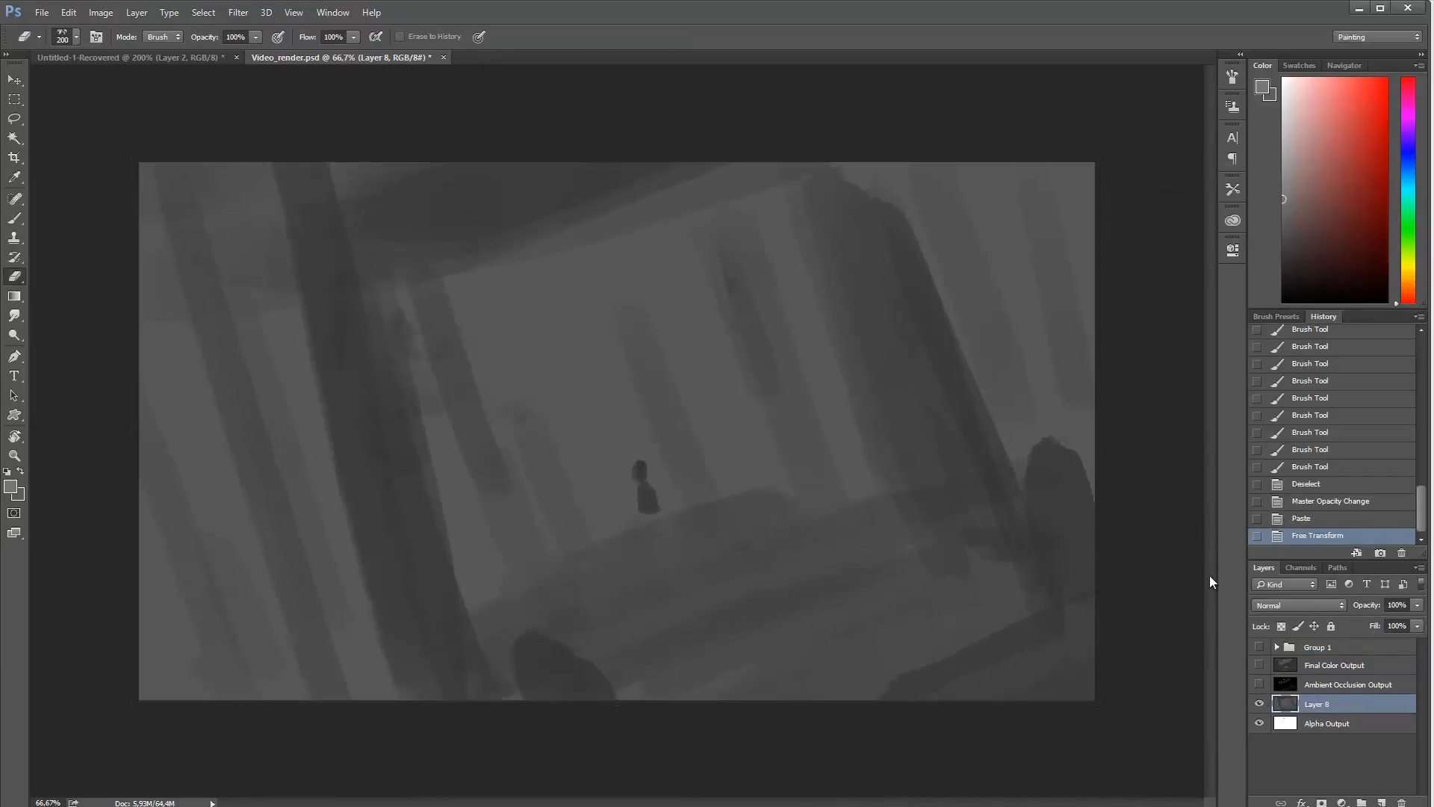
Step: Toggle the Final Color Output layer to compare the 3D render with the initial sketch
left_click(1259, 666)
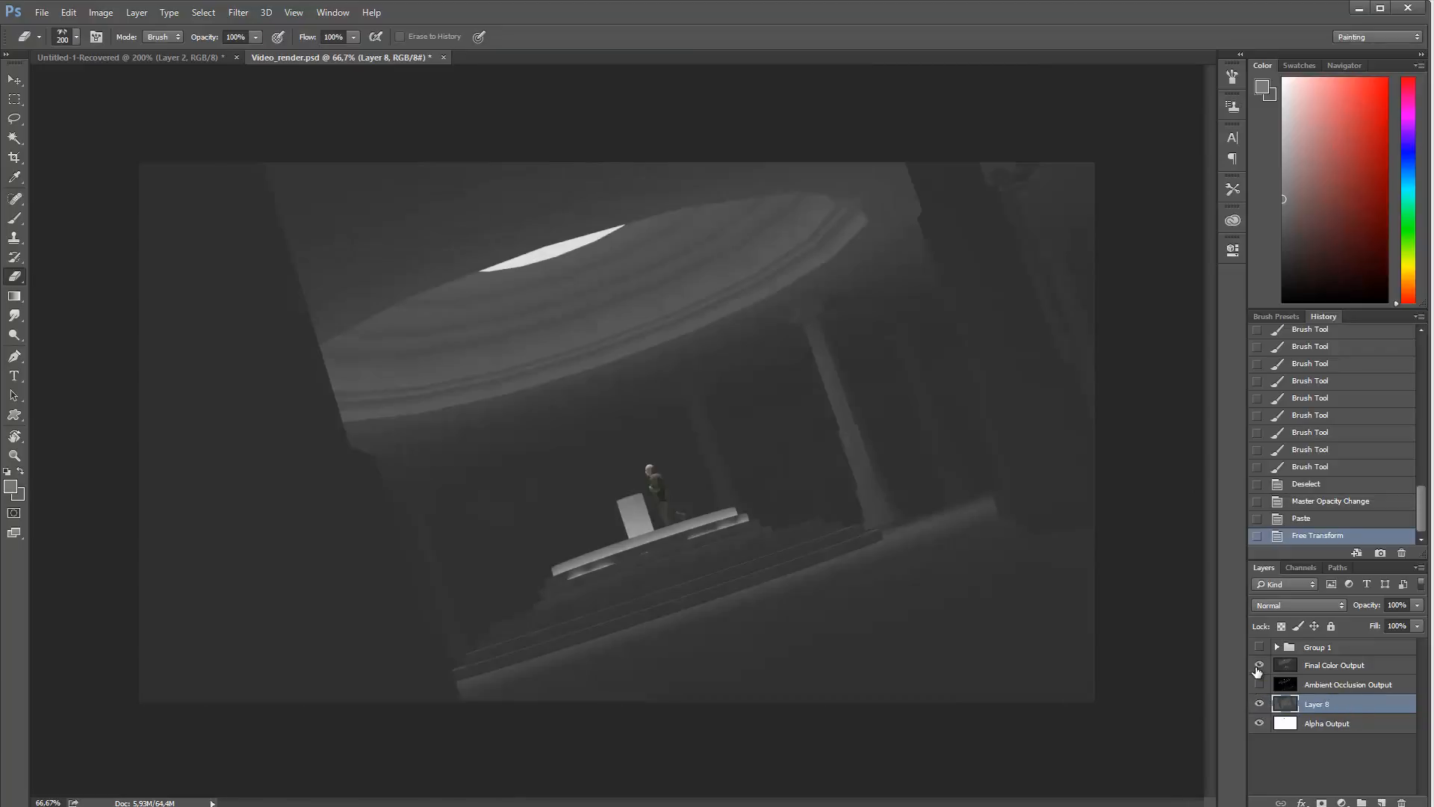
left_click(1258, 670)
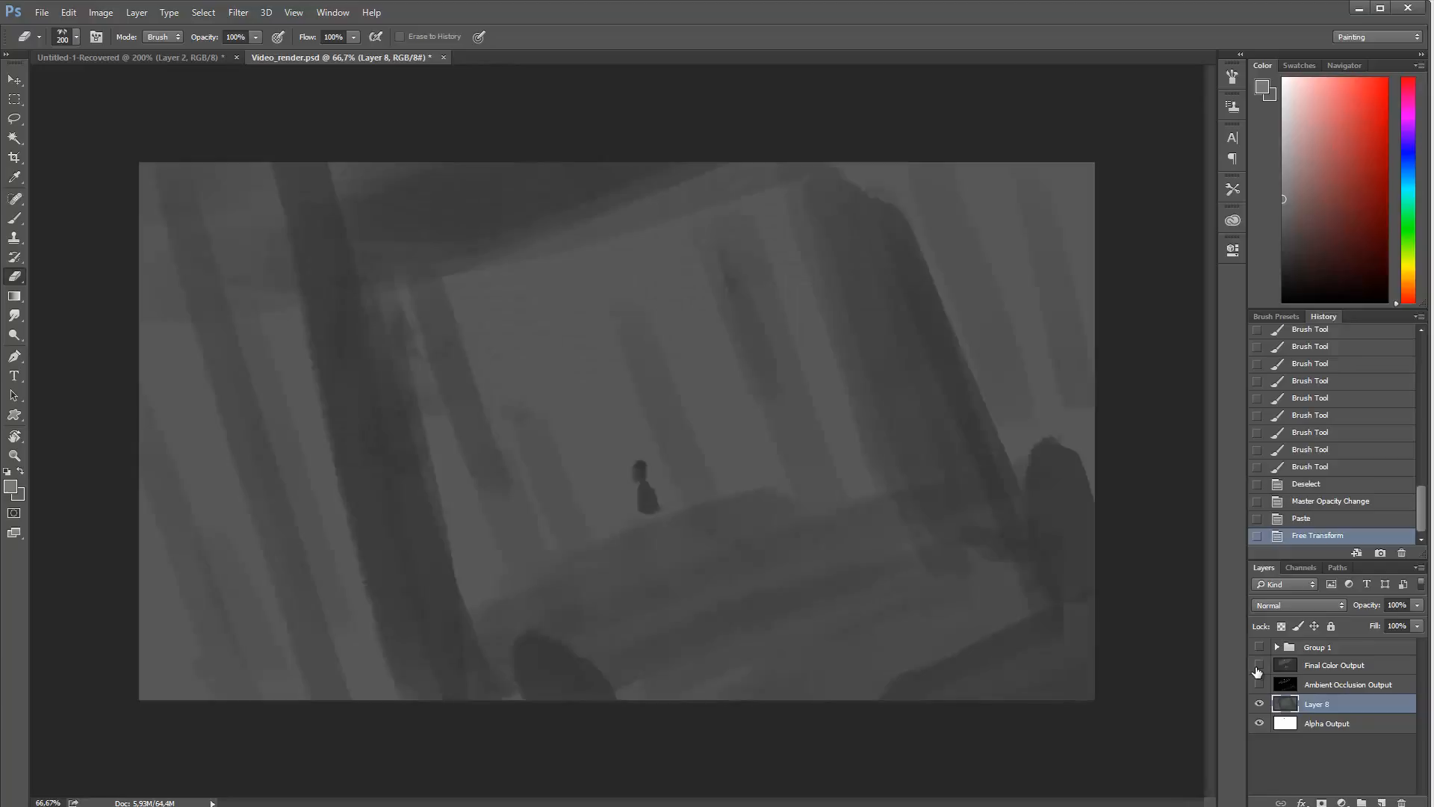
left_click(1259, 666)
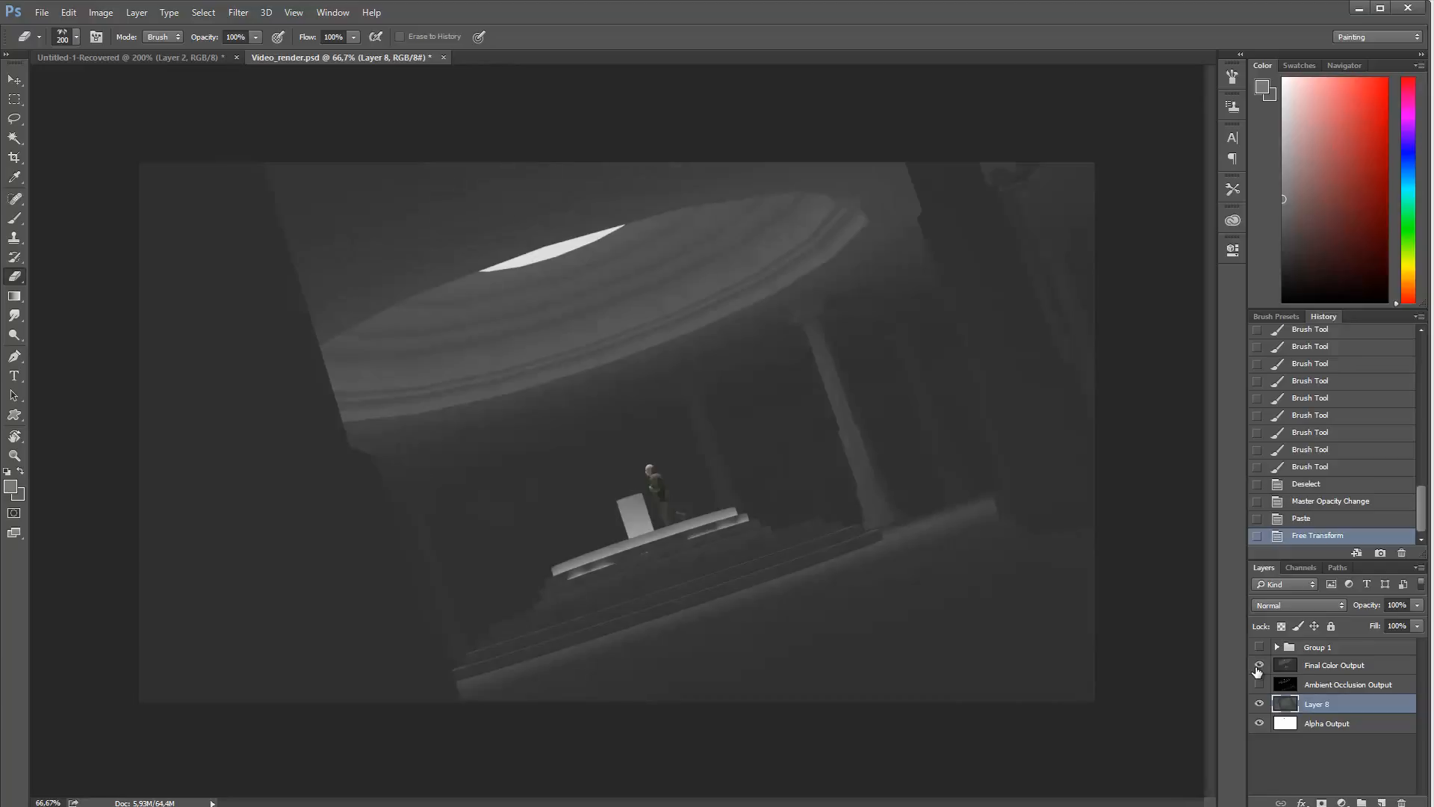
left_click(1260, 664)
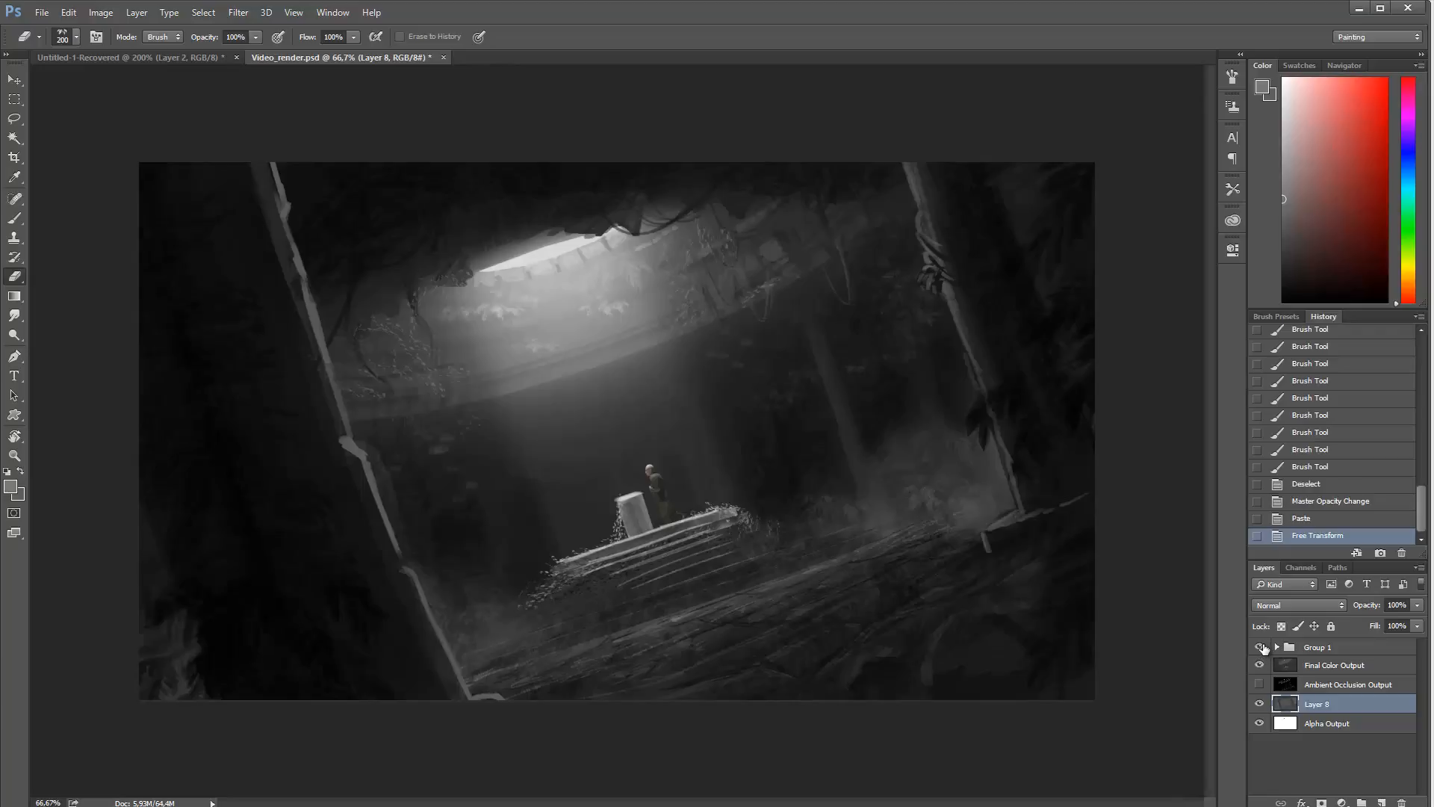
Step: Toggle the visibility of Group 1 repeatedly to compare the painted version with the plain 3D render
left_click(1260, 647)
left_click(1260, 647)
left_click(1260, 647)
left_click(1260, 647)
left_click(1260, 647)
left_click(1261, 647)
left_click(1261, 647)
left_click(1261, 647)
left_click(1261, 647)
left_click(1261, 647)
left_click(1261, 647)
left_click(1261, 647)
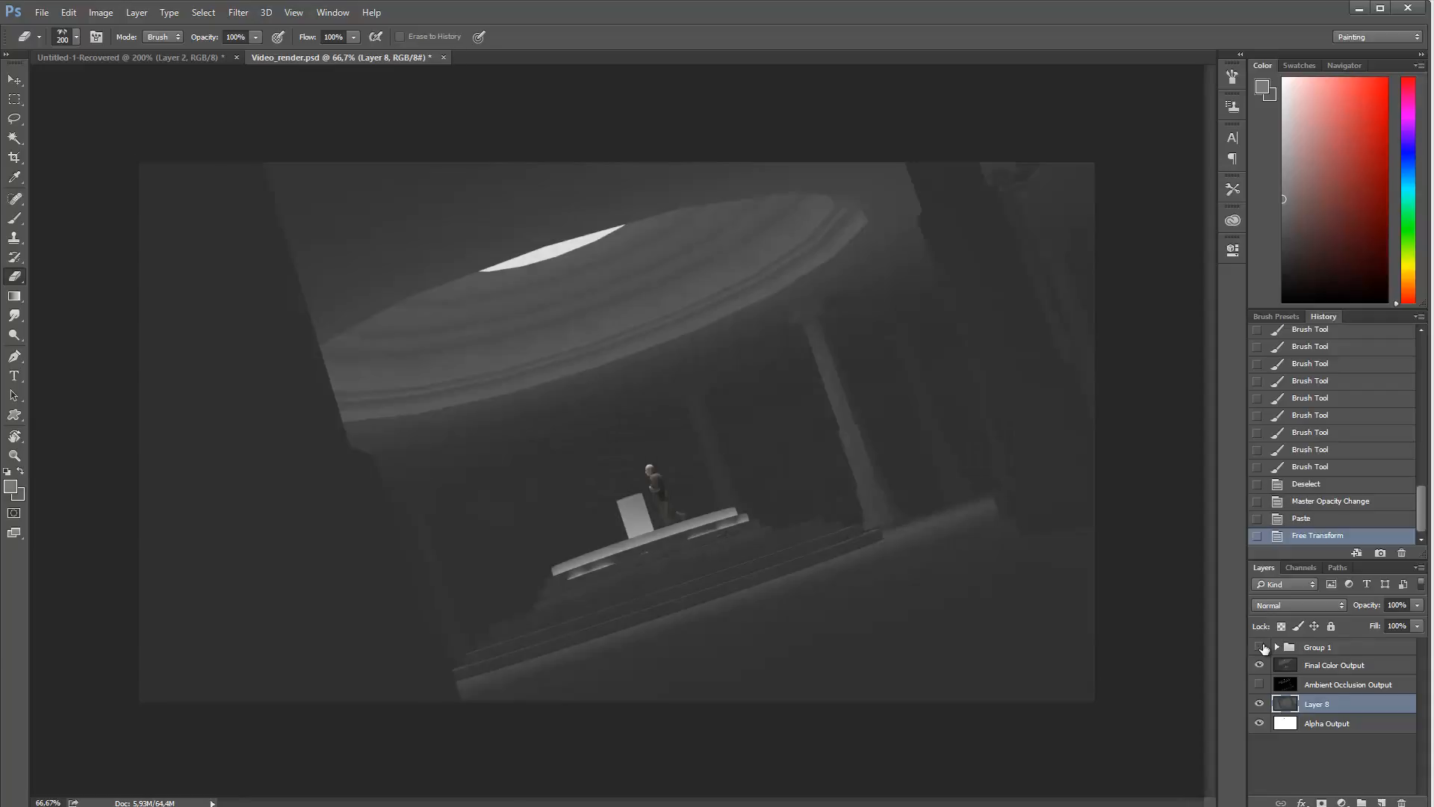
left_click(1261, 647)
left_click(1261, 647)
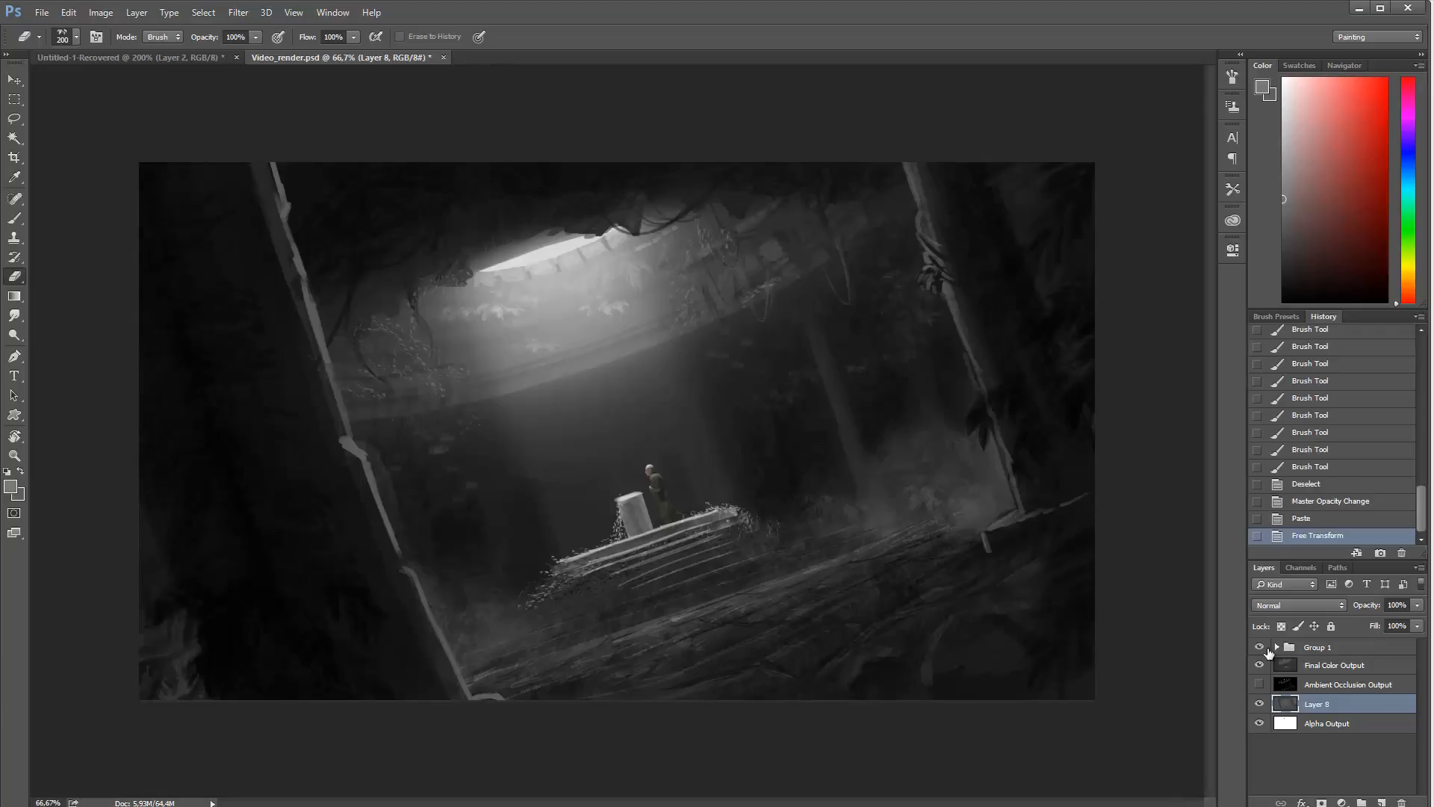
left_click(1266, 649)
left_click(1266, 649)
left_click(1267, 650)
left_click(1267, 650)
left_click(1267, 650)
left_click(1268, 651)
left_click(1260, 648)
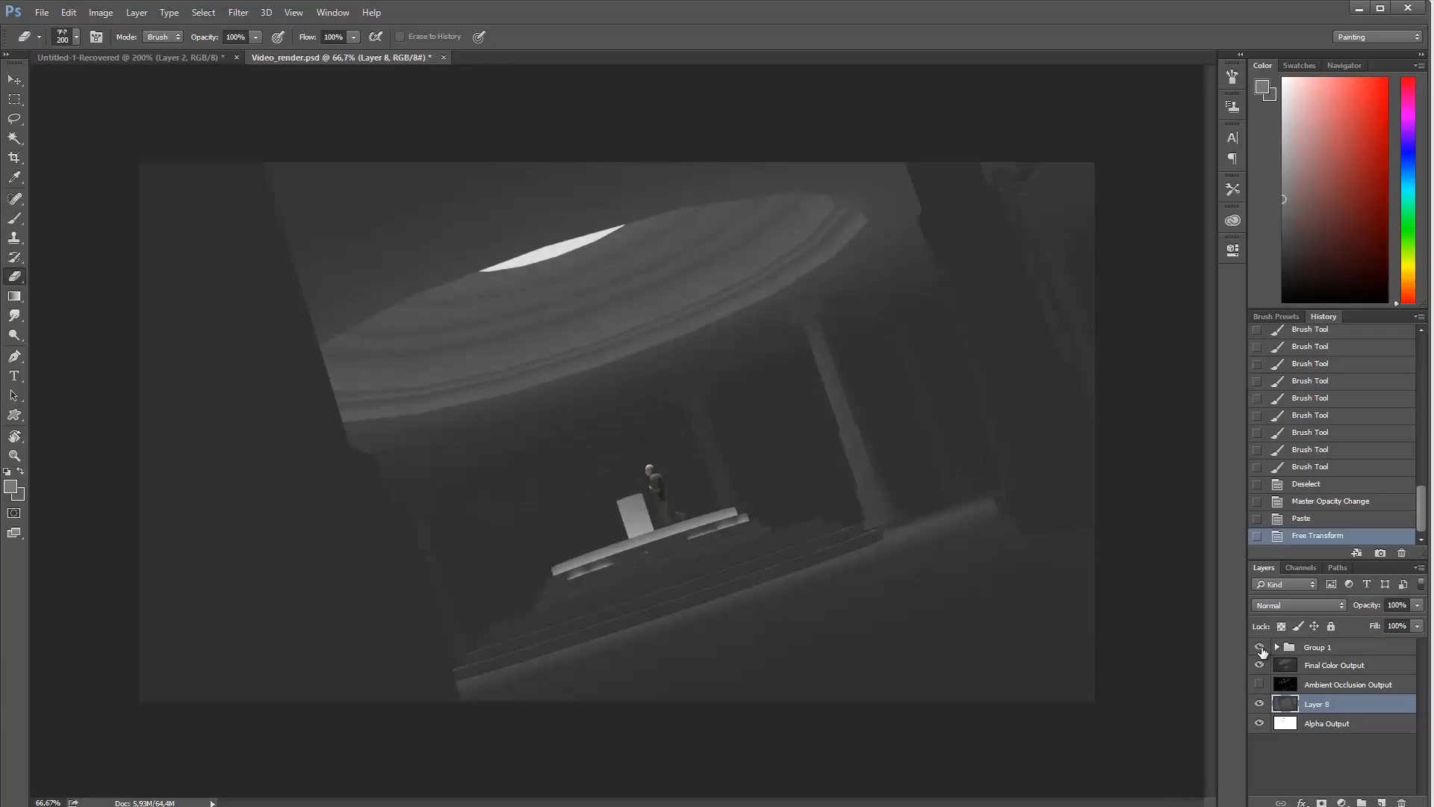
left_click(1261, 648)
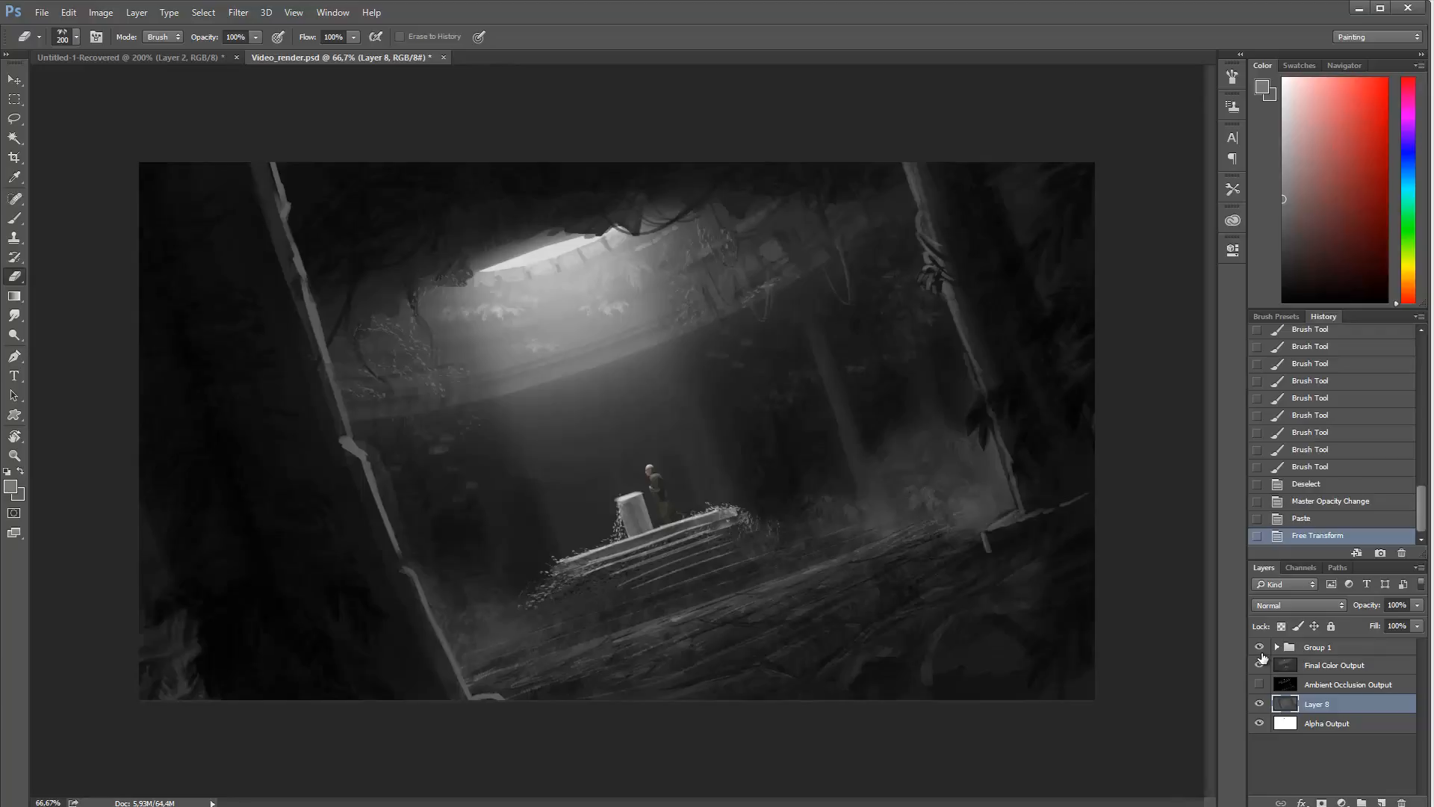
left_click(1261, 648)
left_click(1260, 648)
Step: Switch to the SketchUp website in the browser and search its 3D model library for "templo"
left_click_drag(1433, 153, 275, 152)
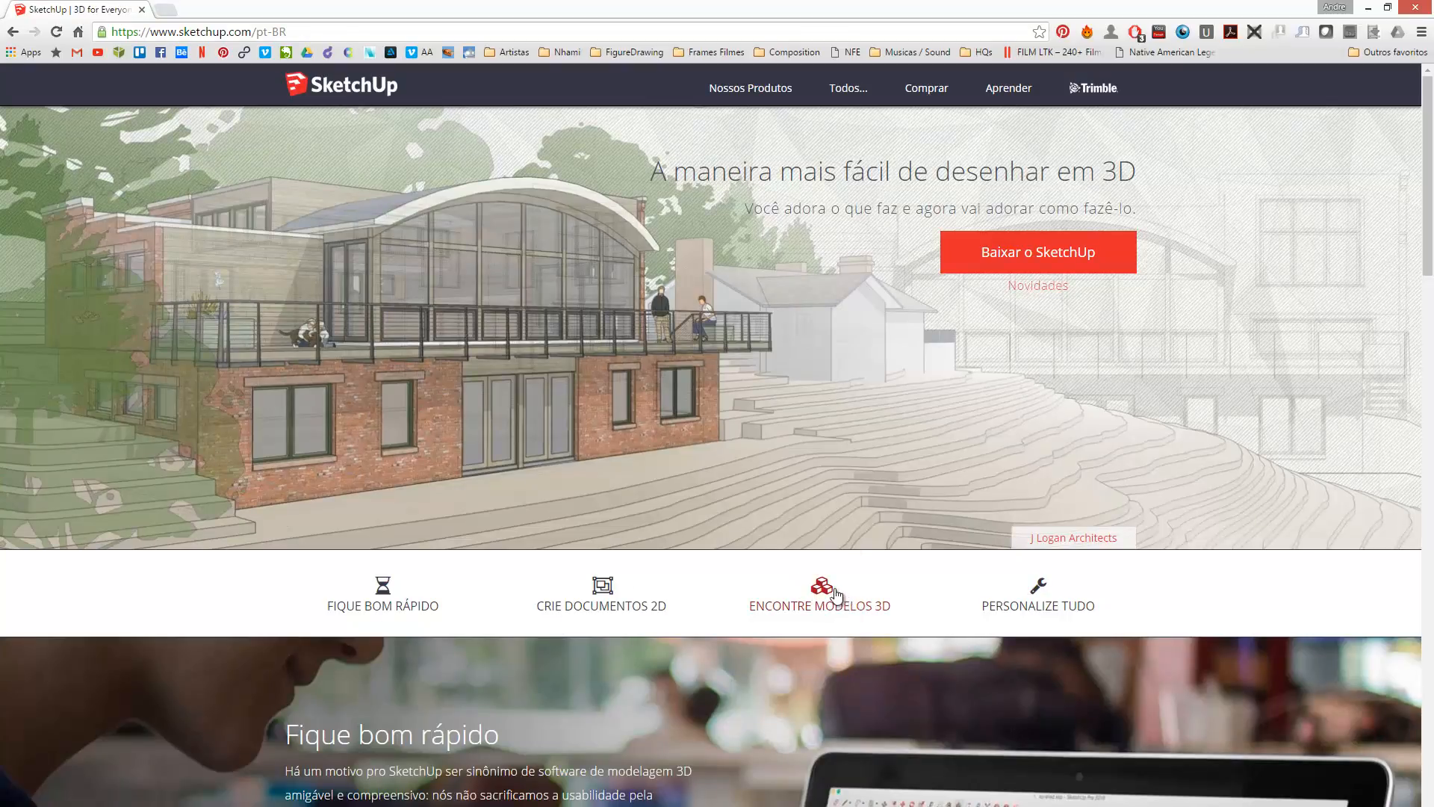
left_click(842, 614)
left_click(501, 424)
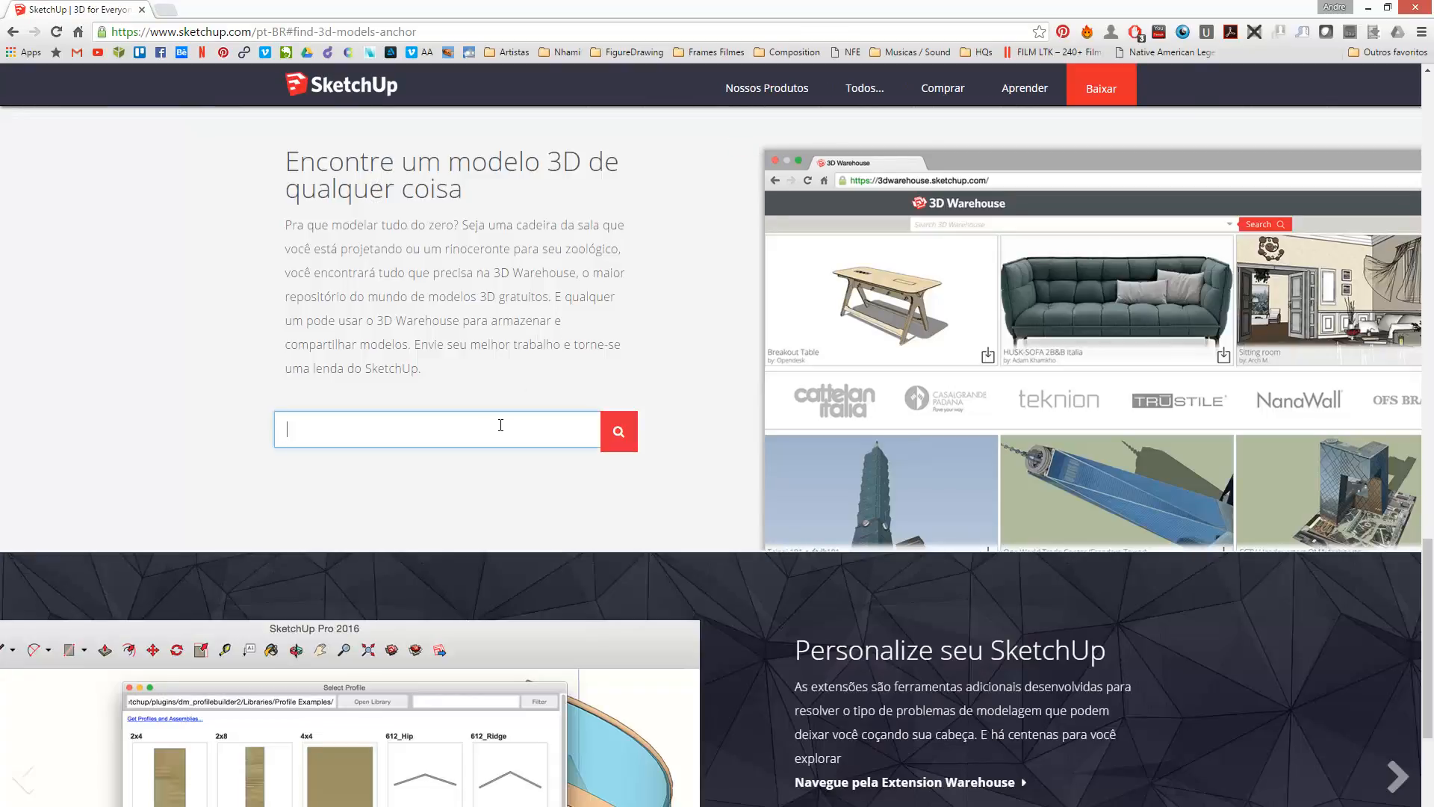
type("templo")
key("Return")
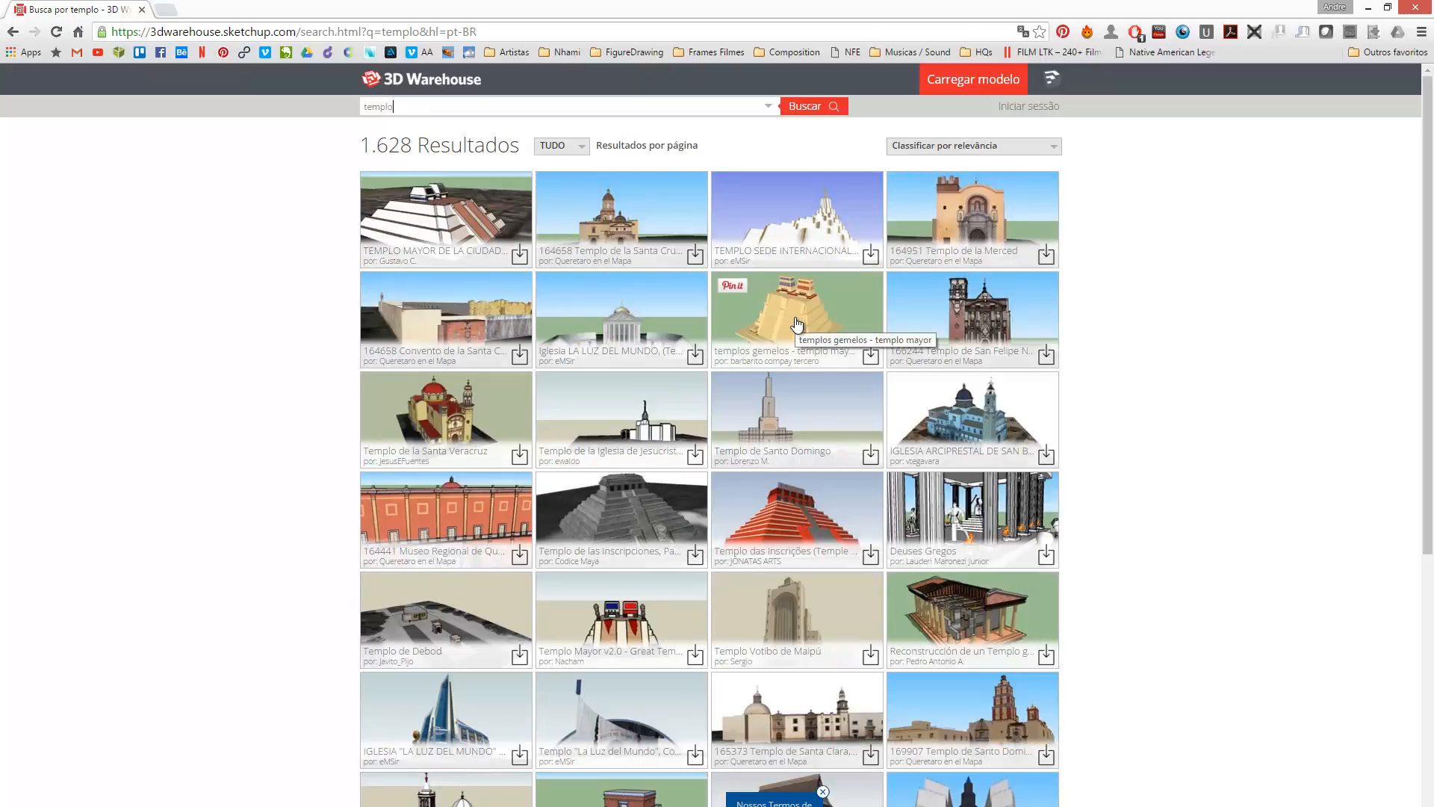
Step: Look through the temple models found and search the 3D model library for "carroça"
scroll(835, 427, "down", 2)
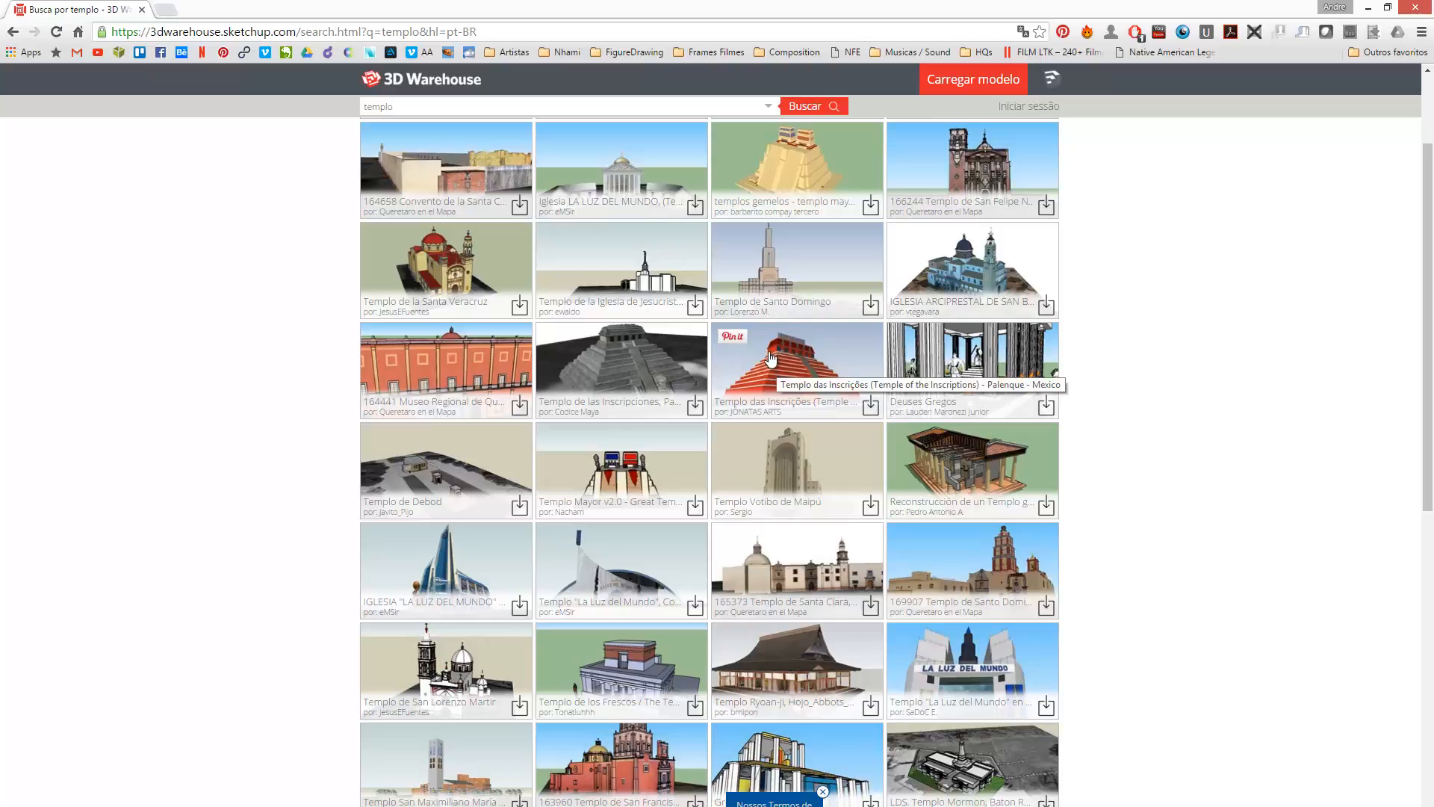
scroll(810, 381, "down", 4)
scroll(797, 361, "up", 7)
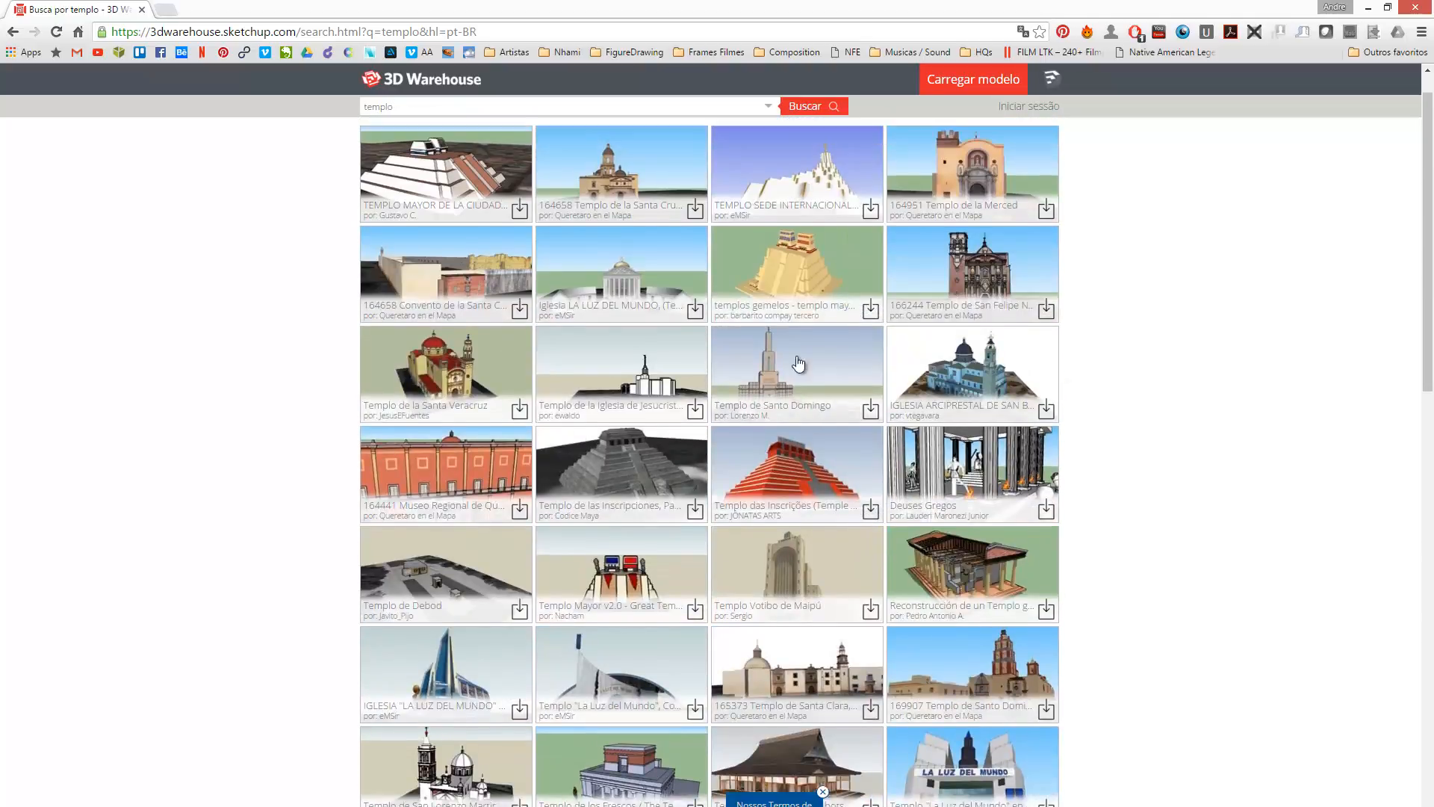
left_click_drag(522, 105, 337, 83)
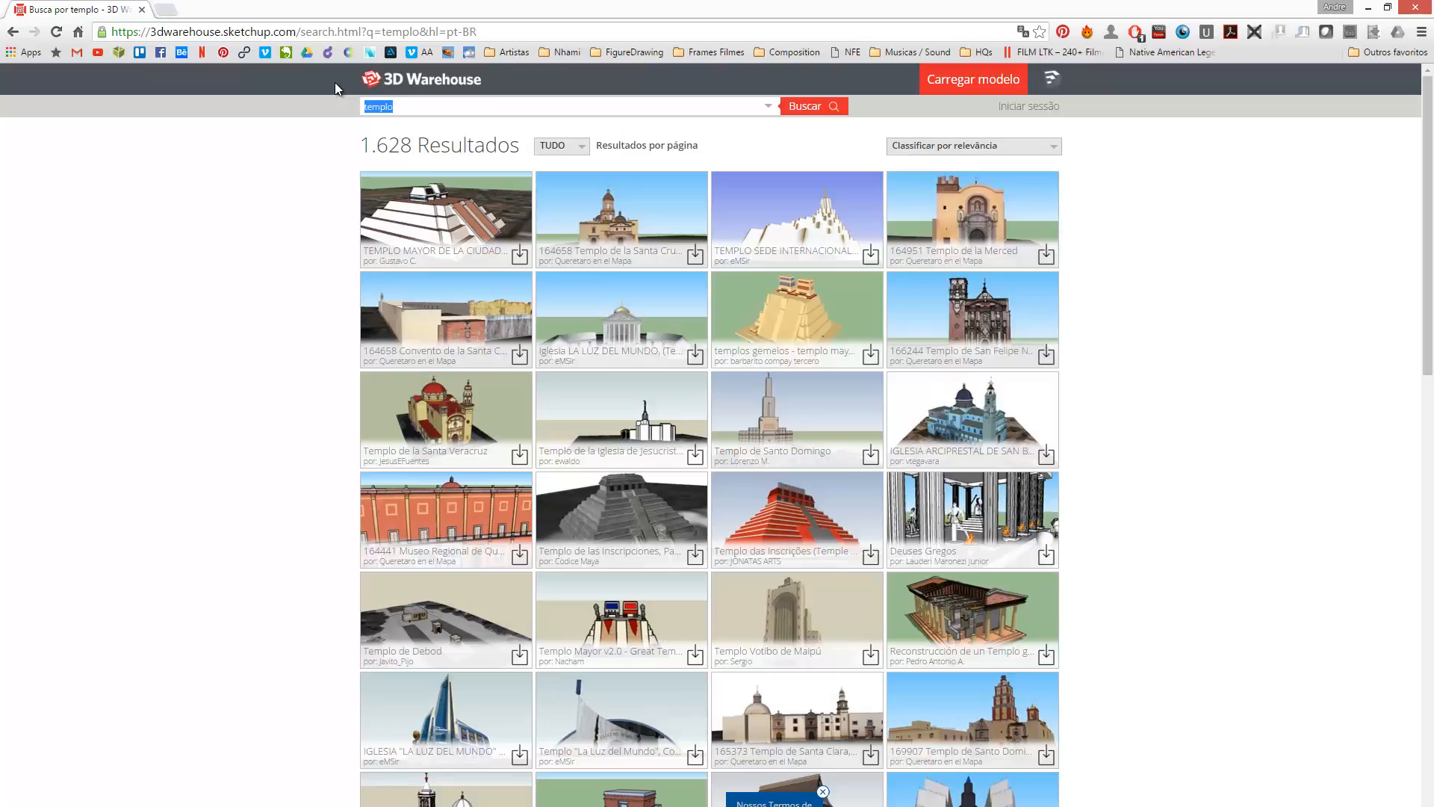
type("carroça")
key("Return")
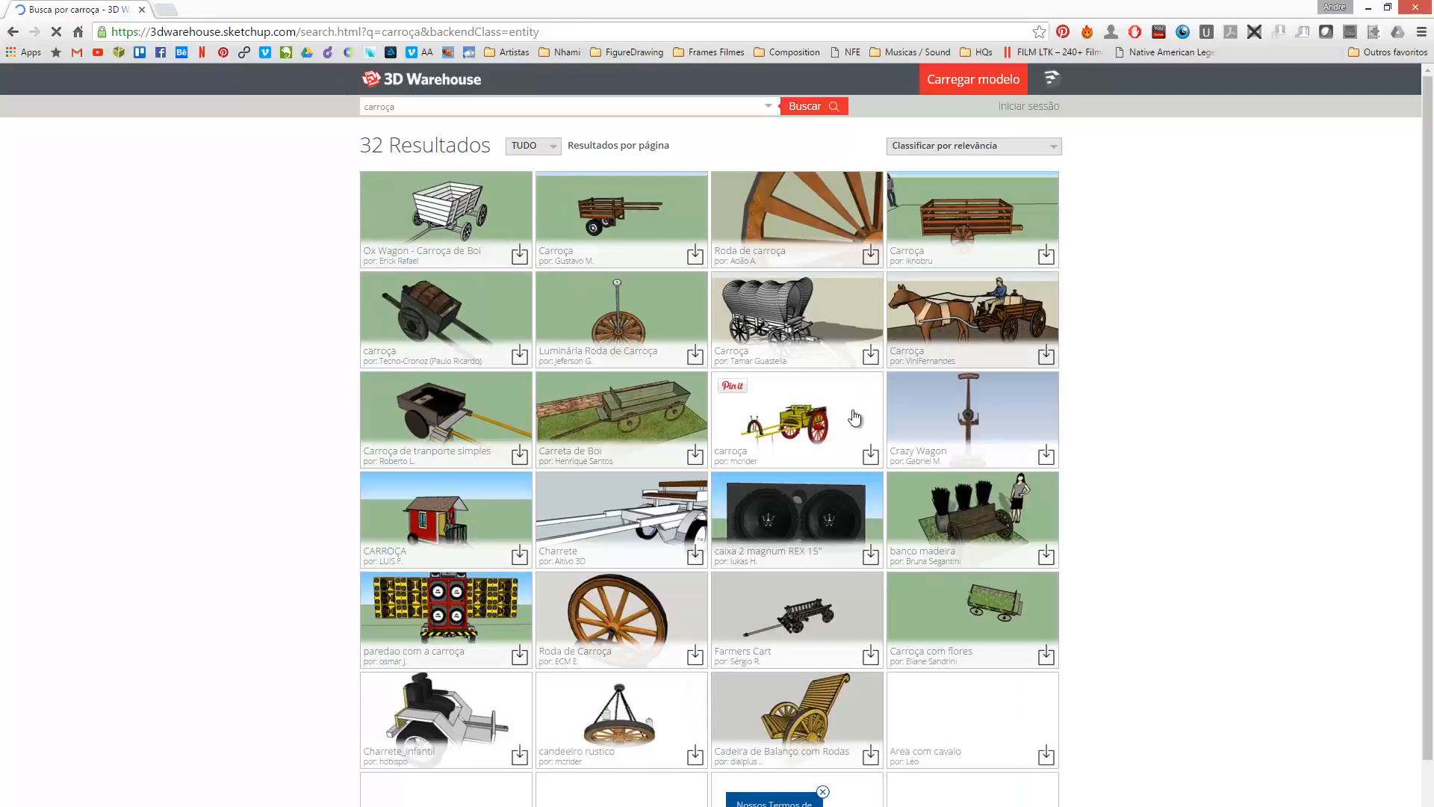
Step: Open the page of the covered wagon model "Carroça", go back to the results and open the same model again
scroll(815, 614, "down", 2)
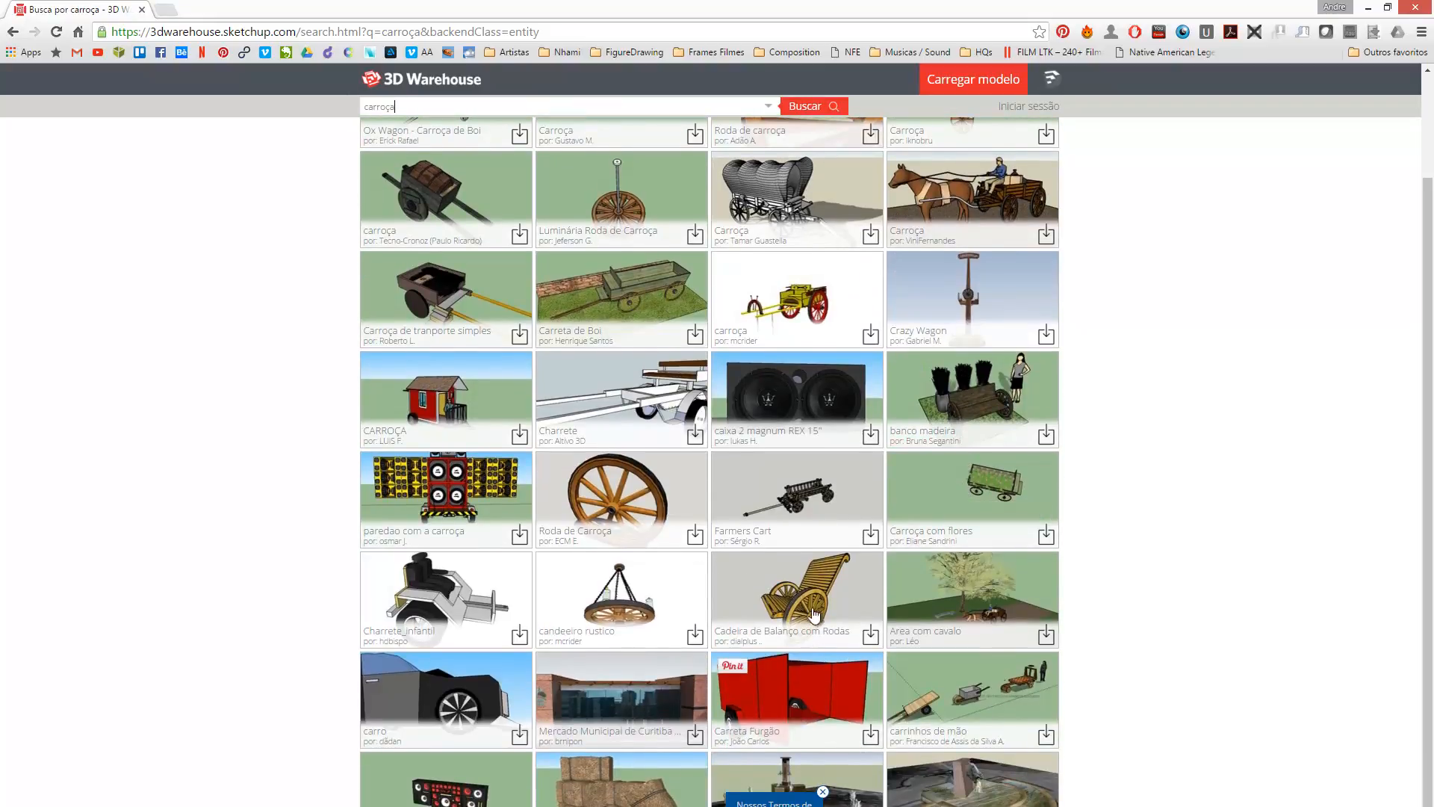
left_click(791, 184)
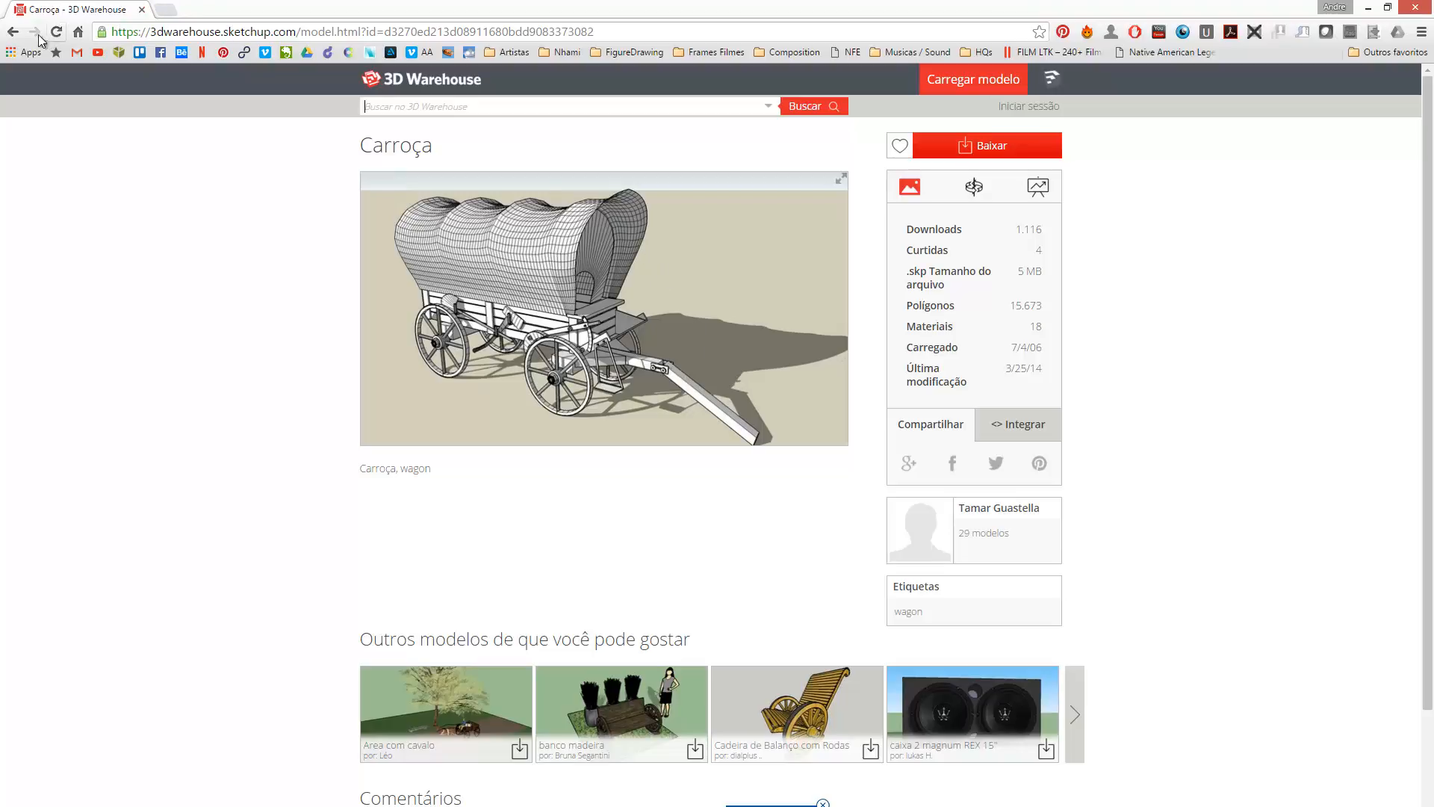
left_click(14, 33)
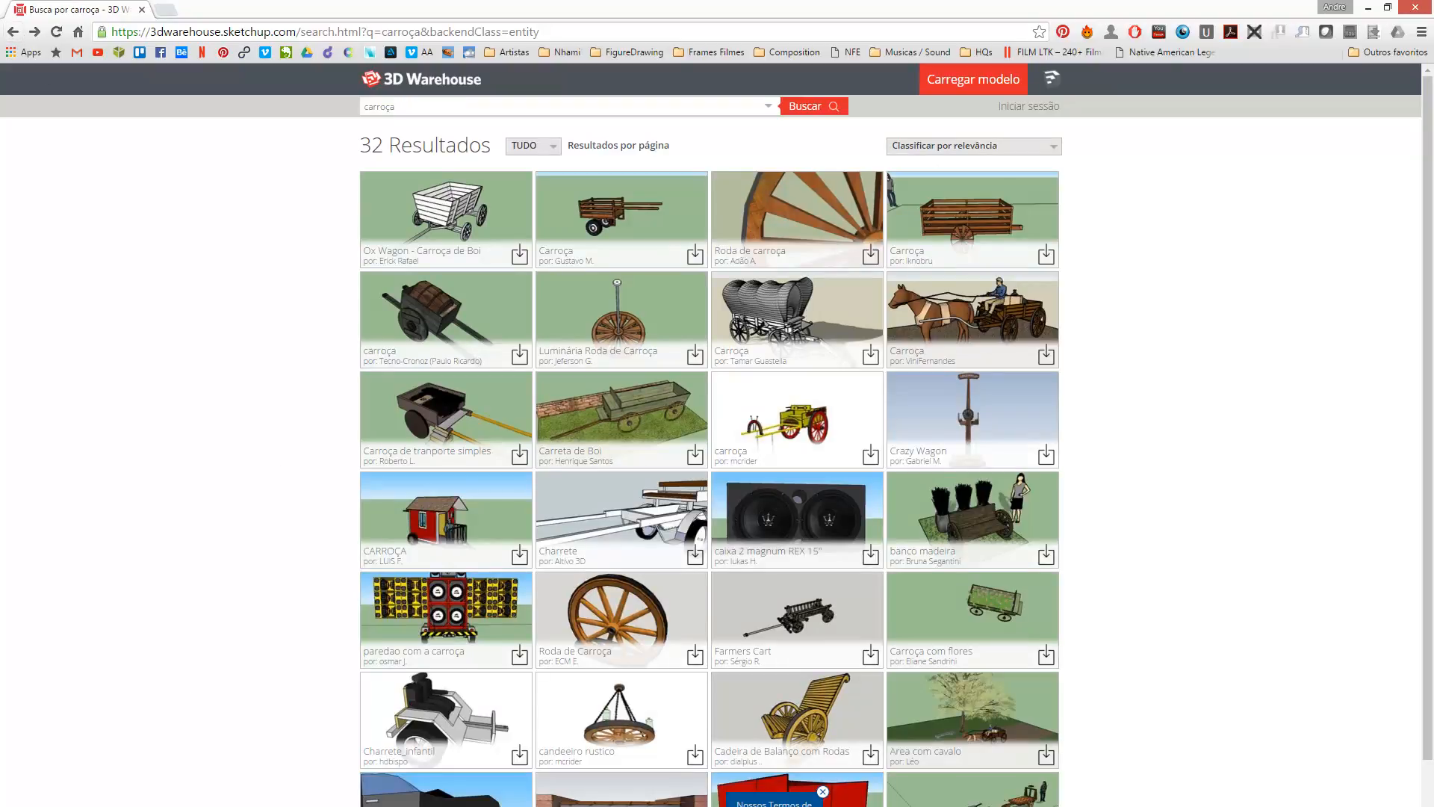
left_click(759, 307)
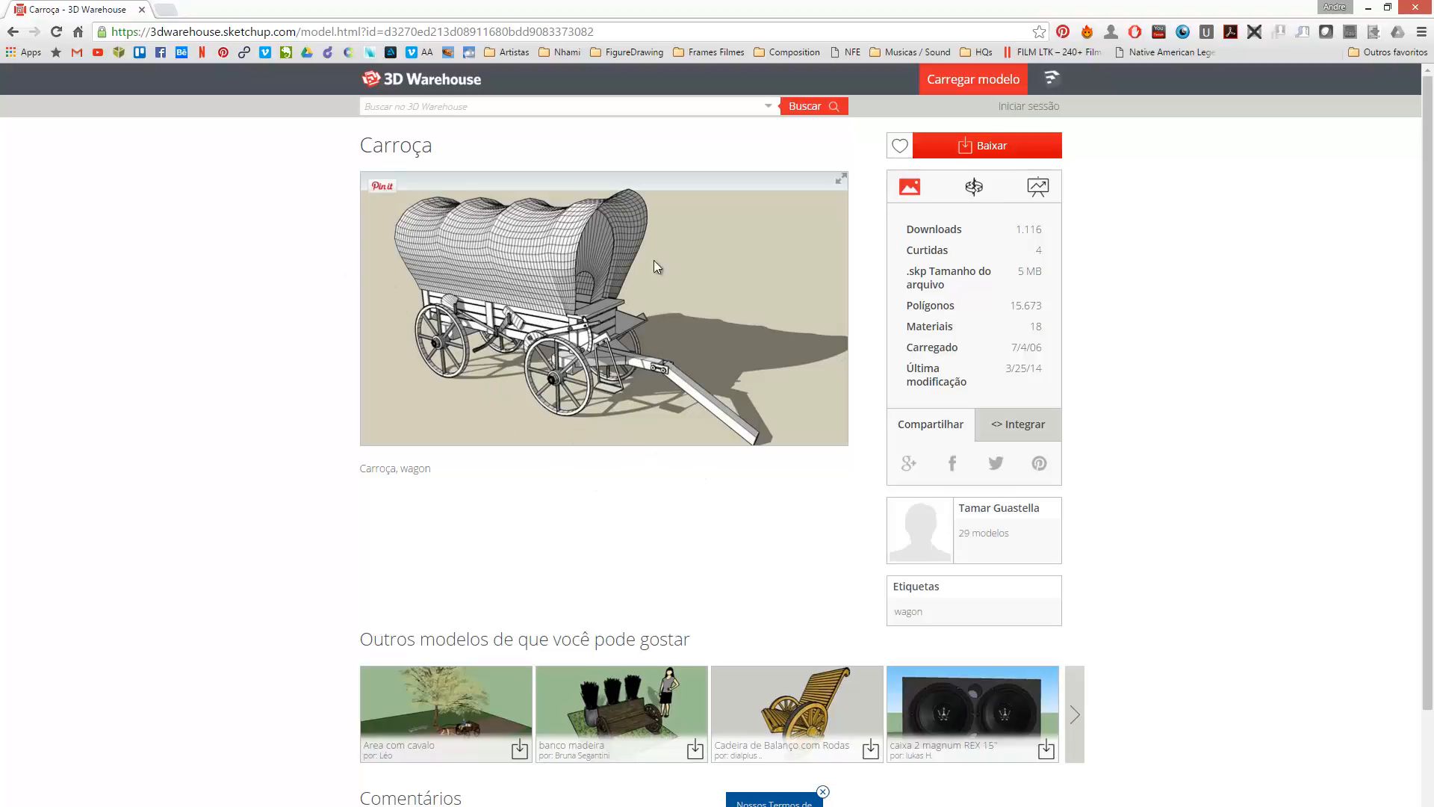
Step: Return to the "carroça" search results and look through the cart and wagon models
type("carroça")
key("Return")
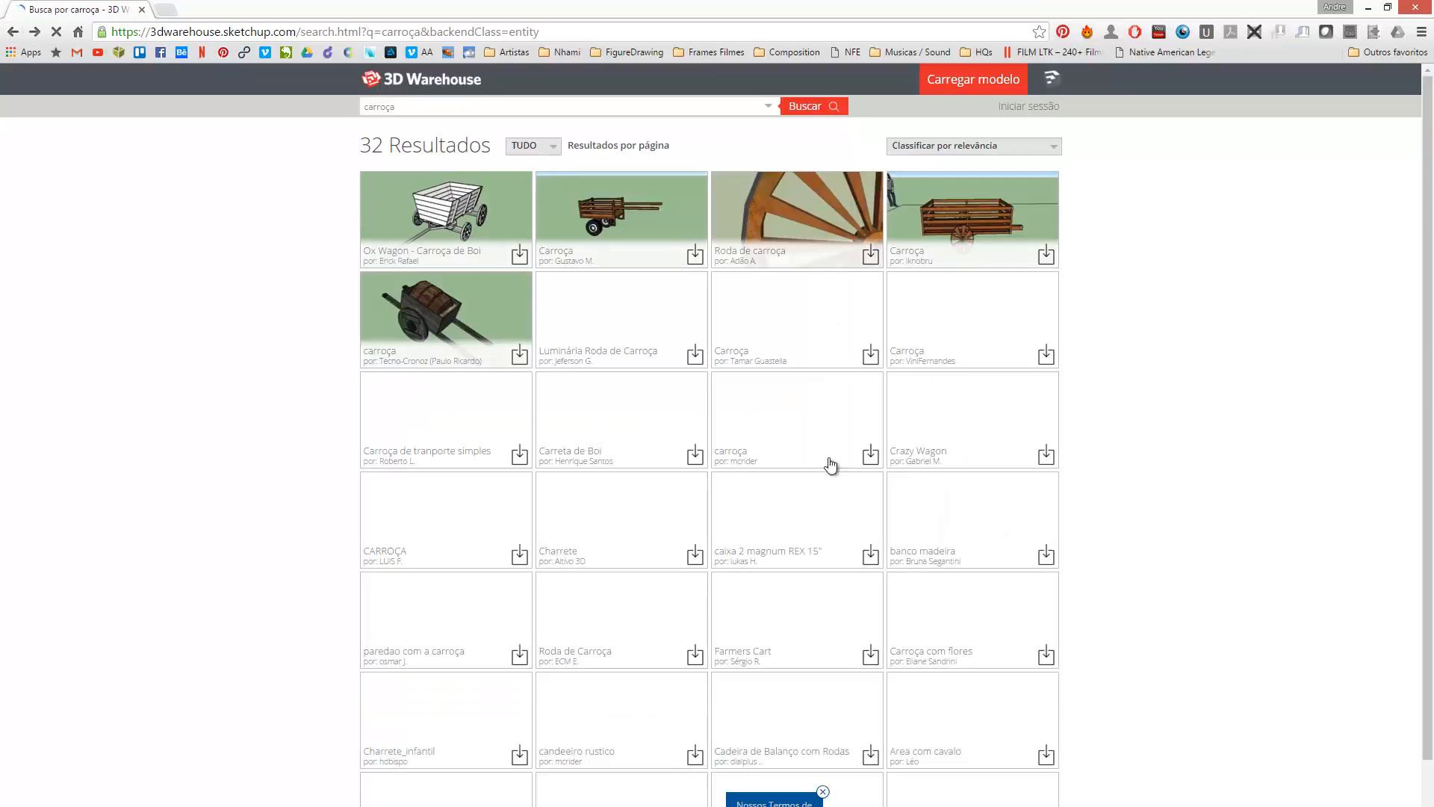
scroll(637, 507, "down", 2)
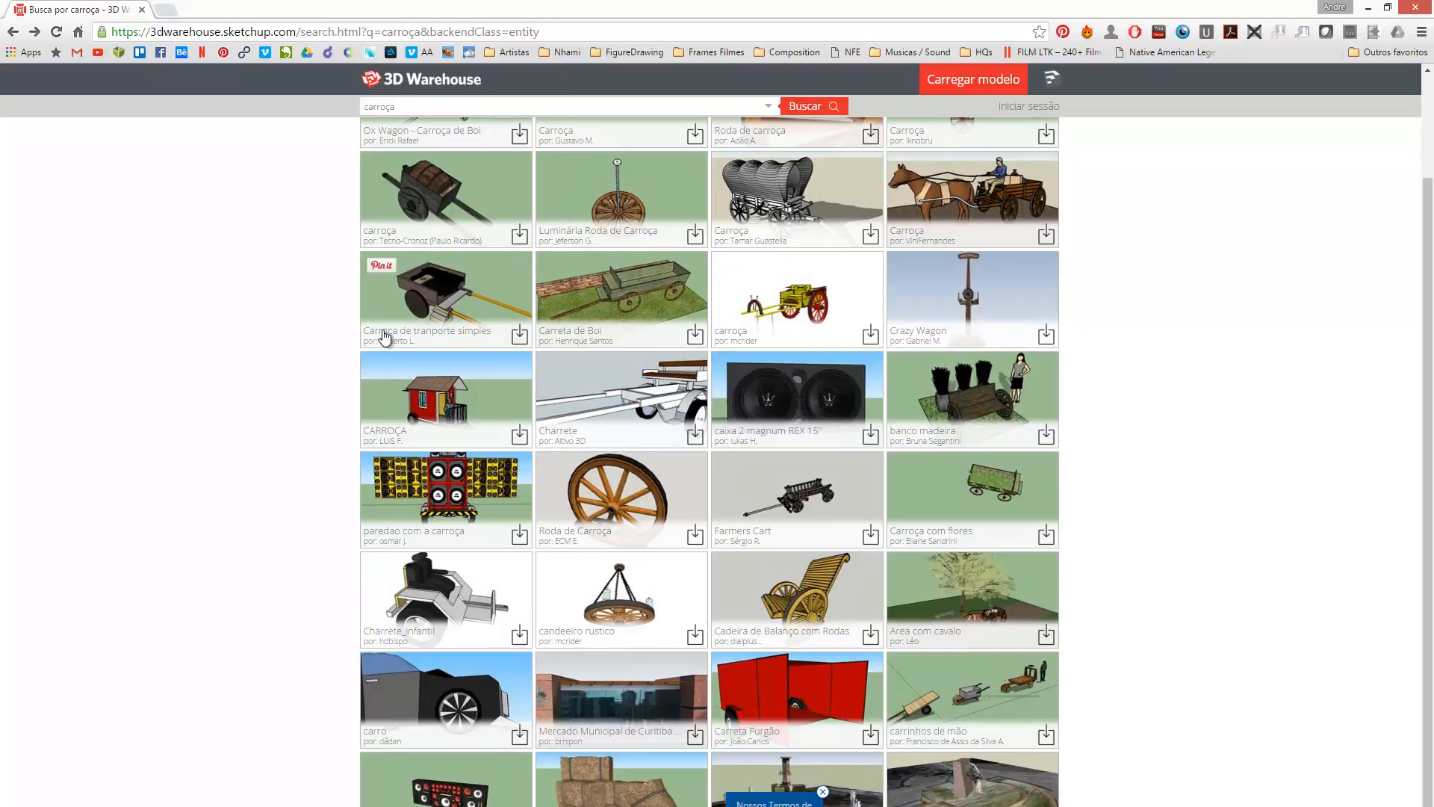
mouse_move(252, 806)
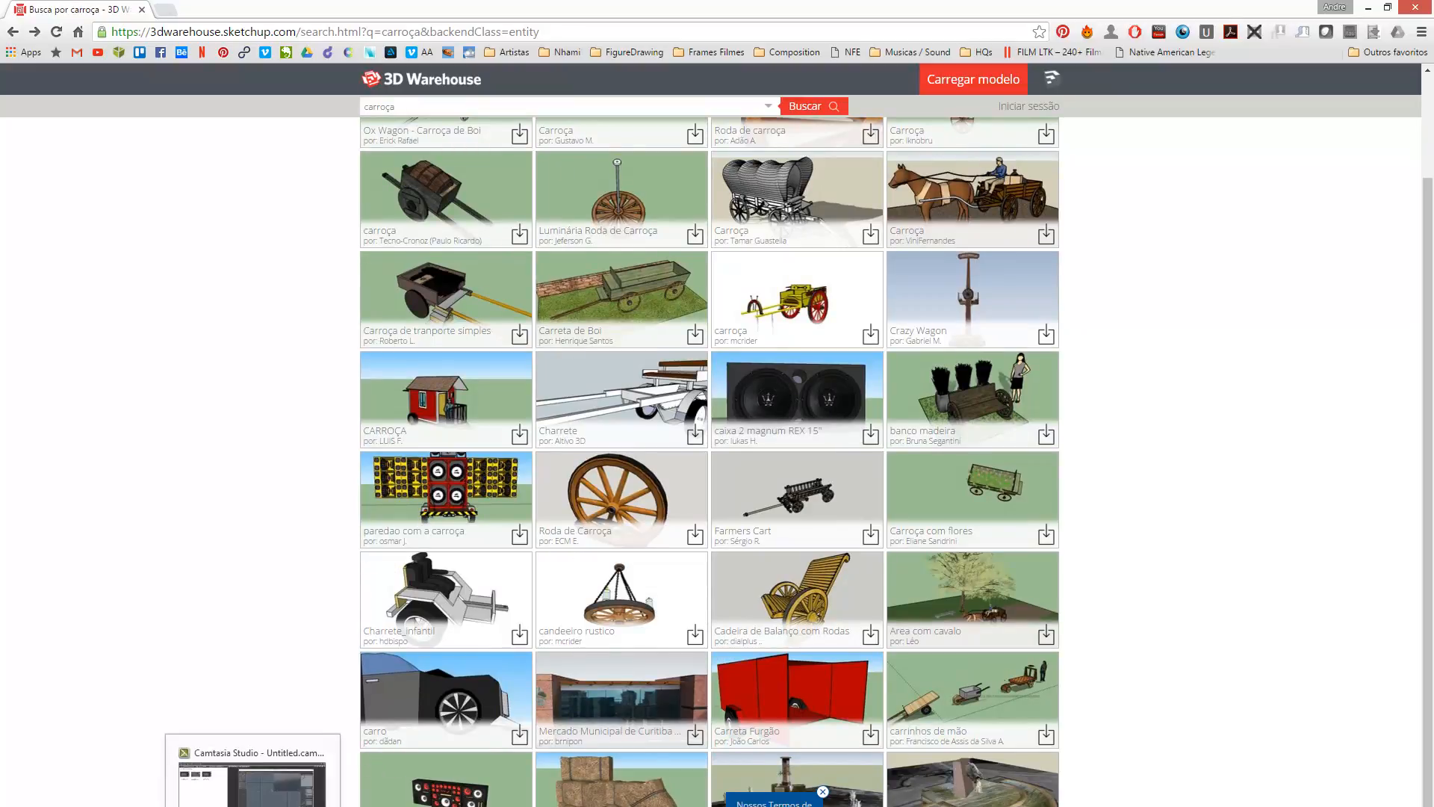